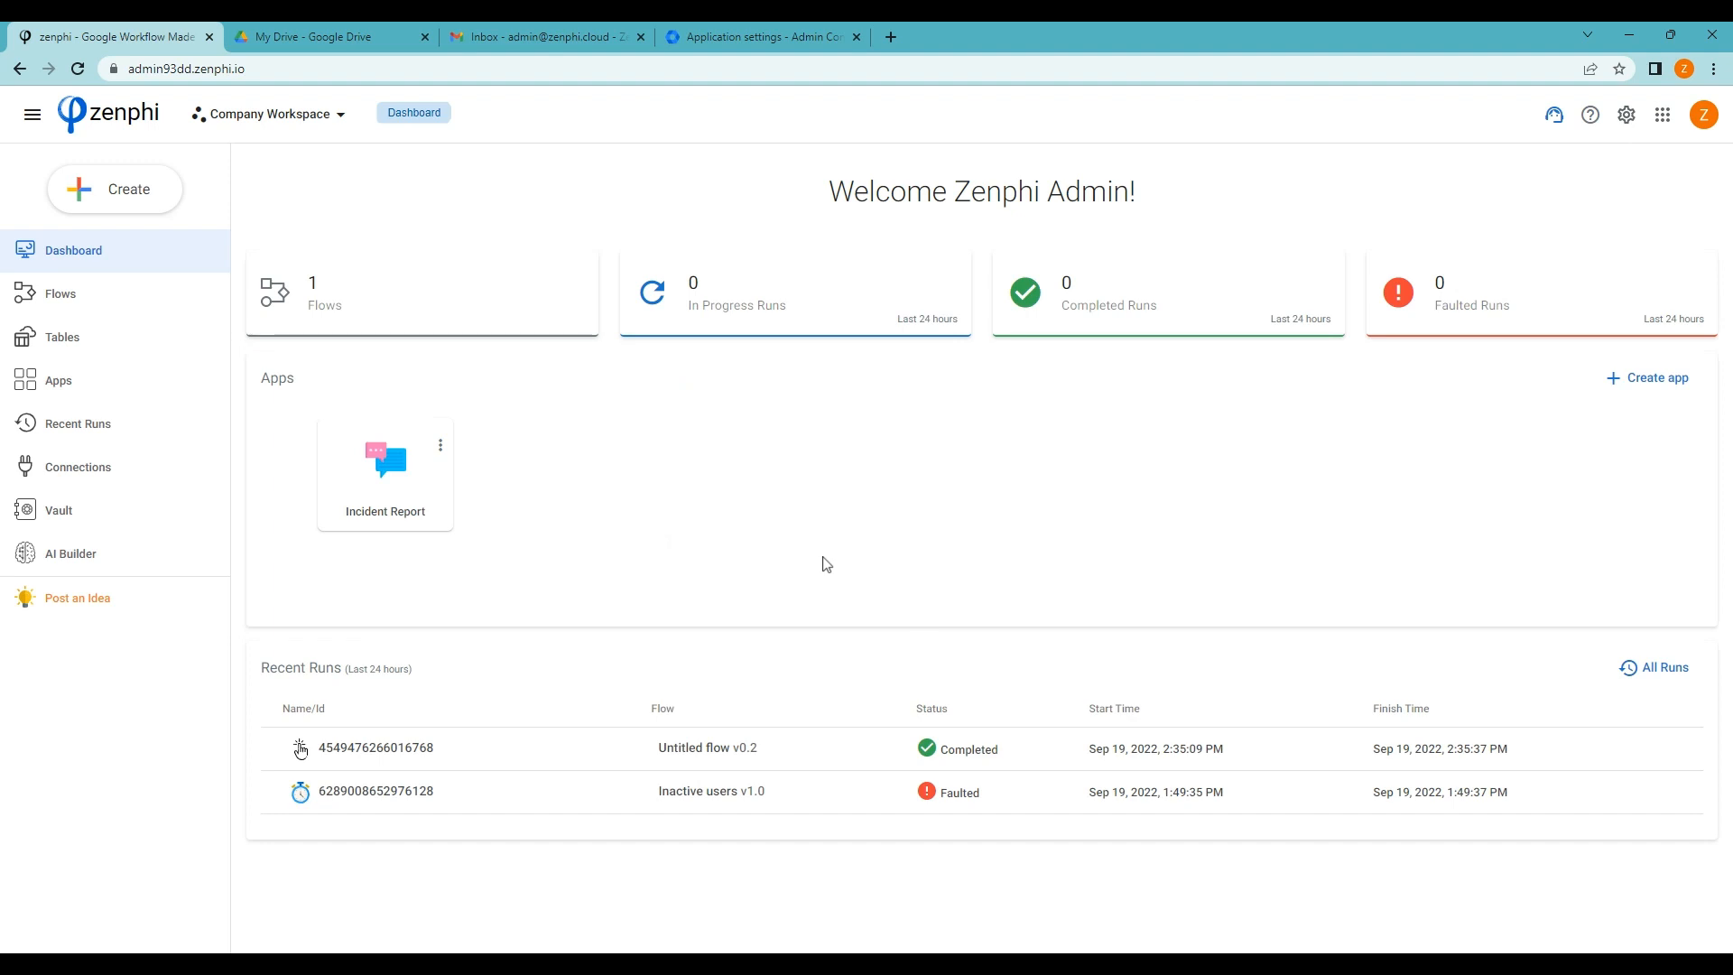
# Create a new Scheduled Flow from the Create menu
pyautogui.click(115, 187)
pyautogui.click(99, 238)
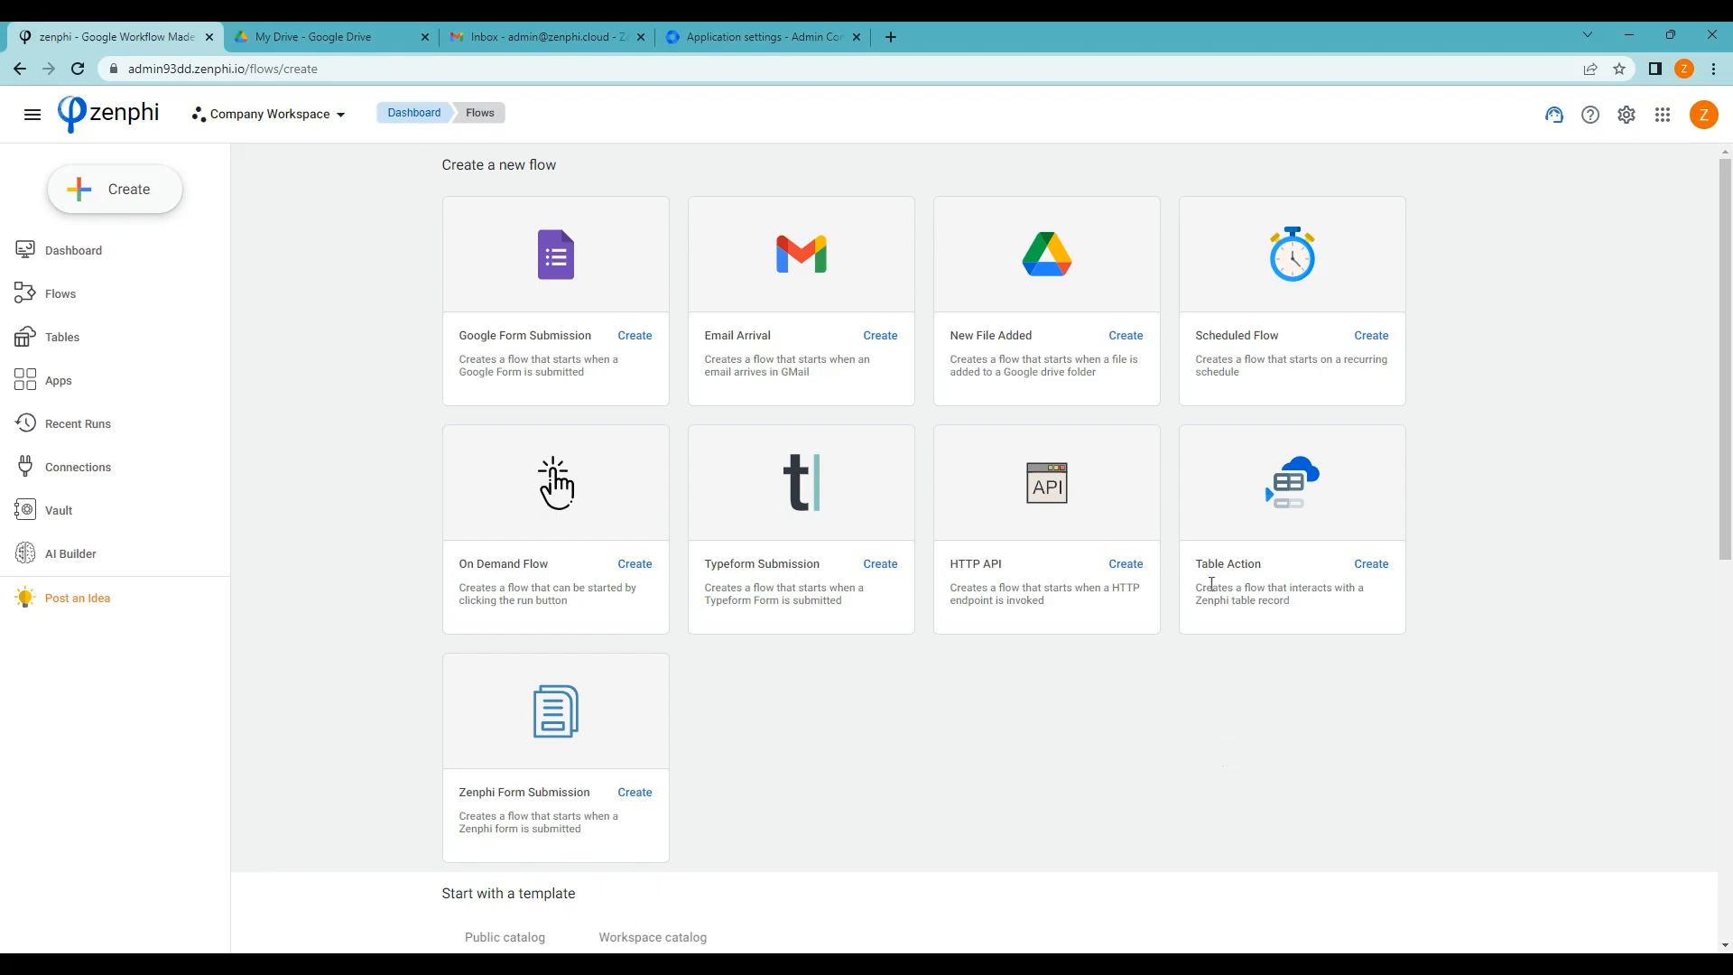
pyautogui.click(1384, 337)
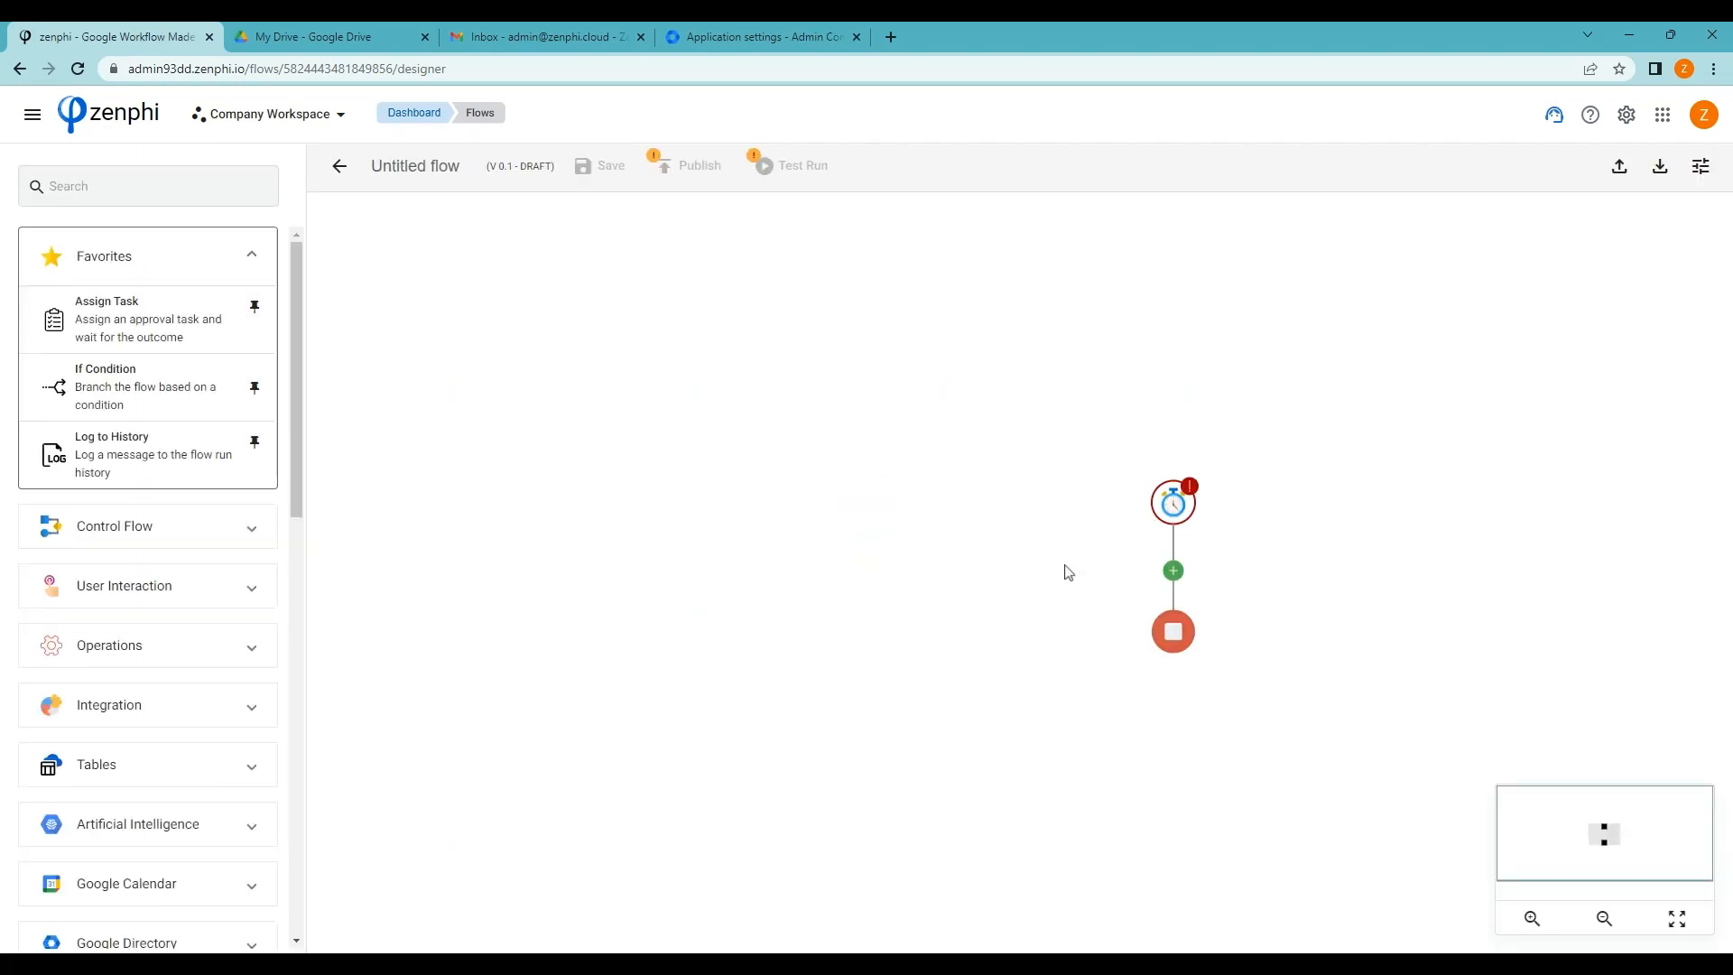
pyautogui.moveTo(815, 532); pyautogui.dragTo(752, 525)
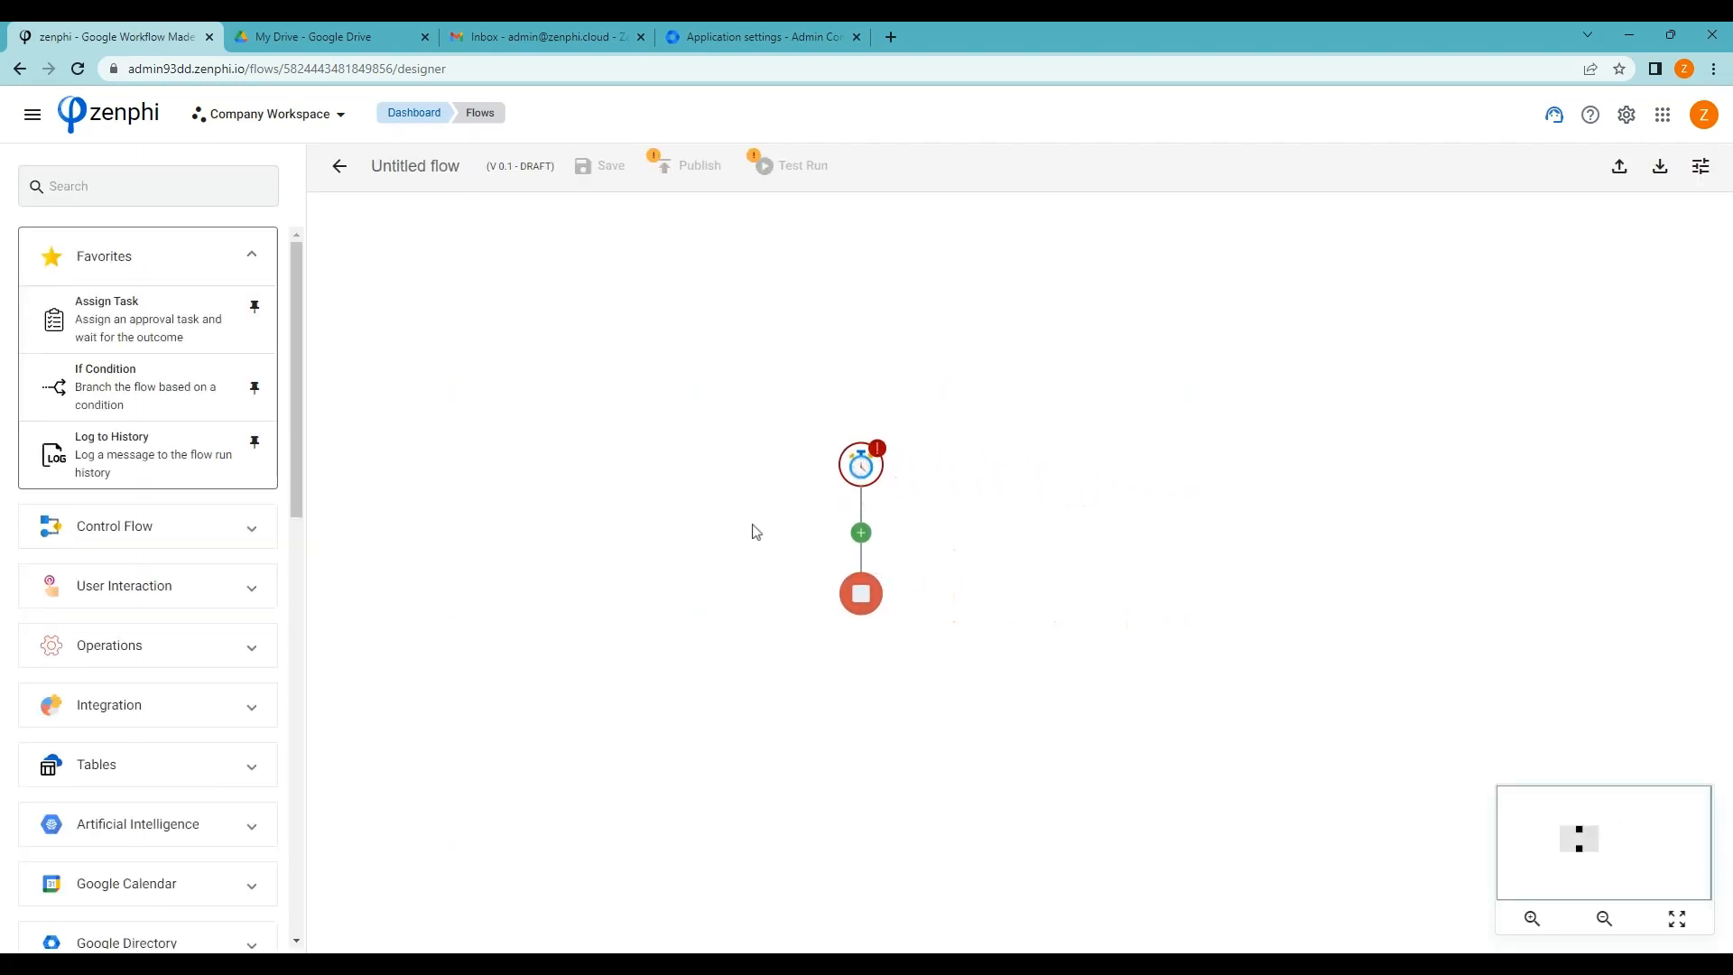
# Set the Timer Trigger to start 25 September 2022 at 2:50 PM, repeating every 2 weeks
pyautogui.click(872, 465)
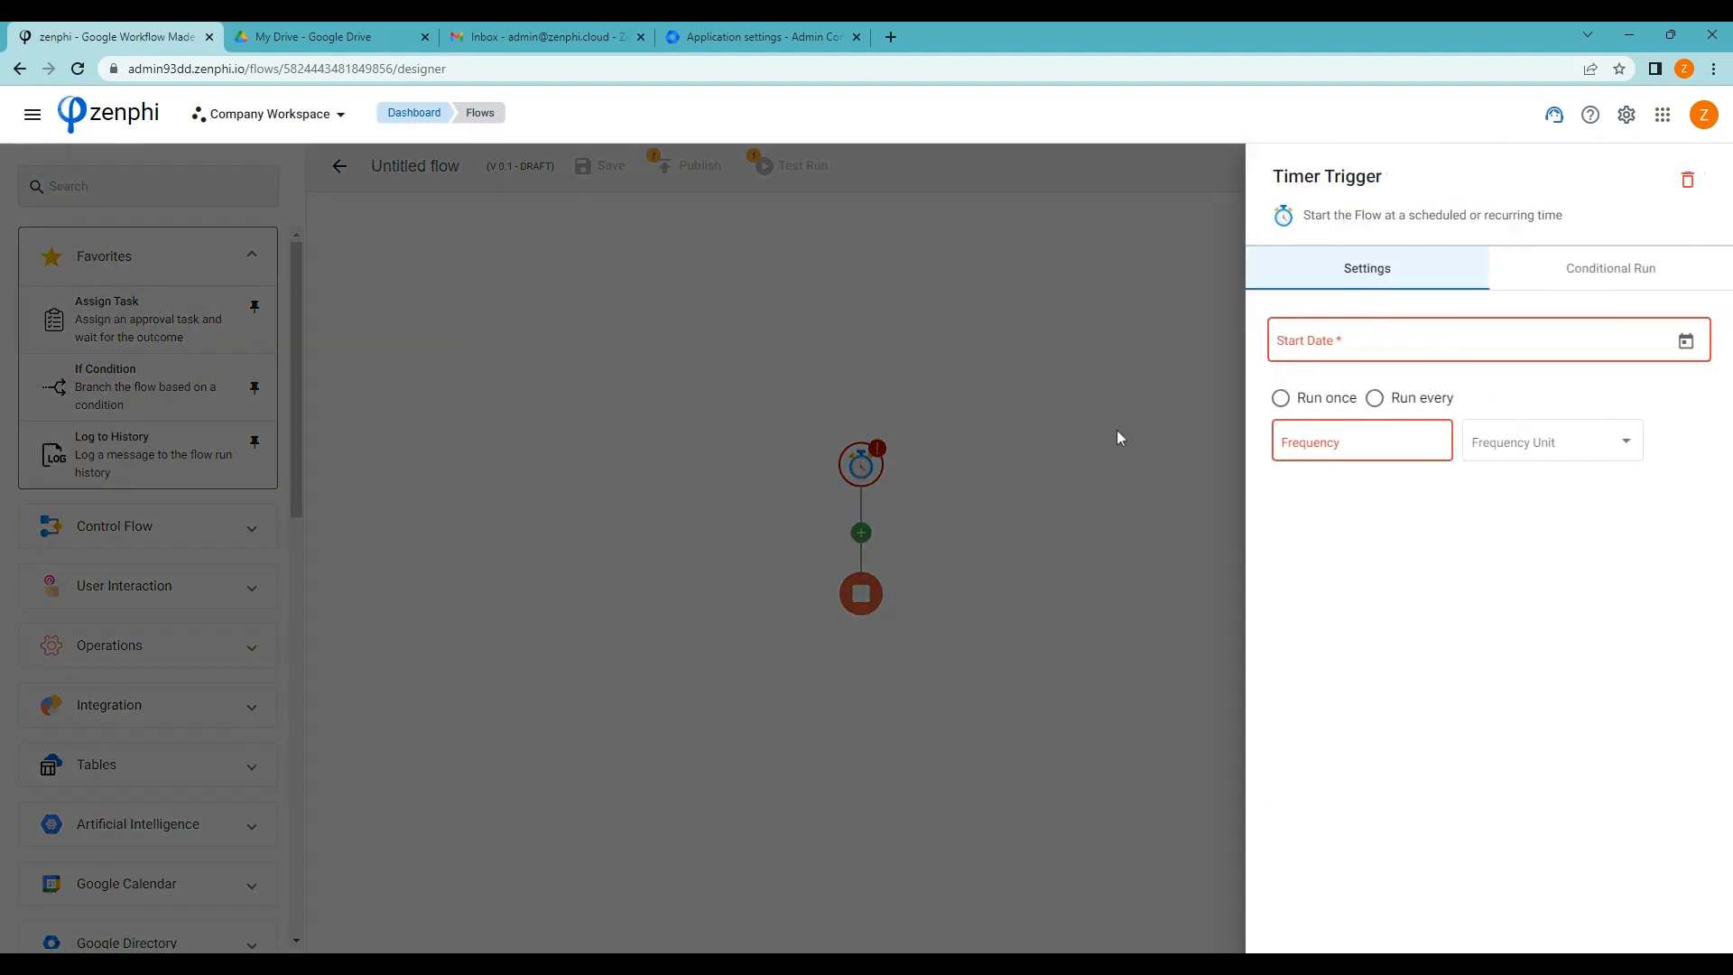
pyautogui.click(1688, 343)
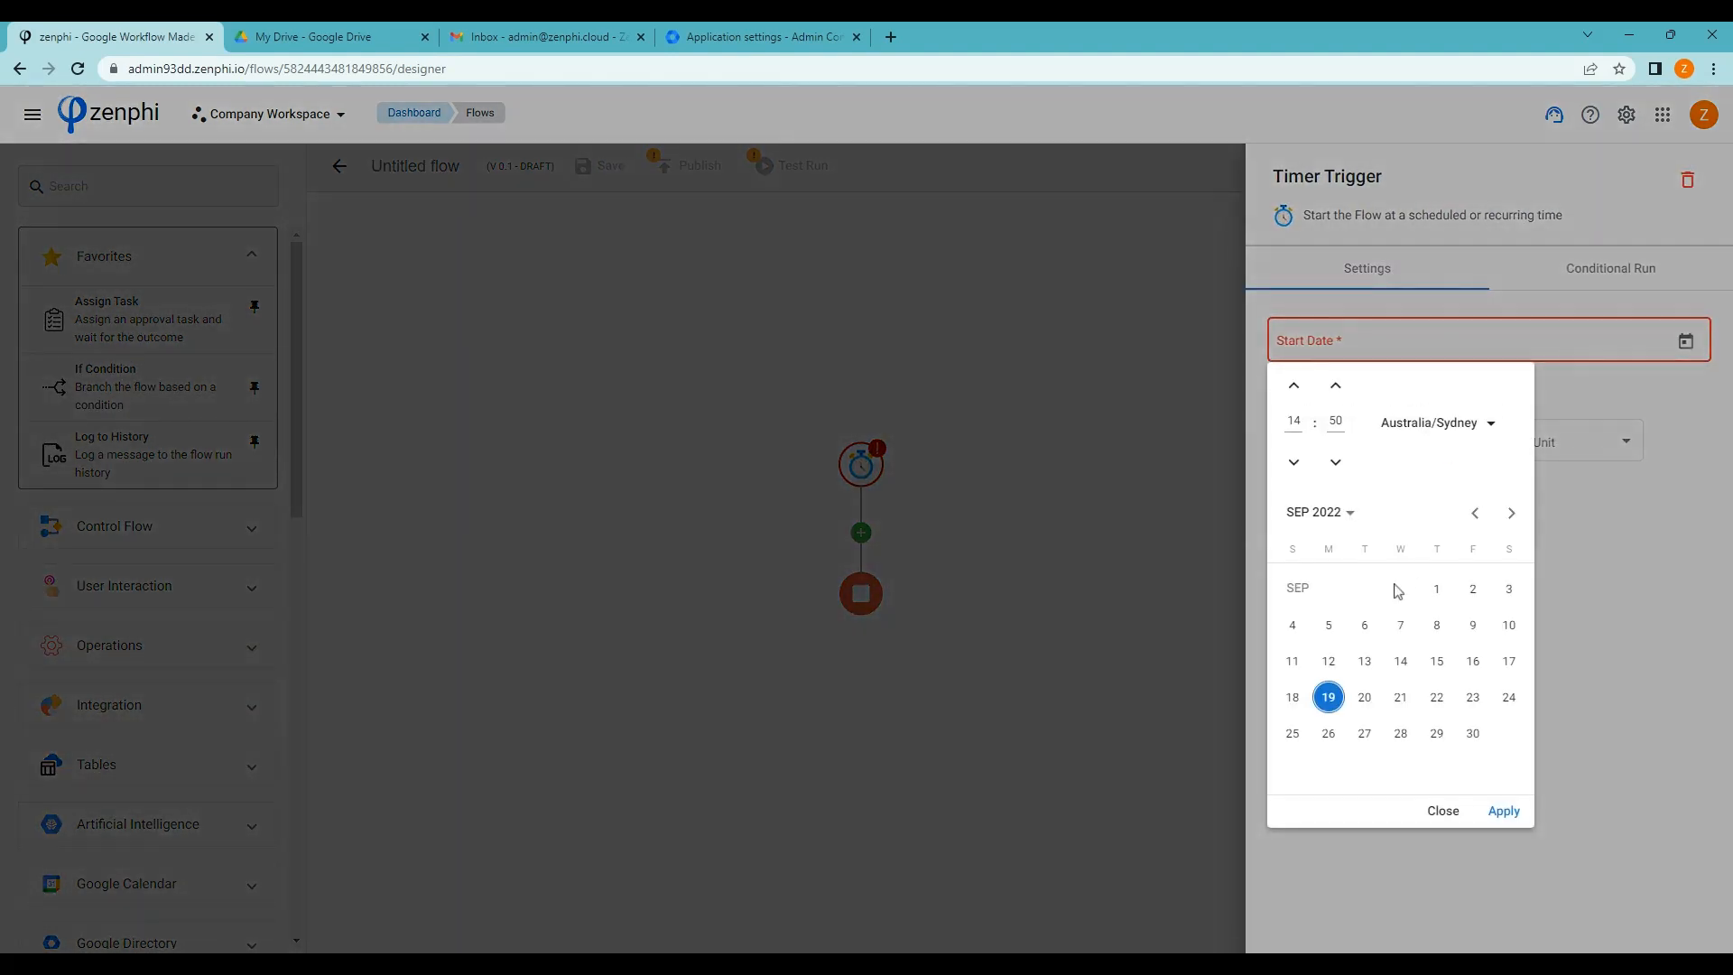
pyautogui.click(1291, 737)
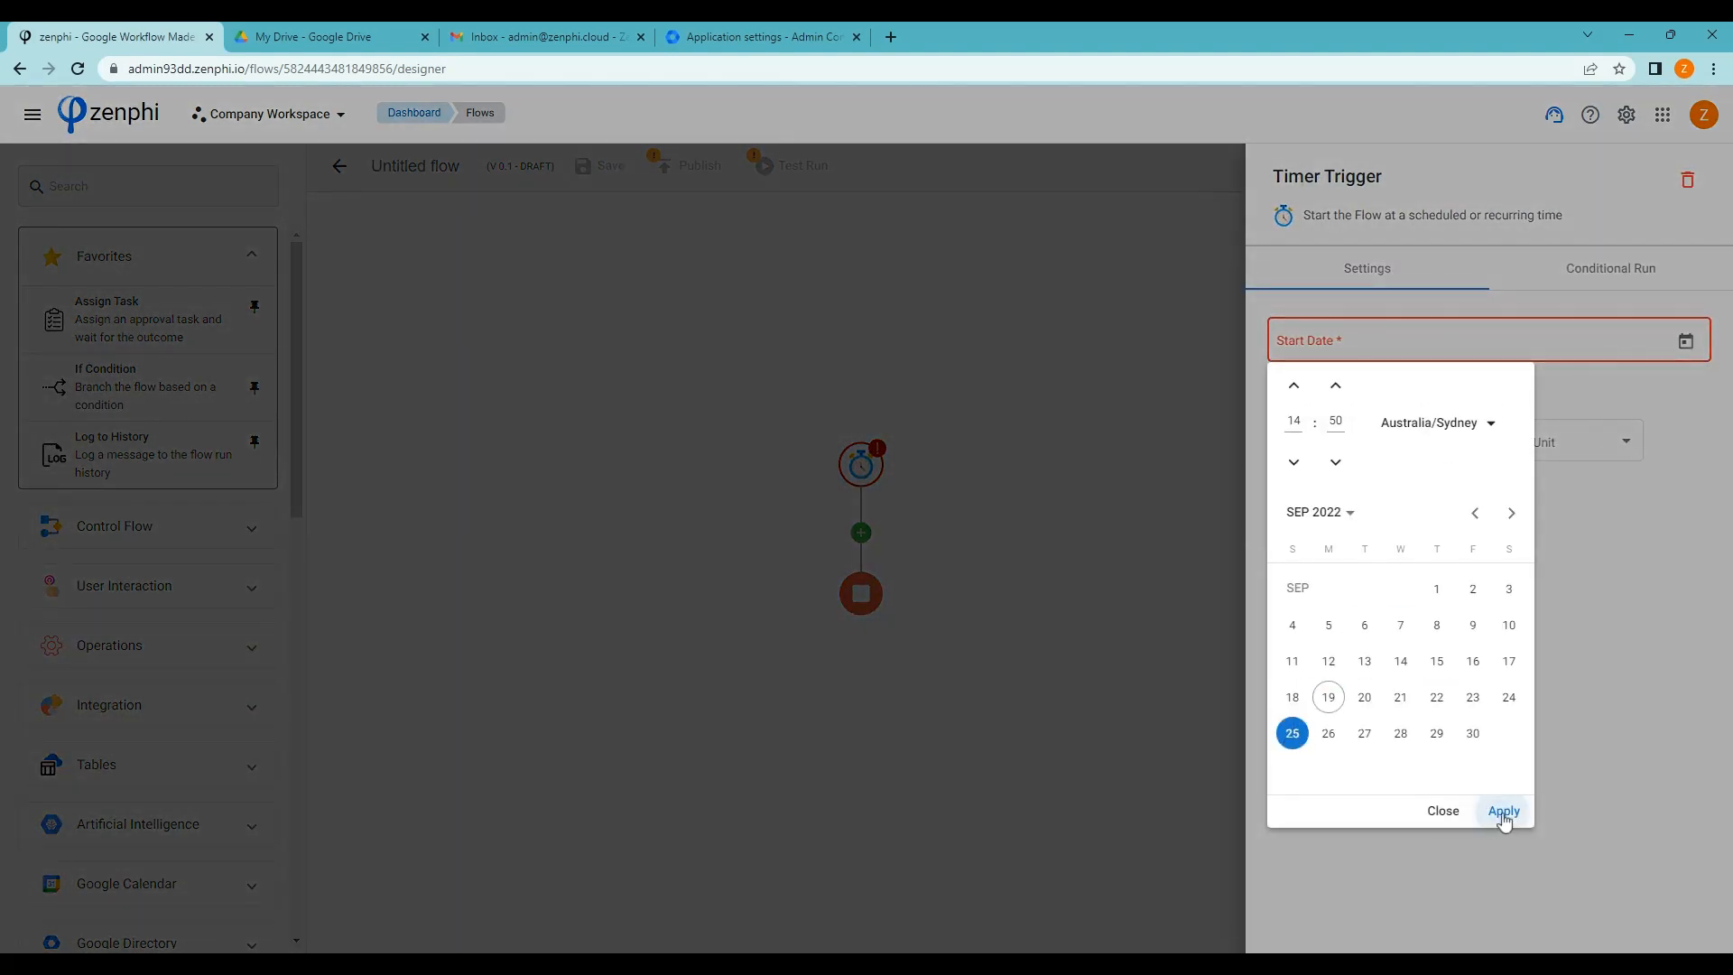
pyautogui.click(1503, 811)
pyautogui.click(1373, 406)
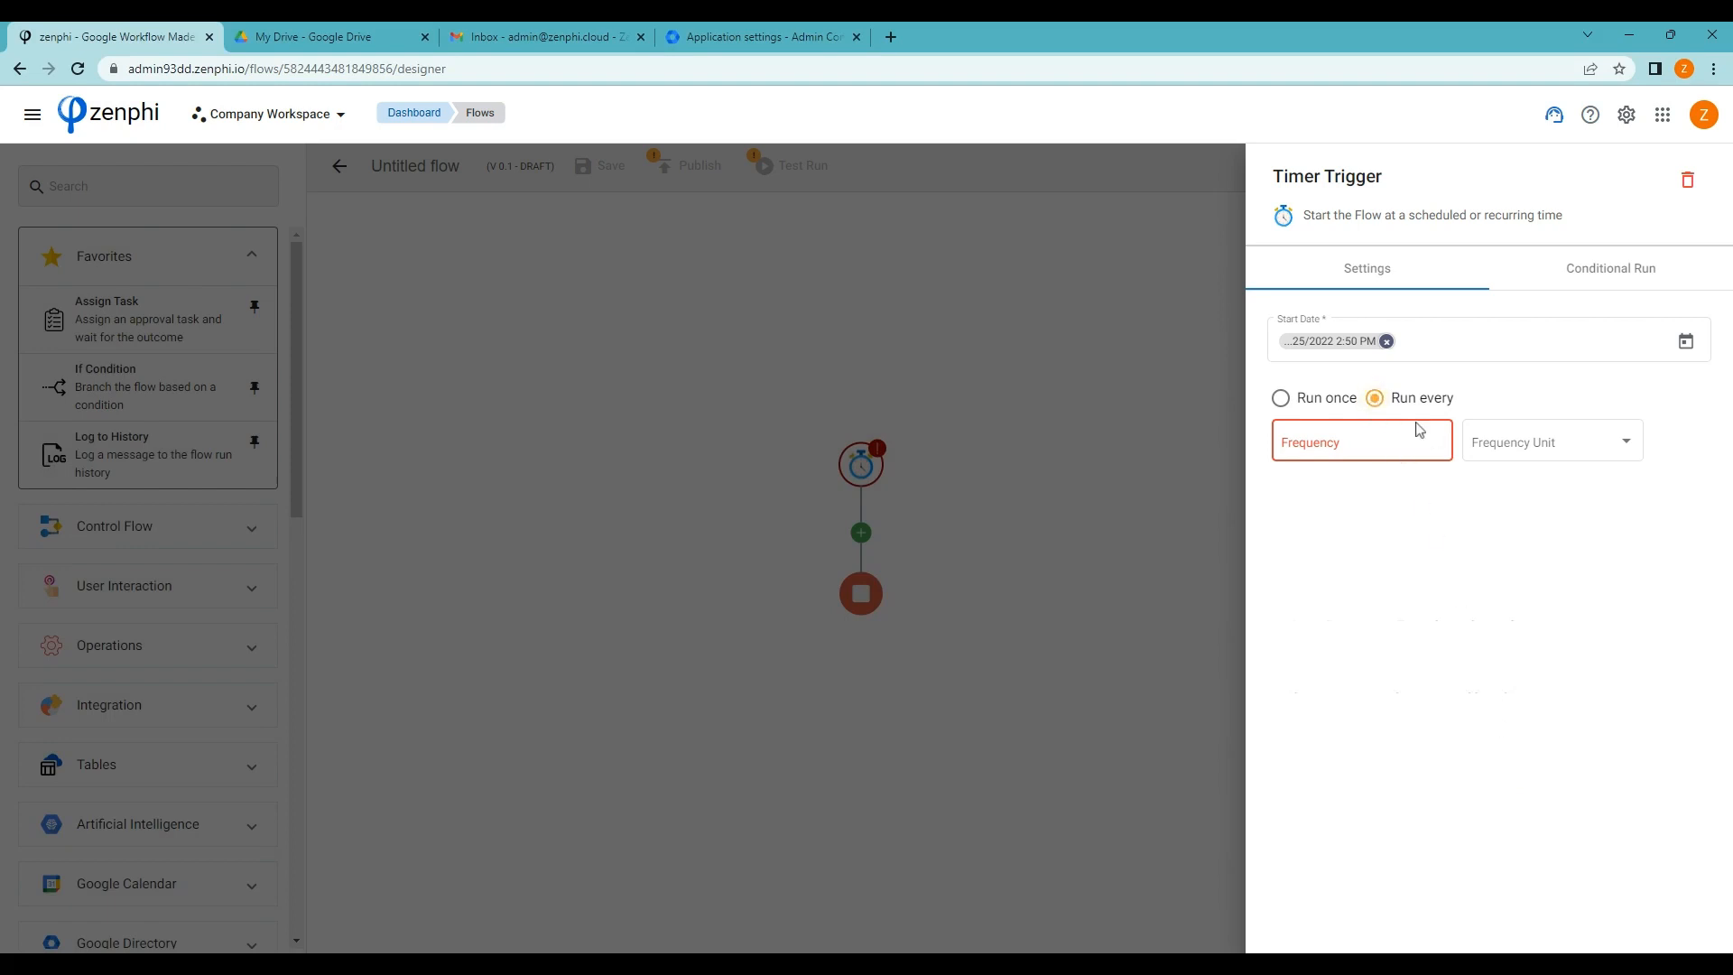
pyautogui.click(1437, 443)
pyautogui.click(1437, 440)
pyautogui.click(1437, 439)
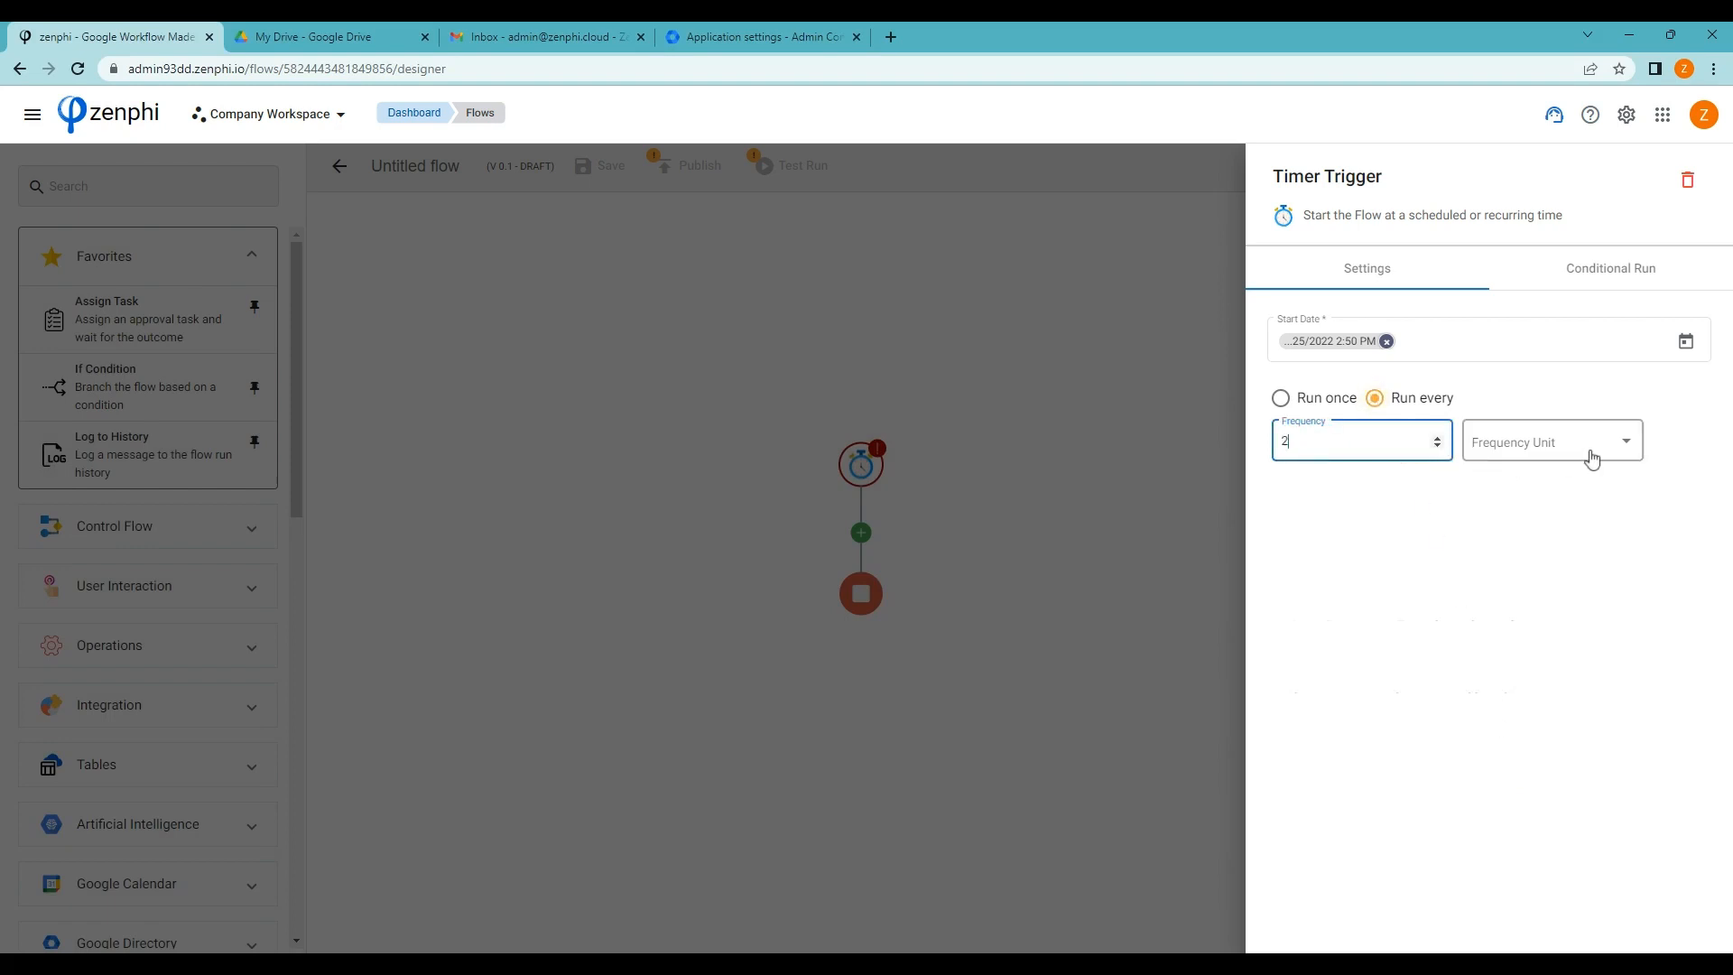
pyautogui.click(1598, 454)
pyautogui.click(1517, 511)
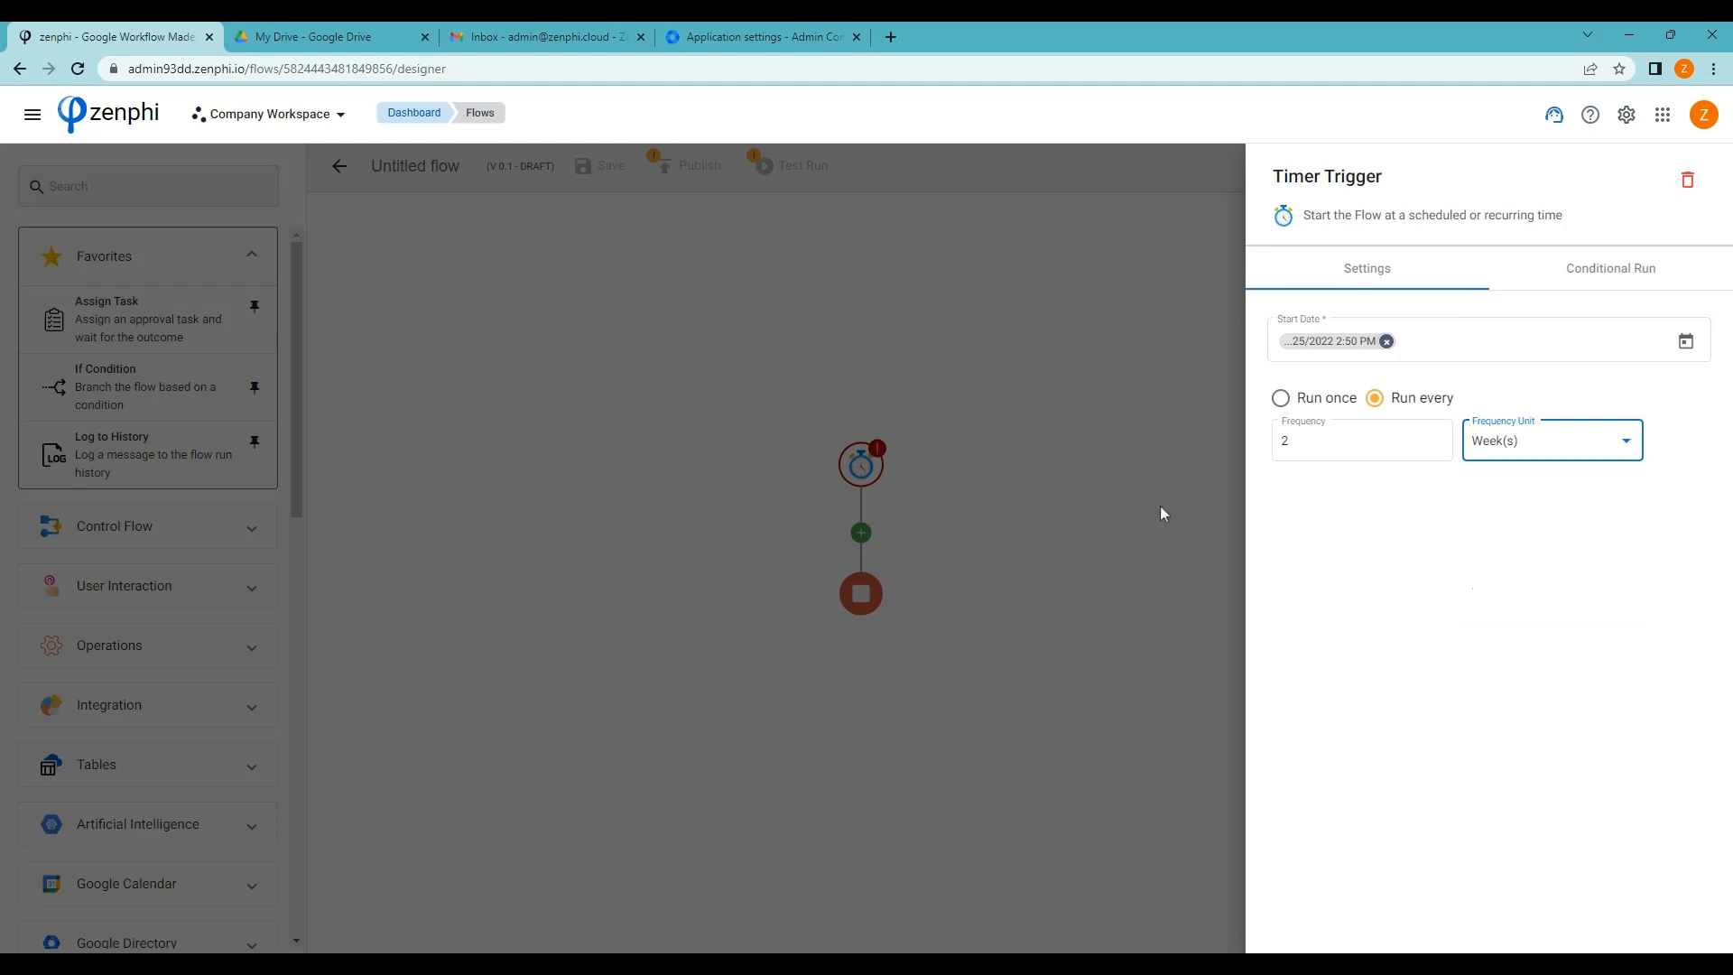
pyautogui.click(1161, 513)
pyautogui.moveTo(1080, 557); pyautogui.dragTo(865, 519)
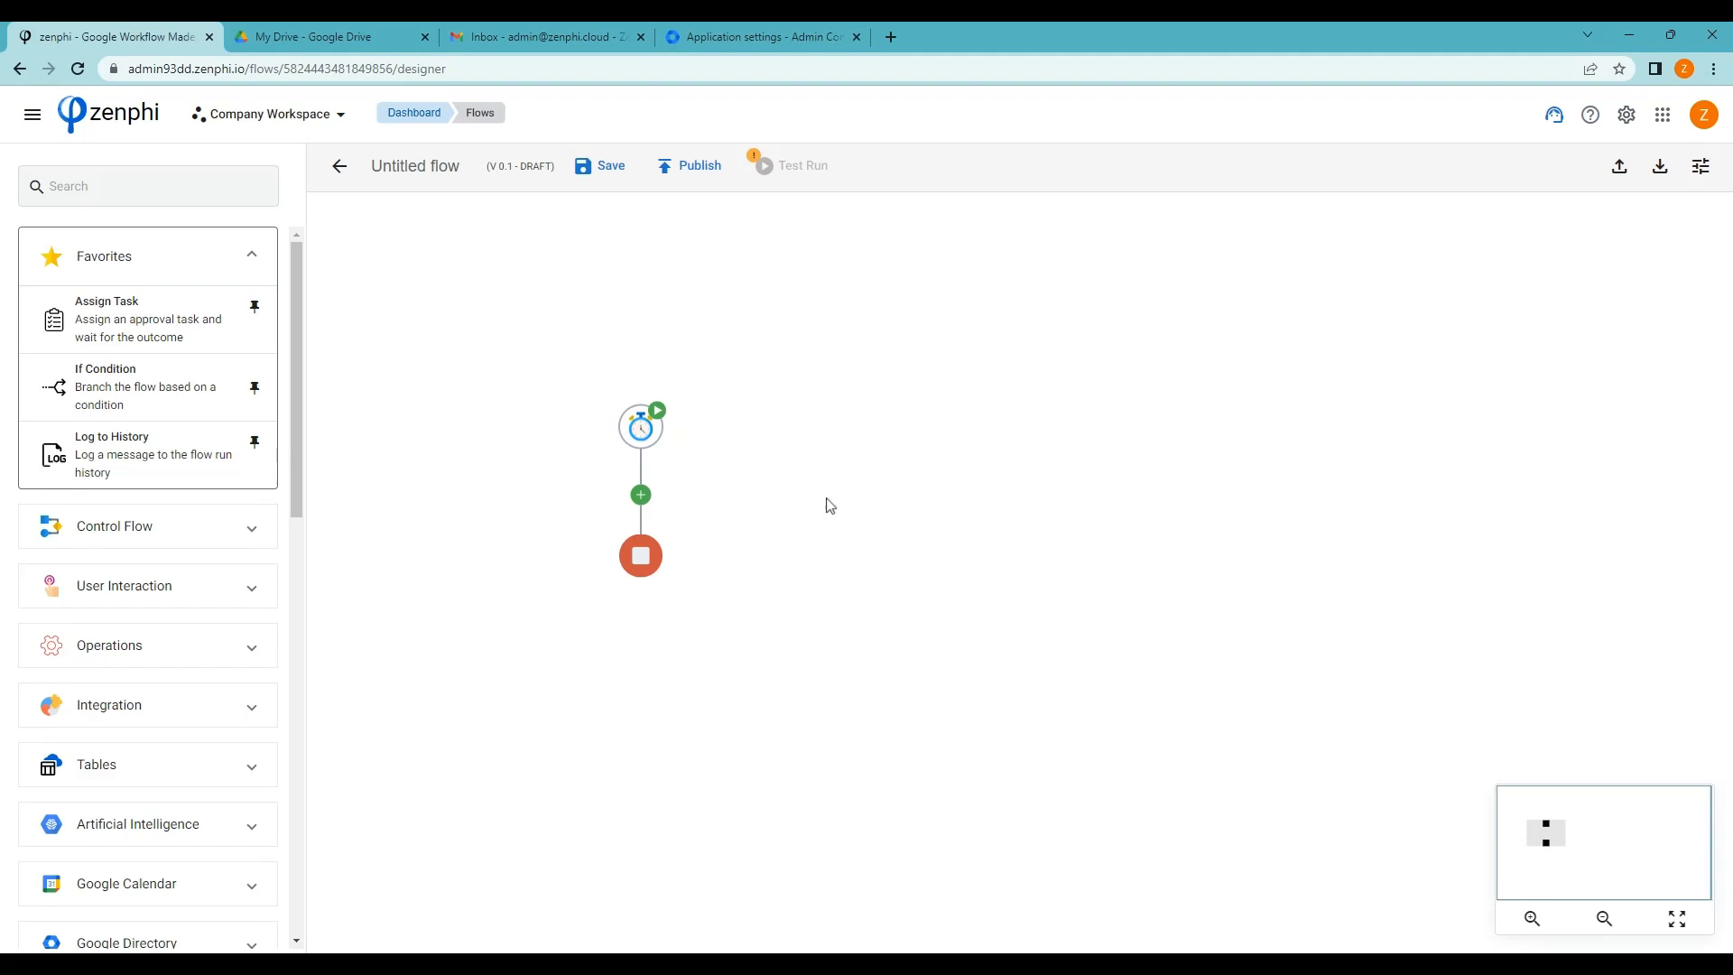
# Add a Search Users action below the Timer Trigger using the Google Directory connection, Max Results 500
pyautogui.click(84, 183)
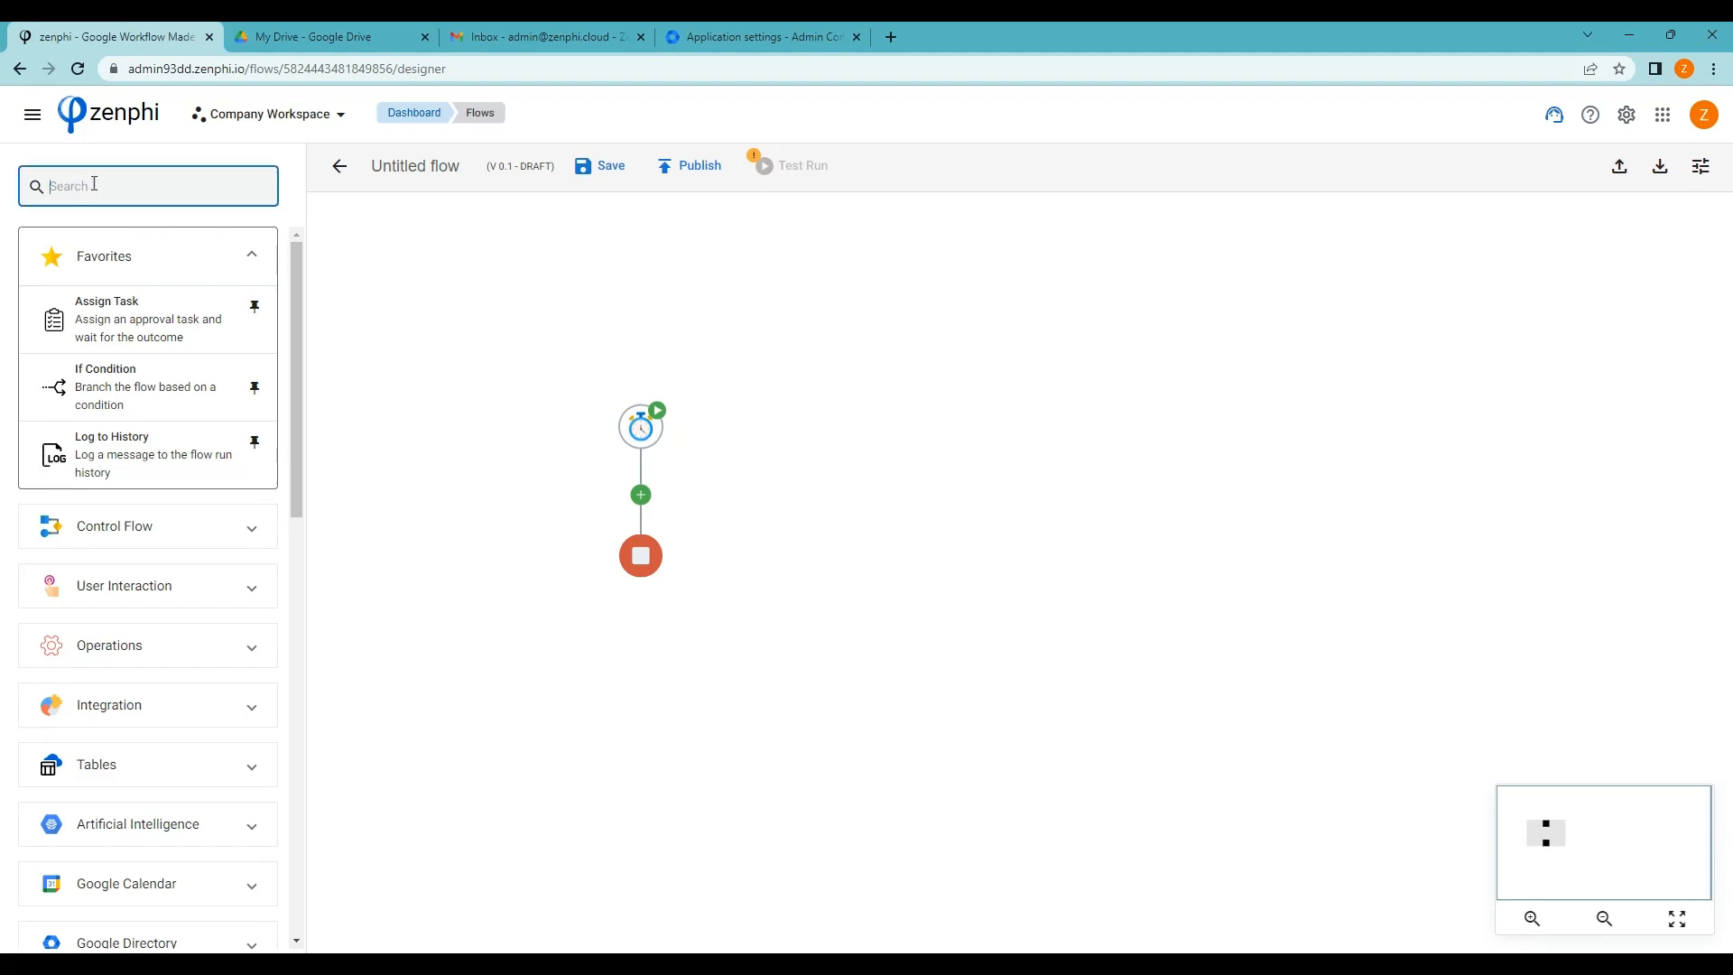
pyautogui.write('sear')
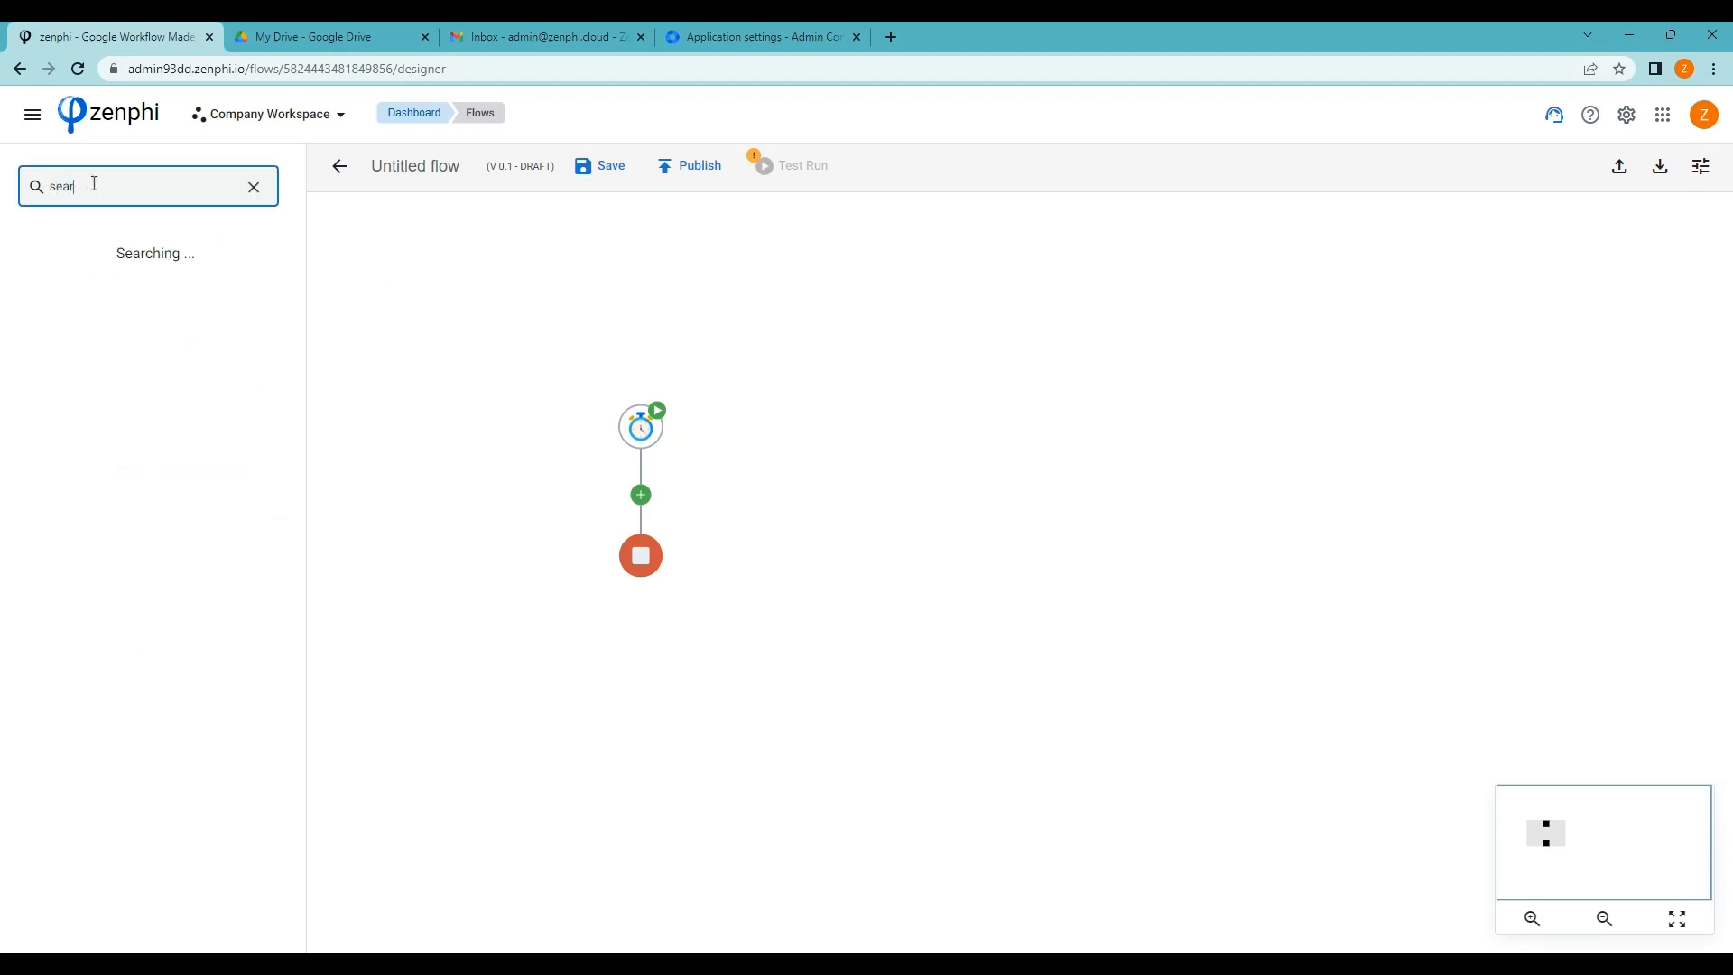
pyautogui.write('ch')
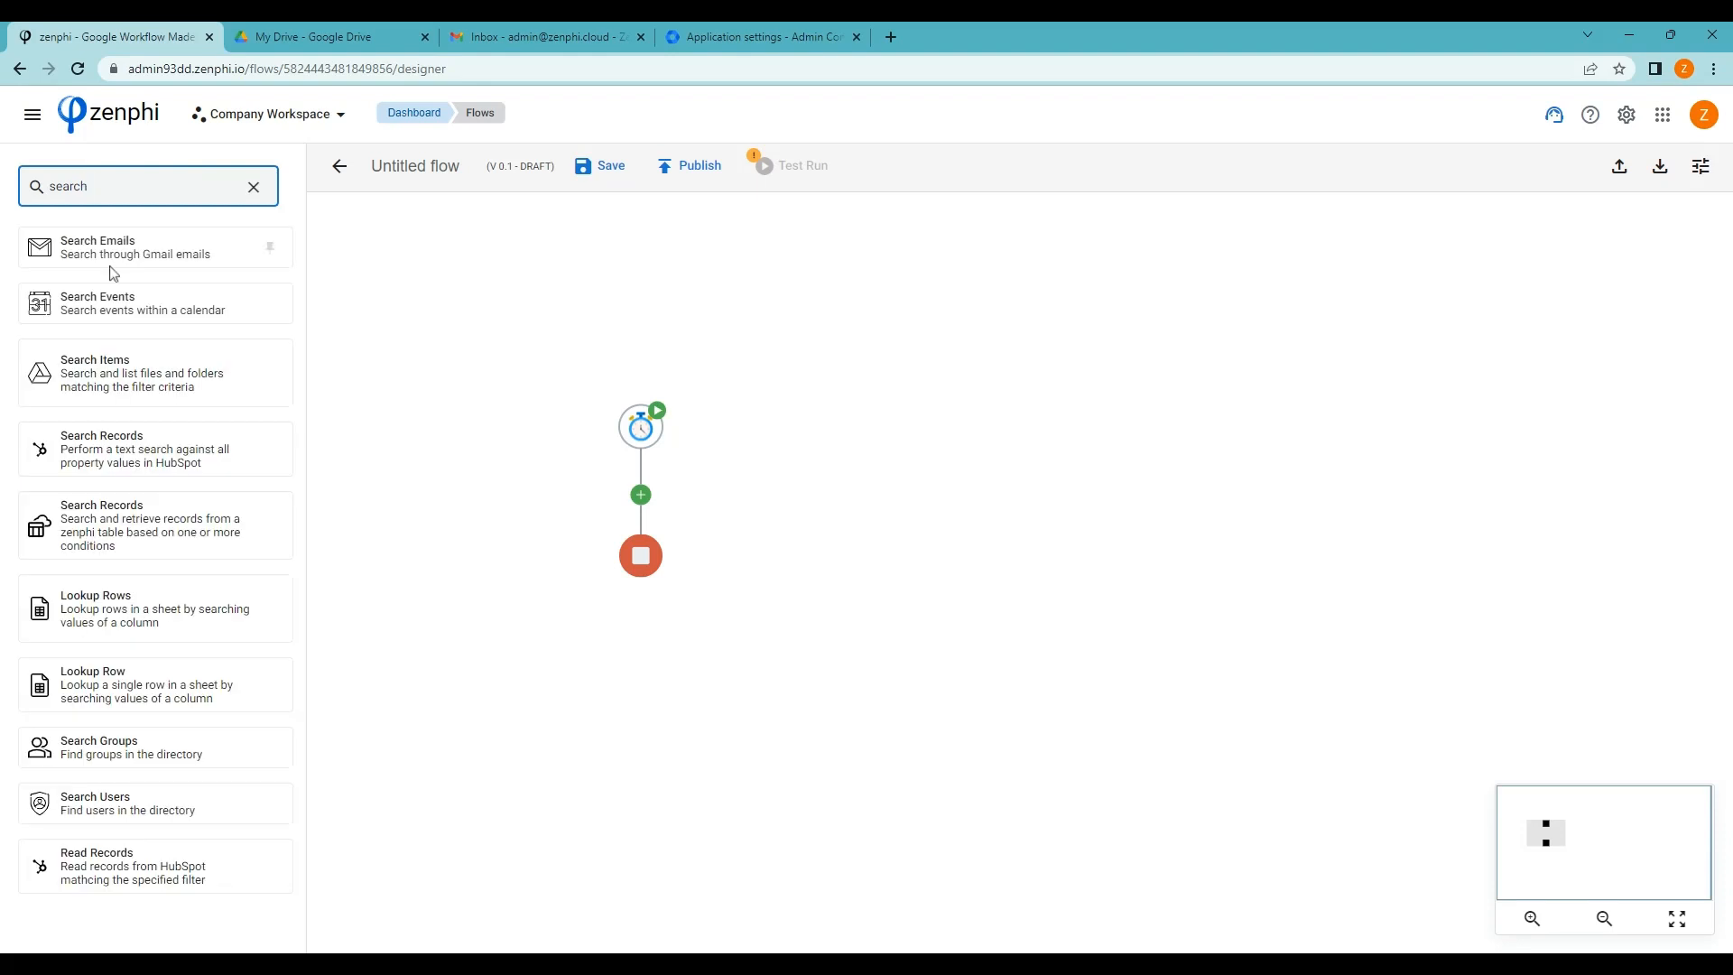
pyautogui.write(' users')
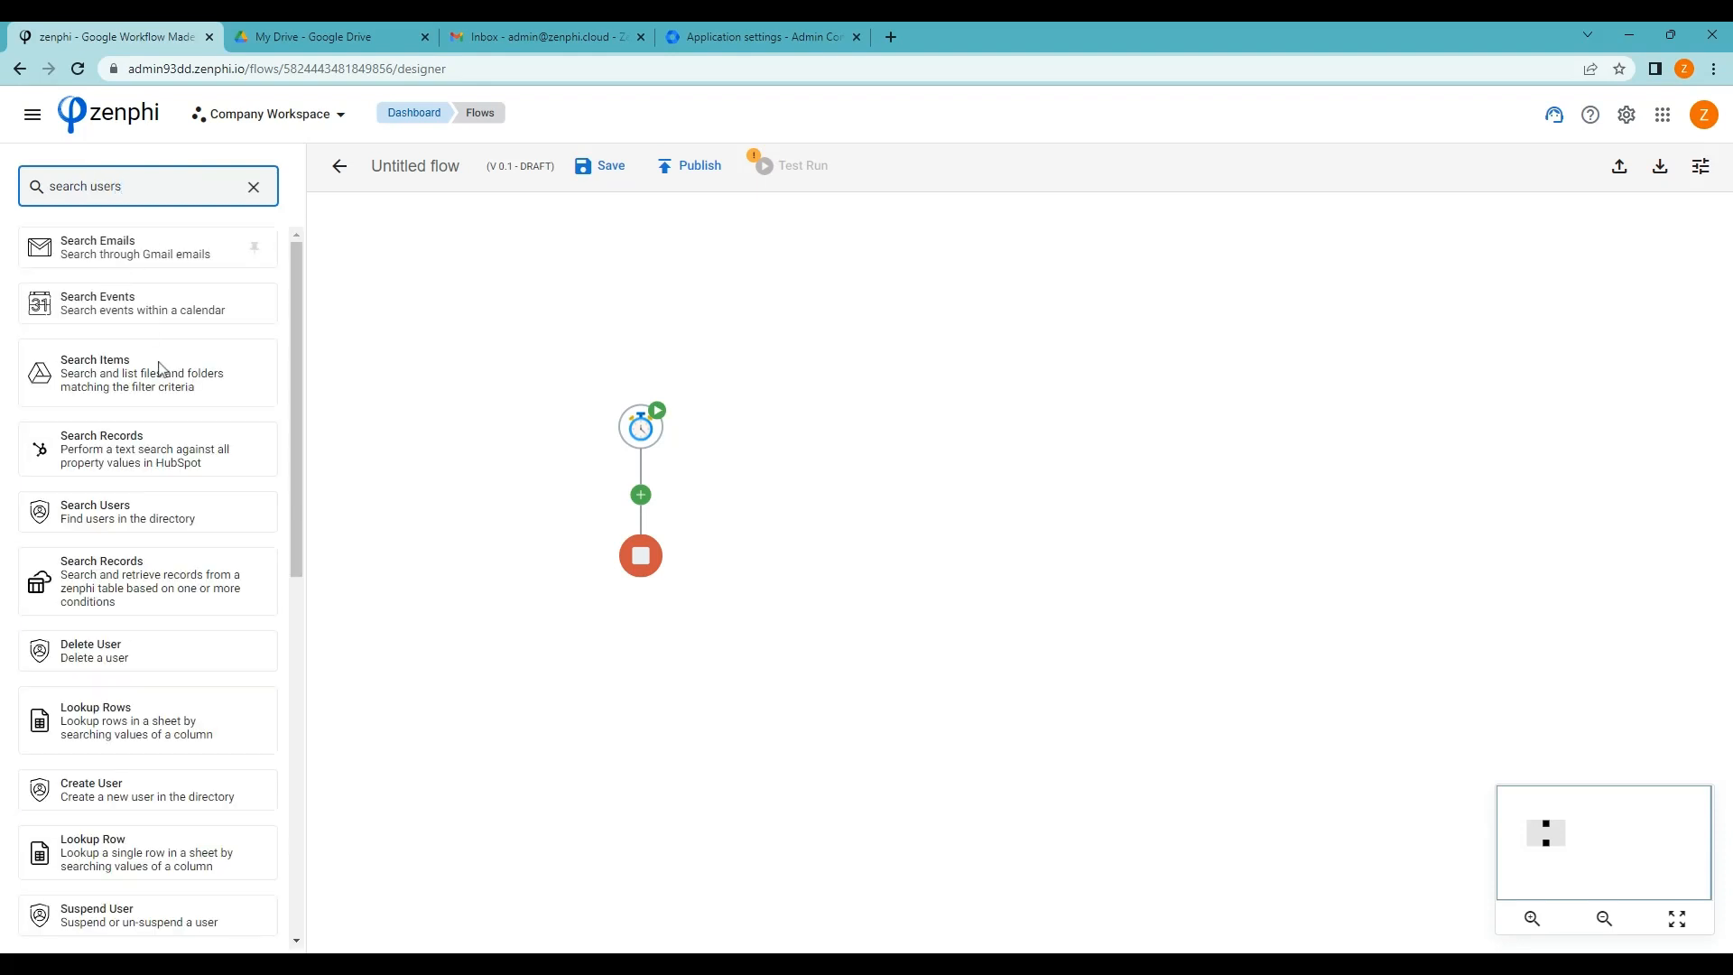
pyautogui.moveTo(45, 515); pyautogui.dragTo(643, 502)
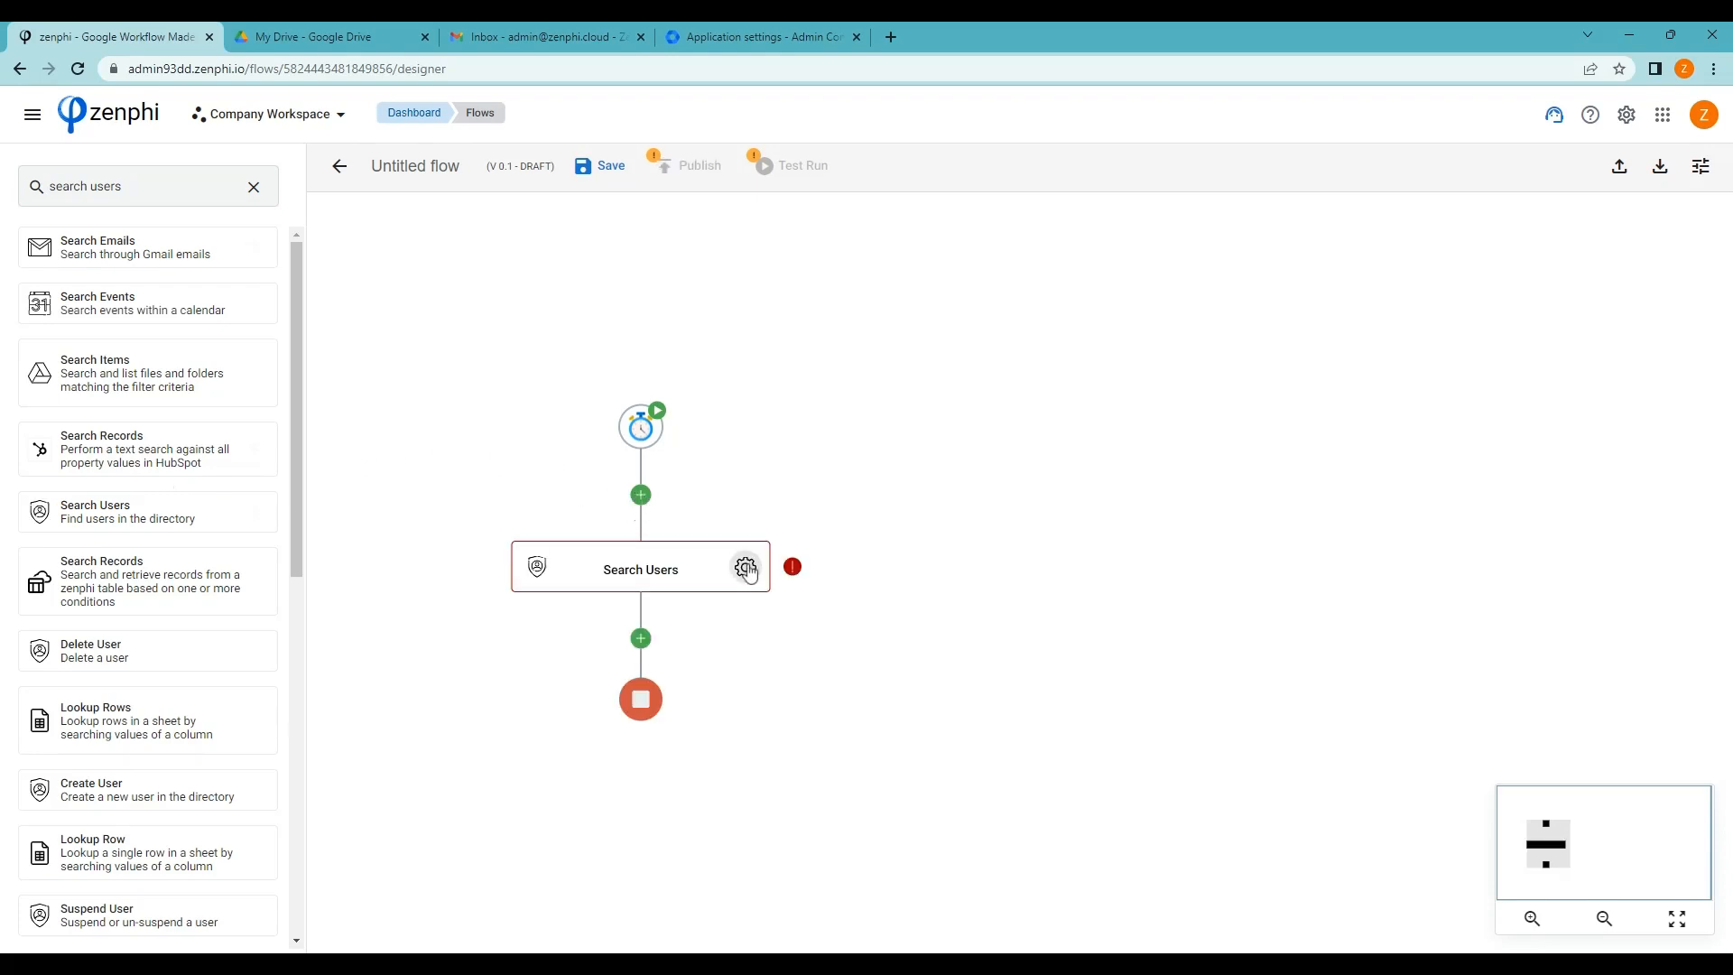
pyautogui.click(745, 567)
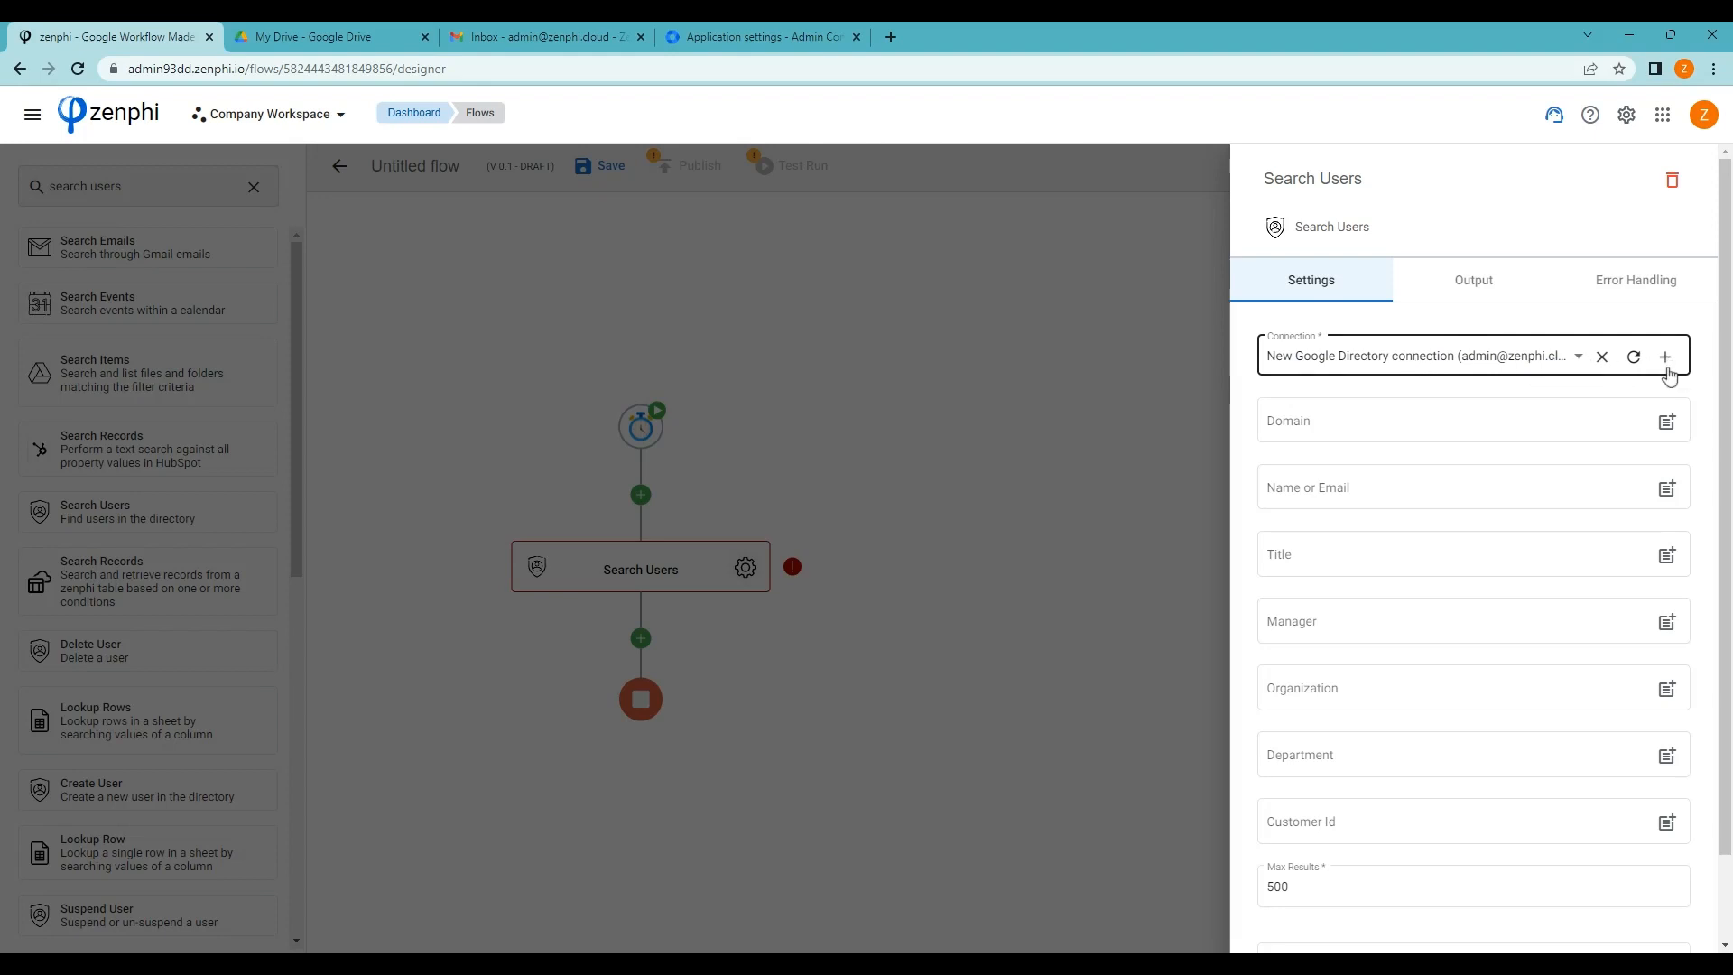
pyautogui.scroll(-1, 1634, 540)
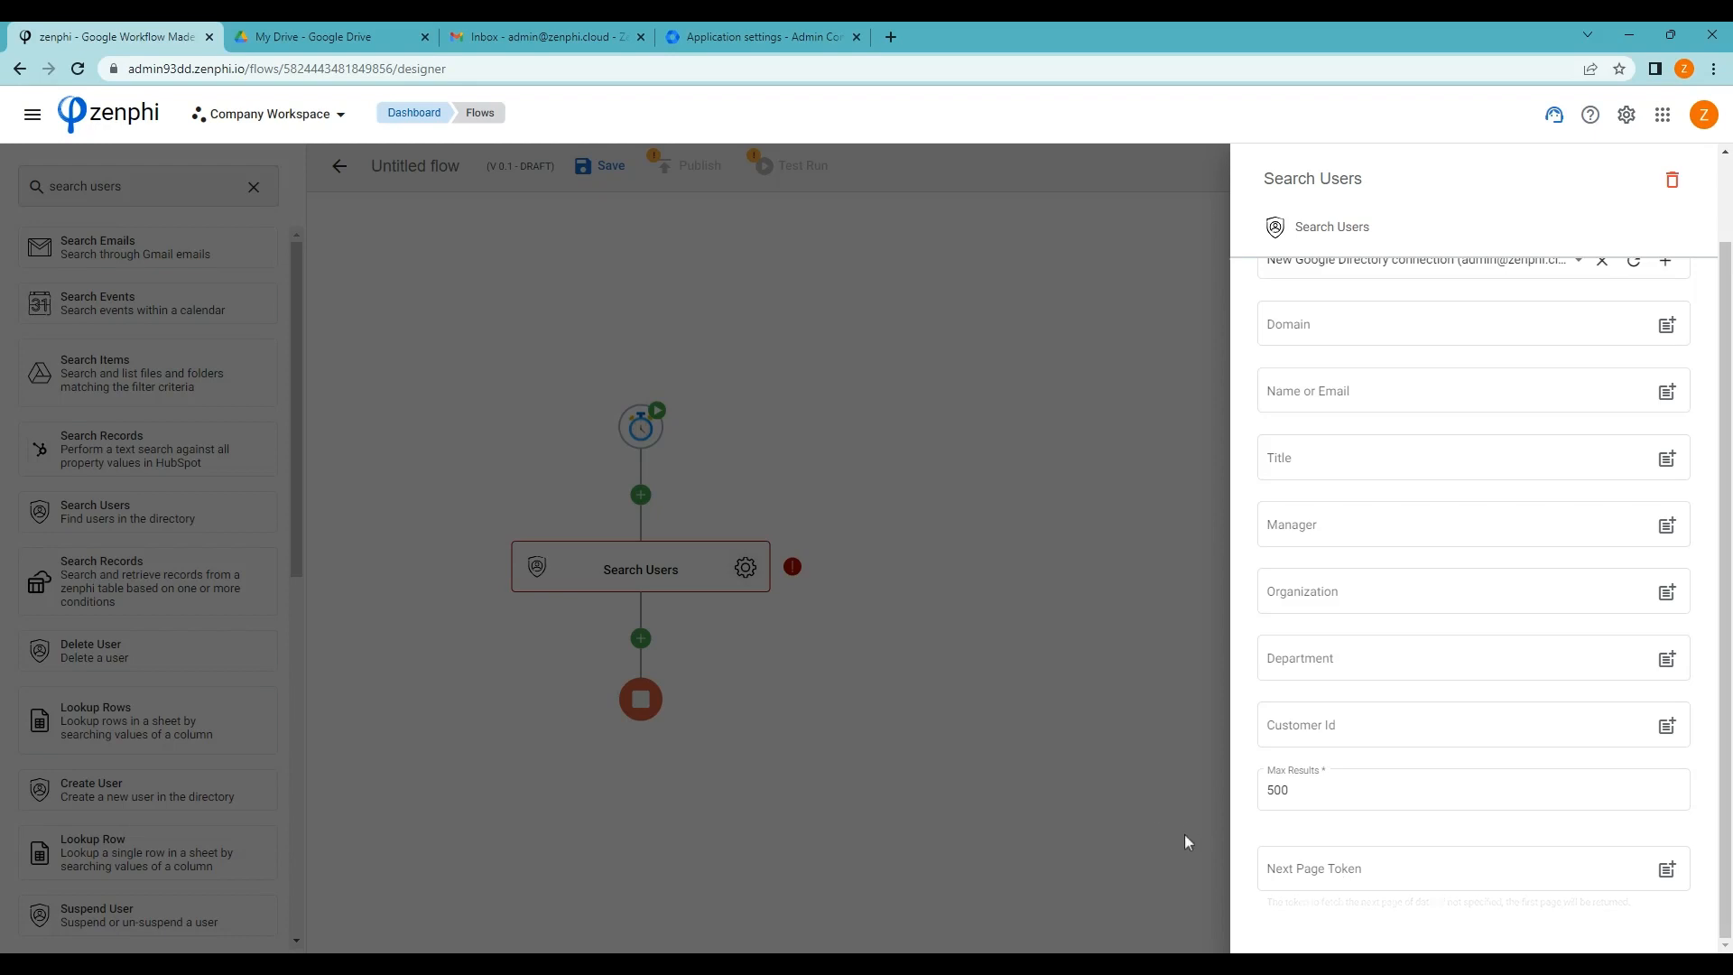
pyautogui.click(805, 660)
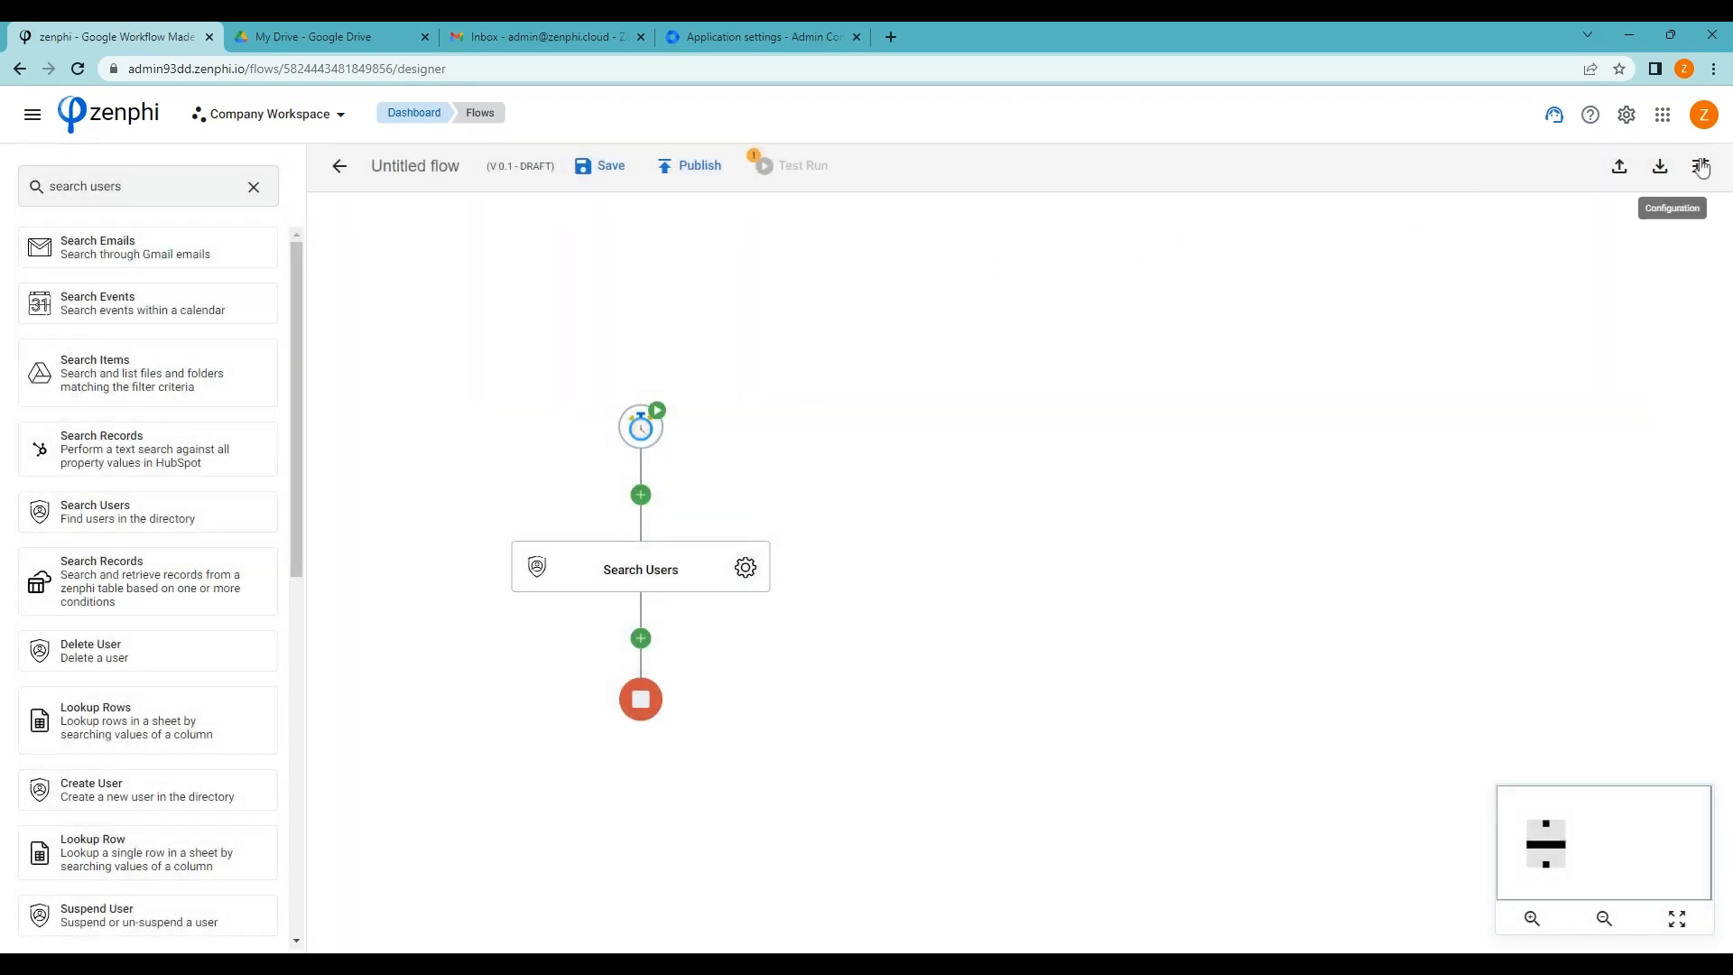
# Create a flow variable 'Page token' of type String with no default value
pyautogui.click(1701, 166)
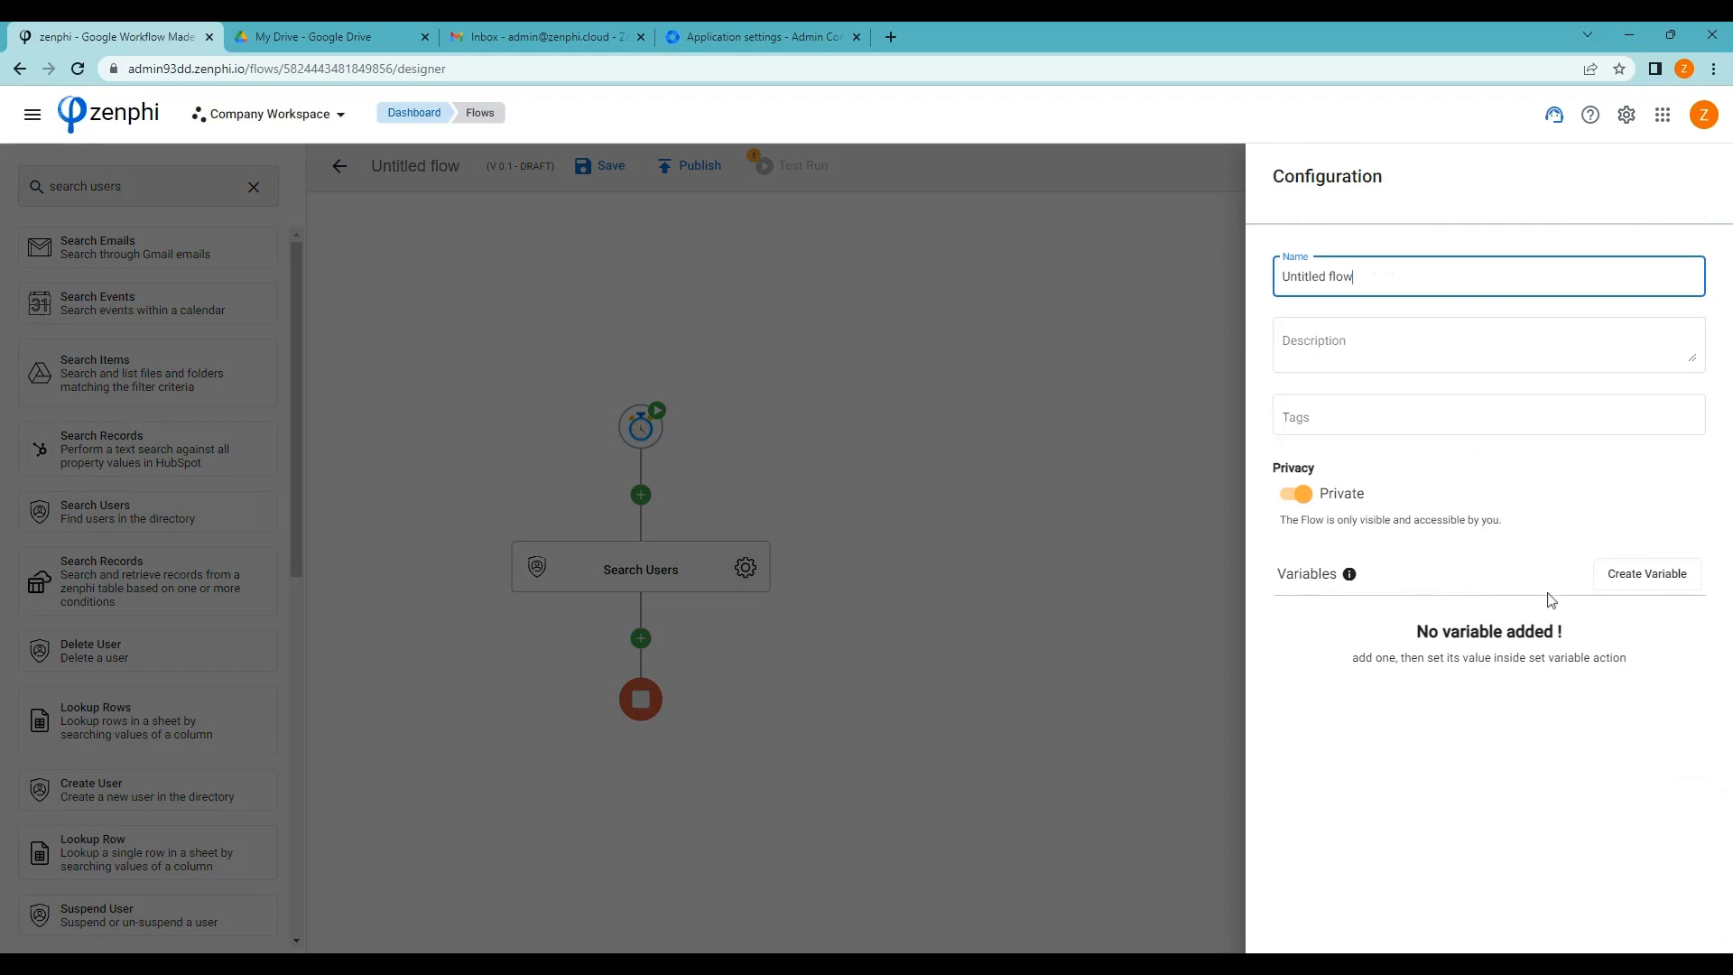
pyautogui.click(1652, 580)
pyautogui.click(792, 440)
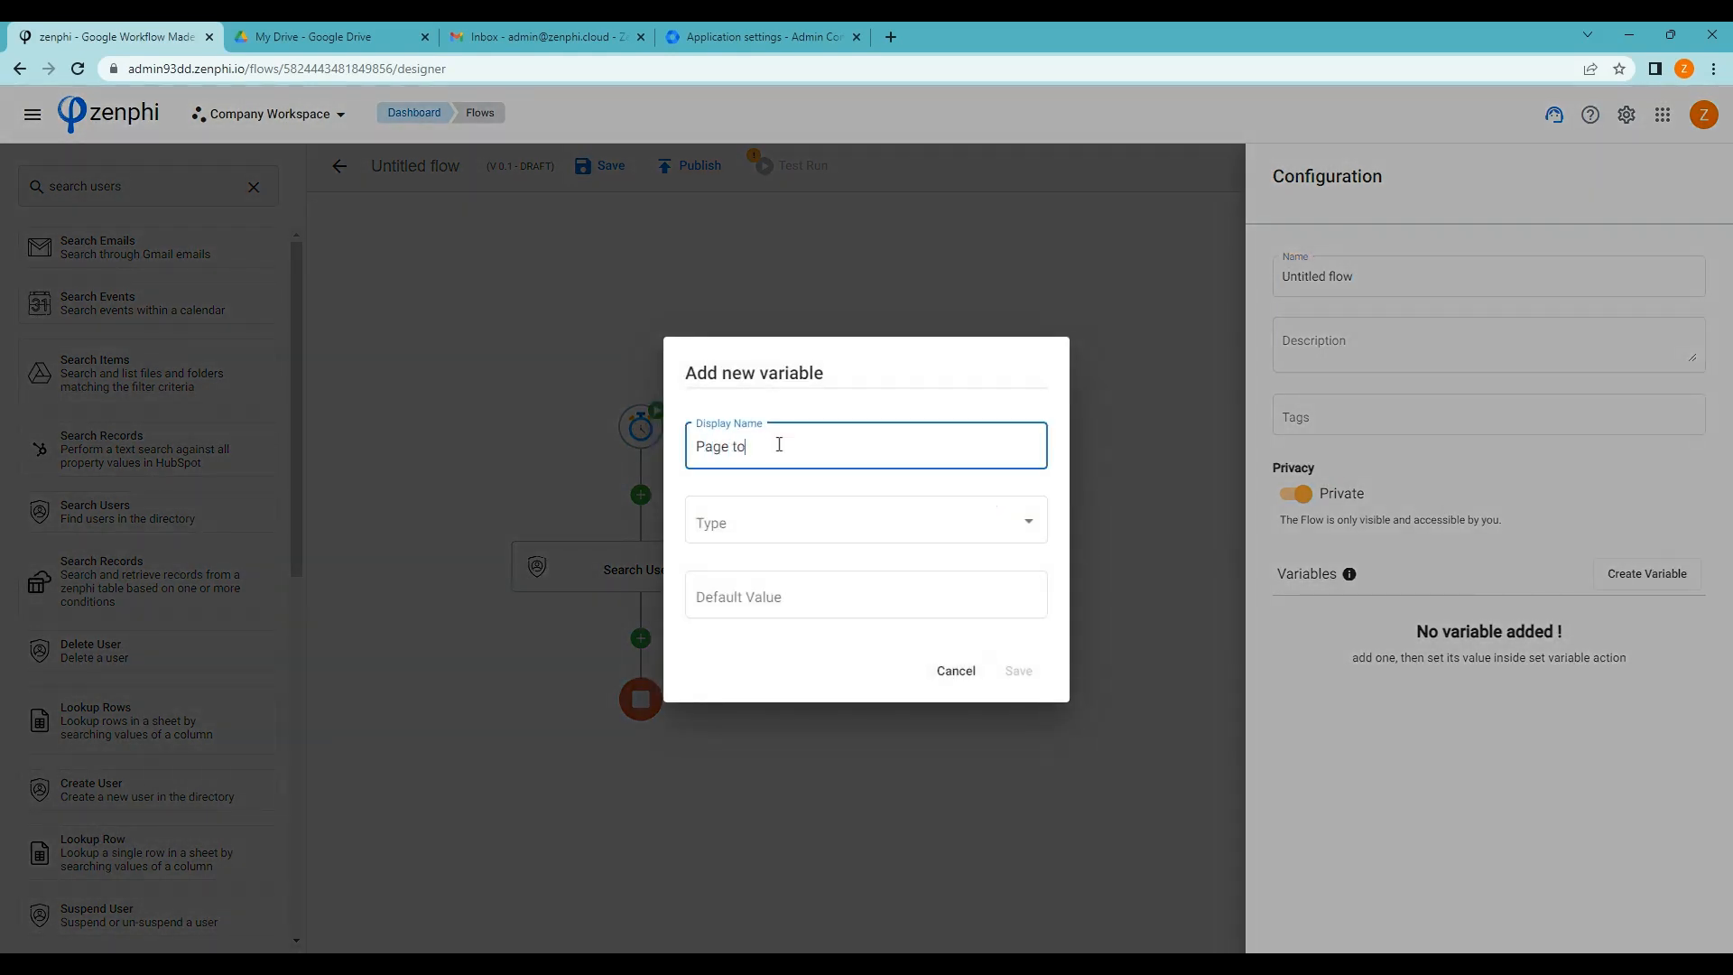
pyautogui.write('Page token')
pyautogui.click(718, 517)
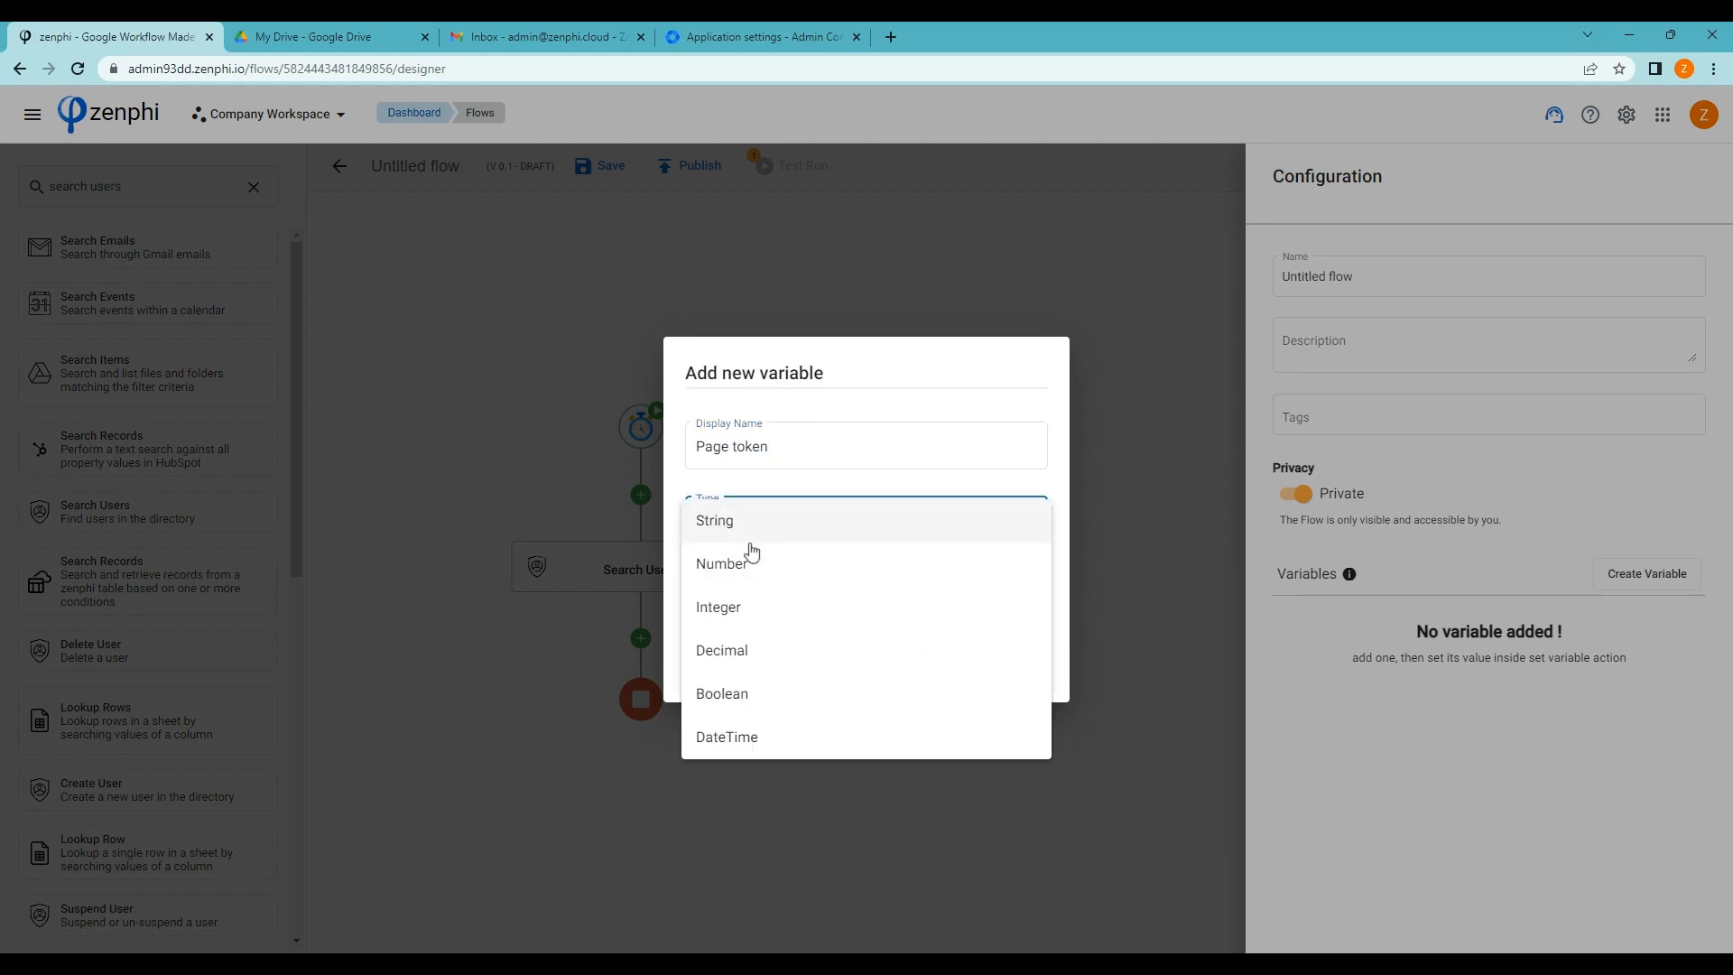
pyautogui.click(733, 516)
pyautogui.click(1019, 672)
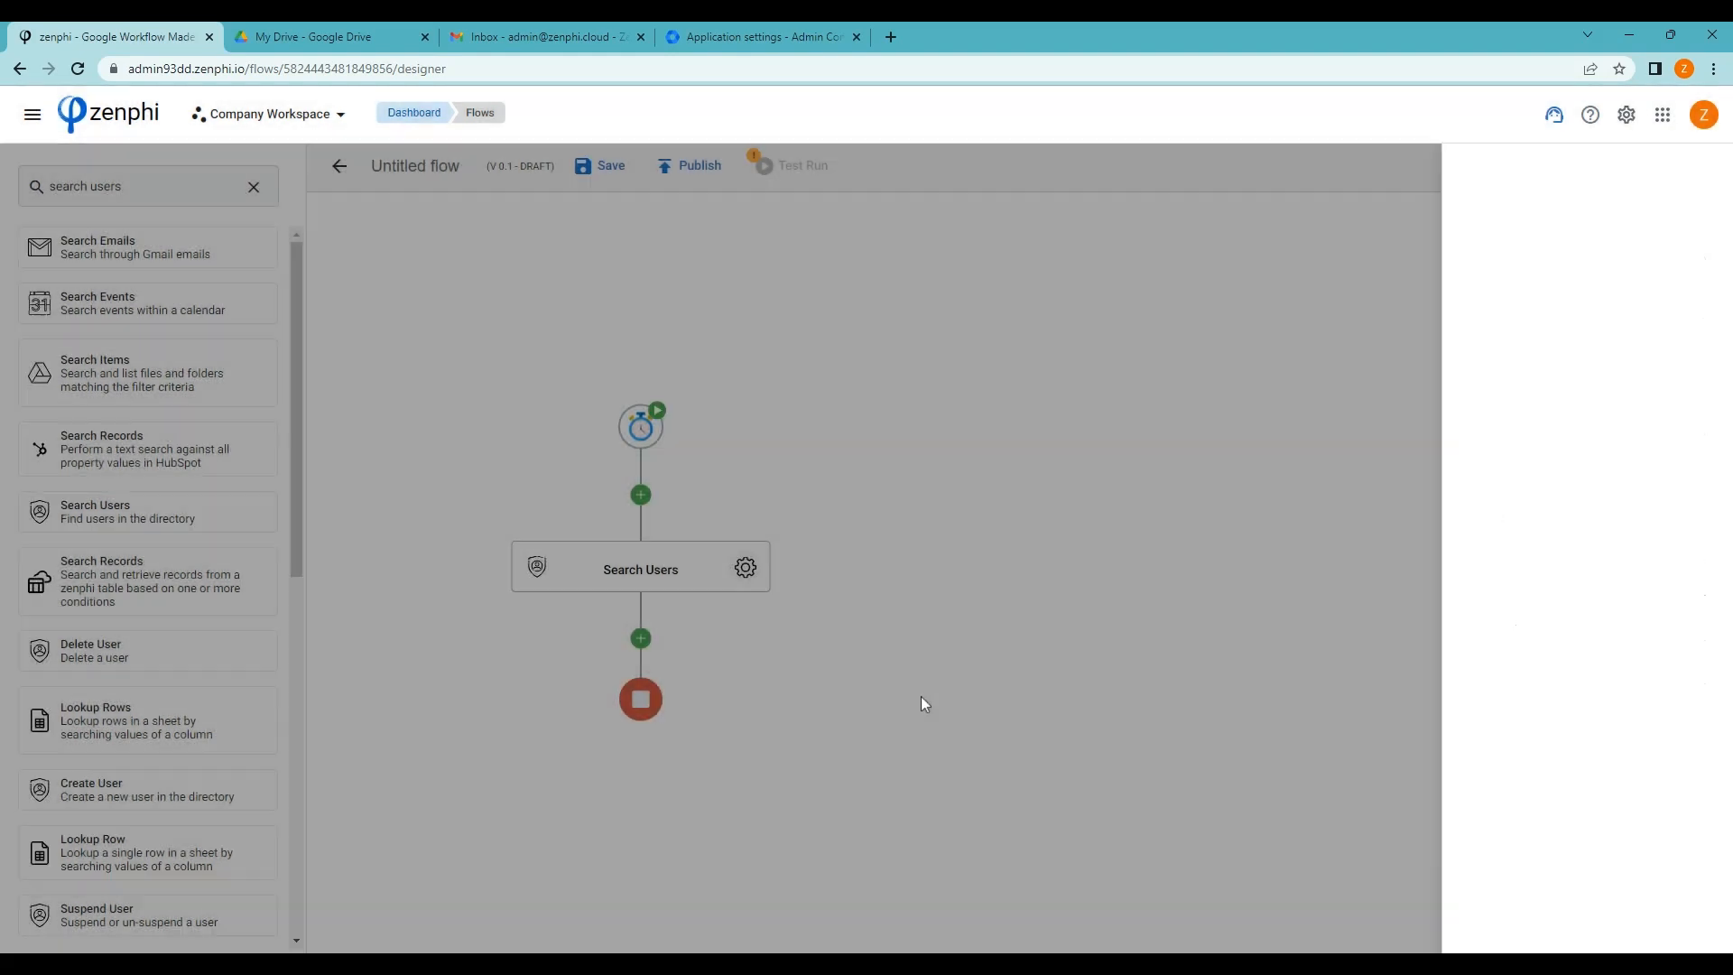
pyautogui.click(922, 701)
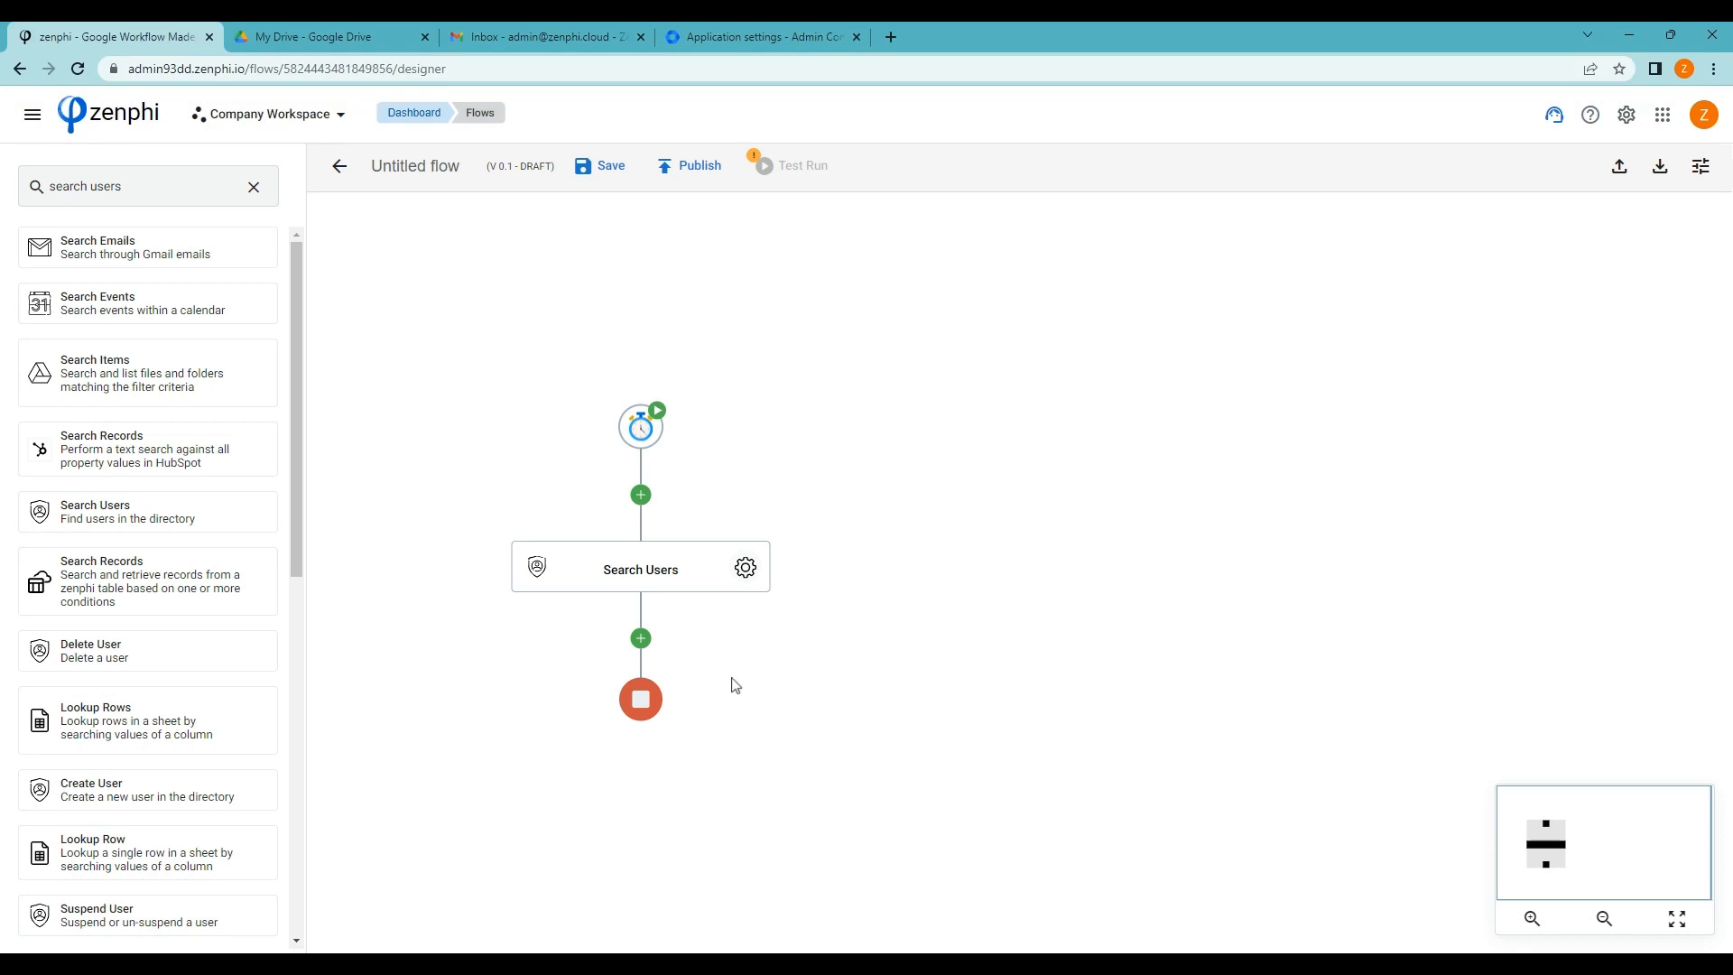
pyautogui.moveTo(482, 678); pyautogui.dragTo(486, 632)
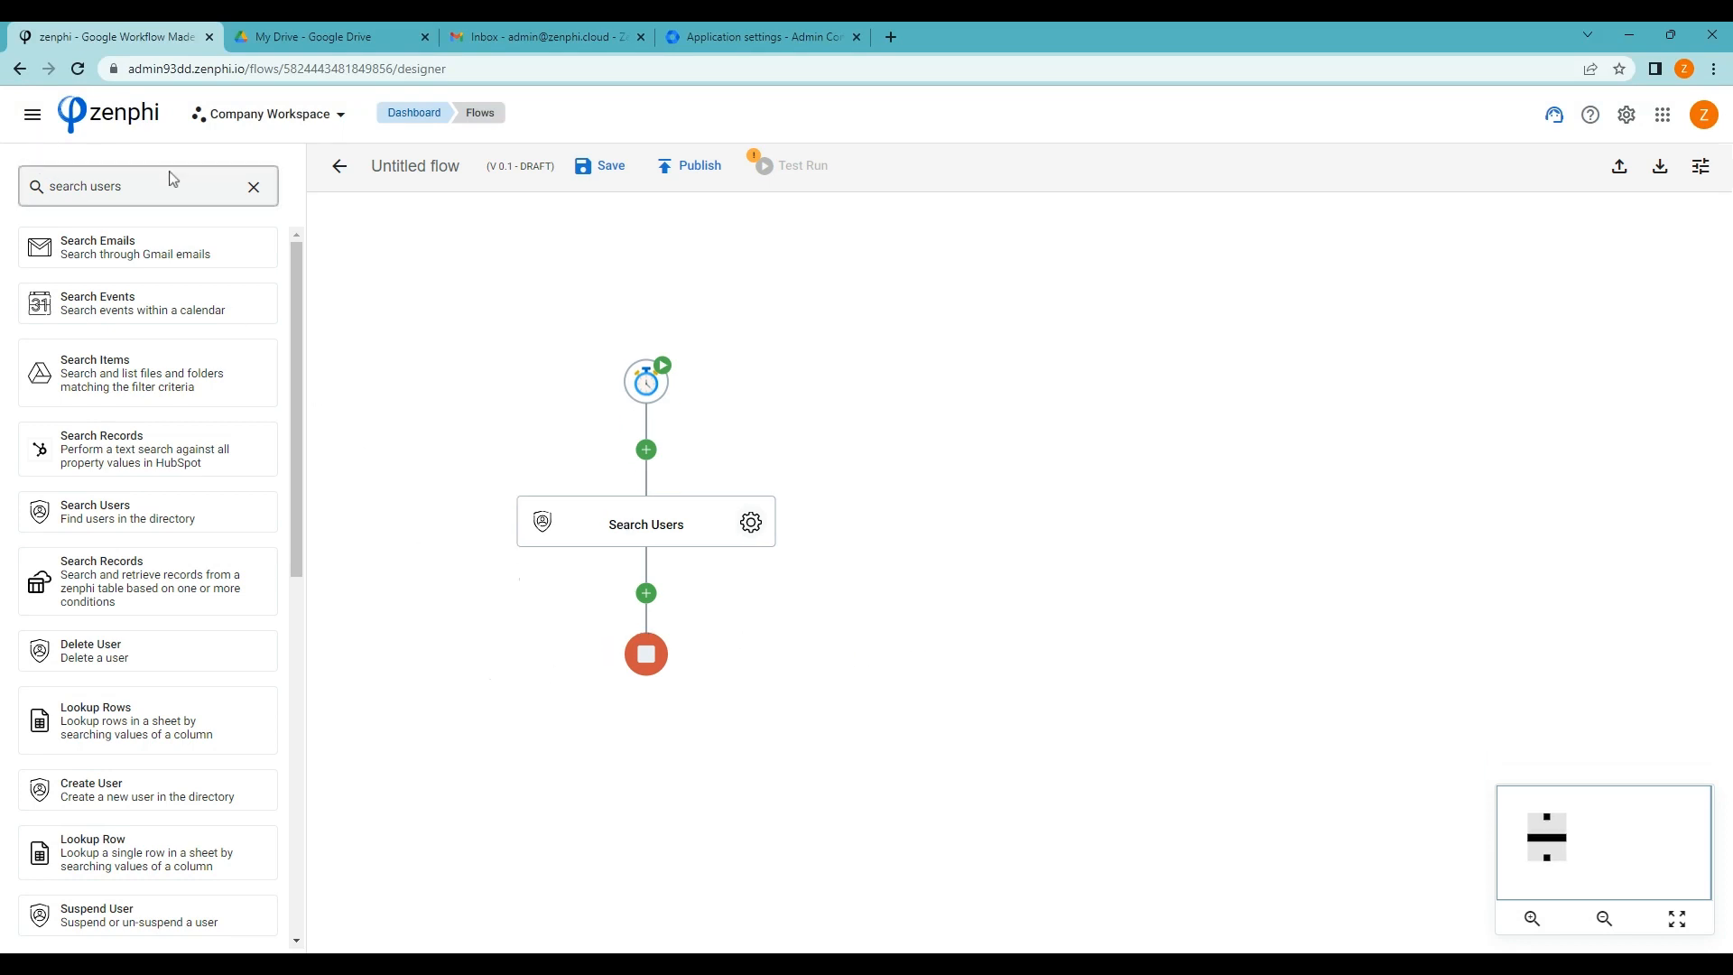
pyautogui.click(256, 188)
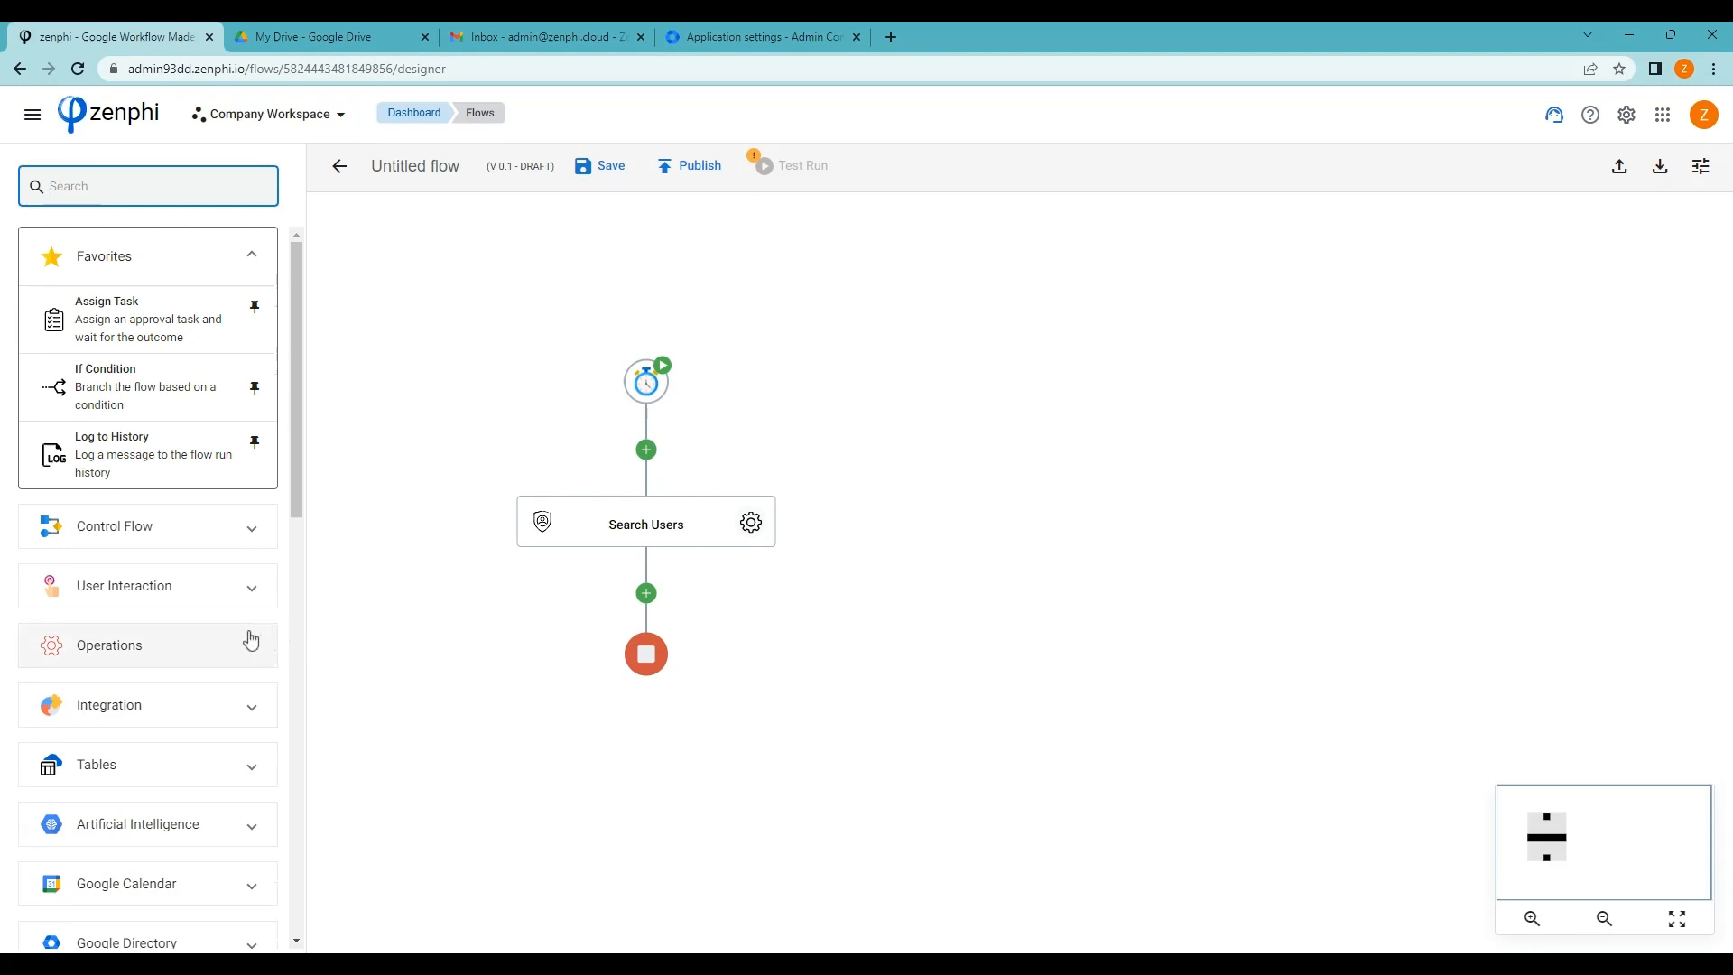
# Insert a Control Flow Loop above Search Users, set its iteration count, and move Search Users inside
pyautogui.click(211, 533)
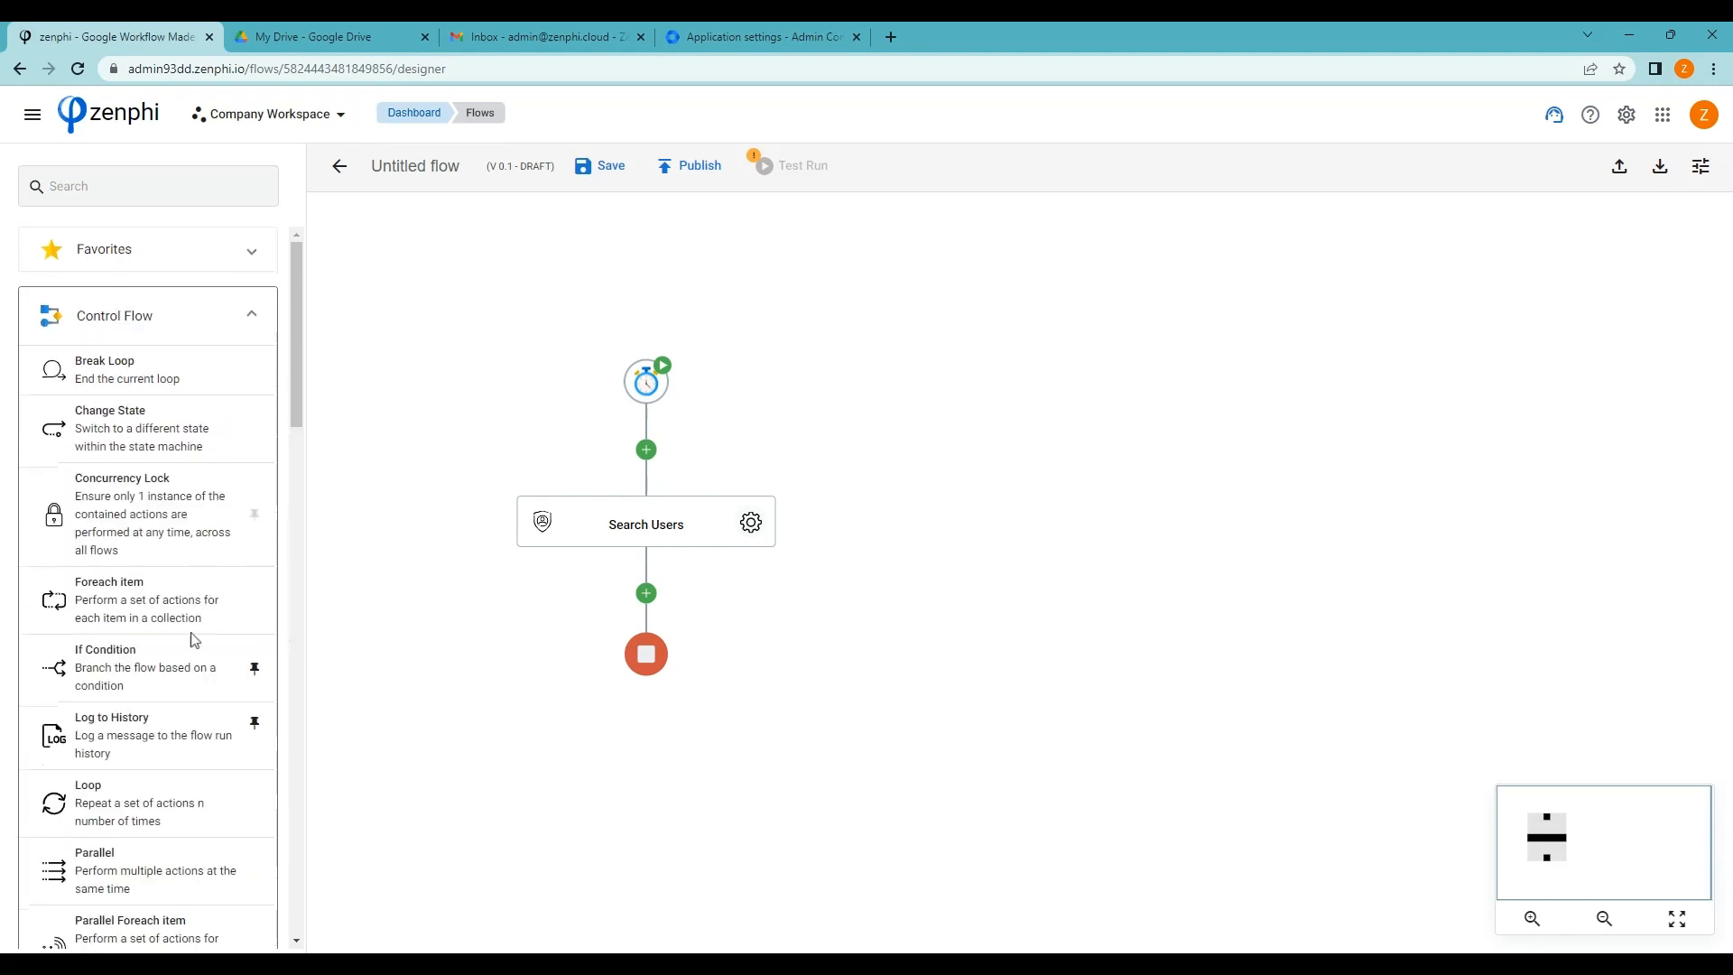
pyautogui.moveTo(52, 808); pyautogui.dragTo(641, 458)
pyautogui.click(796, 523)
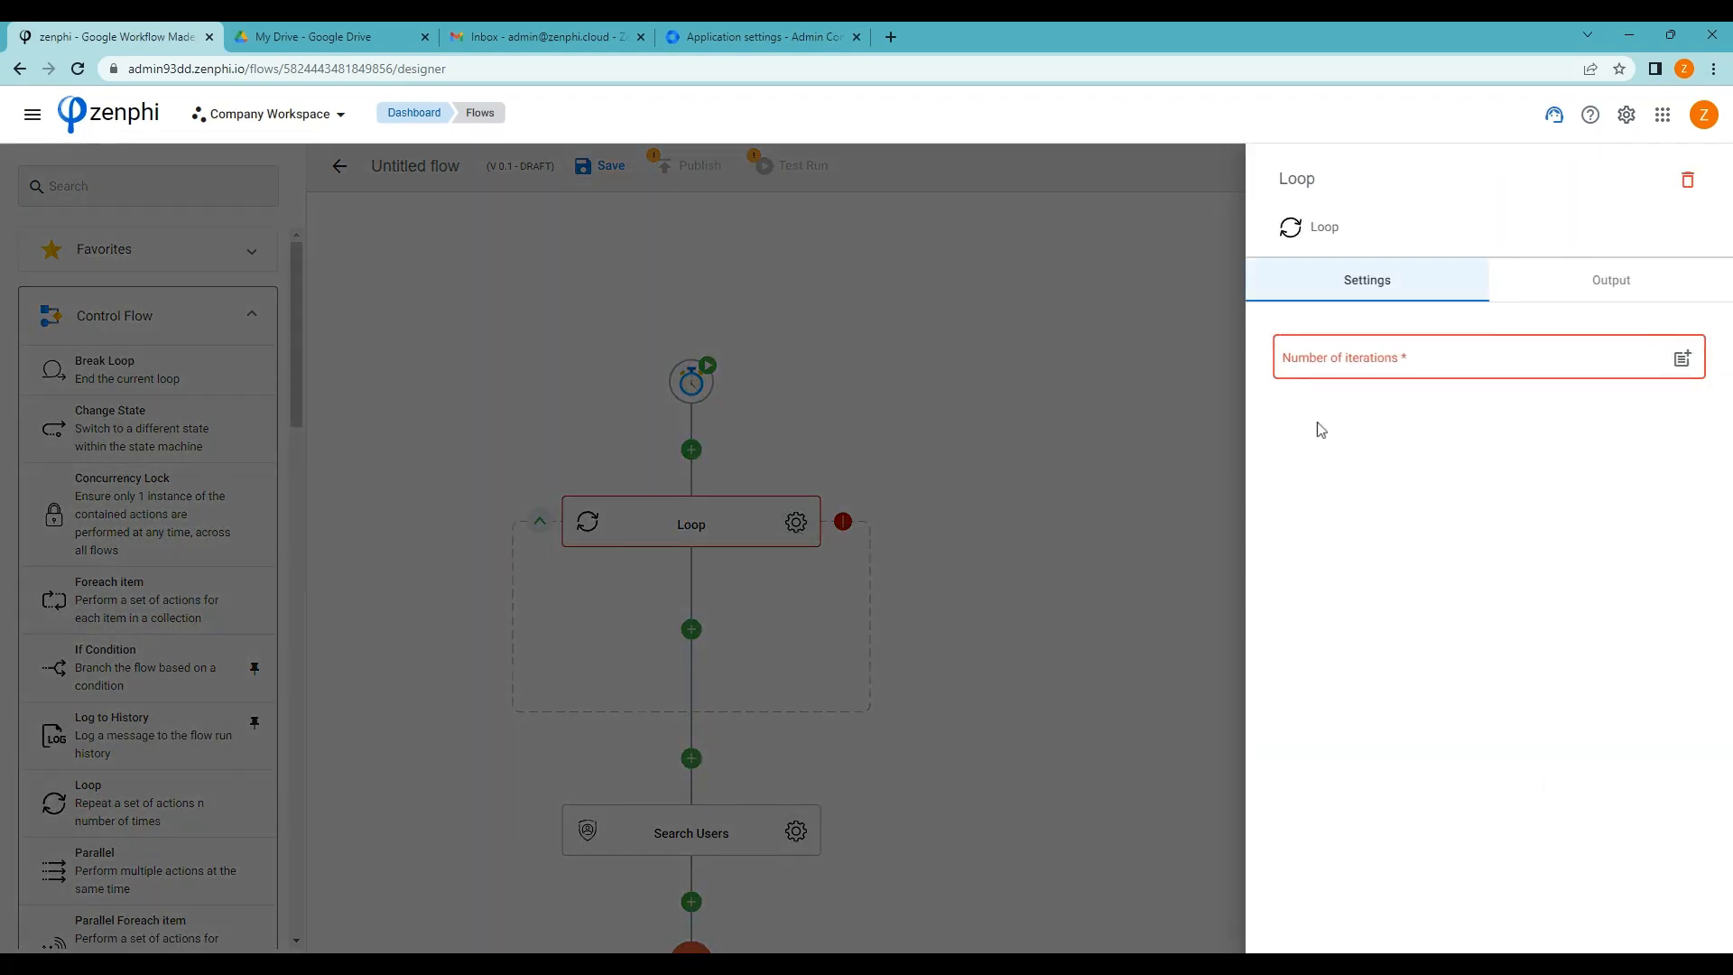
pyautogui.click(1521, 360)
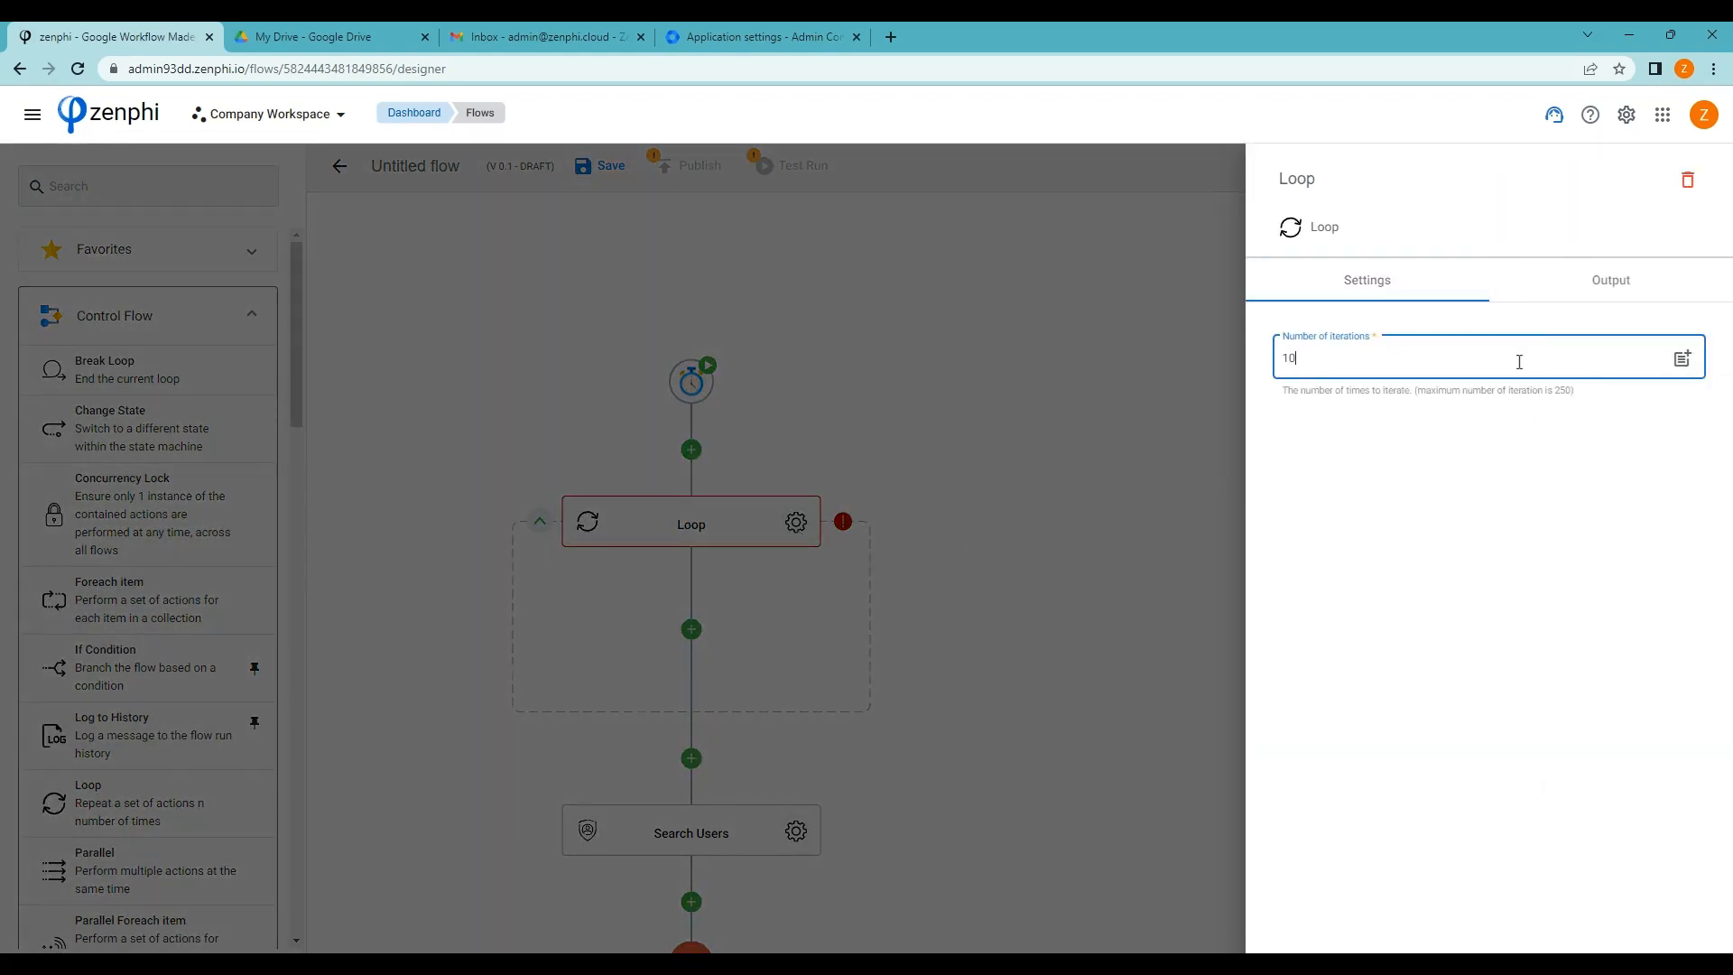
pyautogui.click(1057, 482)
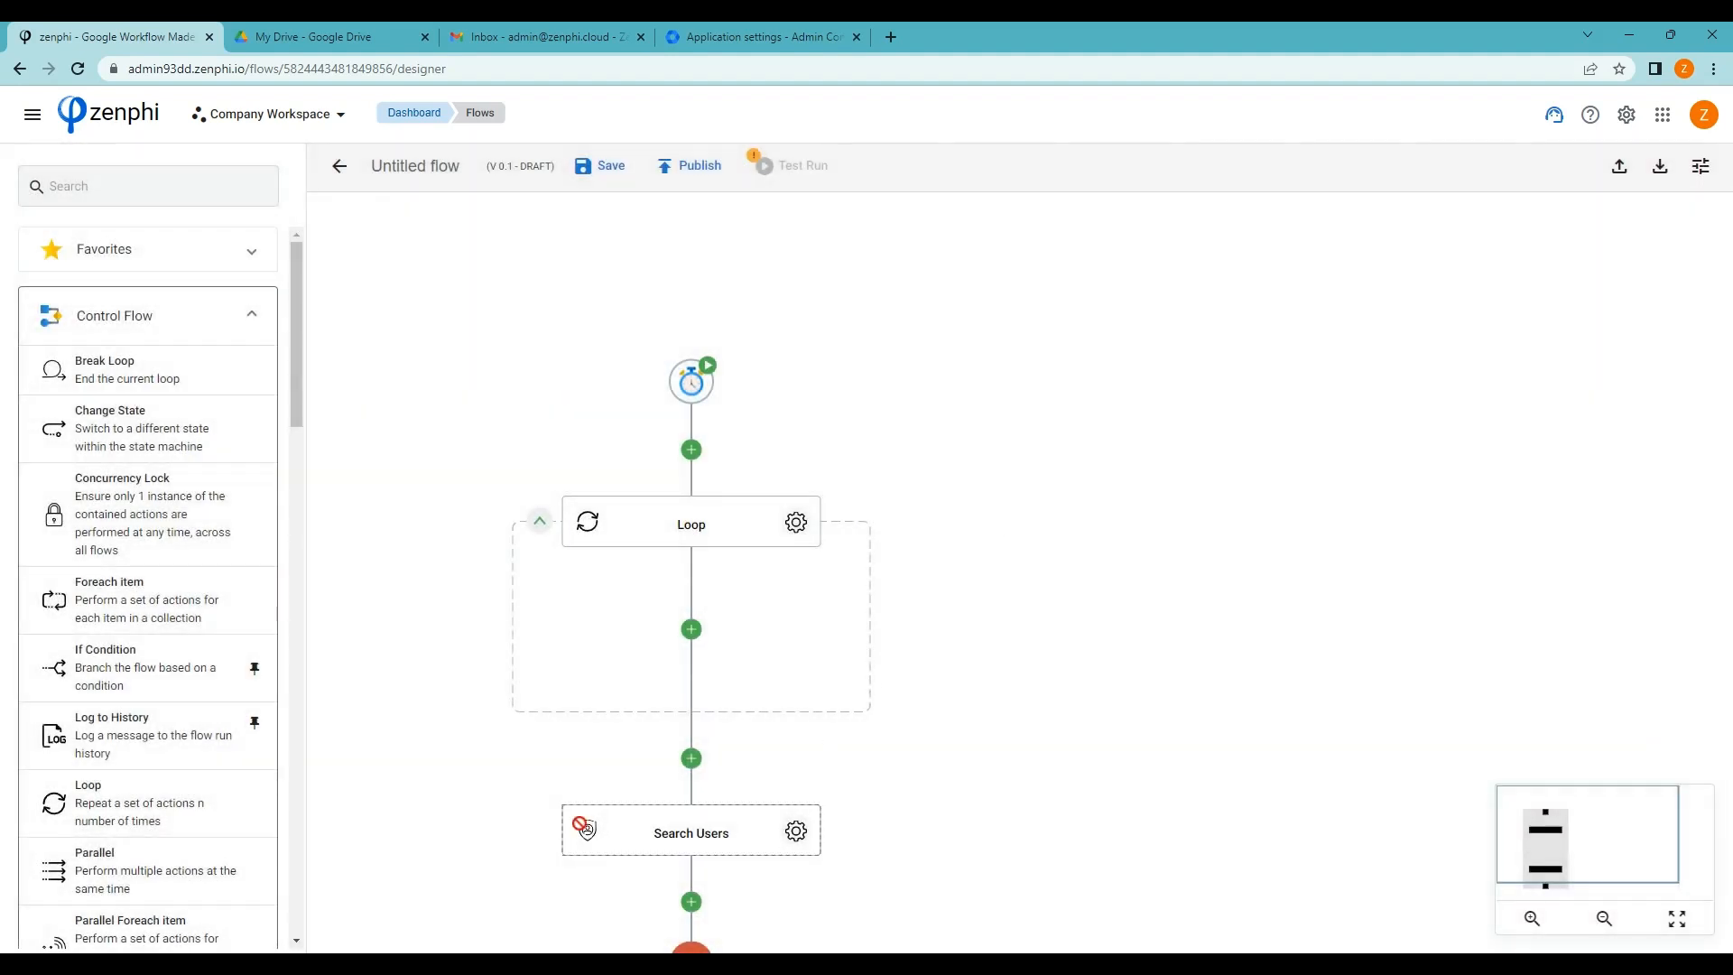
pyautogui.moveTo(585, 827); pyautogui.dragTo(723, 662)
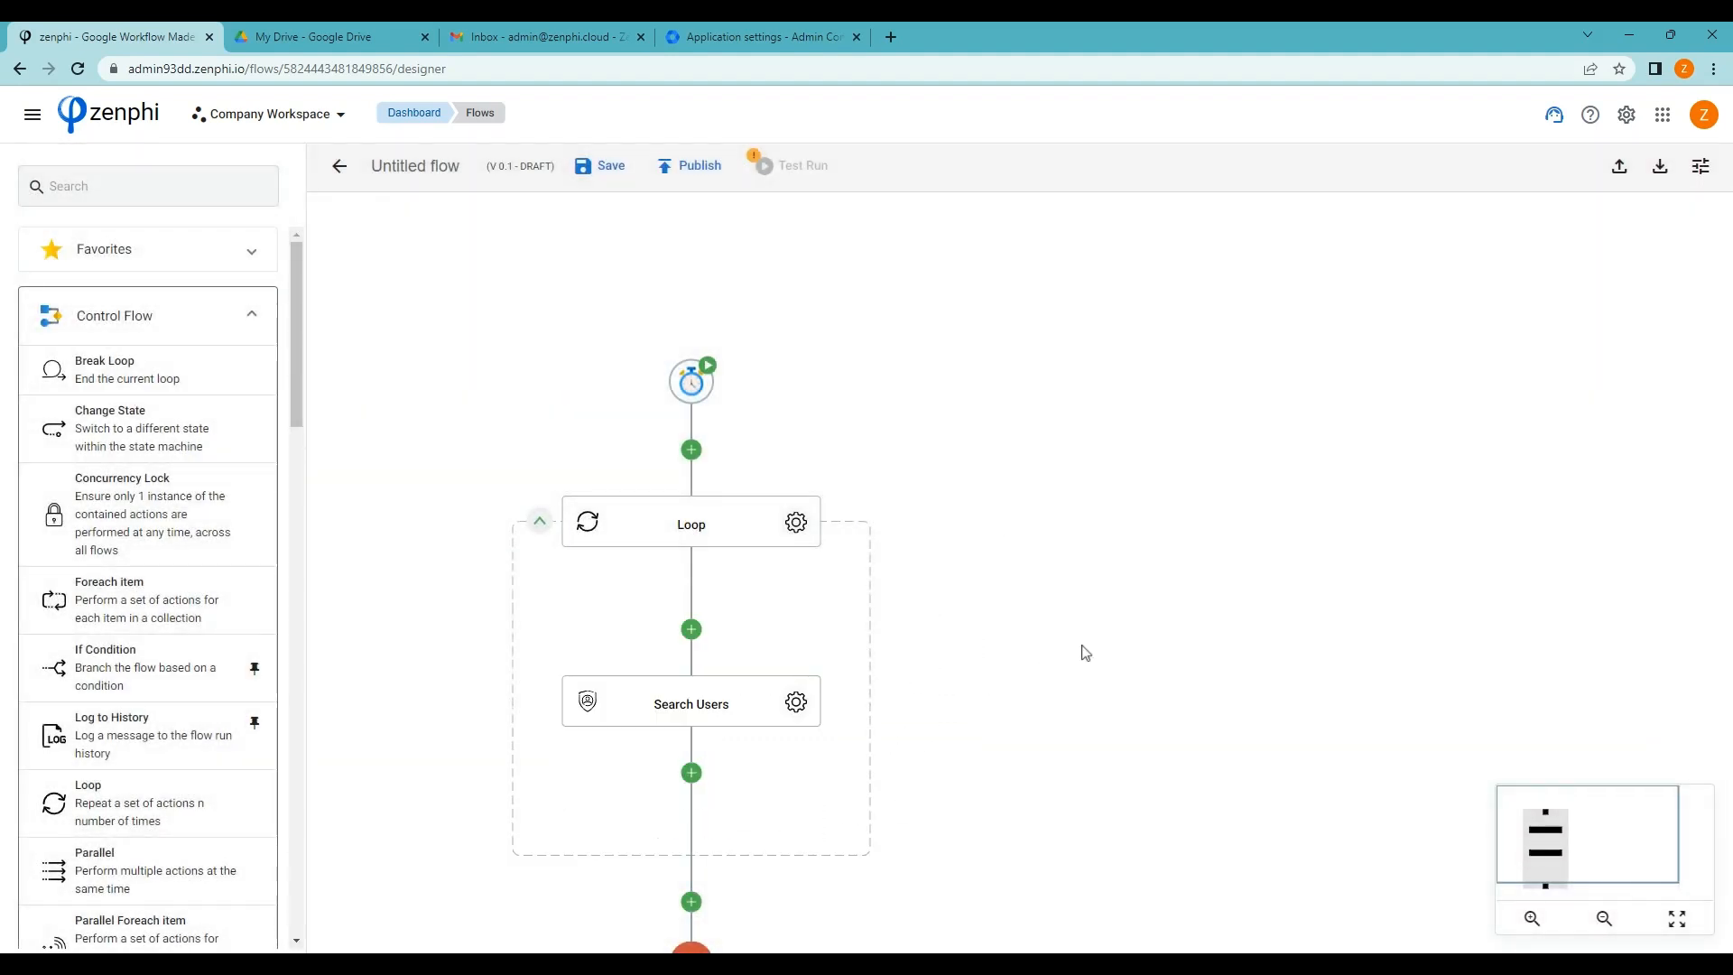
pyautogui.scroll(-3, 1085, 652)
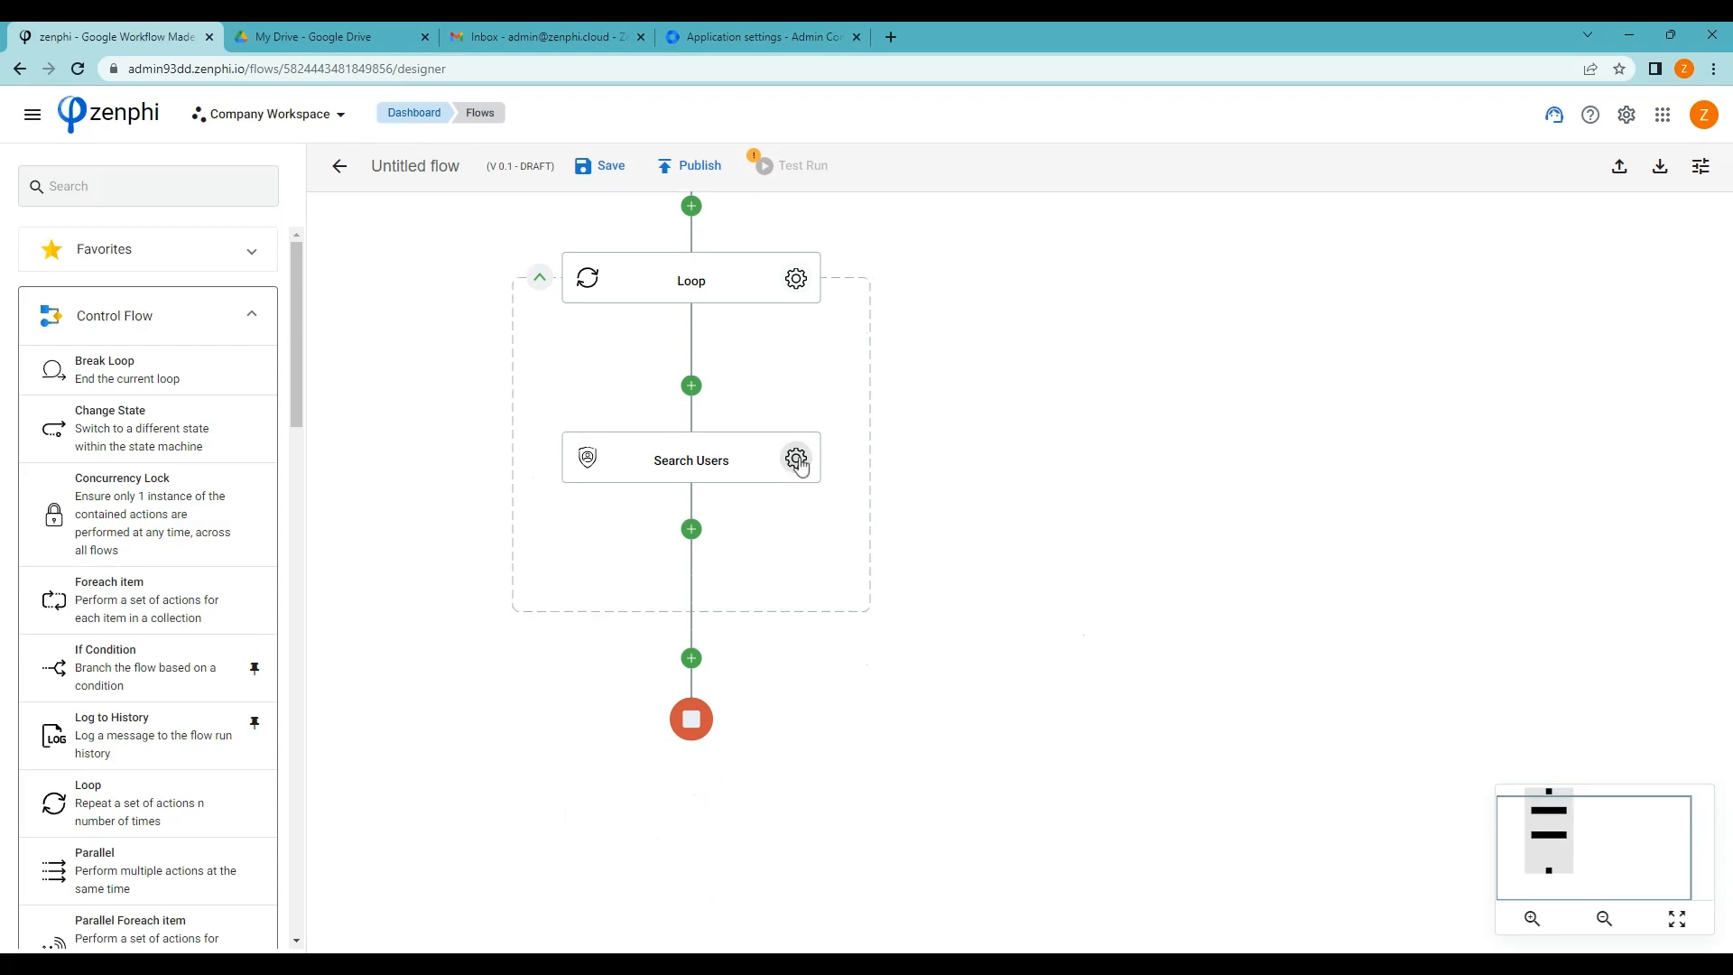
# Fill Search Users' Next Page Token field with the Page token variable
pyautogui.click(797, 460)
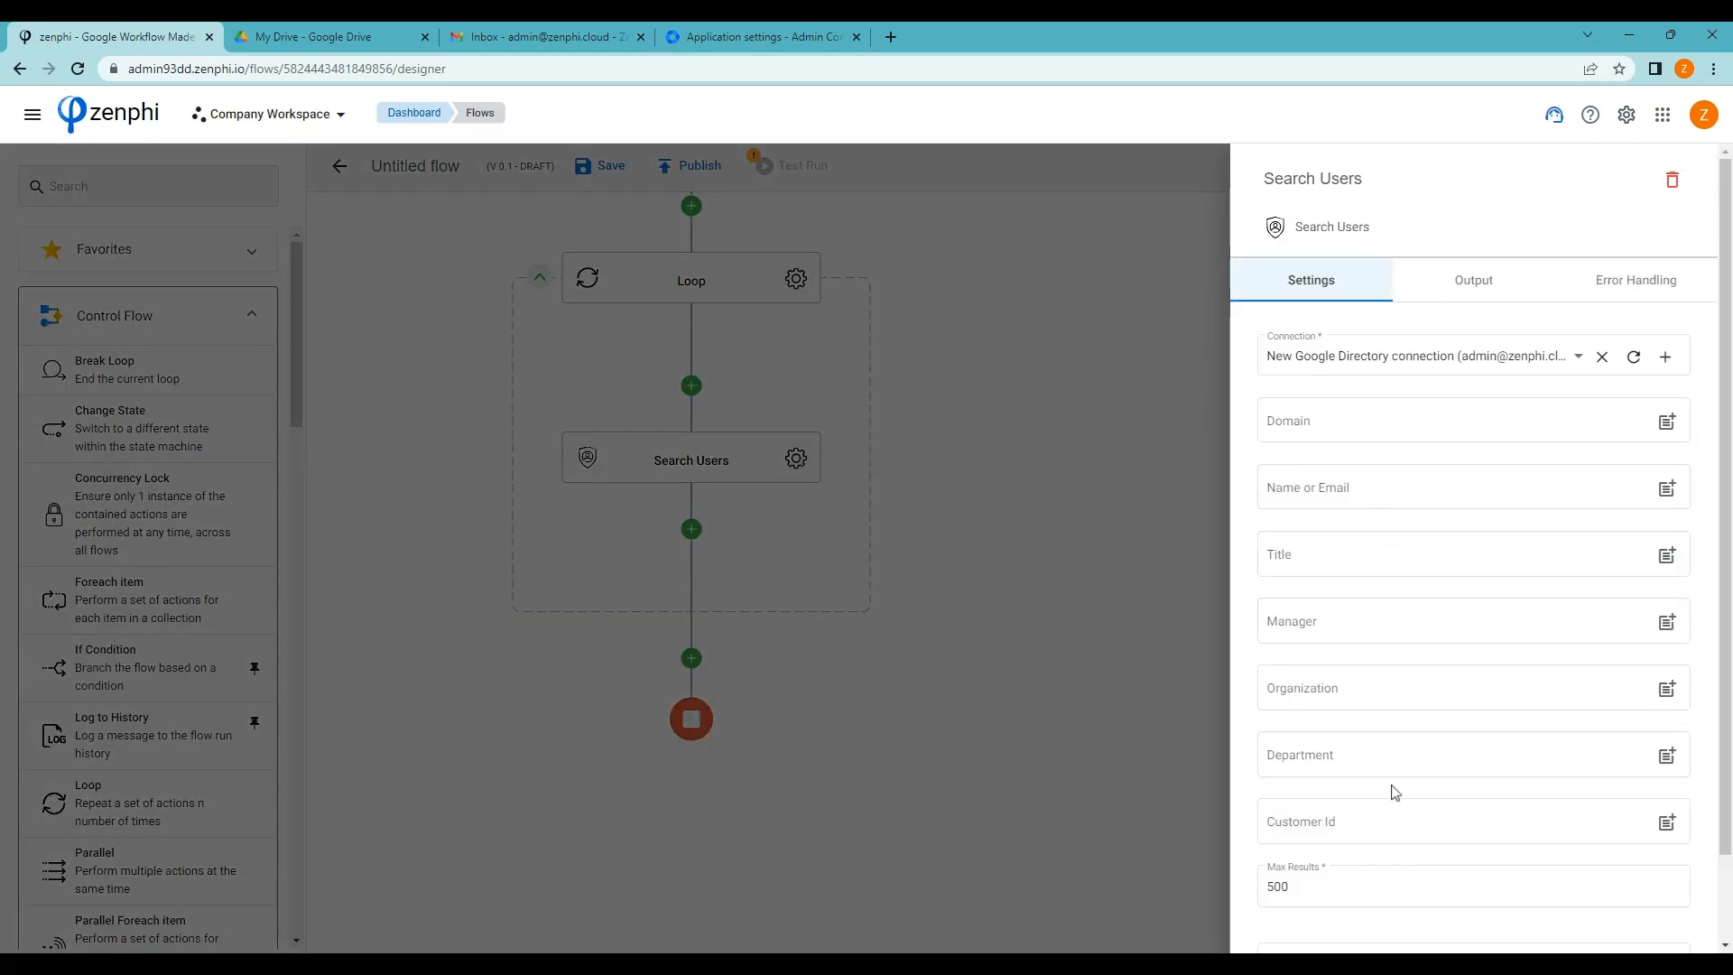
pyautogui.scroll(-1, 1395, 793)
pyautogui.click(1667, 870)
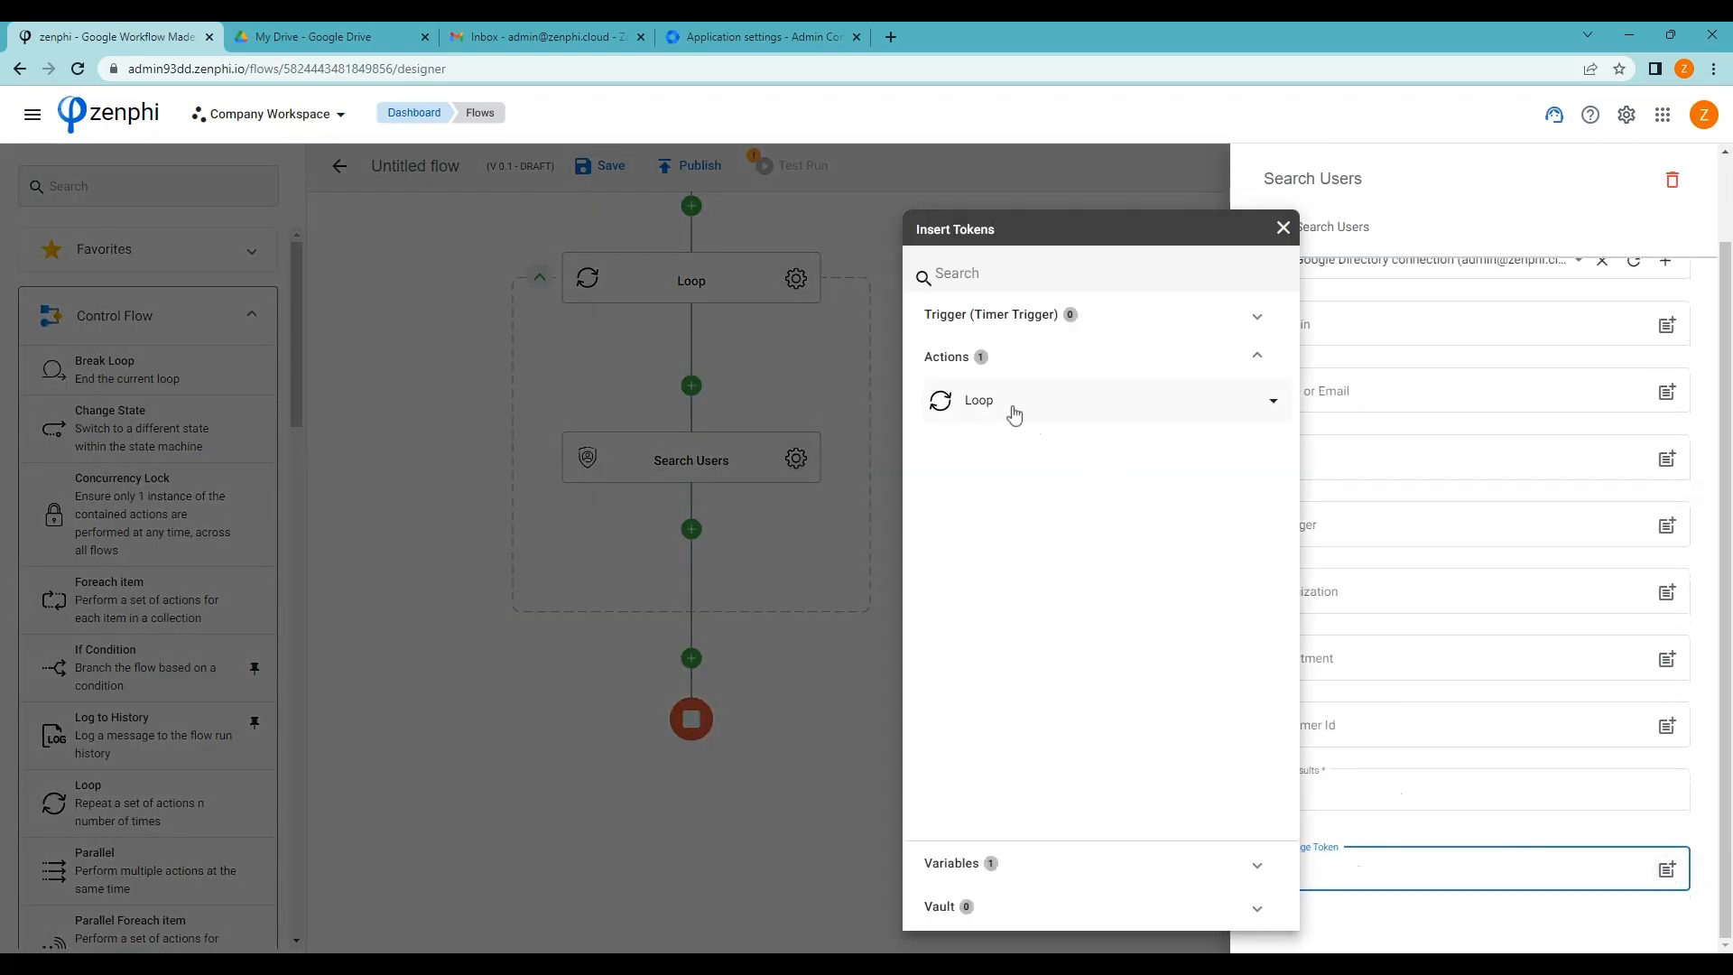
pyautogui.click(1160, 872)
pyautogui.click(1272, 444)
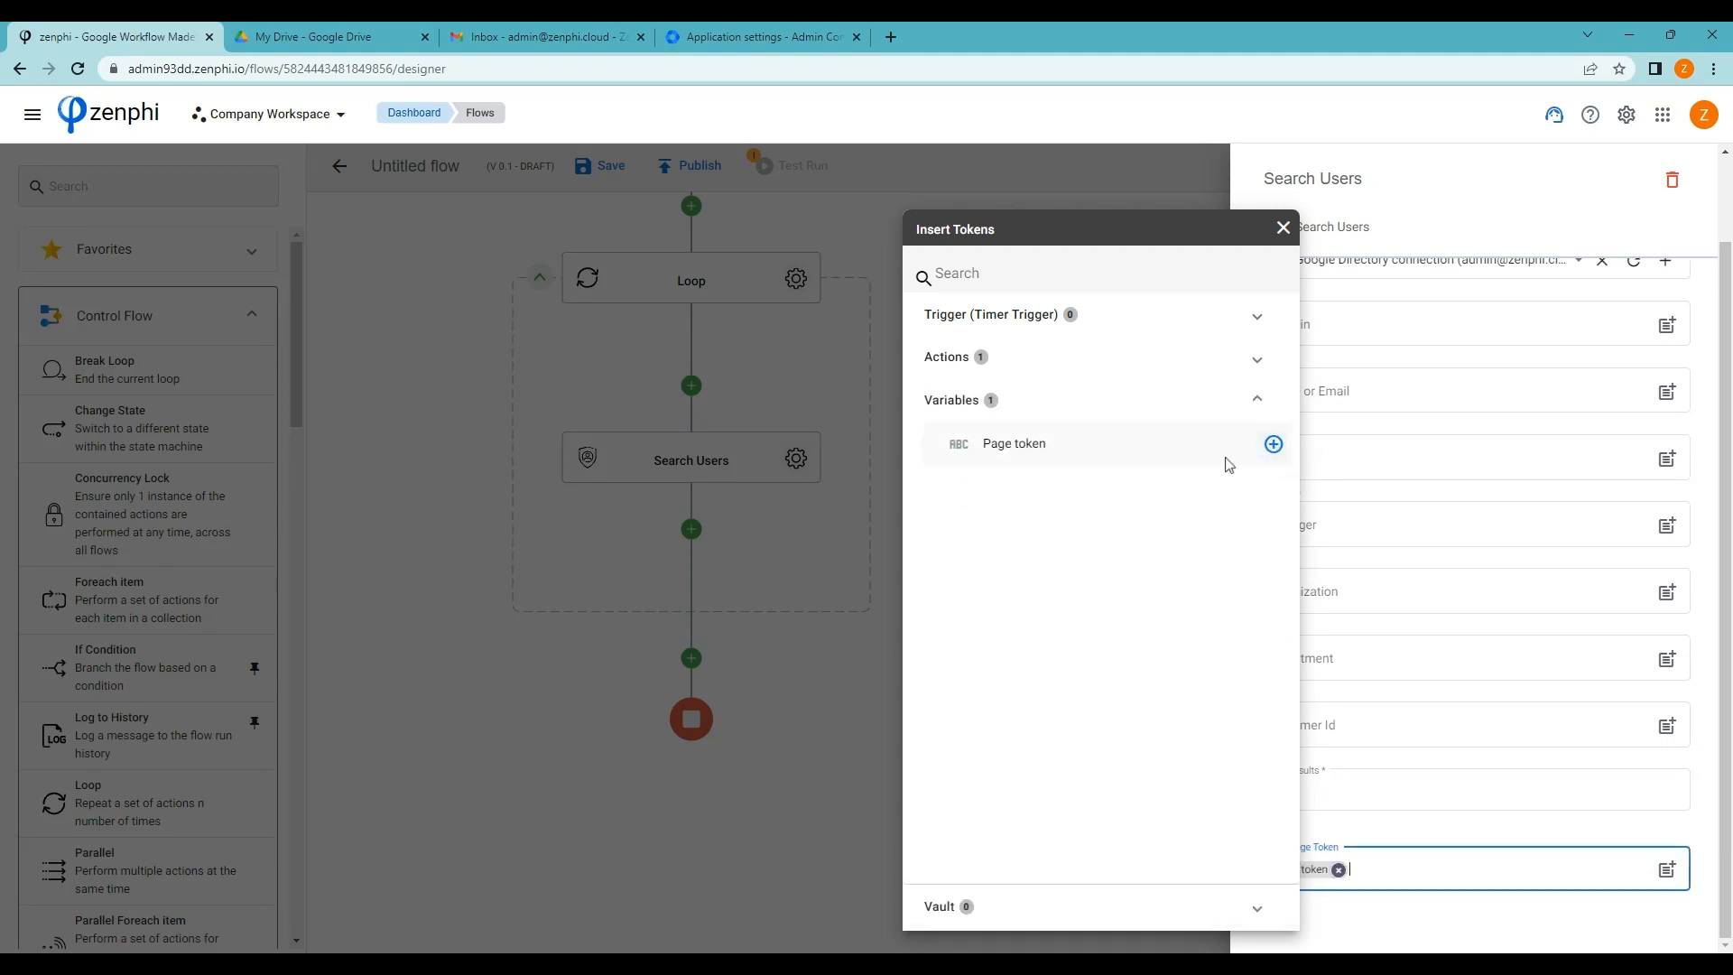
pyautogui.click(864, 713)
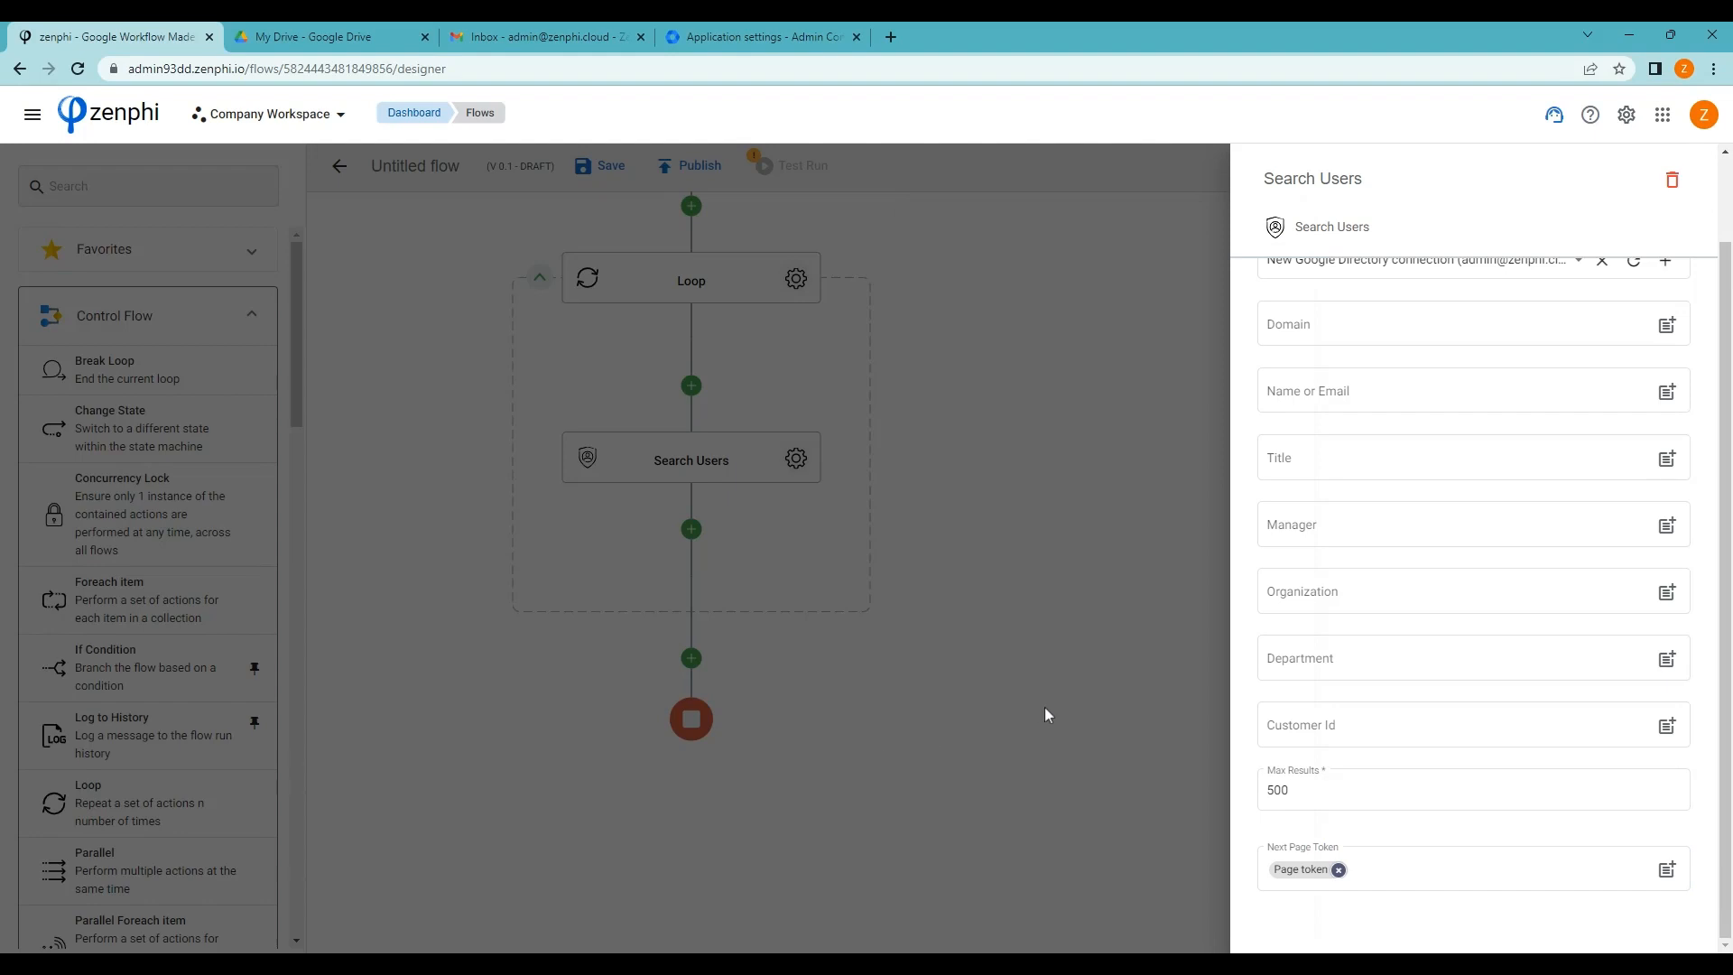
pyautogui.click(996, 709)
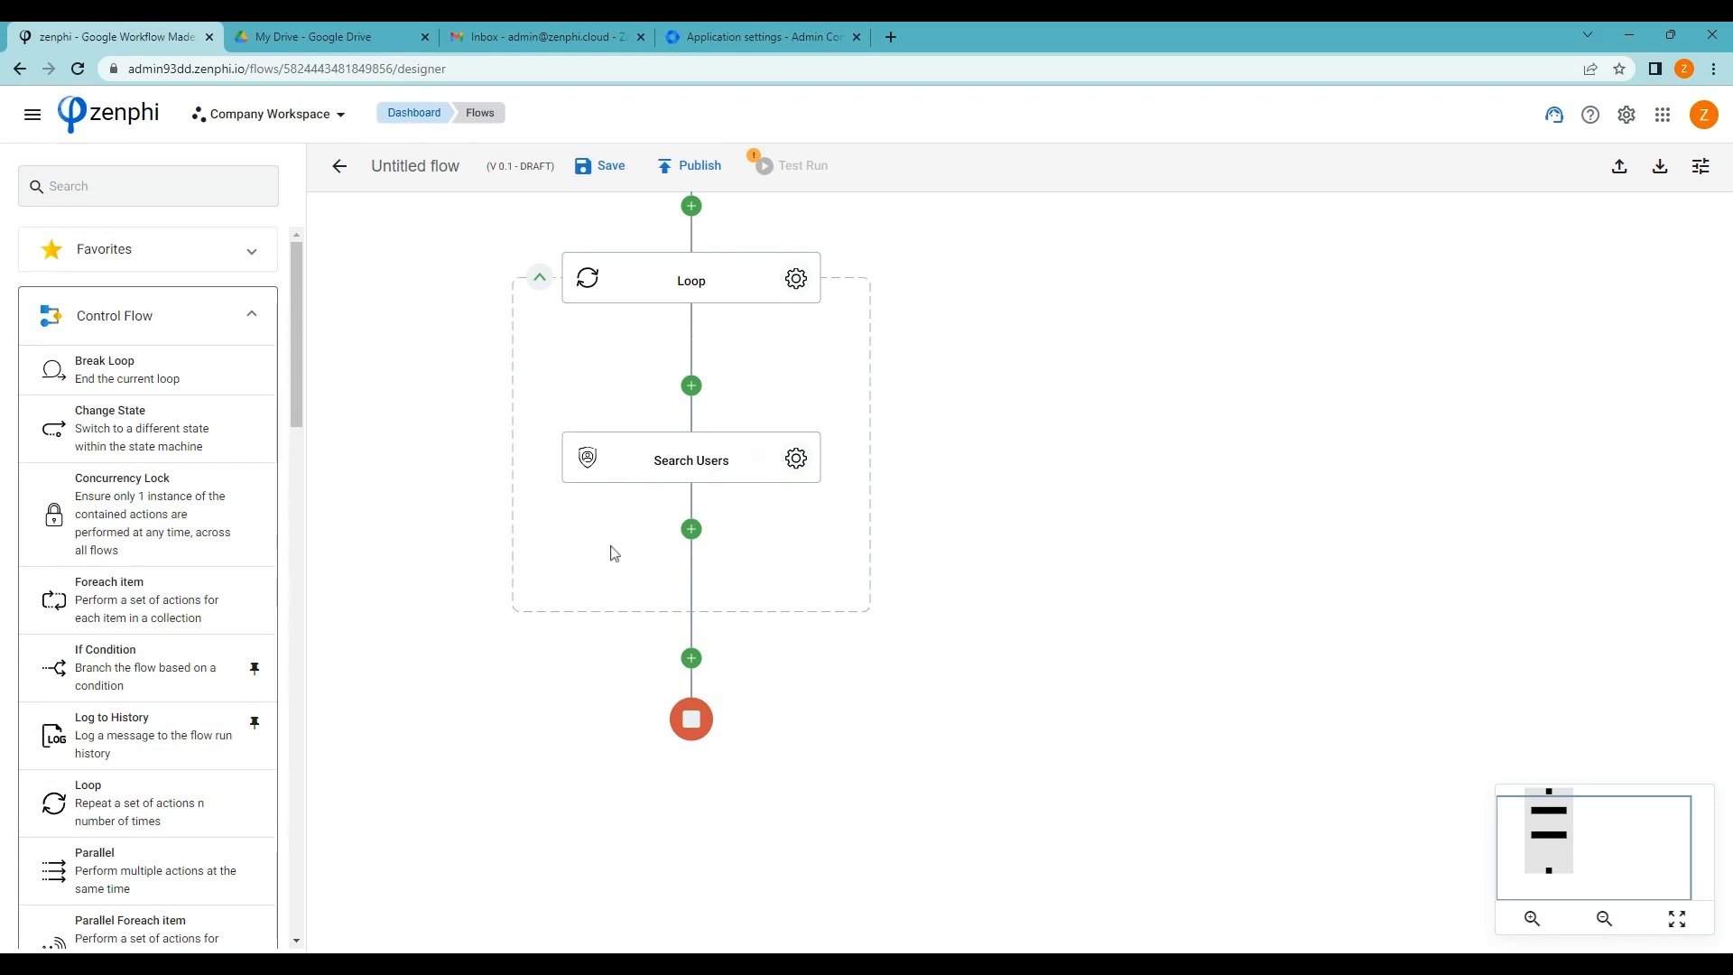
# Add an If Condition step below Search Users
pyautogui.click(143, 186)
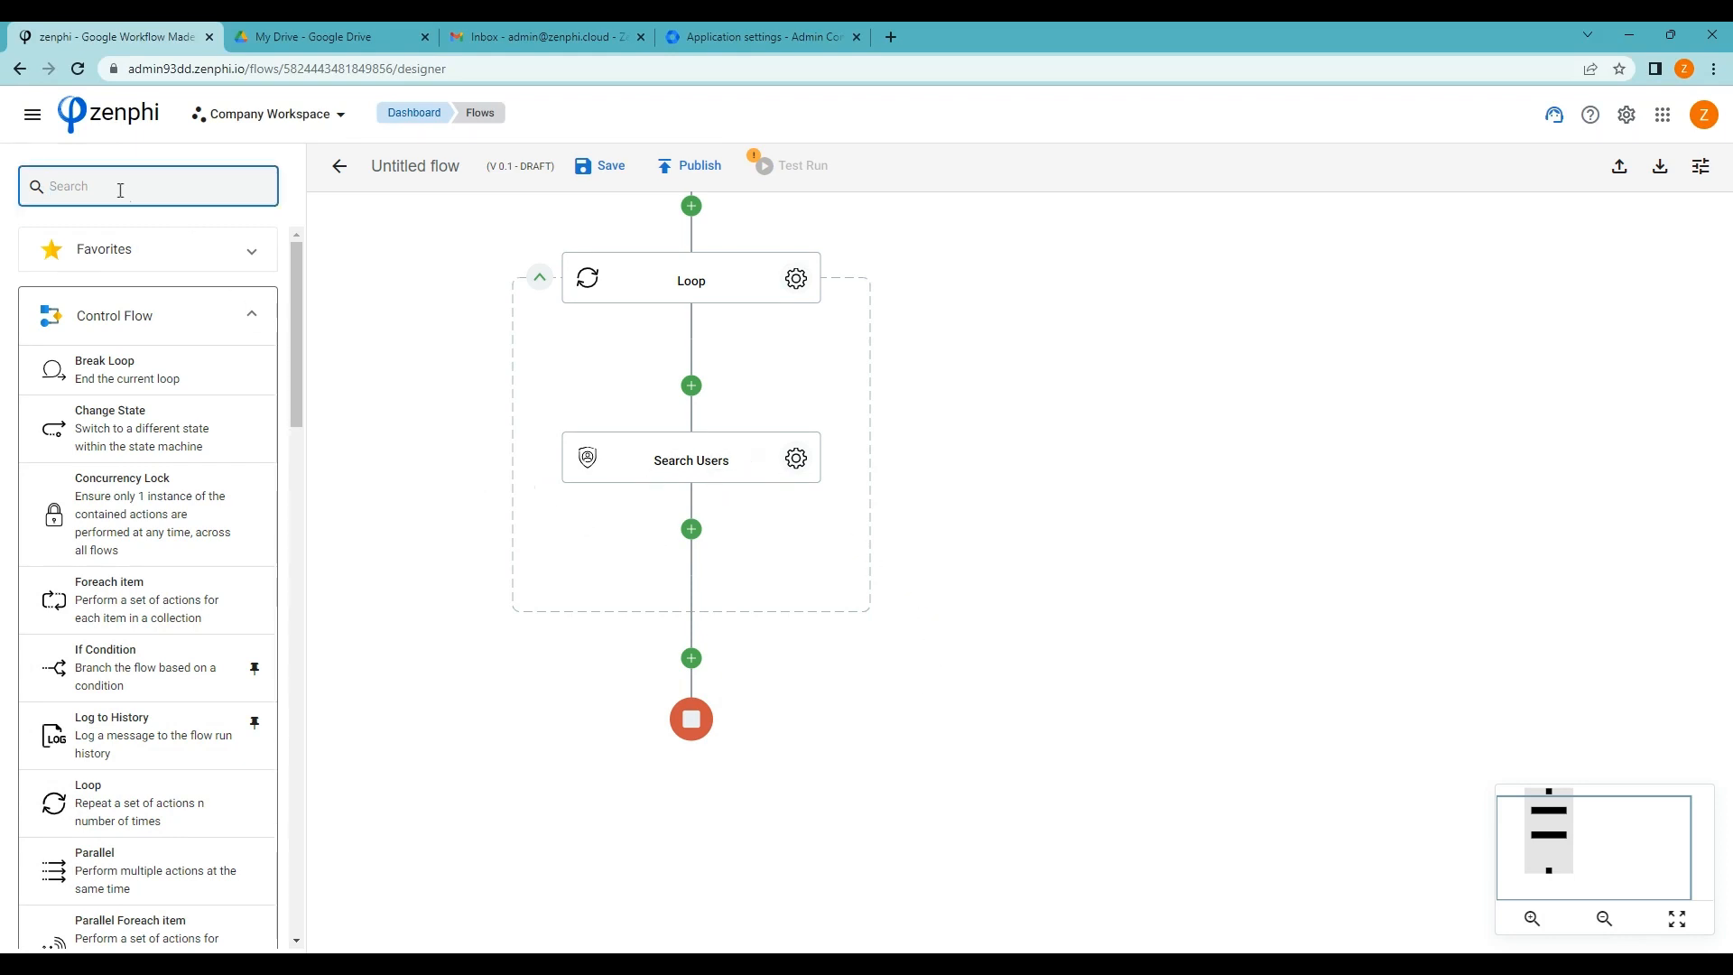
pyautogui.write('if')
pyautogui.moveTo(45, 252); pyautogui.dragTo(704, 542)
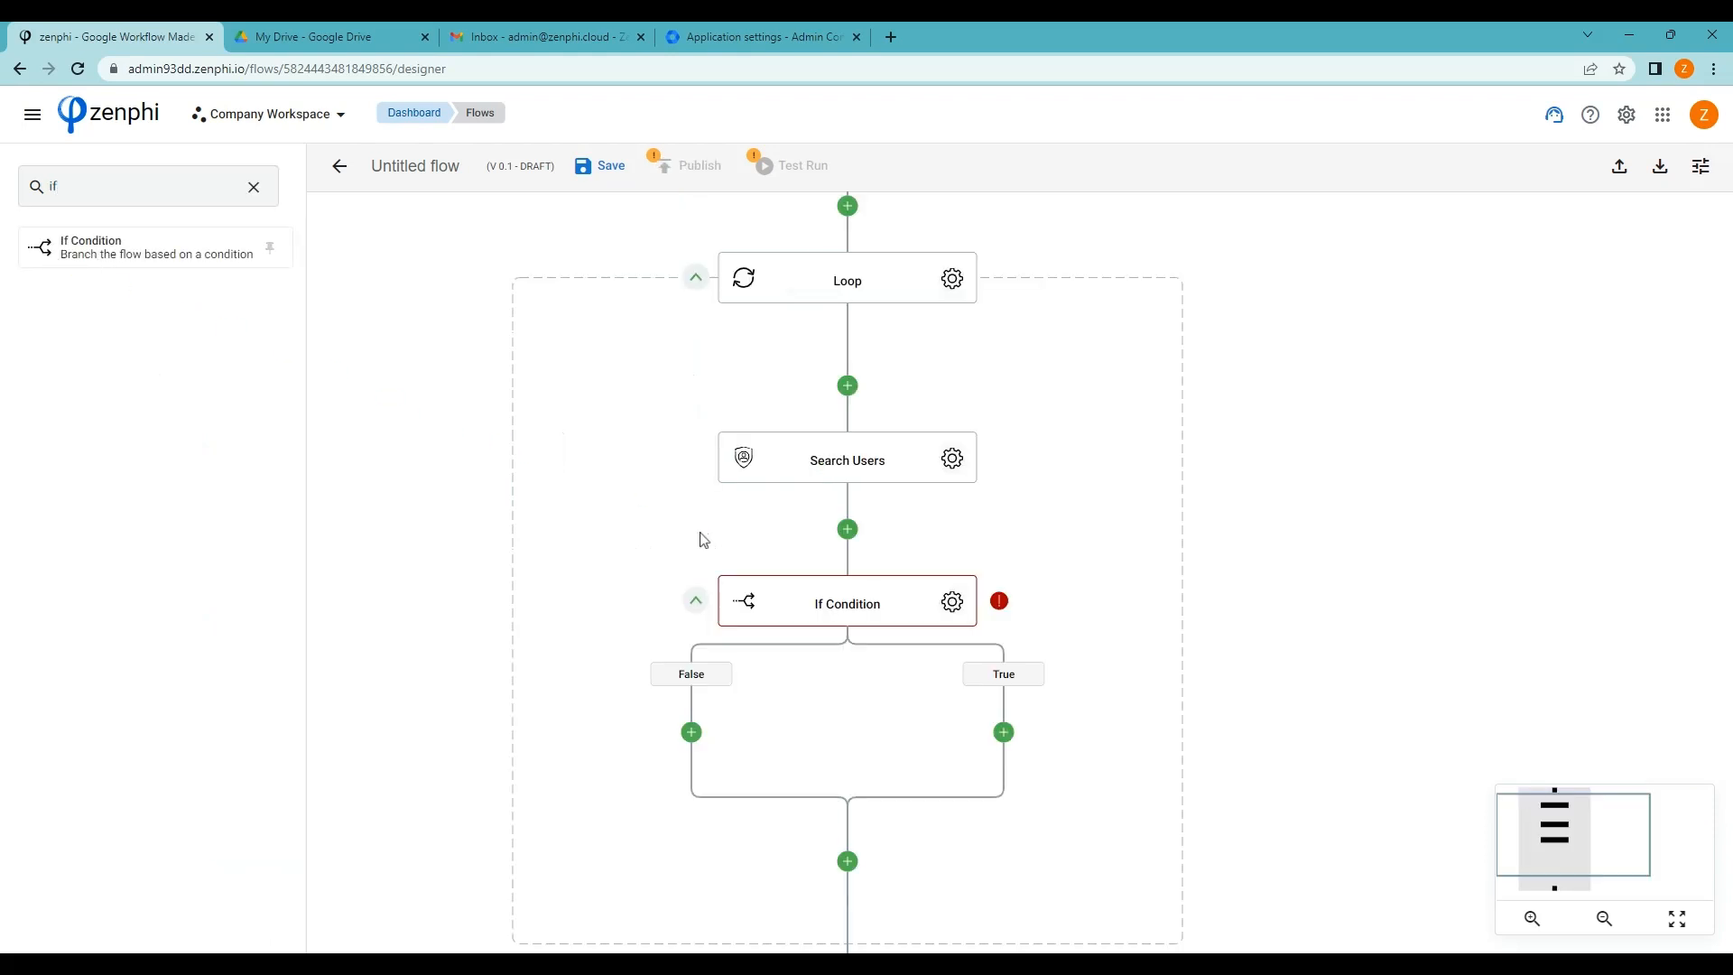
# Make the condition test whether Search Users' Next Page Token Is Null
pyautogui.click(952, 602)
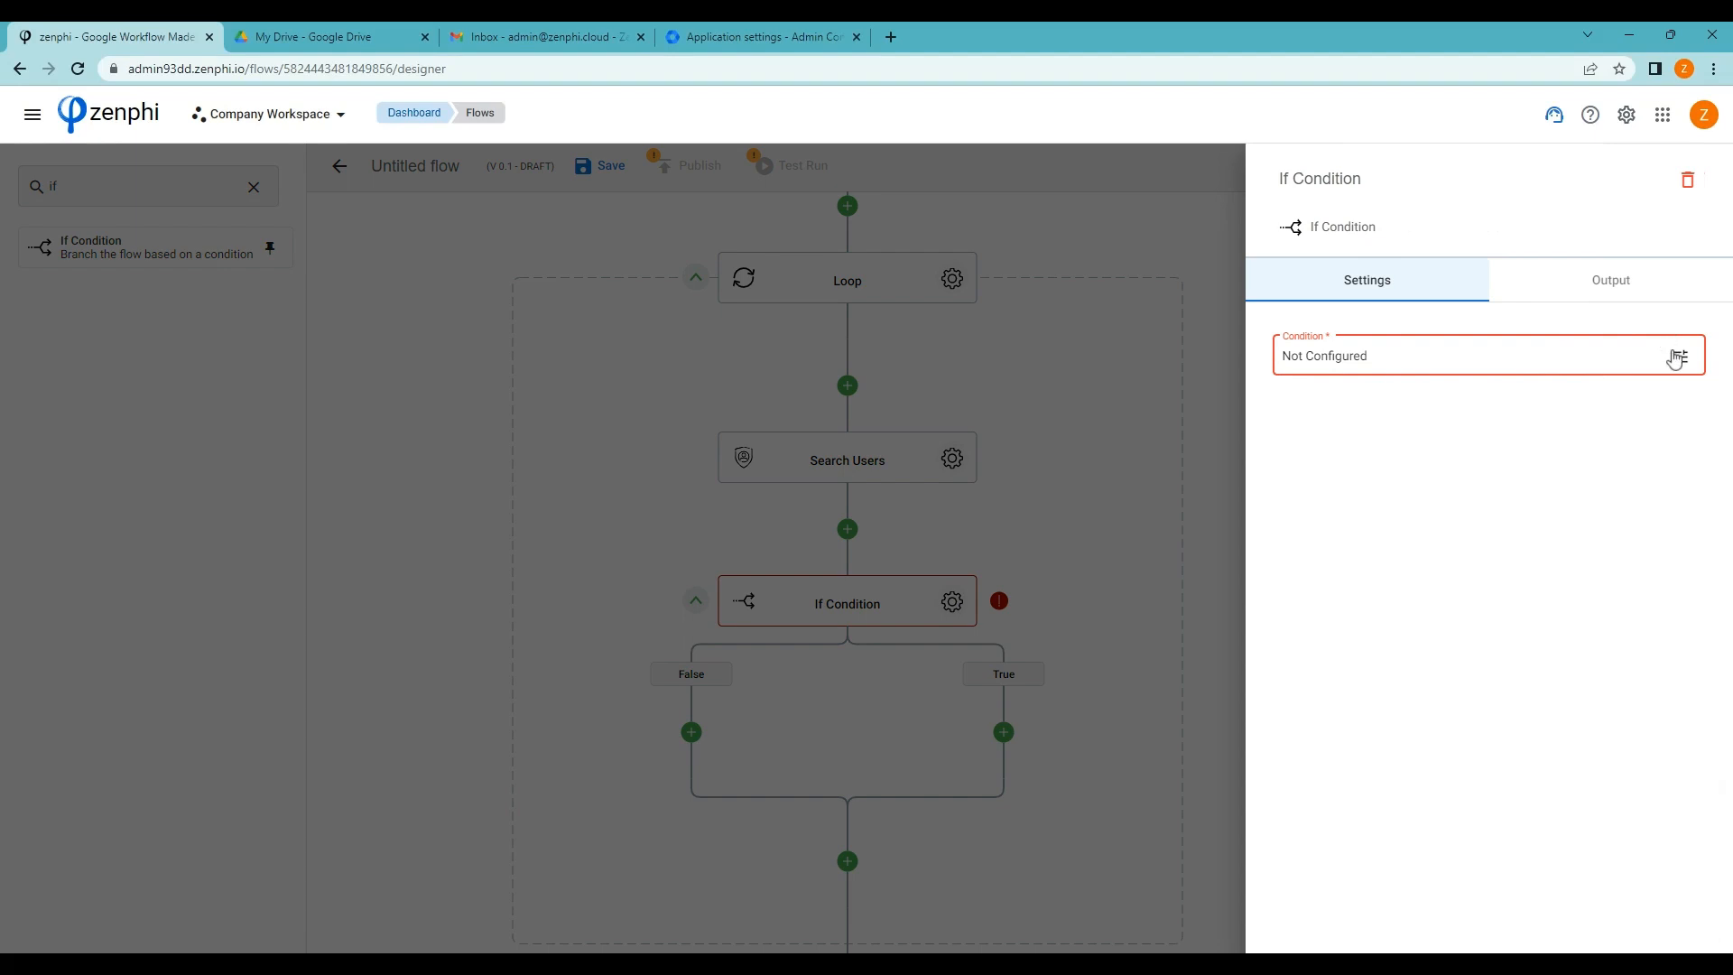
pyautogui.click(1678, 357)
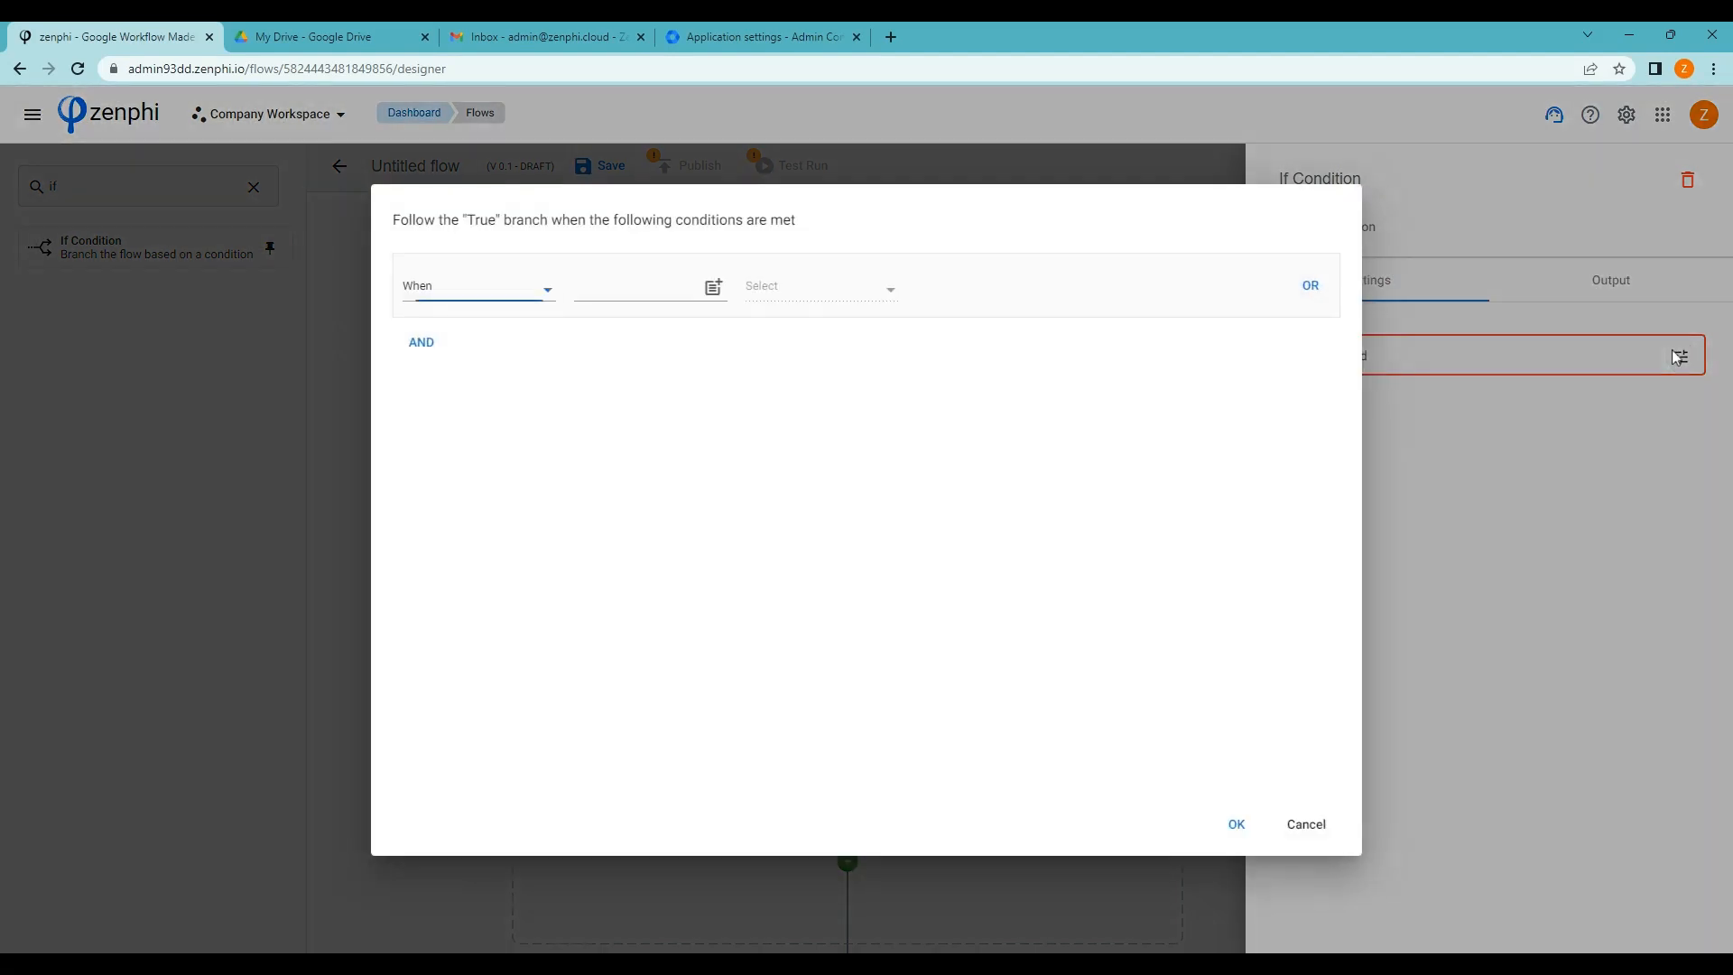
pyautogui.click(713, 287)
pyautogui.click(668, 510)
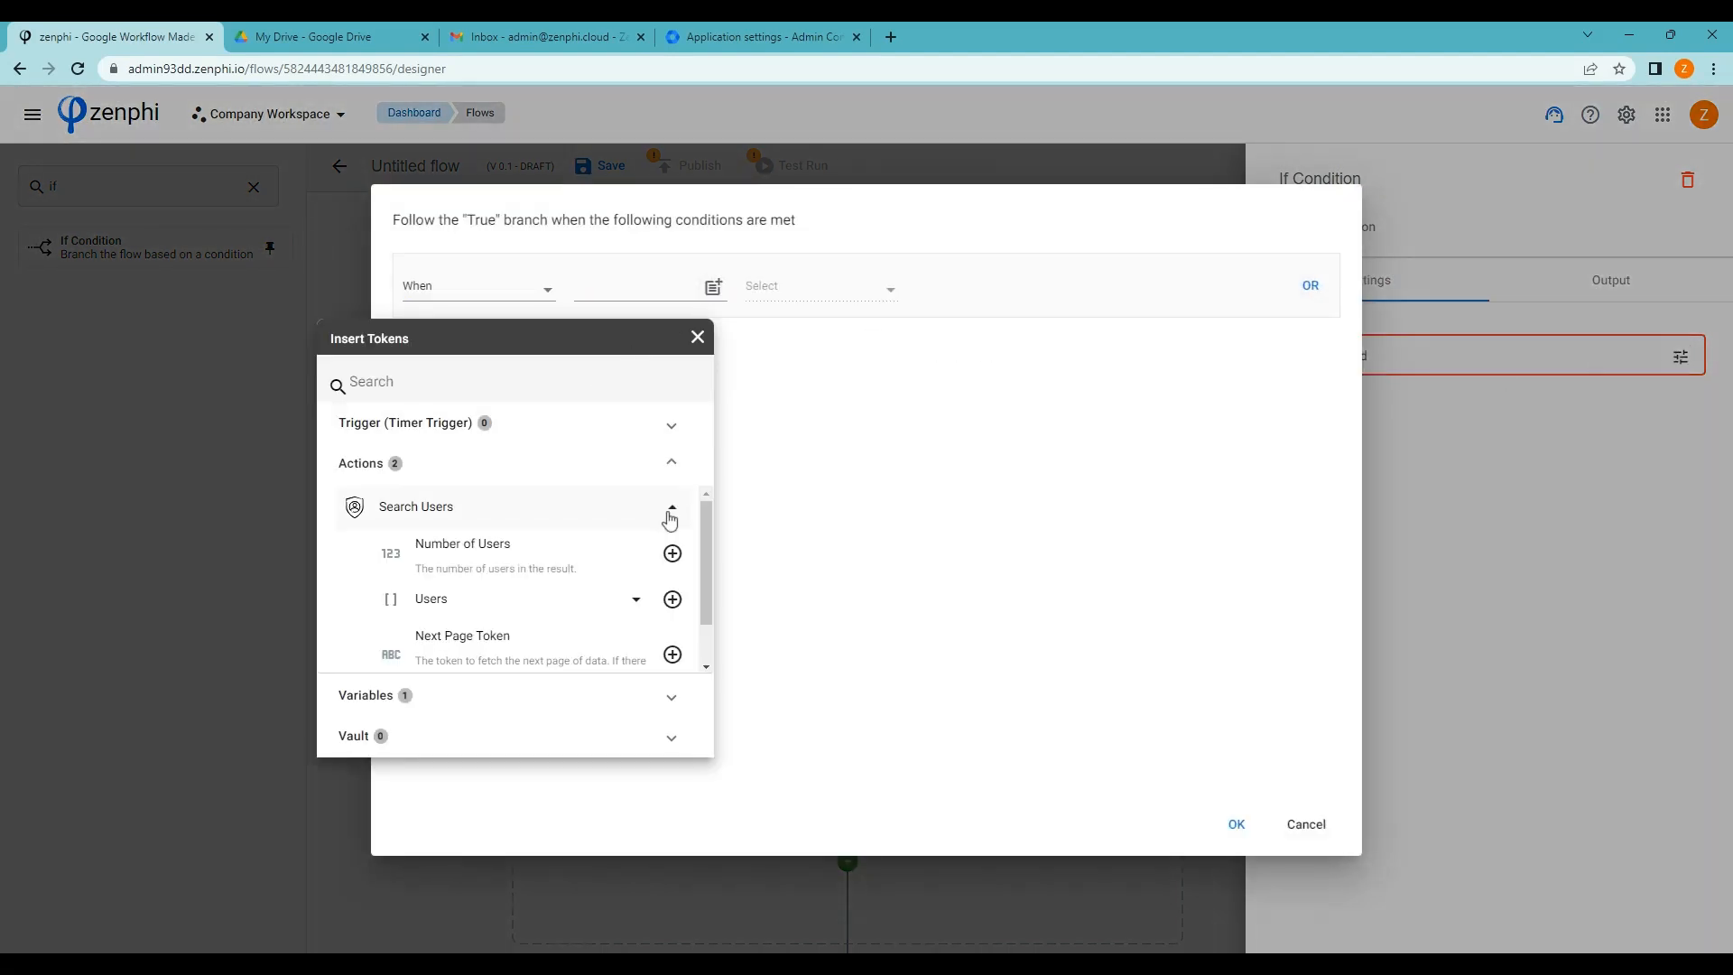
pyautogui.scroll(-1, 655, 568)
pyautogui.click(672, 600)
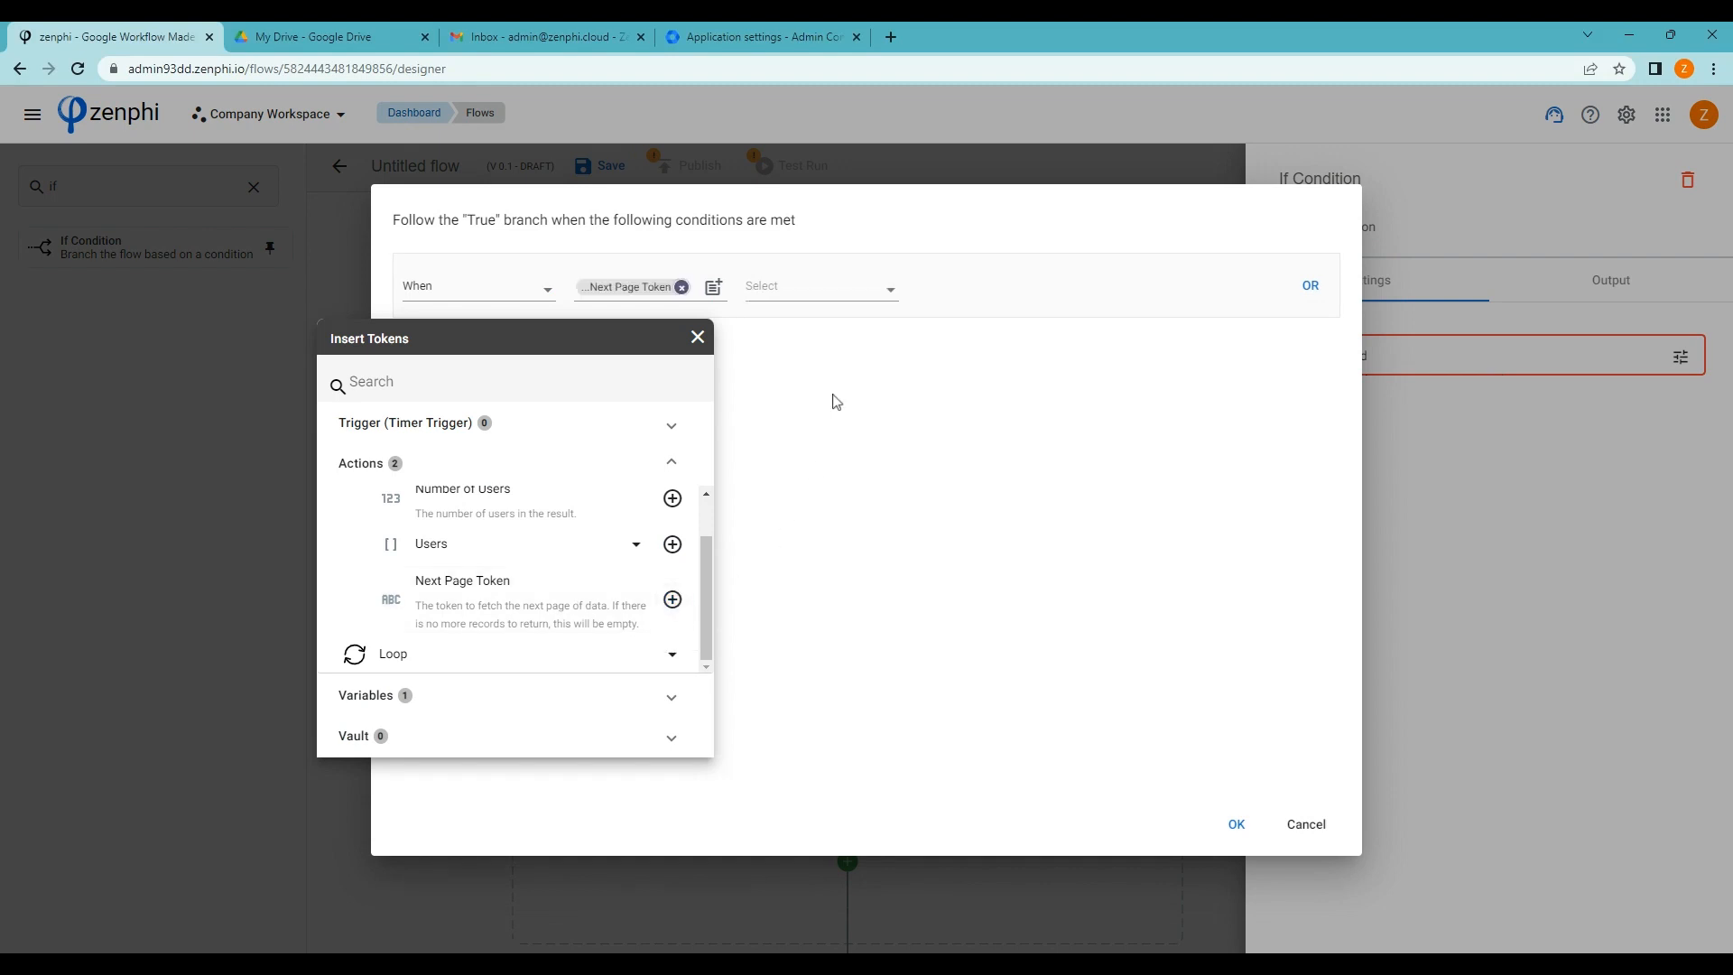
pyautogui.click(894, 285)
pyautogui.click(888, 289)
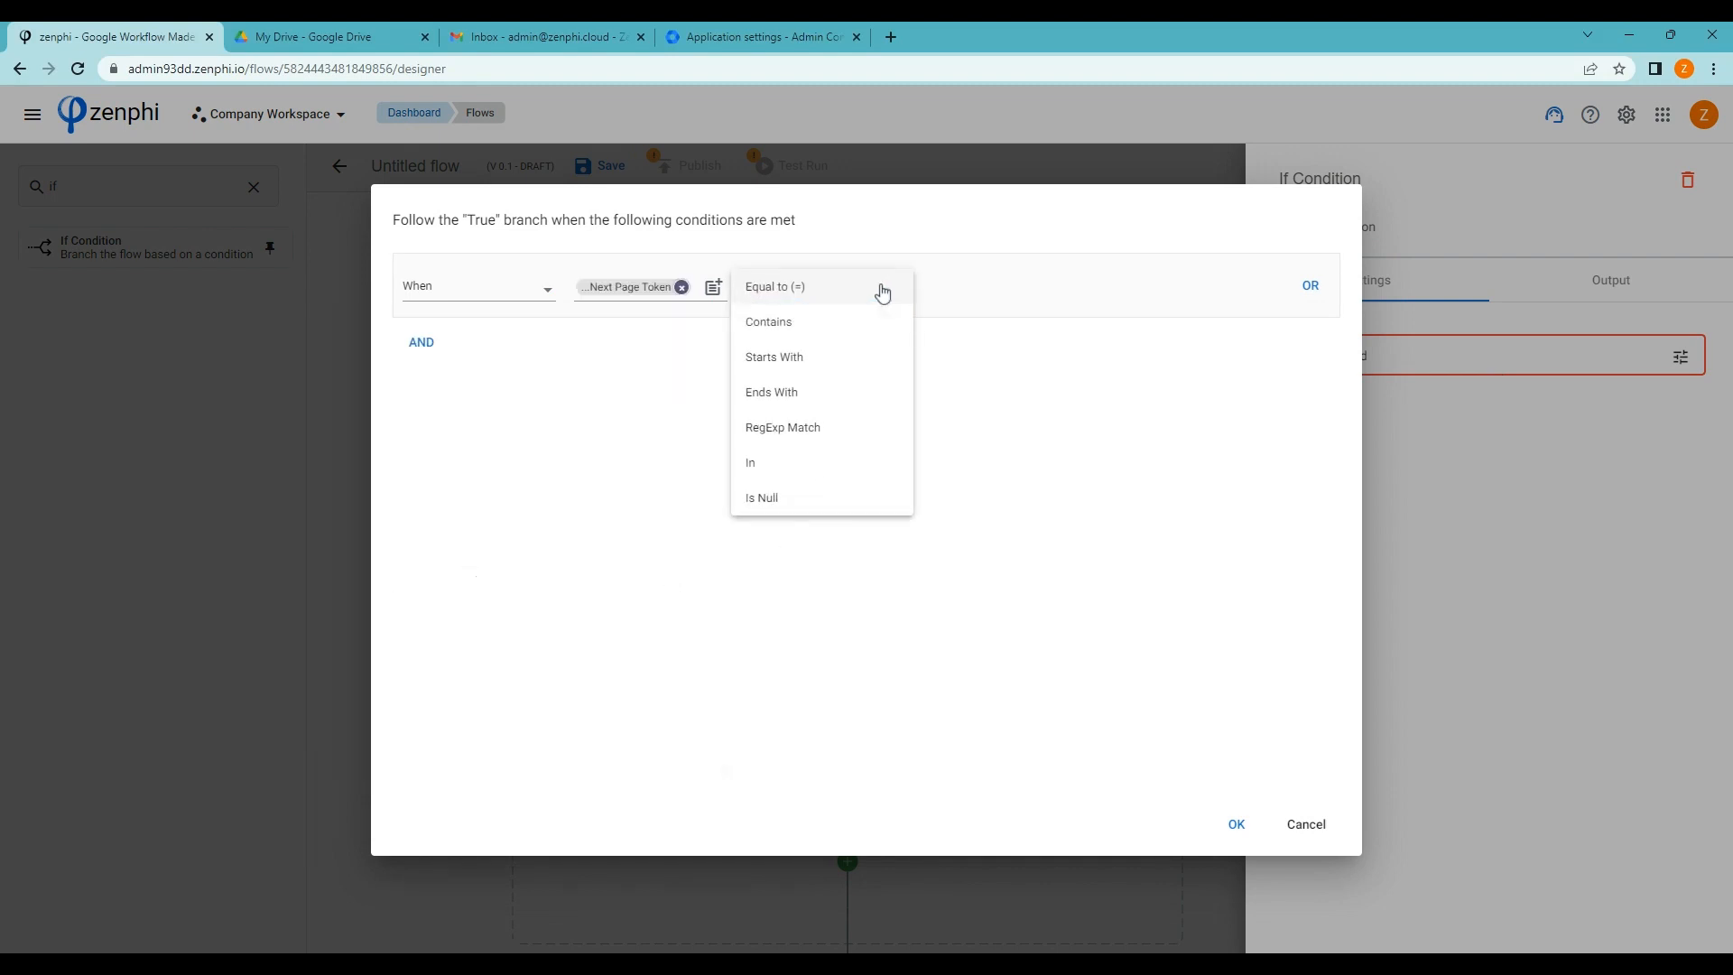
pyautogui.click(789, 498)
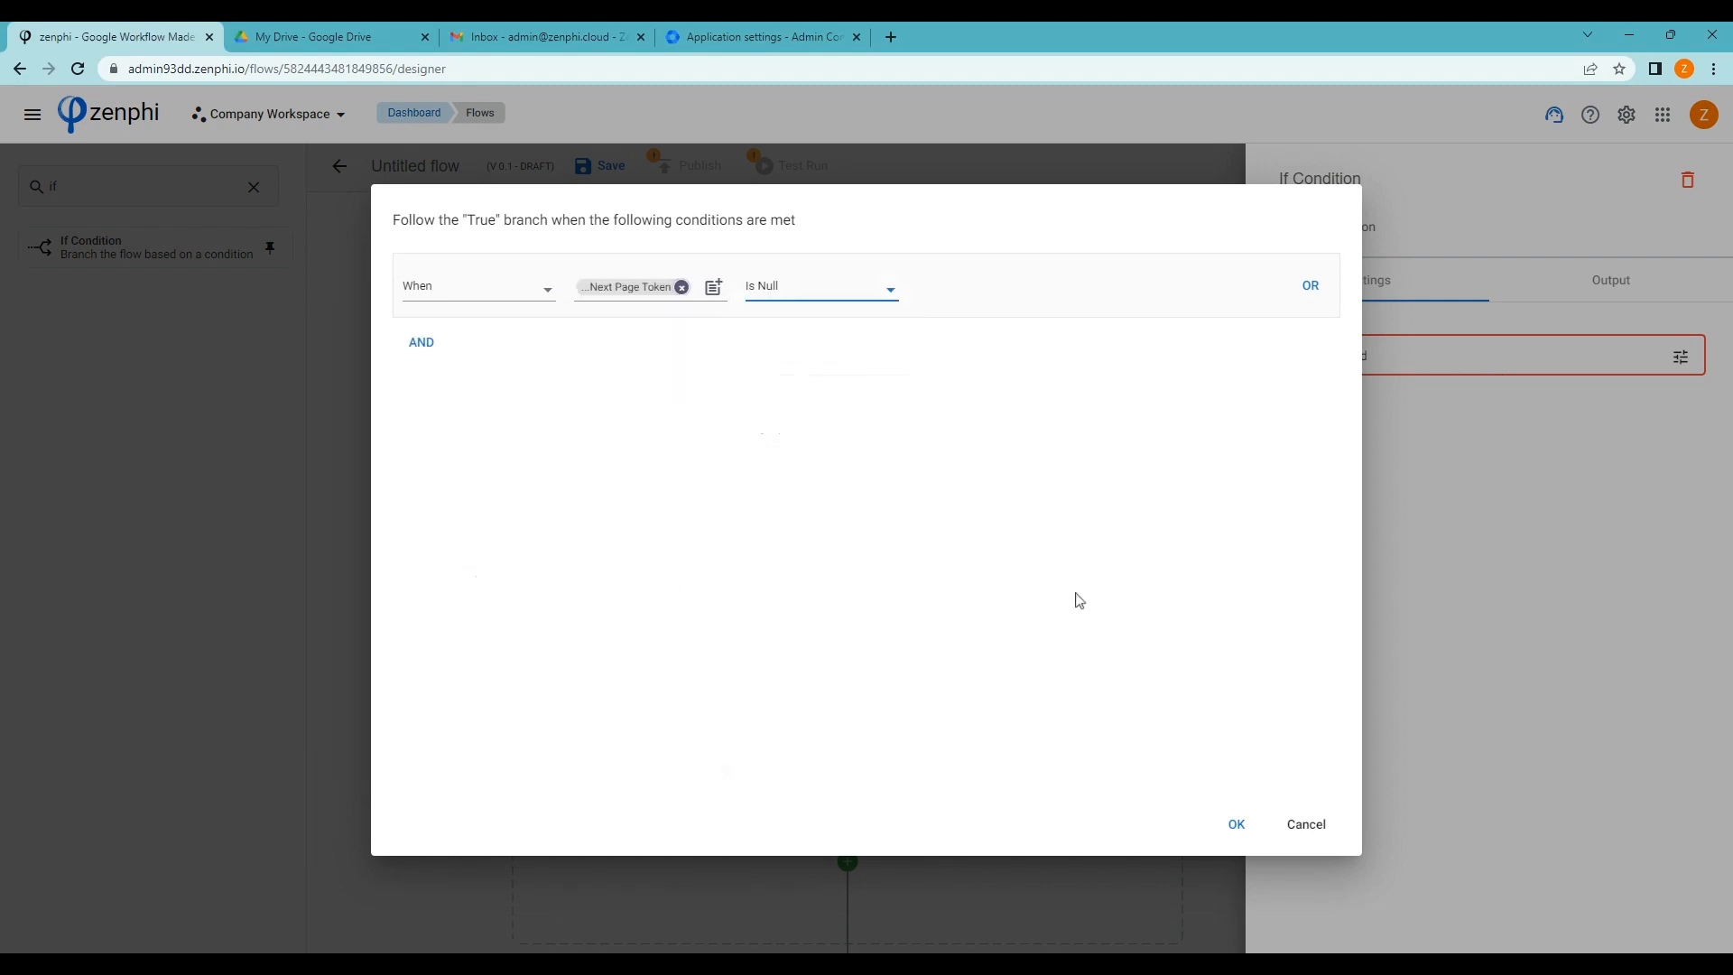
pyautogui.click(1245, 835)
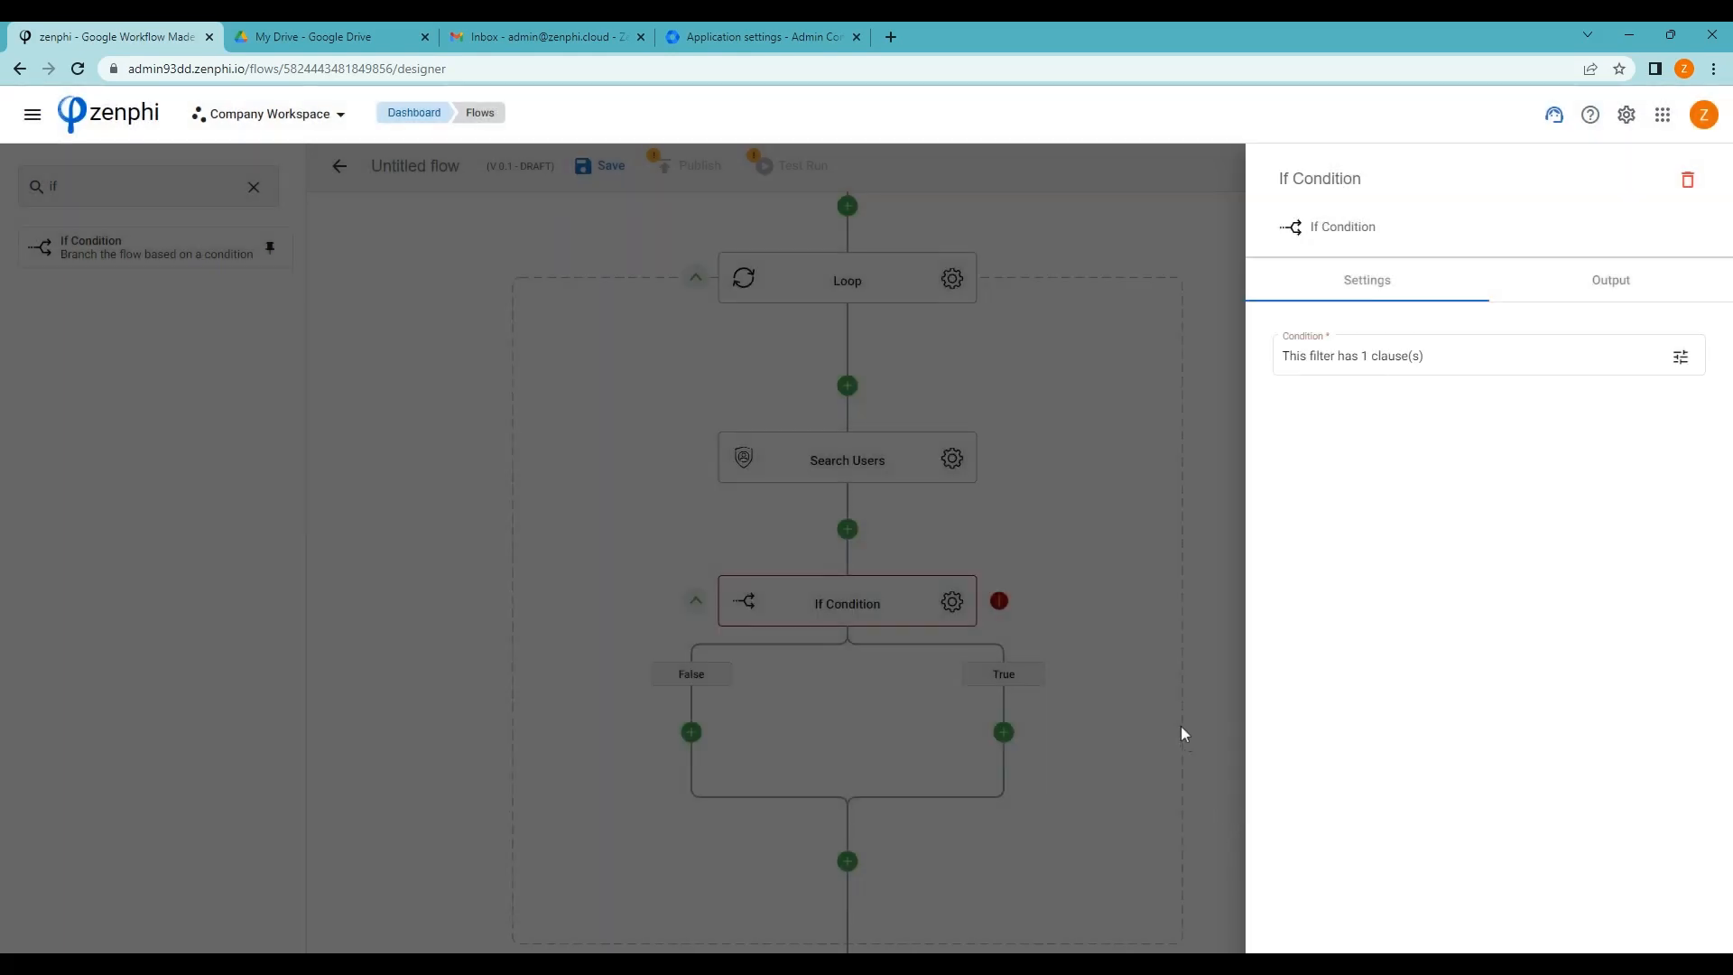
pyautogui.click(1158, 705)
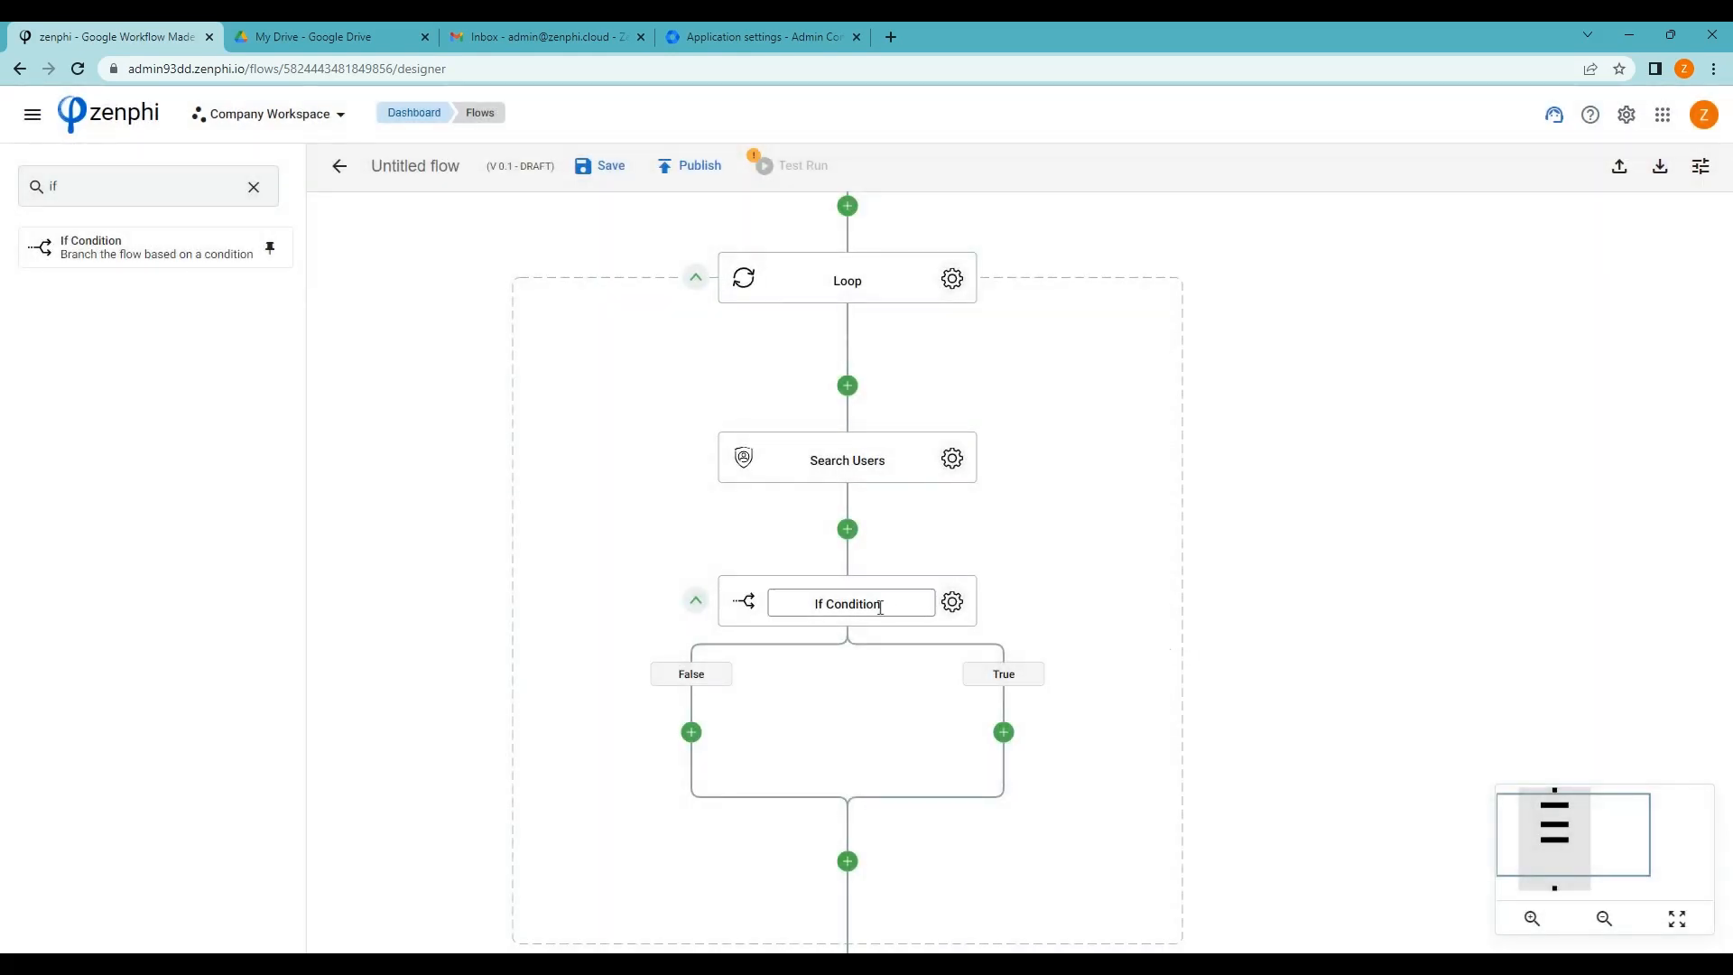
# Rename the condition step to 'If no more pages'
pyautogui.click(853, 605)
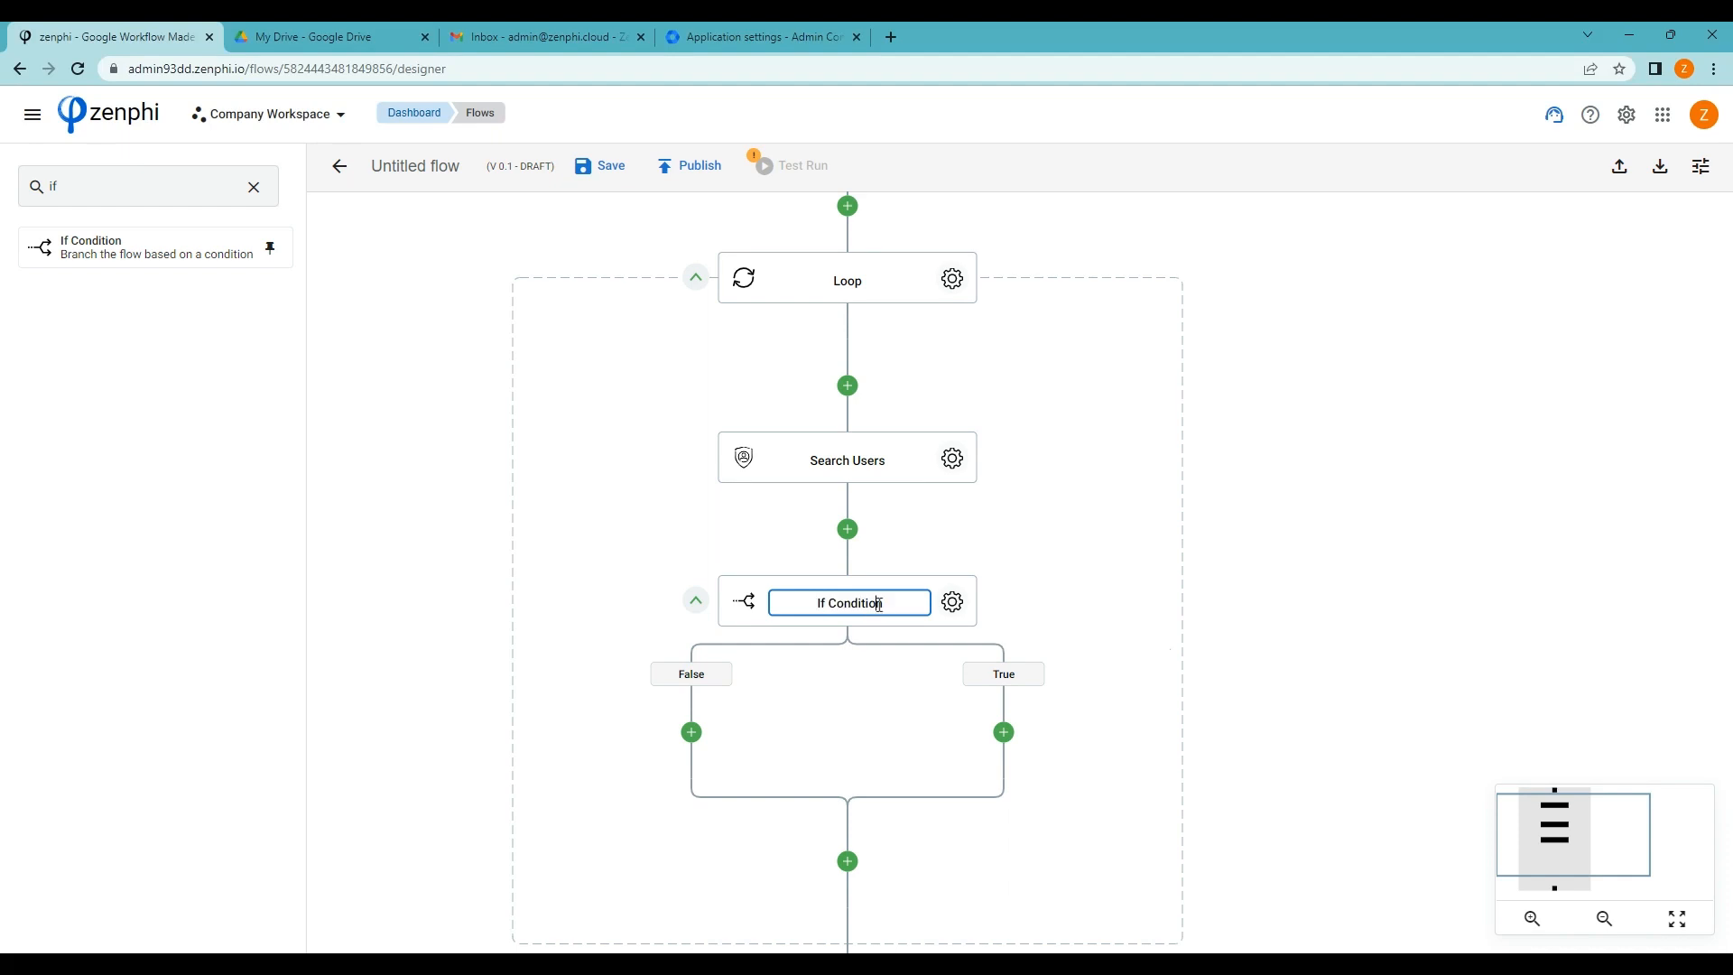
pyautogui.doubleClick(877, 604)
pyautogui.write('no more pages')
pyautogui.click(1122, 704)
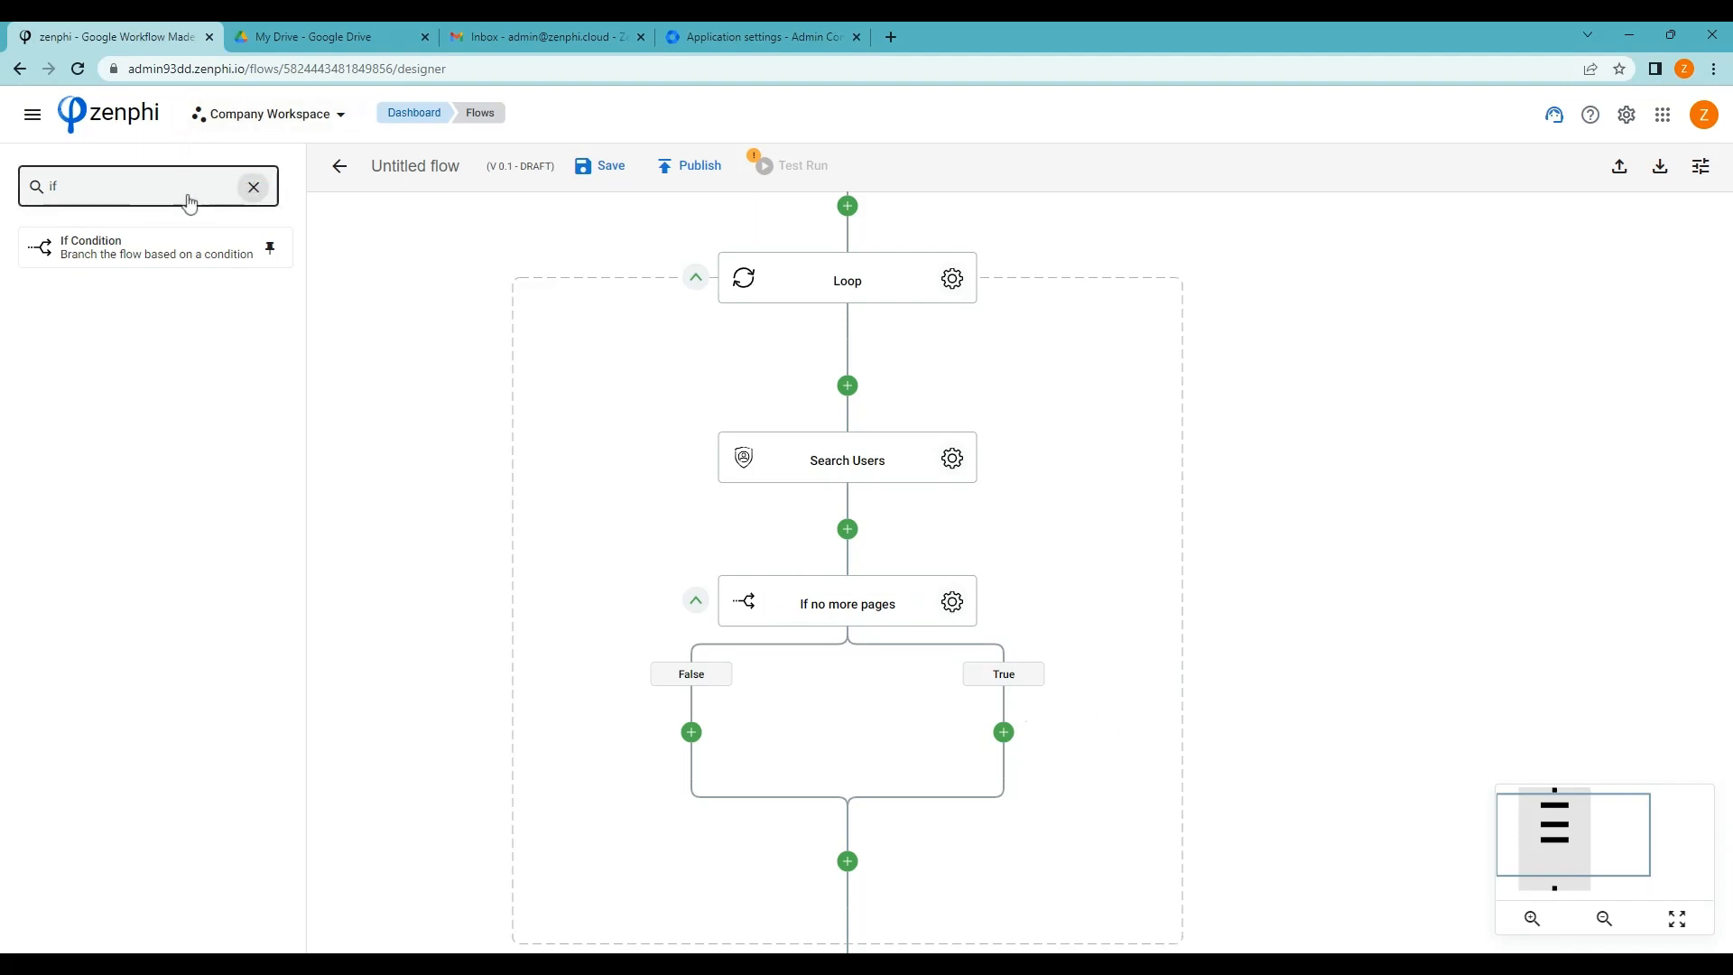
# Place a Break Loop step on the True branch, set to end the Loop
pyautogui.click(254, 188)
pyautogui.write('b')
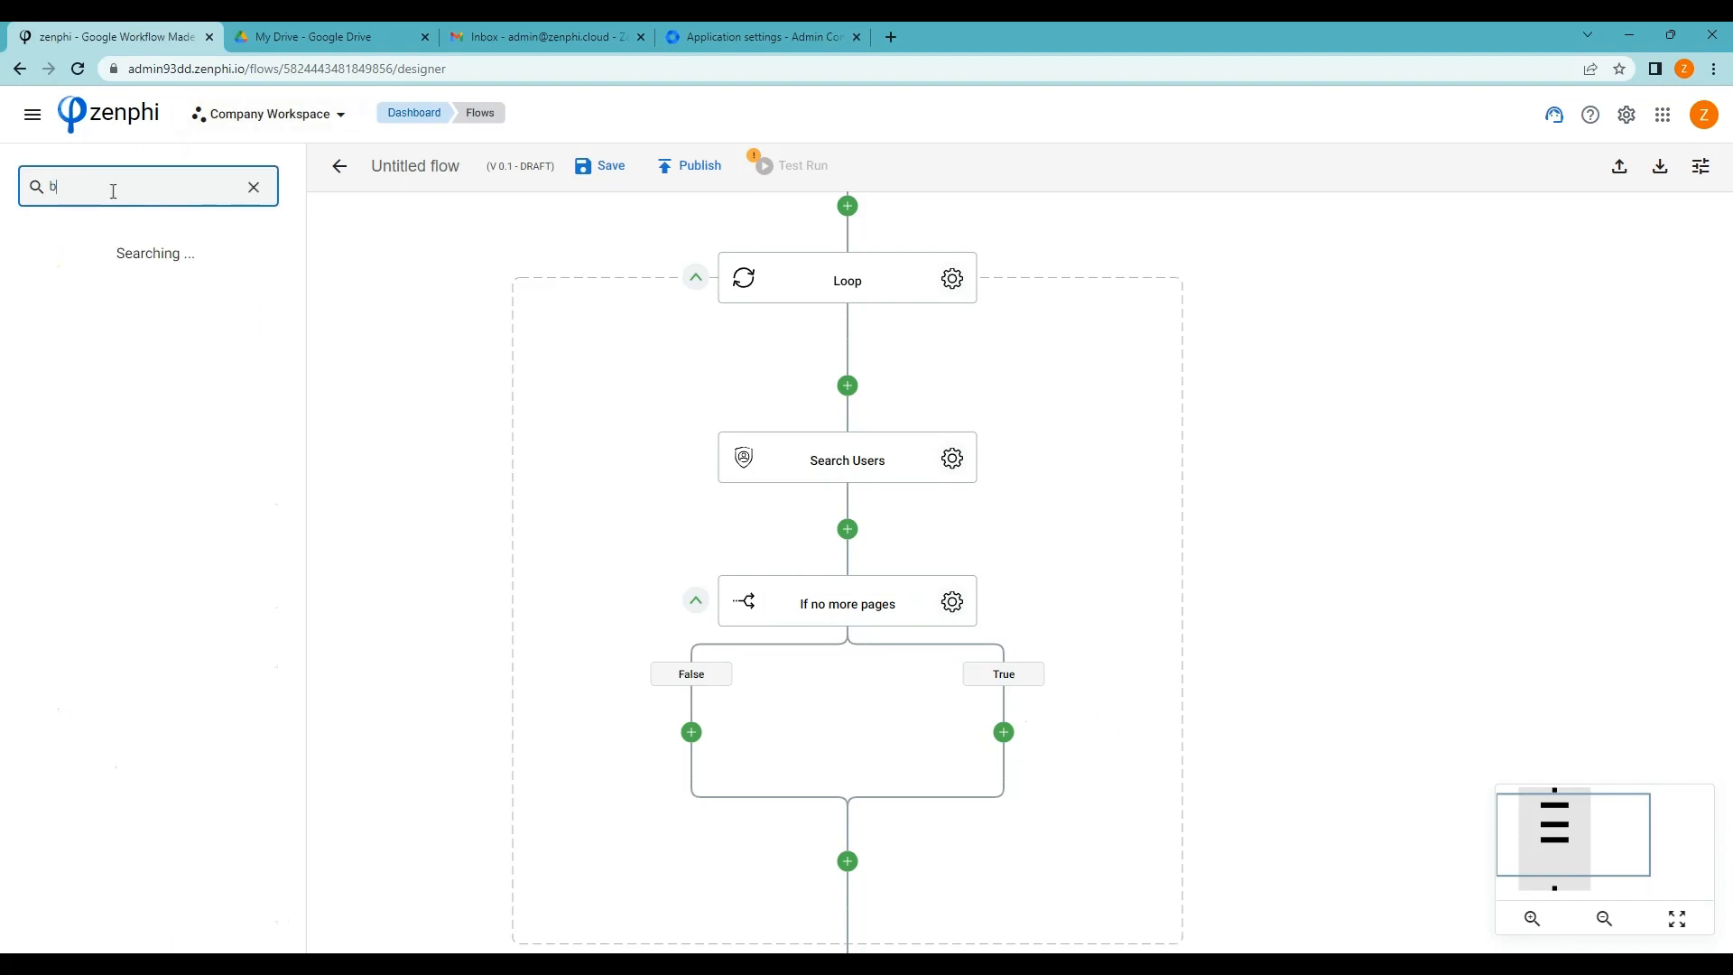
pyautogui.write('reak')
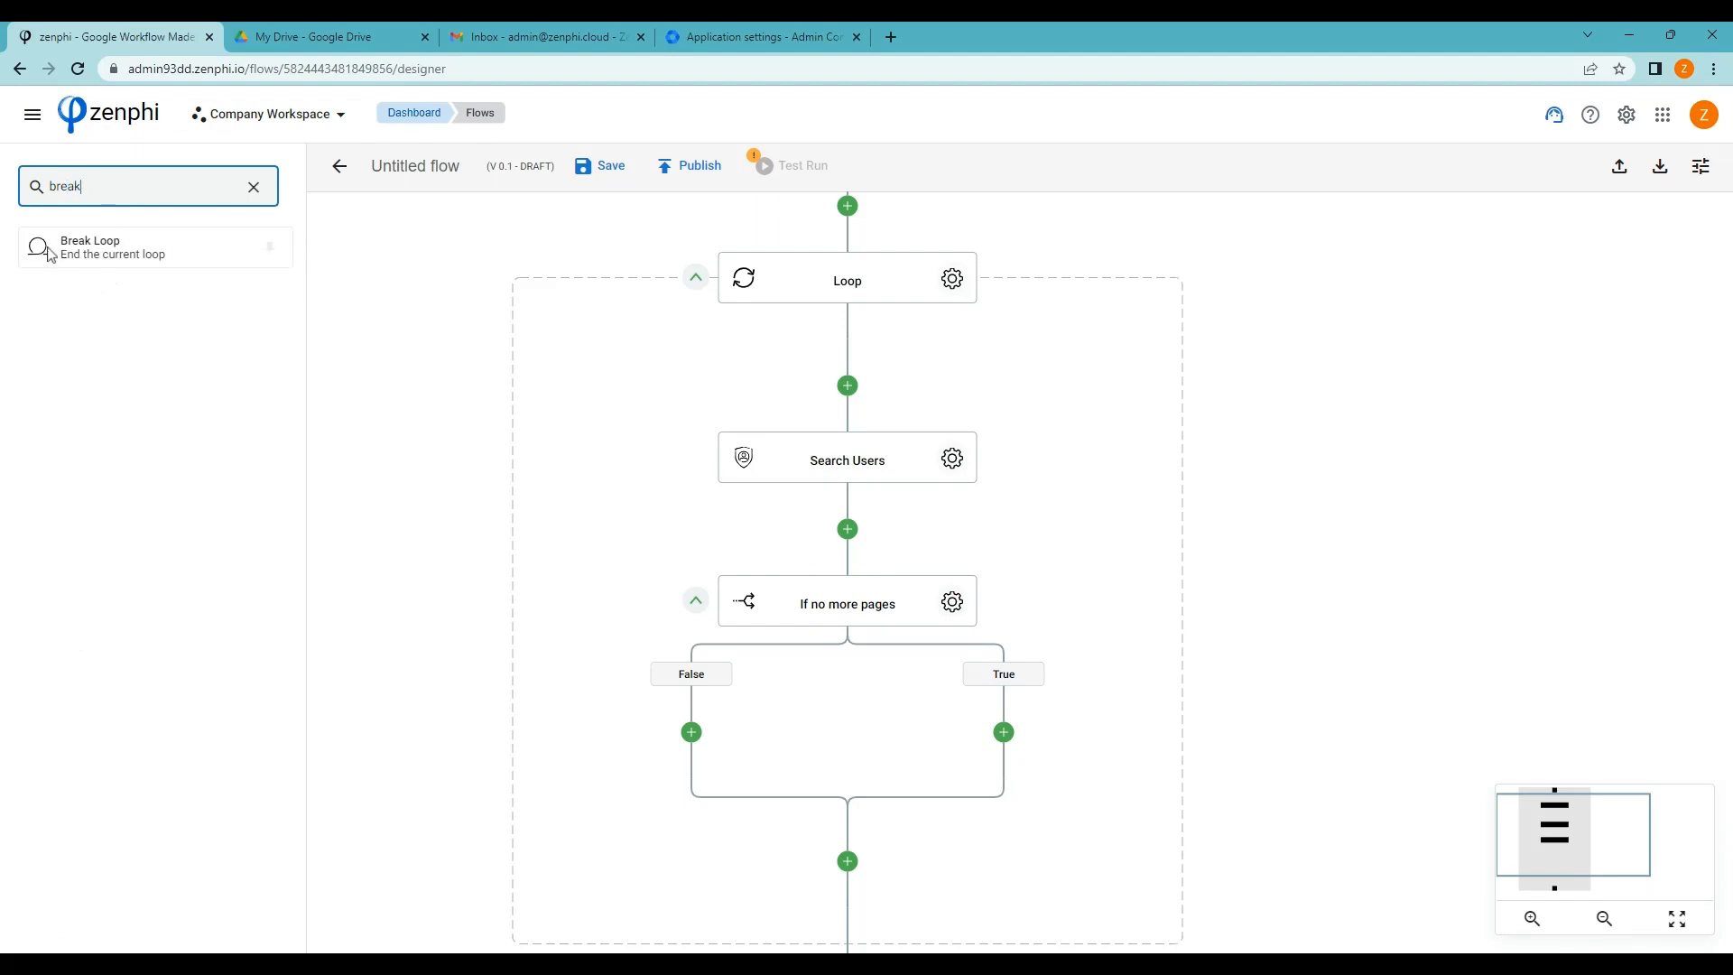
pyautogui.moveTo(50, 253)
pyautogui.mouseDown()
pyautogui.moveTo(632, 587)
pyautogui.moveTo(959, 735)
pyautogui.moveTo(1007, 736)
pyautogui.mouseUp()
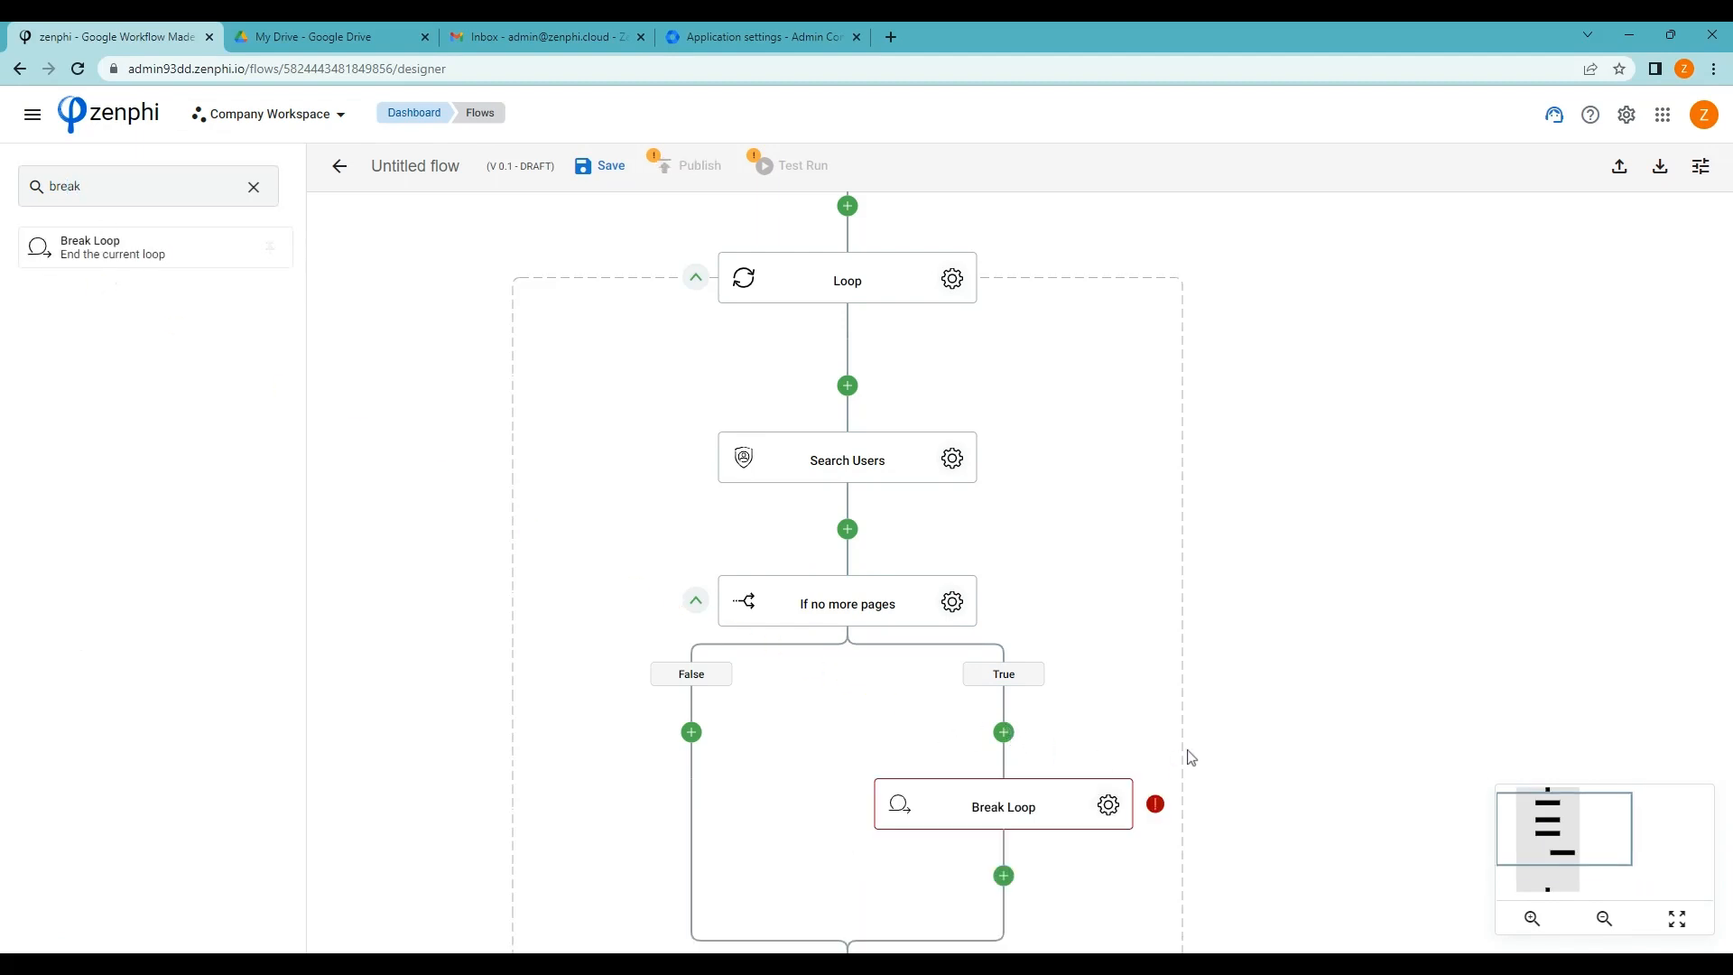
pyautogui.scroll(-1, 1192, 758)
pyautogui.click(1112, 743)
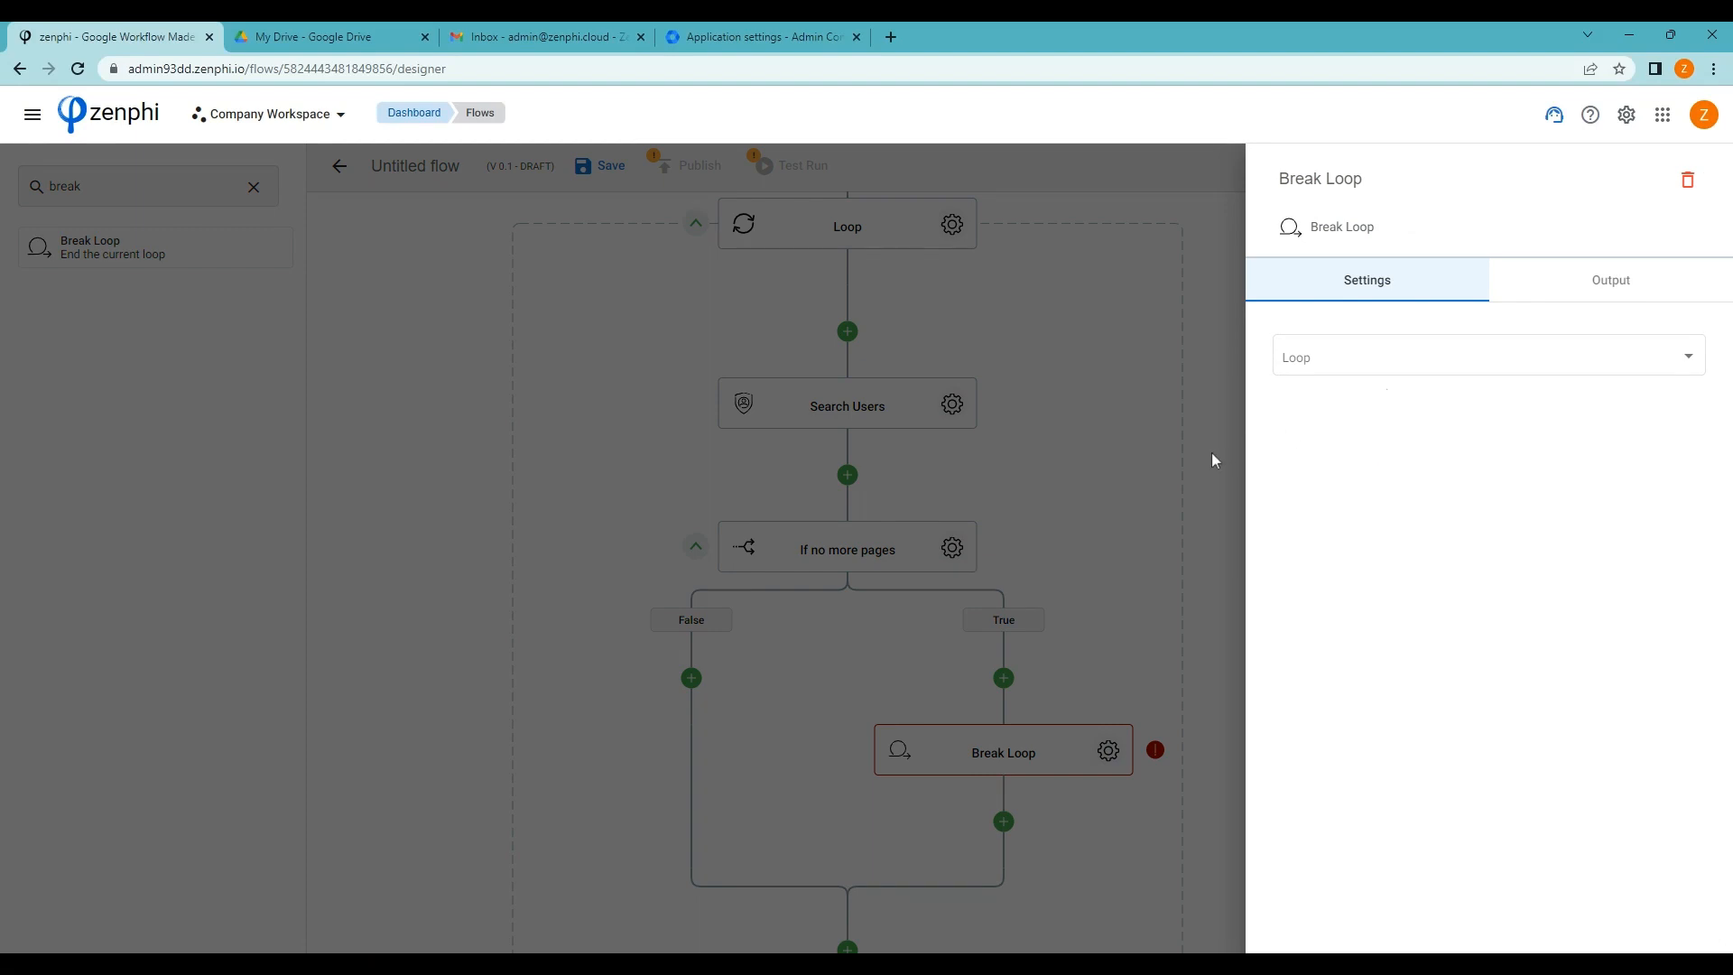
pyautogui.click(1211, 451)
pyautogui.click(1114, 753)
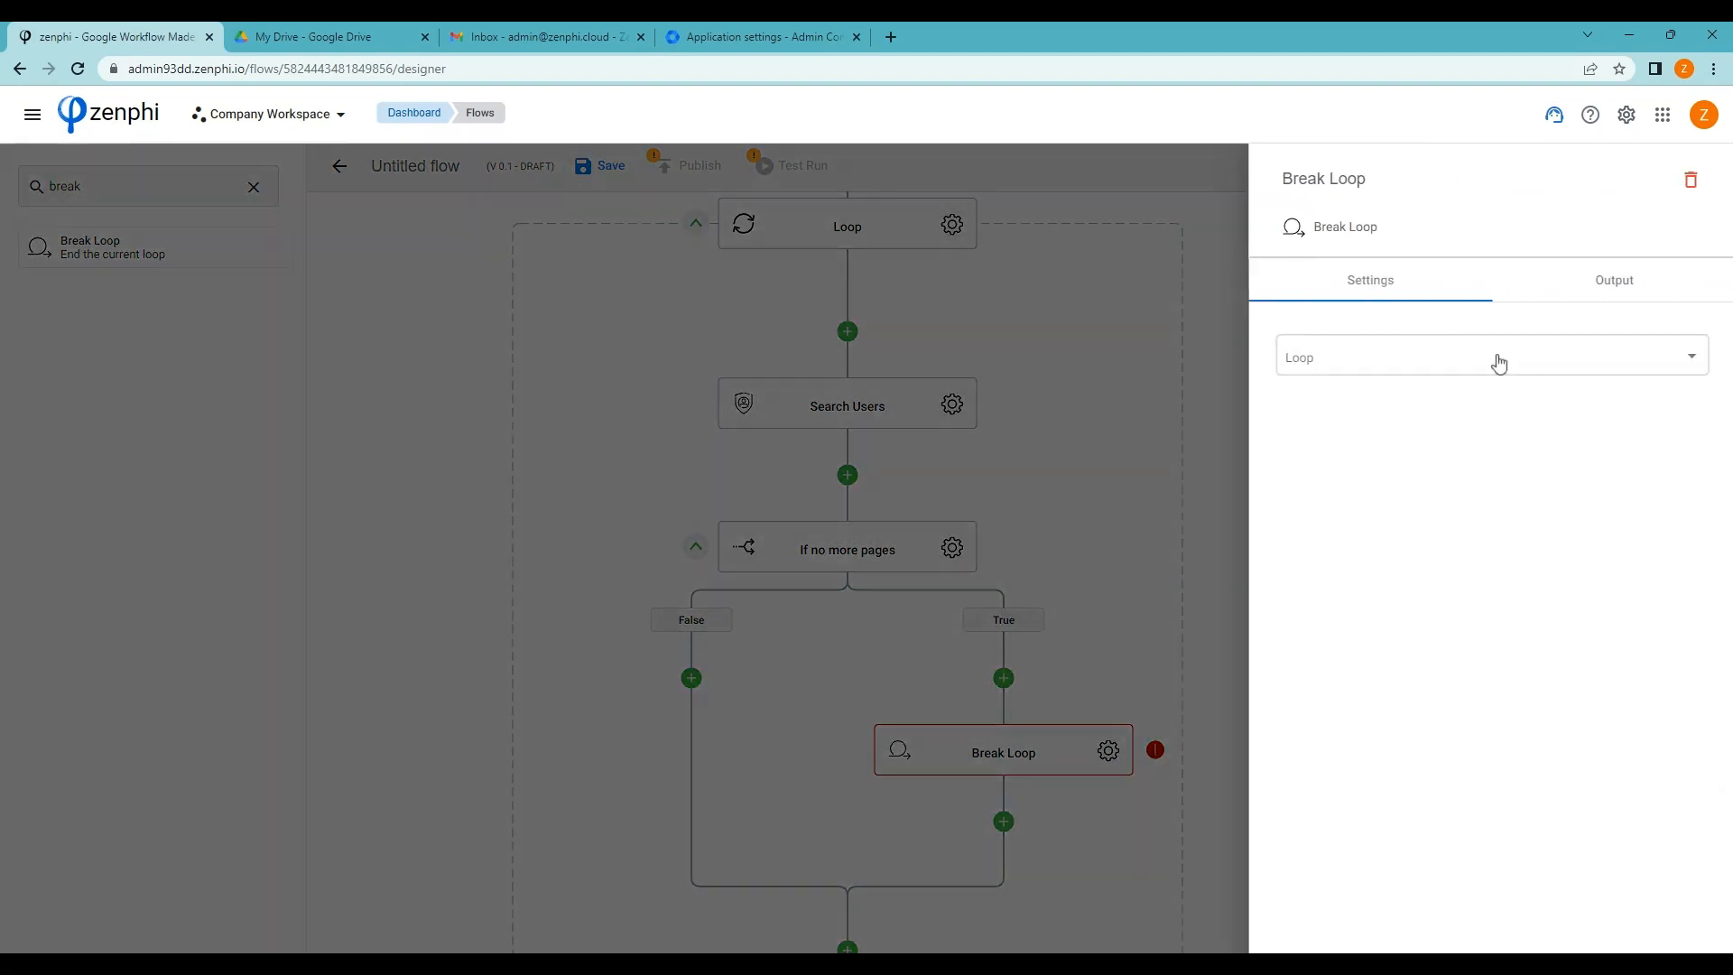
pyautogui.click(1499, 362)
pyautogui.click(1362, 371)
pyautogui.click(1156, 643)
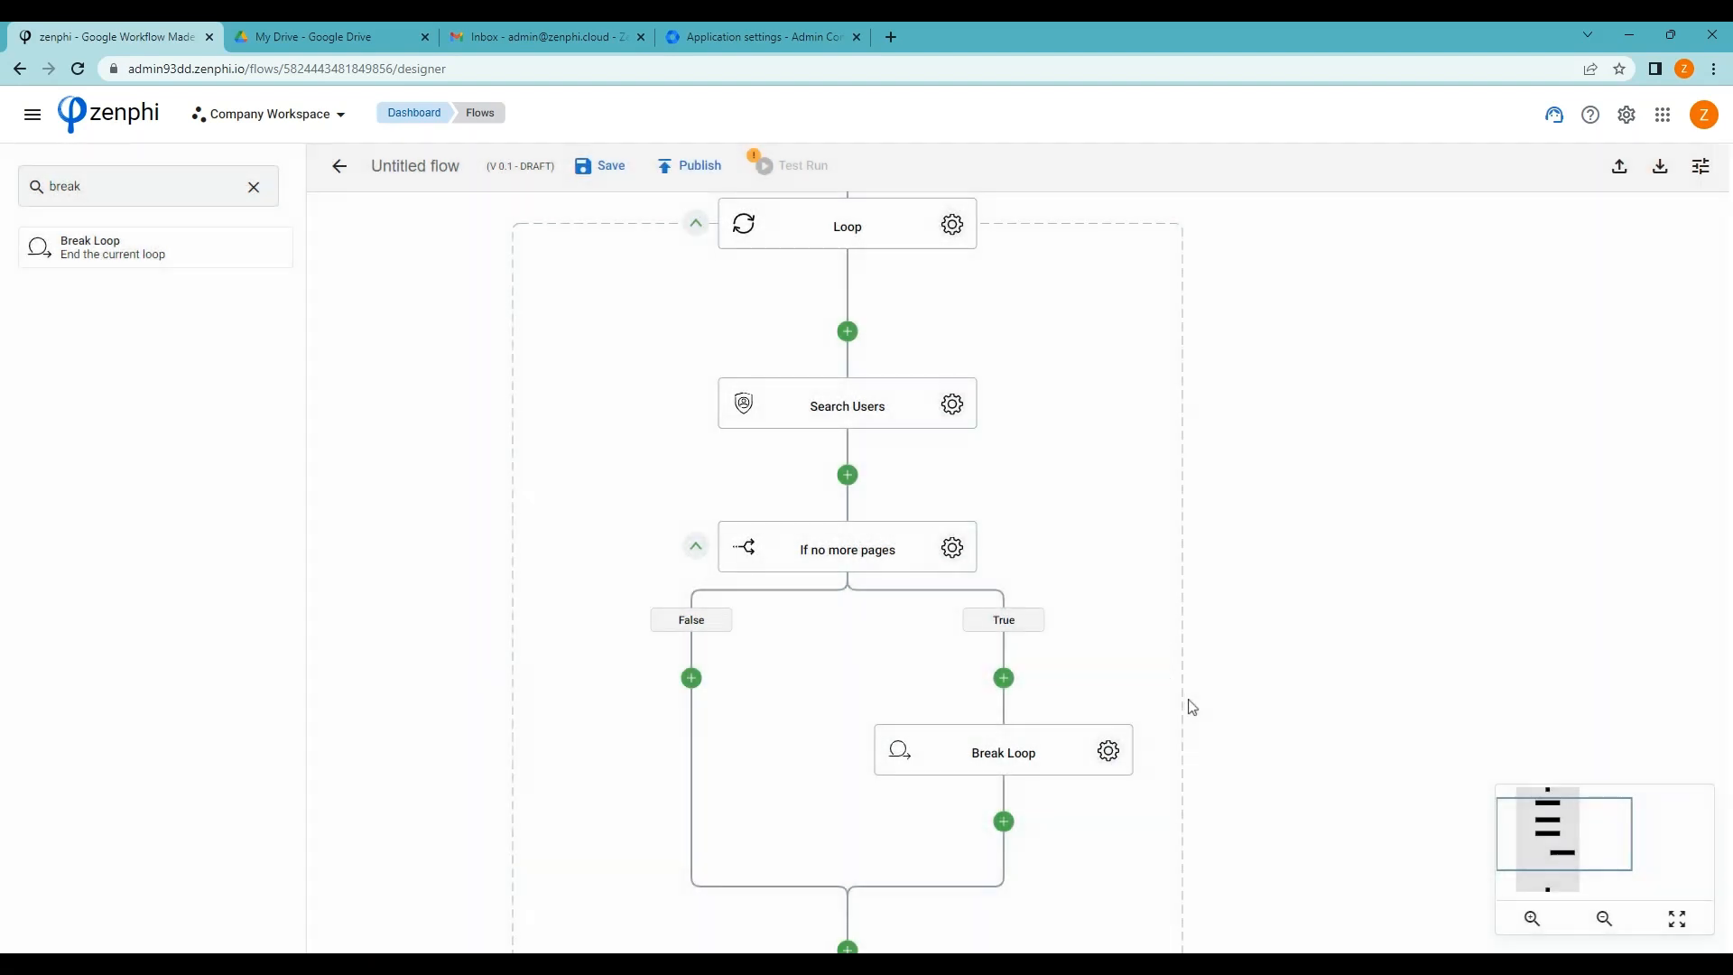
pyautogui.scroll(-3, 1192, 707)
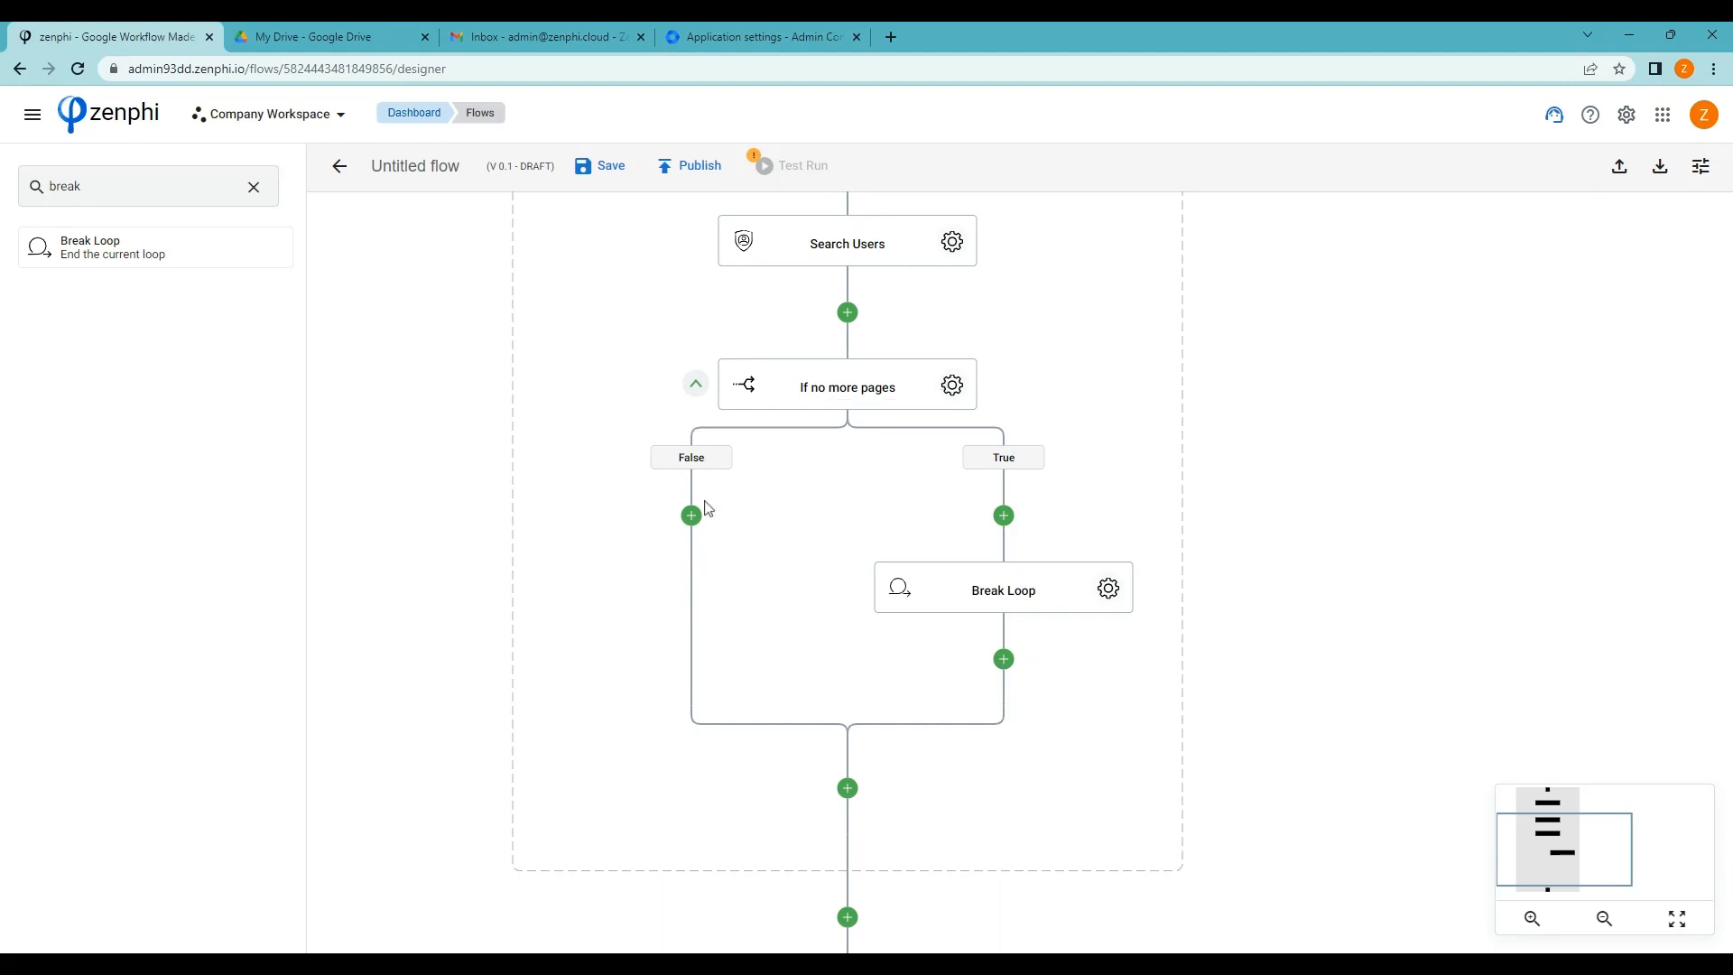
# Add a Set Variable step to the False branch of 'If no more pages'
pyautogui.doubleClick(117, 184)
pyautogui.write('s')
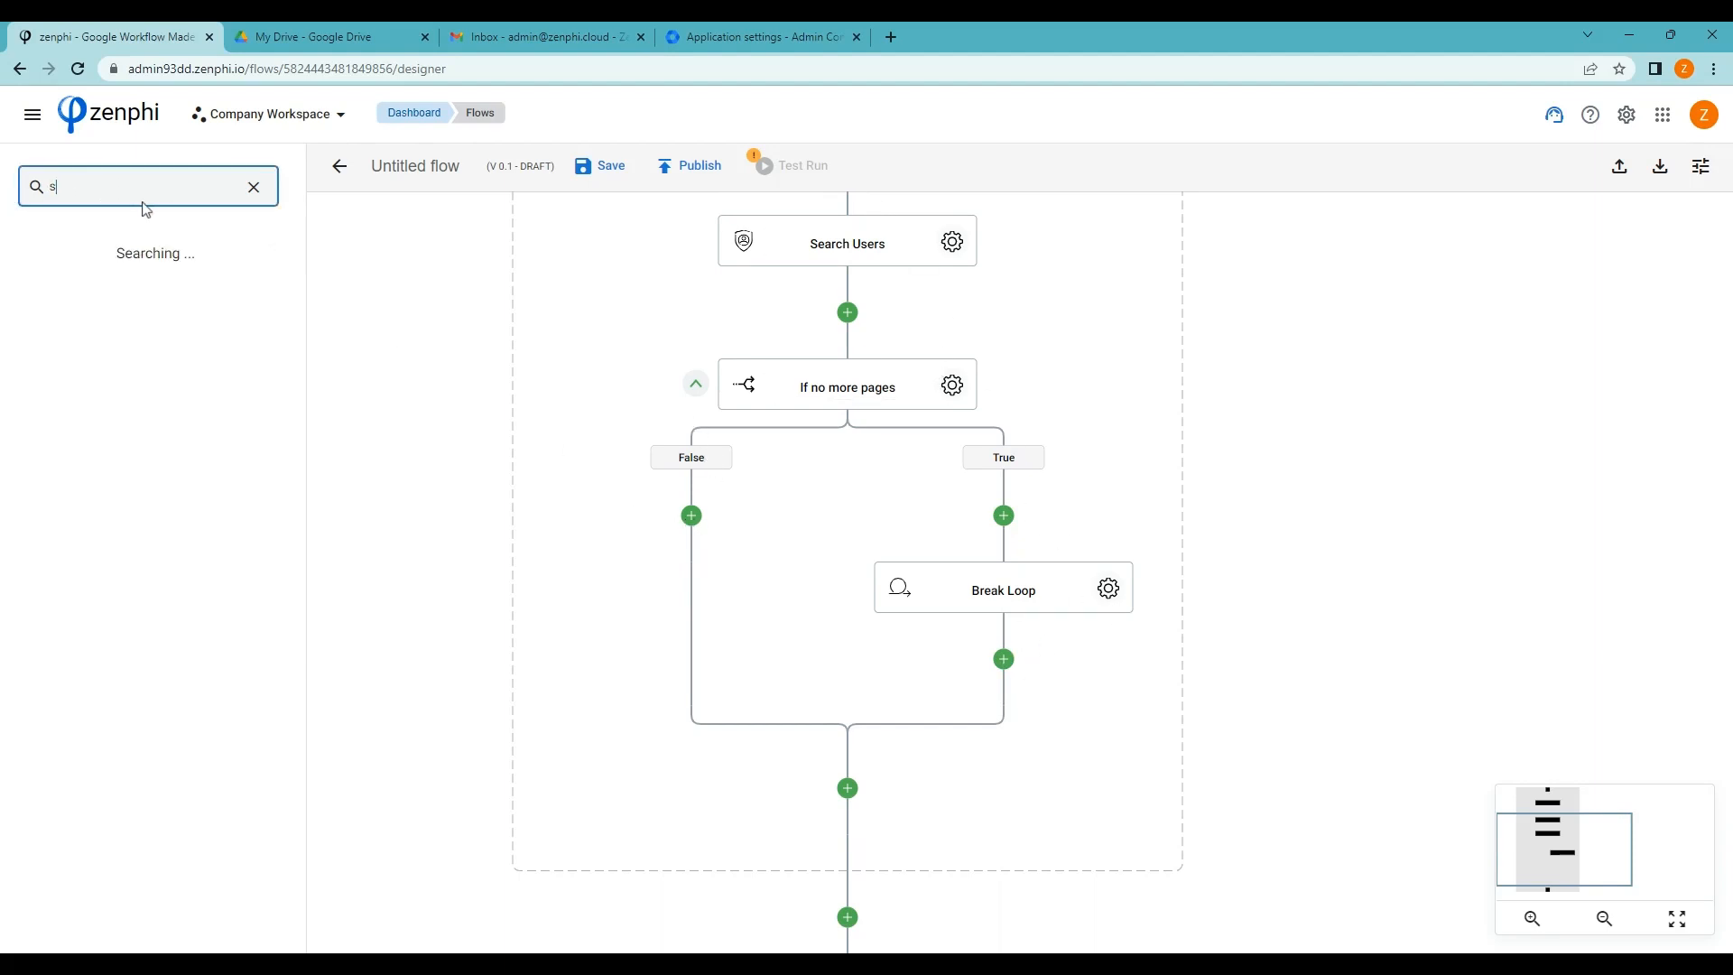
pyautogui.write('et')
pyautogui.moveTo(50, 245); pyautogui.dragTo(693, 518)
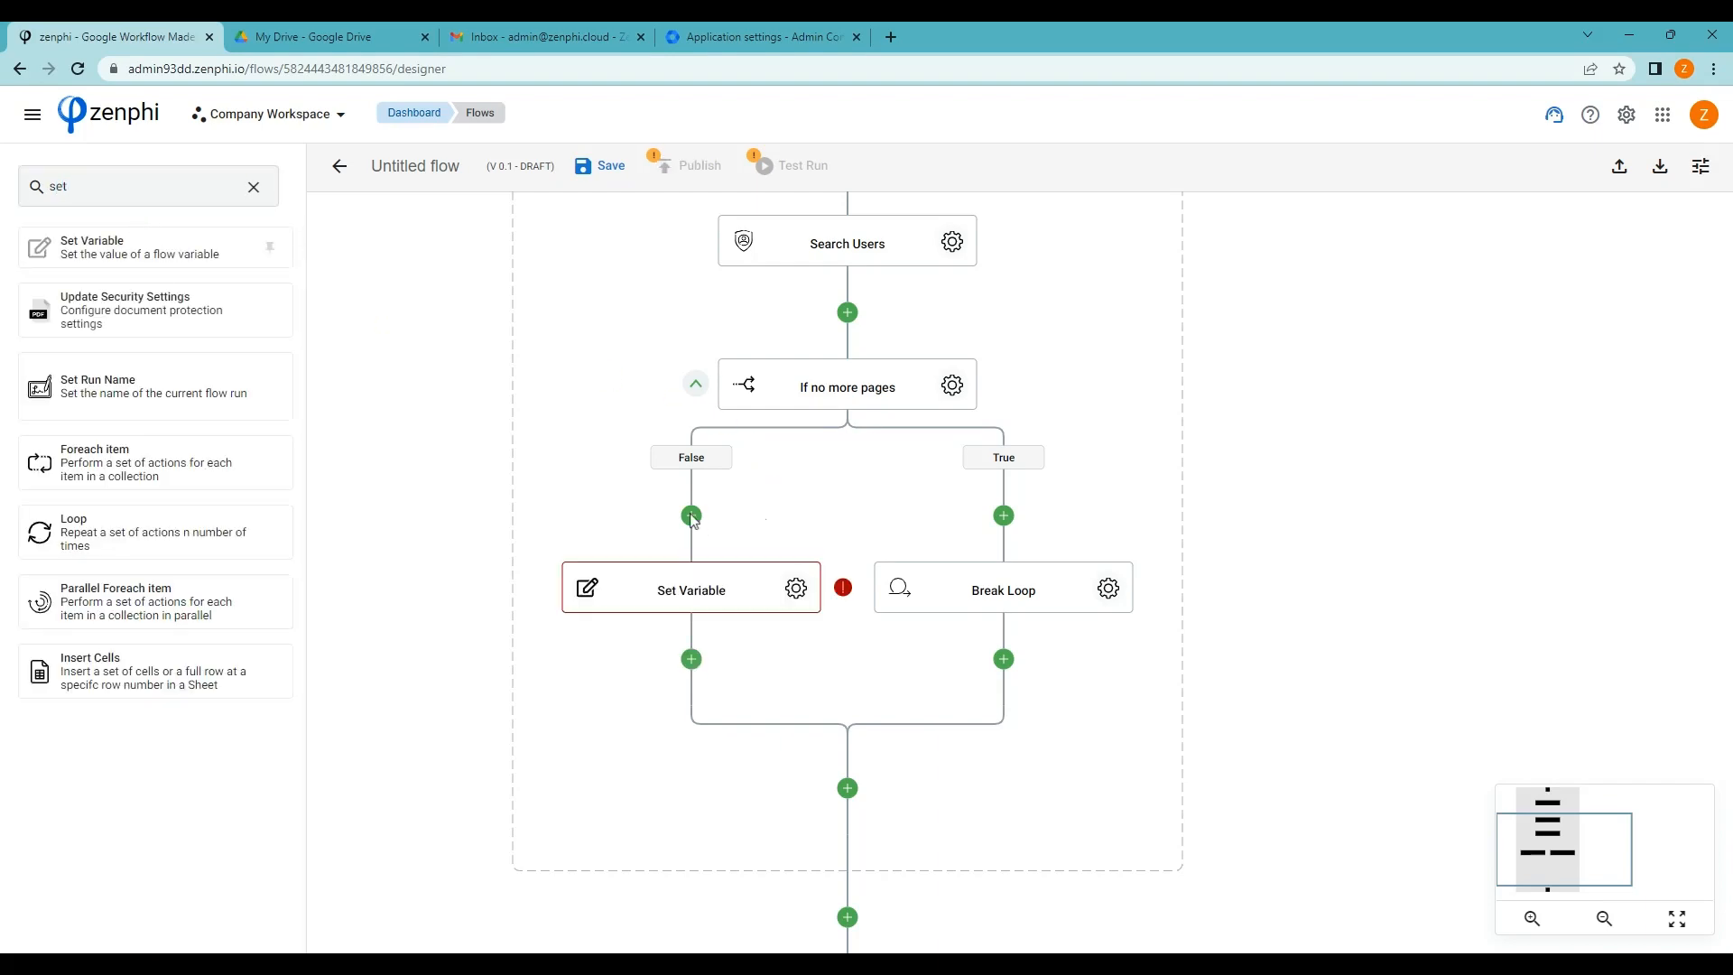
# Have Set Variable store Search Users' Next Page Token into the Page token variable
pyautogui.click(794, 591)
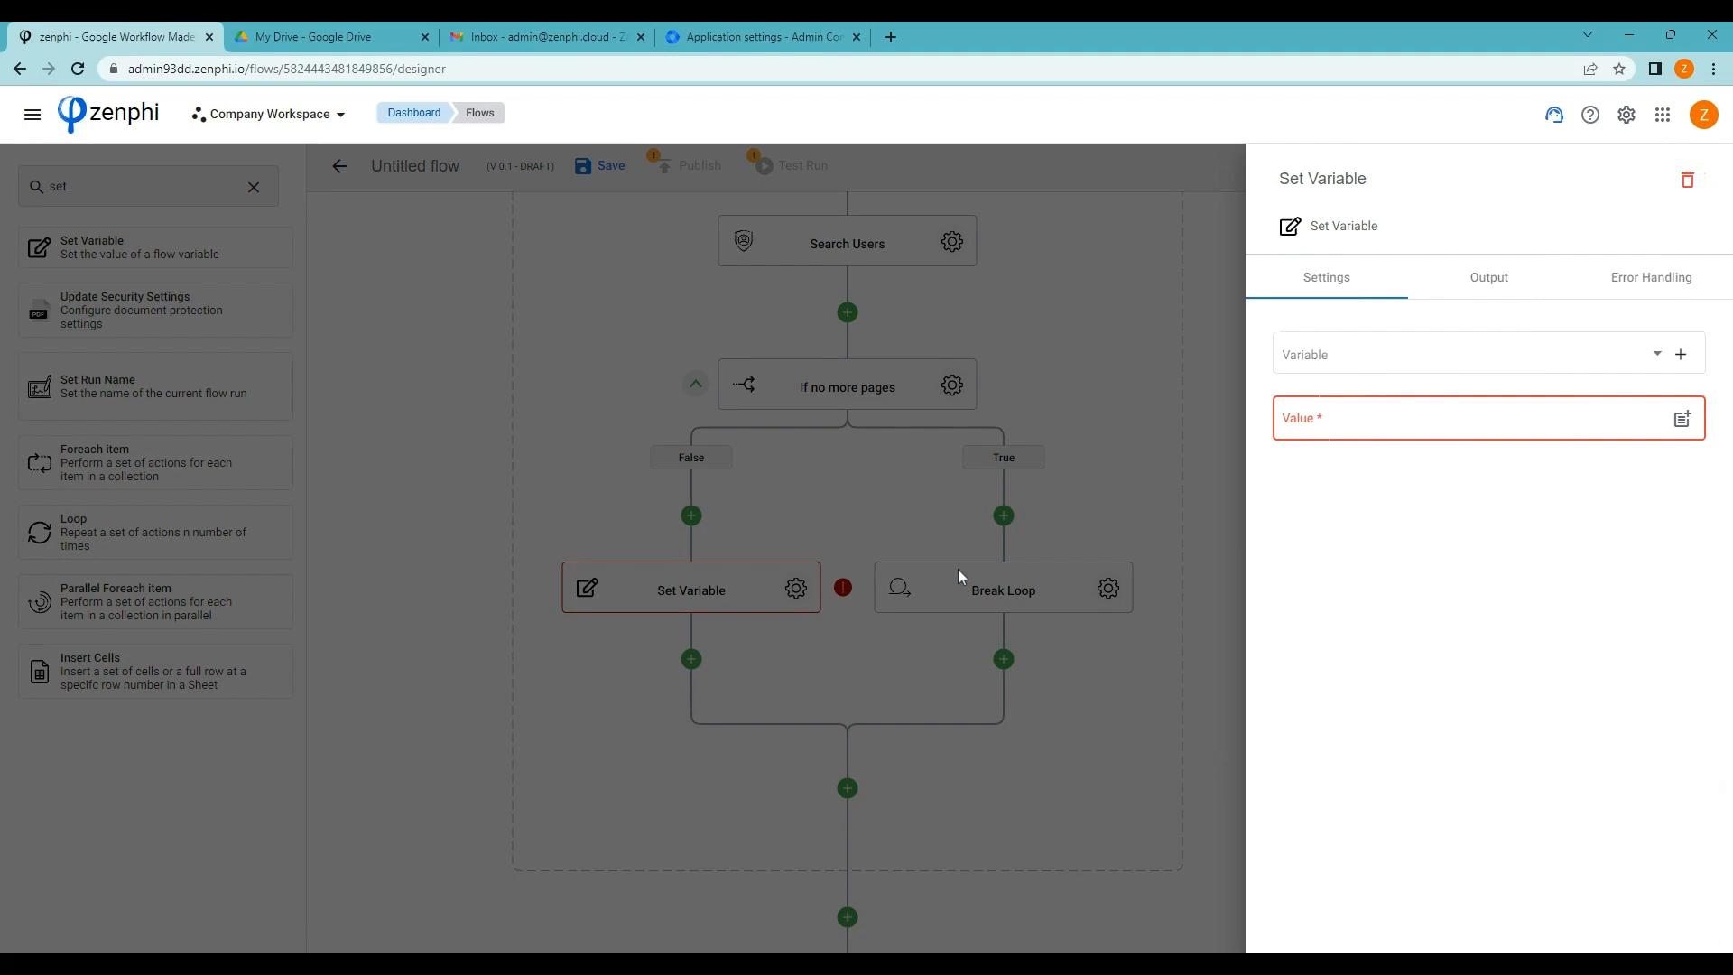
pyautogui.click(1654, 354)
pyautogui.click(1652, 358)
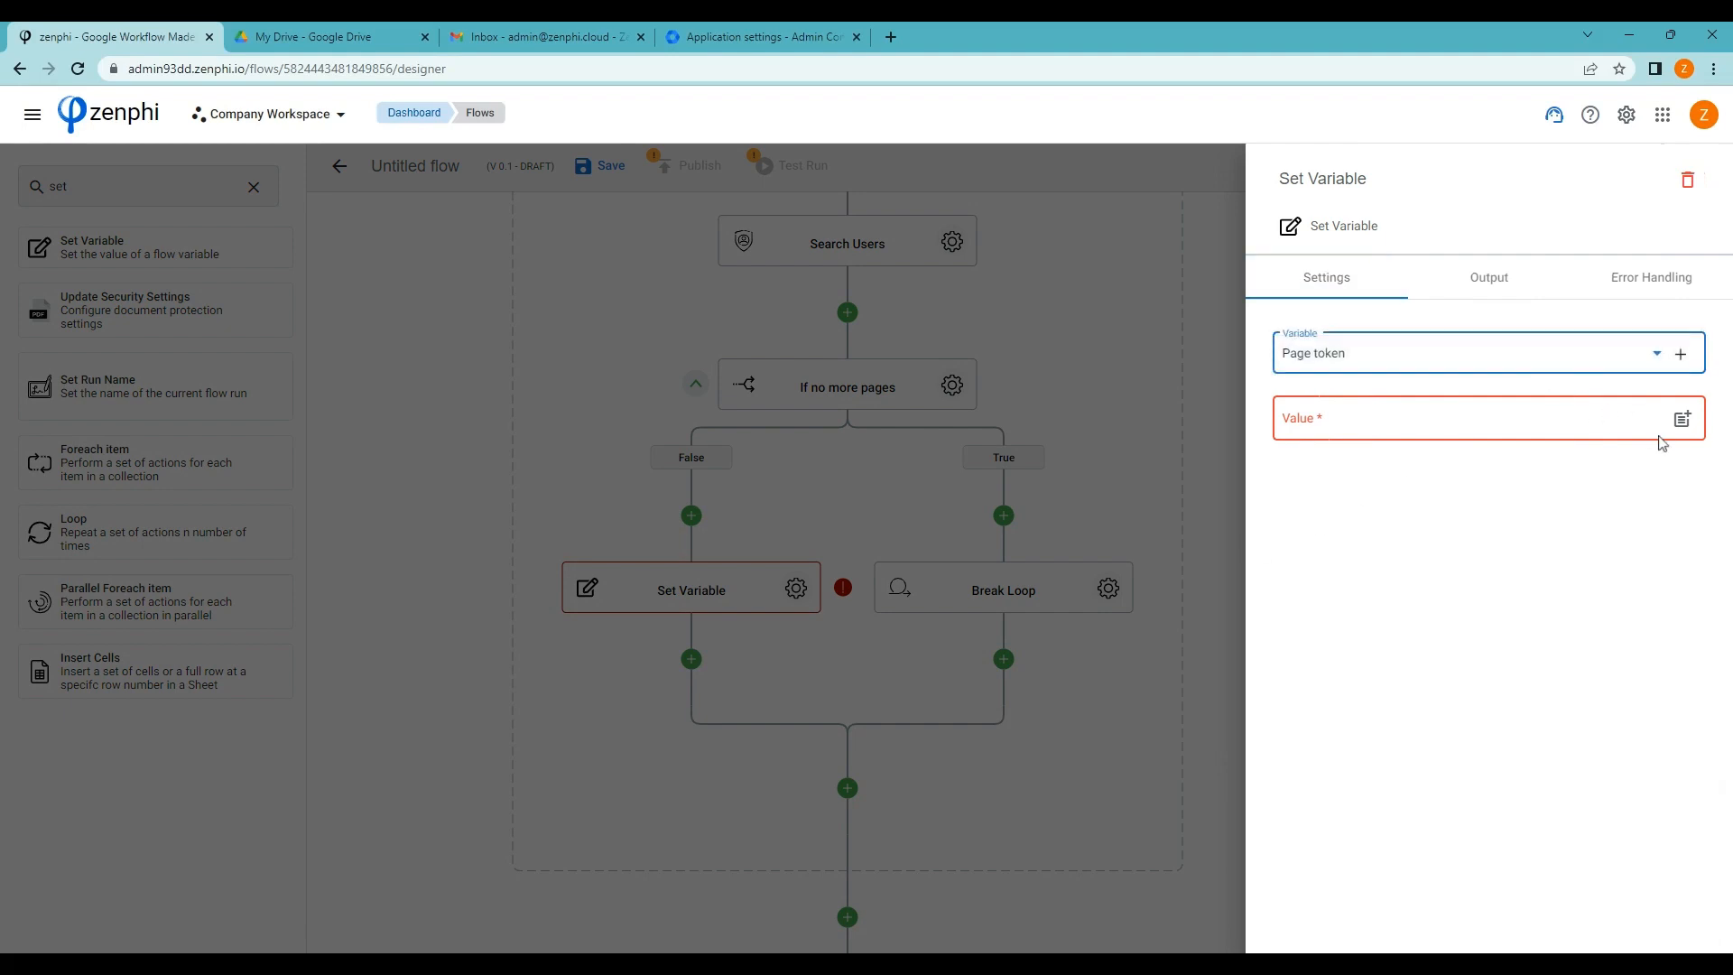
pyautogui.click(1682, 420)
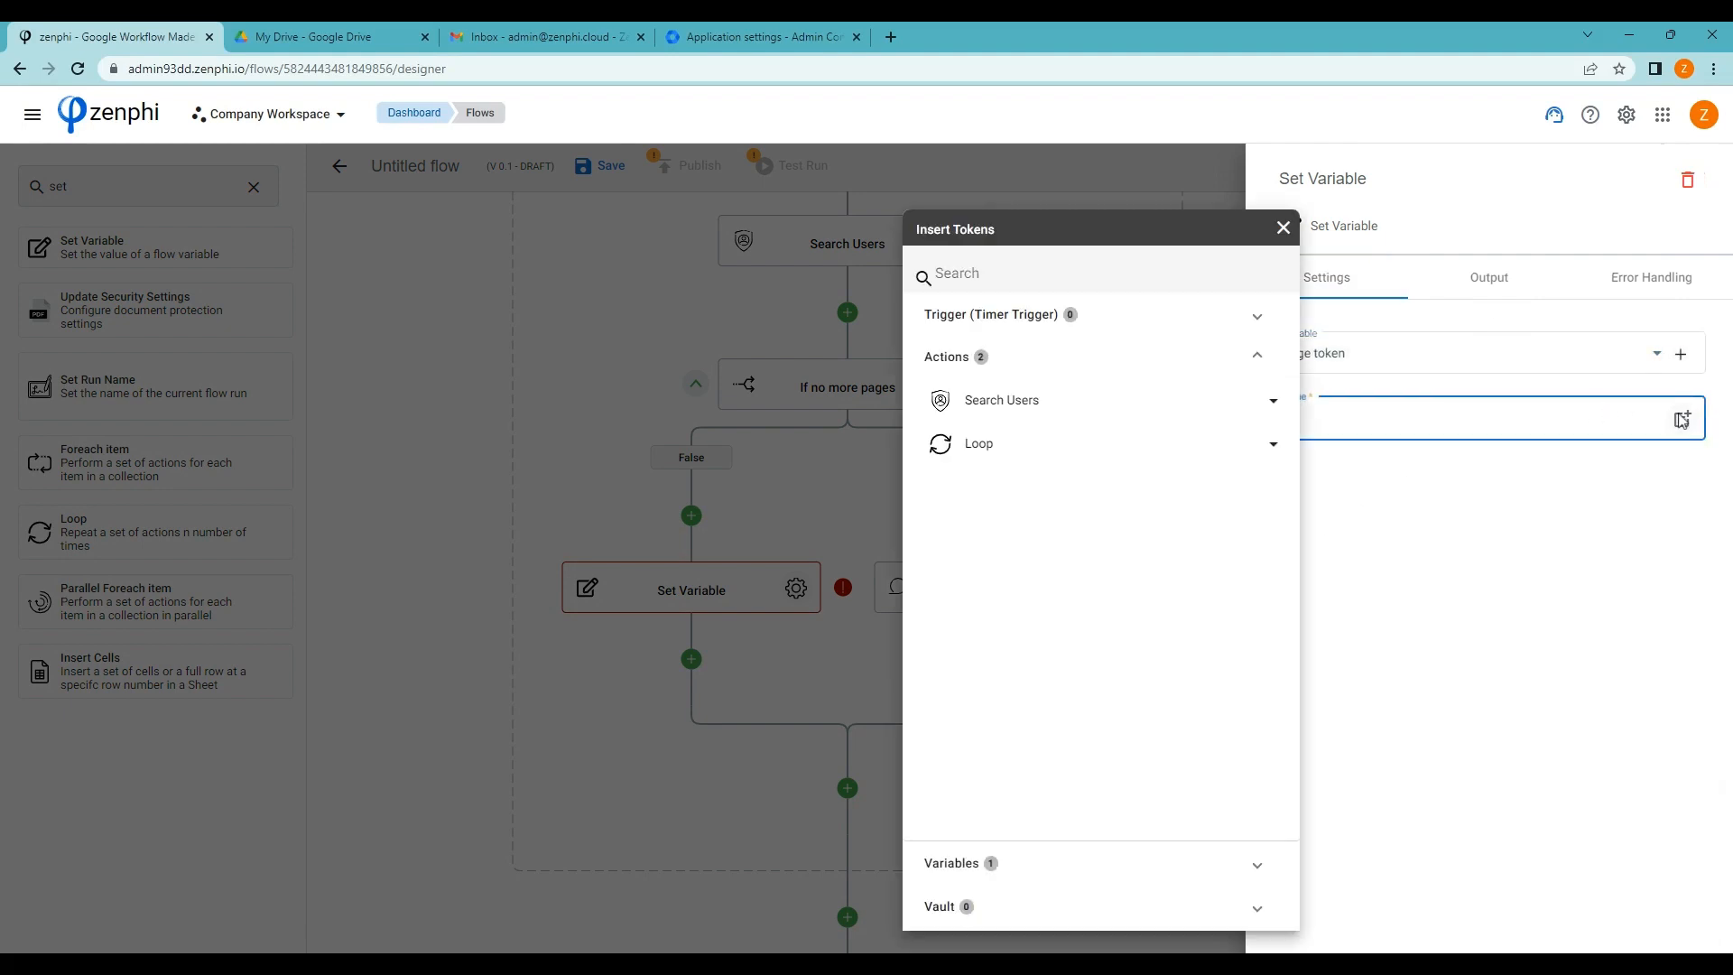
pyautogui.click(1098, 406)
pyautogui.click(1273, 548)
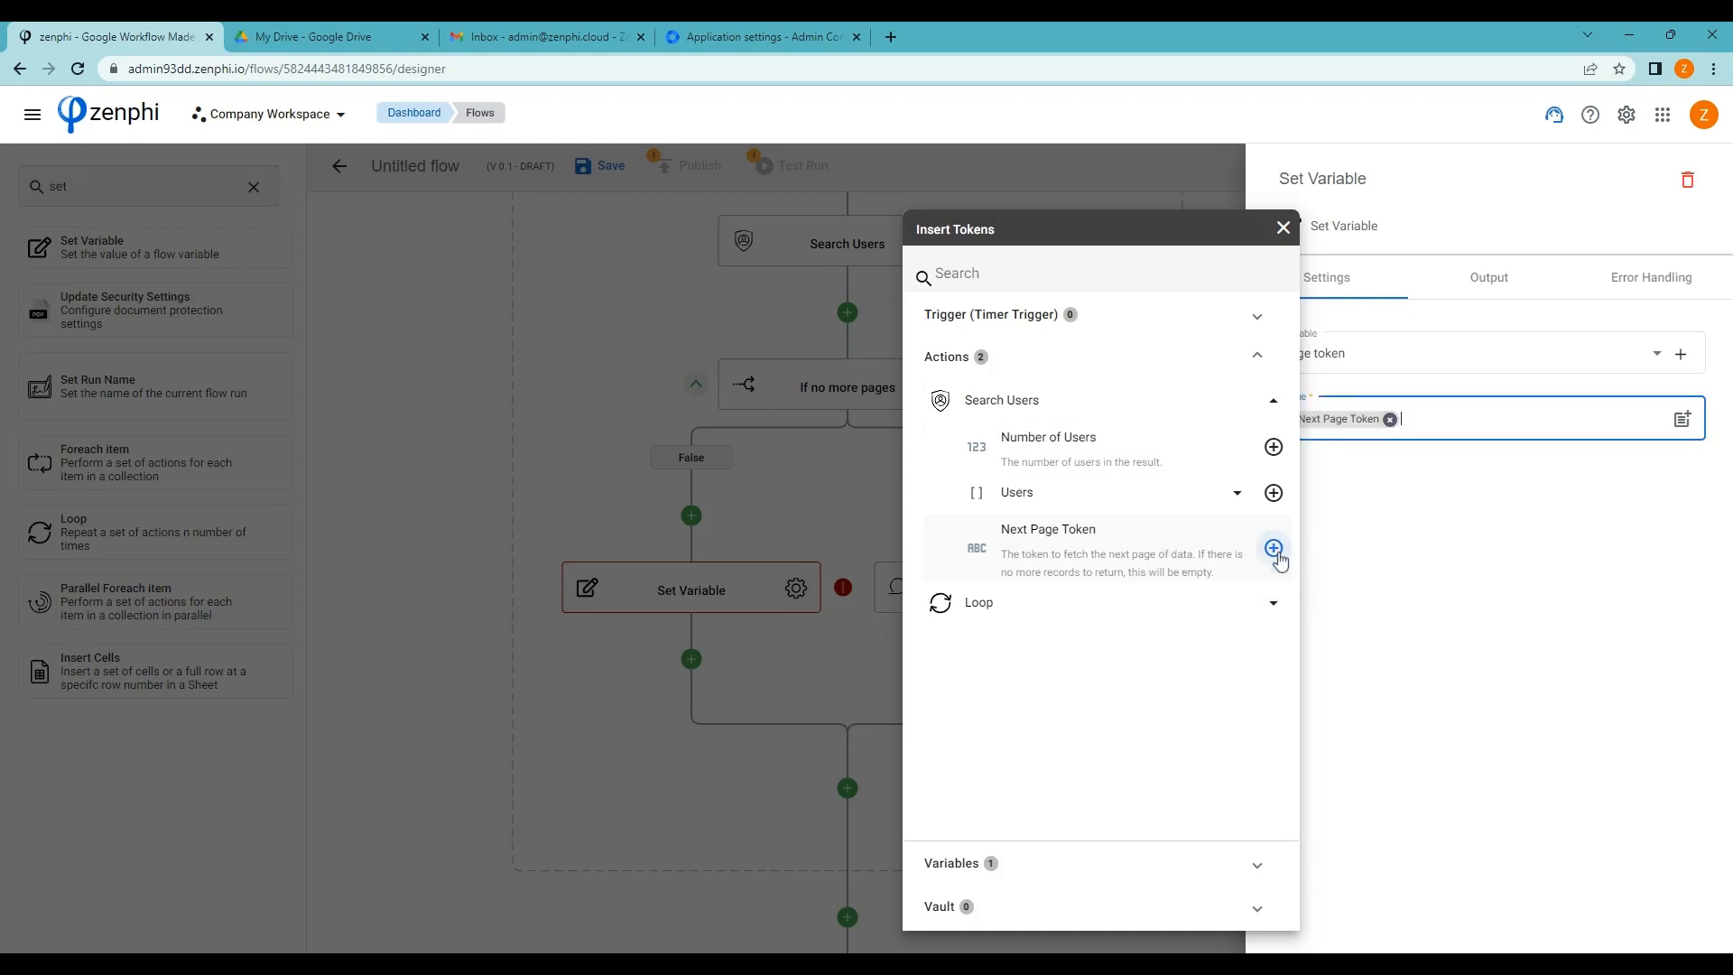
pyautogui.click(631, 690)
pyautogui.click(654, 733)
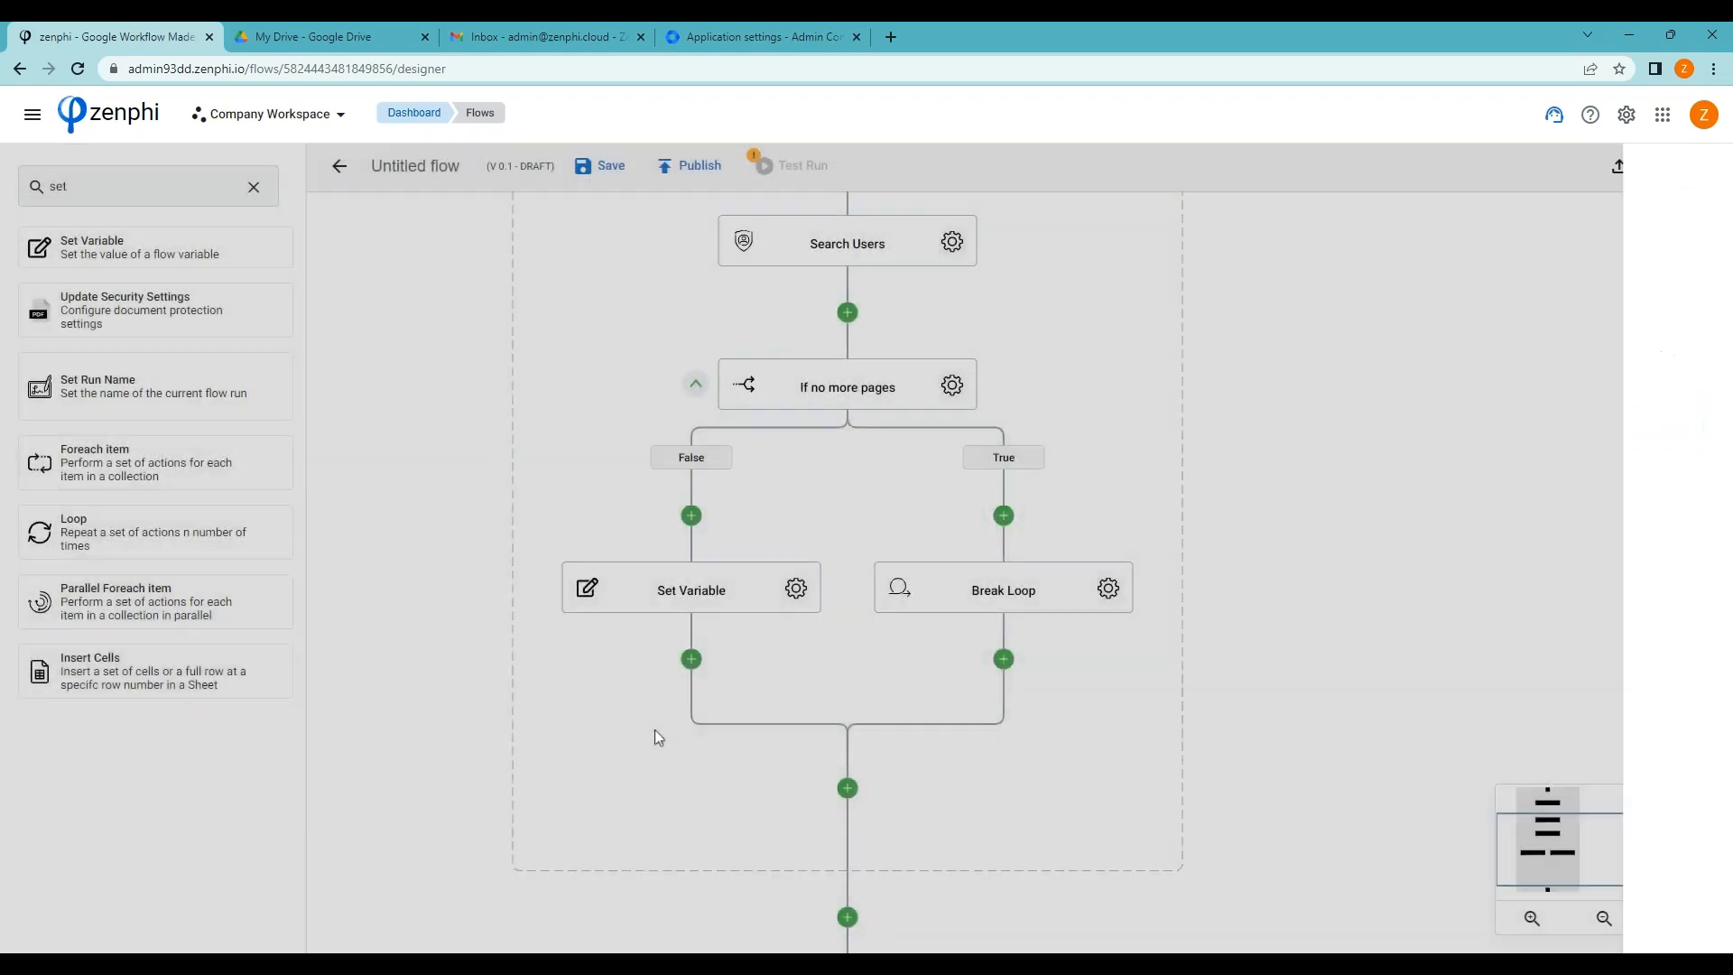
pyautogui.scroll(2, 1350, 621)
pyautogui.scroll(1, 1350, 620)
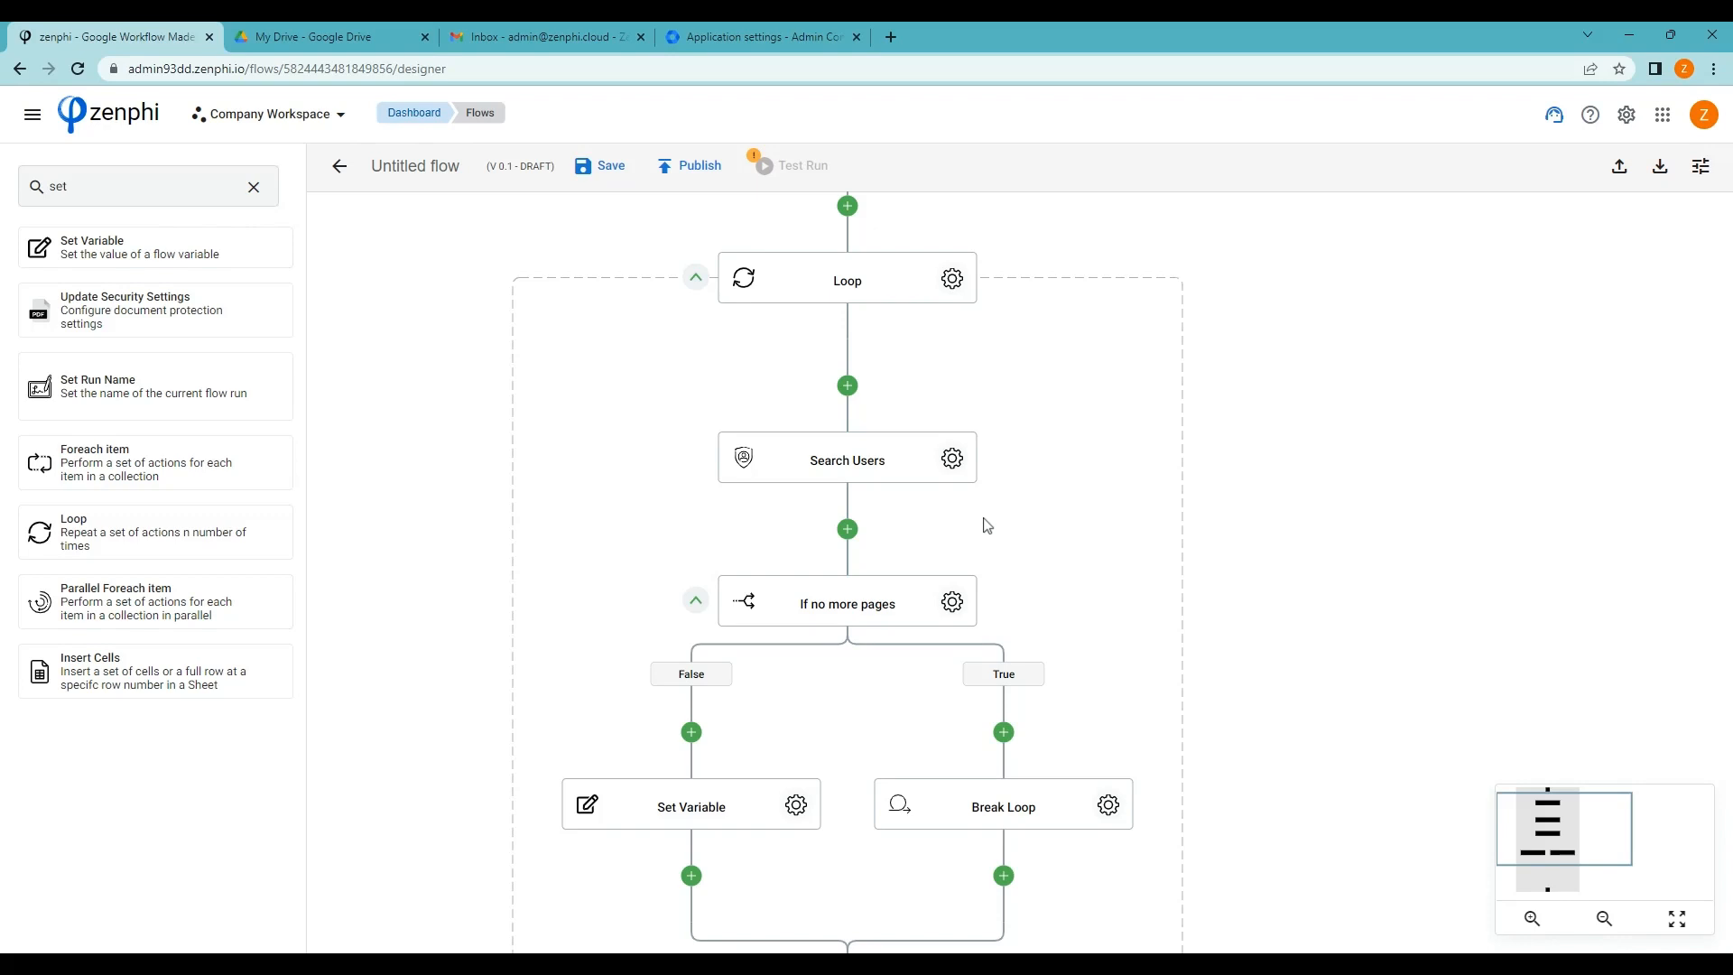
# Add a Current Date/Time step (Sydney, format yyyy-MM-dd) followed by an Add Date/Time step before the Loop
pyautogui.click(254, 187)
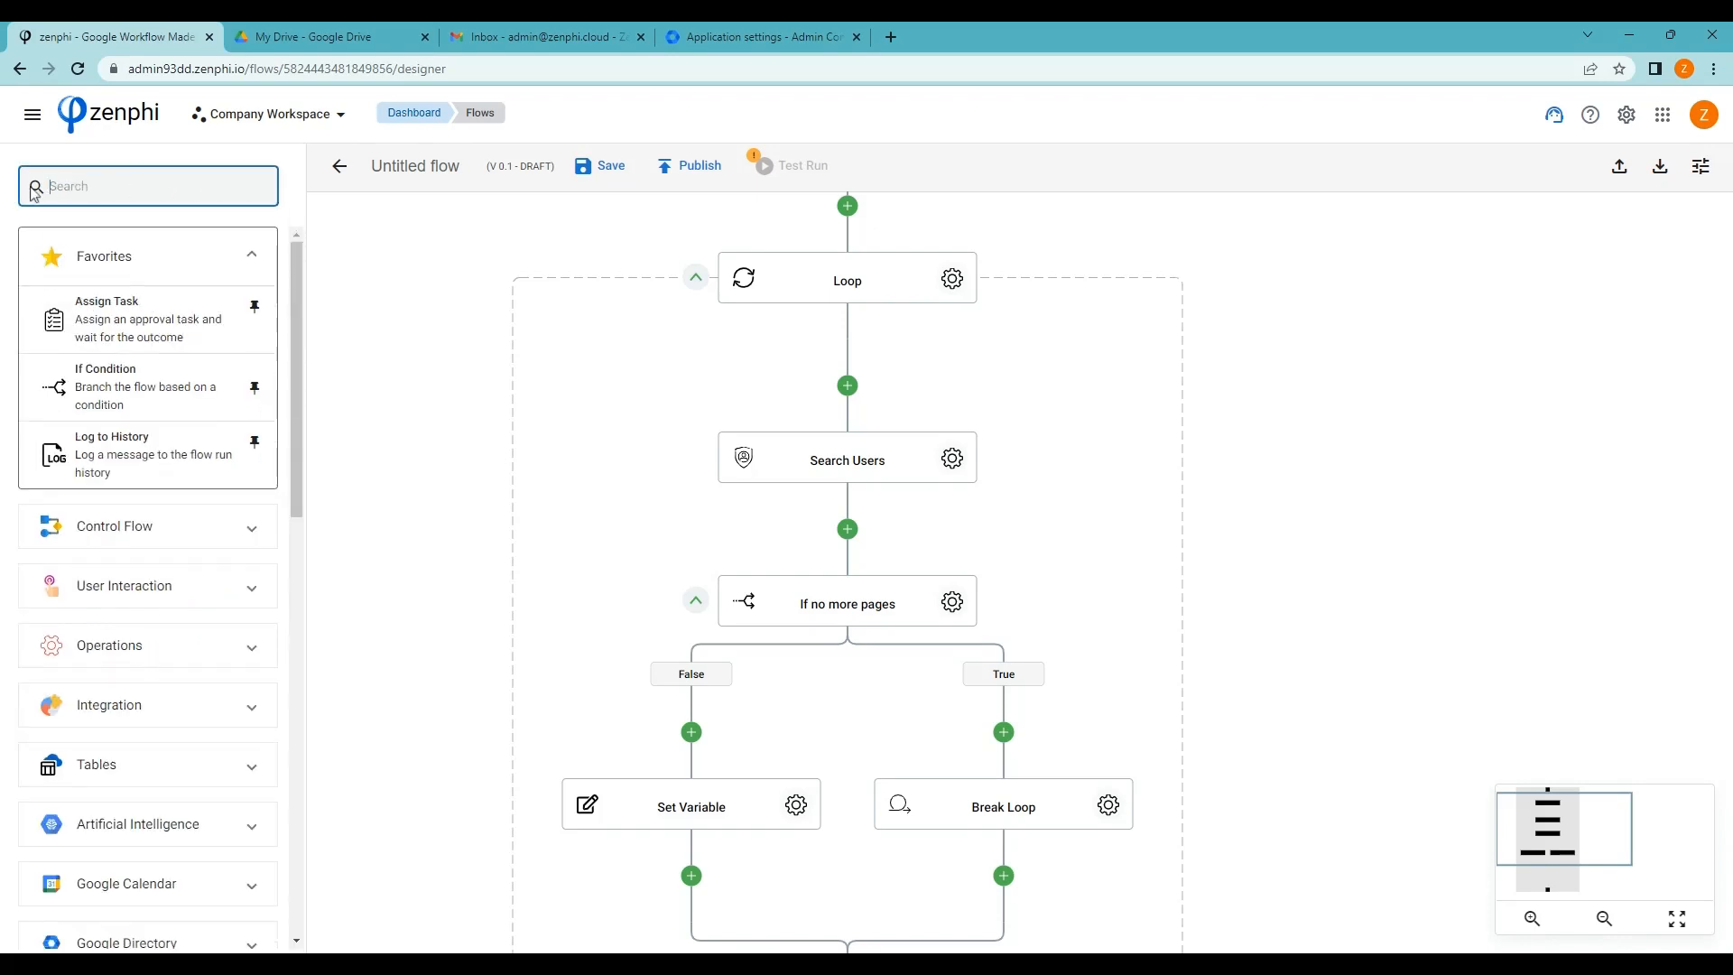
pyautogui.write('date')
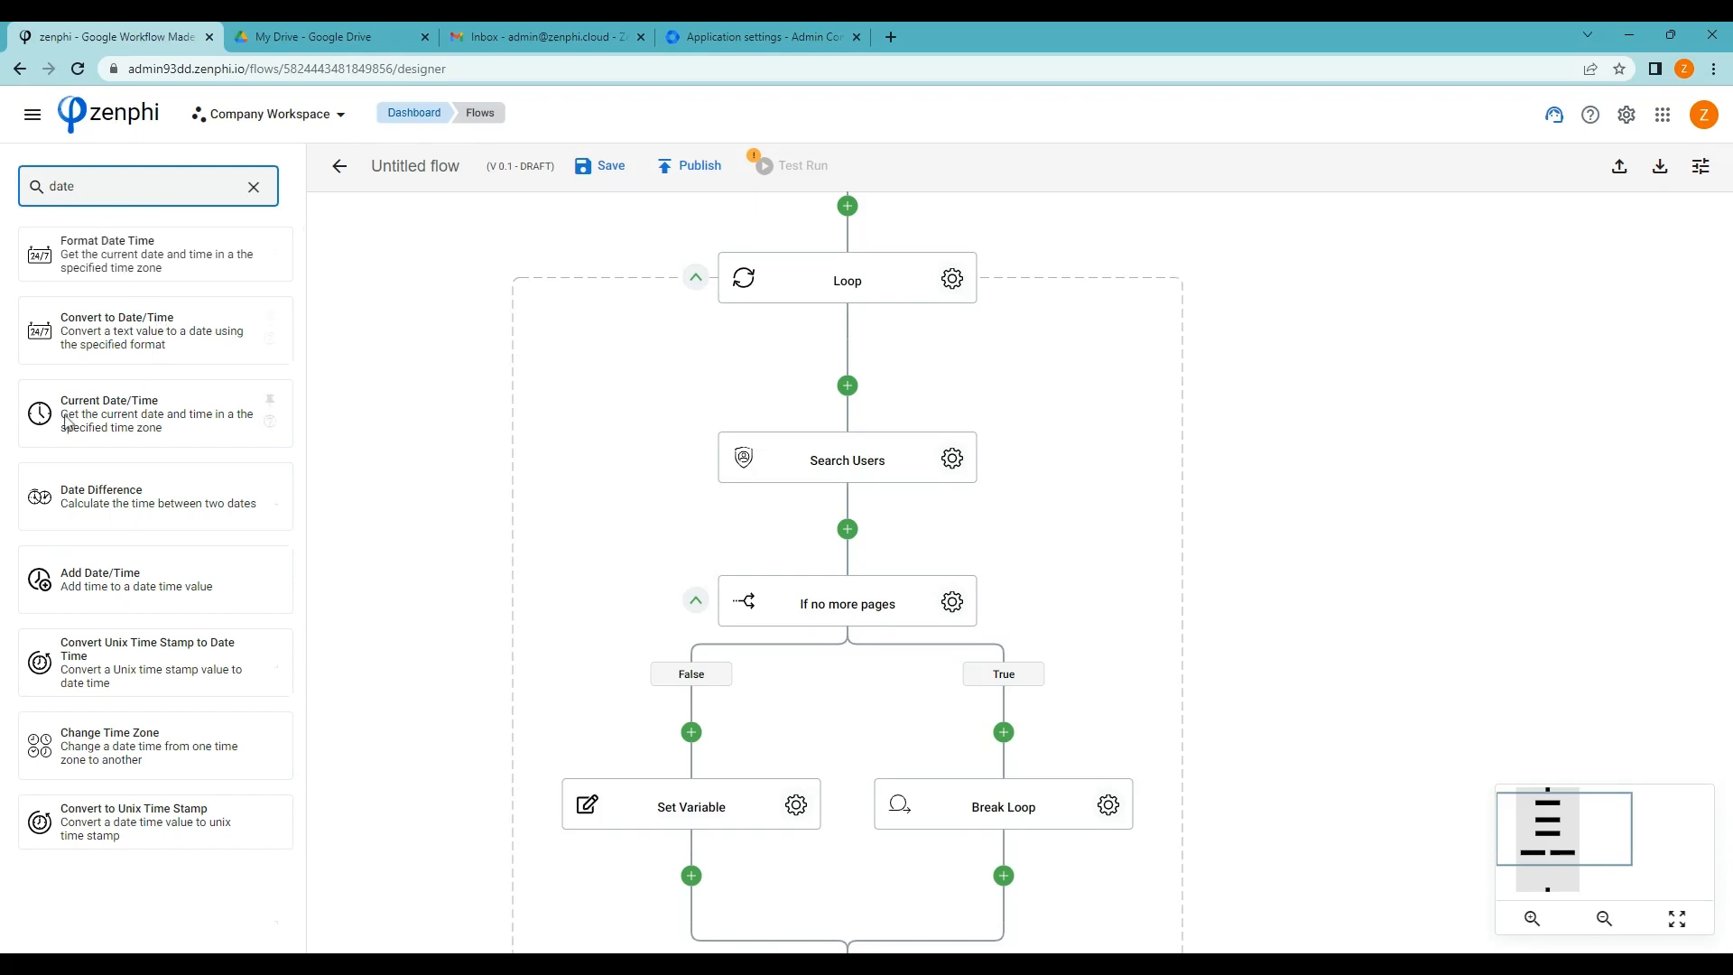
pyautogui.moveTo(43, 417); pyautogui.dragTo(854, 212)
pyautogui.scroll(2, 1225, 419)
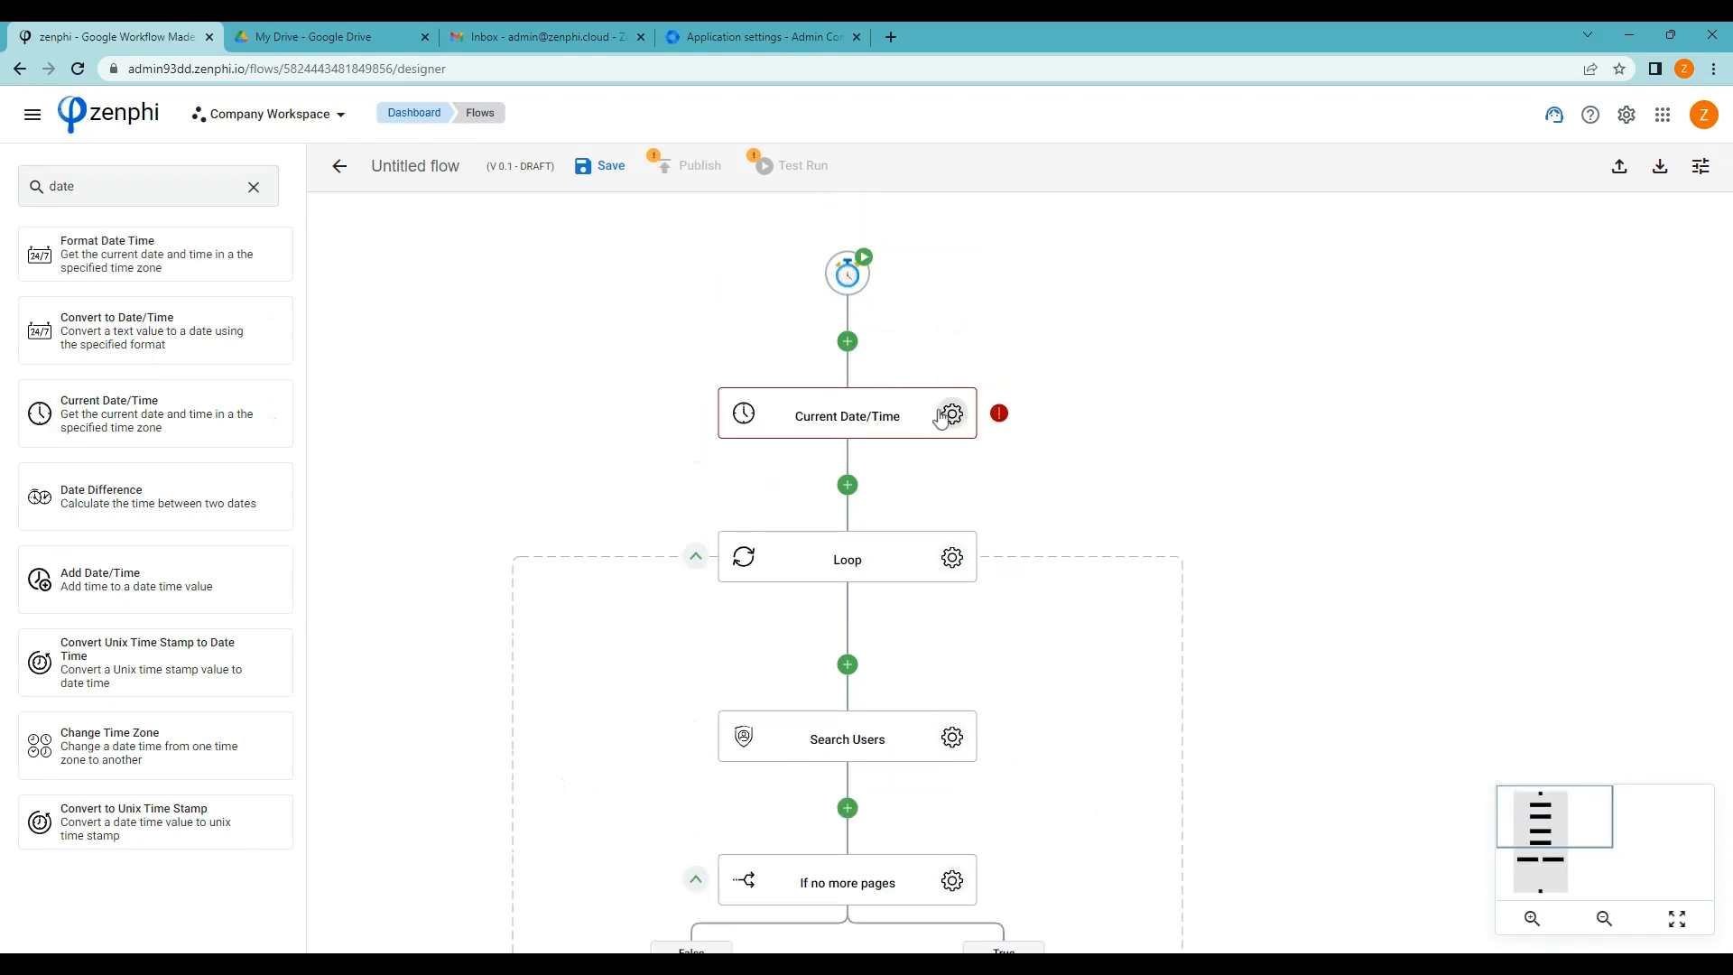
pyautogui.click(949, 412)
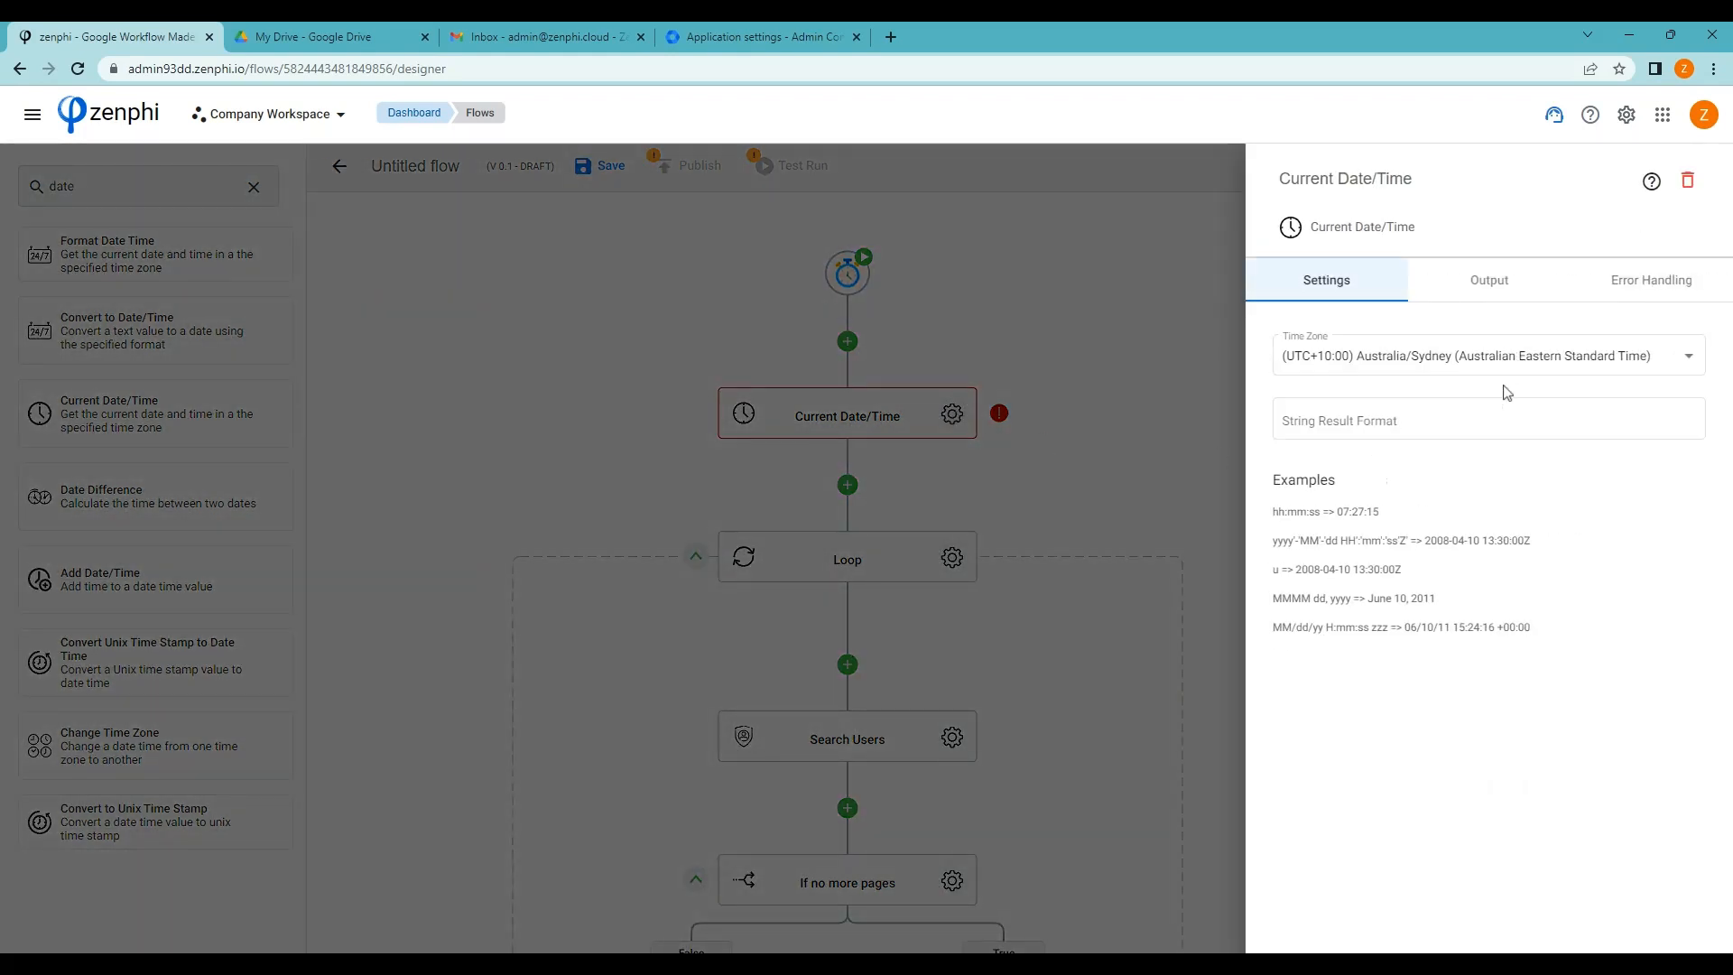
pyautogui.click(1415, 419)
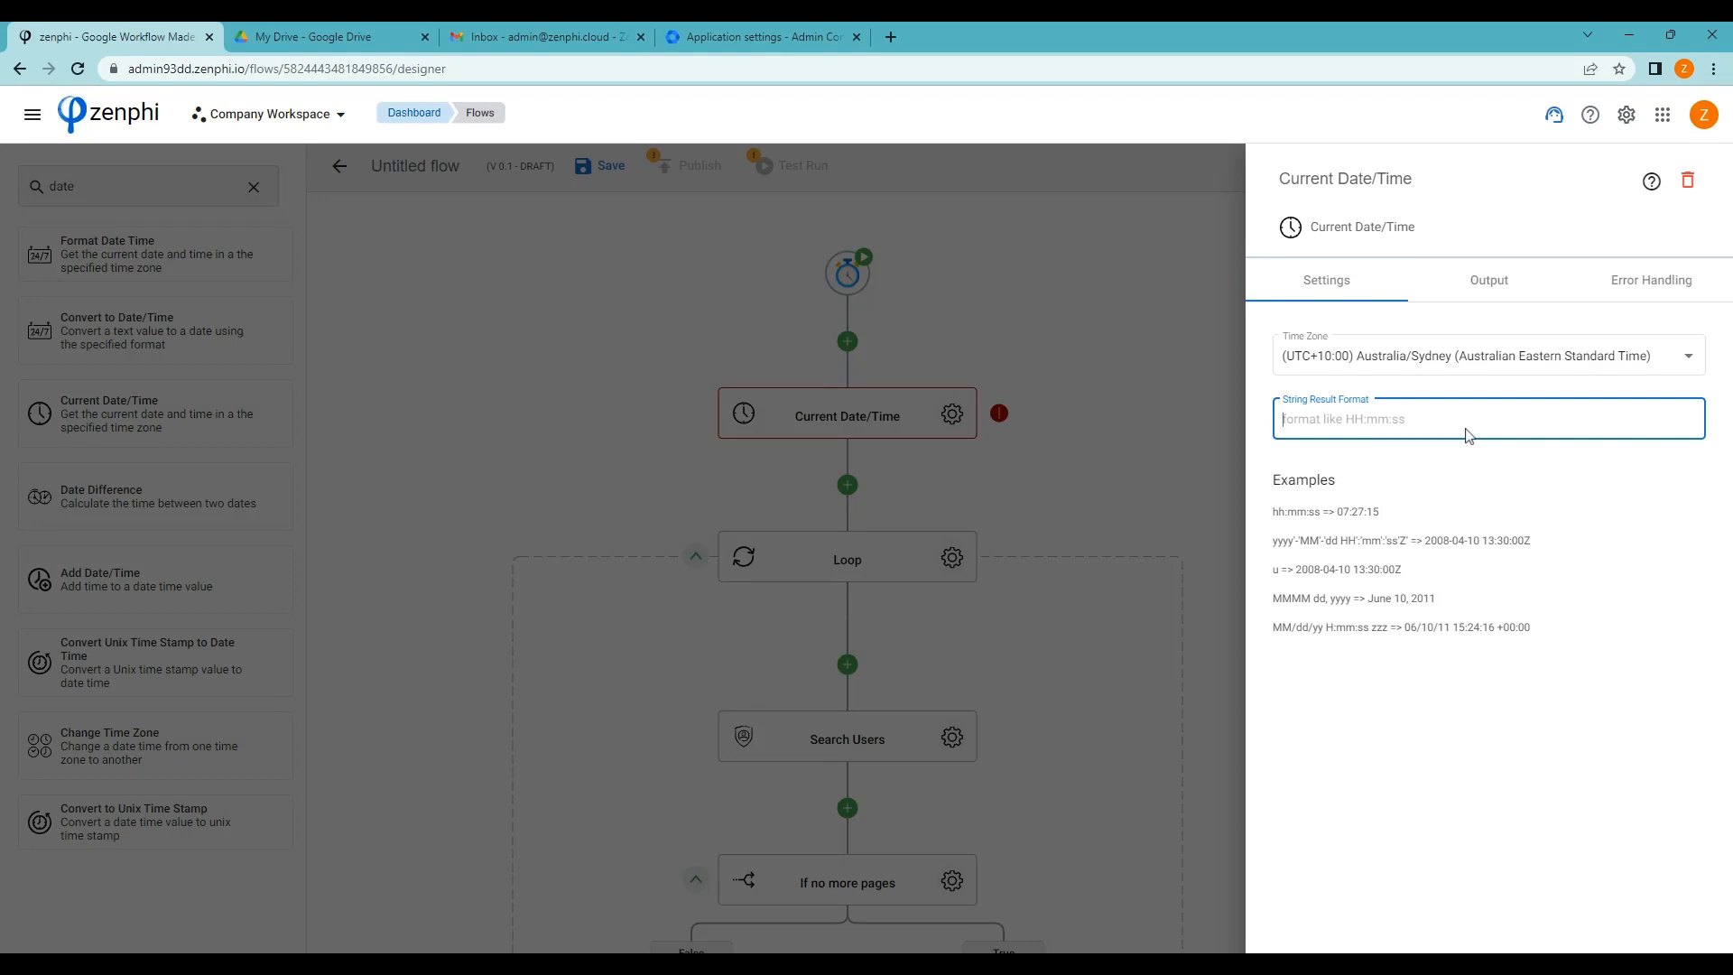
pyautogui.write('yyyy-MM-dd')
pyautogui.click(1085, 468)
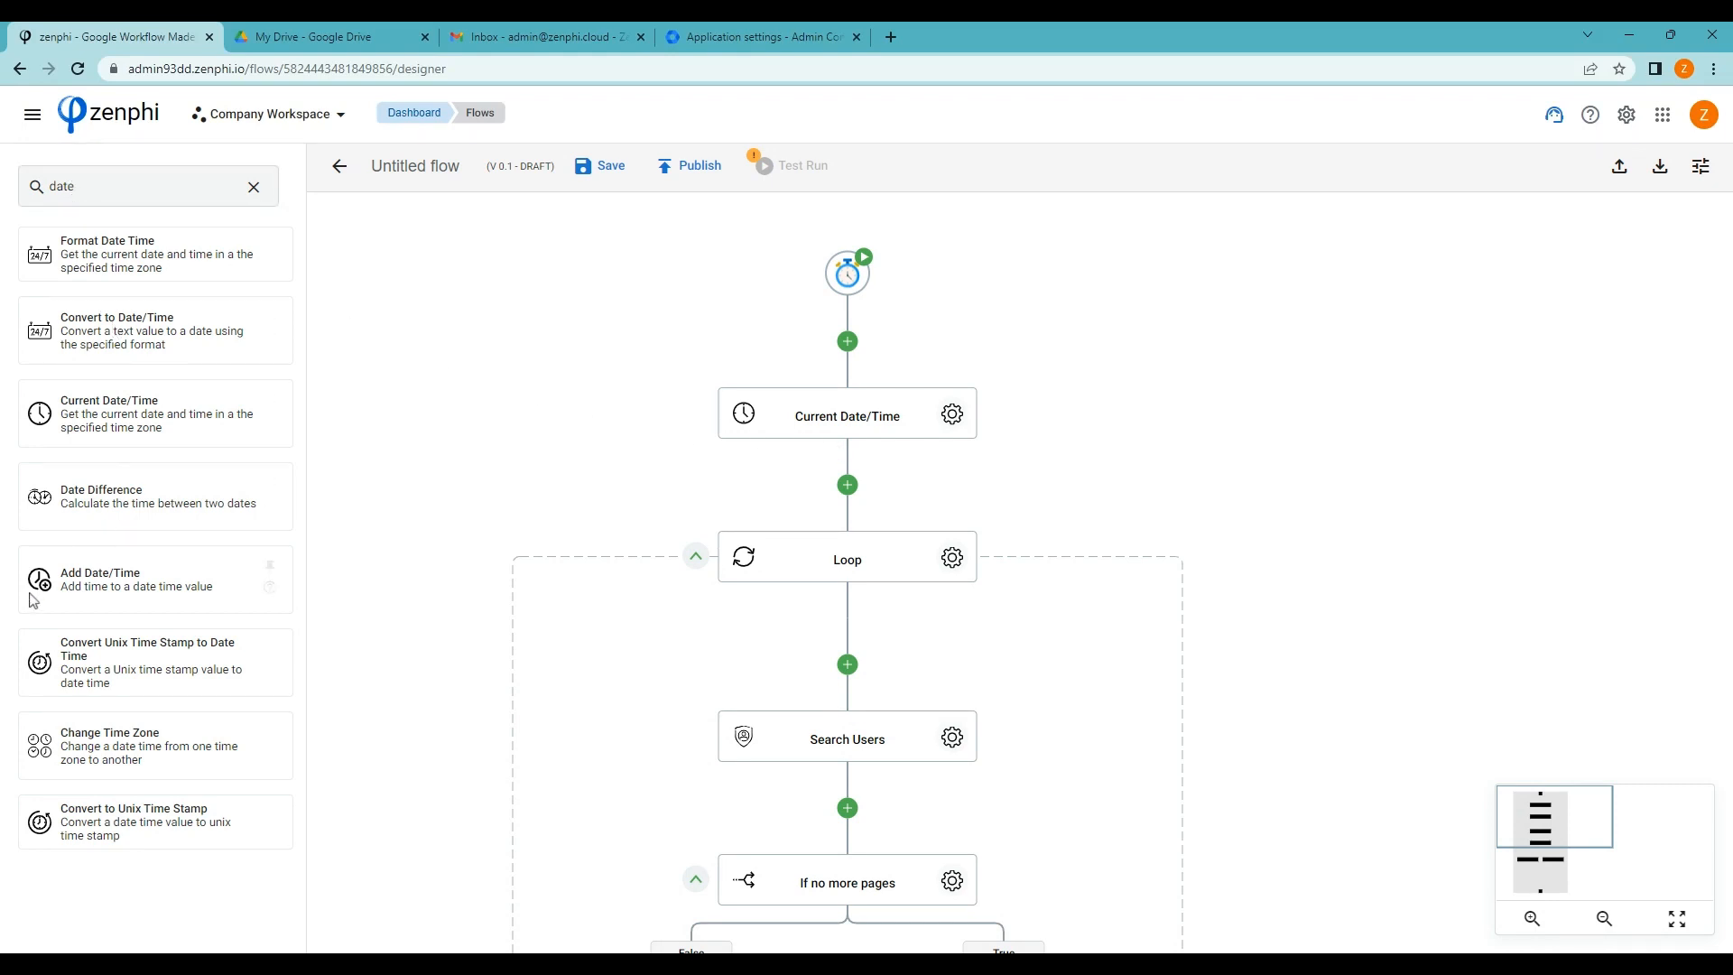
pyautogui.moveTo(41, 585); pyautogui.dragTo(853, 492)
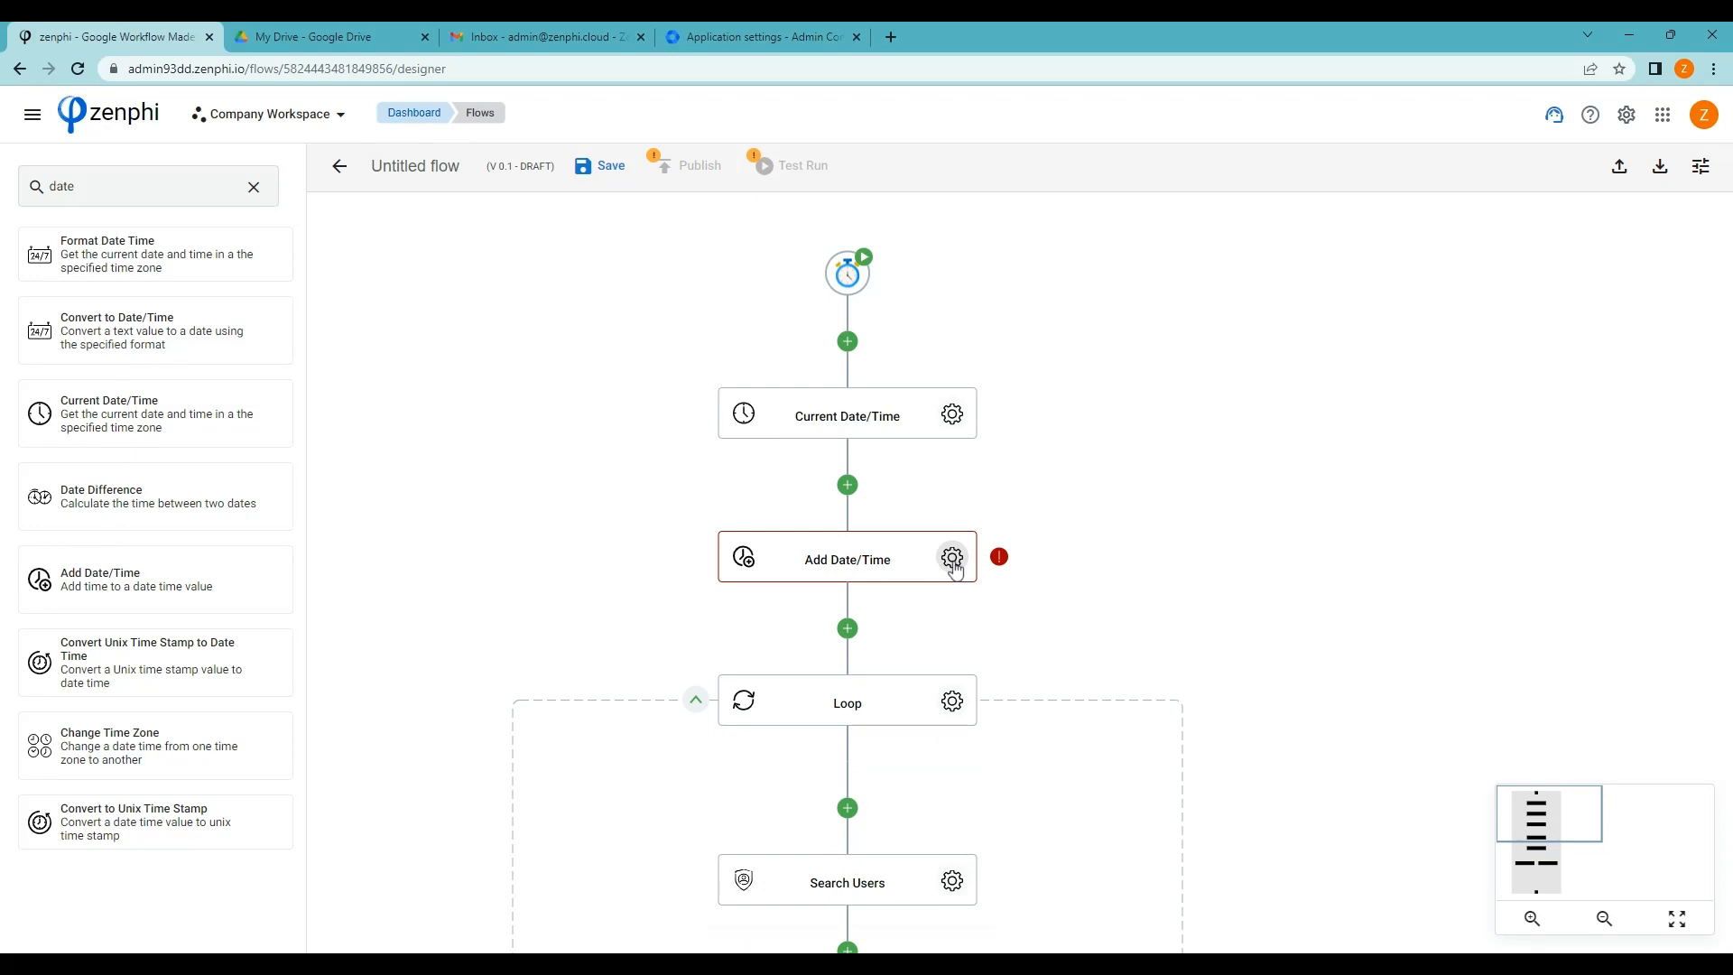
# Base Add Date/Time on Current Date/Time's Result and subtract 60 days
pyautogui.click(952, 559)
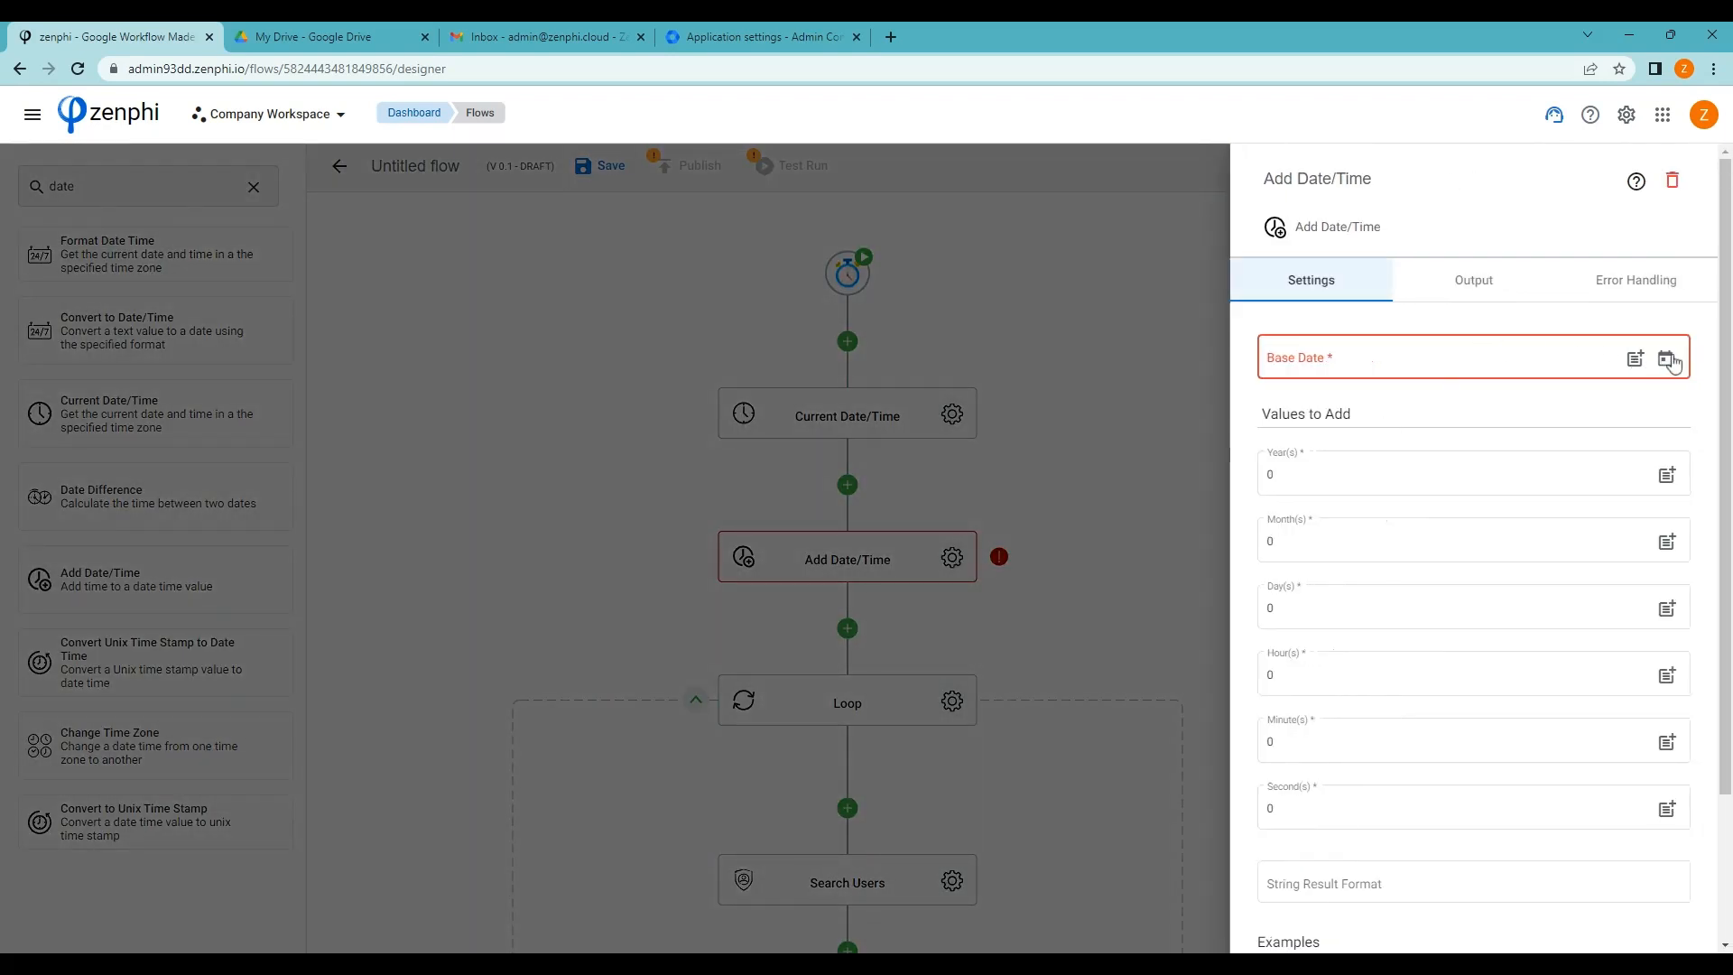
pyautogui.click(1635, 359)
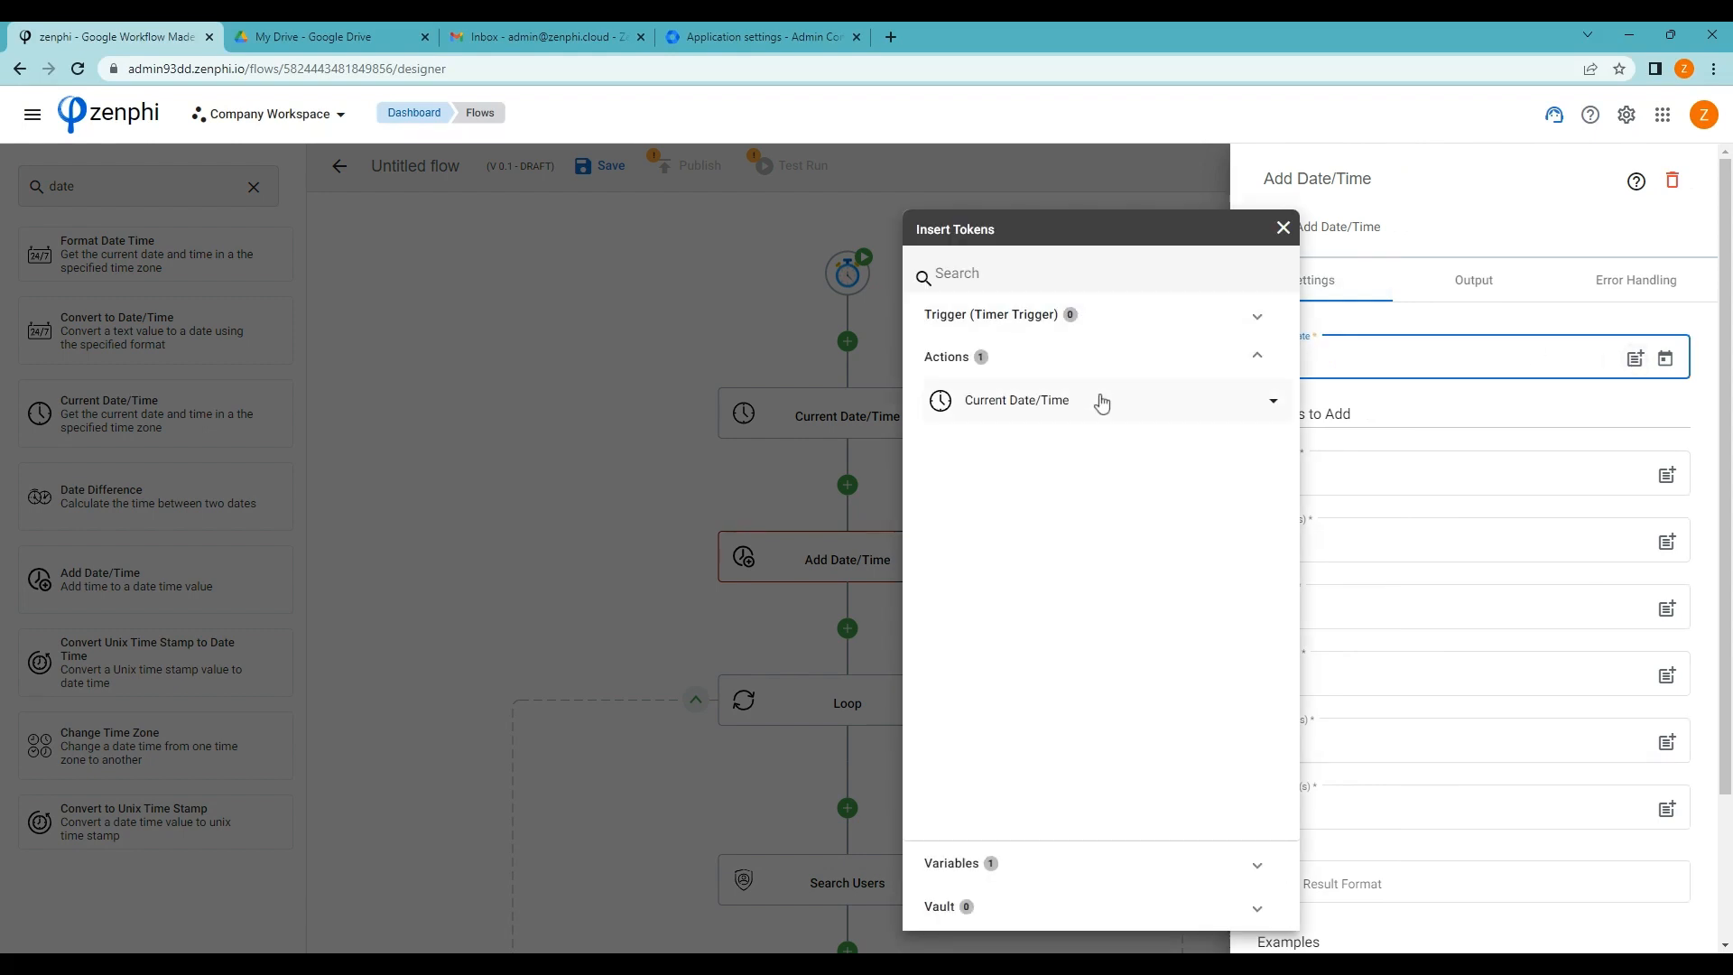
pyautogui.click(1101, 402)
pyautogui.click(1273, 444)
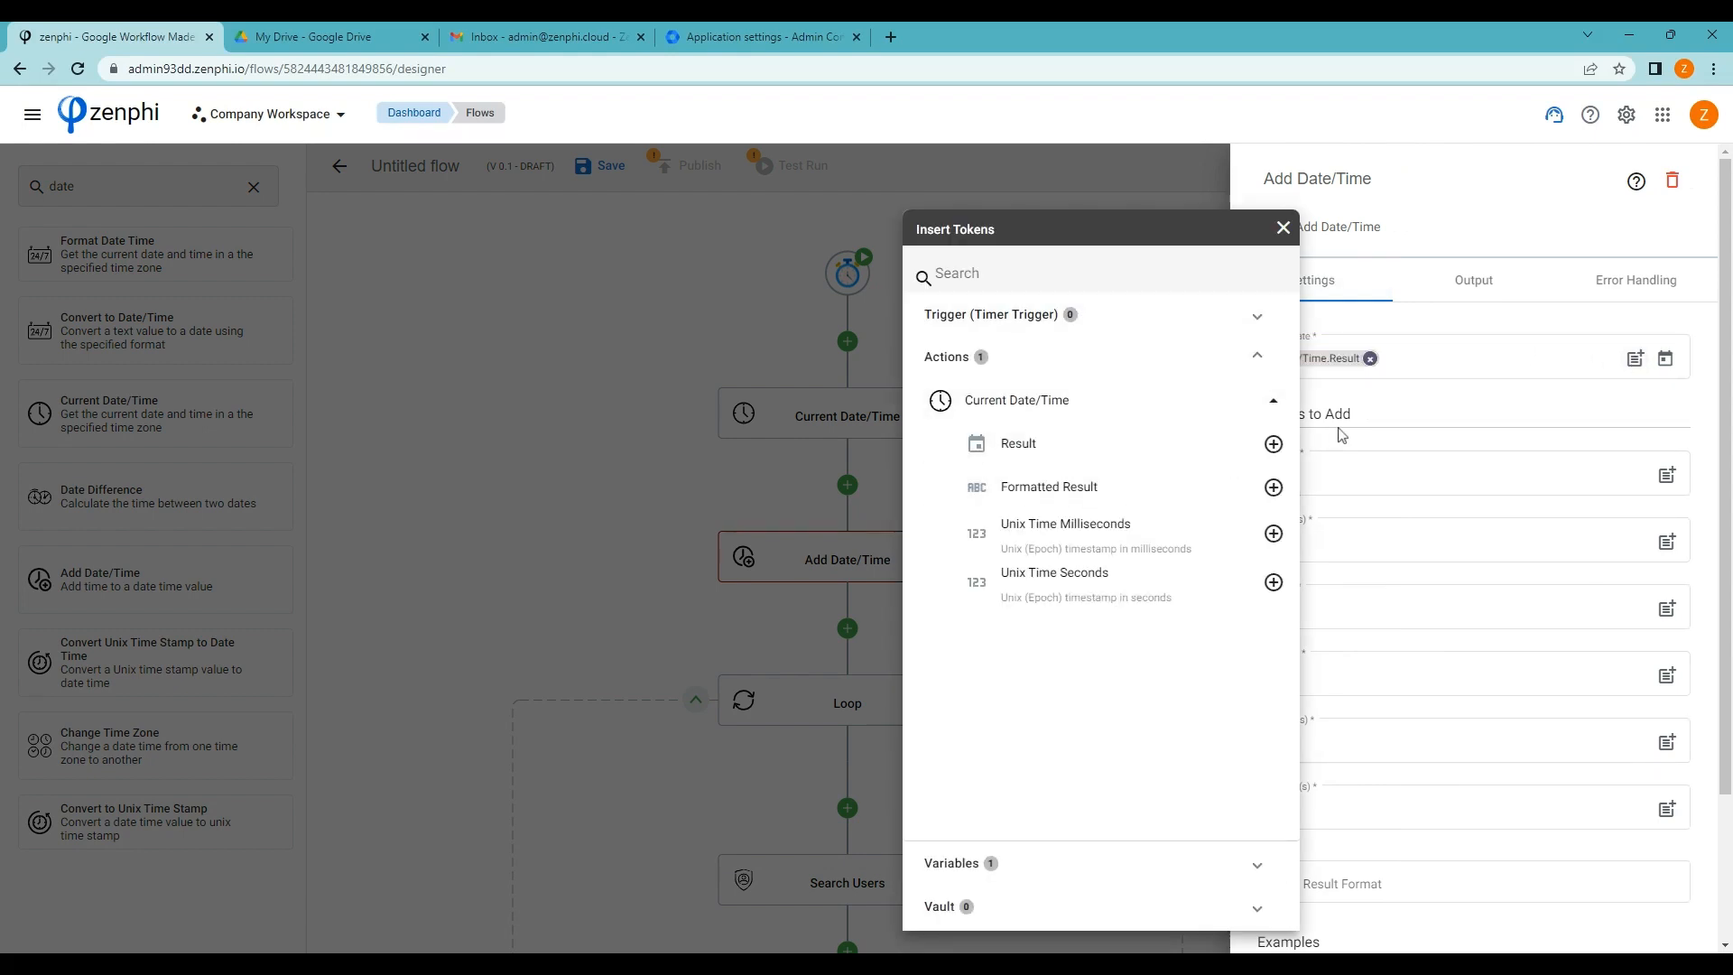
pyautogui.click(1448, 413)
pyautogui.click(1271, 612)
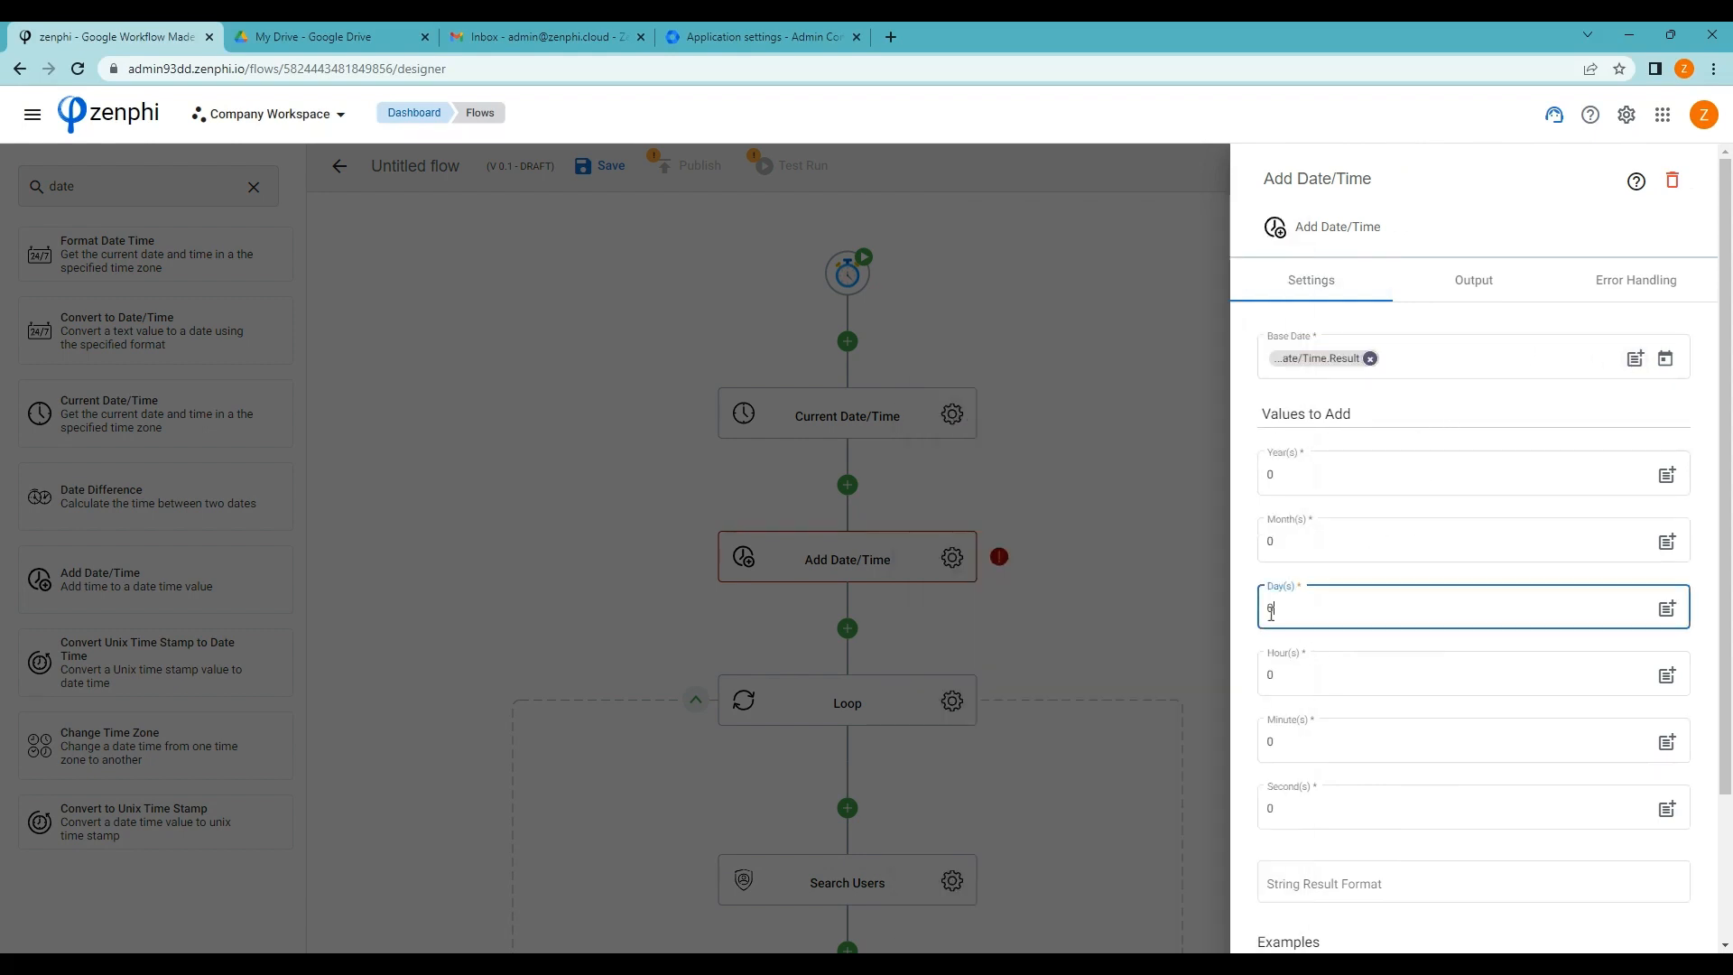
pyautogui.doubleClick(1271, 612)
pyautogui.click(1117, 599)
pyautogui.scroll(-3, 1116, 591)
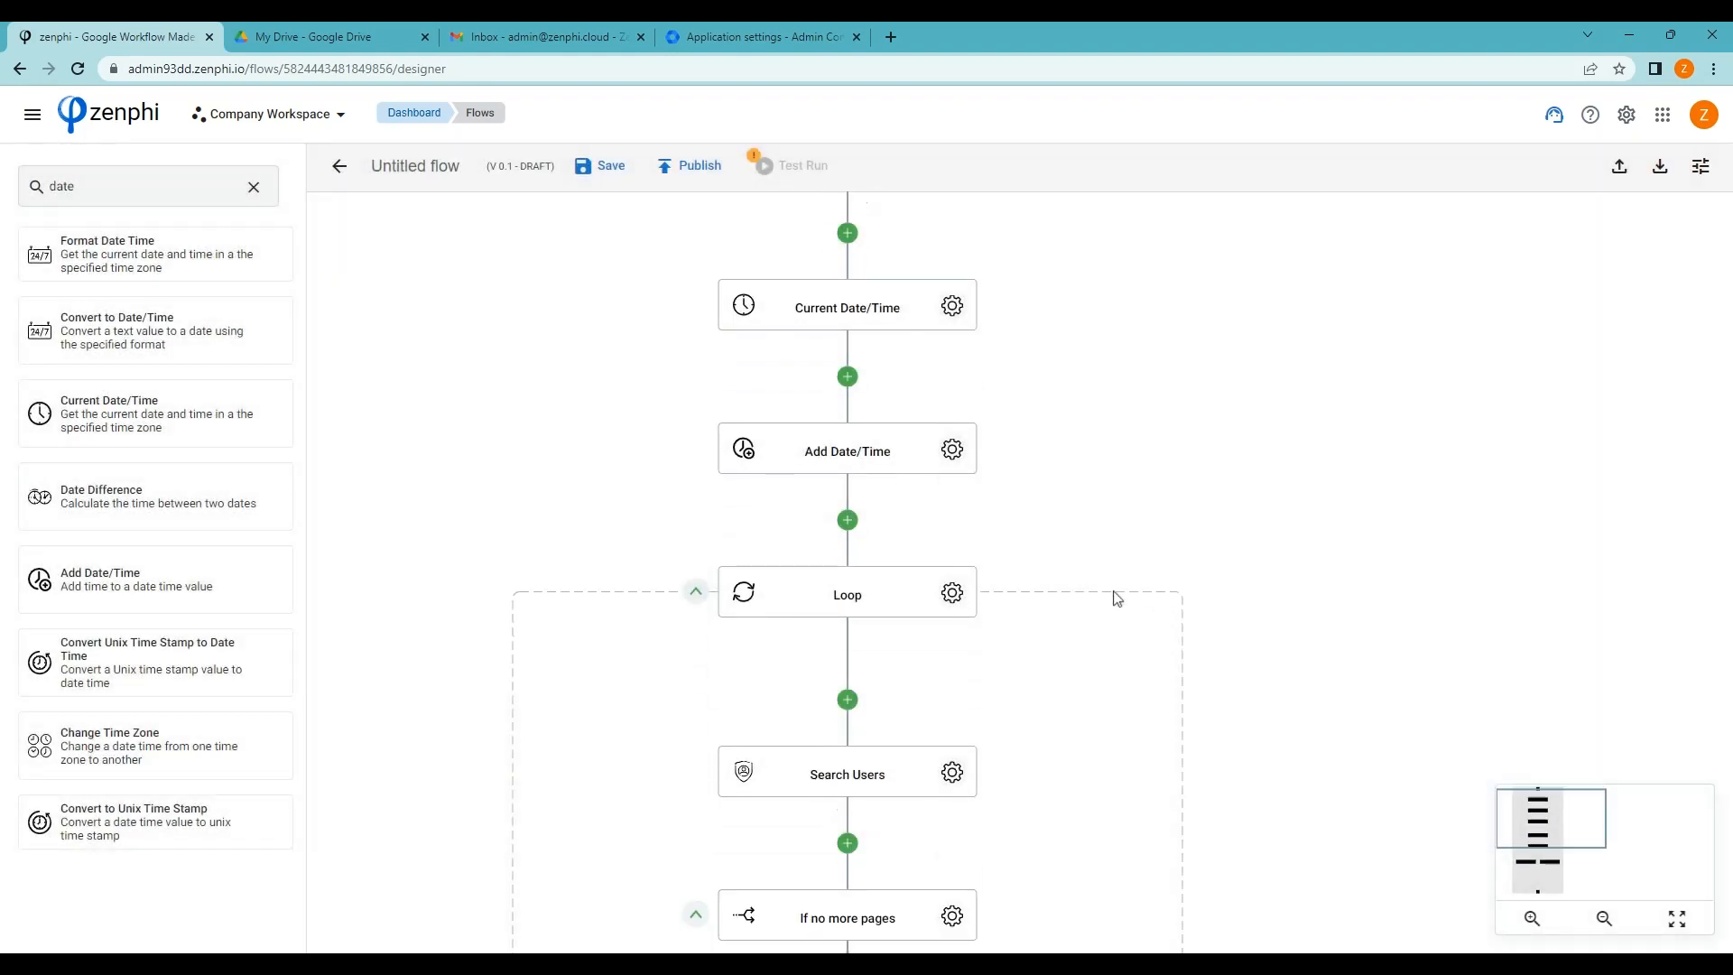
pyautogui.scroll(-2, 1116, 586)
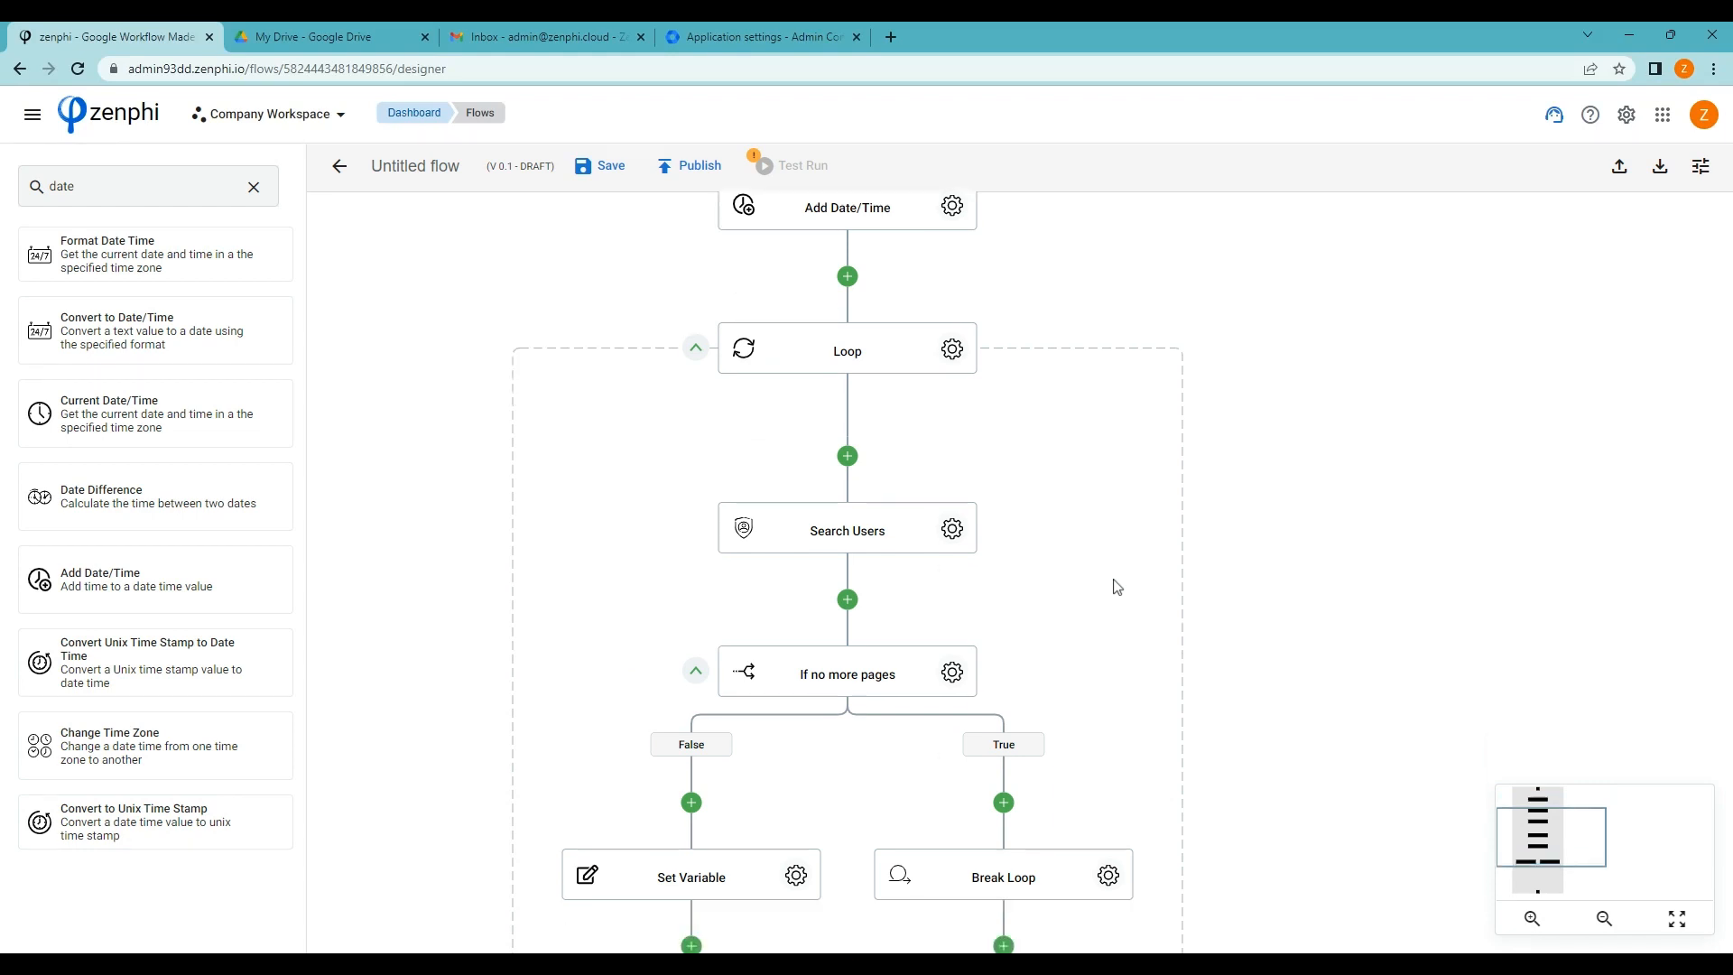
pyautogui.scroll(-1, 1116, 587)
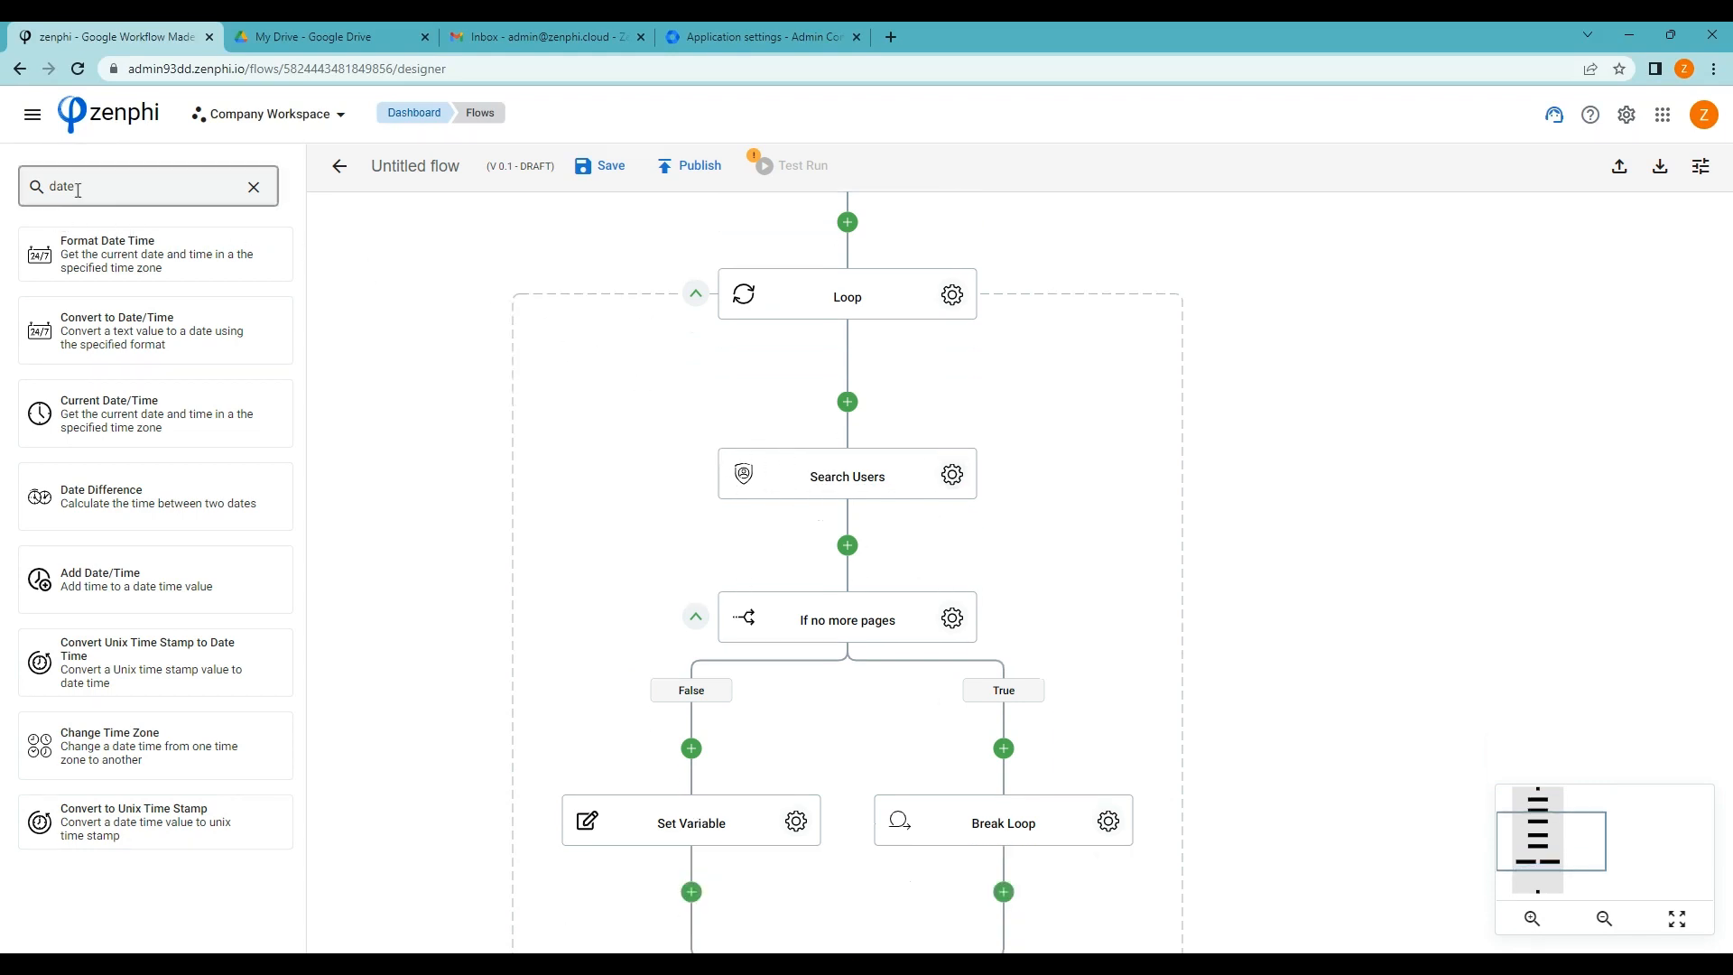
# Add a Query collection step below Search Users, using Search Users' Users as the collection
pyautogui.moveTo(79, 189); pyautogui.dragTo(19, 189)
pyautogui.write('qu')
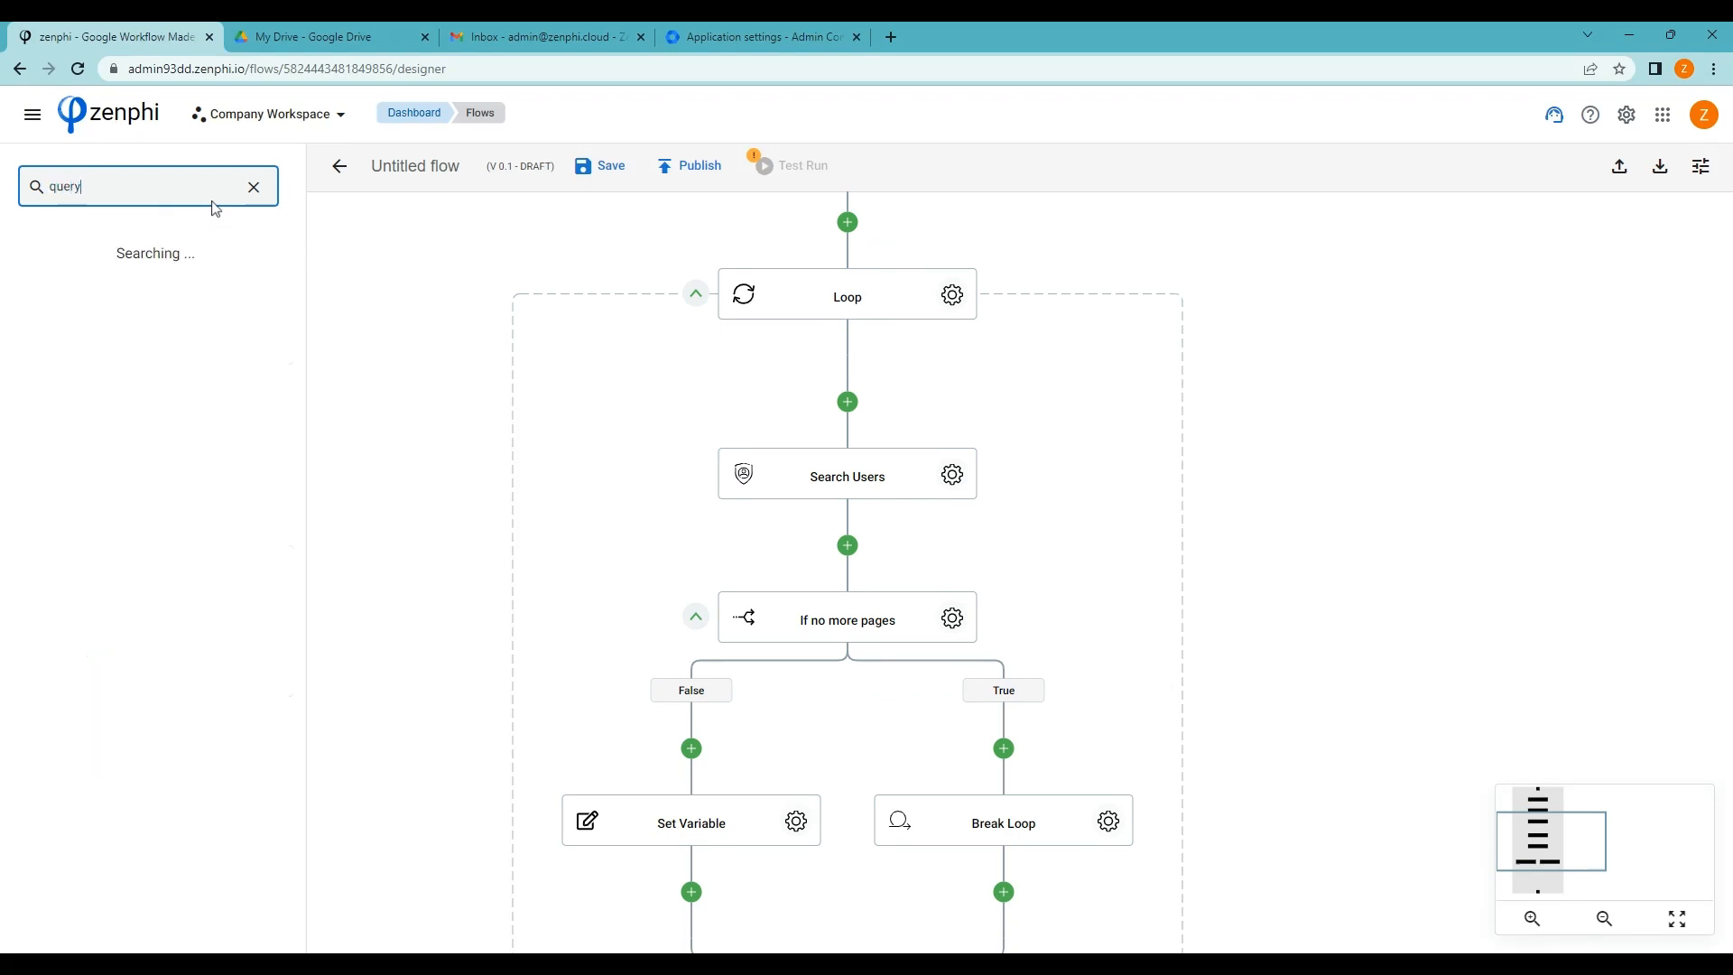
pyautogui.write('ery')
pyautogui.moveTo(45, 246); pyautogui.dragTo(849, 549)
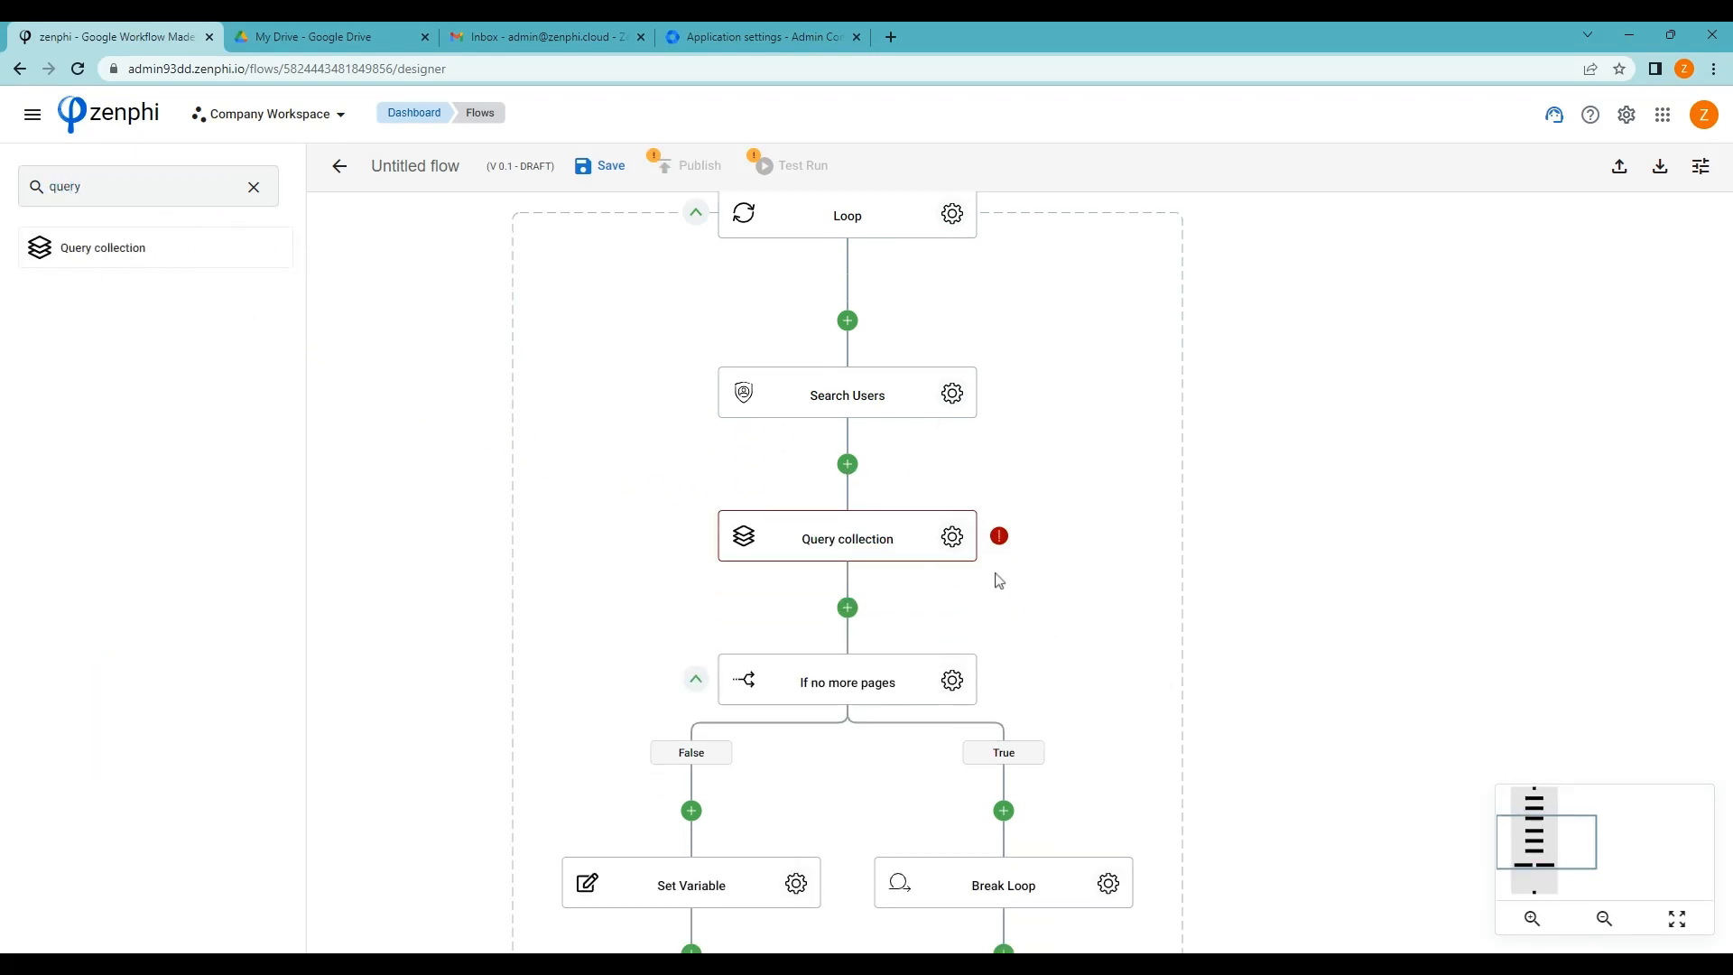
pyautogui.click(951, 538)
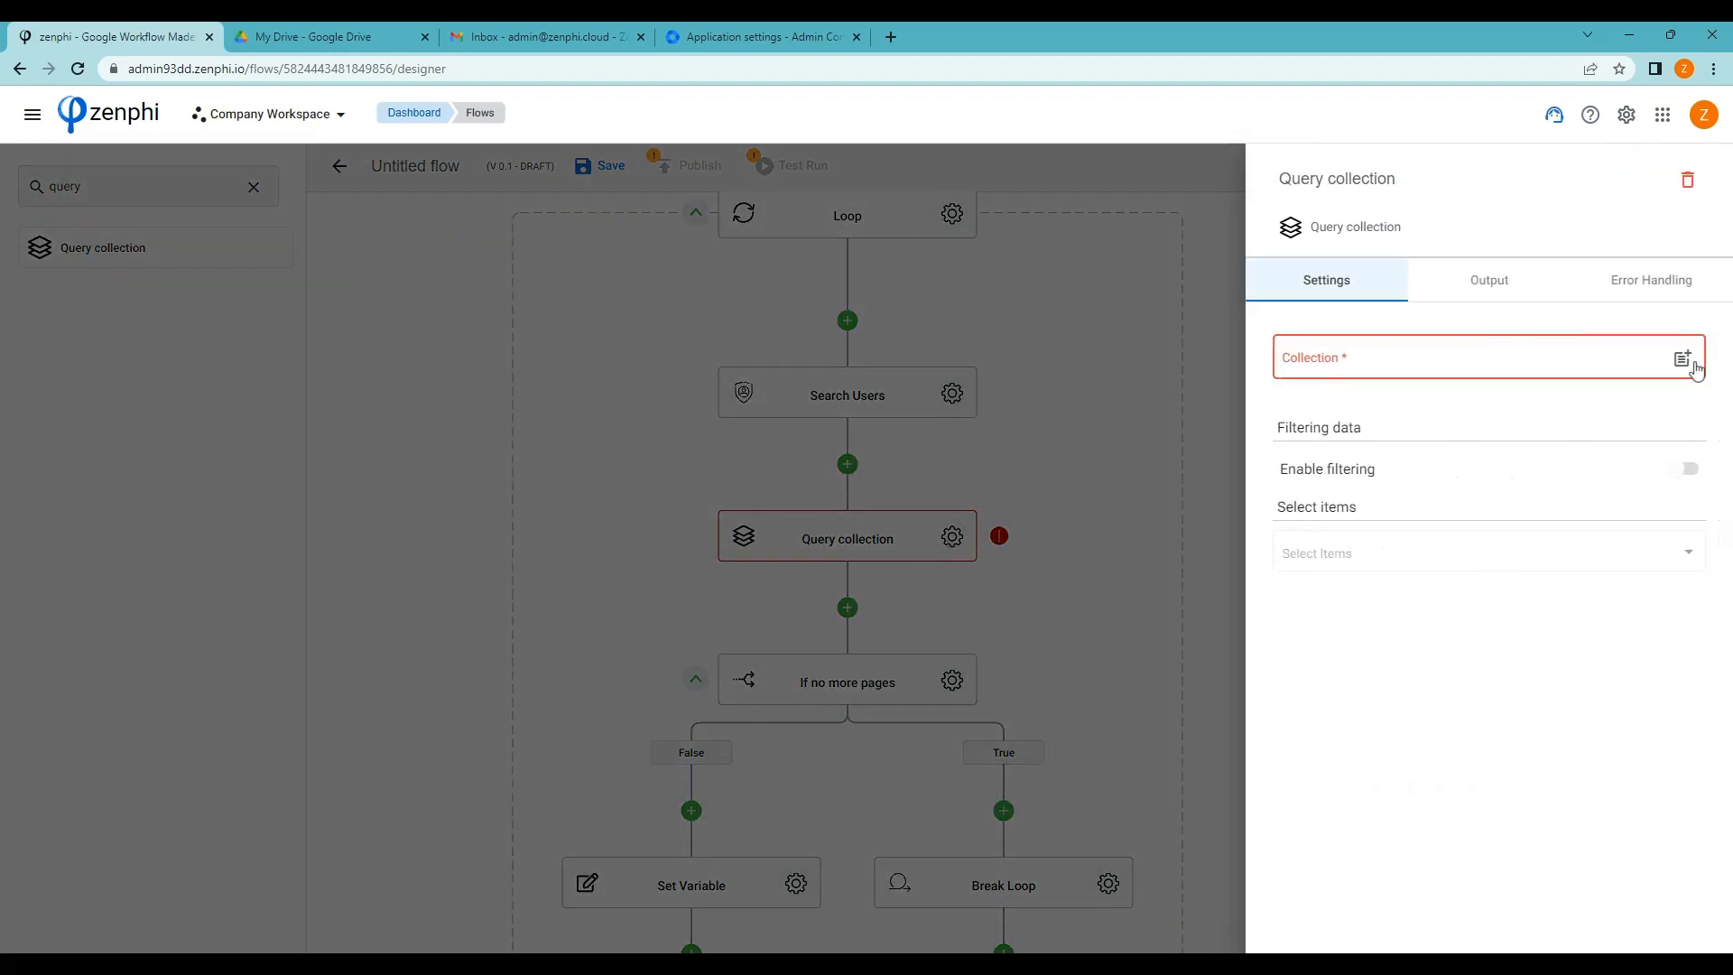
pyautogui.click(1695, 365)
pyautogui.click(1178, 412)
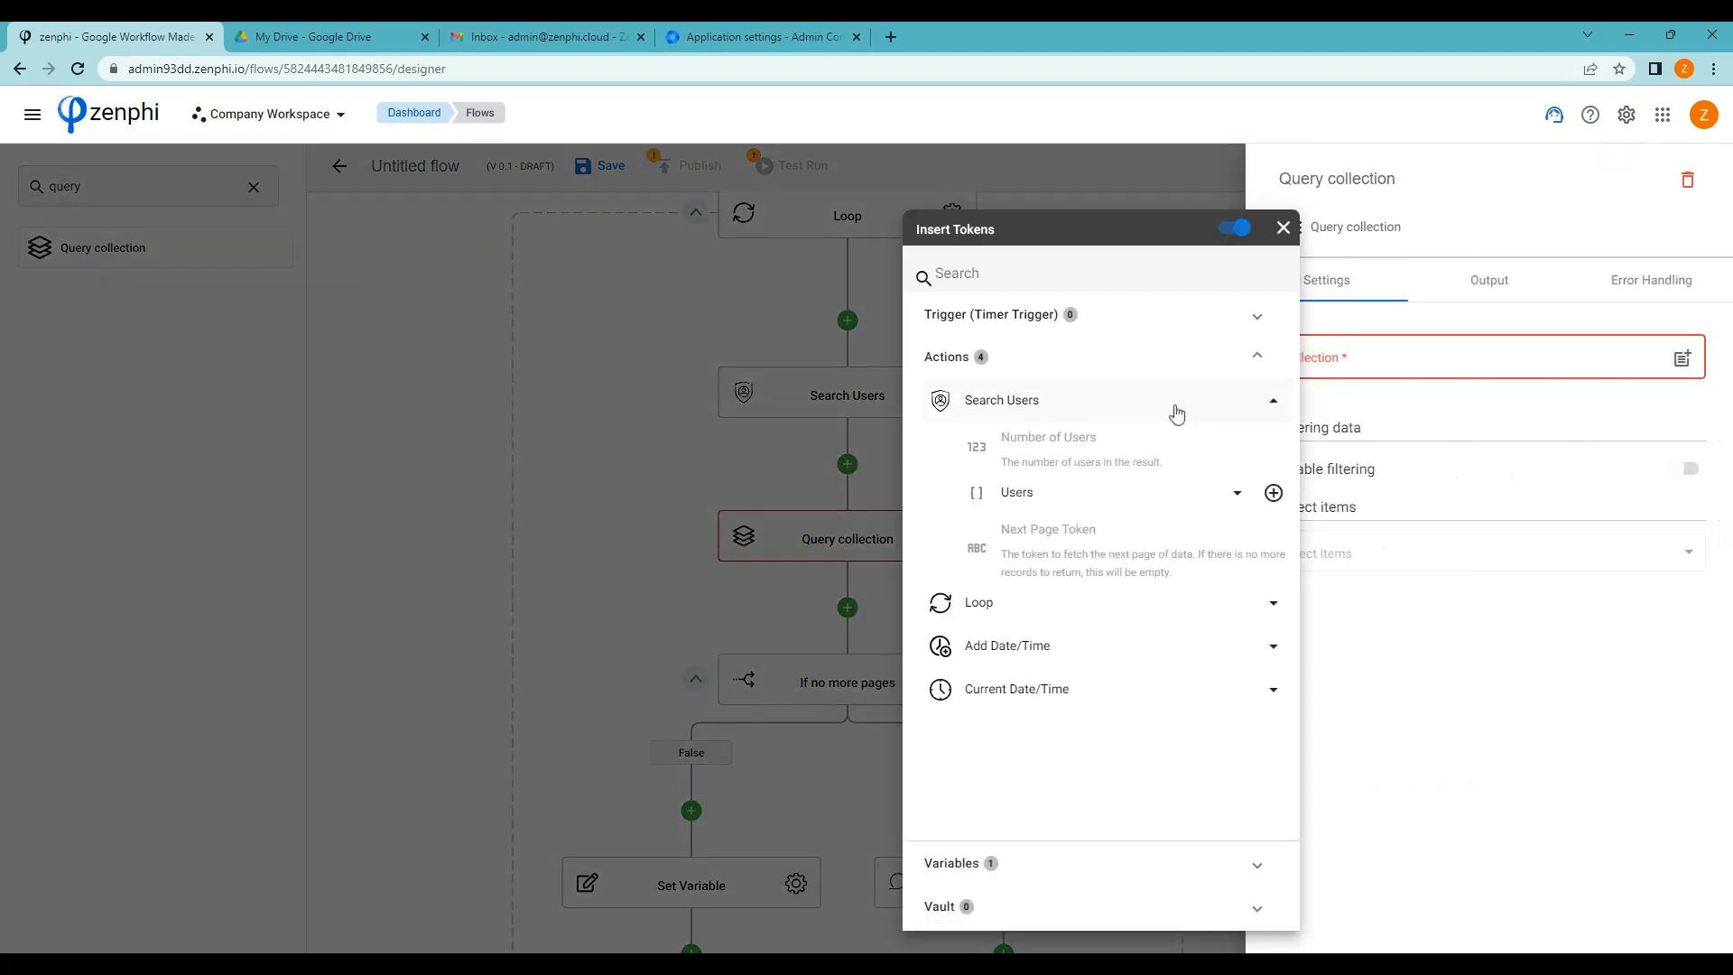
pyautogui.click(1273, 492)
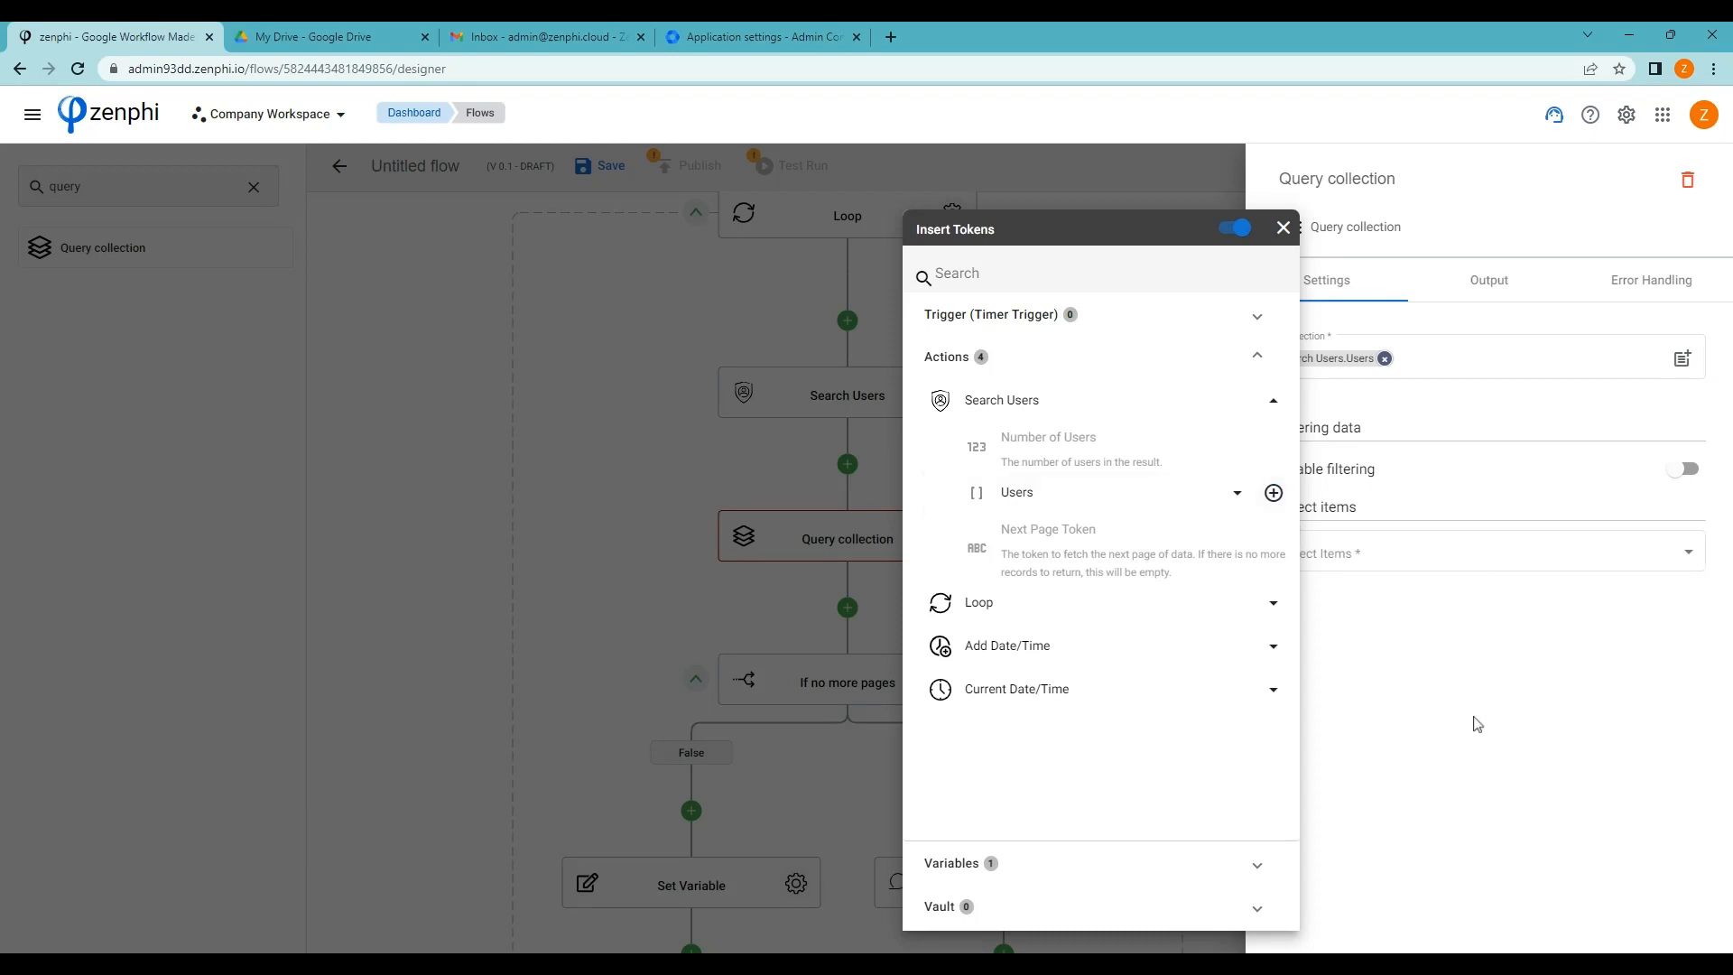
pyautogui.click(1506, 656)
# Filter users where Last Login Time is less than the Add Date/Time Result
pyautogui.click(1681, 469)
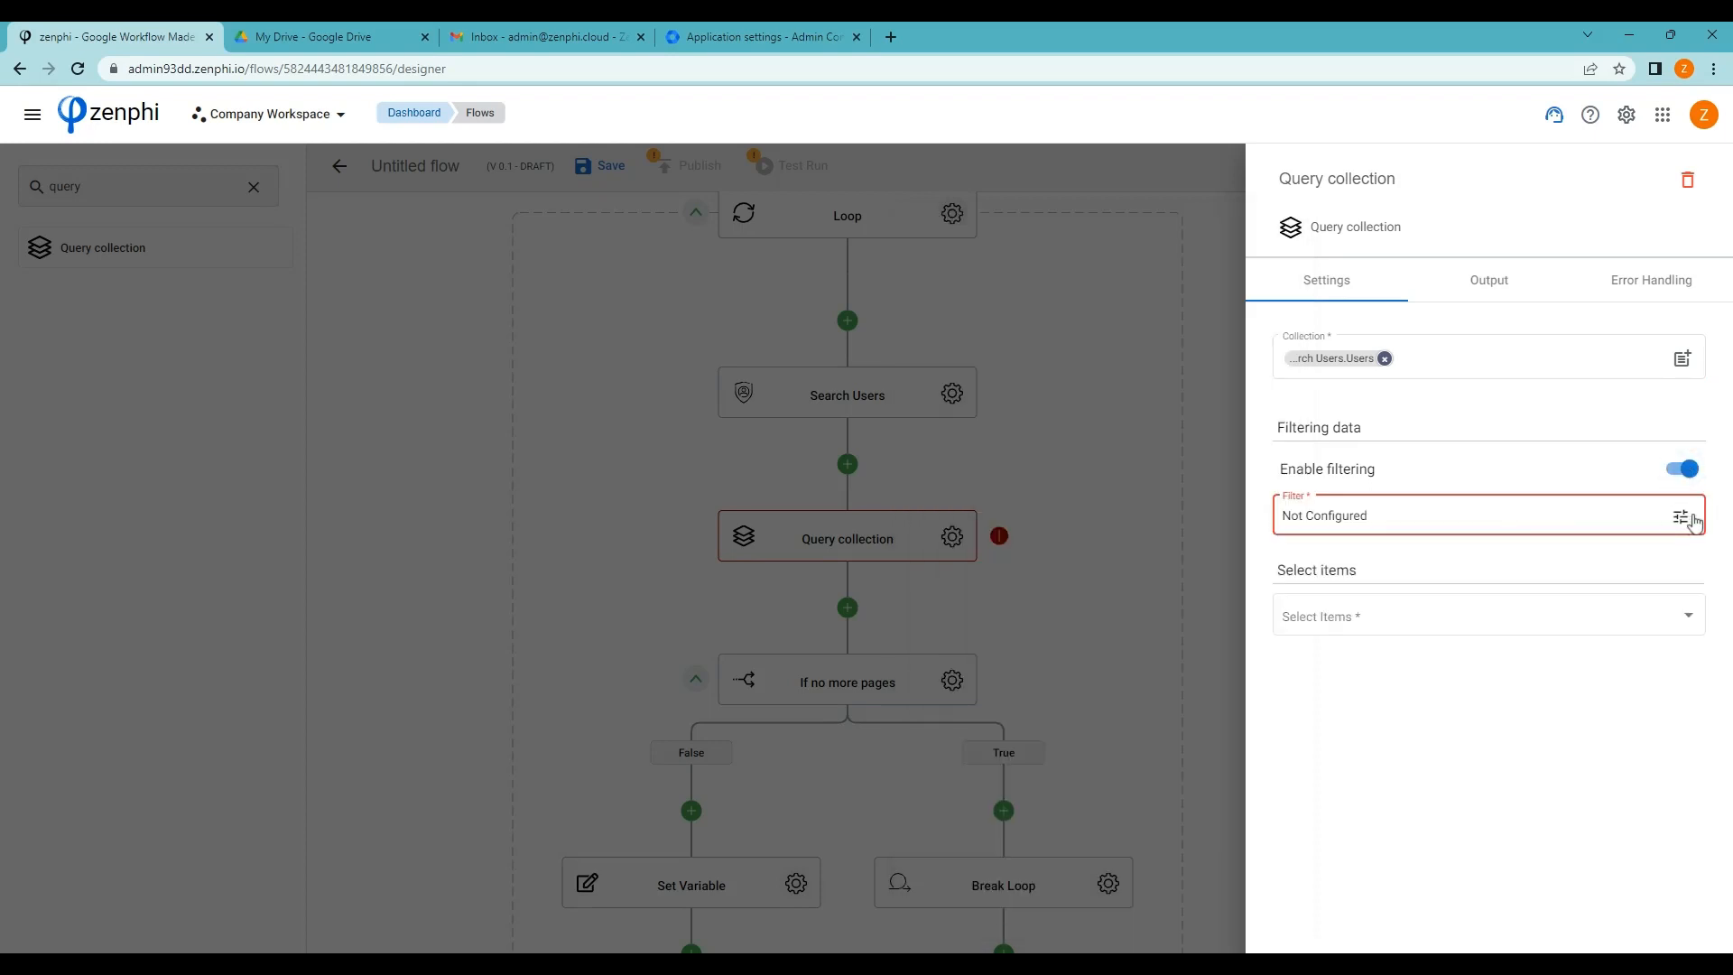
pyautogui.click(1681, 517)
pyautogui.click(744, 291)
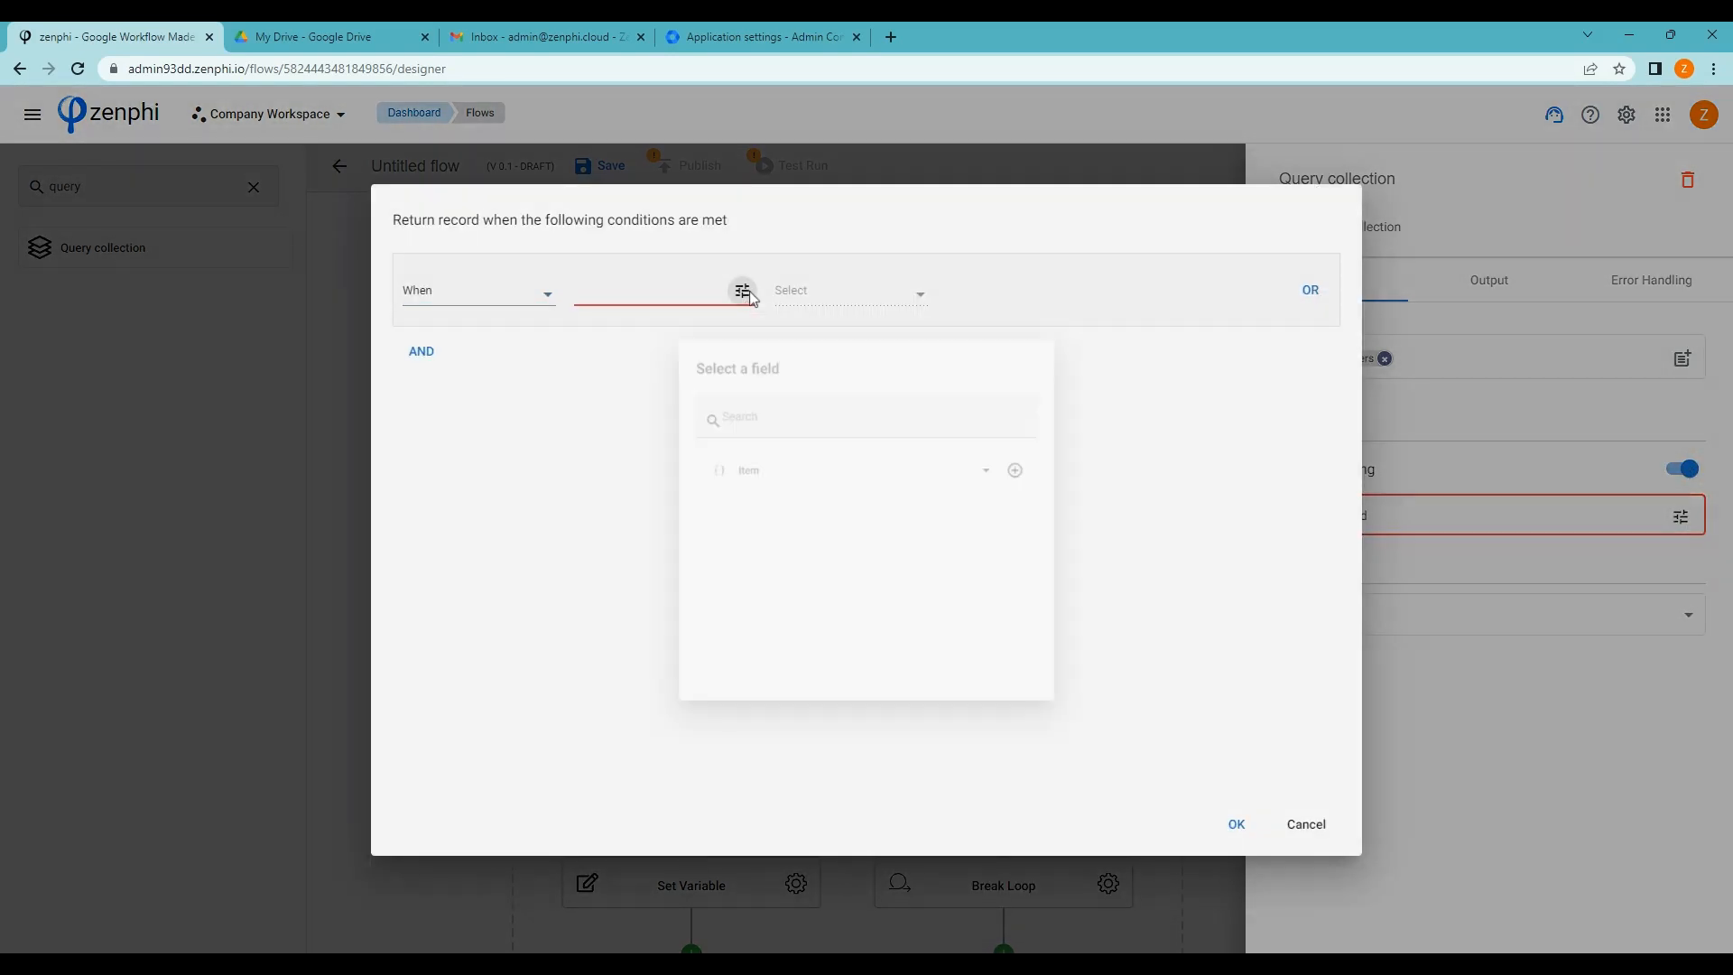
pyautogui.click(992, 468)
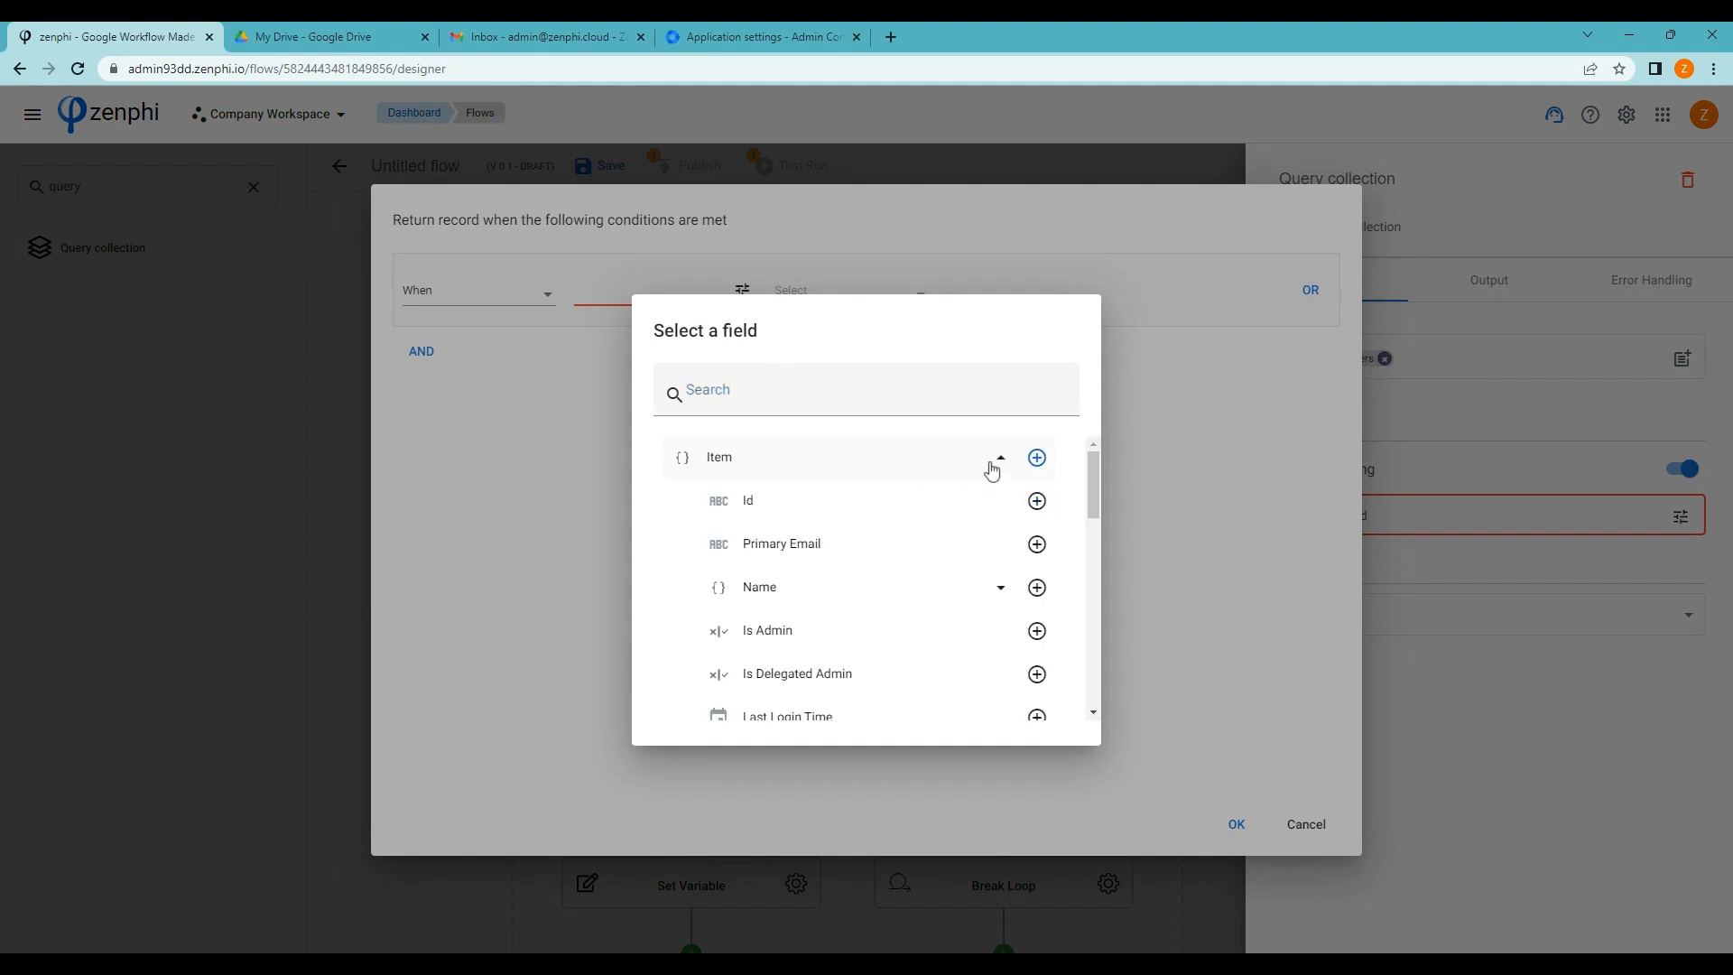
pyautogui.scroll(-3, 979, 586)
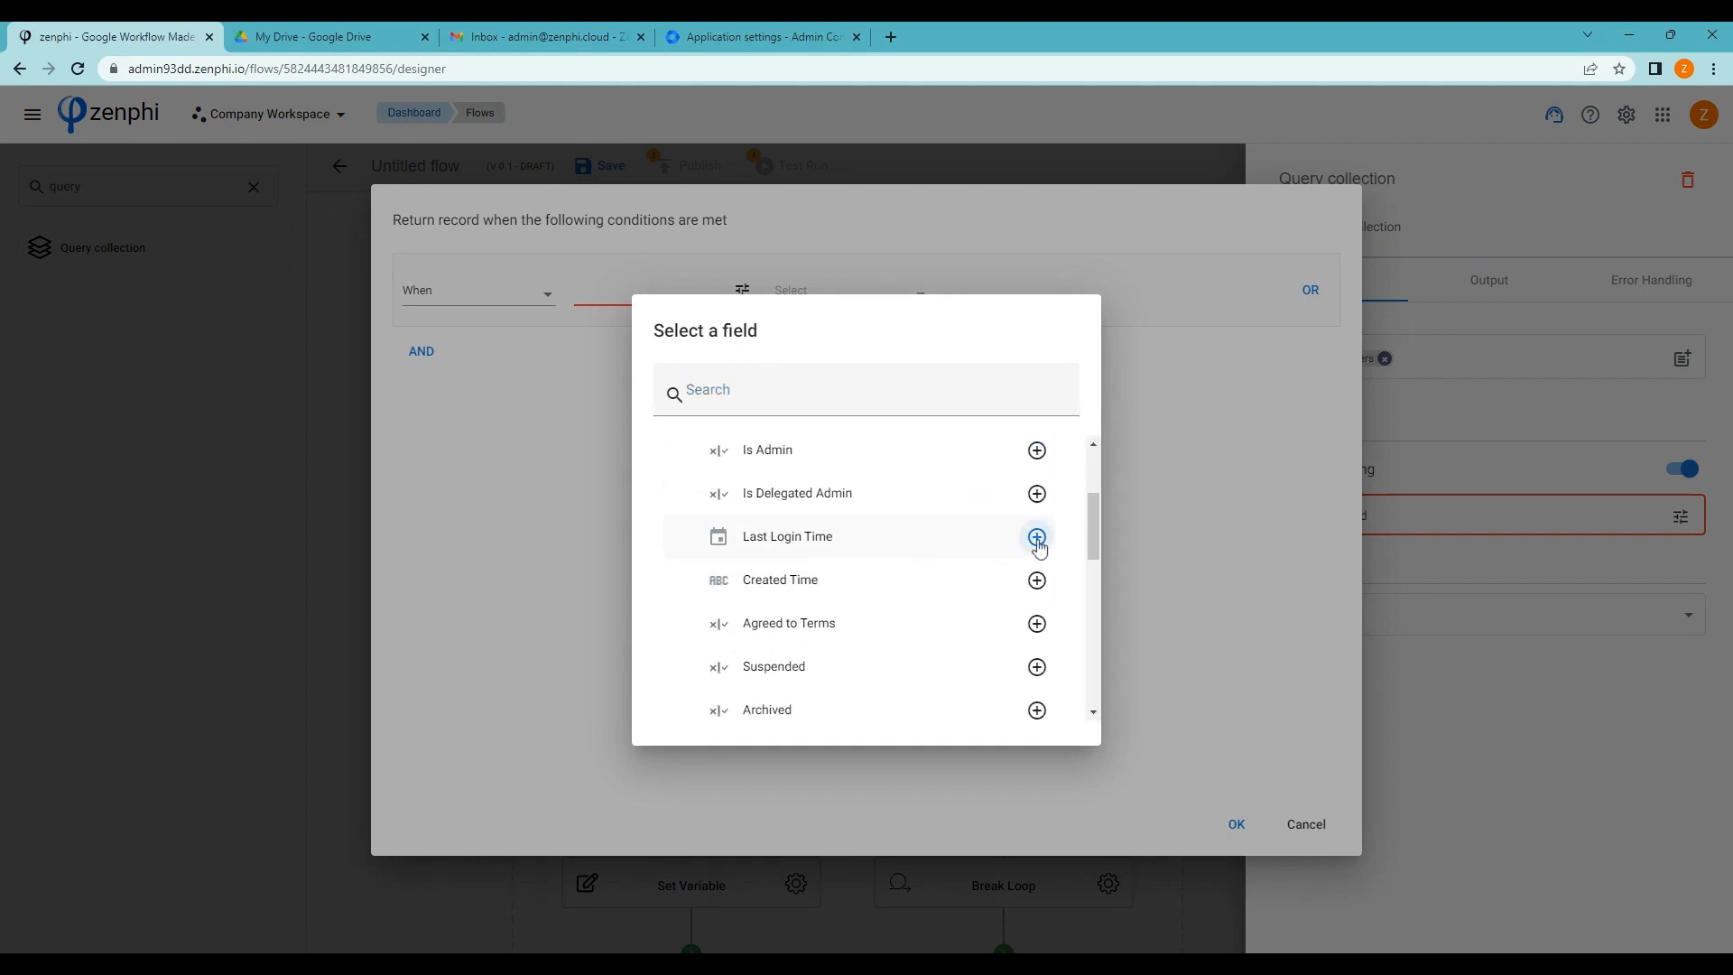
pyautogui.click(1037, 538)
pyautogui.click(840, 287)
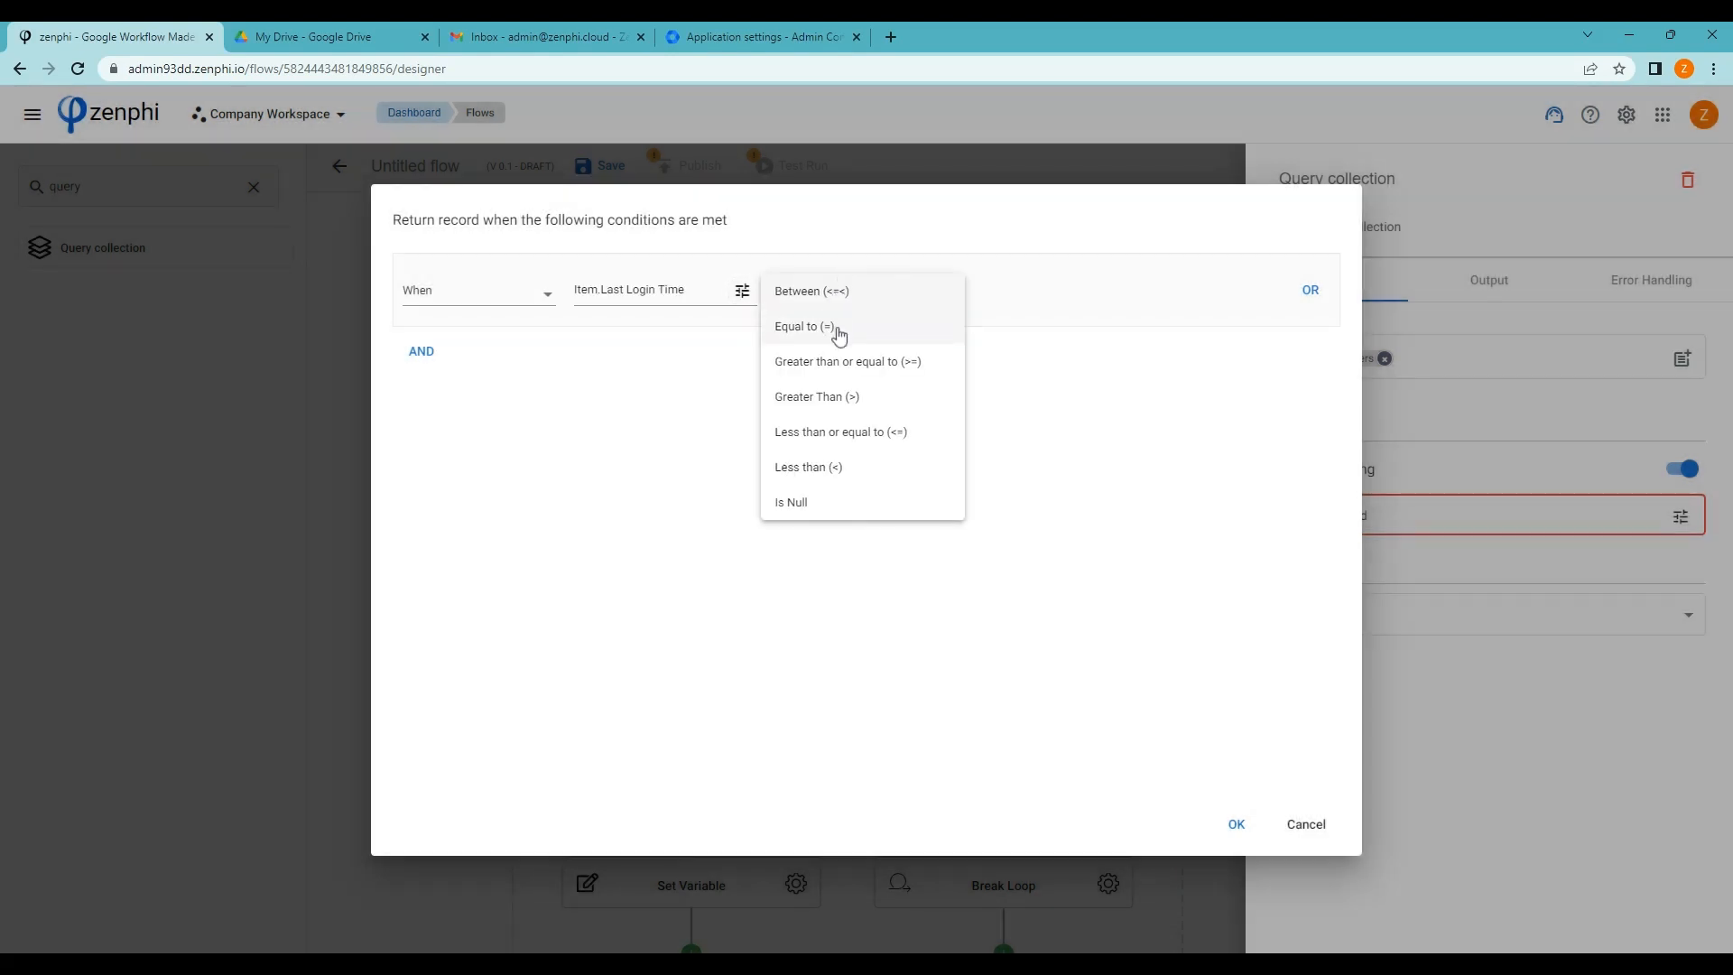
pyautogui.click(826, 468)
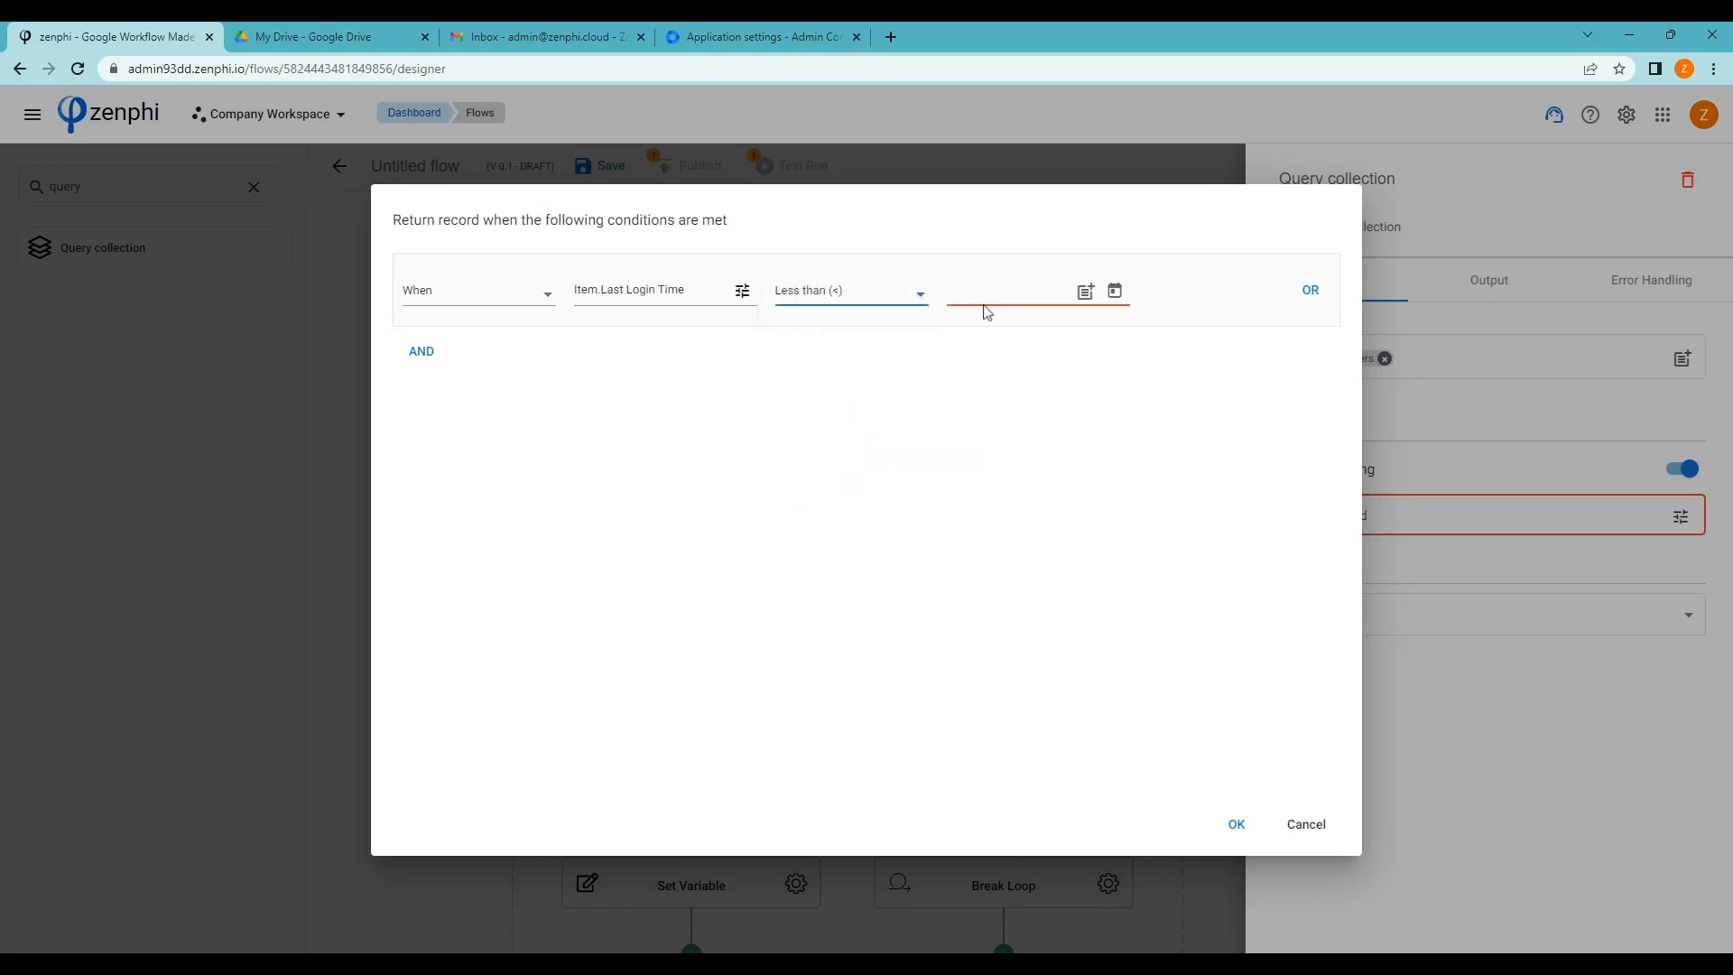
pyautogui.click(1086, 294)
pyautogui.click(1065, 497)
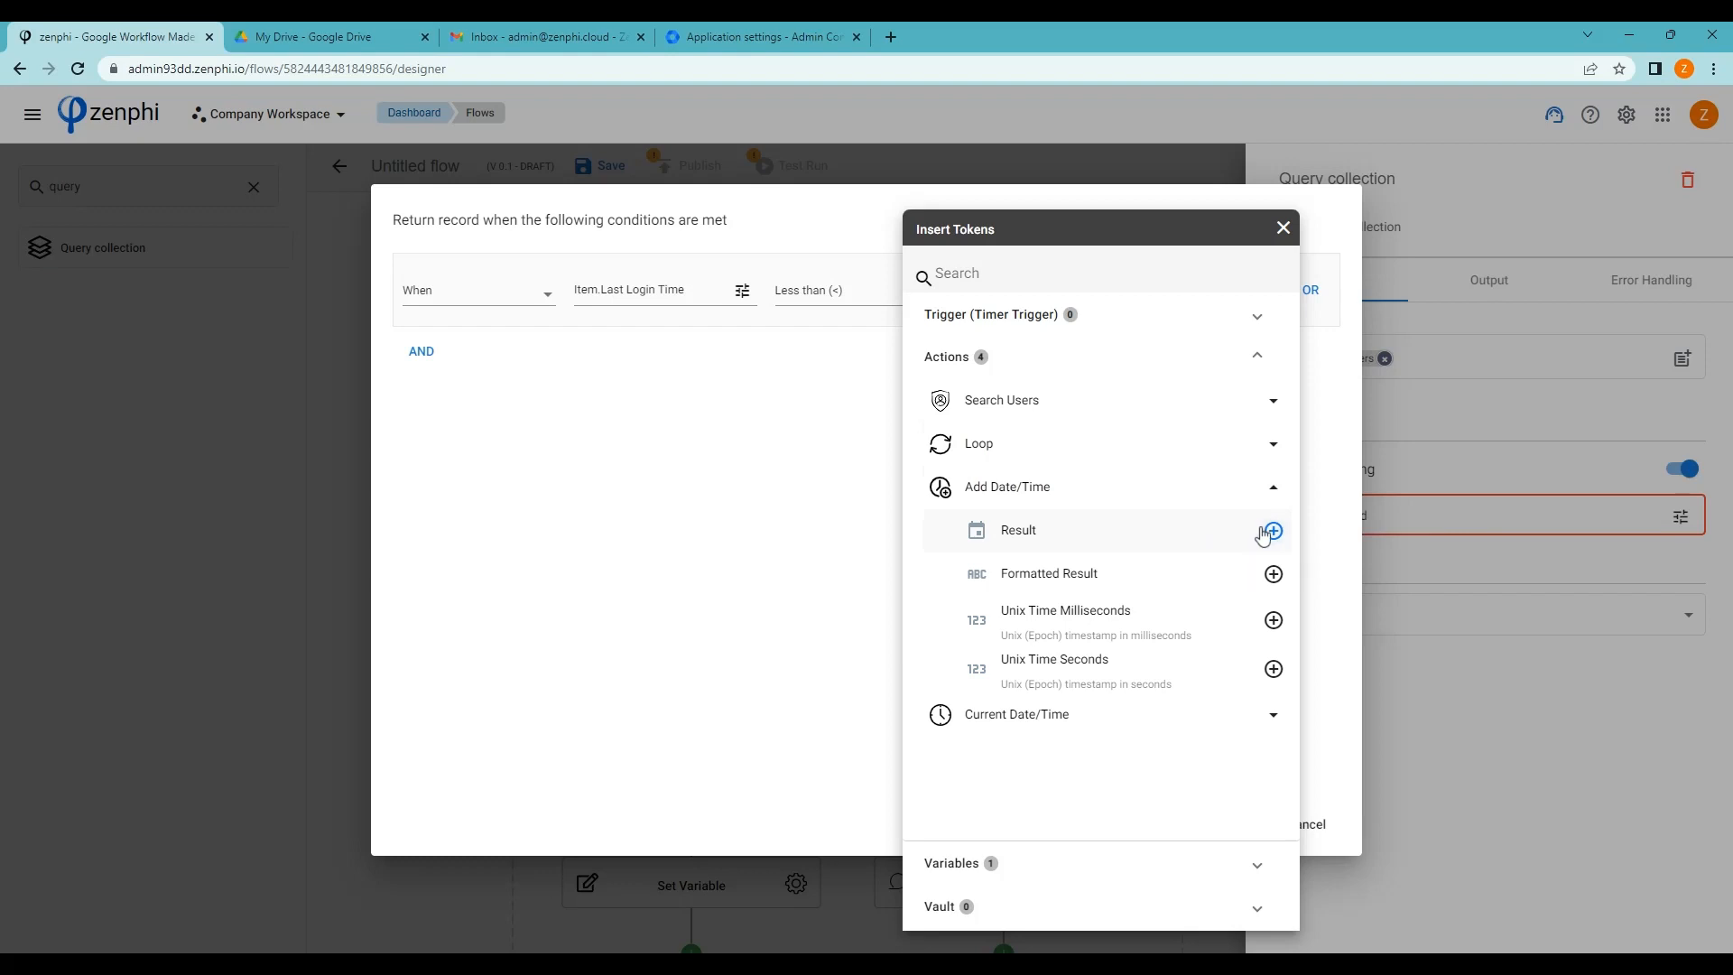
pyautogui.click(812, 581)
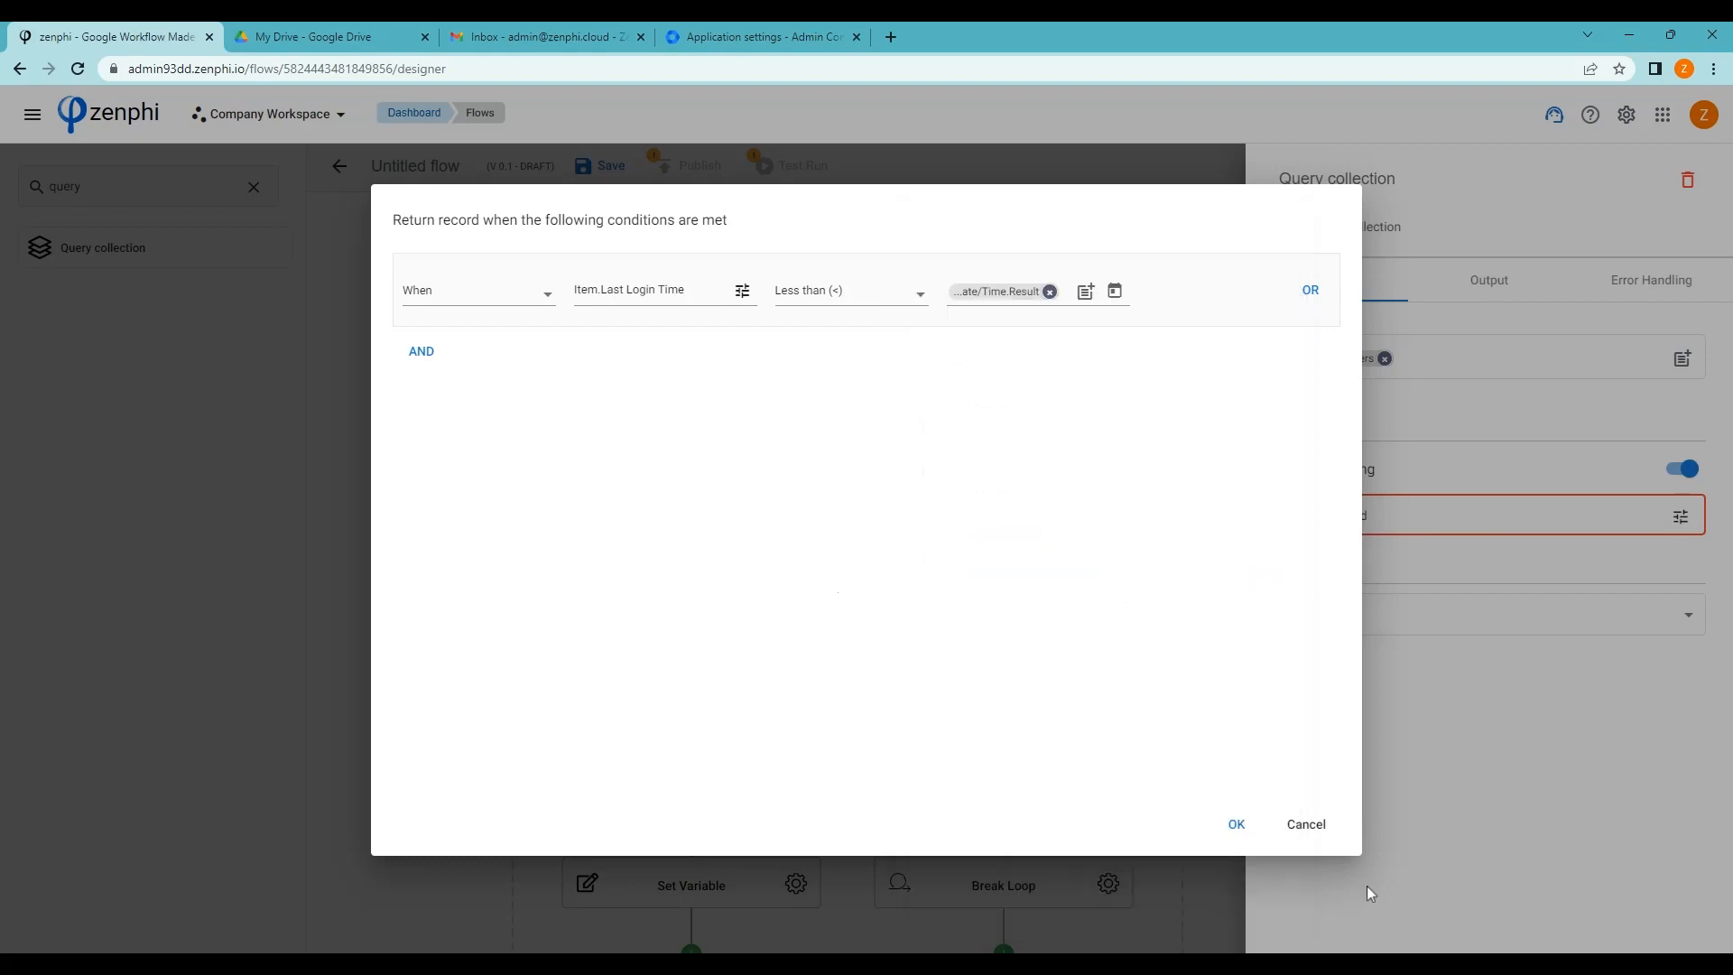
pyautogui.click(1244, 823)
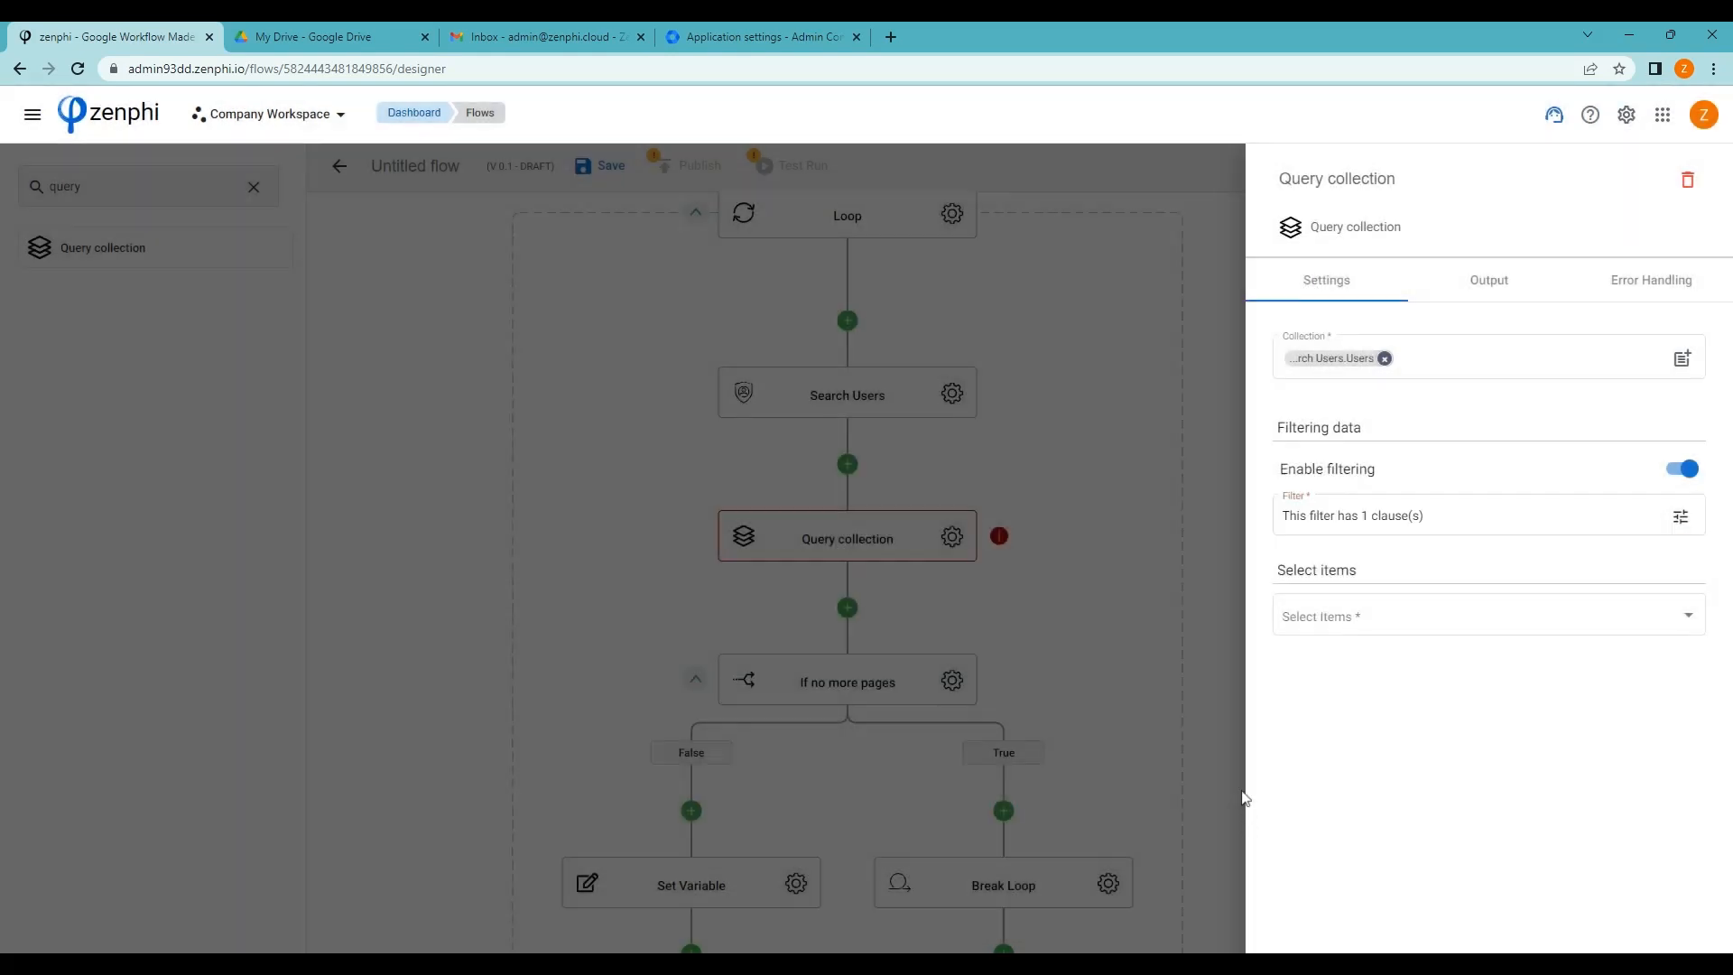
# Have the Query collection return all matching items
pyautogui.click(1410, 620)
pyautogui.click(1345, 614)
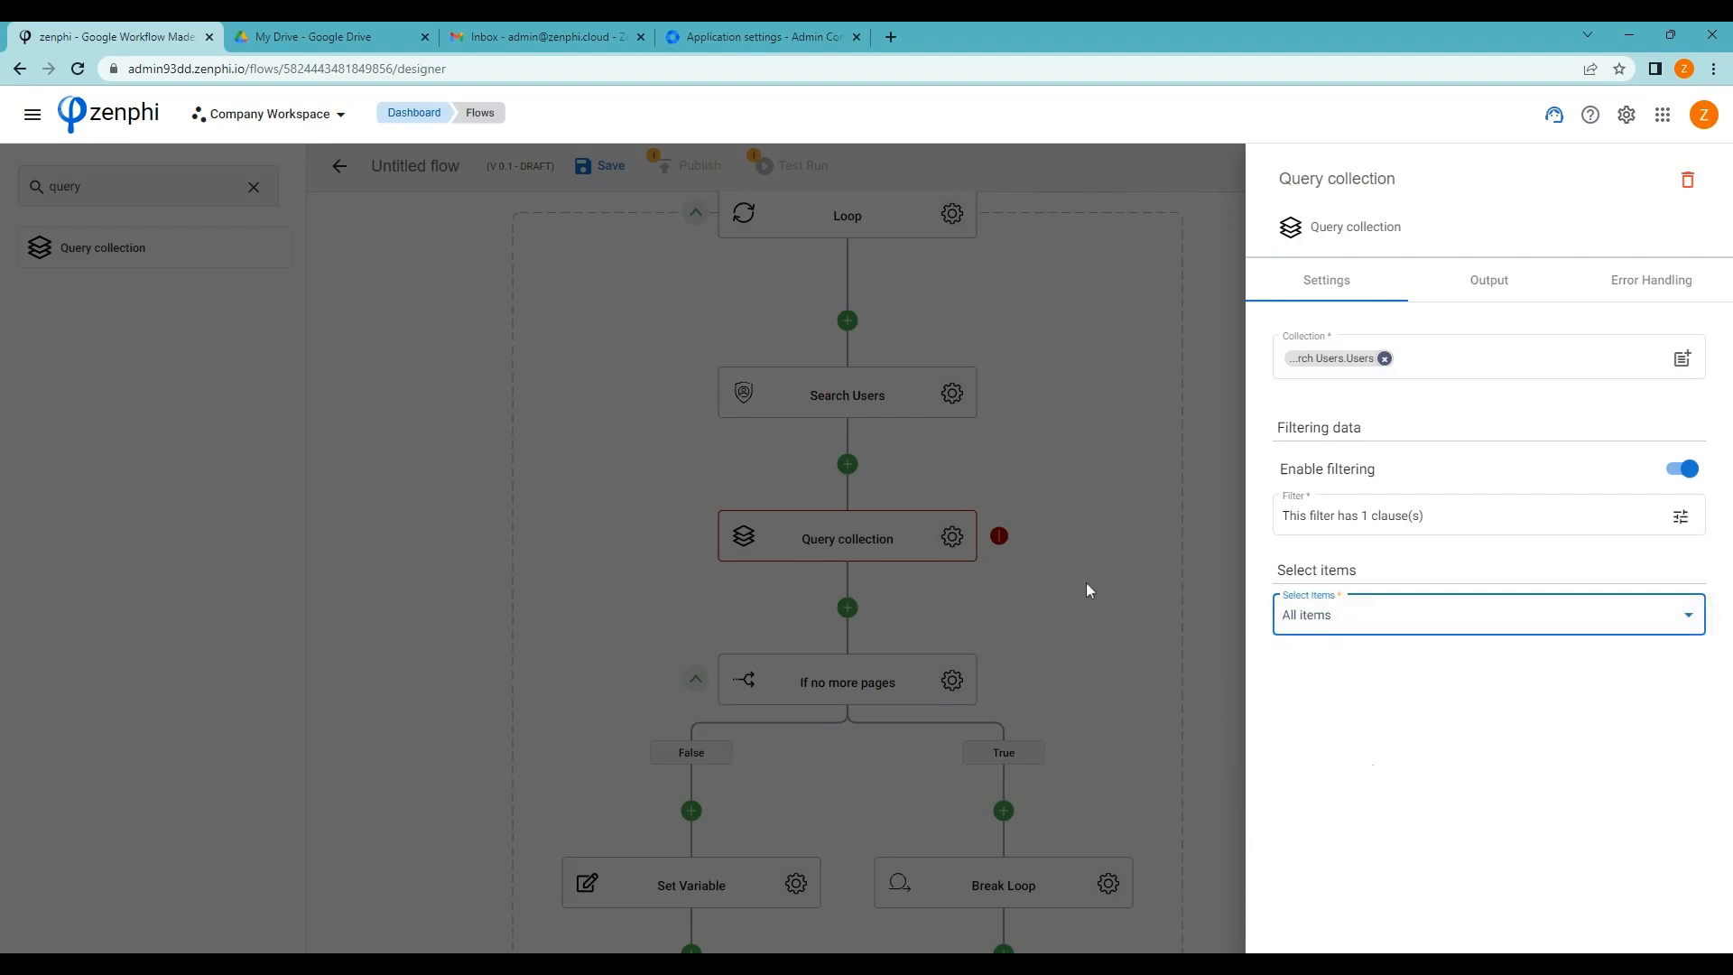
pyautogui.click(1103, 594)
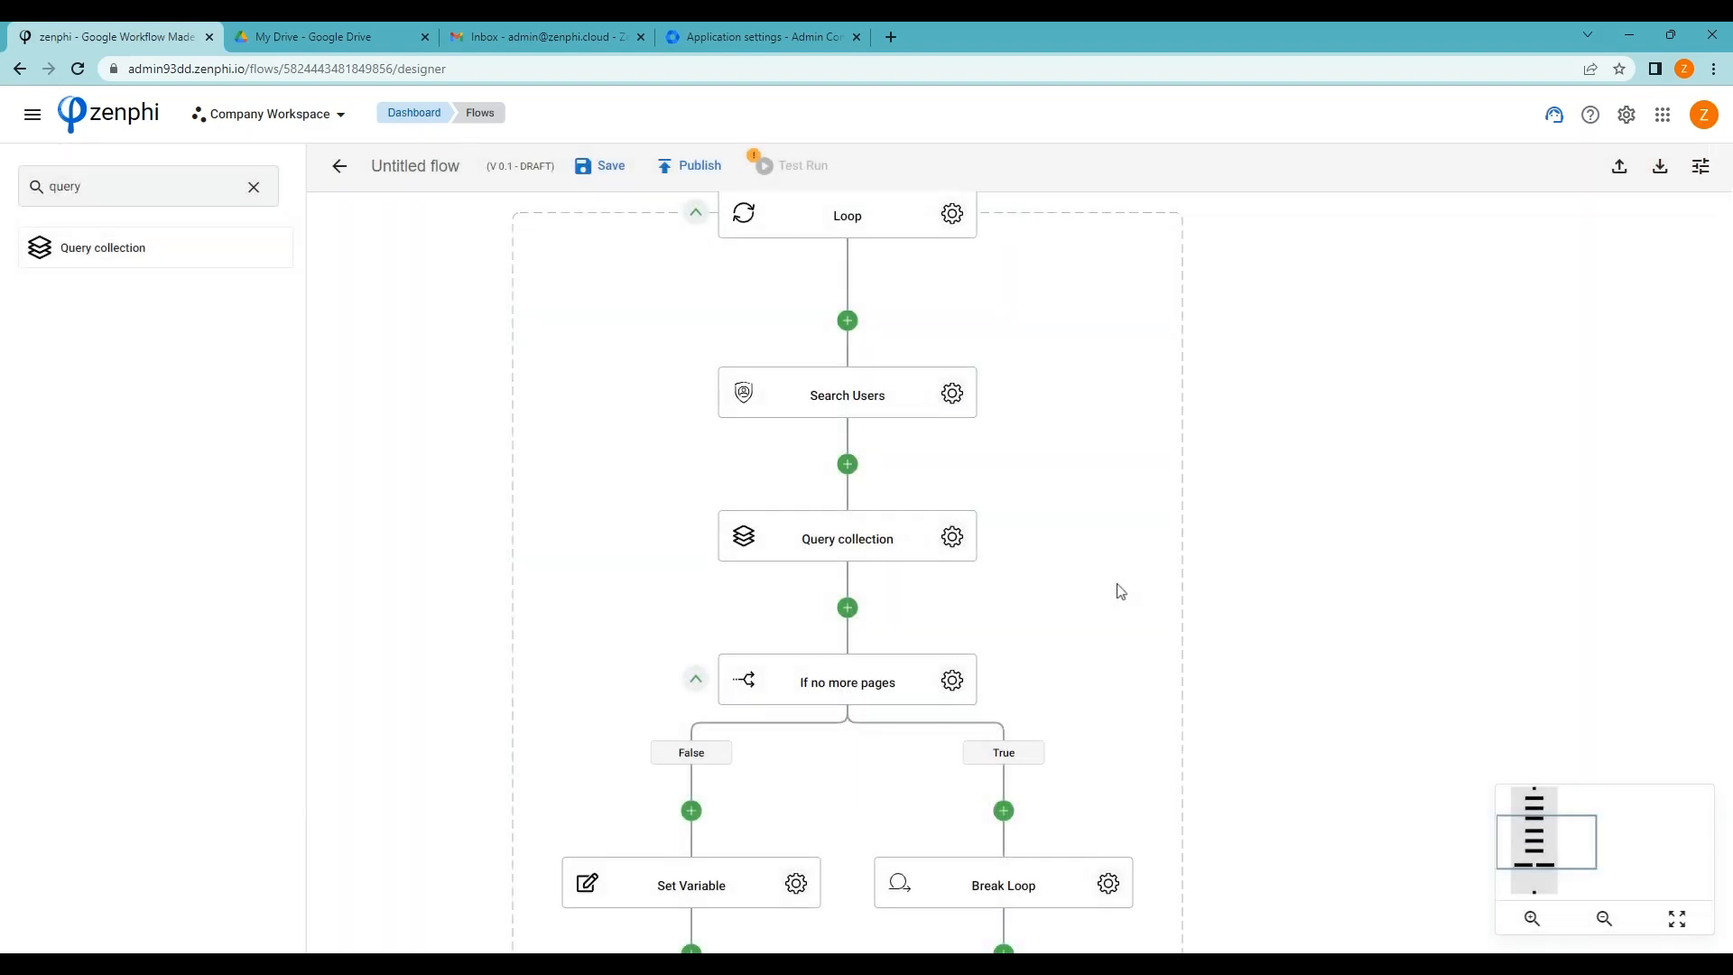
# Clear the 'query' search and expand the Google Sheets category to list its actions
pyautogui.scroll(-2, 1121, 591)
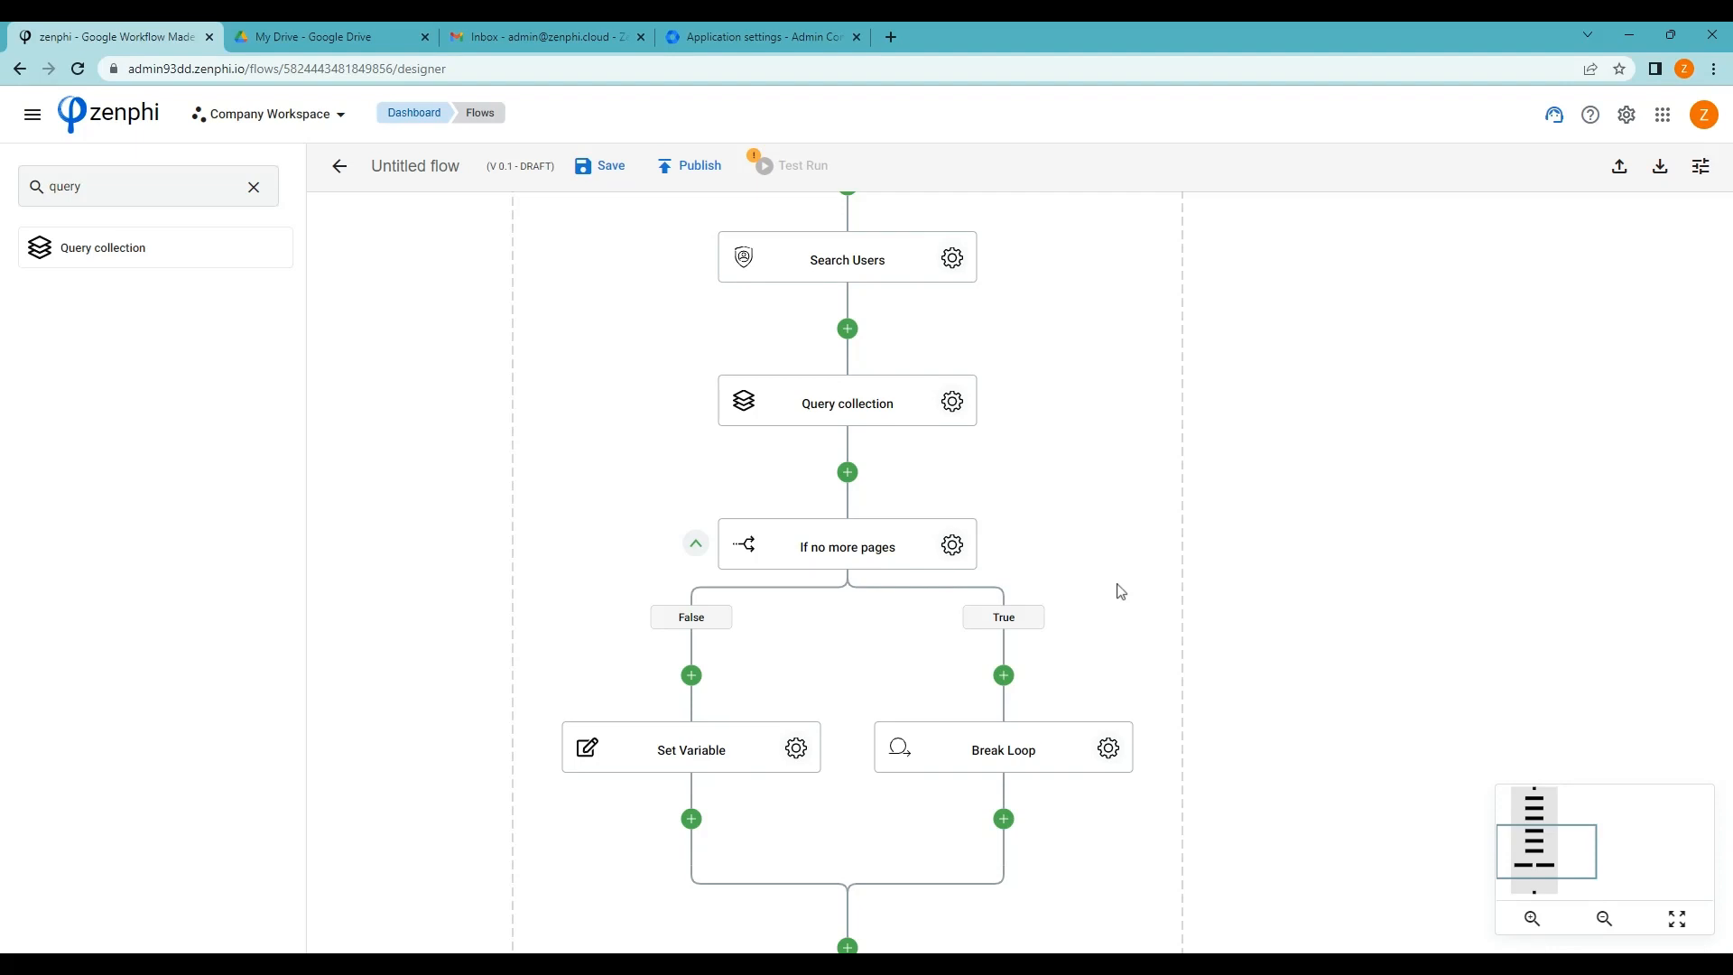
pyautogui.scroll(5, 1120, 591)
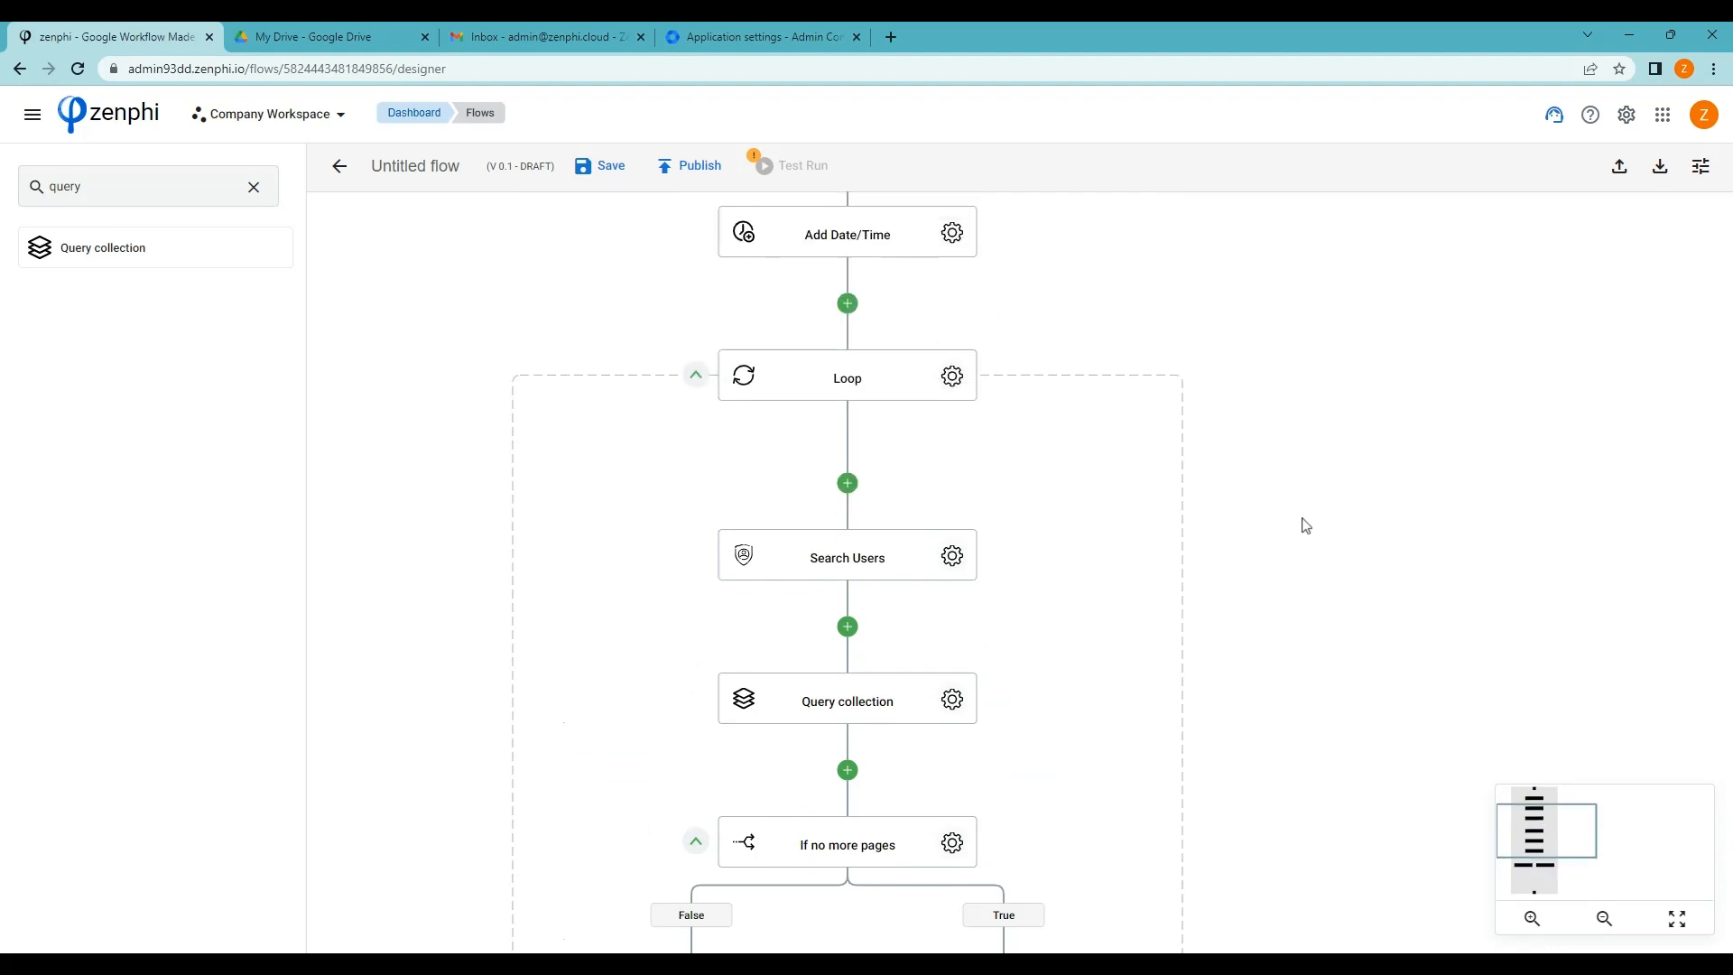
pyautogui.scroll(1, 1305, 524)
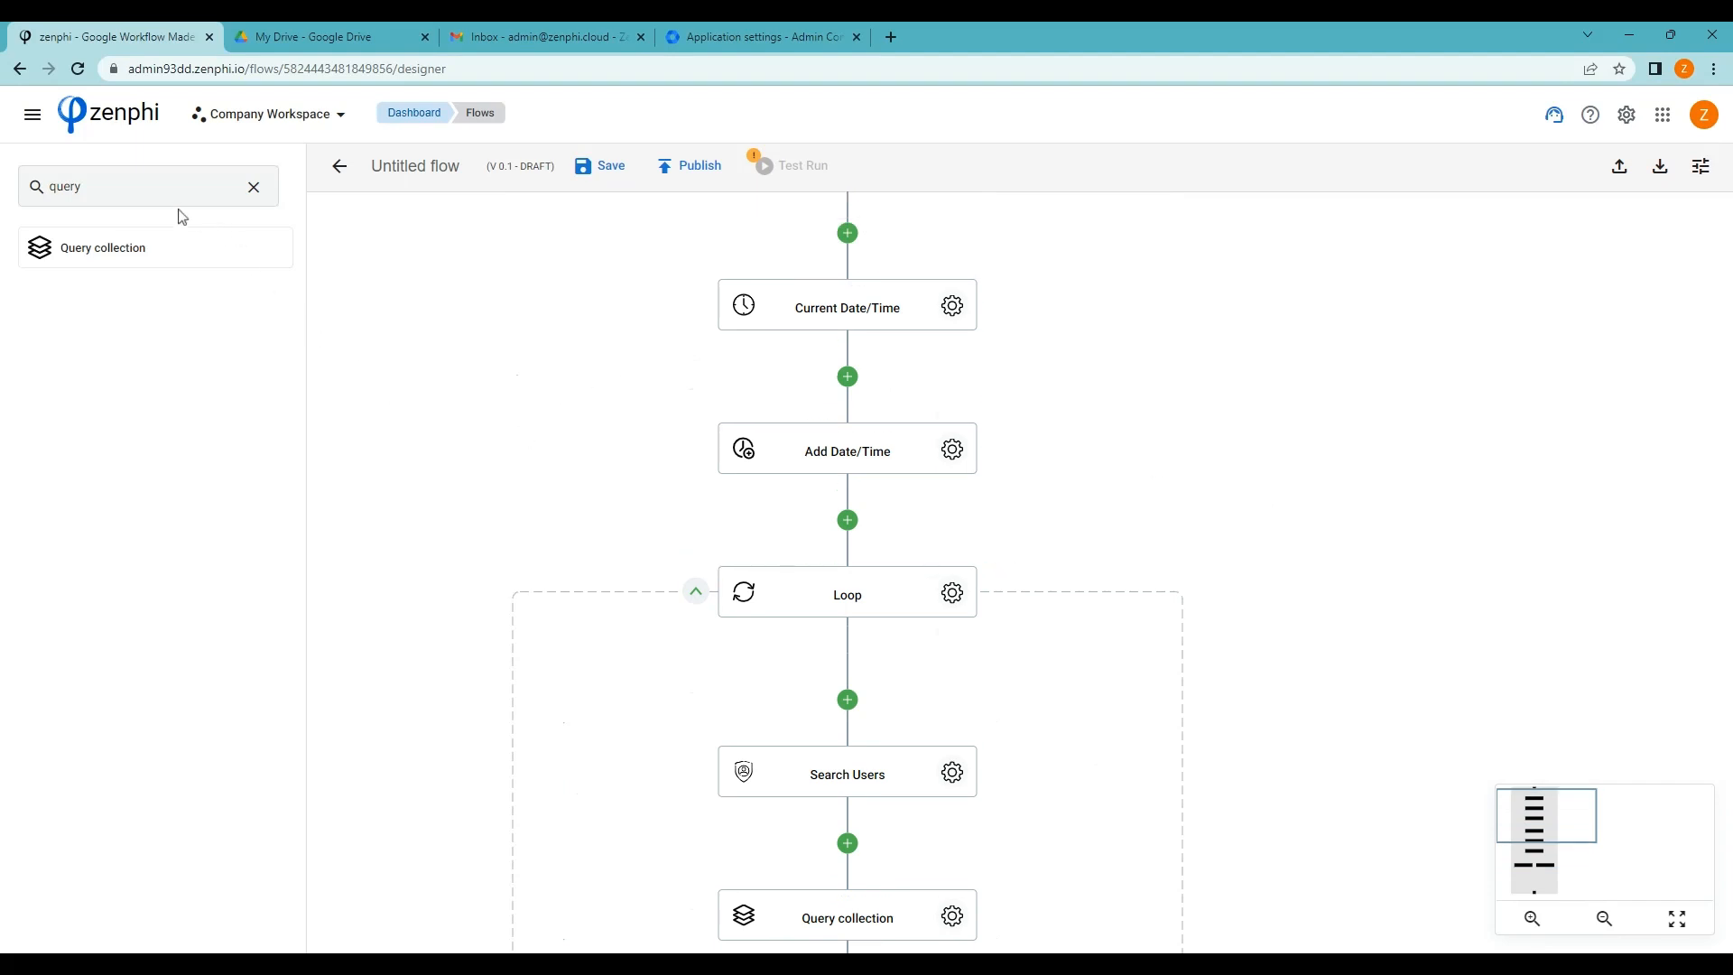
pyautogui.click(238, 188)
pyautogui.click(254, 187)
pyautogui.scroll(-5, 174, 550)
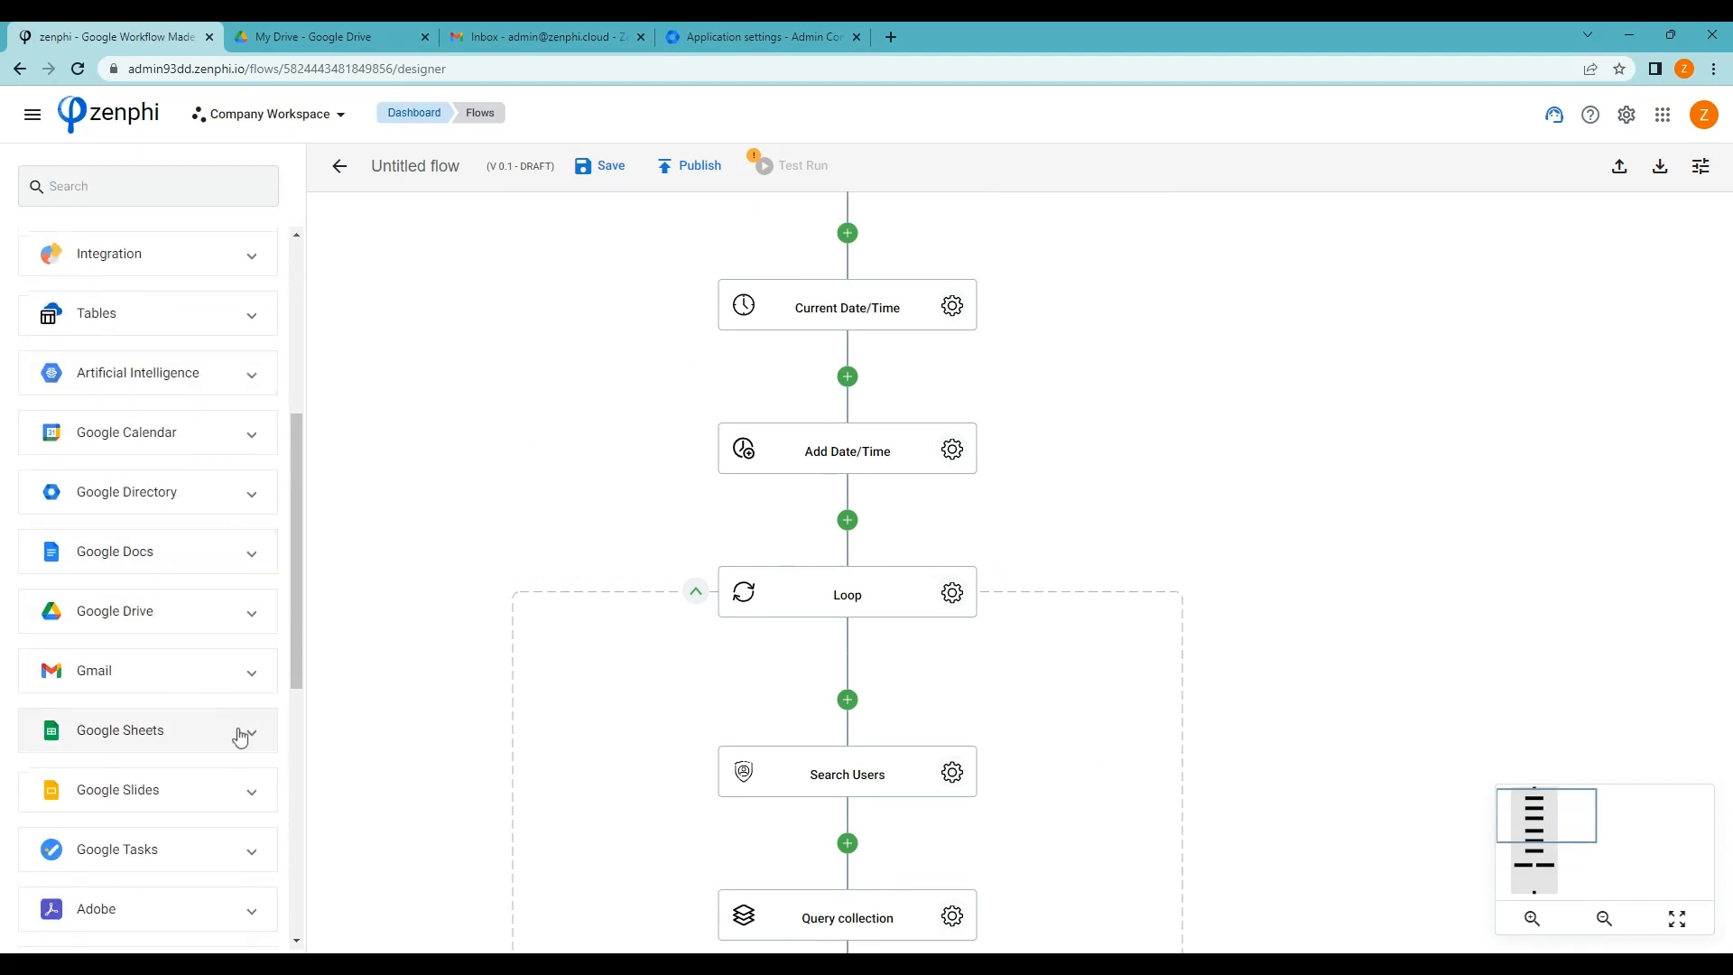
pyautogui.click(235, 733)
pyautogui.scroll(-5, 226, 714)
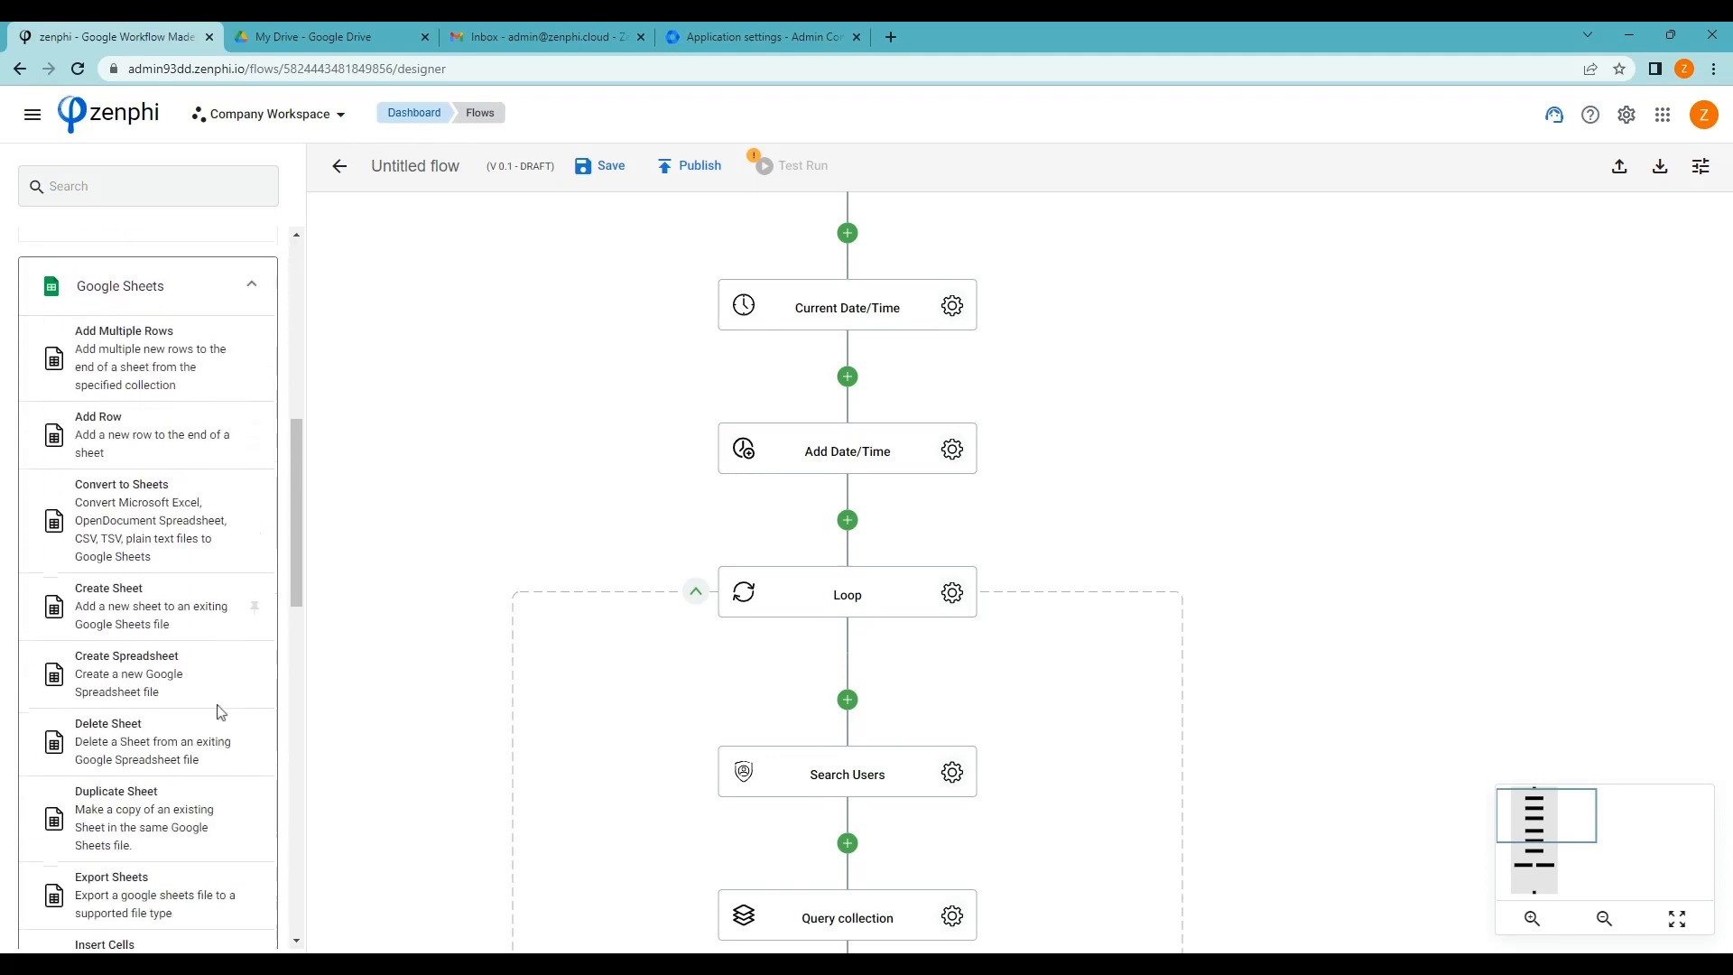
pyautogui.scroll(-1, 214, 650)
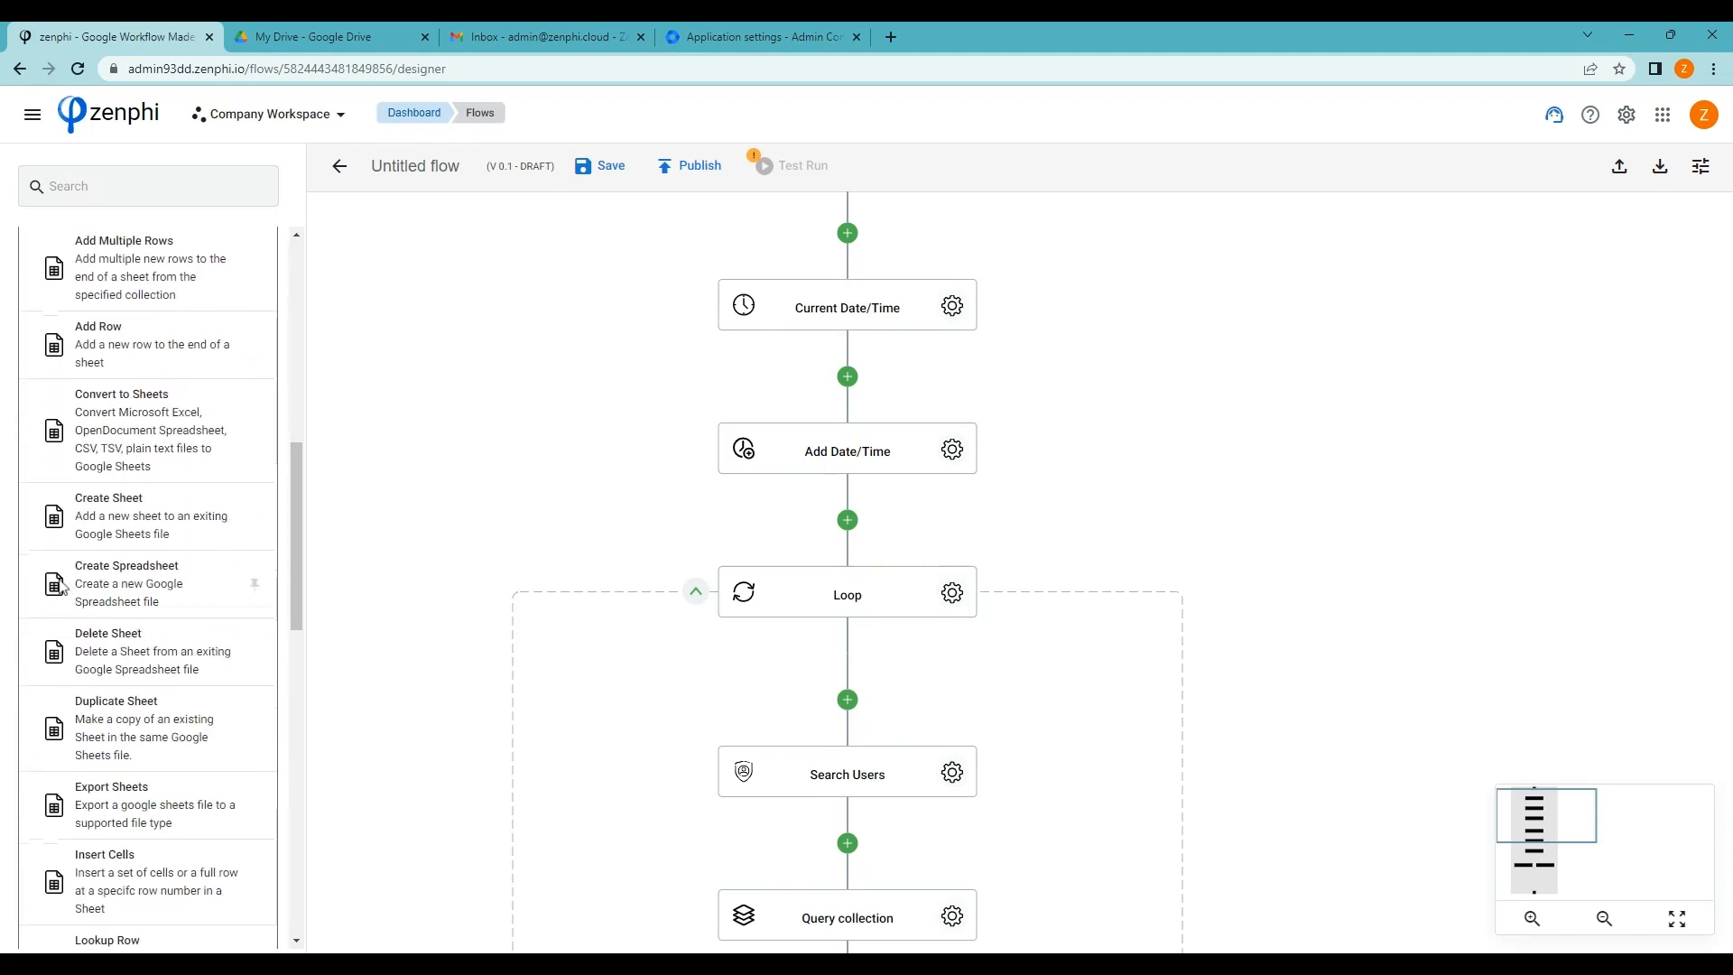
# Insert Create Spreadsheet before the Loop, saving to Reports as InactiveUsers plus the formatted current date
pyautogui.moveTo(63, 587); pyautogui.dragTo(858, 529)
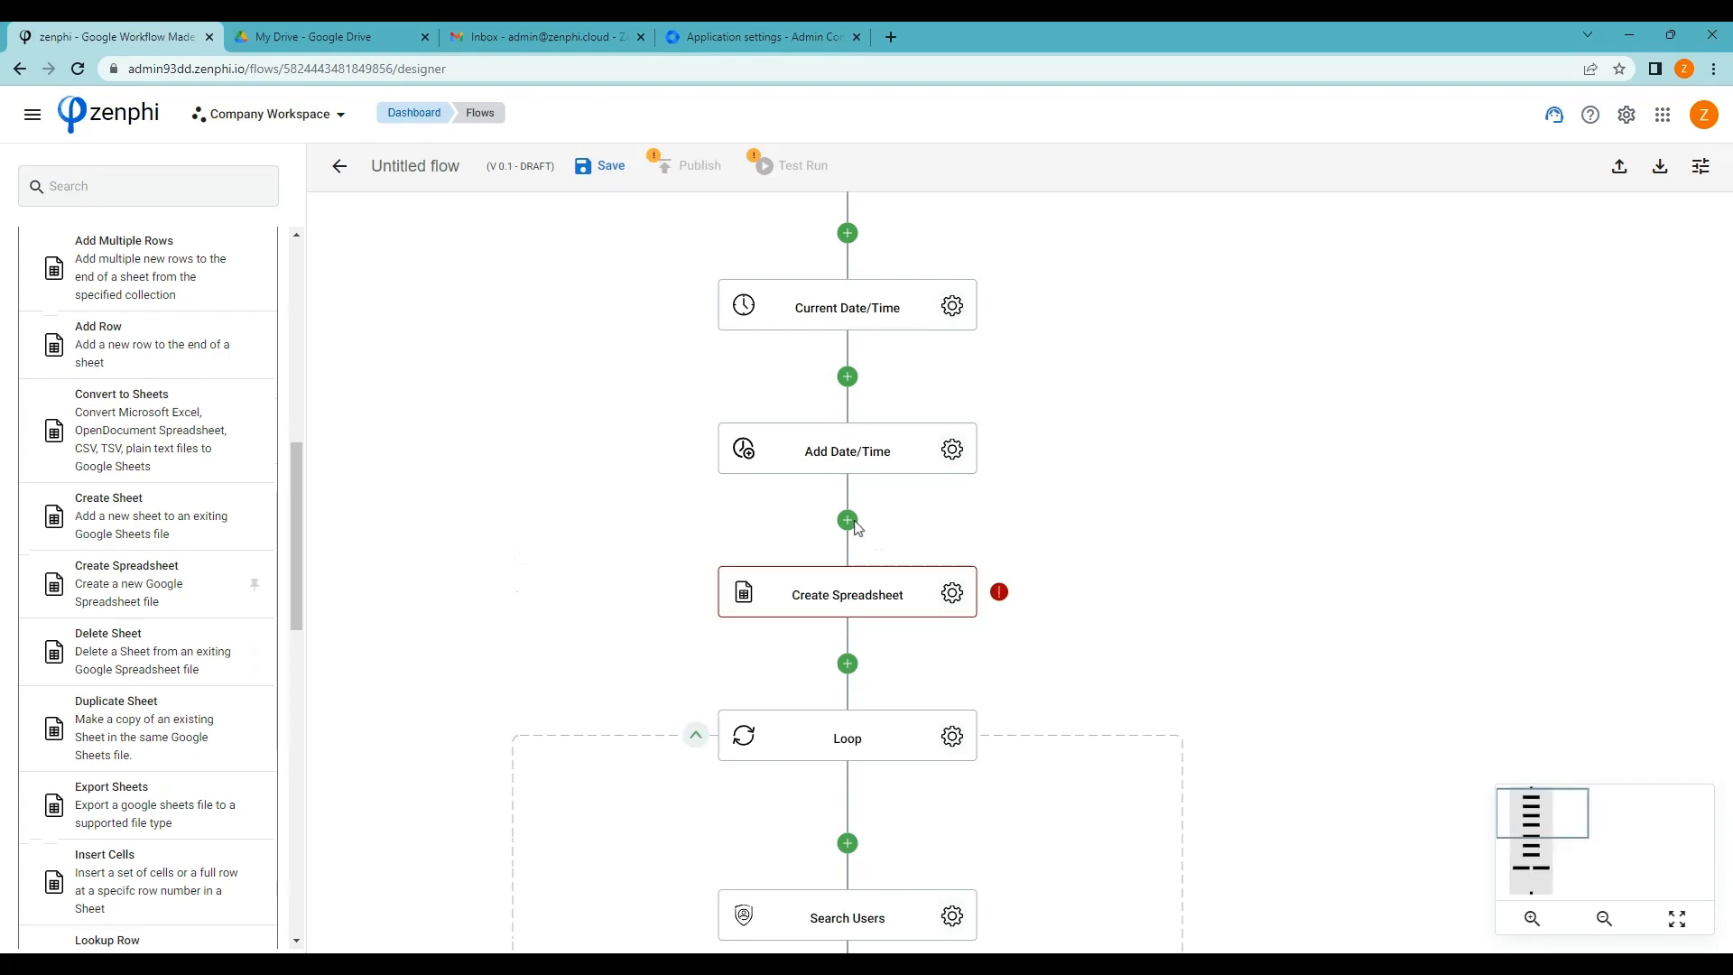
pyautogui.click(953, 592)
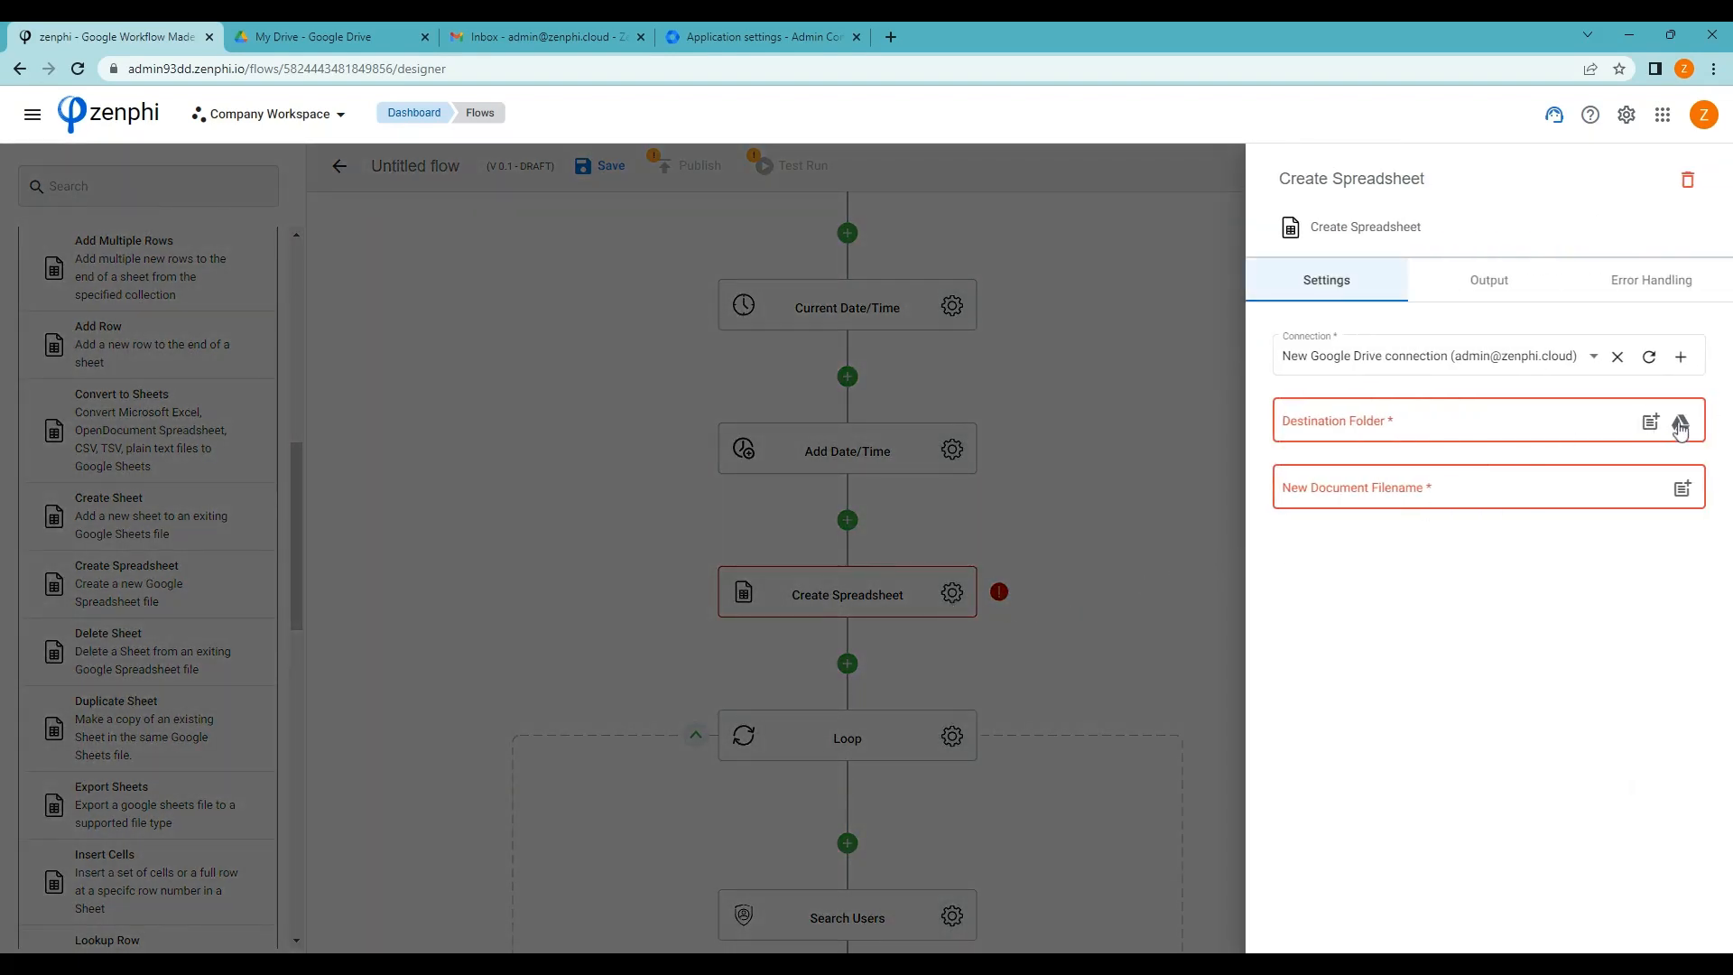
pyautogui.click(1681, 426)
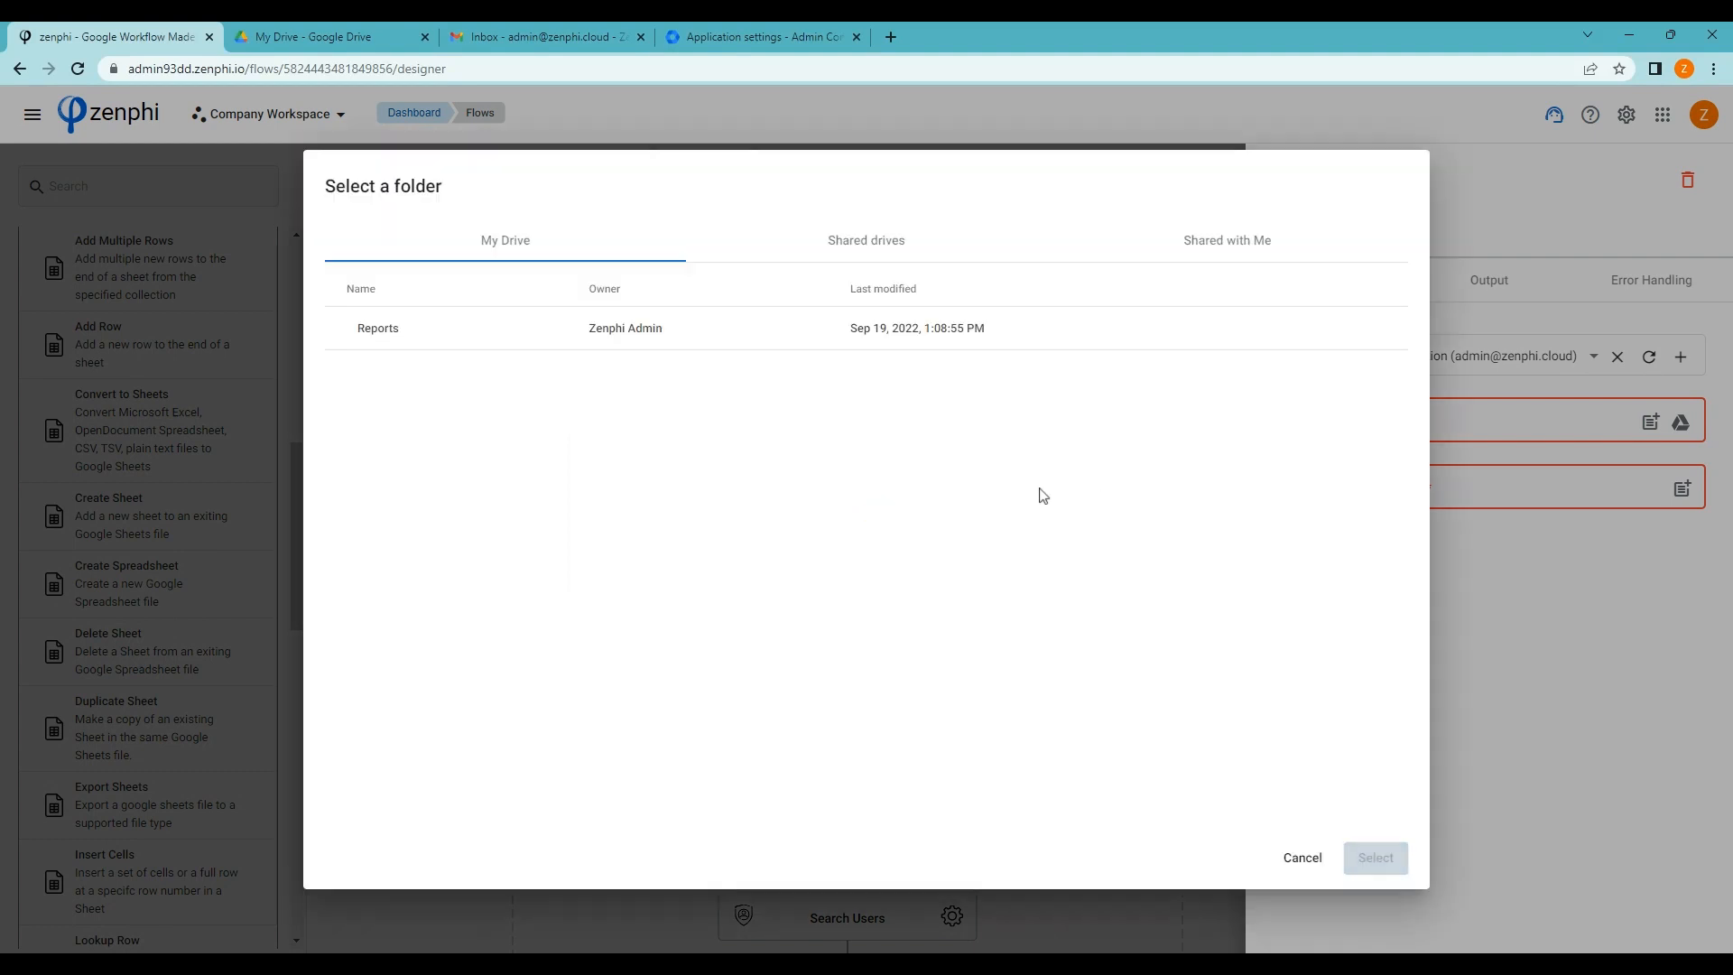
pyautogui.click(388, 330)
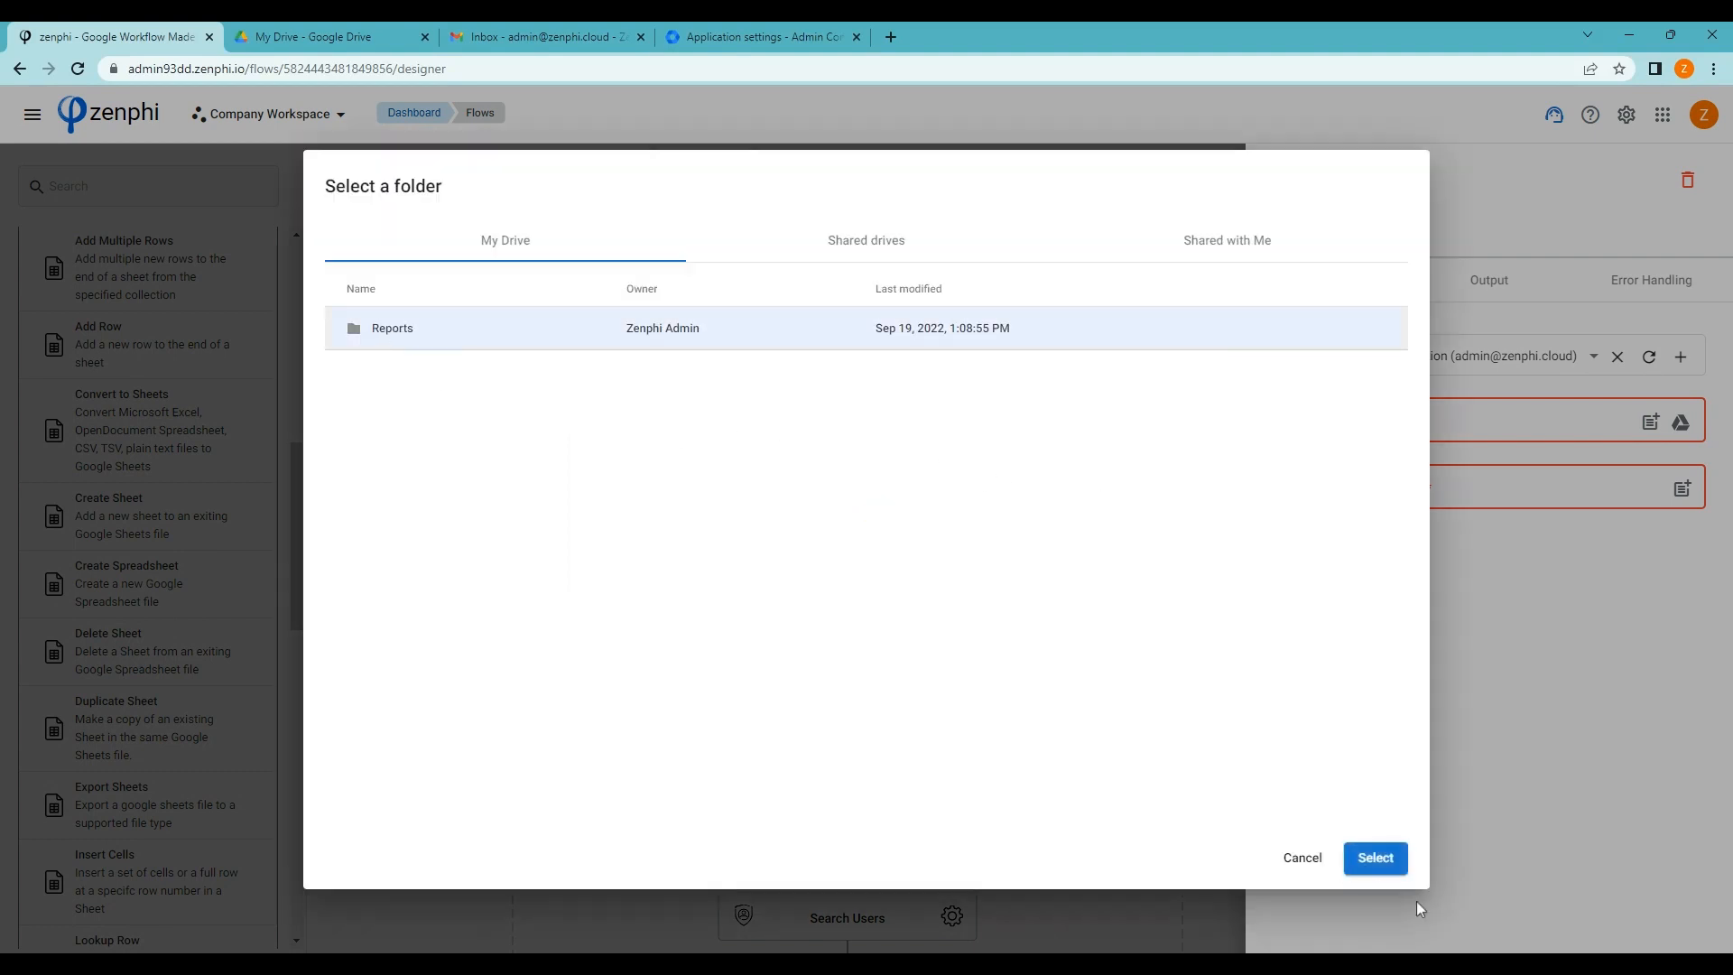
pyautogui.click(1376, 857)
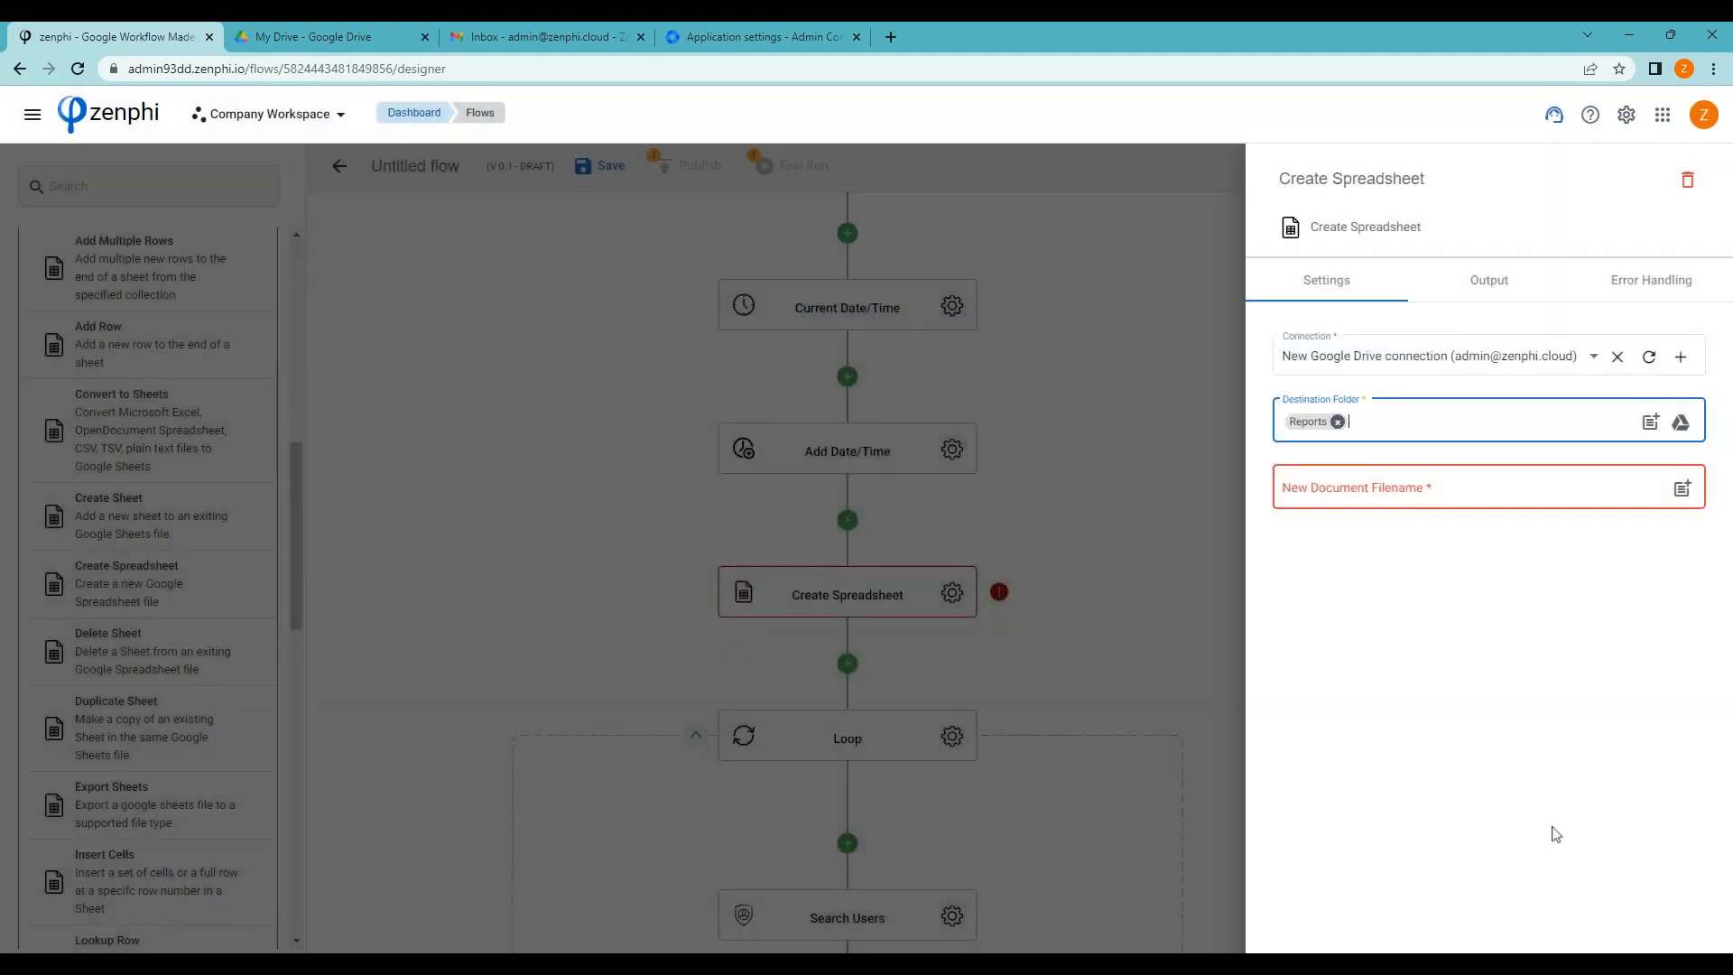
pyautogui.click(1465, 490)
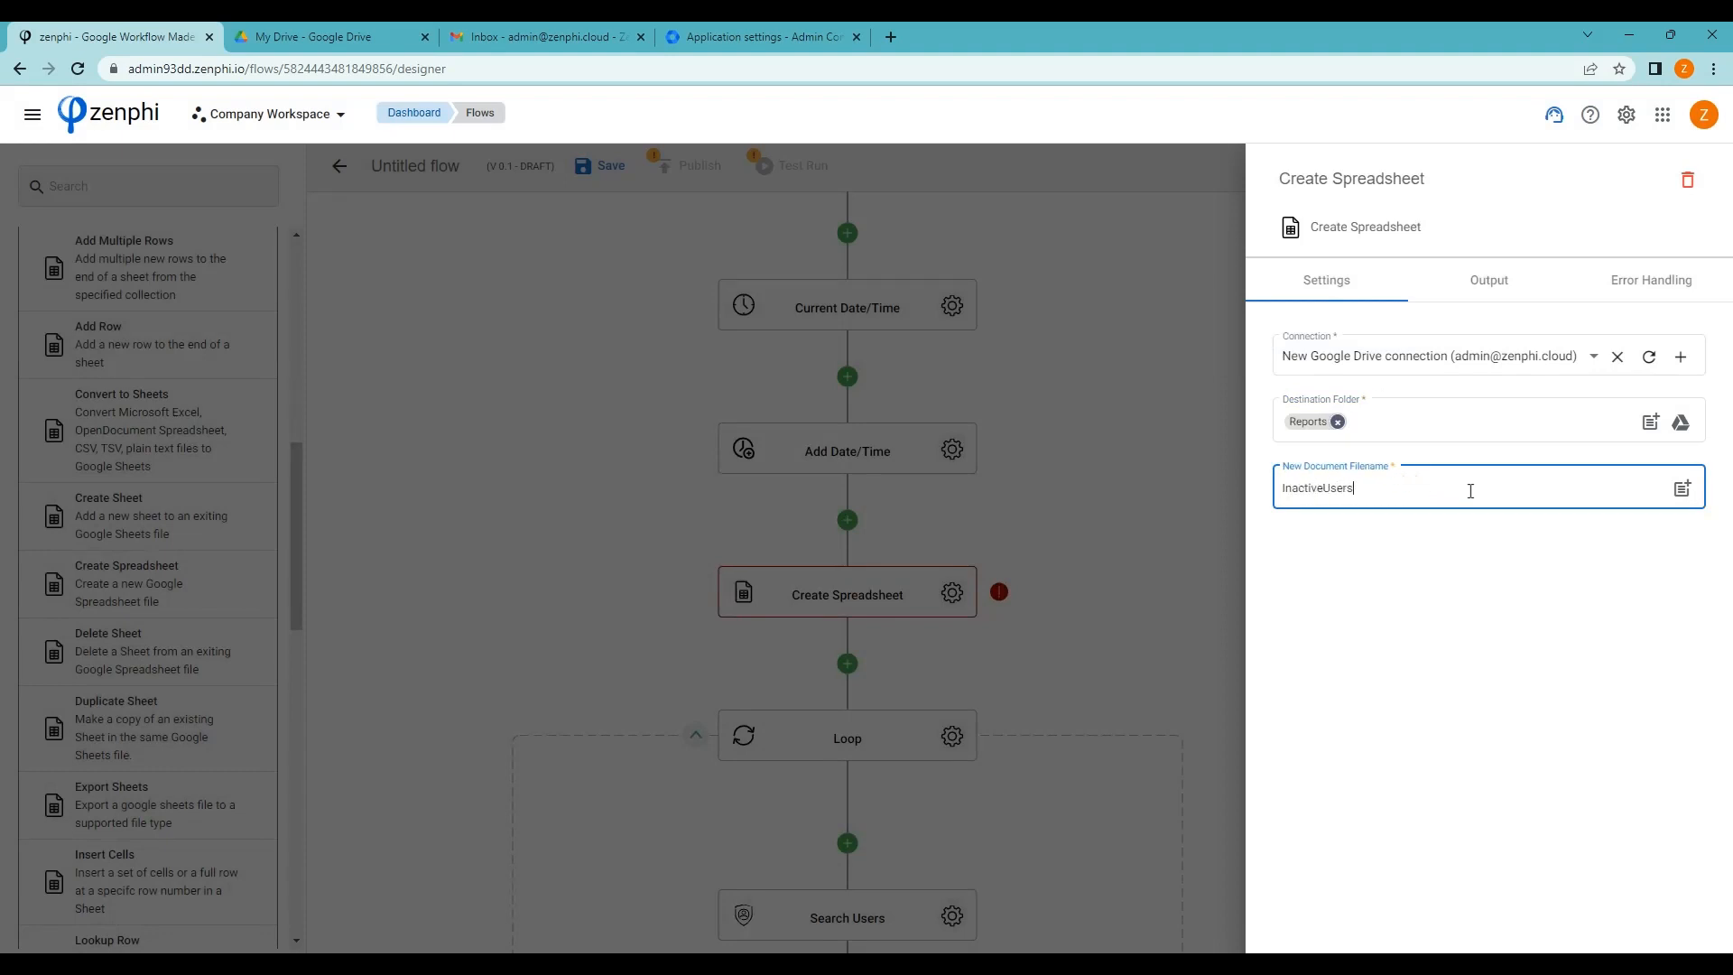
pyautogui.click(1682, 488)
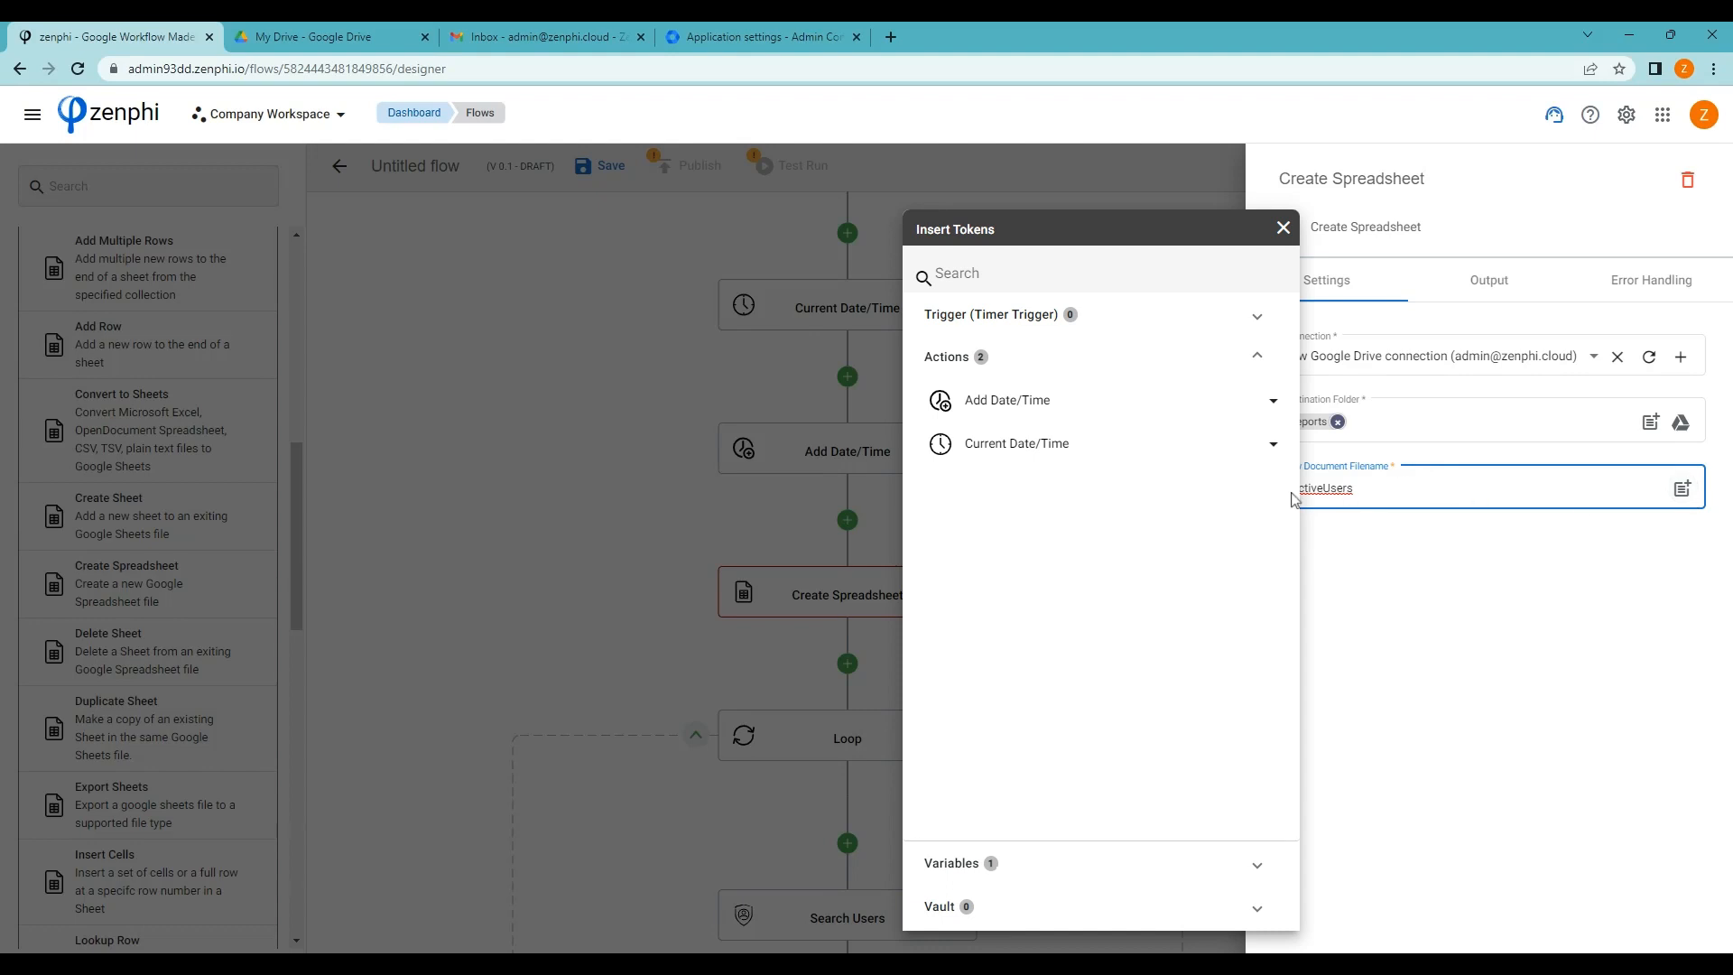
pyautogui.click(1113, 445)
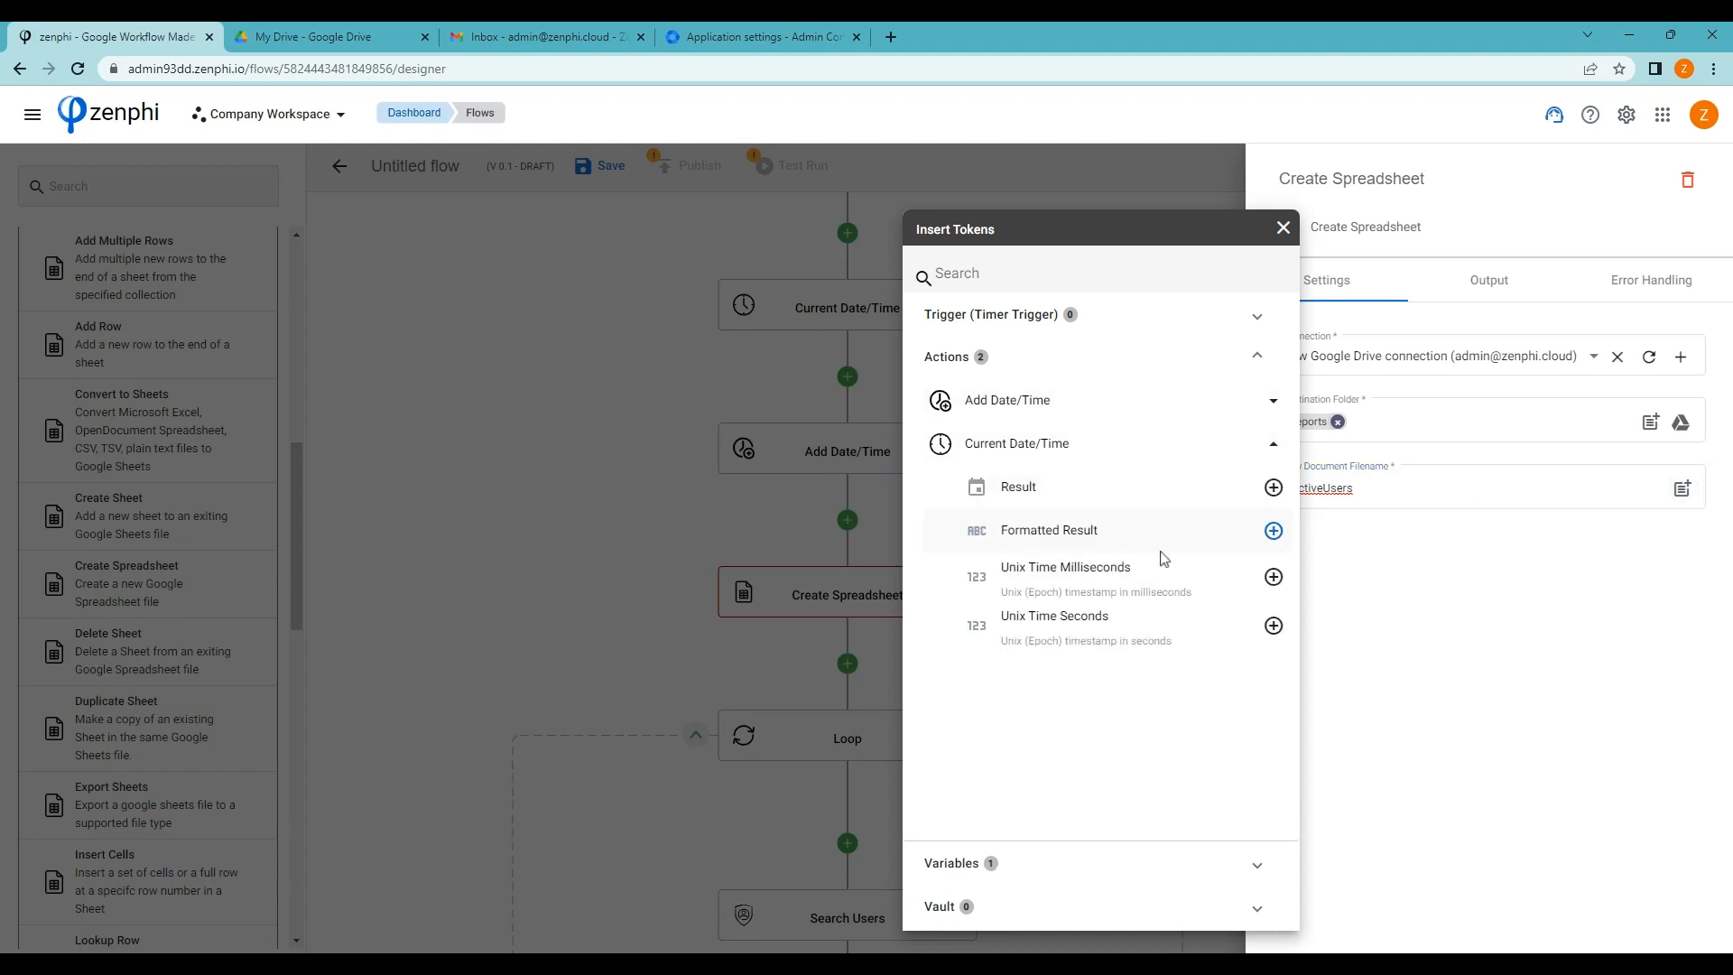
pyautogui.click(1273, 529)
pyautogui.click(1490, 586)
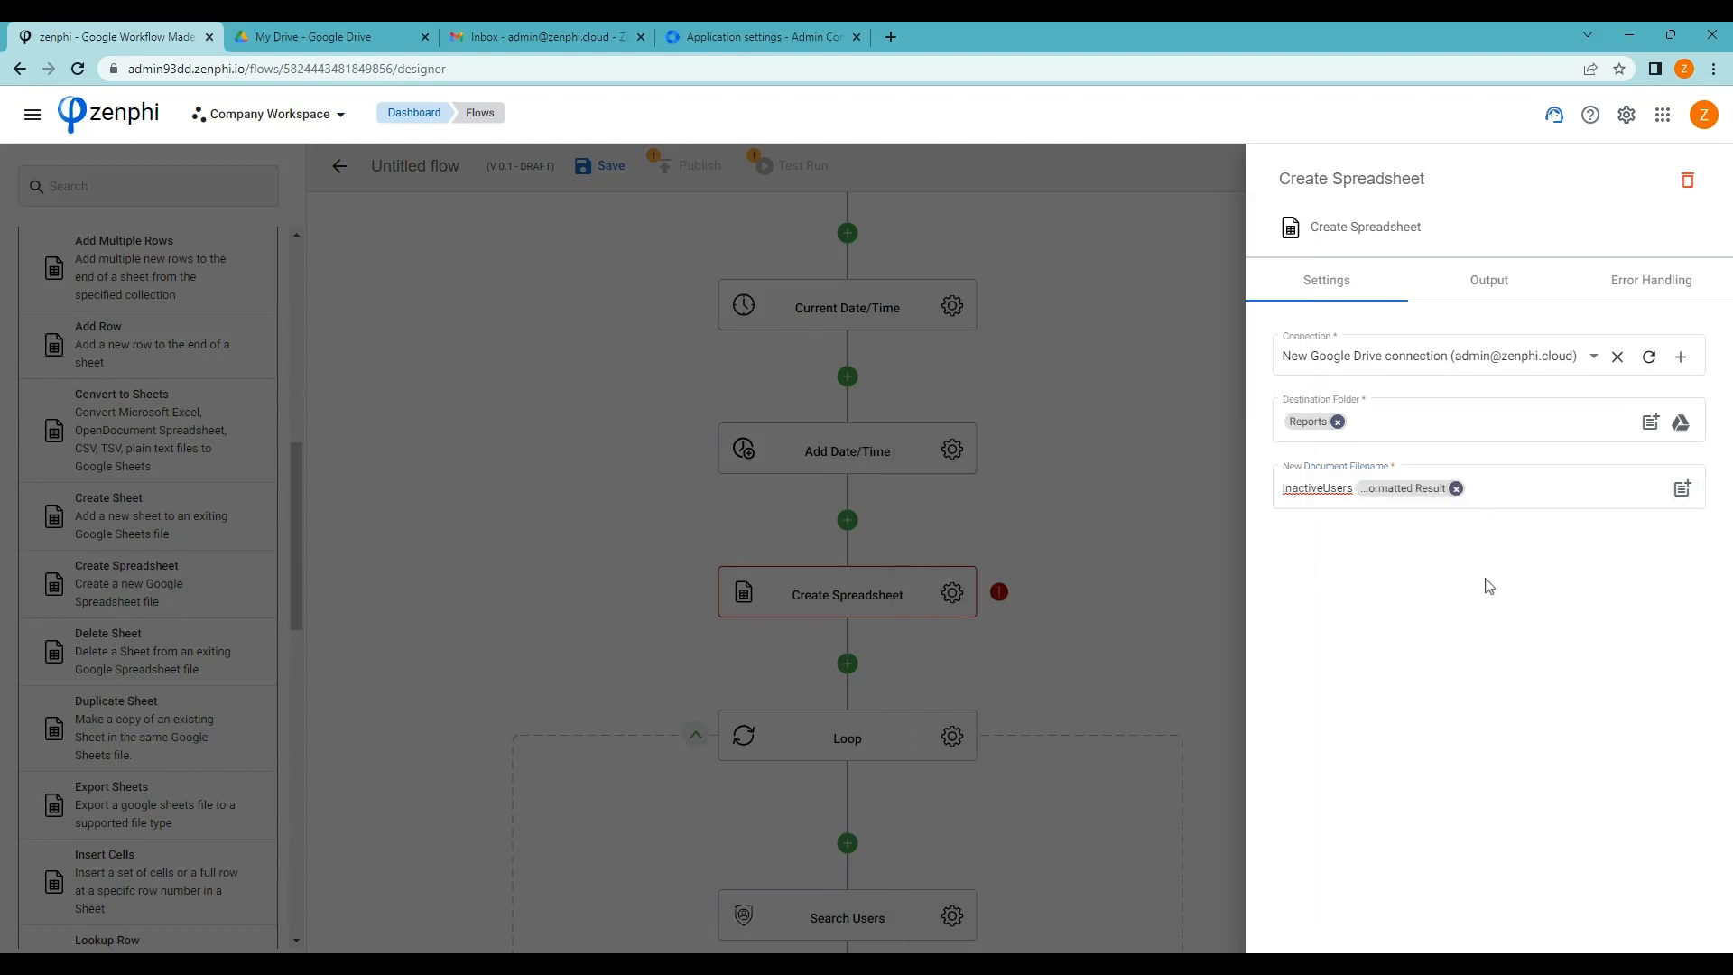
pyautogui.click(1134, 521)
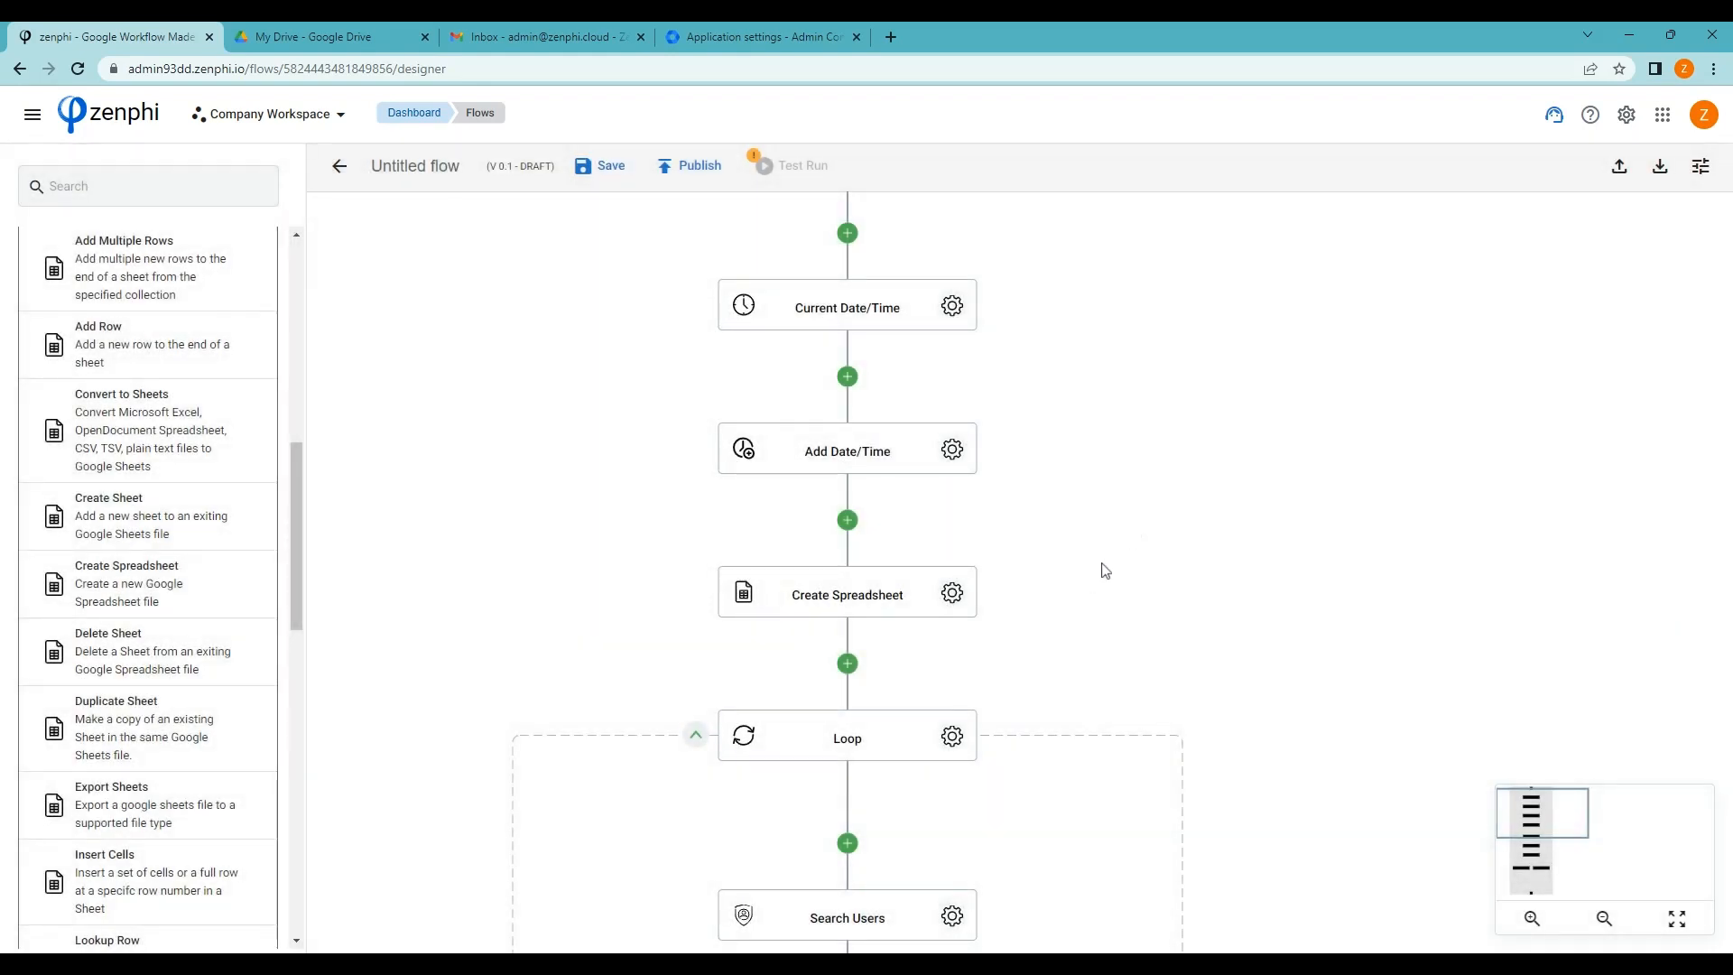
# Add an Add Row step after Create Spreadsheet targeting its File Id and Sheet1
pyautogui.scroll(-1, 999, 638)
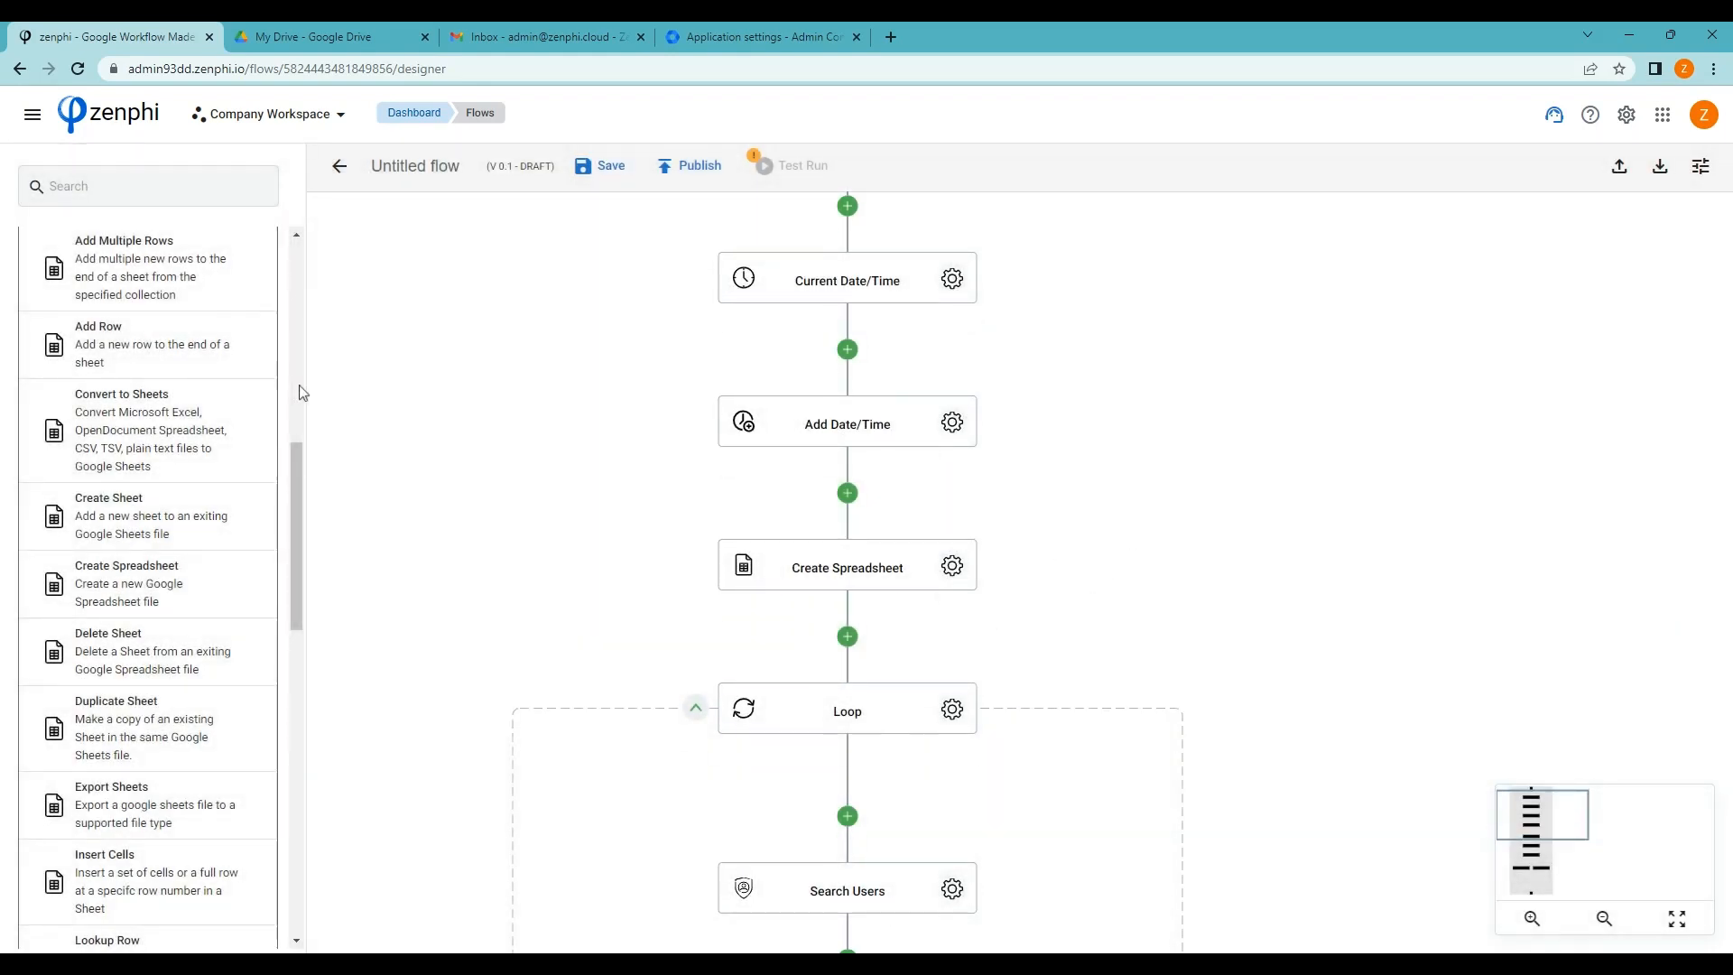
pyautogui.moveTo(295, 491); pyautogui.dragTo(294, 468)
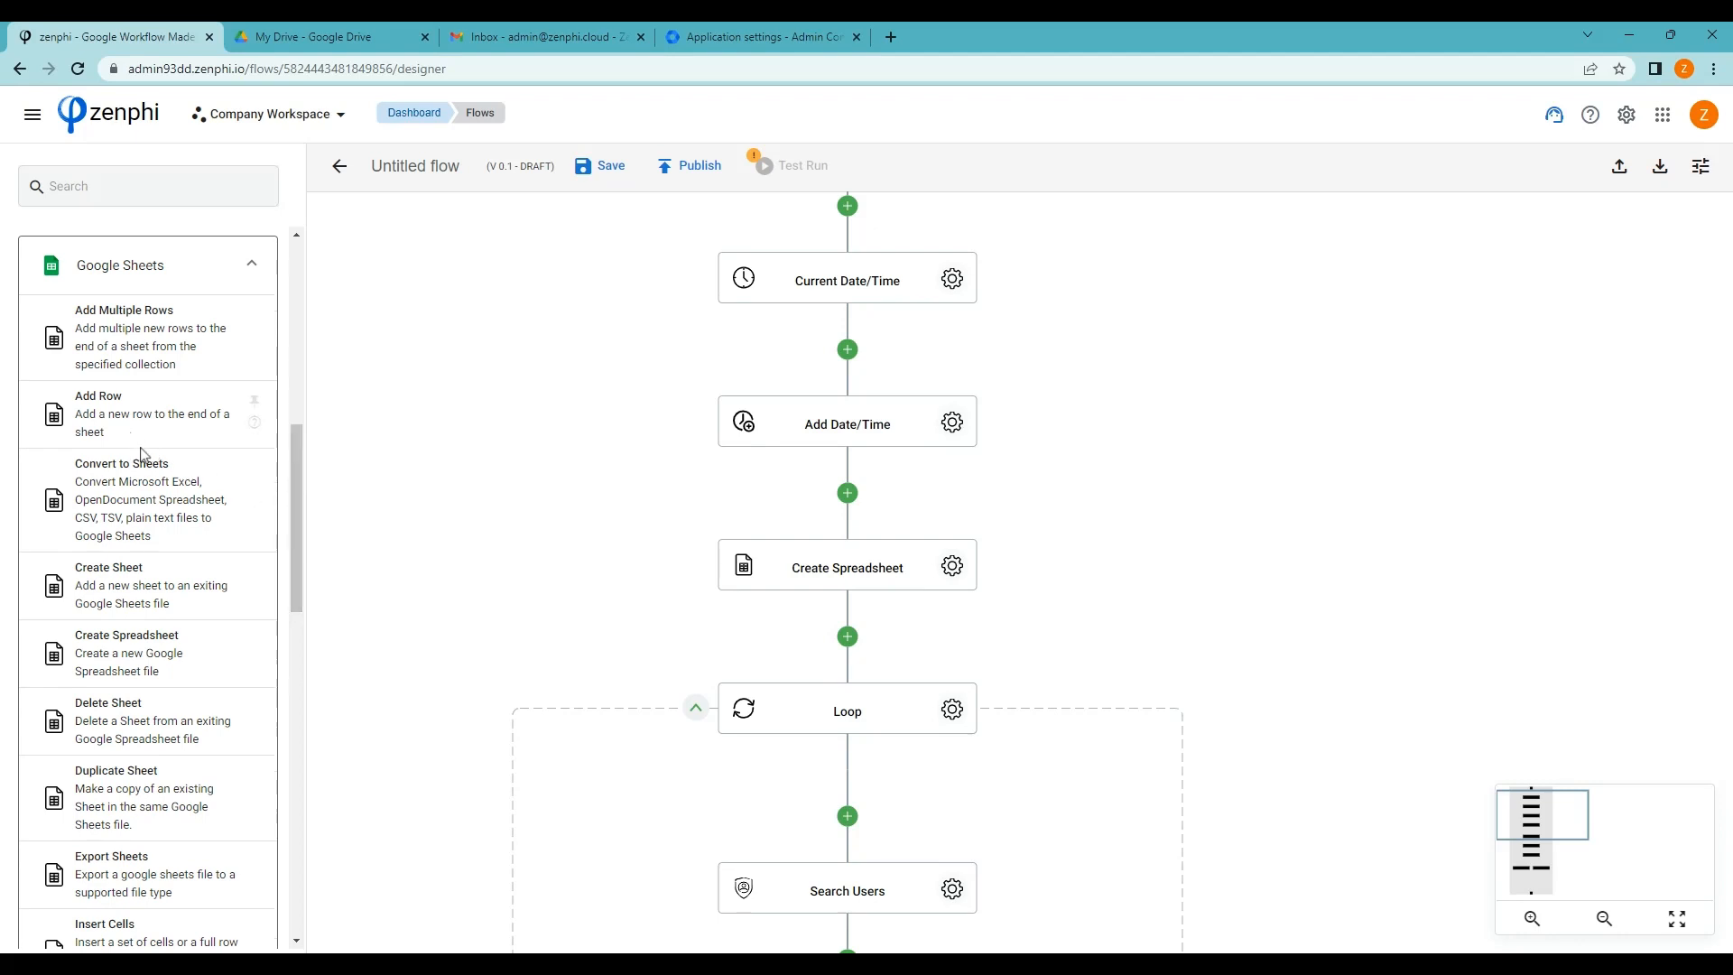
pyautogui.moveTo(54, 415); pyautogui.dragTo(848, 639)
pyautogui.click(950, 712)
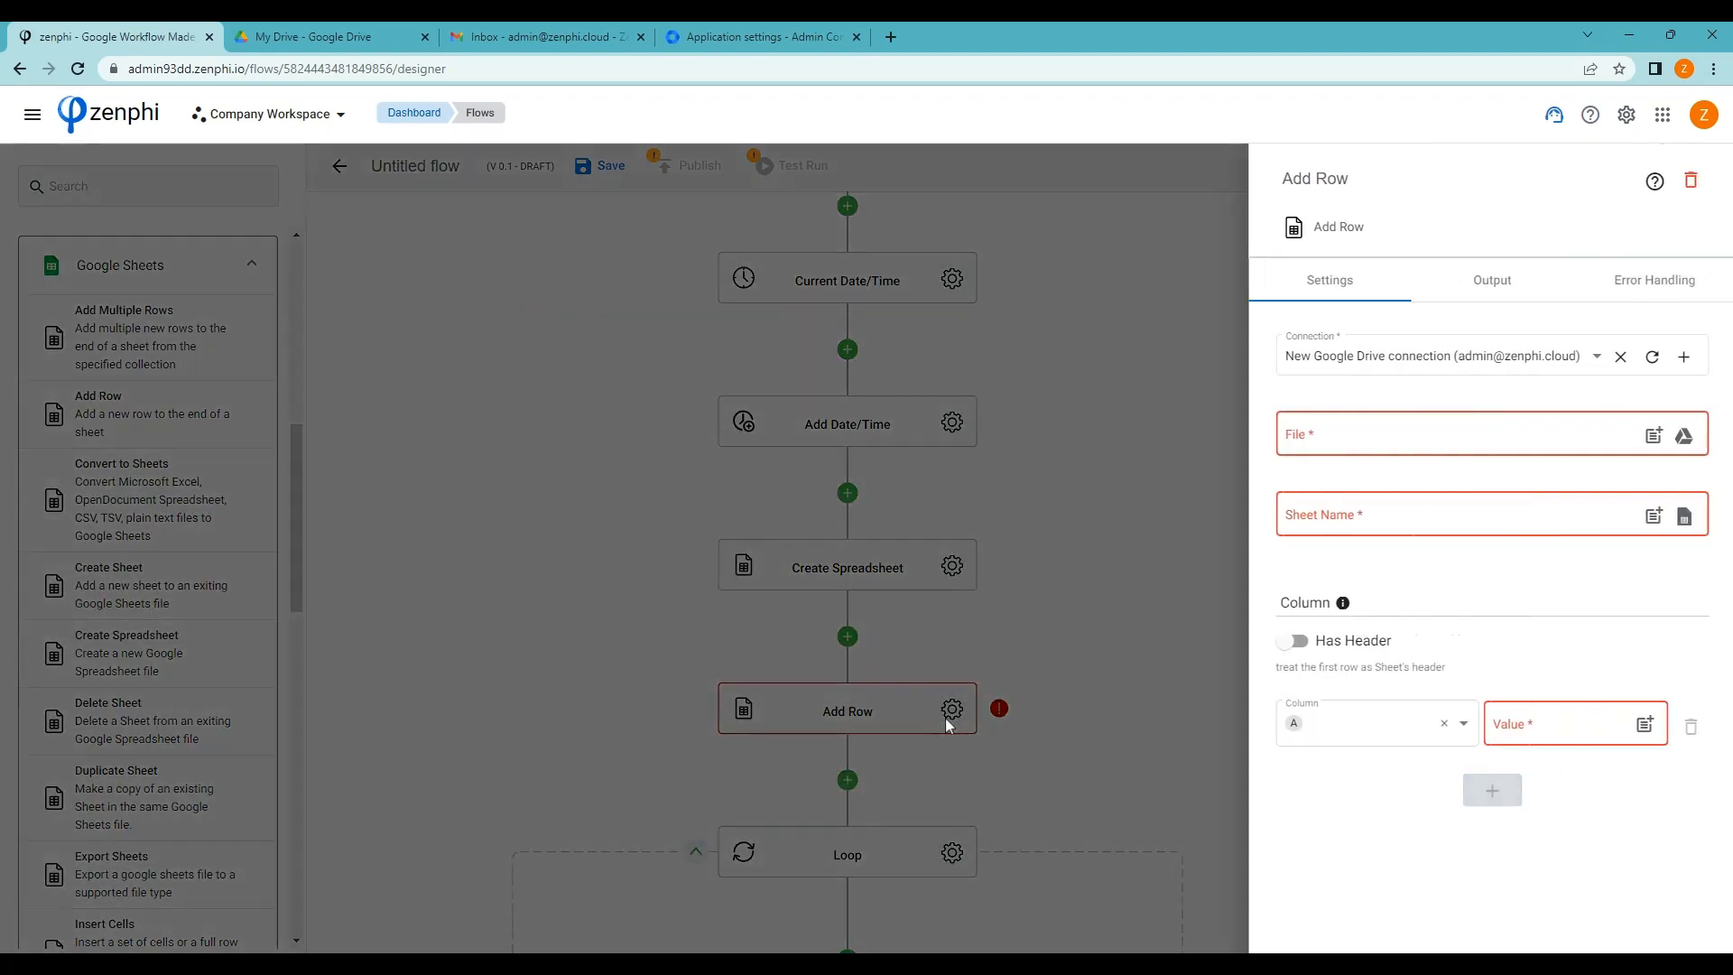
pyautogui.click(1650, 437)
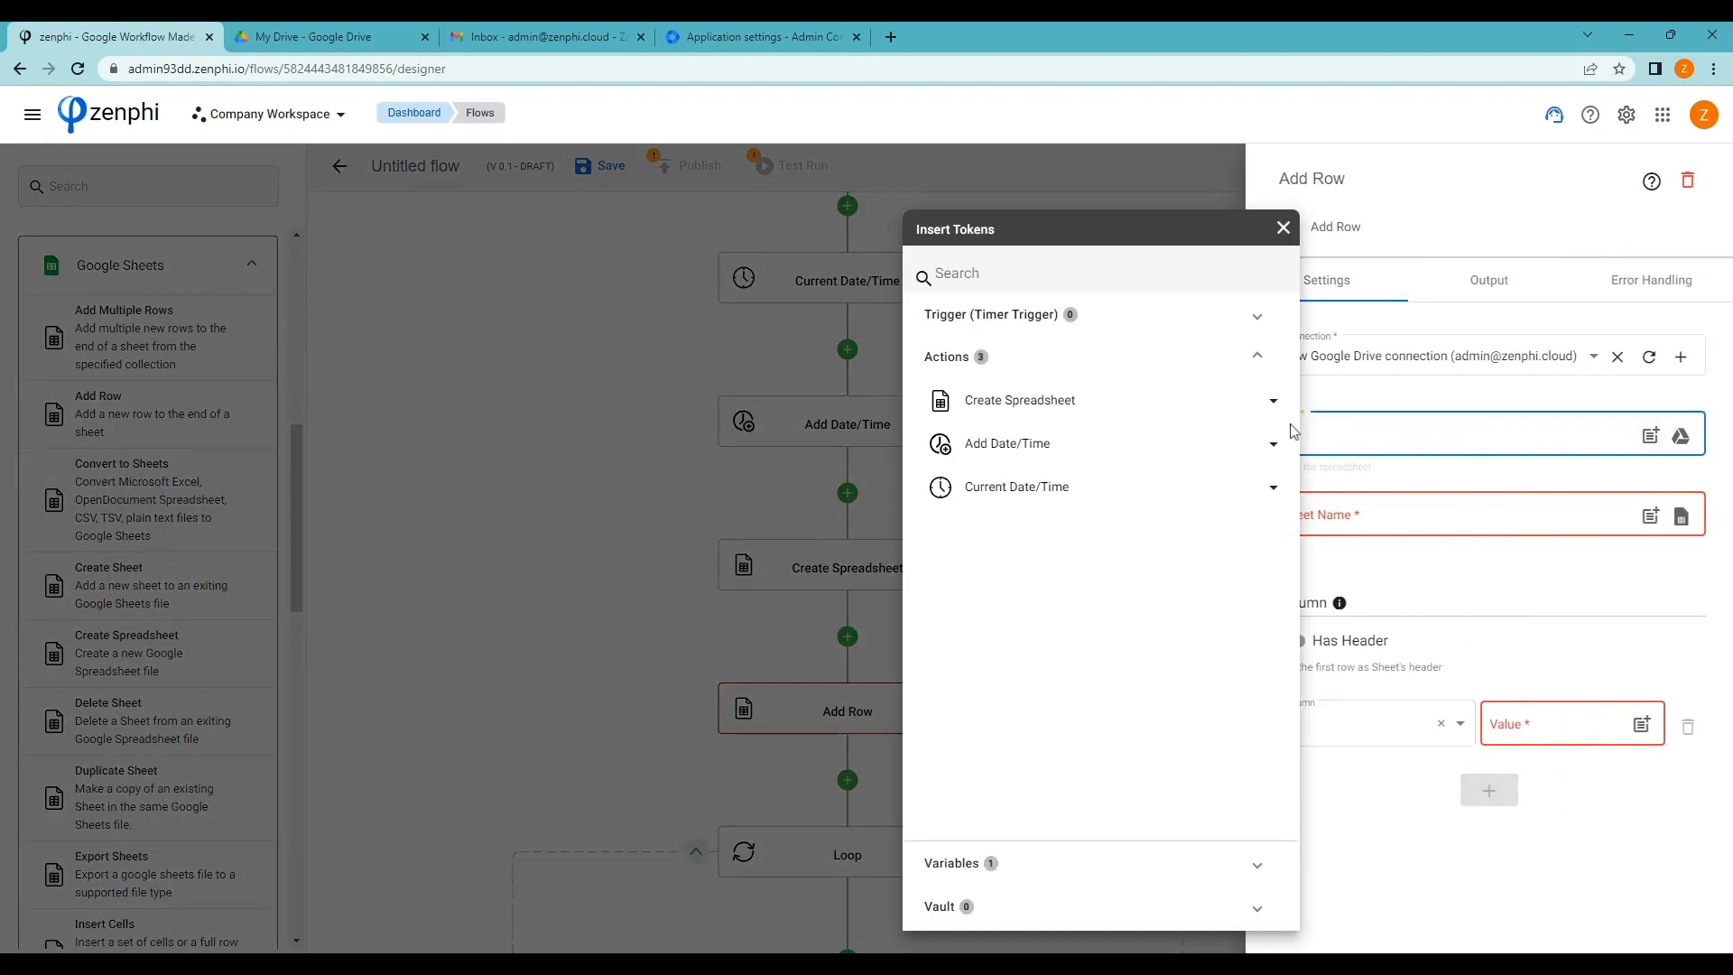
pyautogui.click(1170, 408)
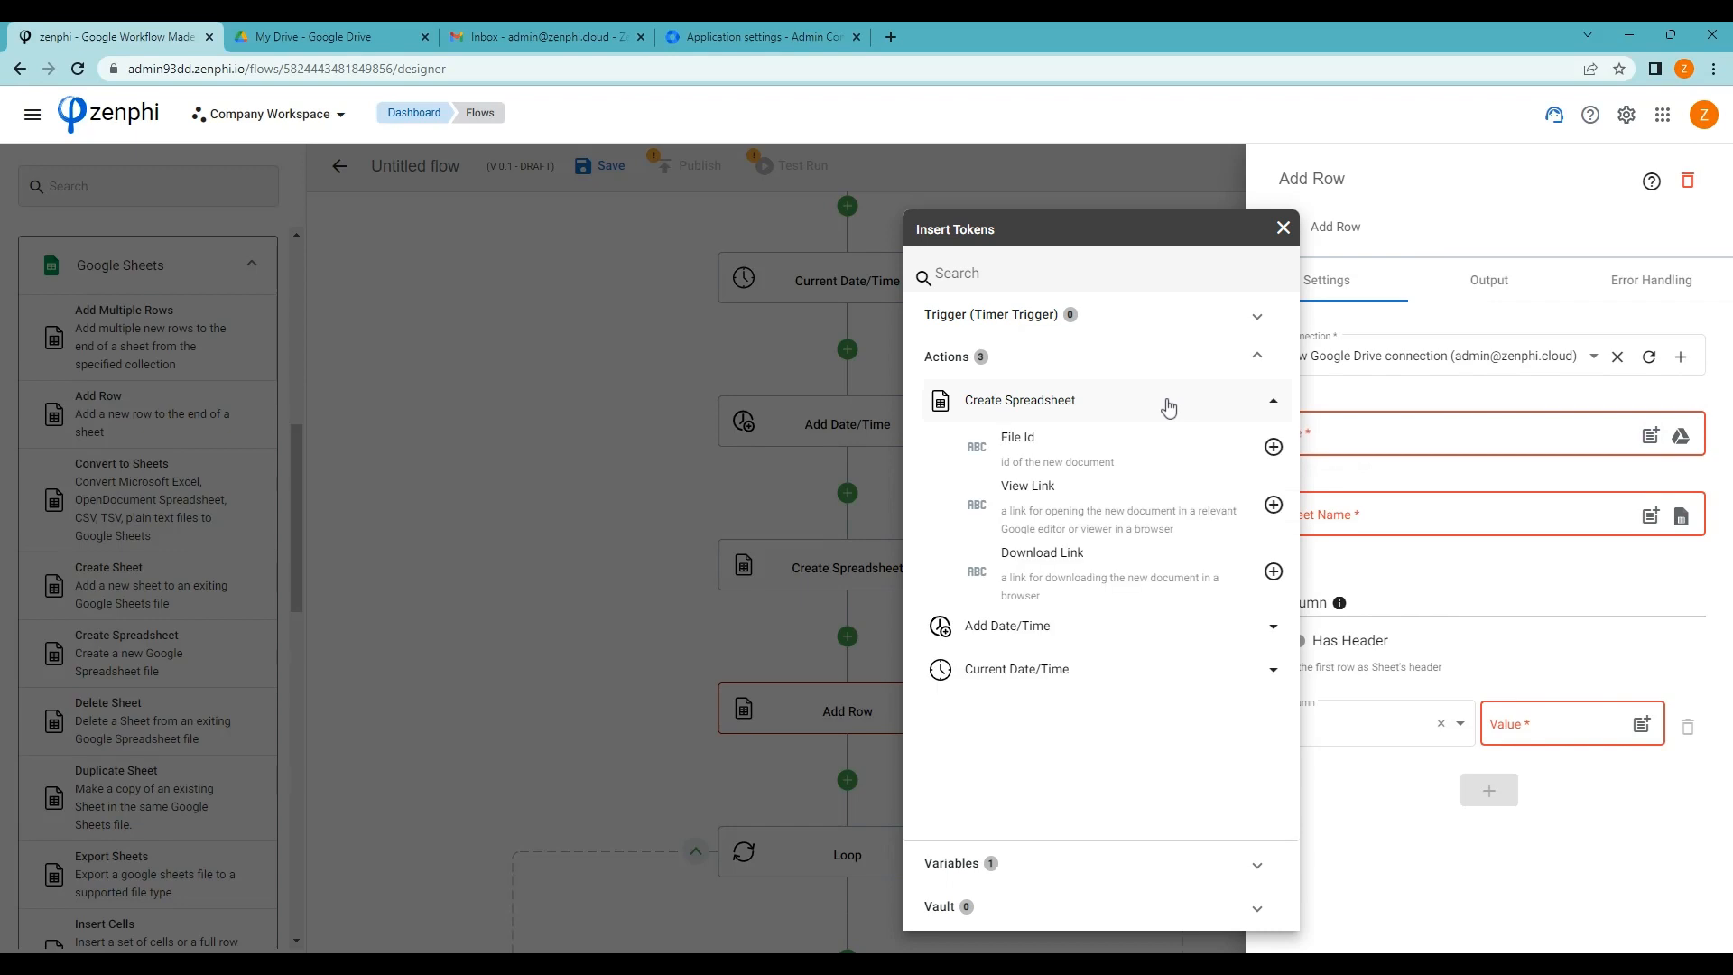
pyautogui.click(1274, 448)
pyautogui.click(1578, 524)
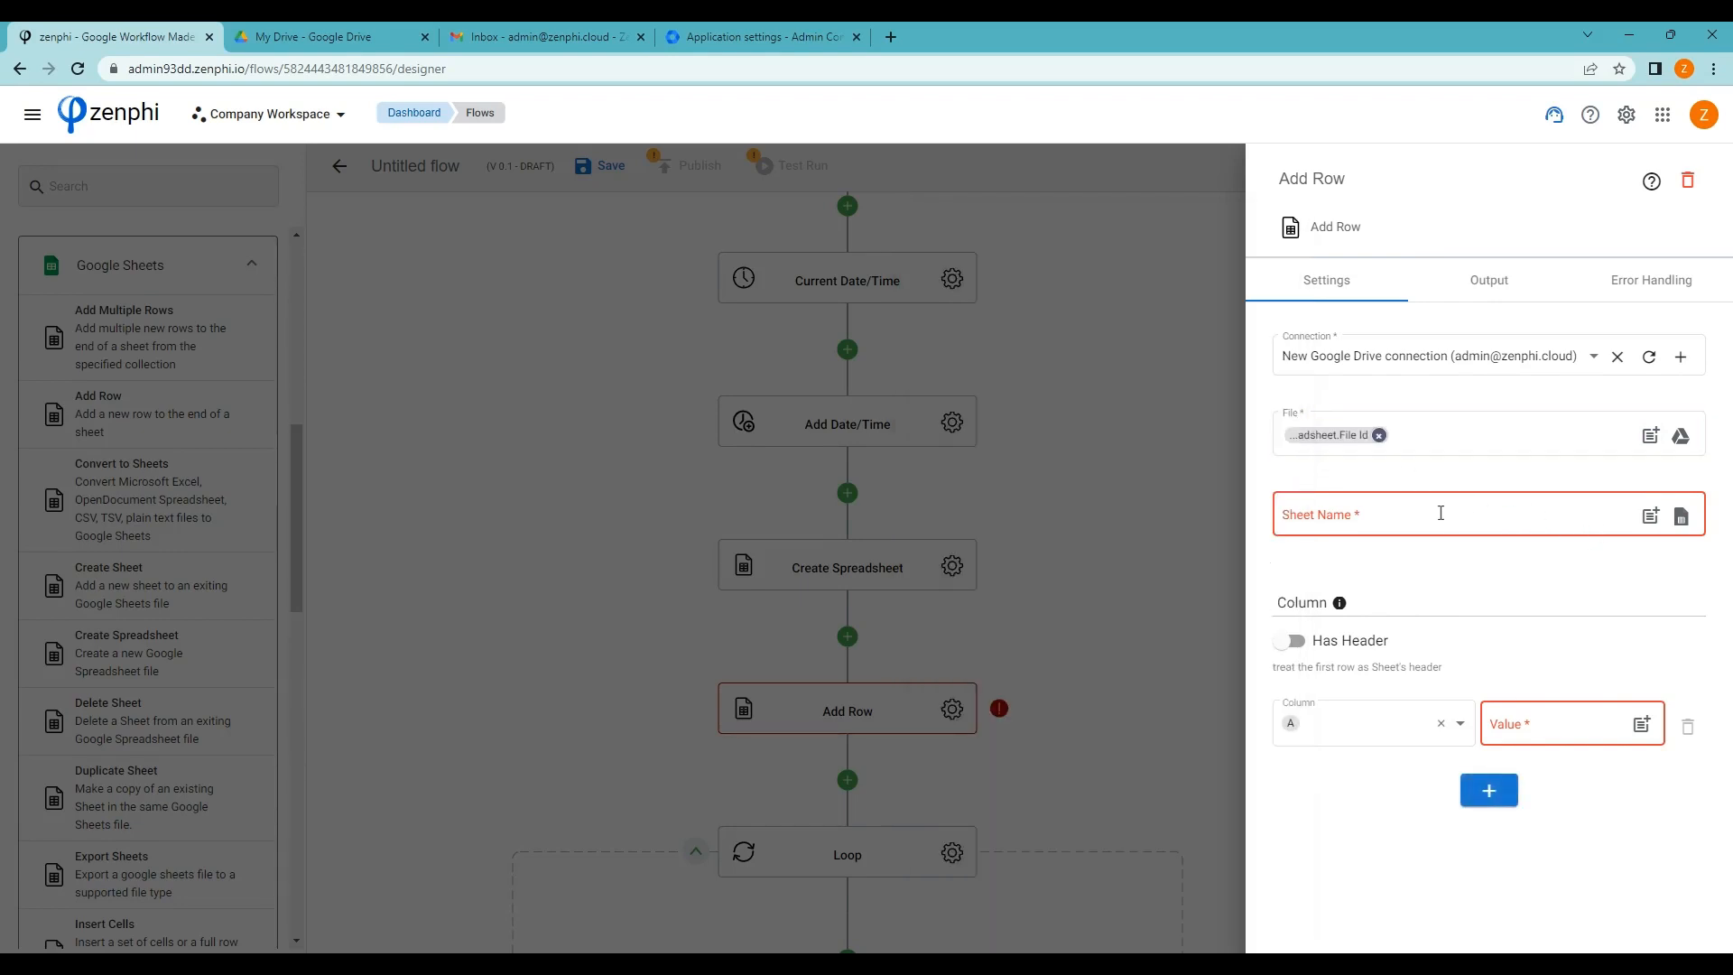
pyautogui.click(1440, 512)
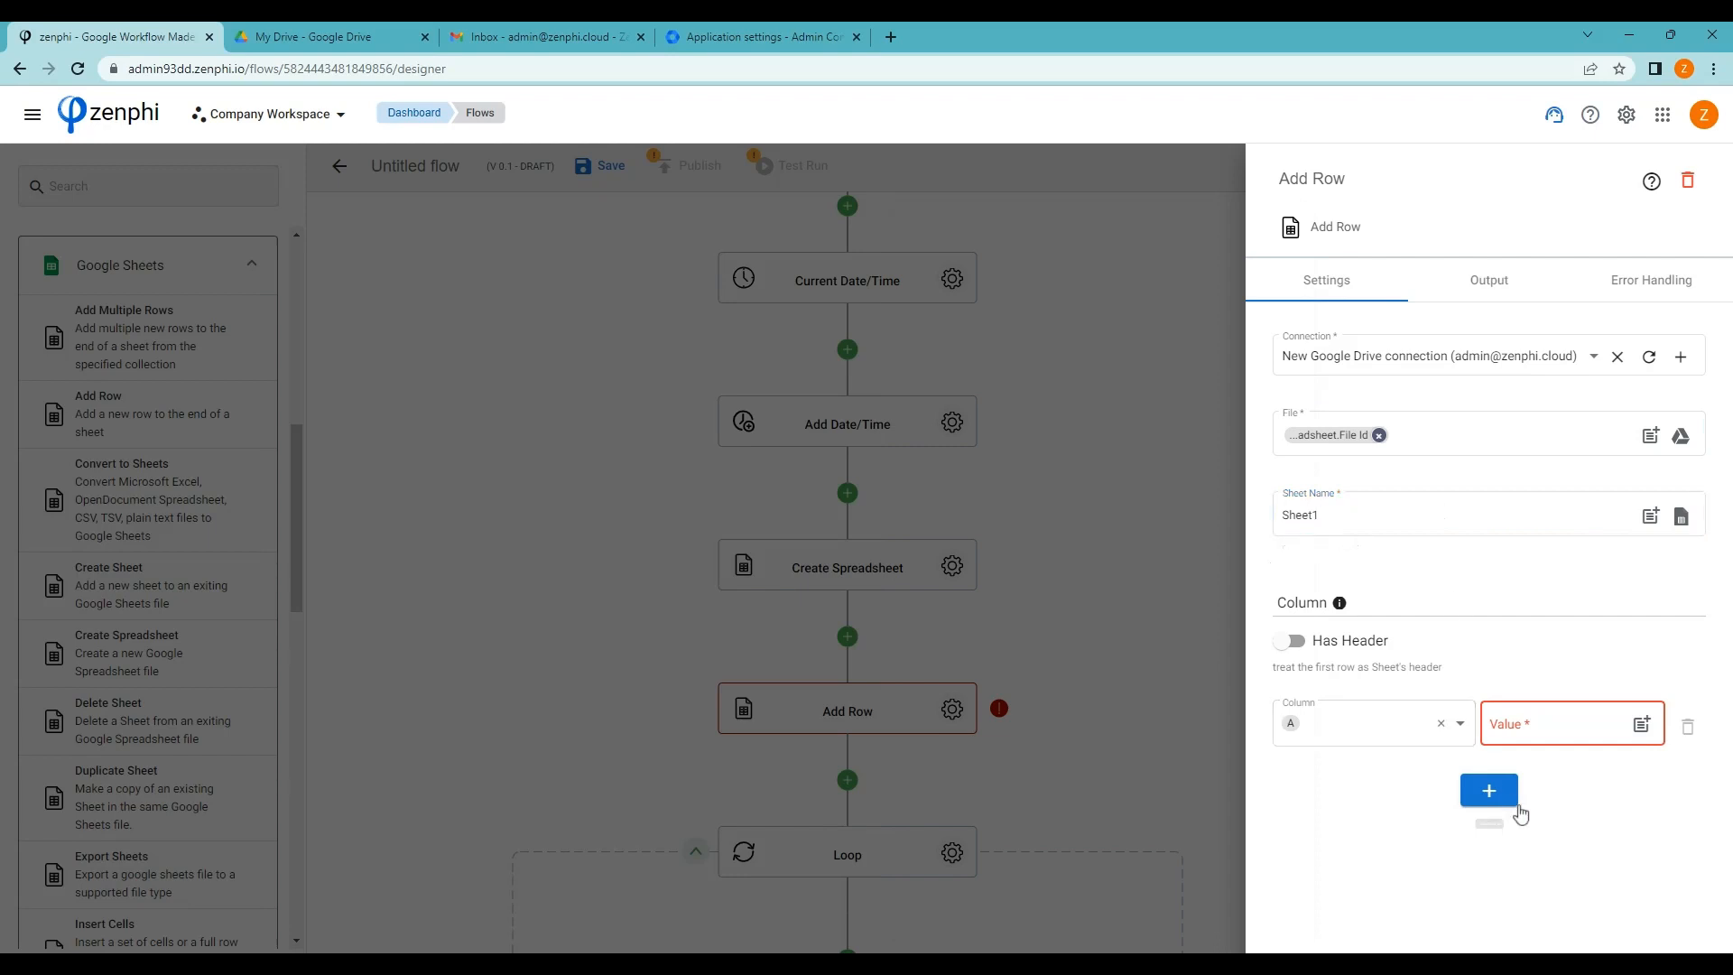
# Fill columns A–C with 'User email', 'Last login' and 'Is suspended'
pyautogui.click(1531, 730)
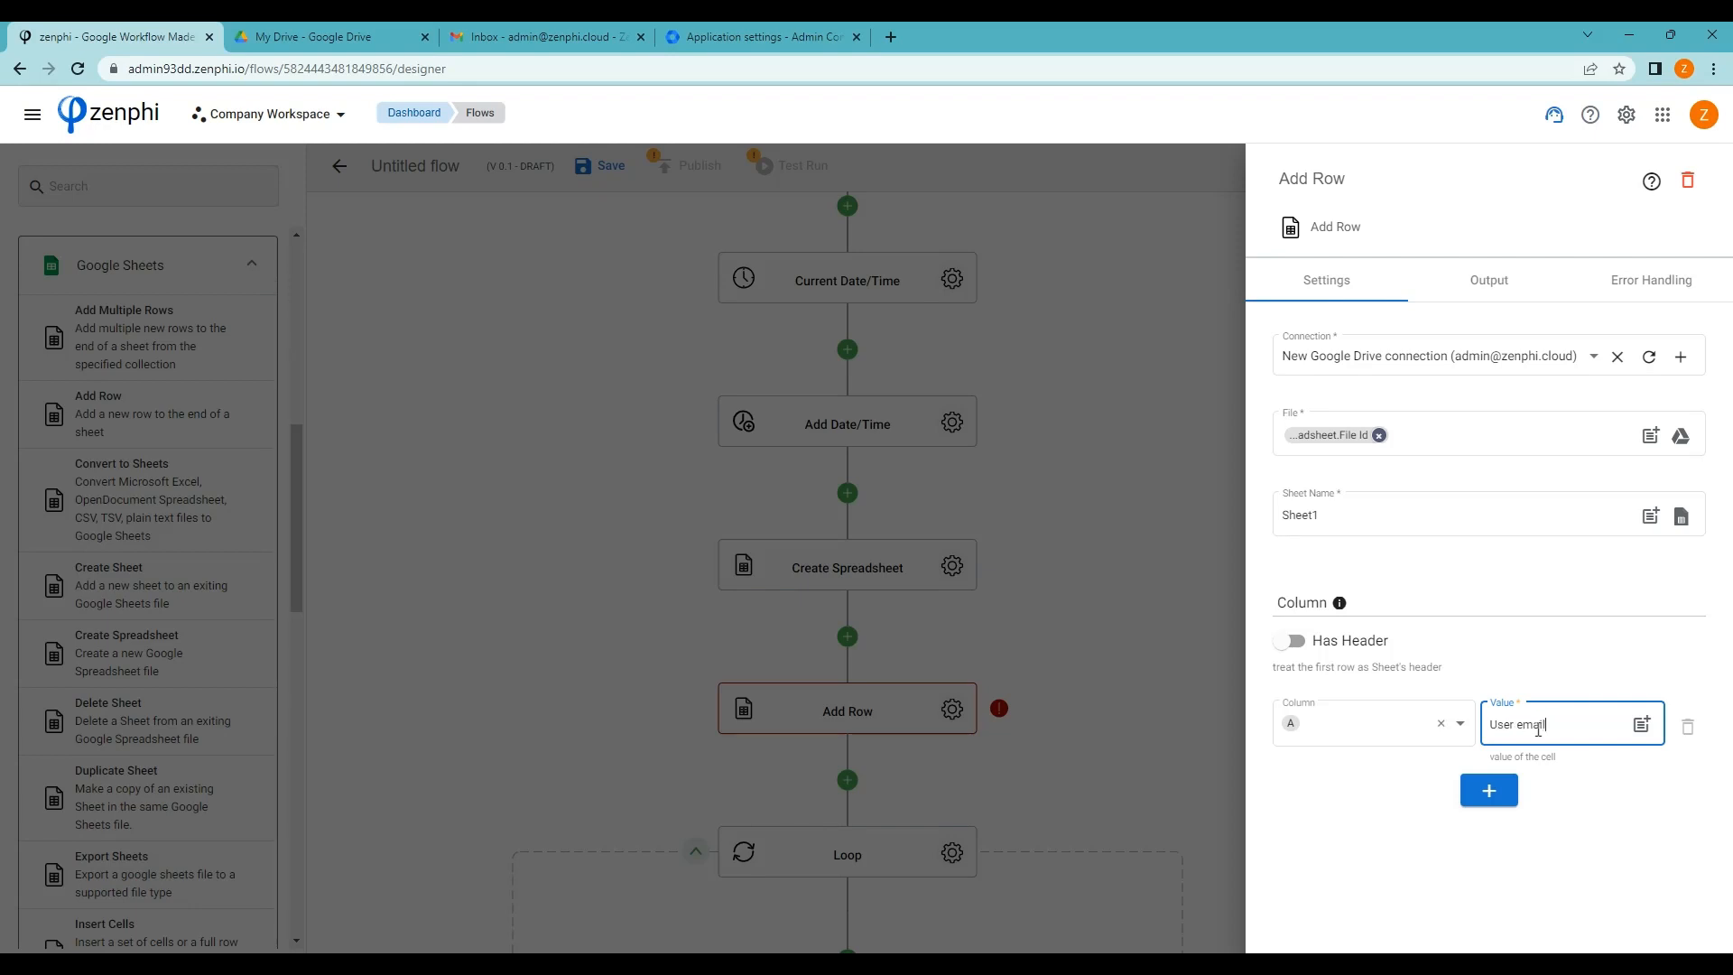
pyautogui.click(1491, 787)
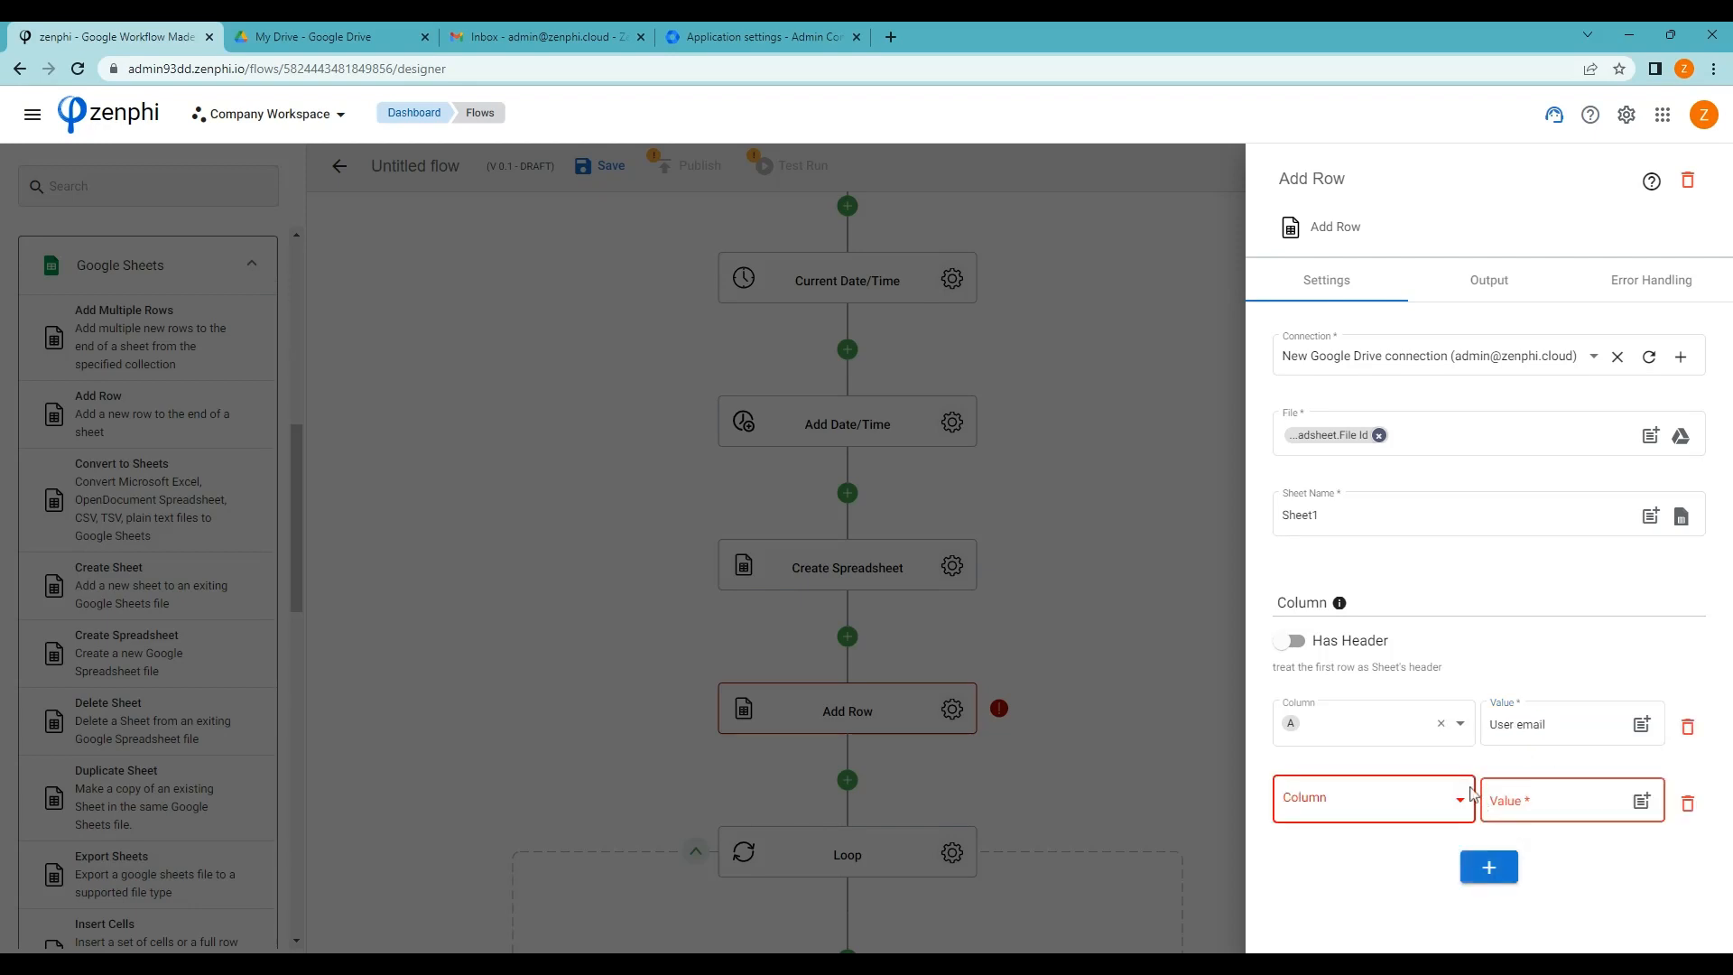
pyautogui.click(1331, 803)
pyautogui.click(1307, 591)
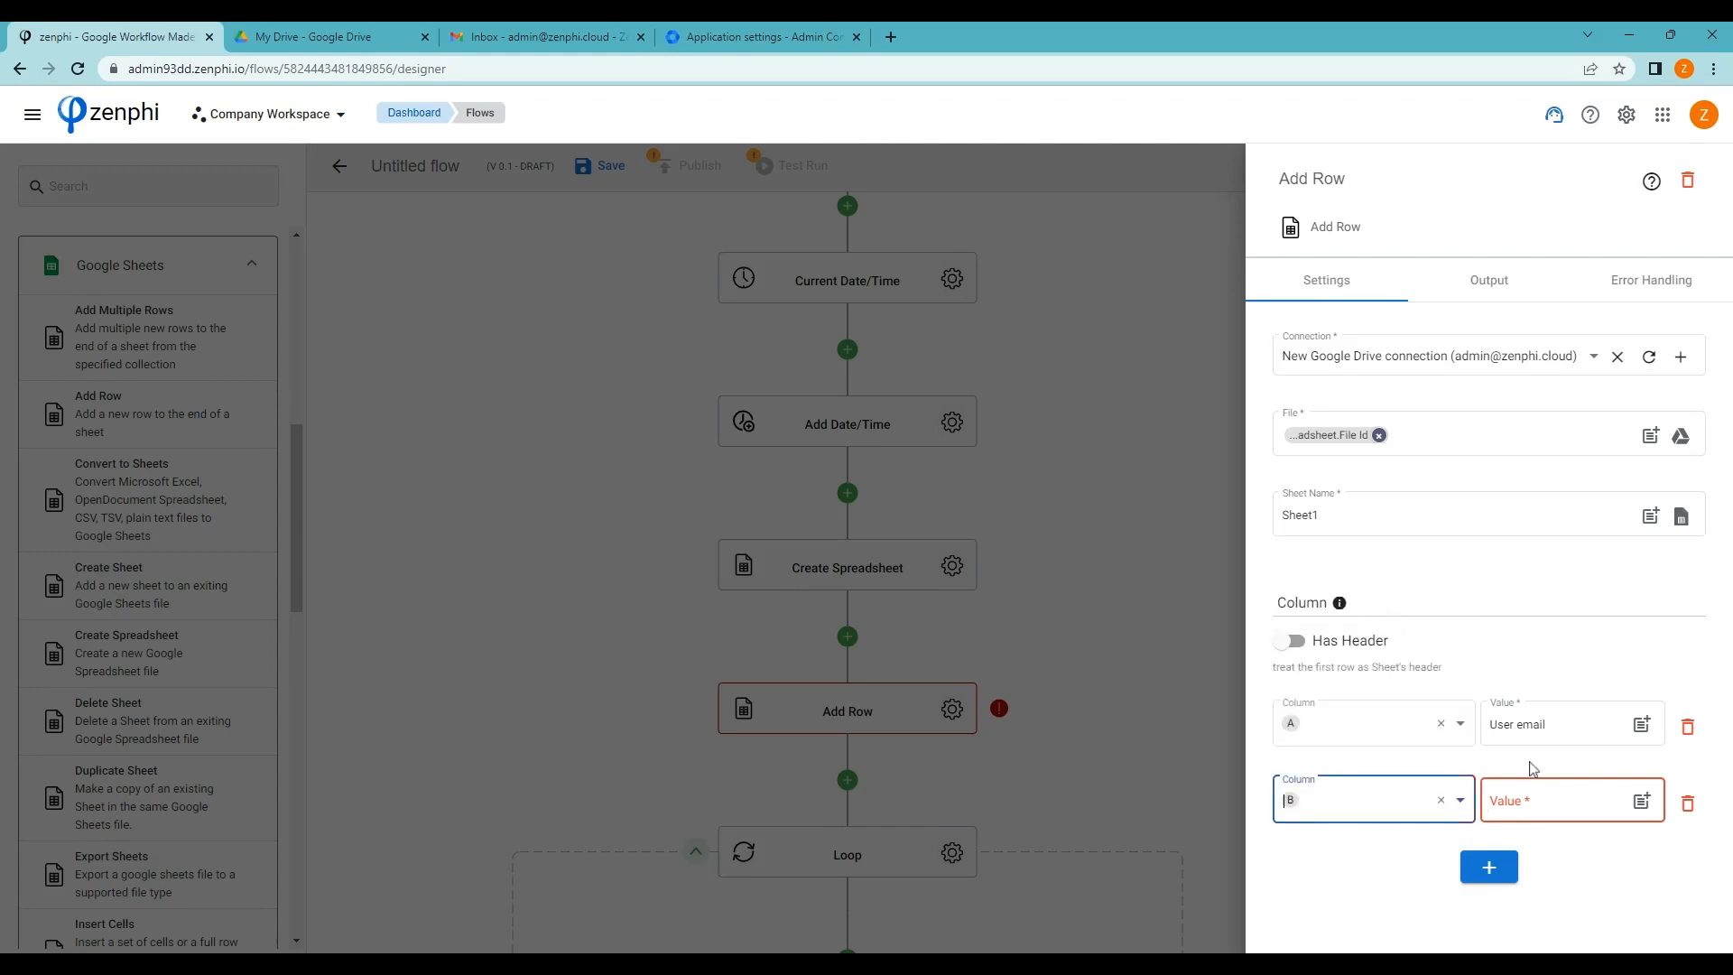
pyautogui.click(1526, 798)
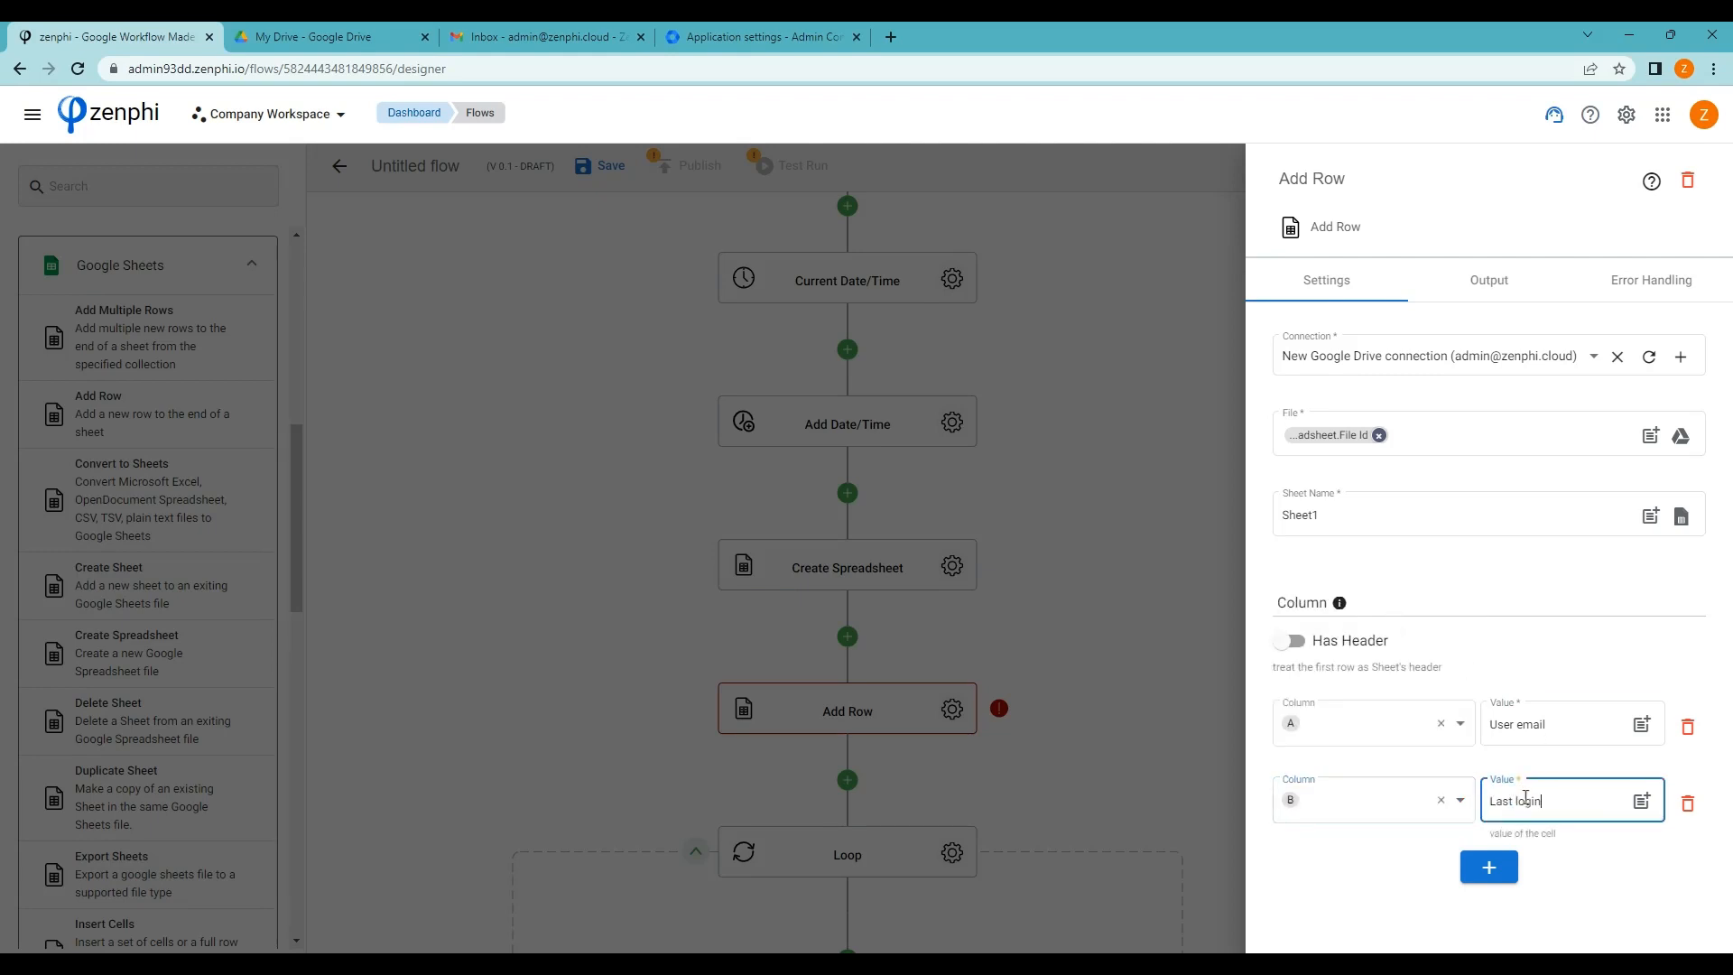
pyautogui.click(1490, 867)
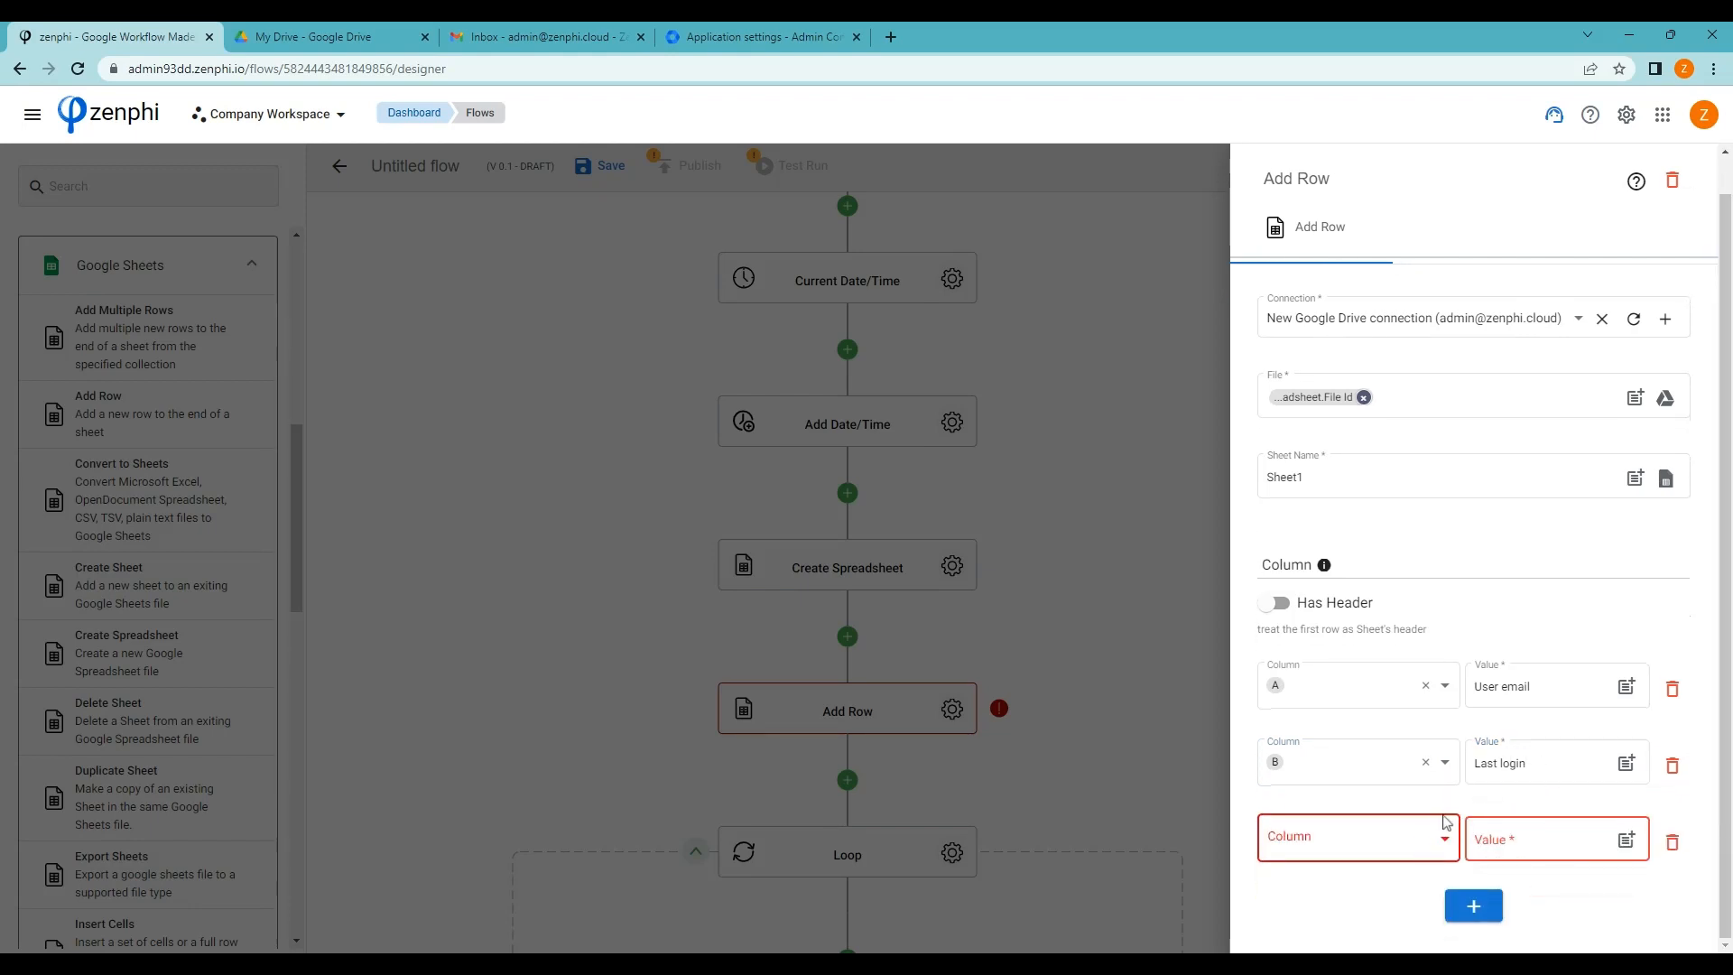
pyautogui.click(1447, 849)
pyautogui.click(1334, 638)
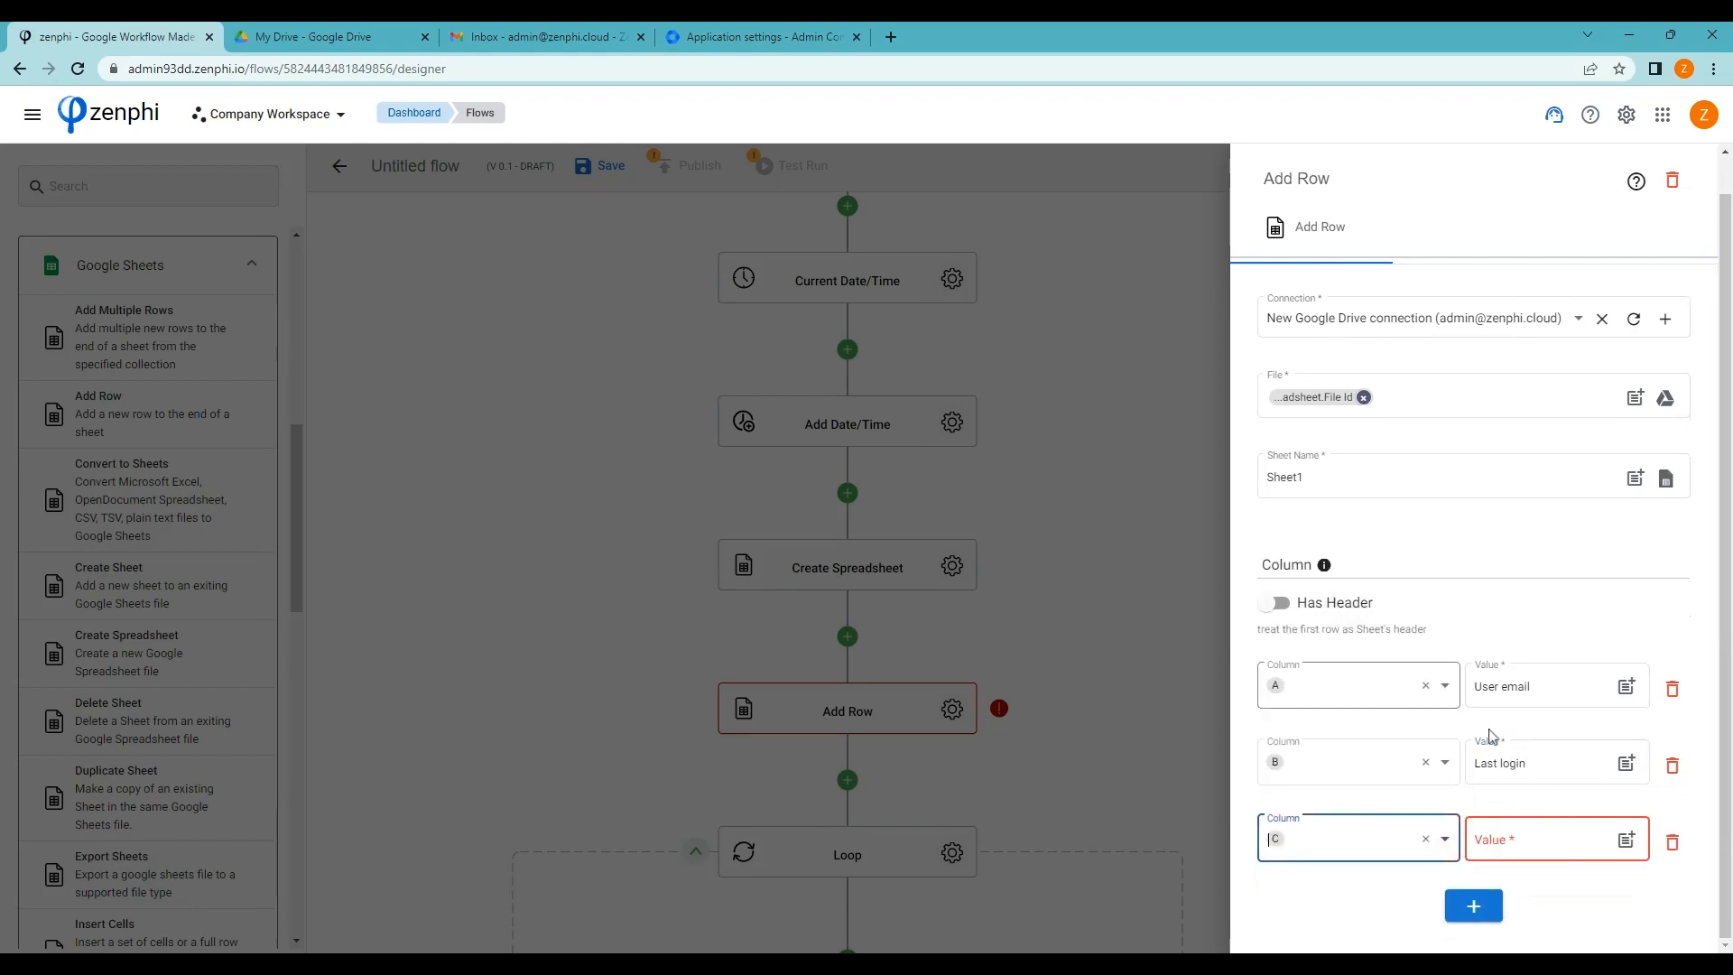
pyautogui.click(1523, 843)
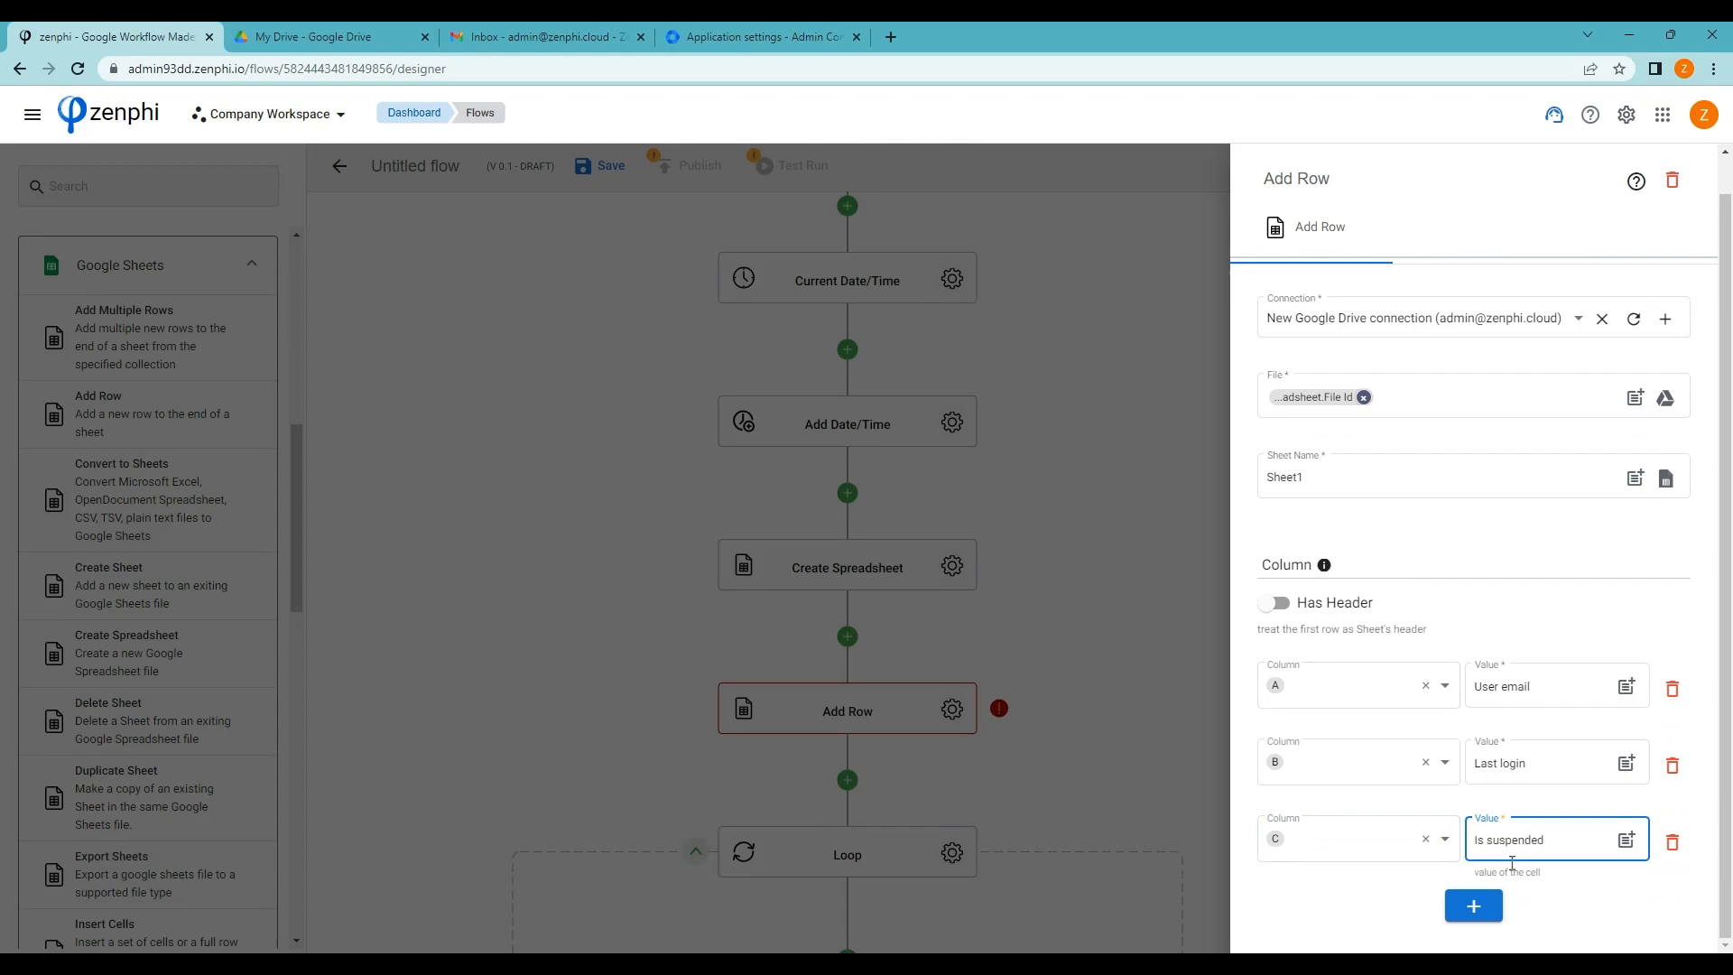
# Add column D 'Is archived' and column E 'Managers email'
pyautogui.click(1474, 905)
pyautogui.click(1402, 842)
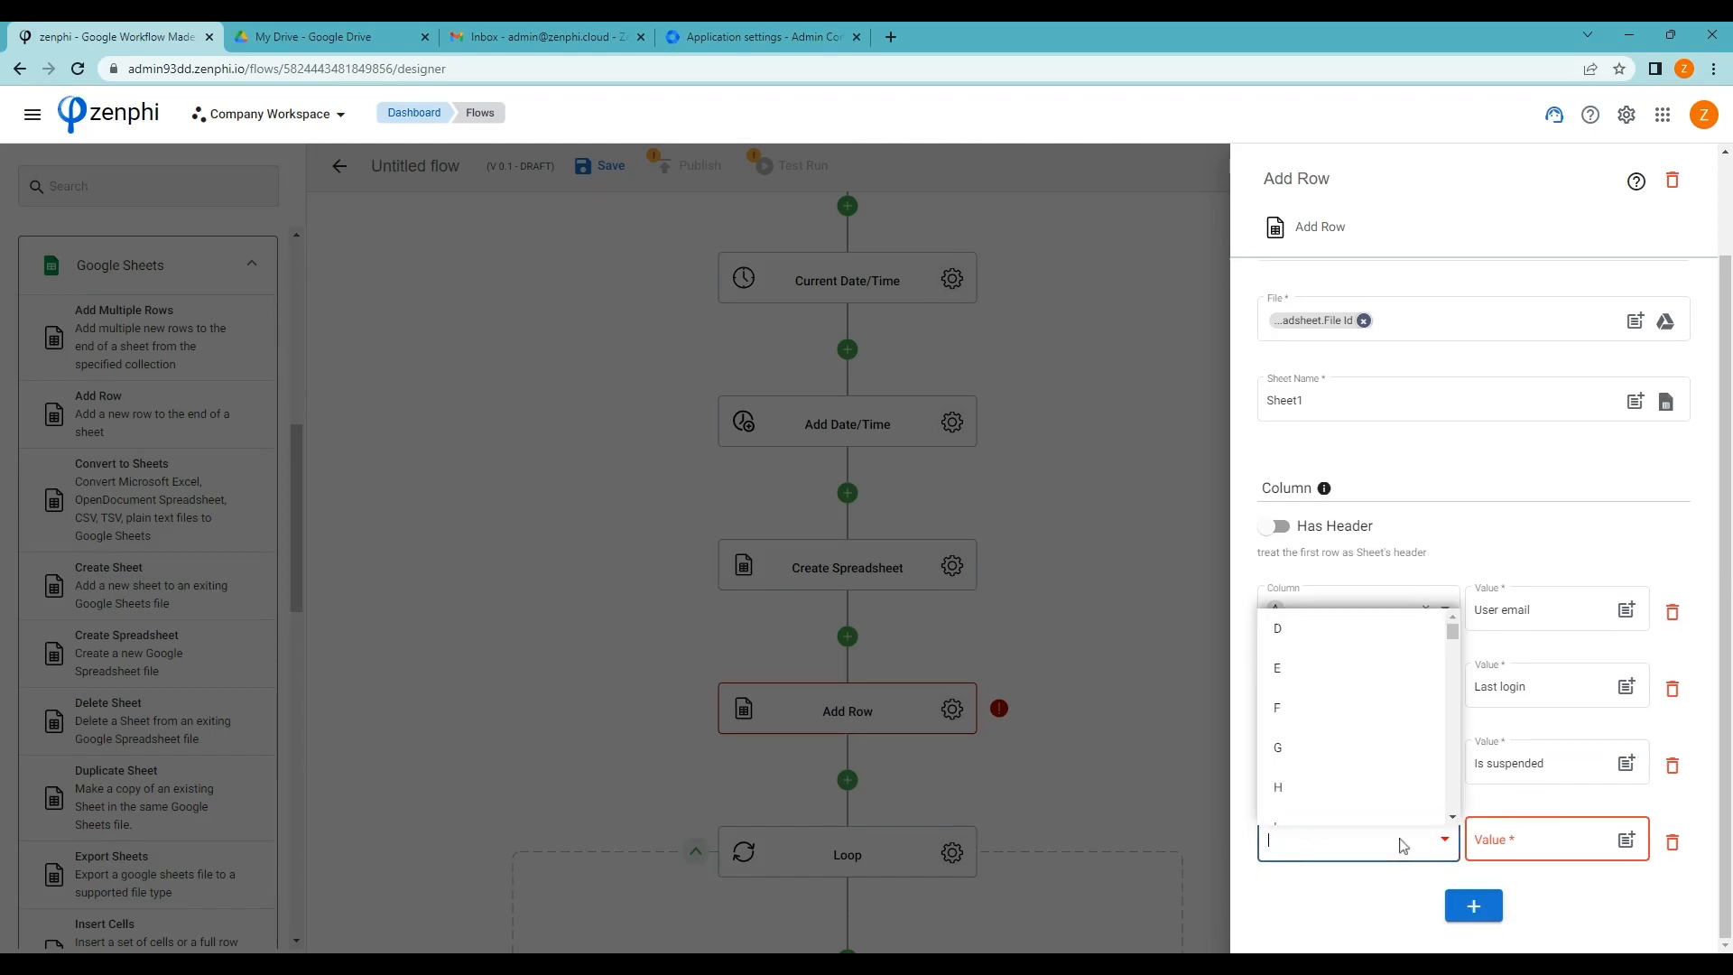
pyautogui.click(1309, 634)
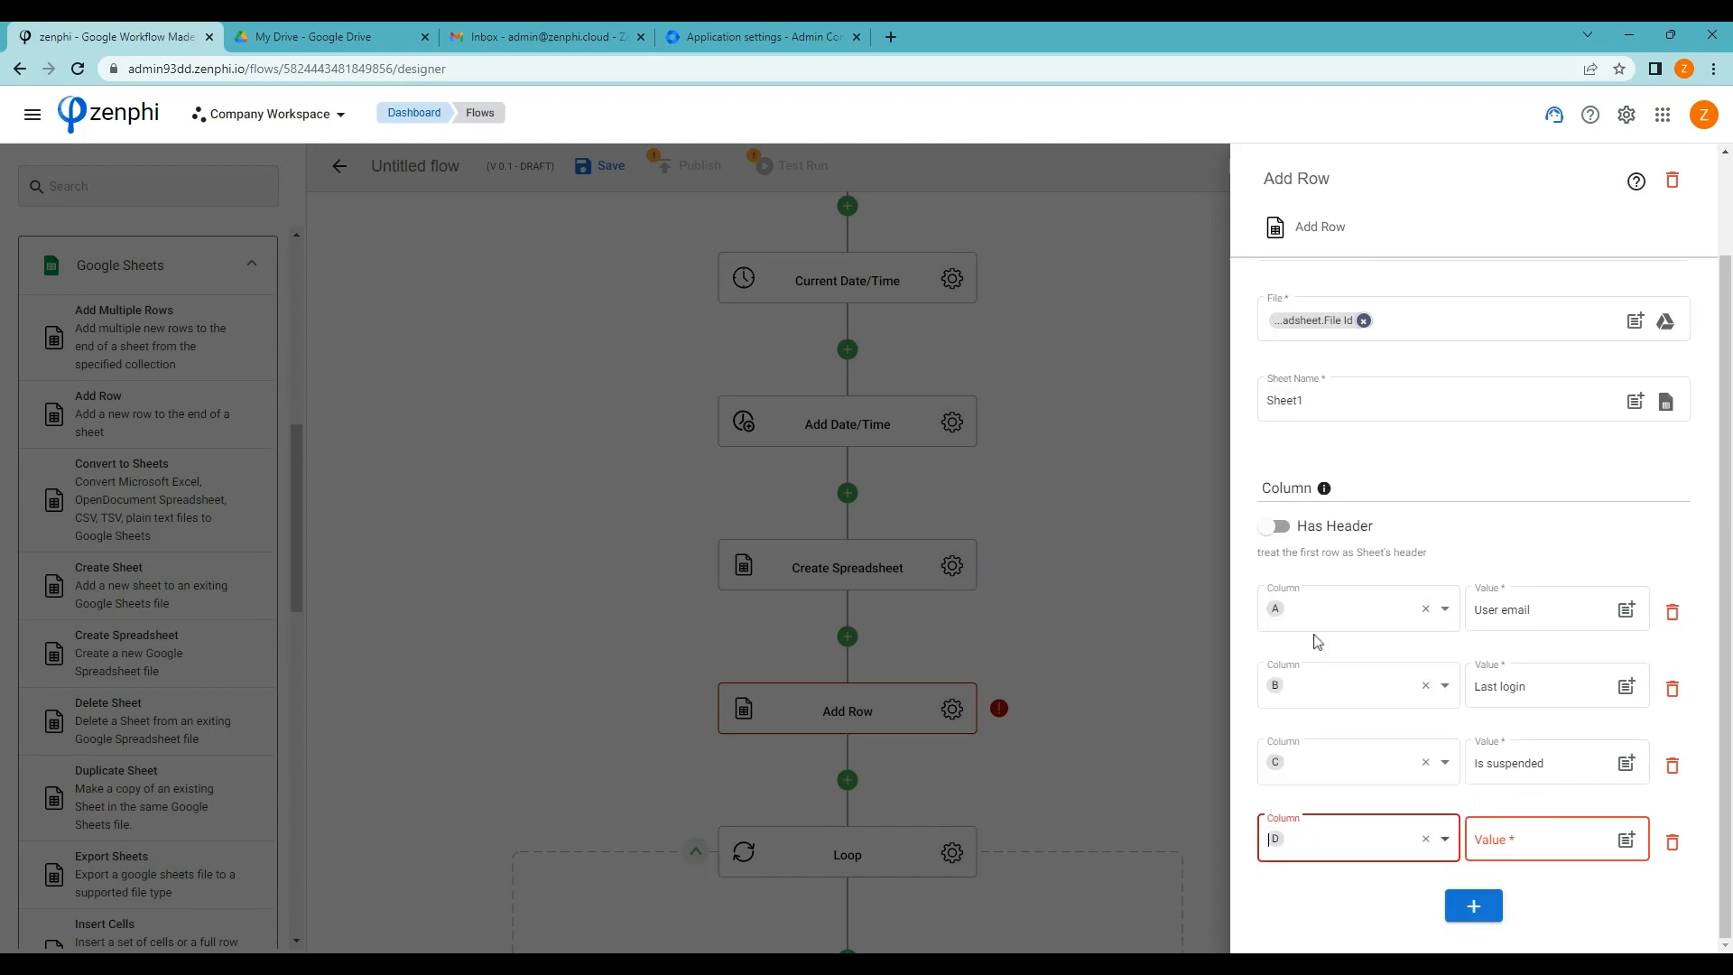
pyautogui.click(1537, 846)
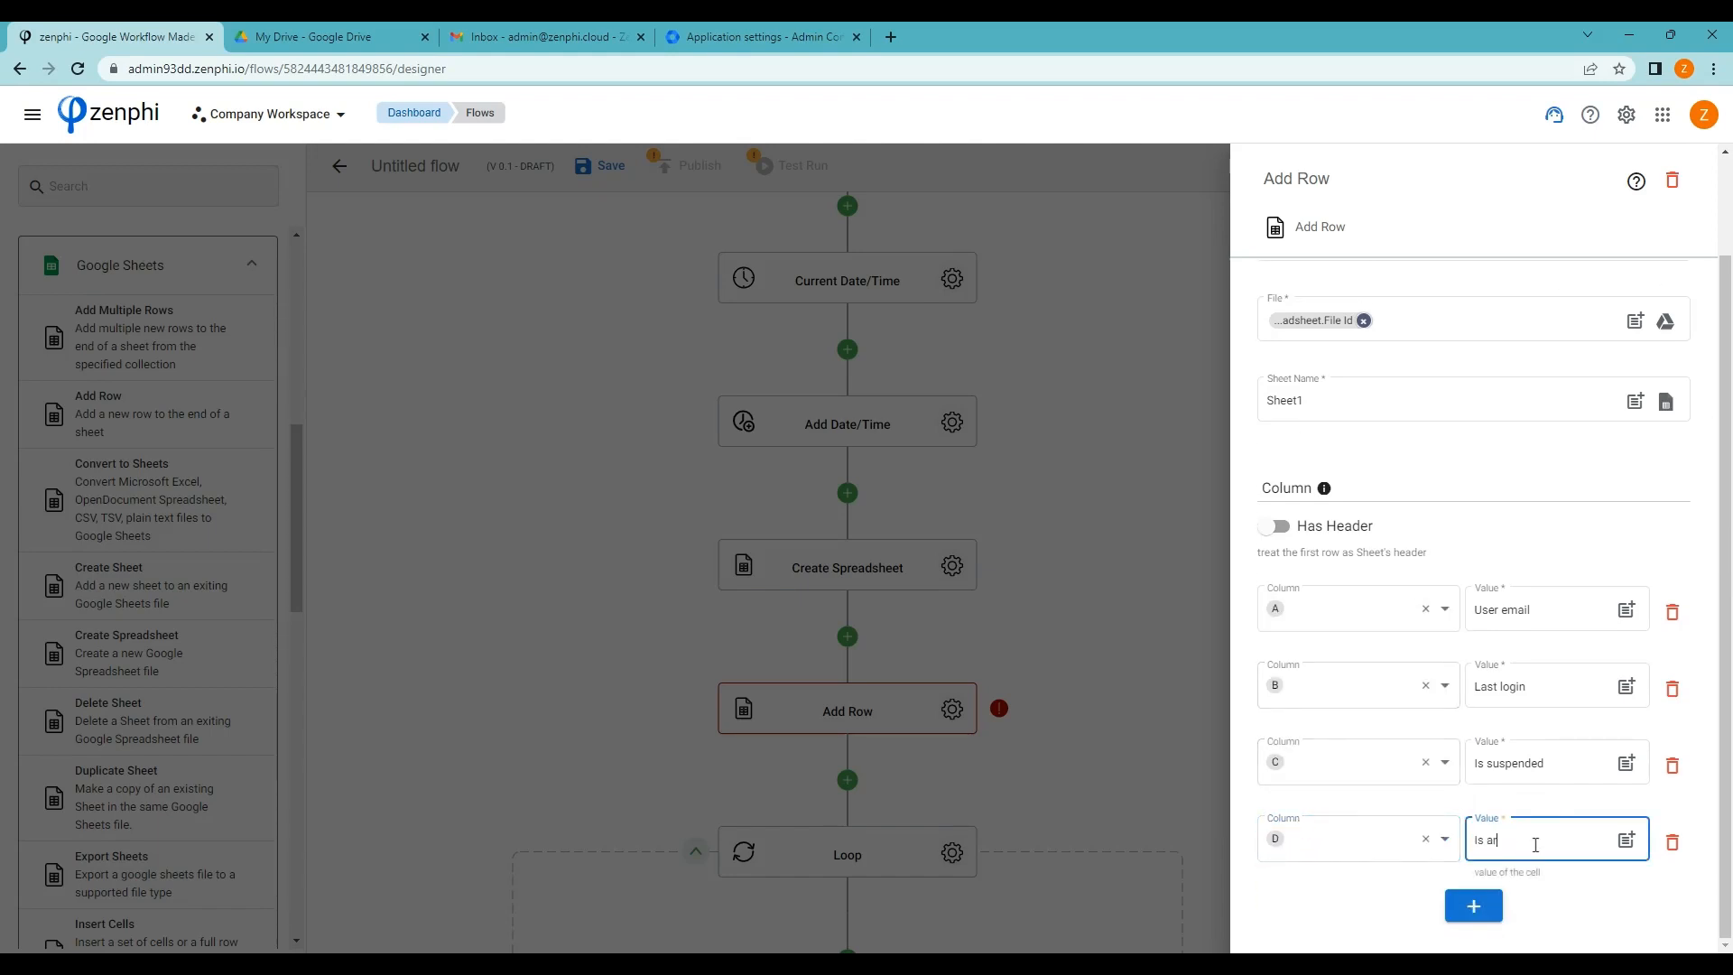
pyautogui.write('Is archived')
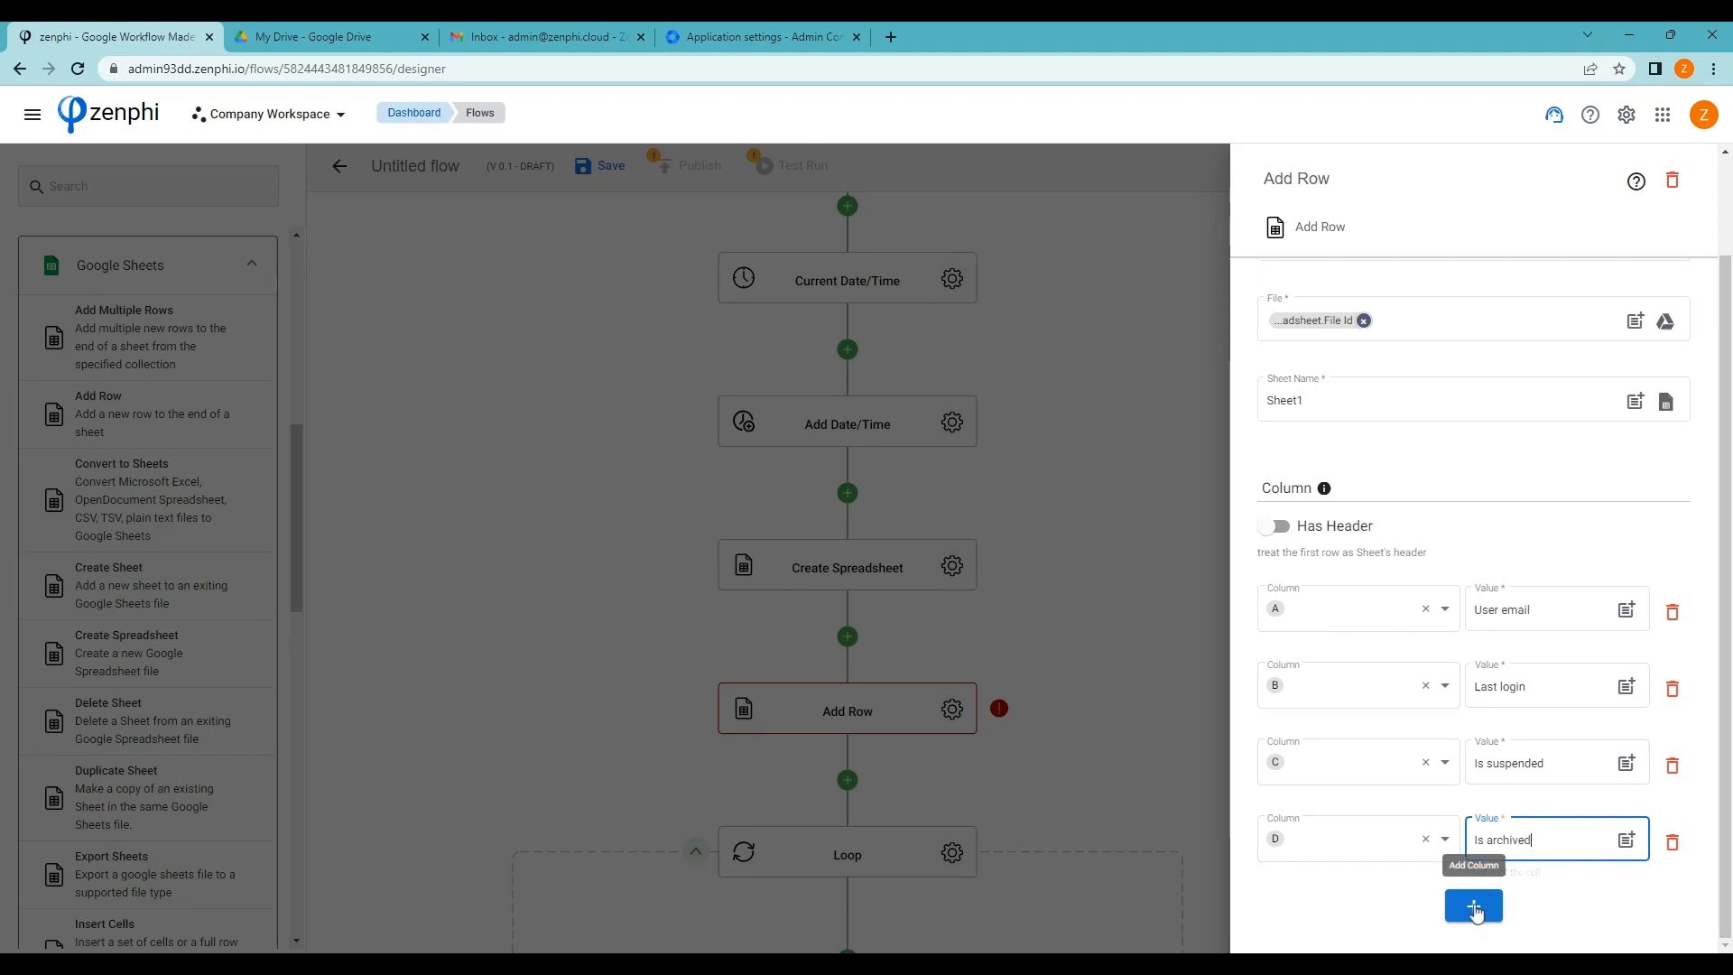
pyautogui.click(1476, 910)
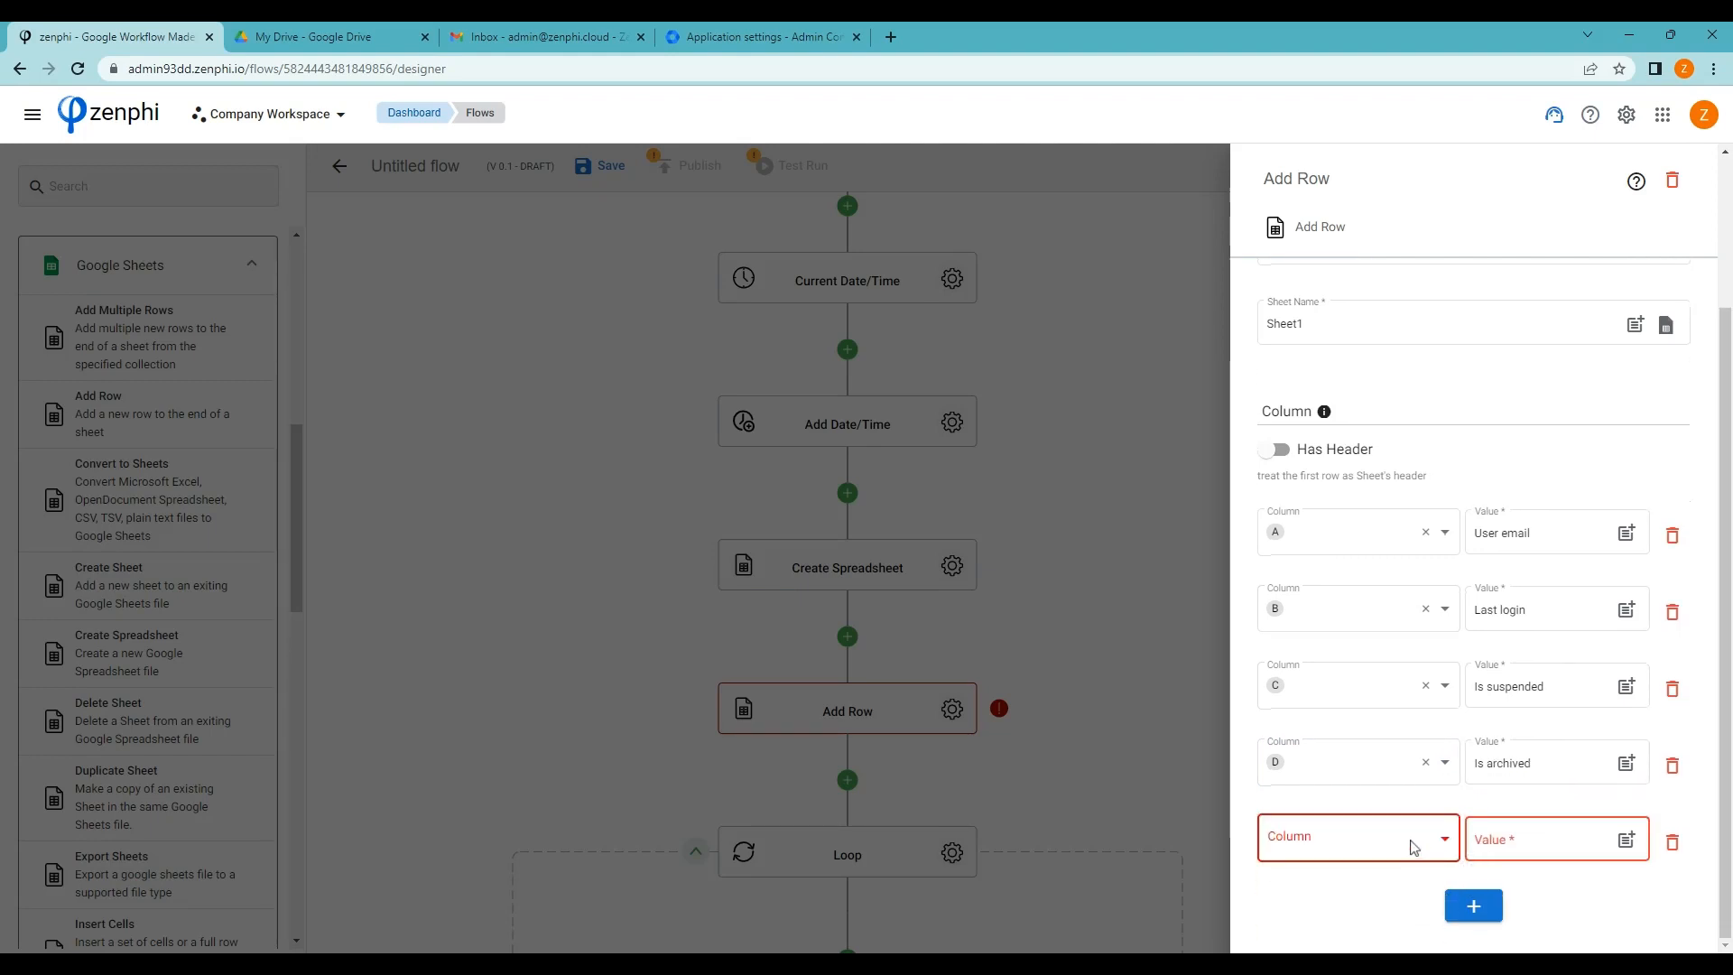
pyautogui.click(1414, 847)
pyautogui.click(1308, 631)
pyautogui.click(1497, 837)
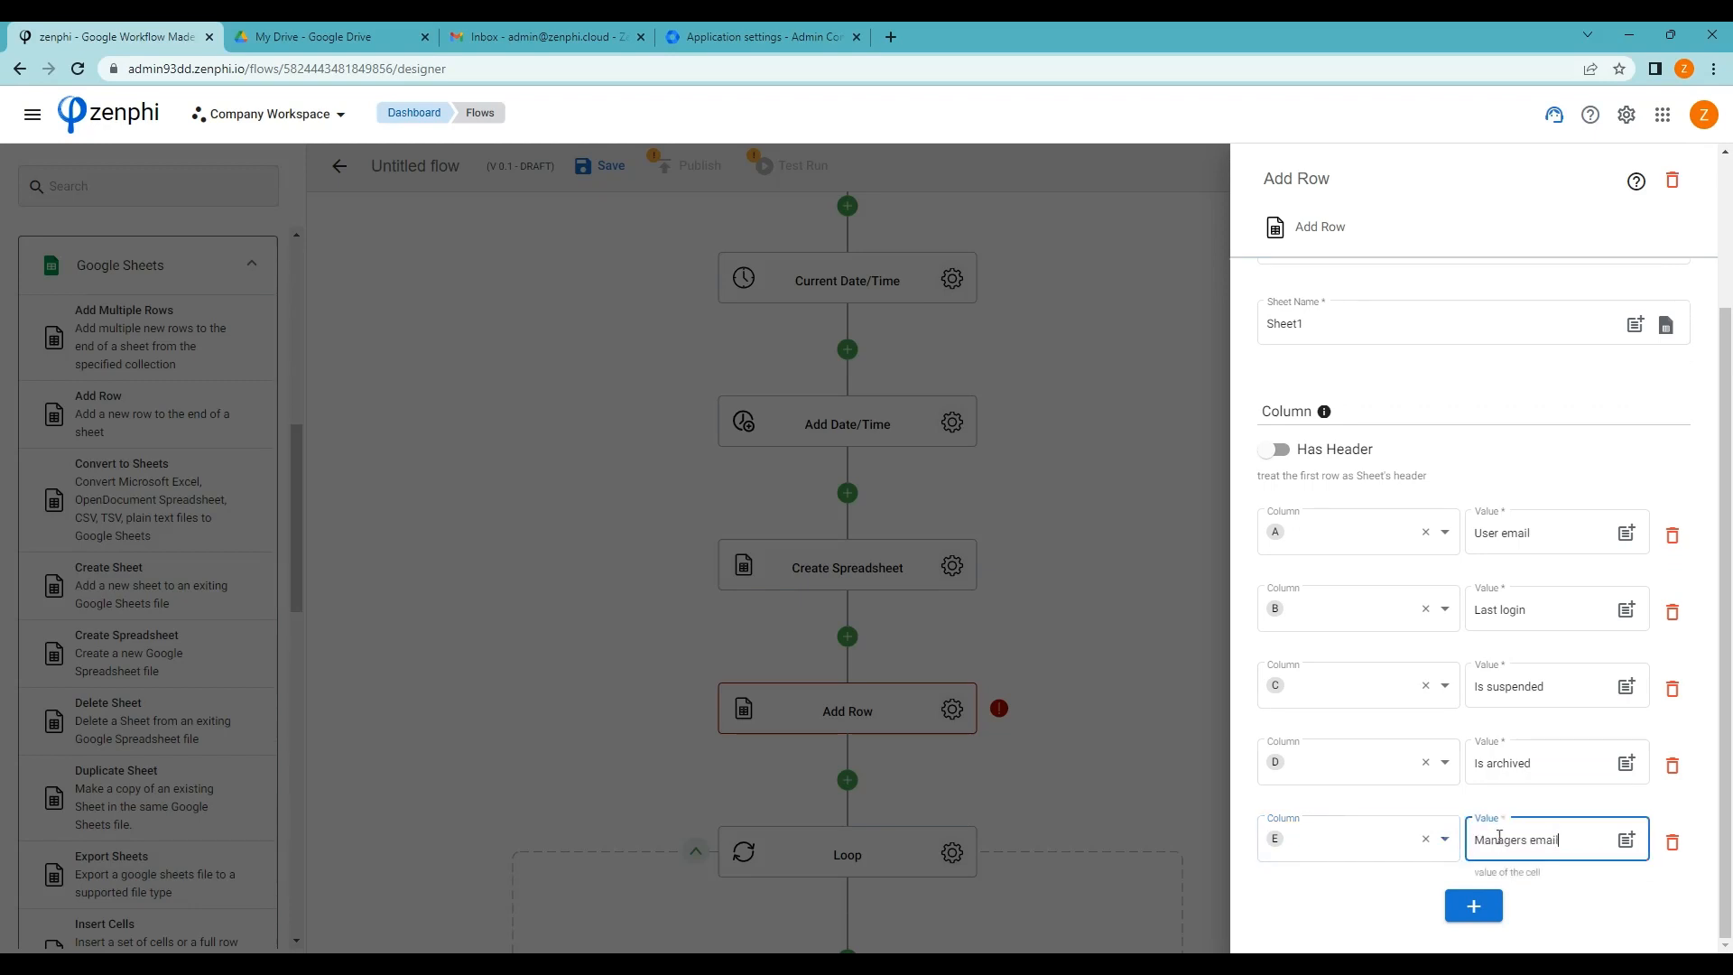
# Close the Add Row settings and scroll the flow down to the Query collection step
pyautogui.click(1145, 670)
pyautogui.scroll(-3, 1180, 639)
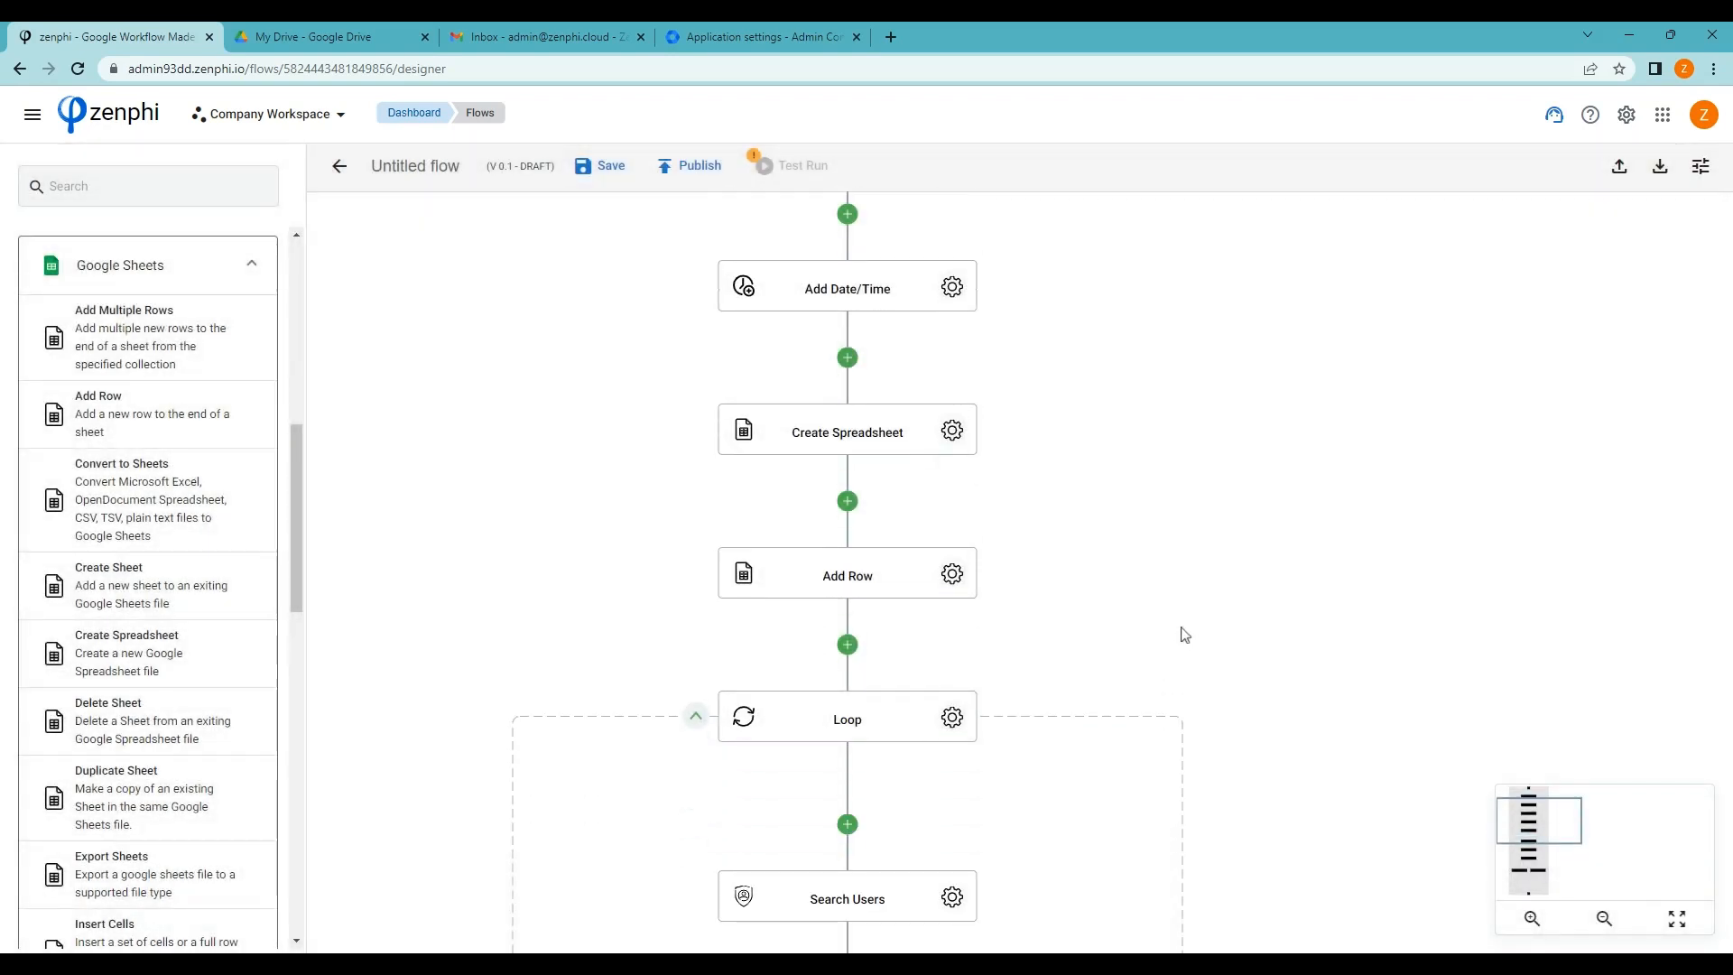
pyautogui.scroll(-6, 1187, 632)
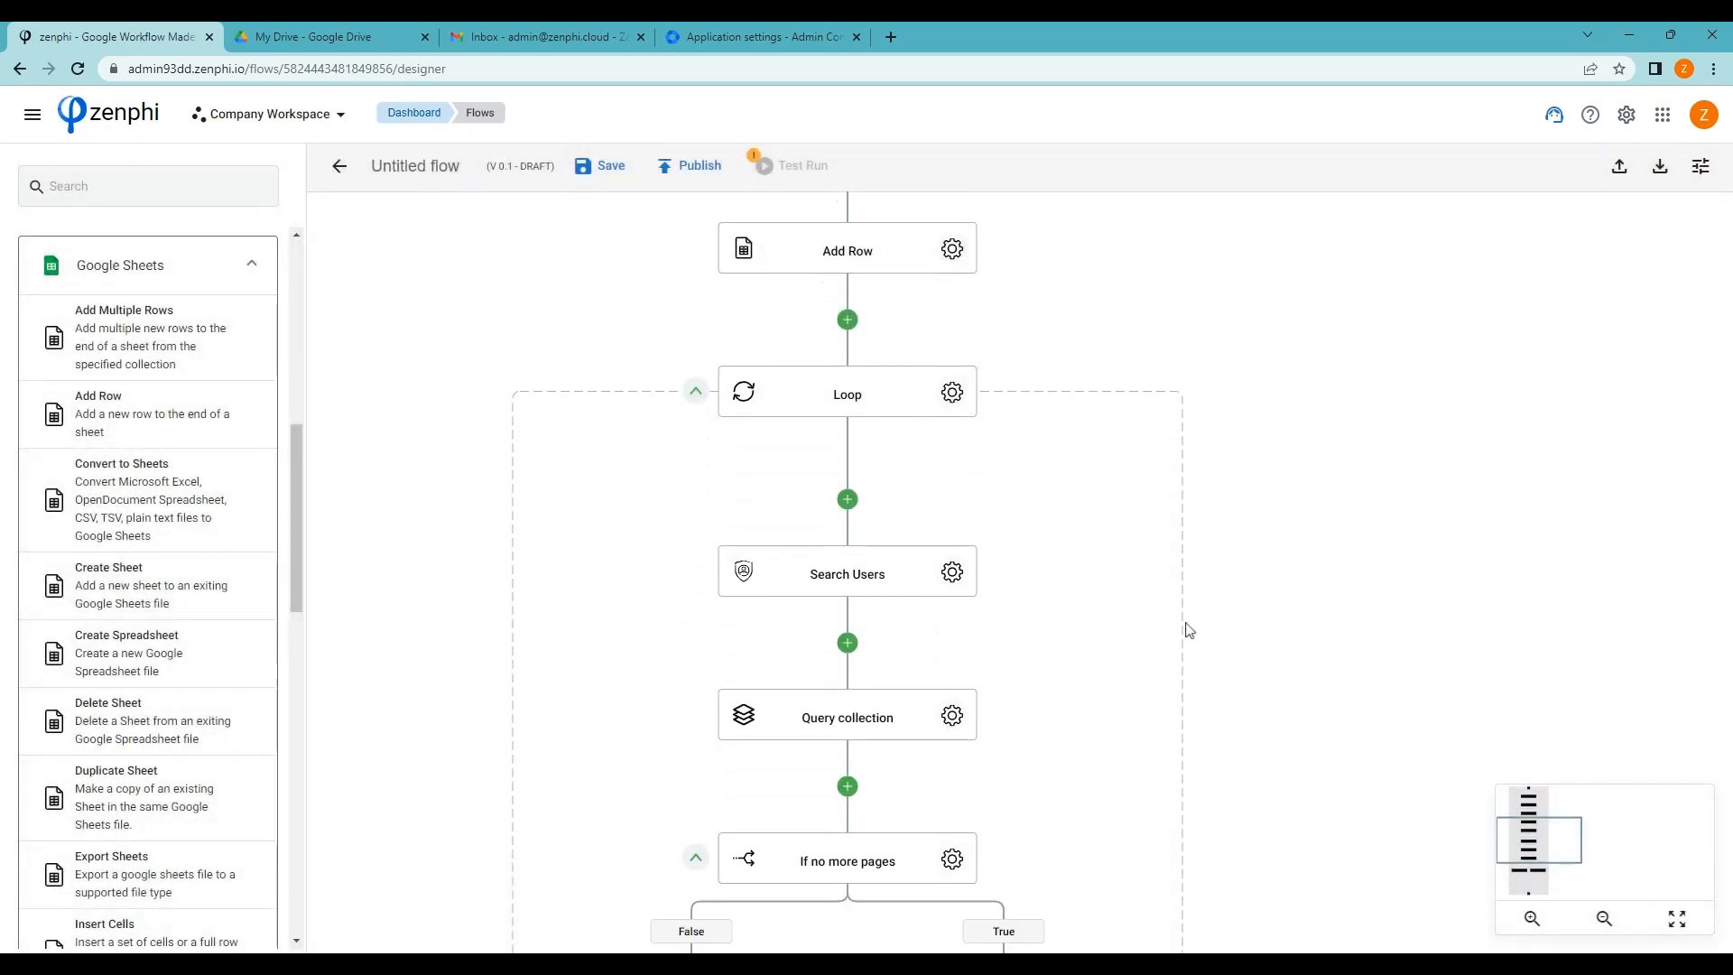
pyautogui.scroll(-2, 1190, 630)
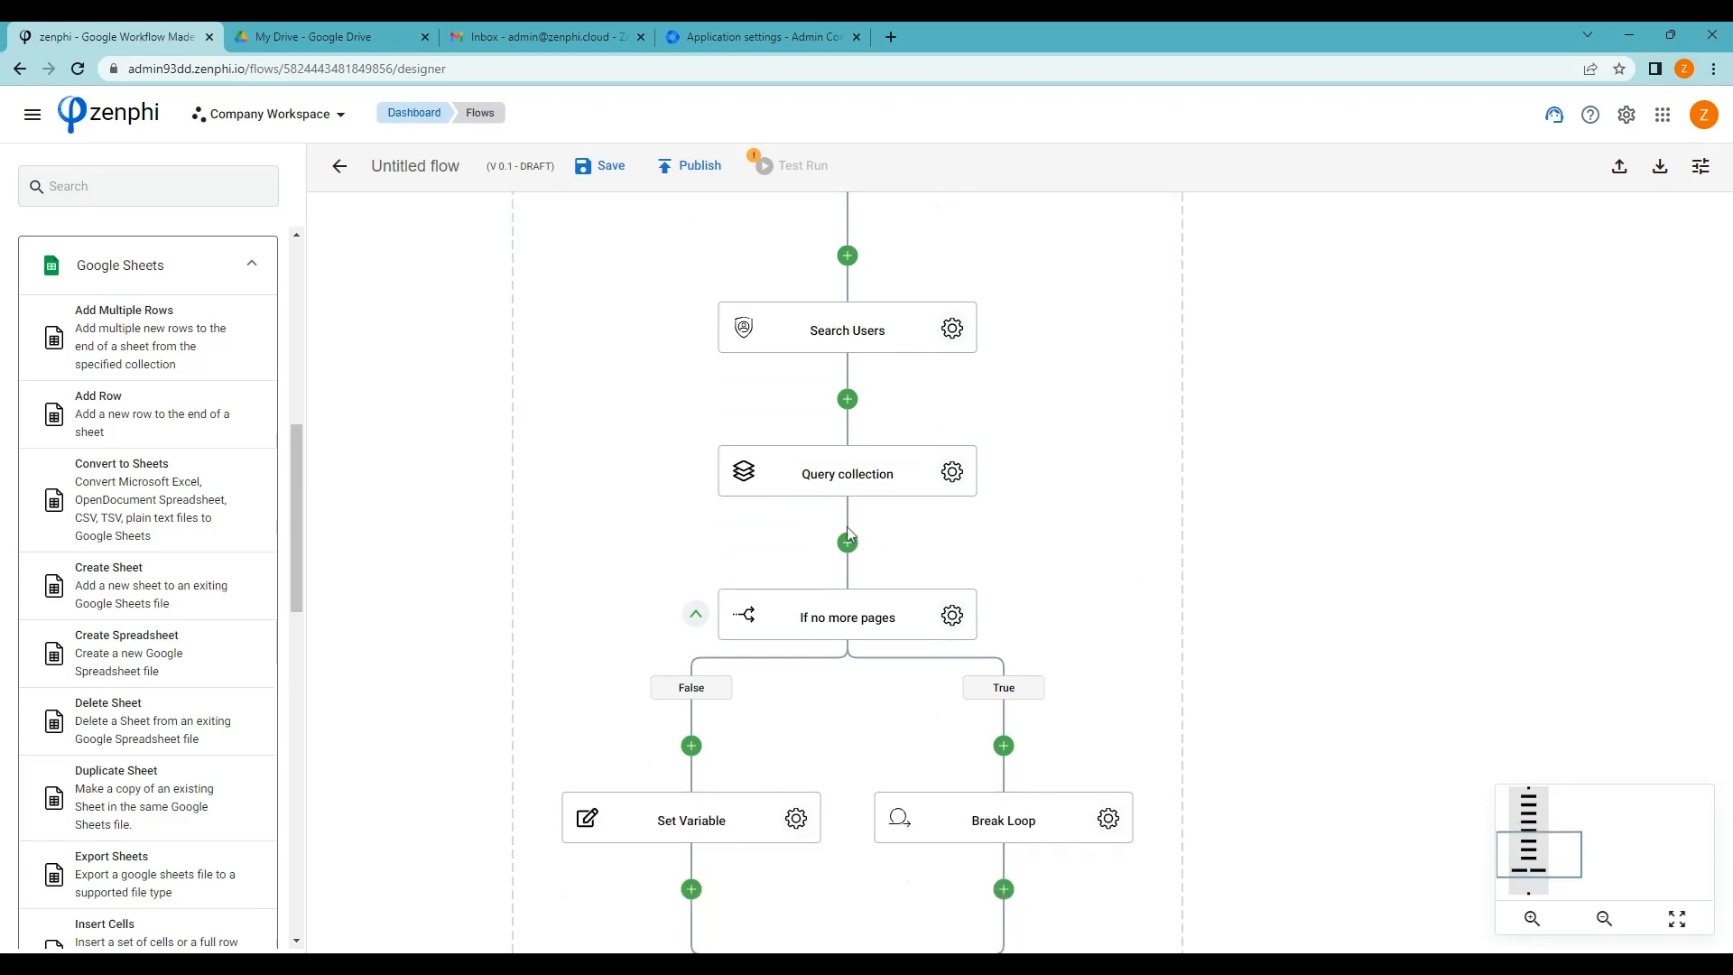
# Insert a Foreach loop below Query collection, iterating over the Query collection Result
pyautogui.click(95, 190)
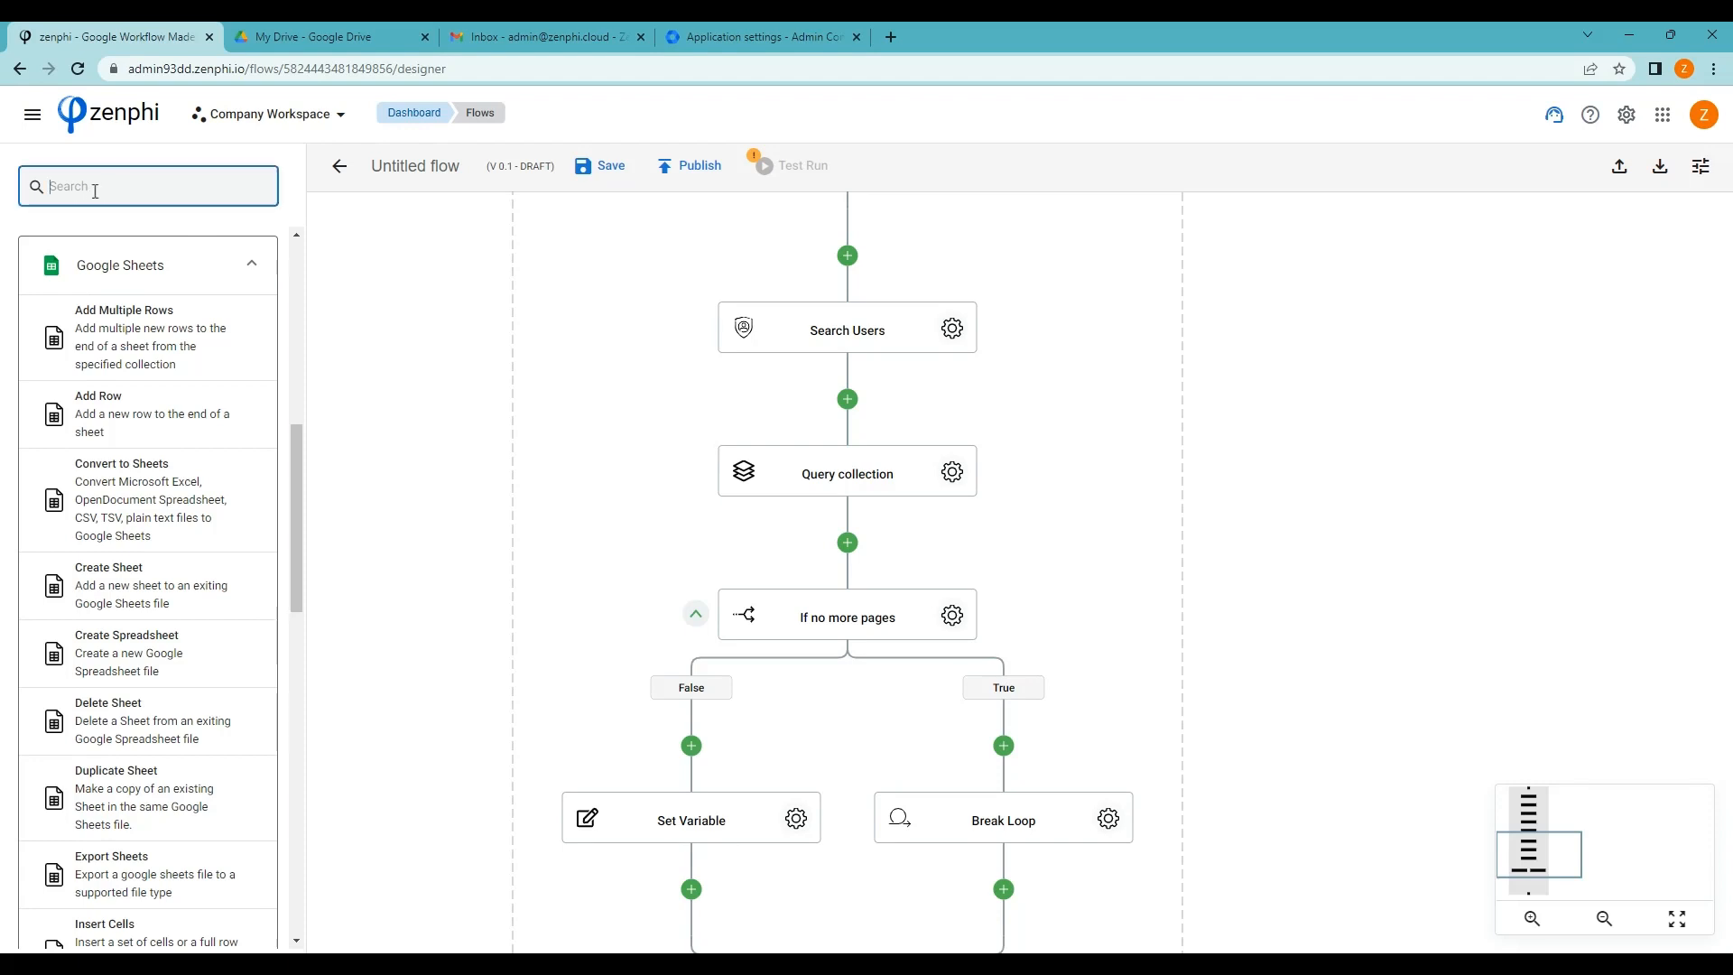
pyautogui.write('for')
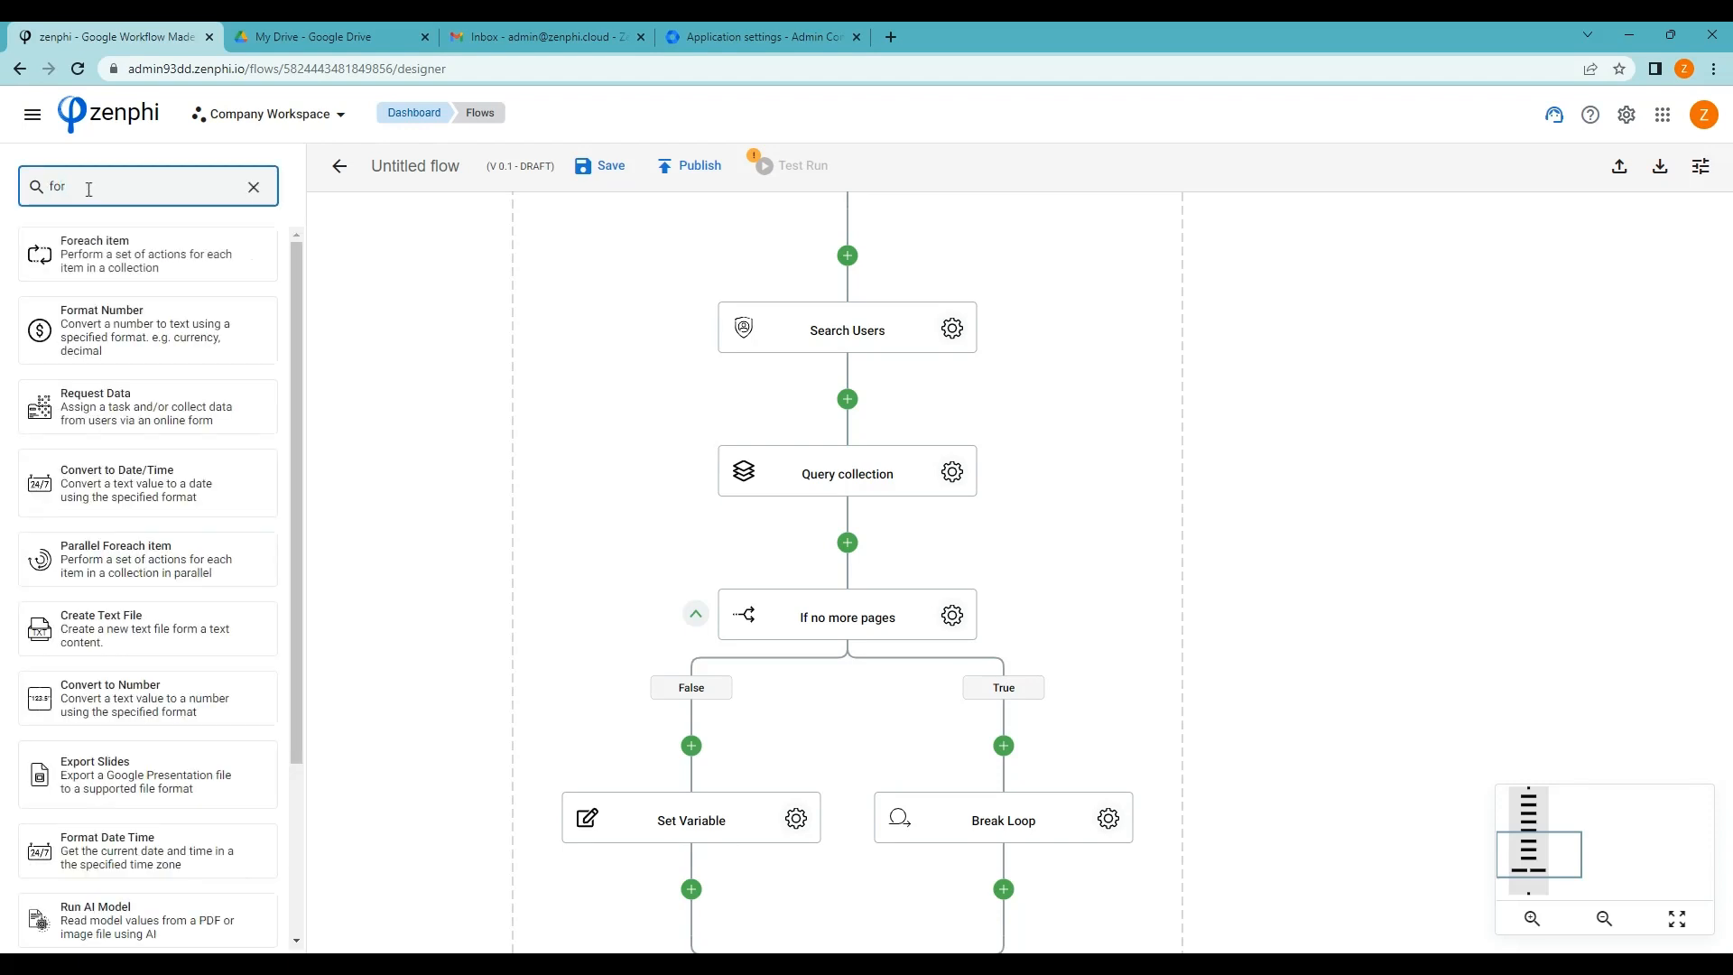
pyautogui.moveTo(40, 255); pyautogui.dragTo(399, 371)
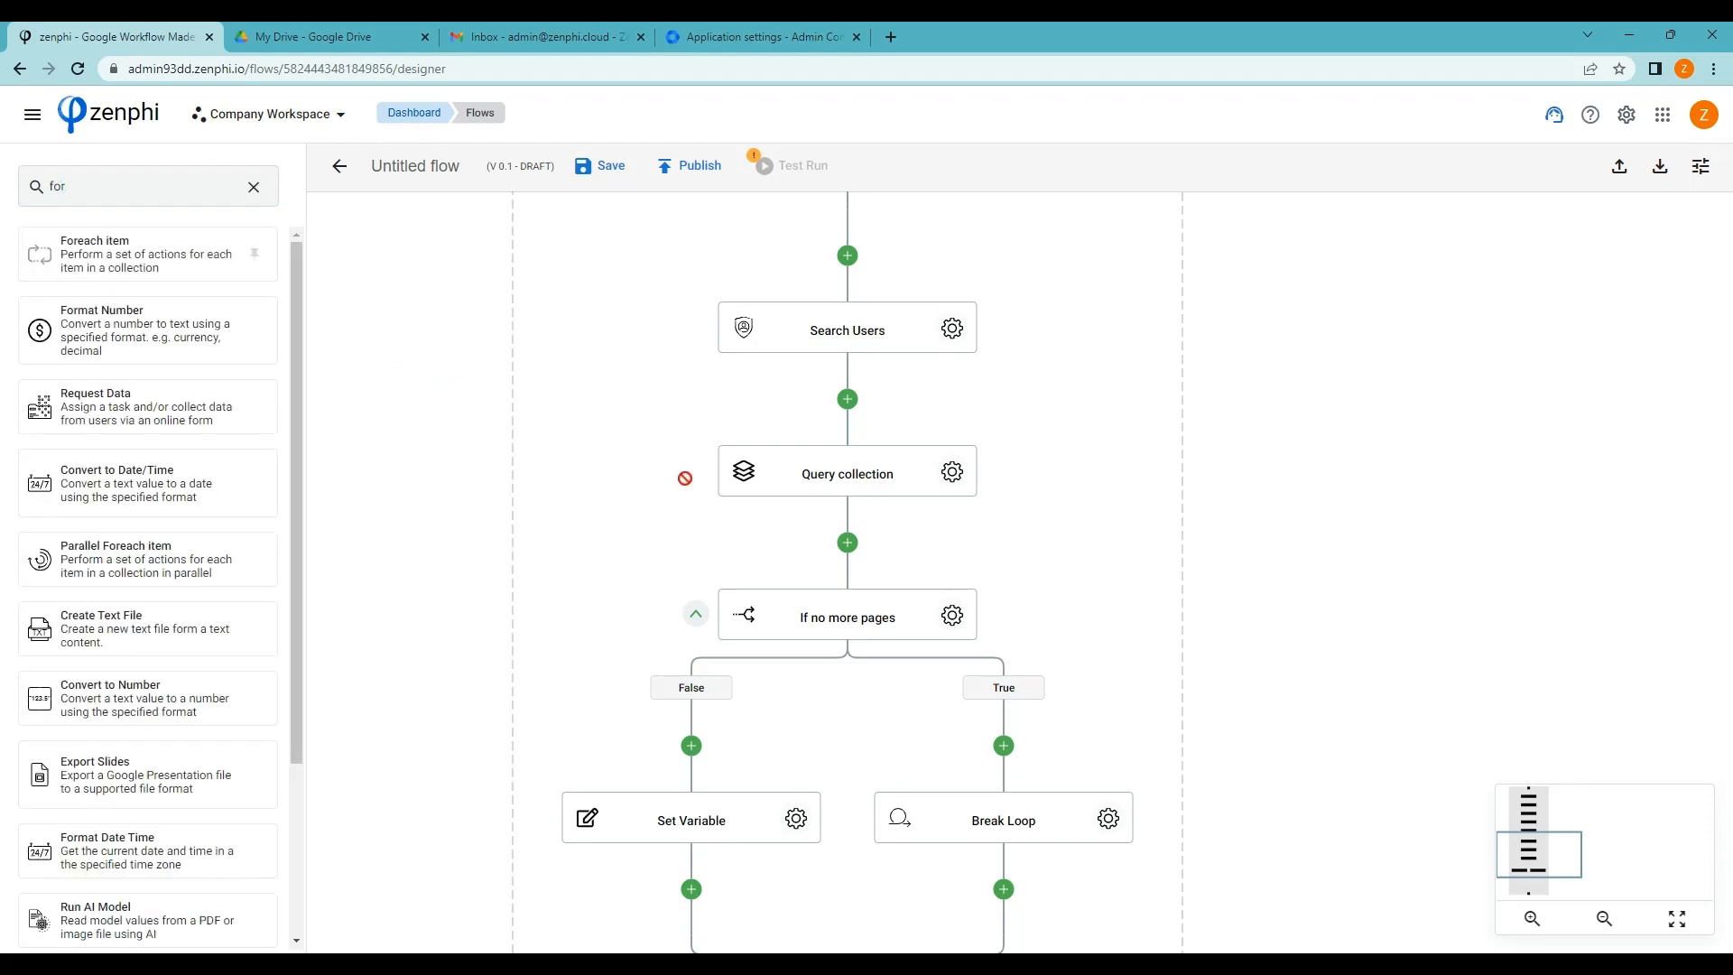
pyautogui.moveTo(685, 478); pyautogui.dragTo(848, 547)
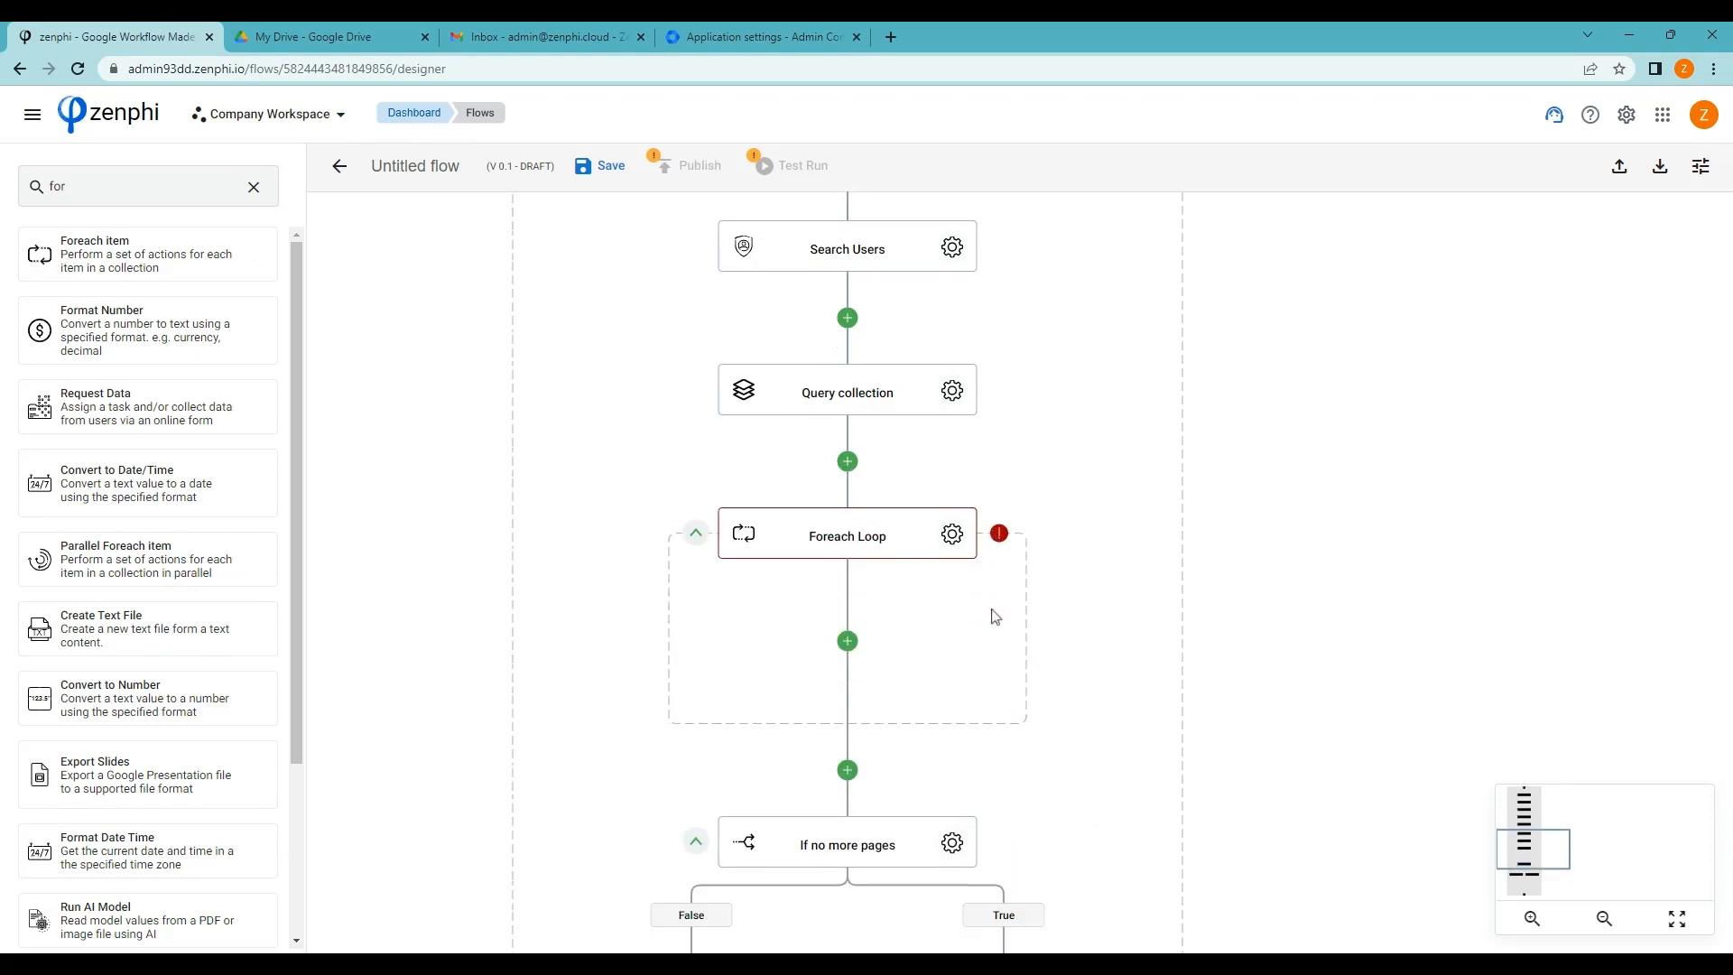
pyautogui.scroll(-1, 996, 616)
pyautogui.click(953, 507)
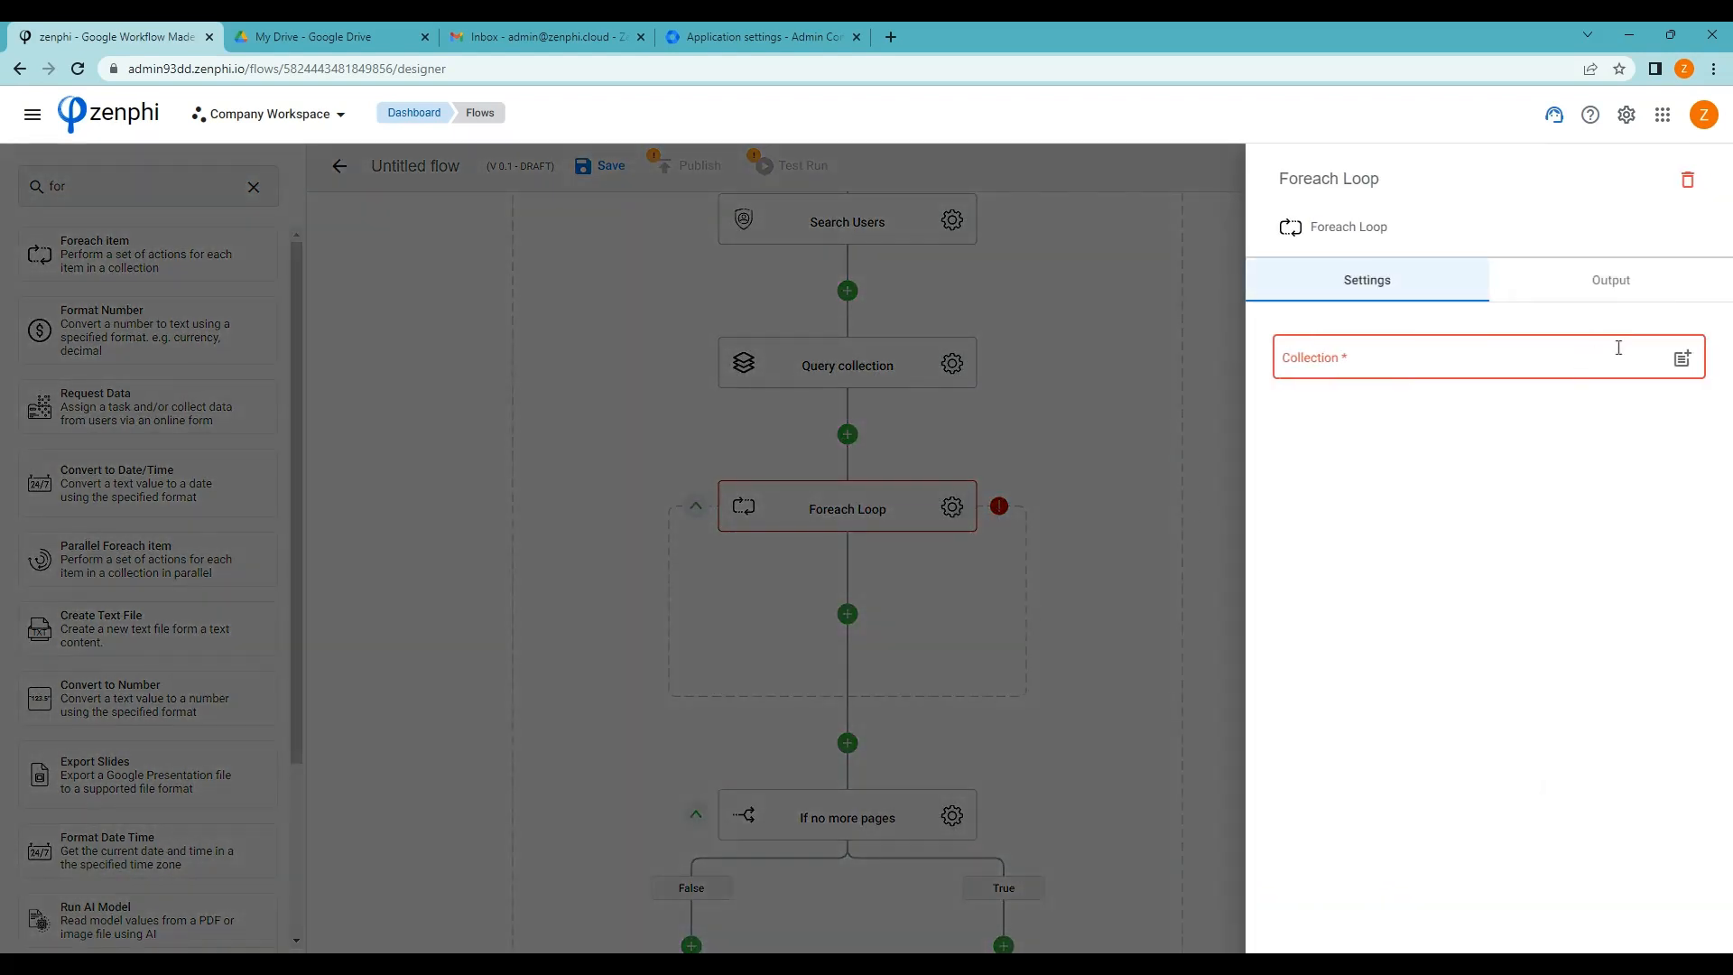
pyautogui.click(1683, 360)
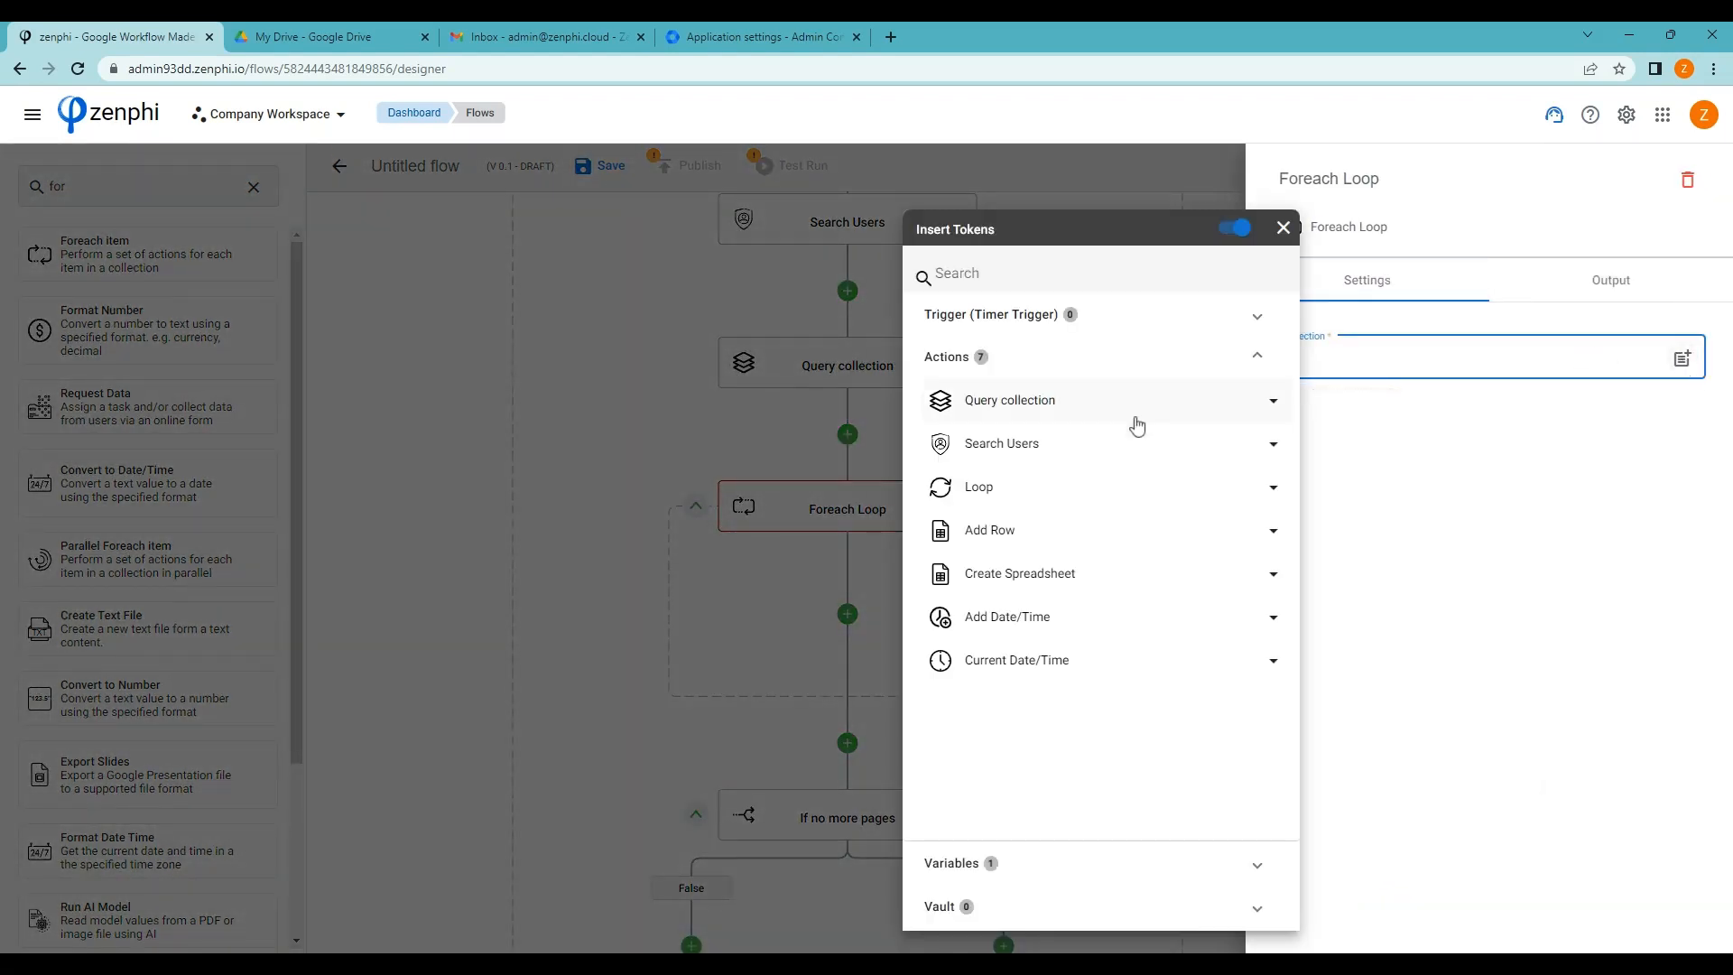
pyautogui.click(1122, 410)
pyautogui.click(1273, 446)
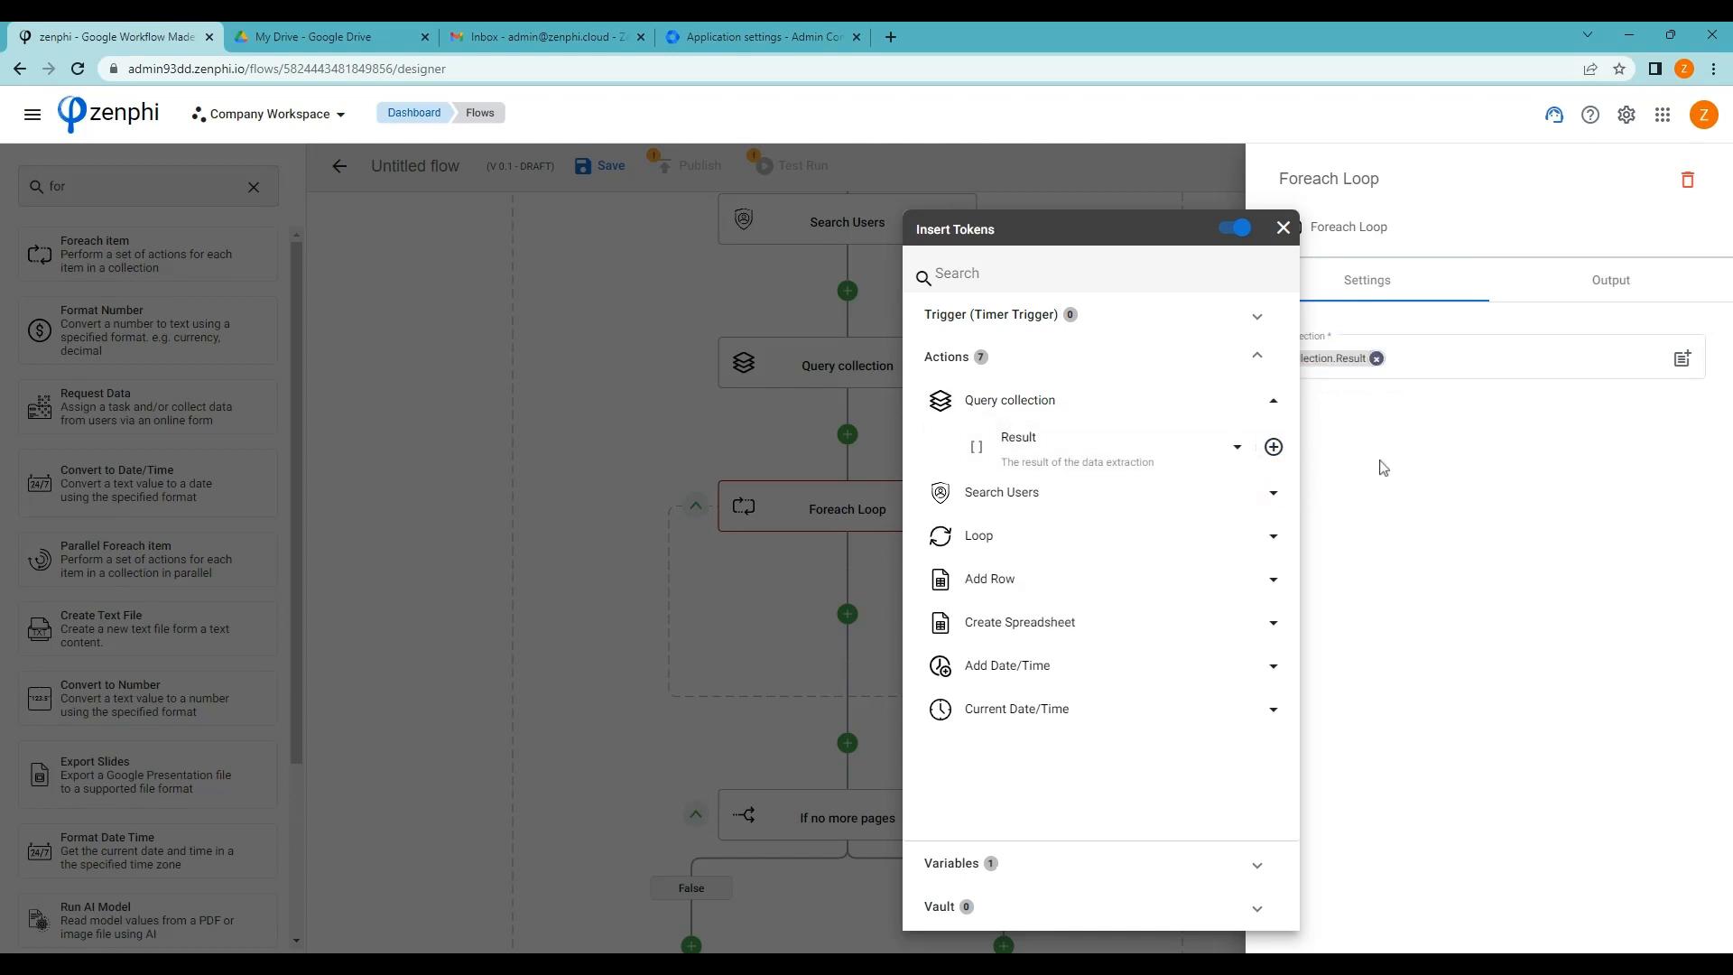
pyautogui.click(1377, 464)
pyautogui.click(1158, 533)
pyautogui.click(152, 185)
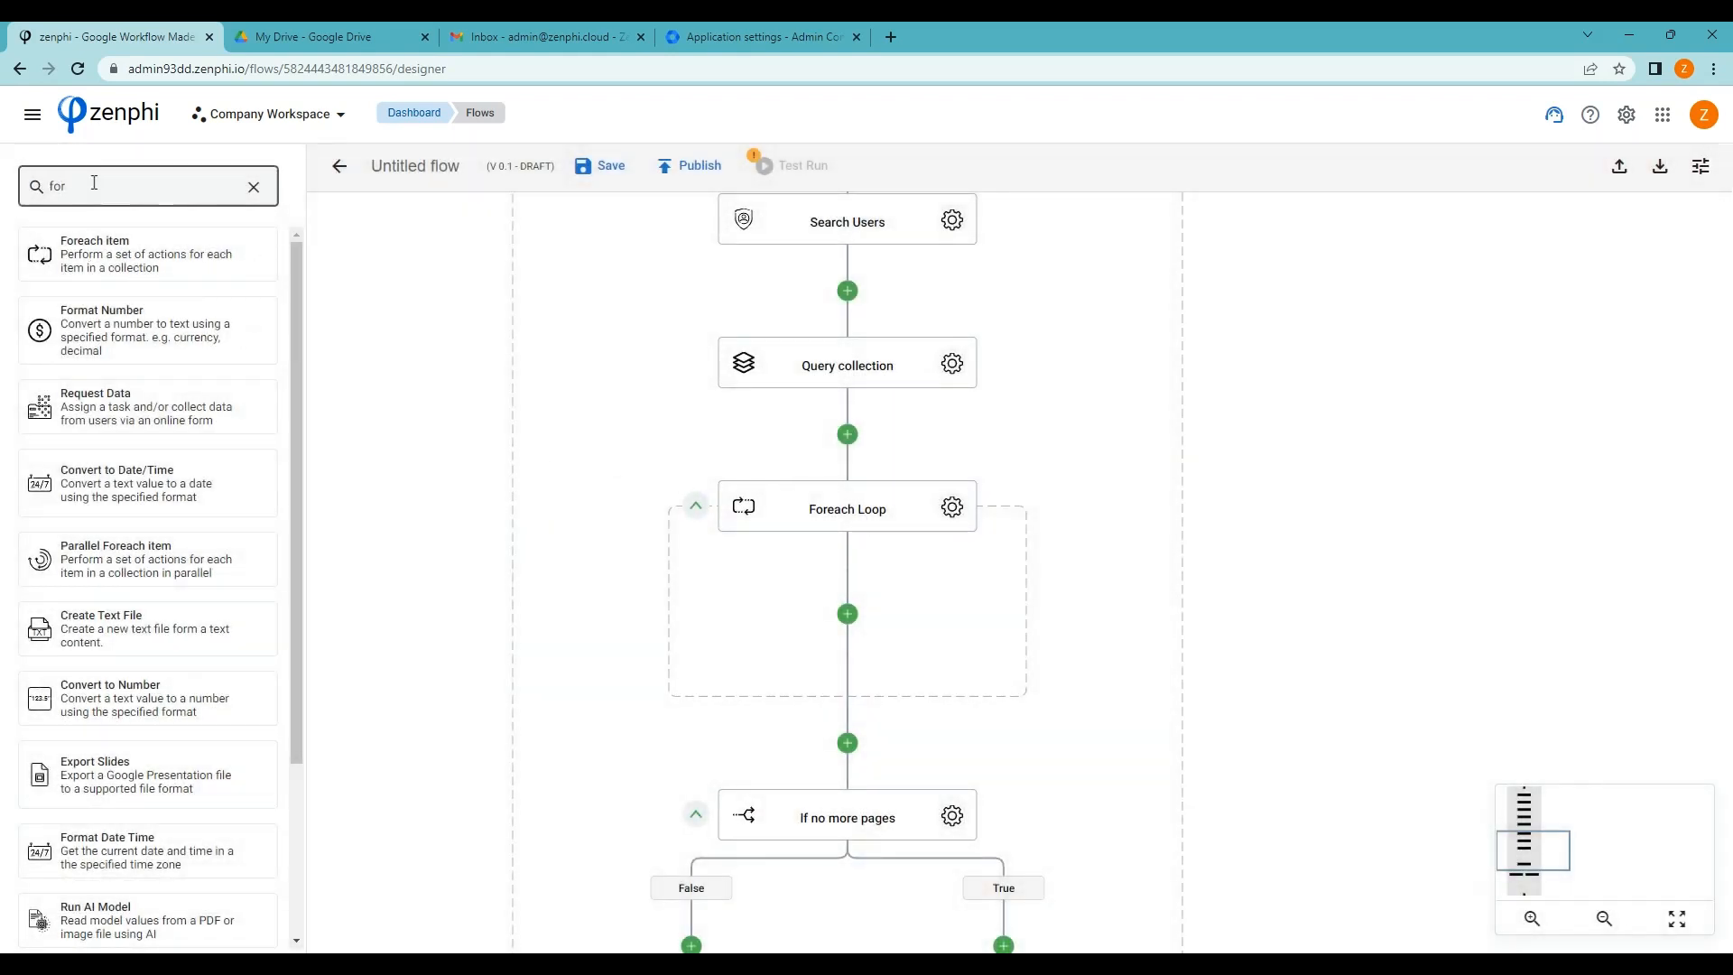
pyautogui.doubleClick(152, 185)
# Place an Add Row step inside the Foreach loop targeting the new spreadsheet's File Id, Sheet1
pyautogui.write('add')
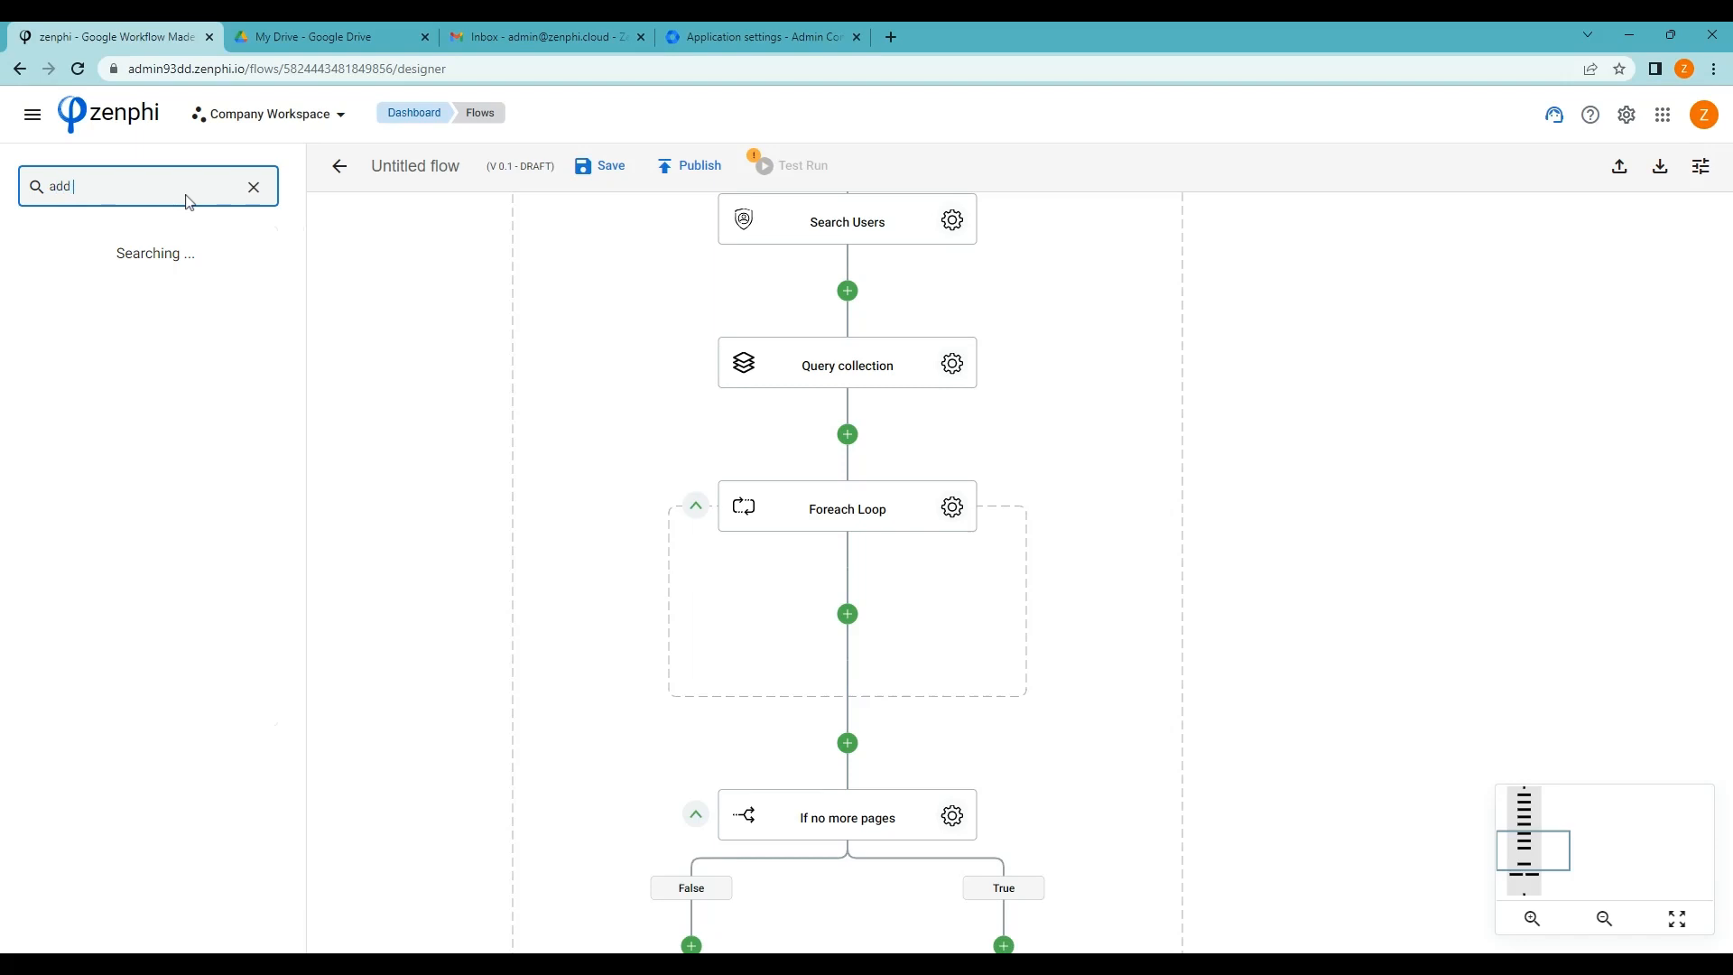
pyautogui.write(' row')
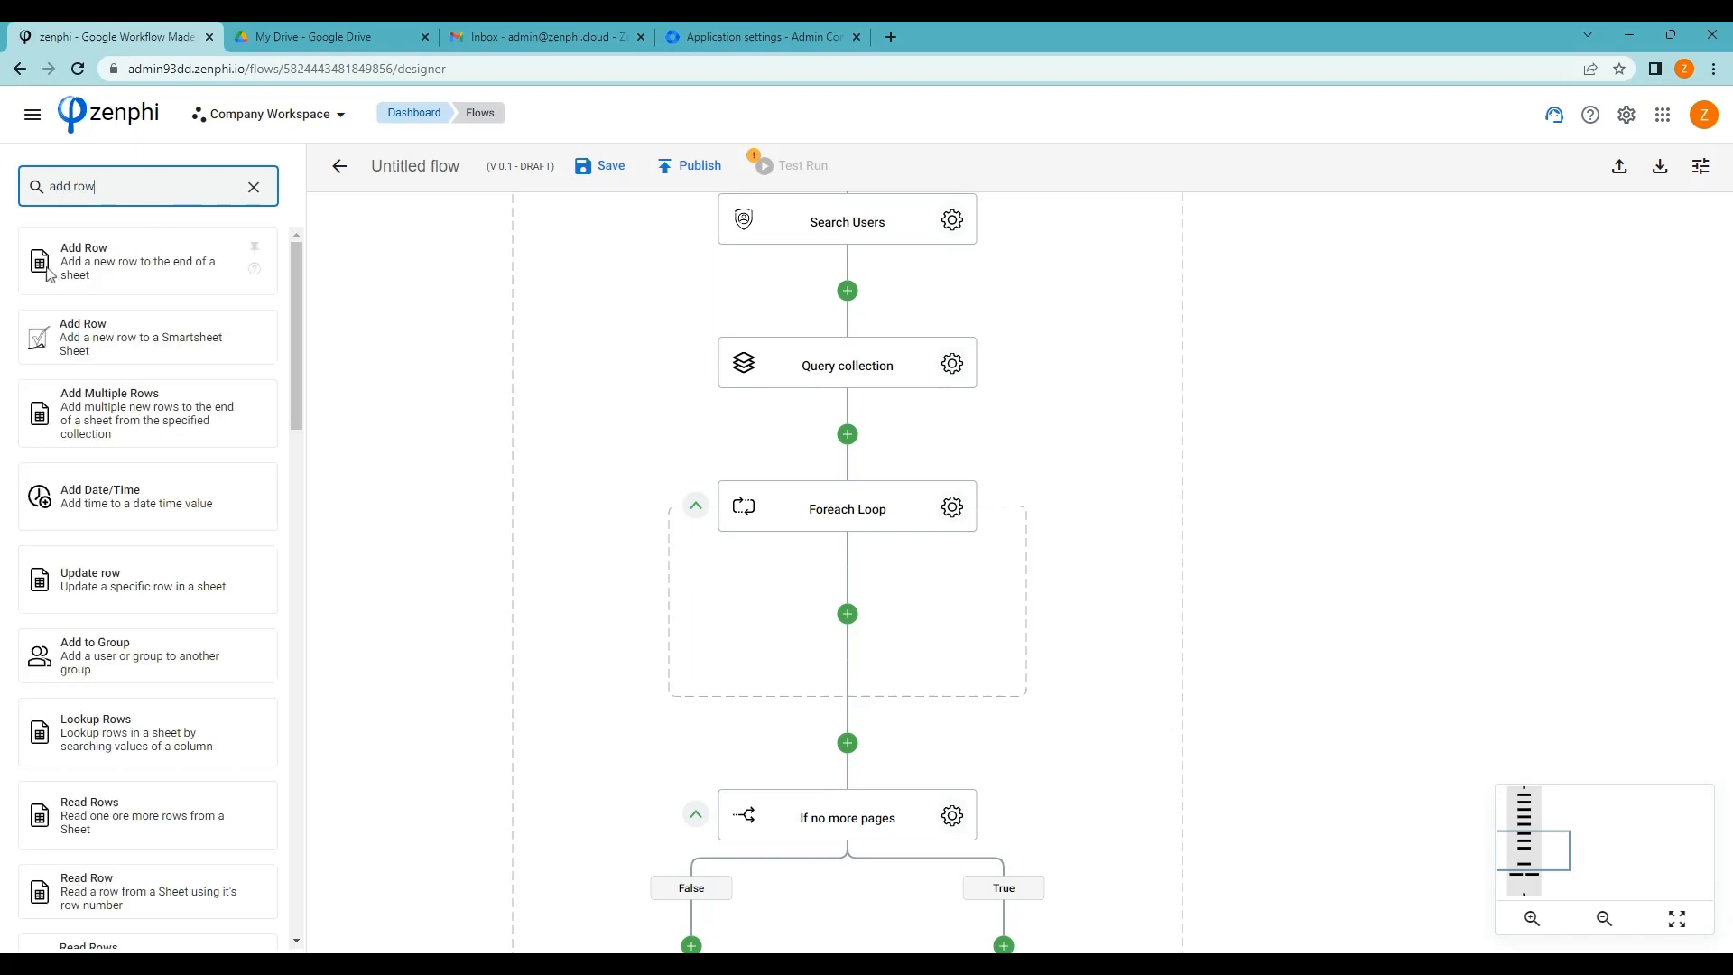
pyautogui.moveTo(49, 274); pyautogui.dragTo(266, 318)
pyautogui.moveTo(774, 566); pyautogui.dragTo(846, 619)
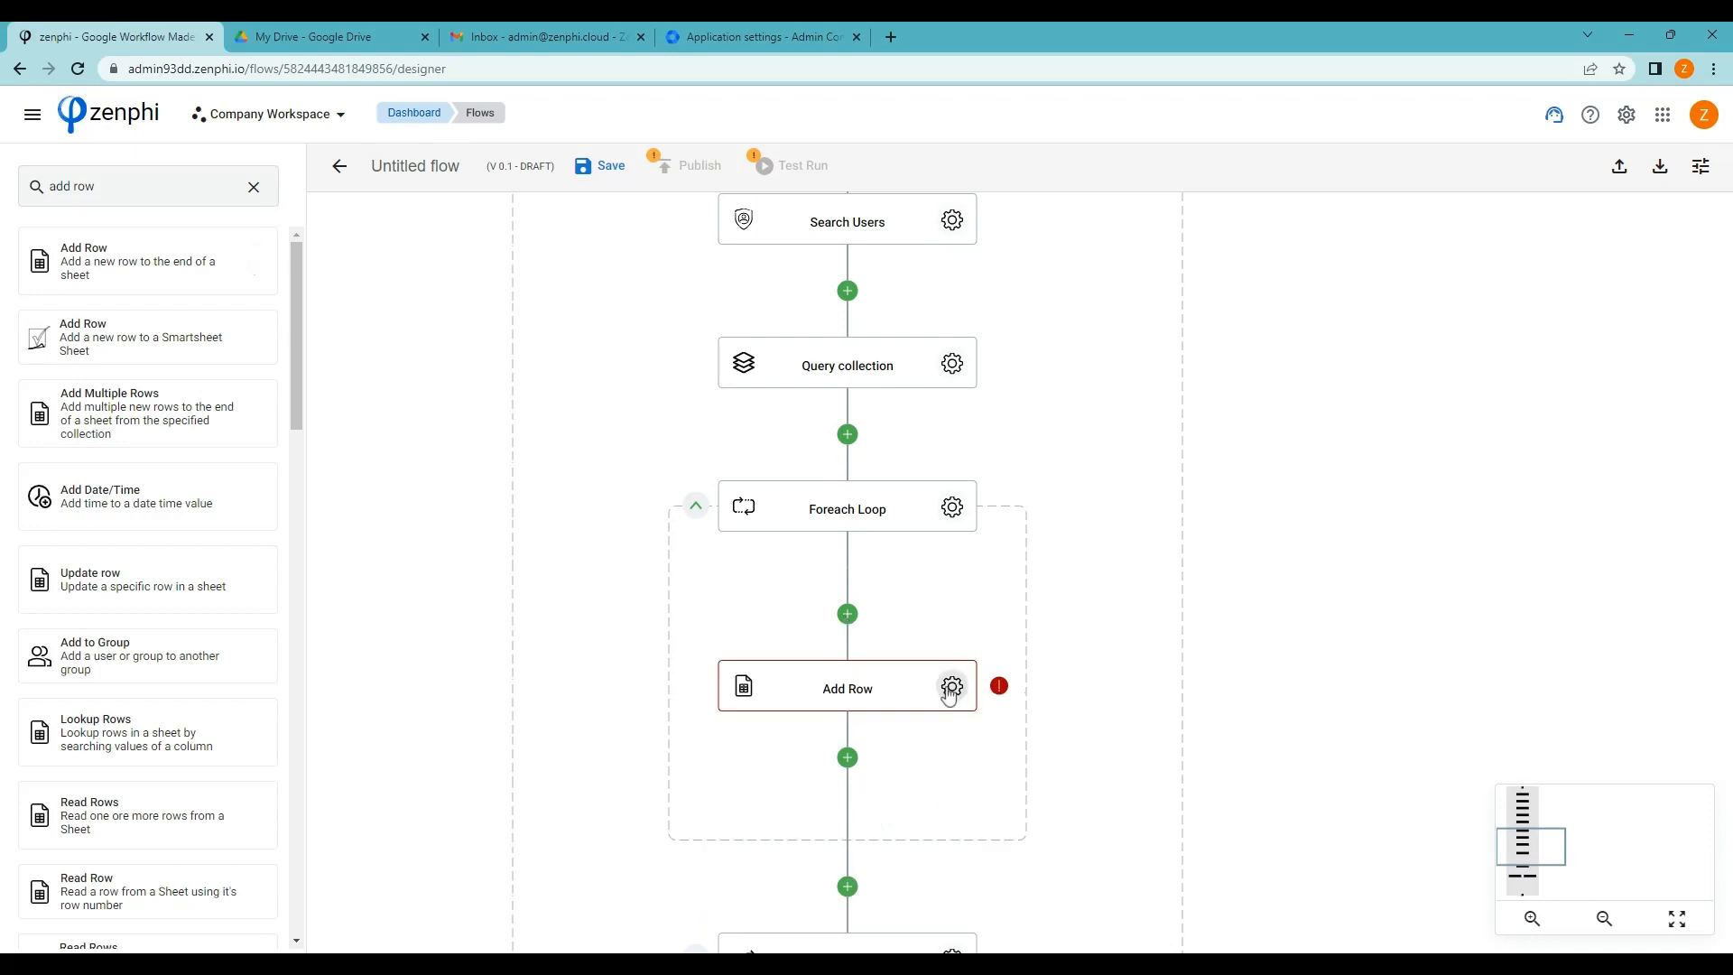
pyautogui.click(952, 687)
pyautogui.click(1650, 435)
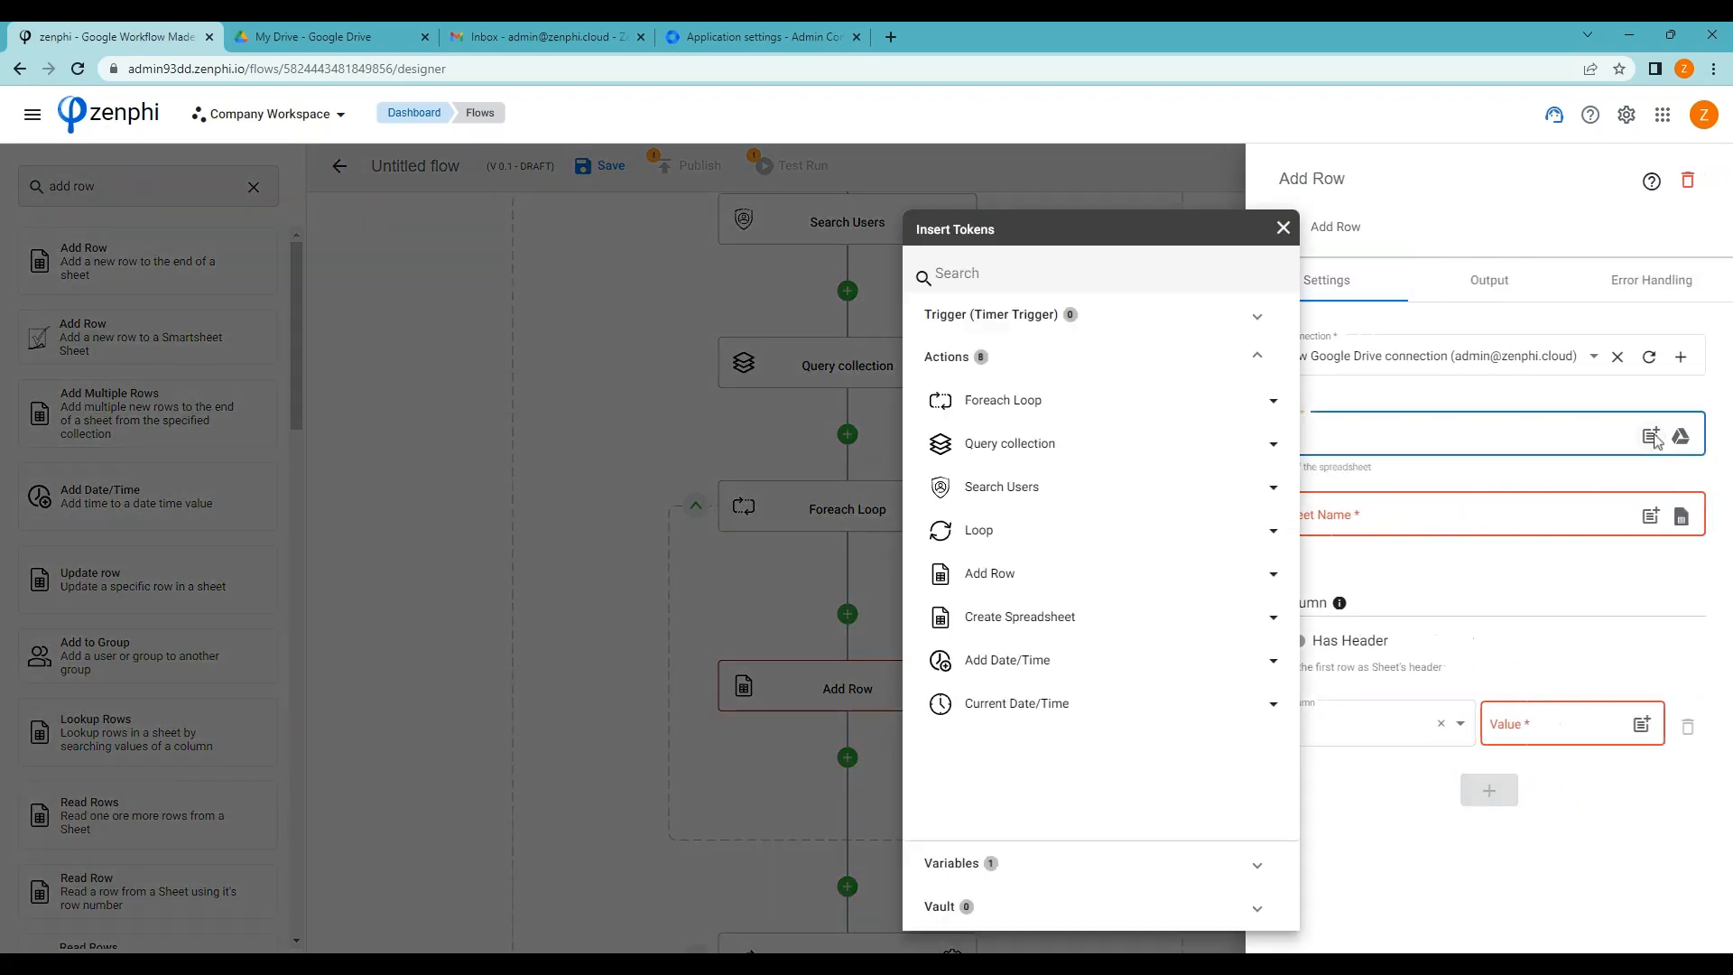
pyautogui.click(1140, 615)
pyautogui.click(1258, 661)
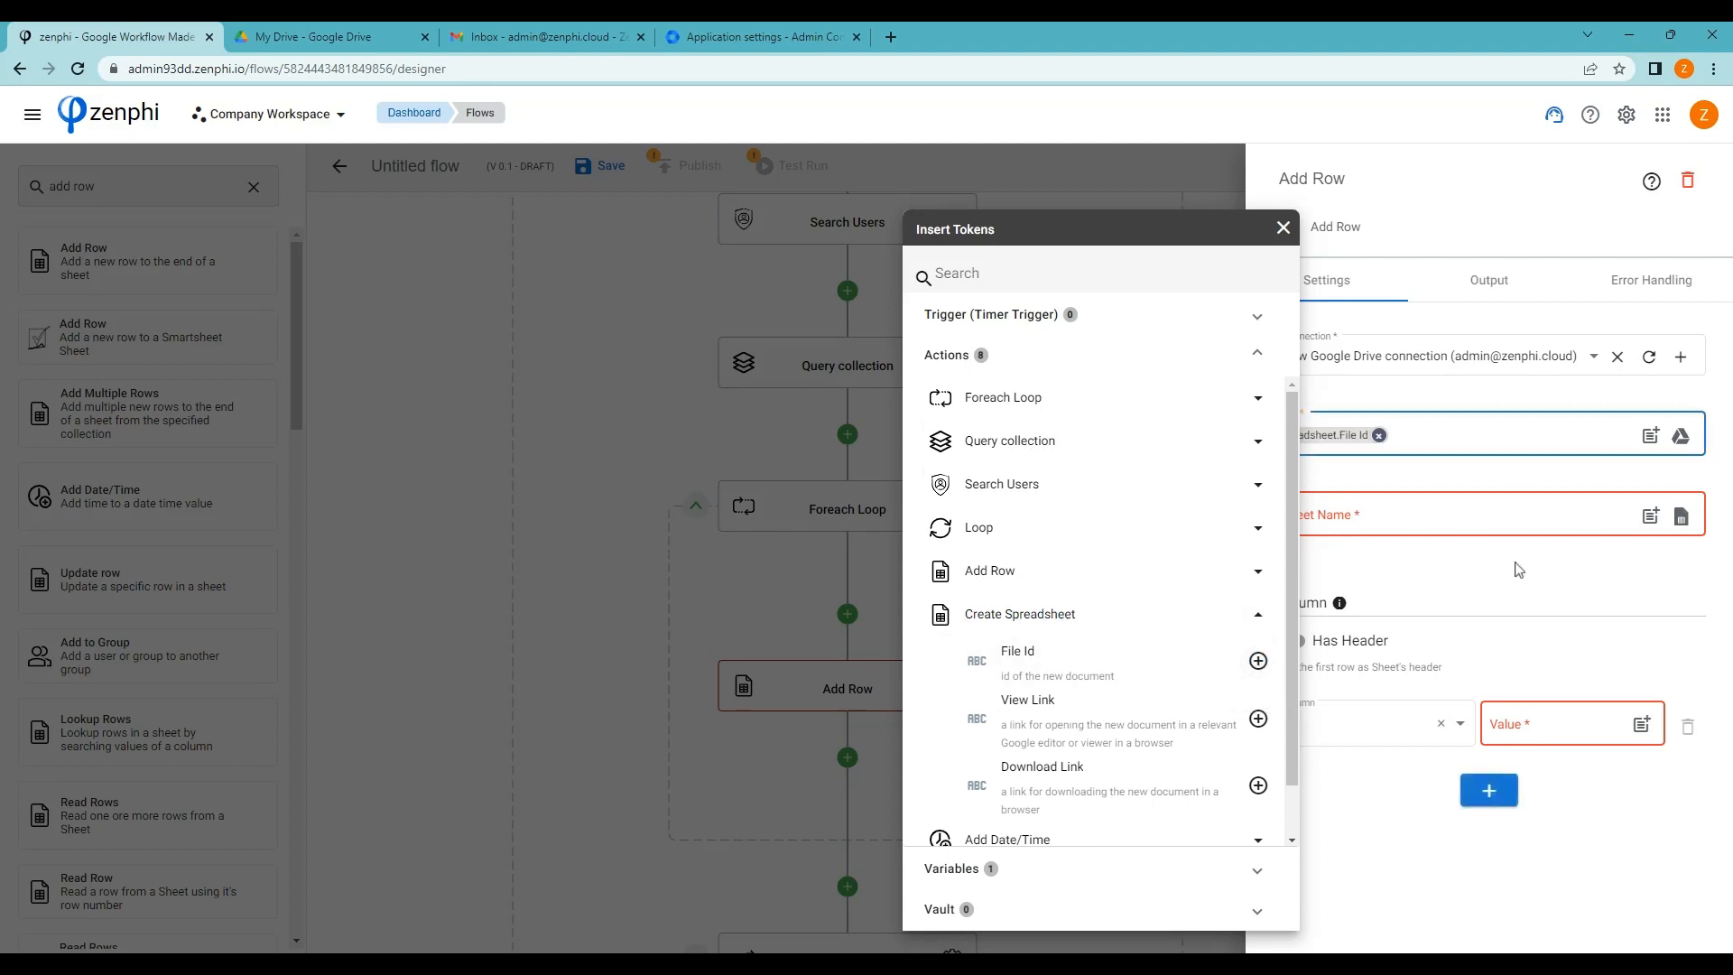
pyautogui.click(1498, 584)
pyautogui.click(1420, 514)
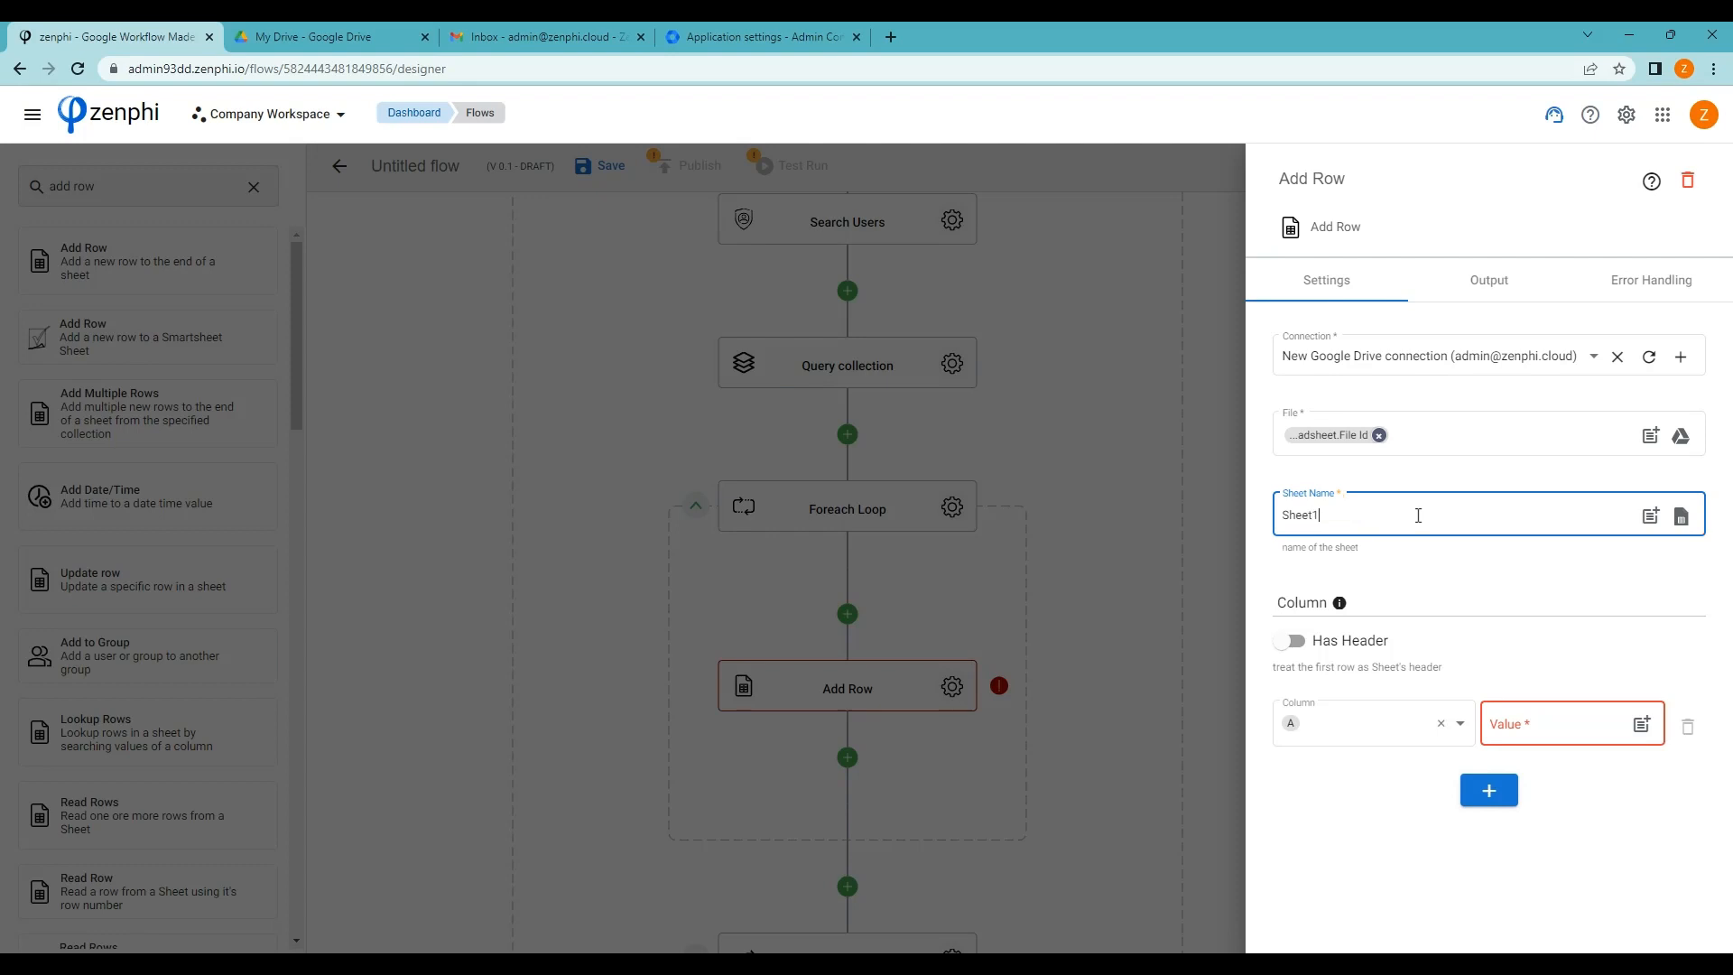
# Fill column A with the loop item's Primary Email
pyautogui.click(1568, 722)
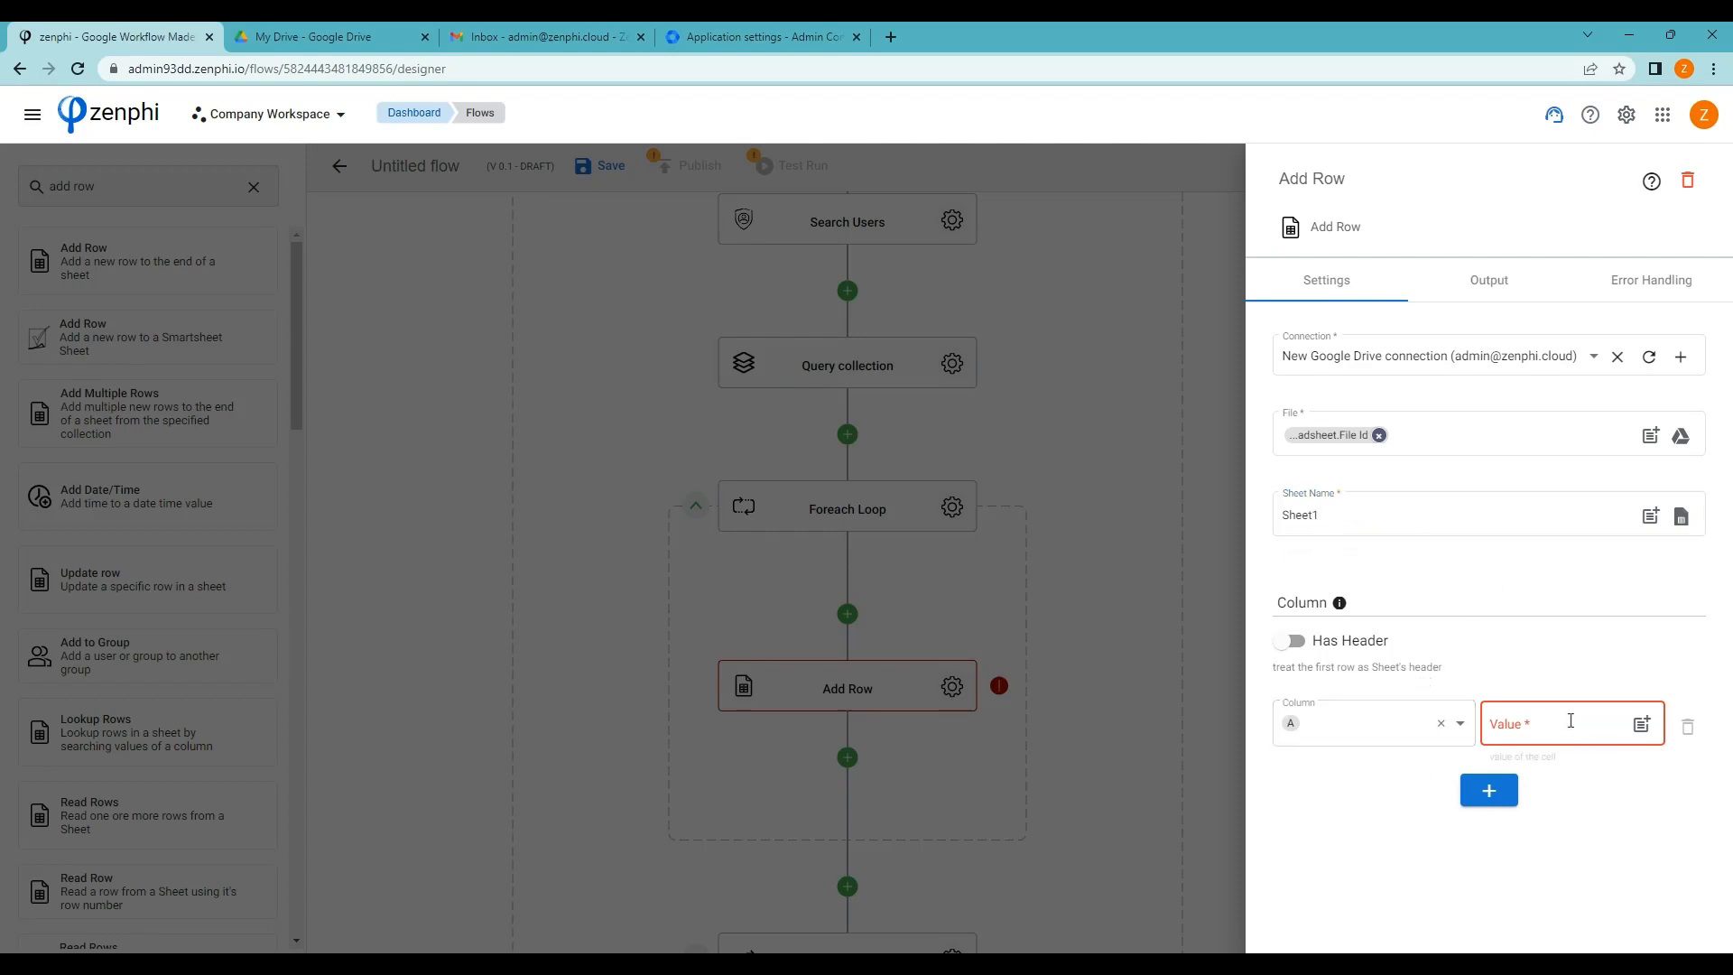
pyautogui.click(1641, 727)
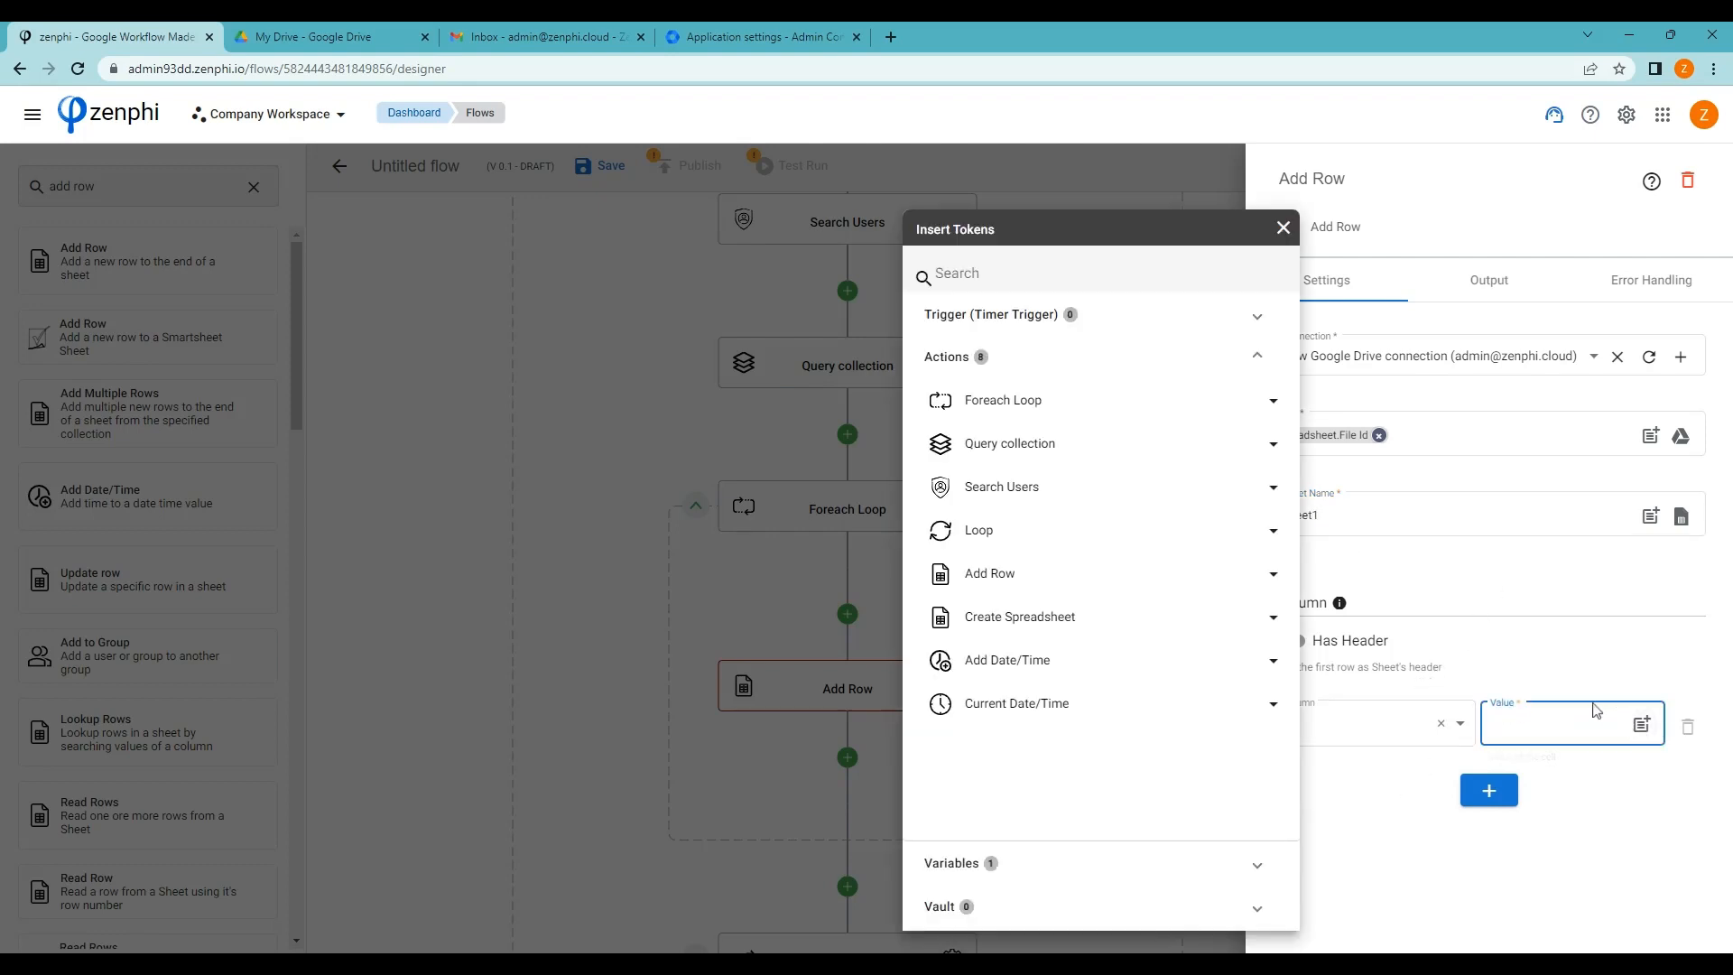
pyautogui.click(1038, 403)
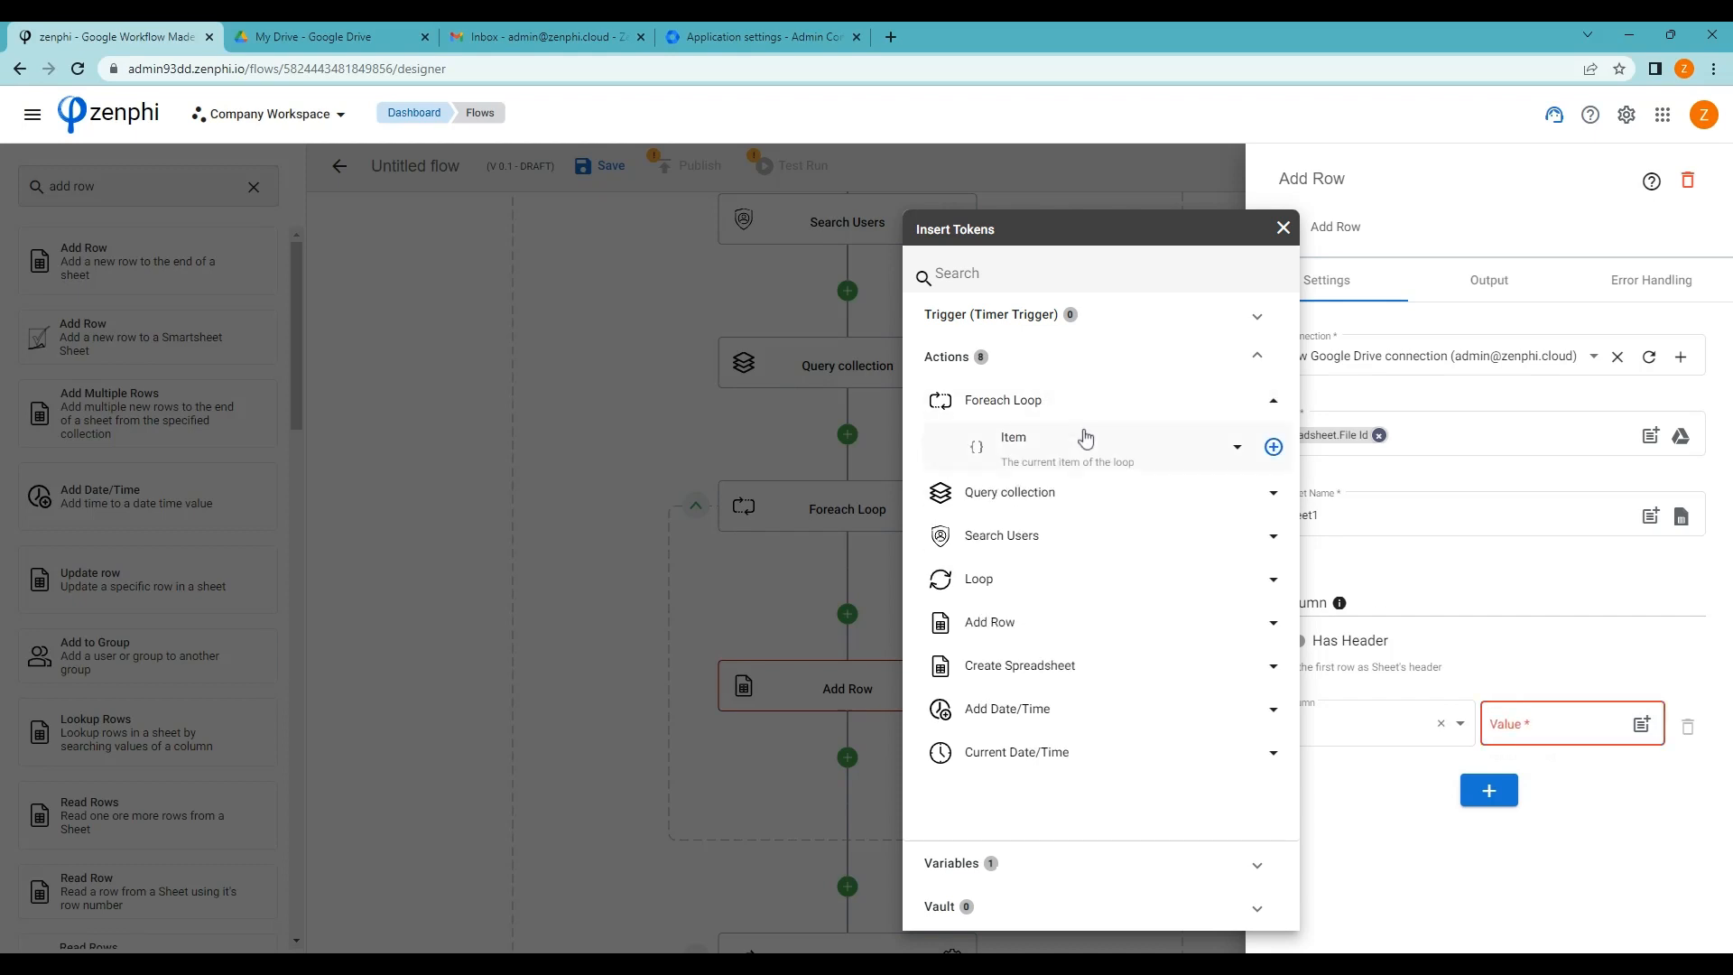
pyautogui.click(1062, 458)
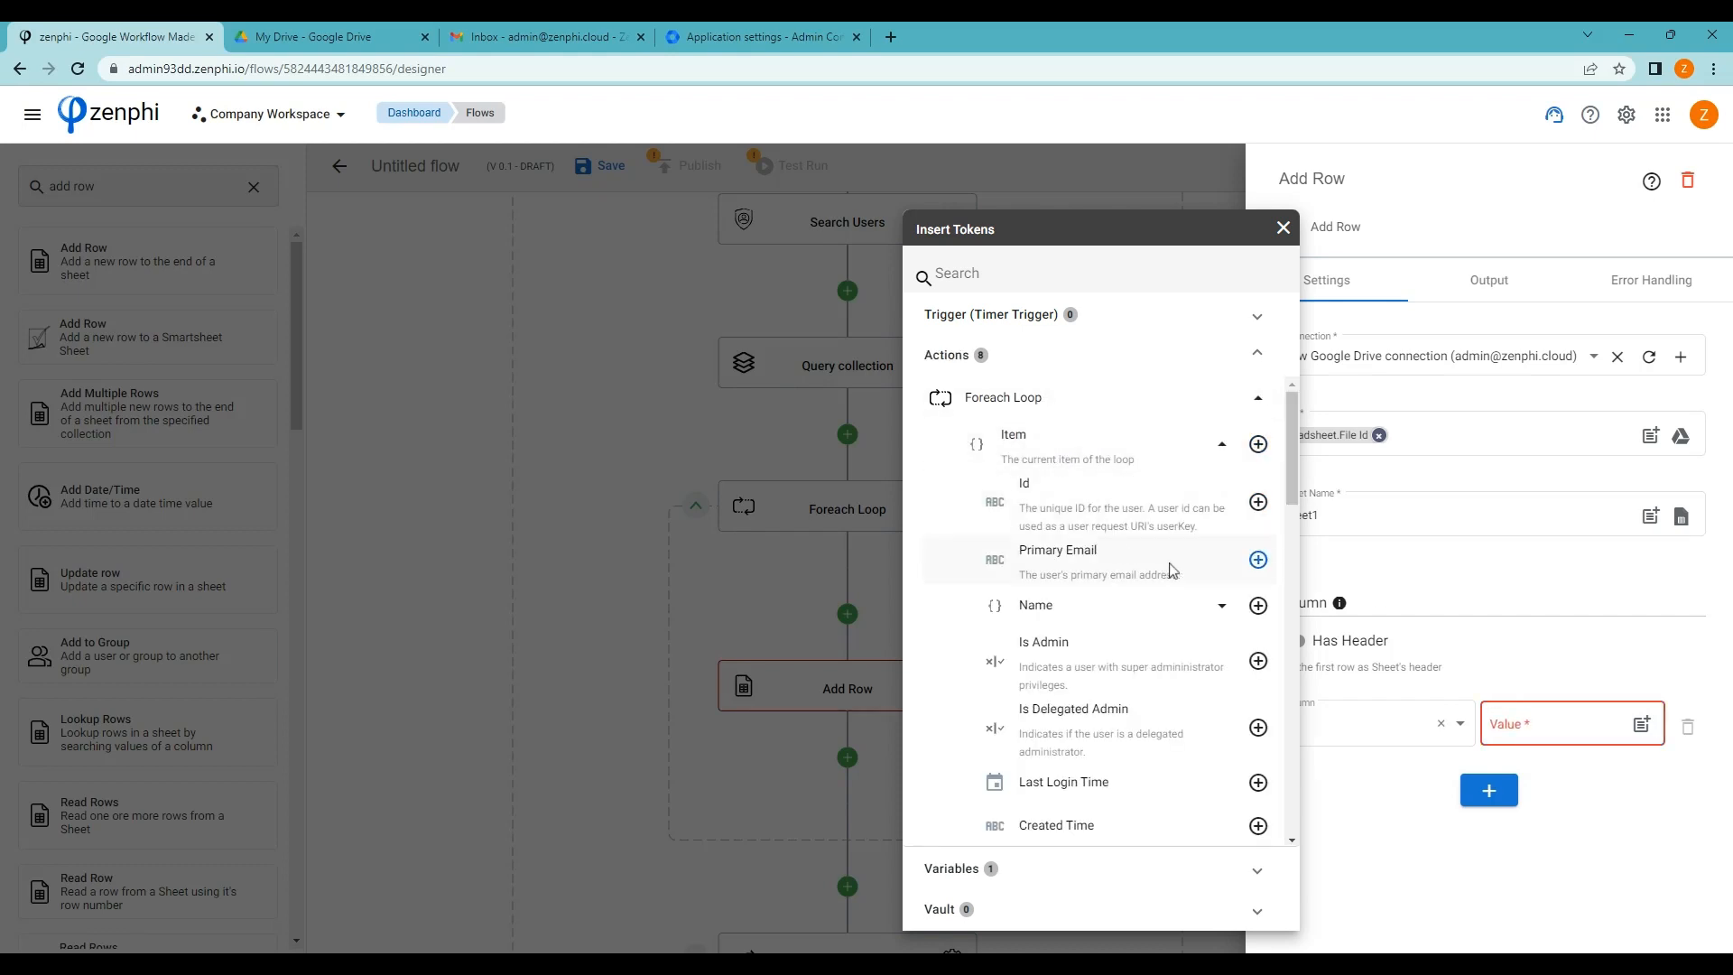
pyautogui.click(1258, 560)
pyautogui.click(1422, 791)
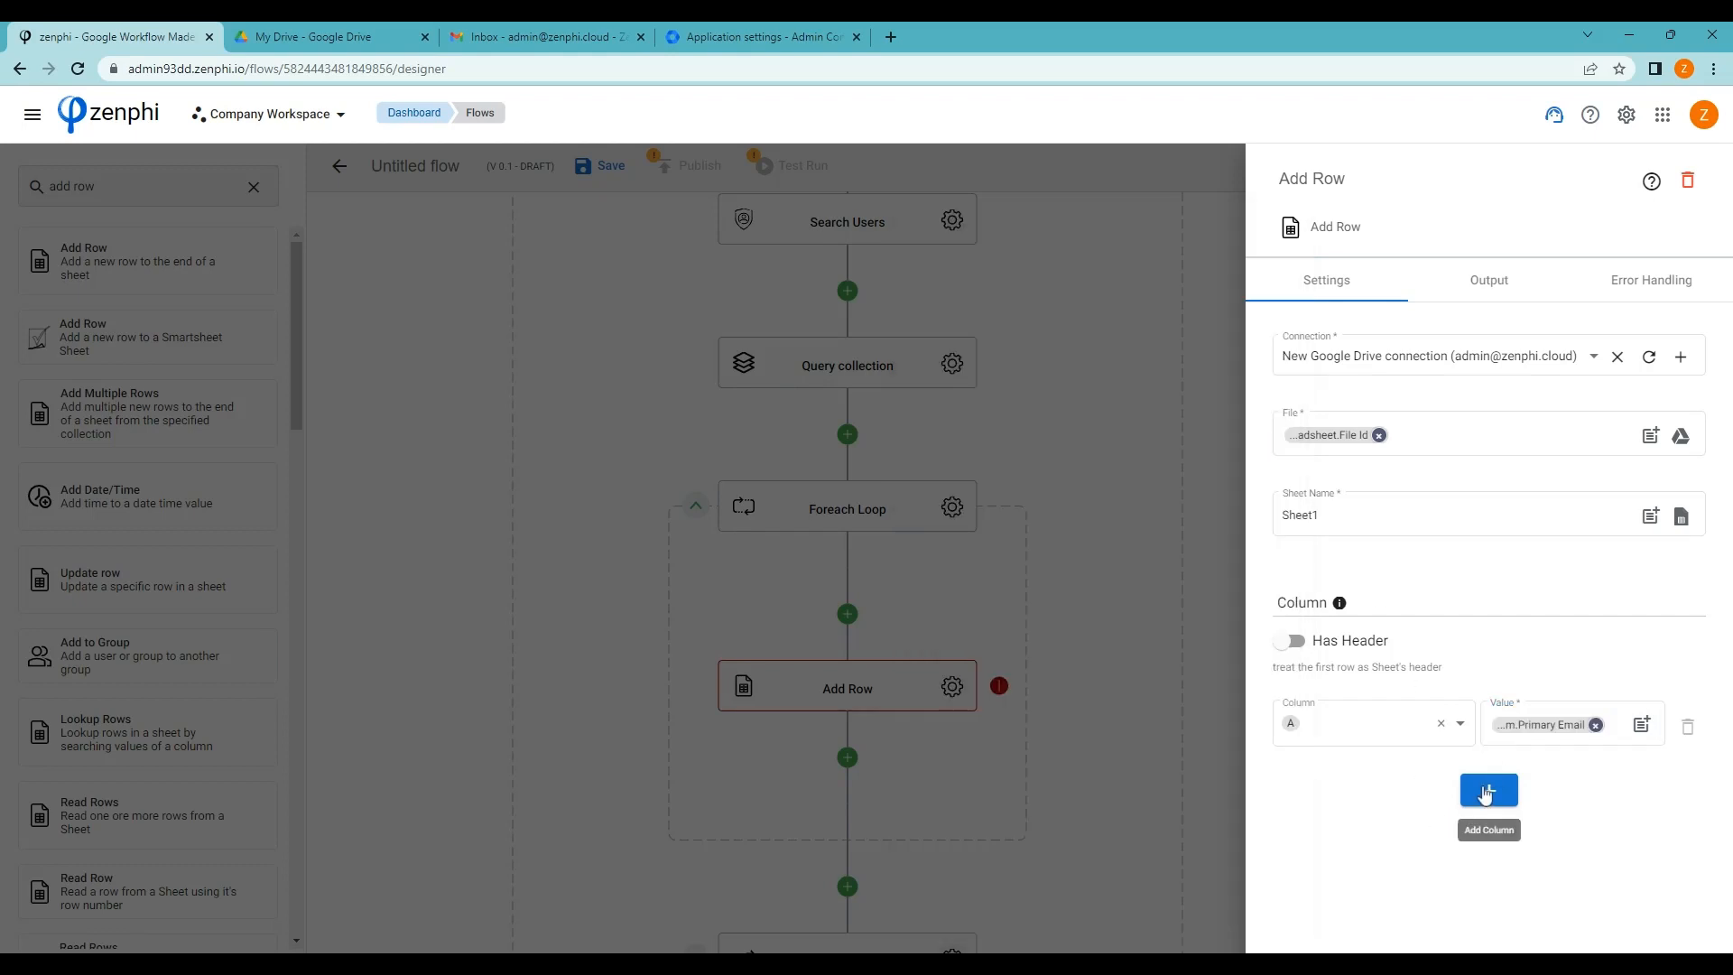
# Add column B to Add Row and map it to the user's Last Login Time
pyautogui.click(1489, 791)
pyautogui.click(1462, 801)
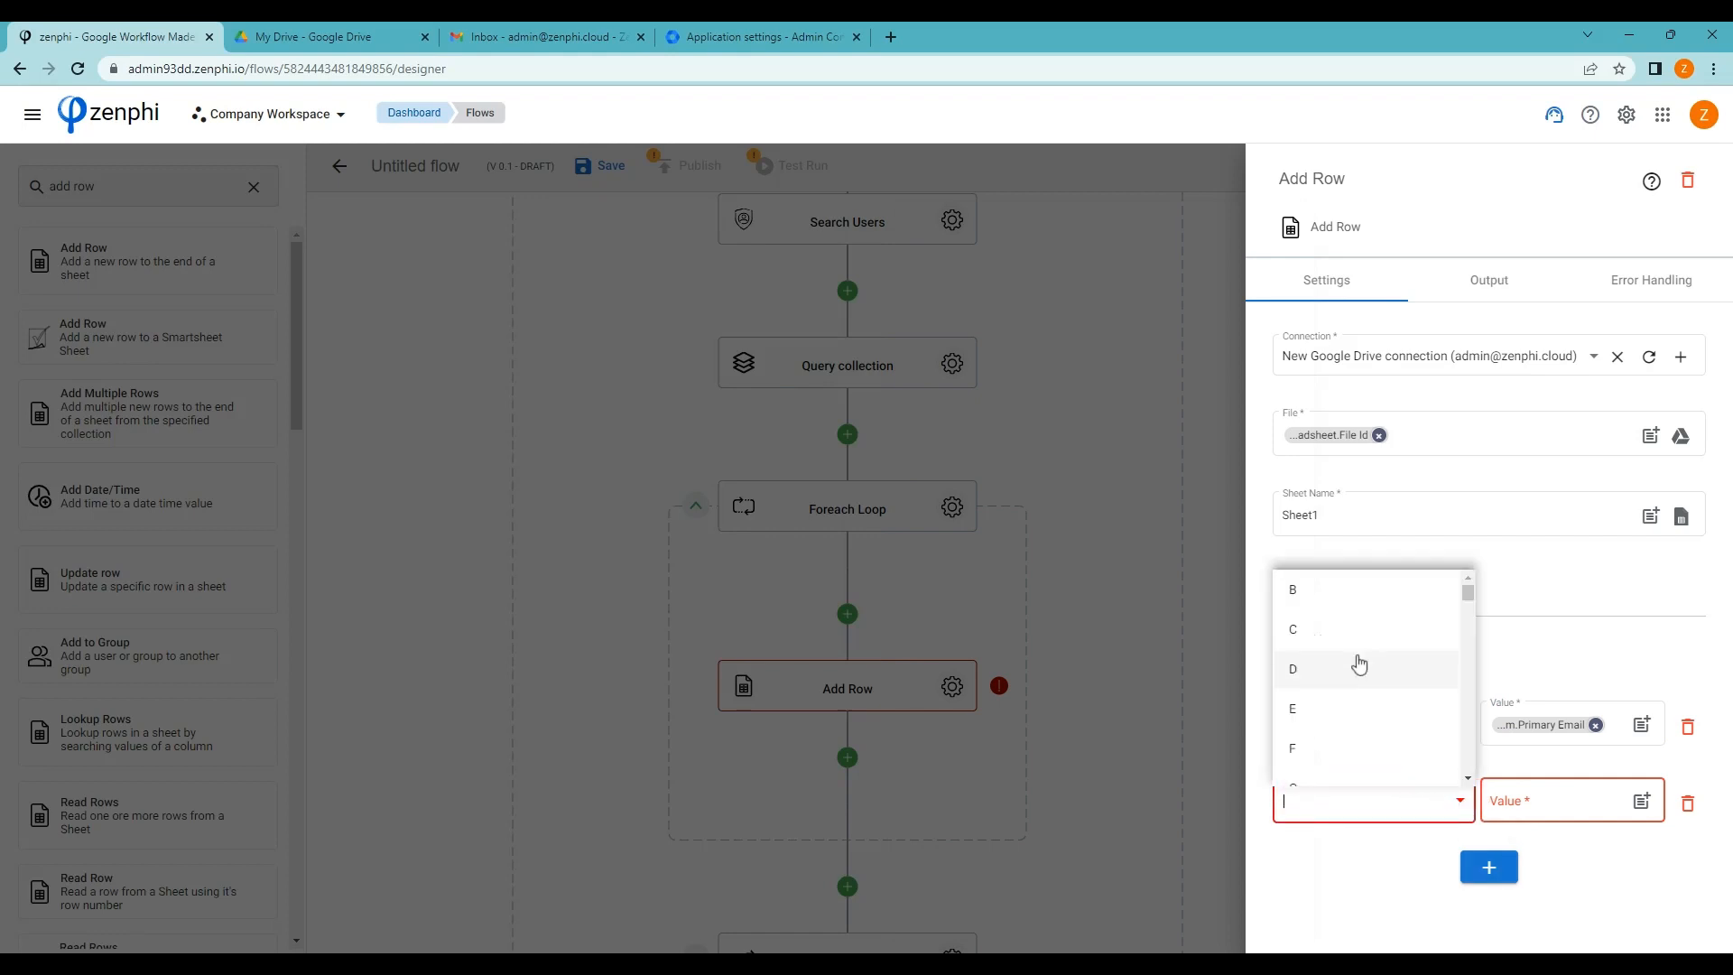
pyautogui.click(1345, 593)
pyautogui.click(1565, 811)
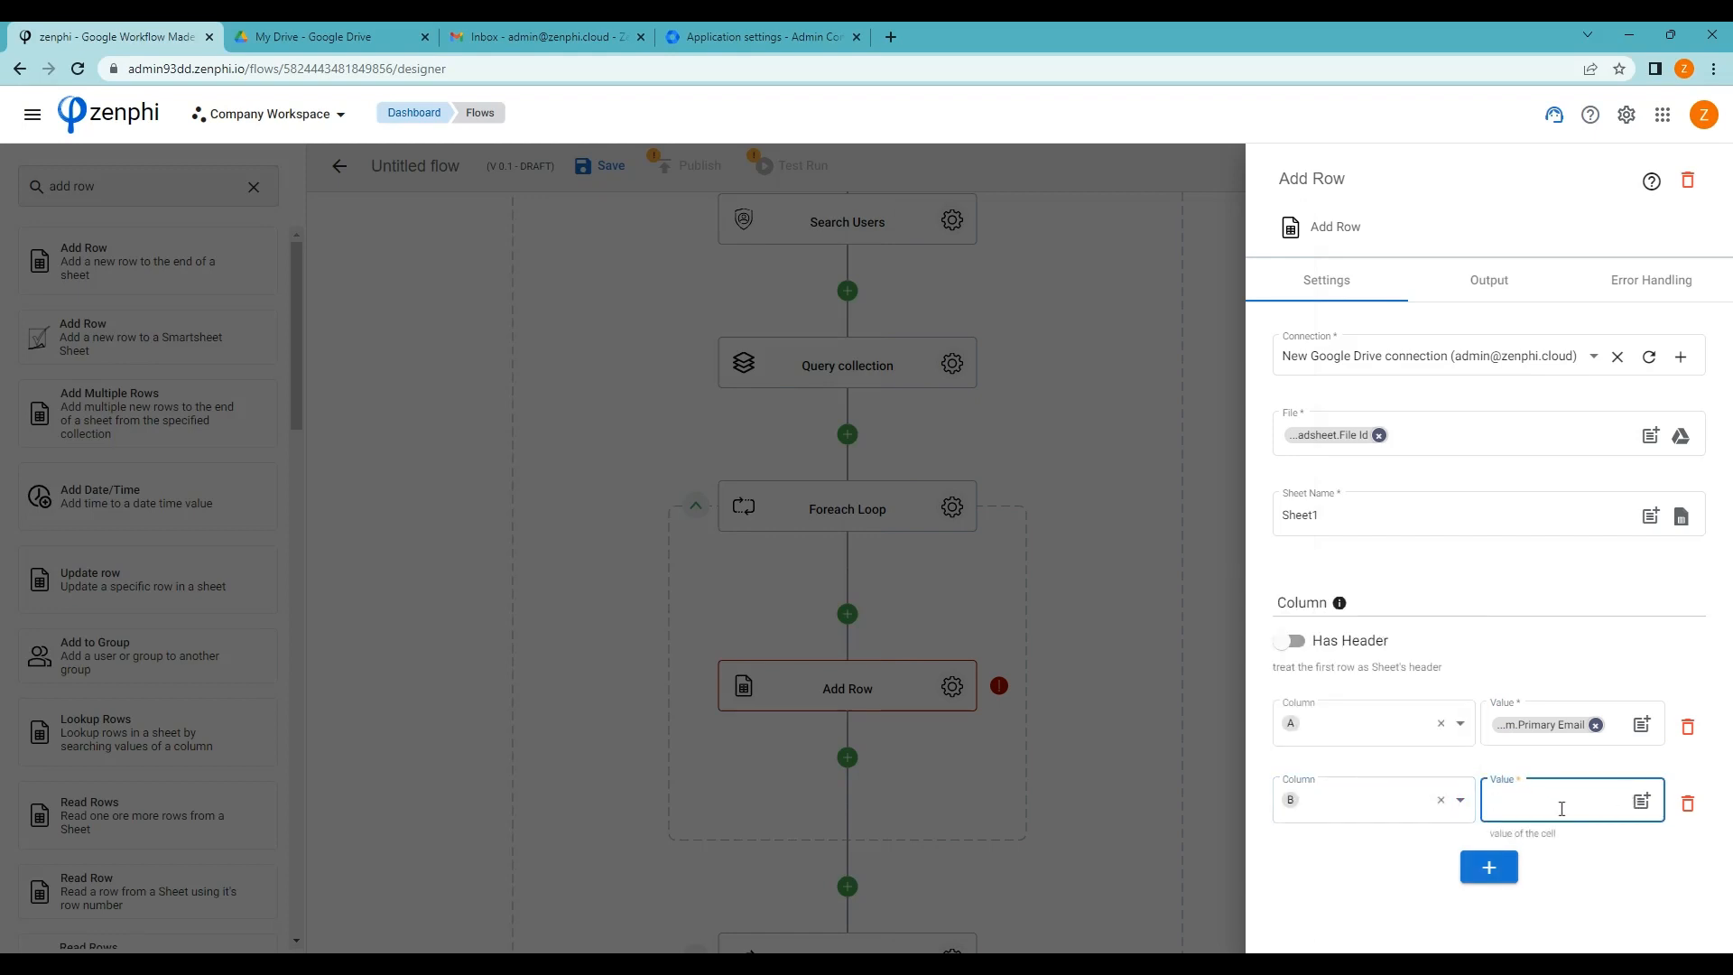
pyautogui.click(1636, 803)
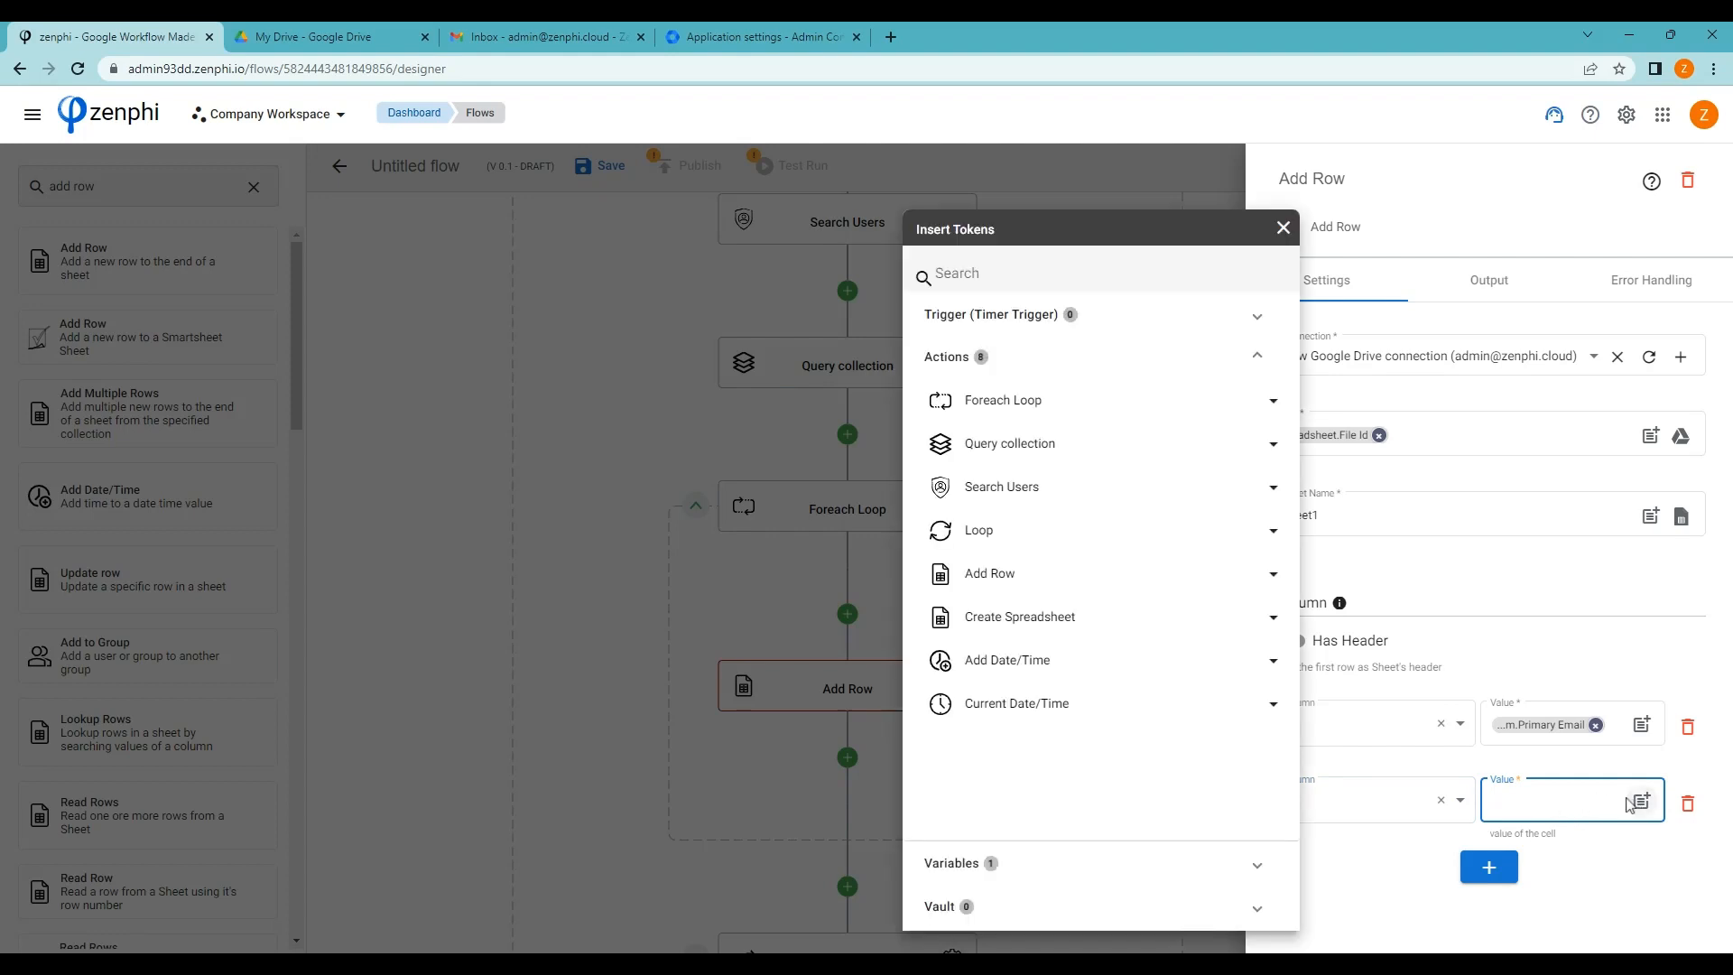
pyautogui.click(1072, 400)
pyautogui.click(1065, 437)
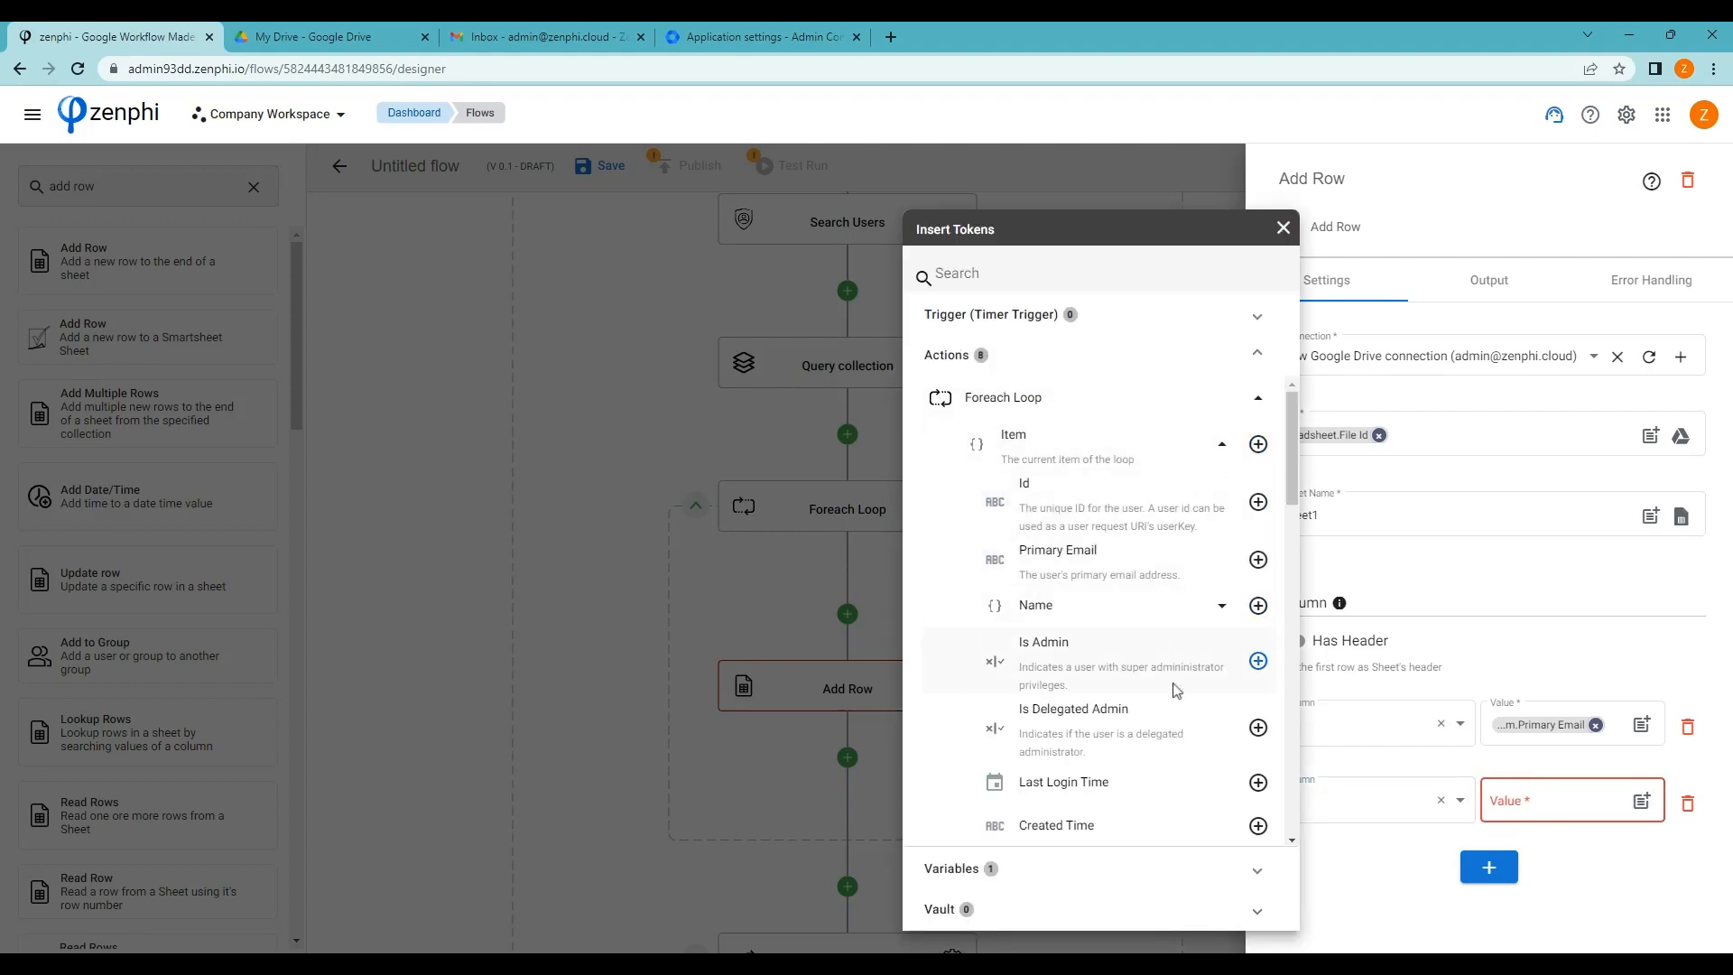
pyautogui.click(1257, 784)
pyautogui.click(1486, 868)
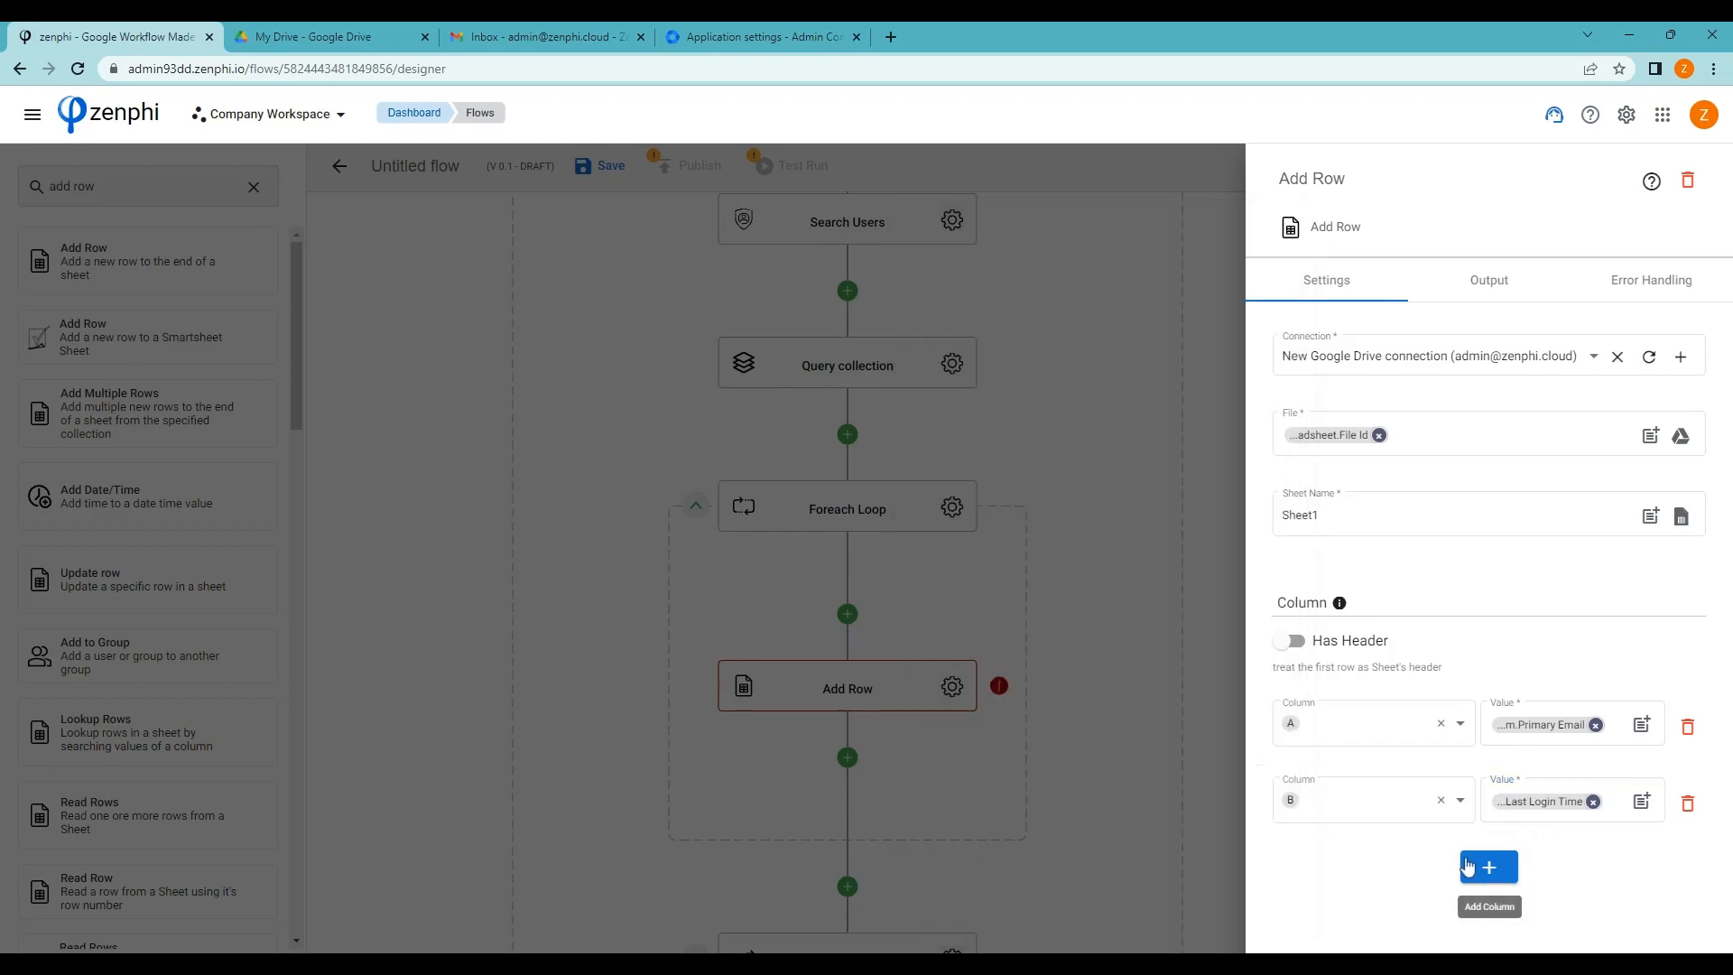
# Add column C and map it to the user's Suspended value
pyautogui.click(1485, 868)
pyautogui.scroll(-1, 1442, 855)
pyautogui.click(1440, 846)
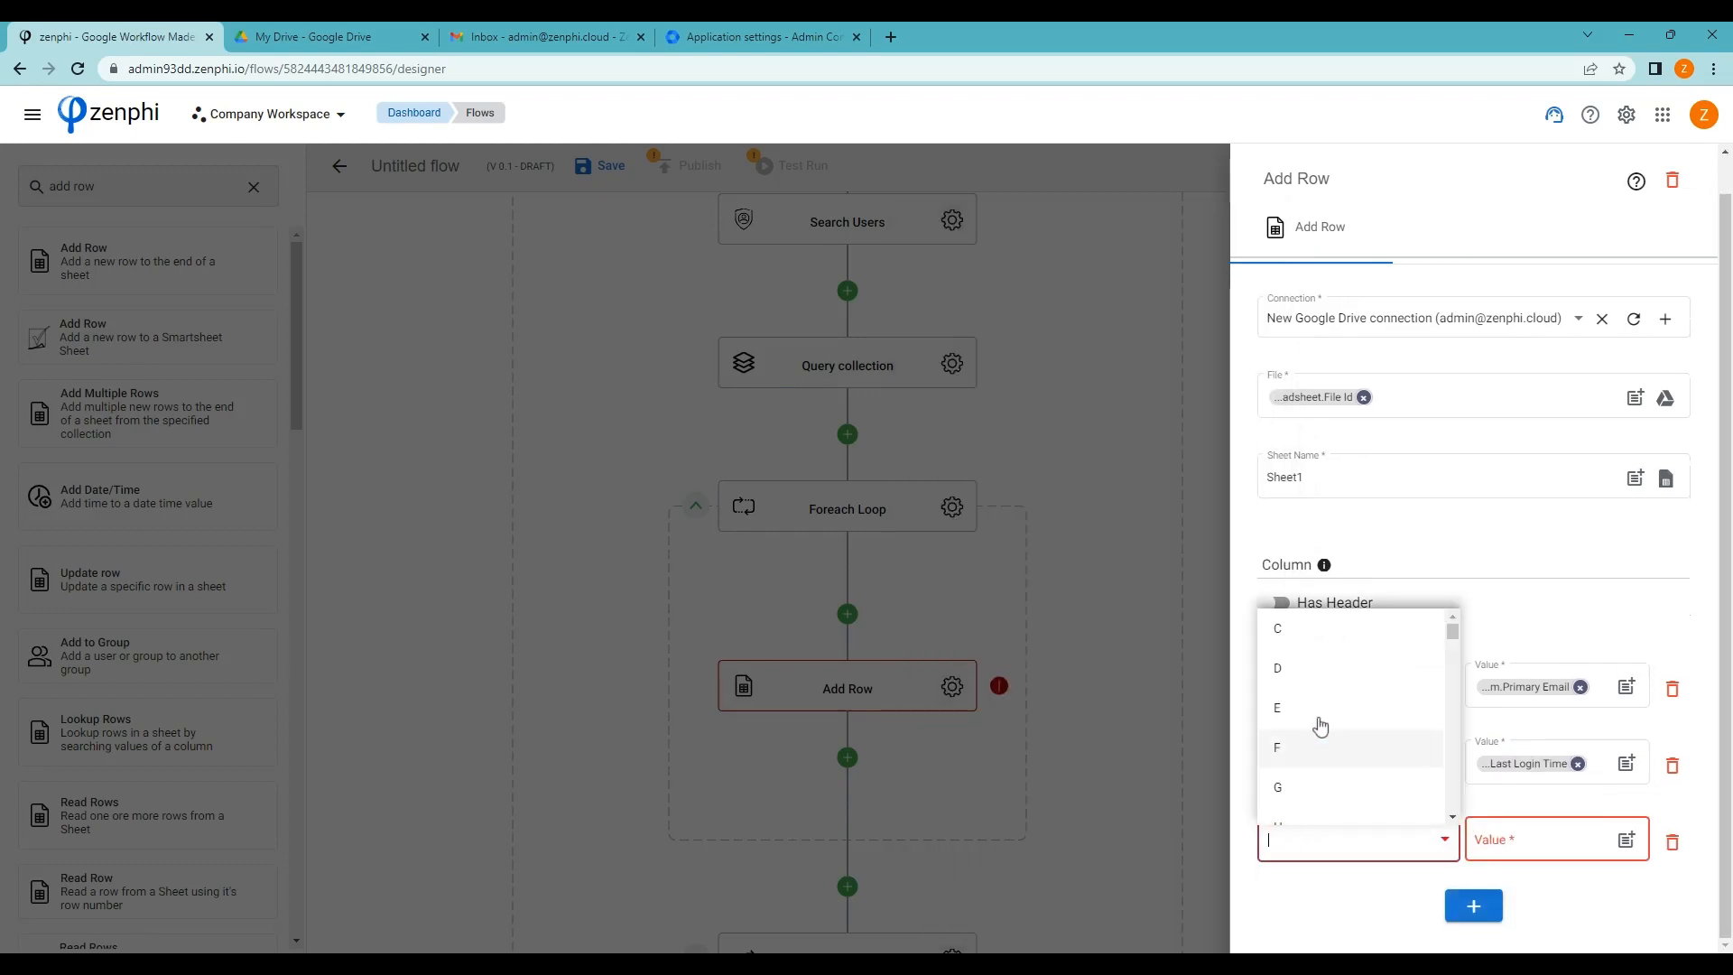
pyautogui.click(1296, 631)
pyautogui.click(1633, 845)
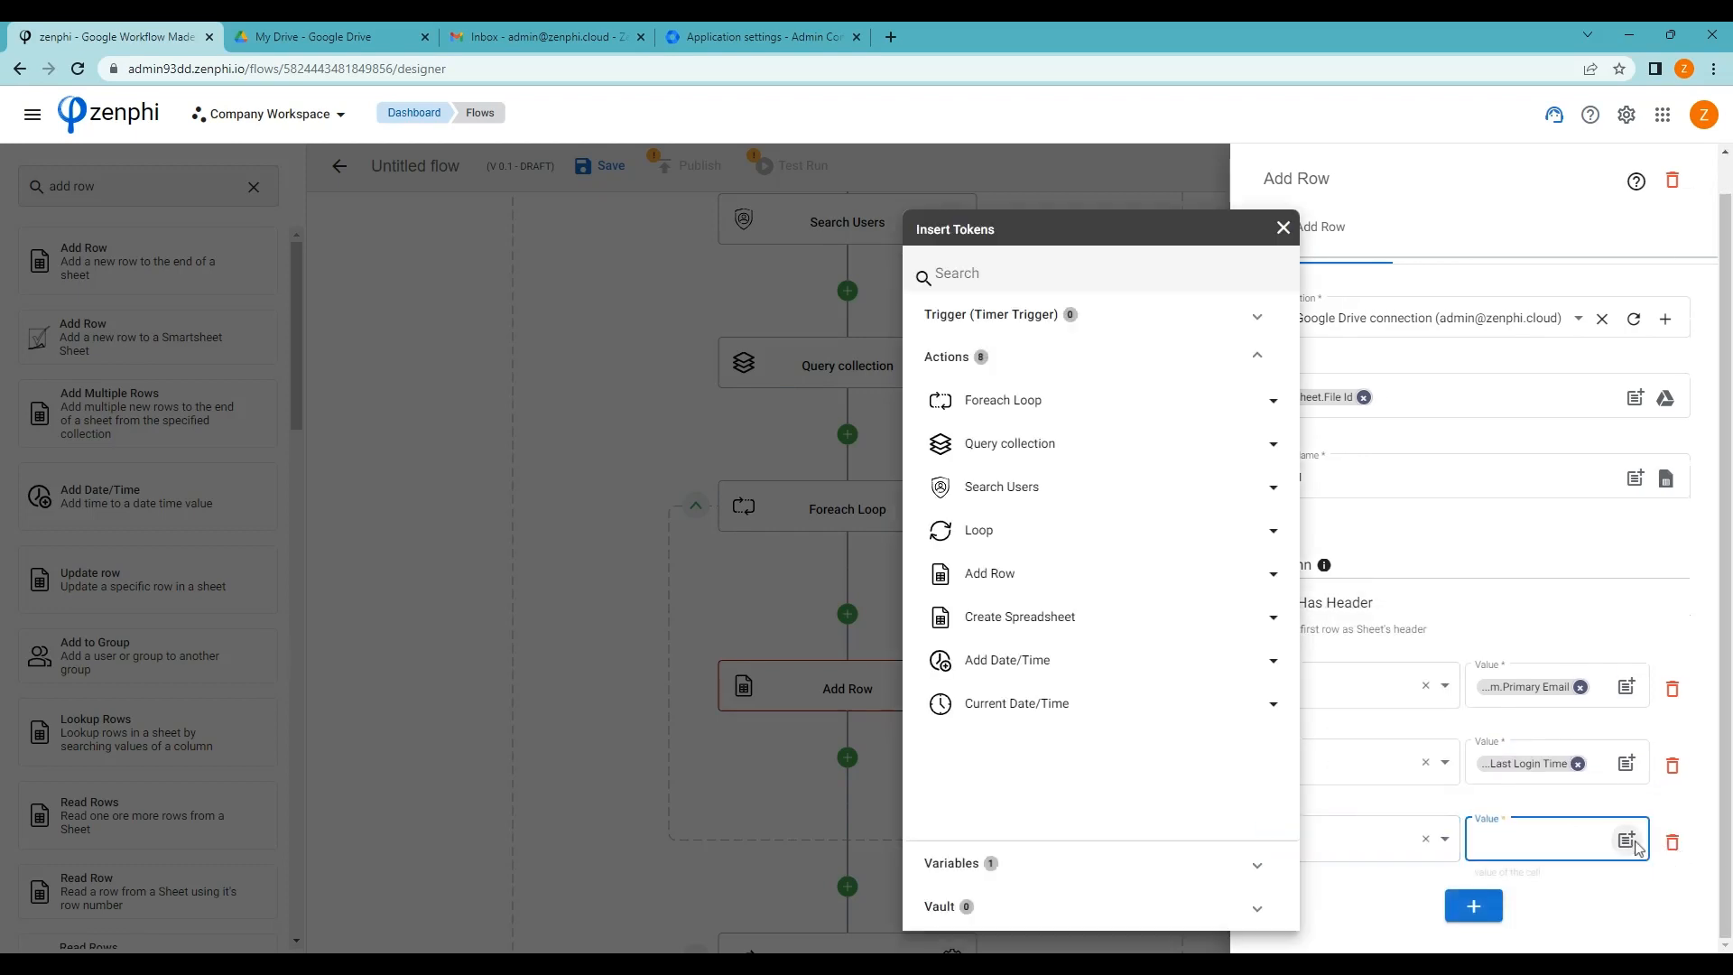
pyautogui.click(1112, 400)
pyautogui.click(1130, 448)
pyautogui.scroll(-4, 1197, 660)
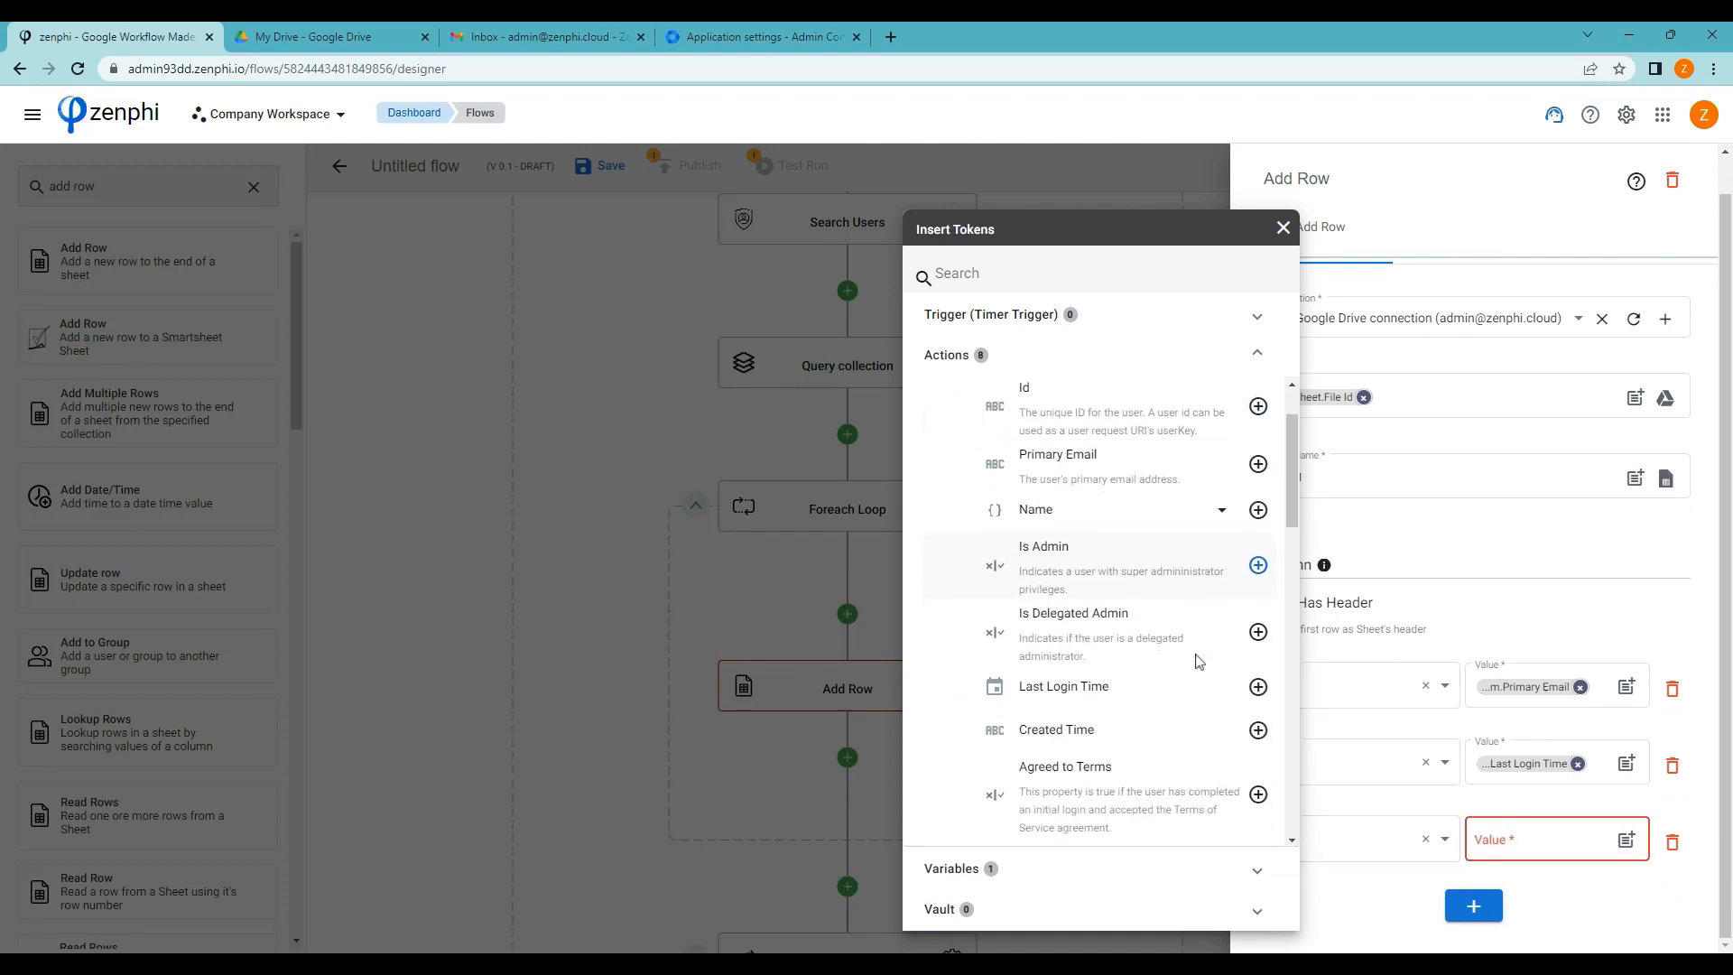
pyautogui.click(1258, 594)
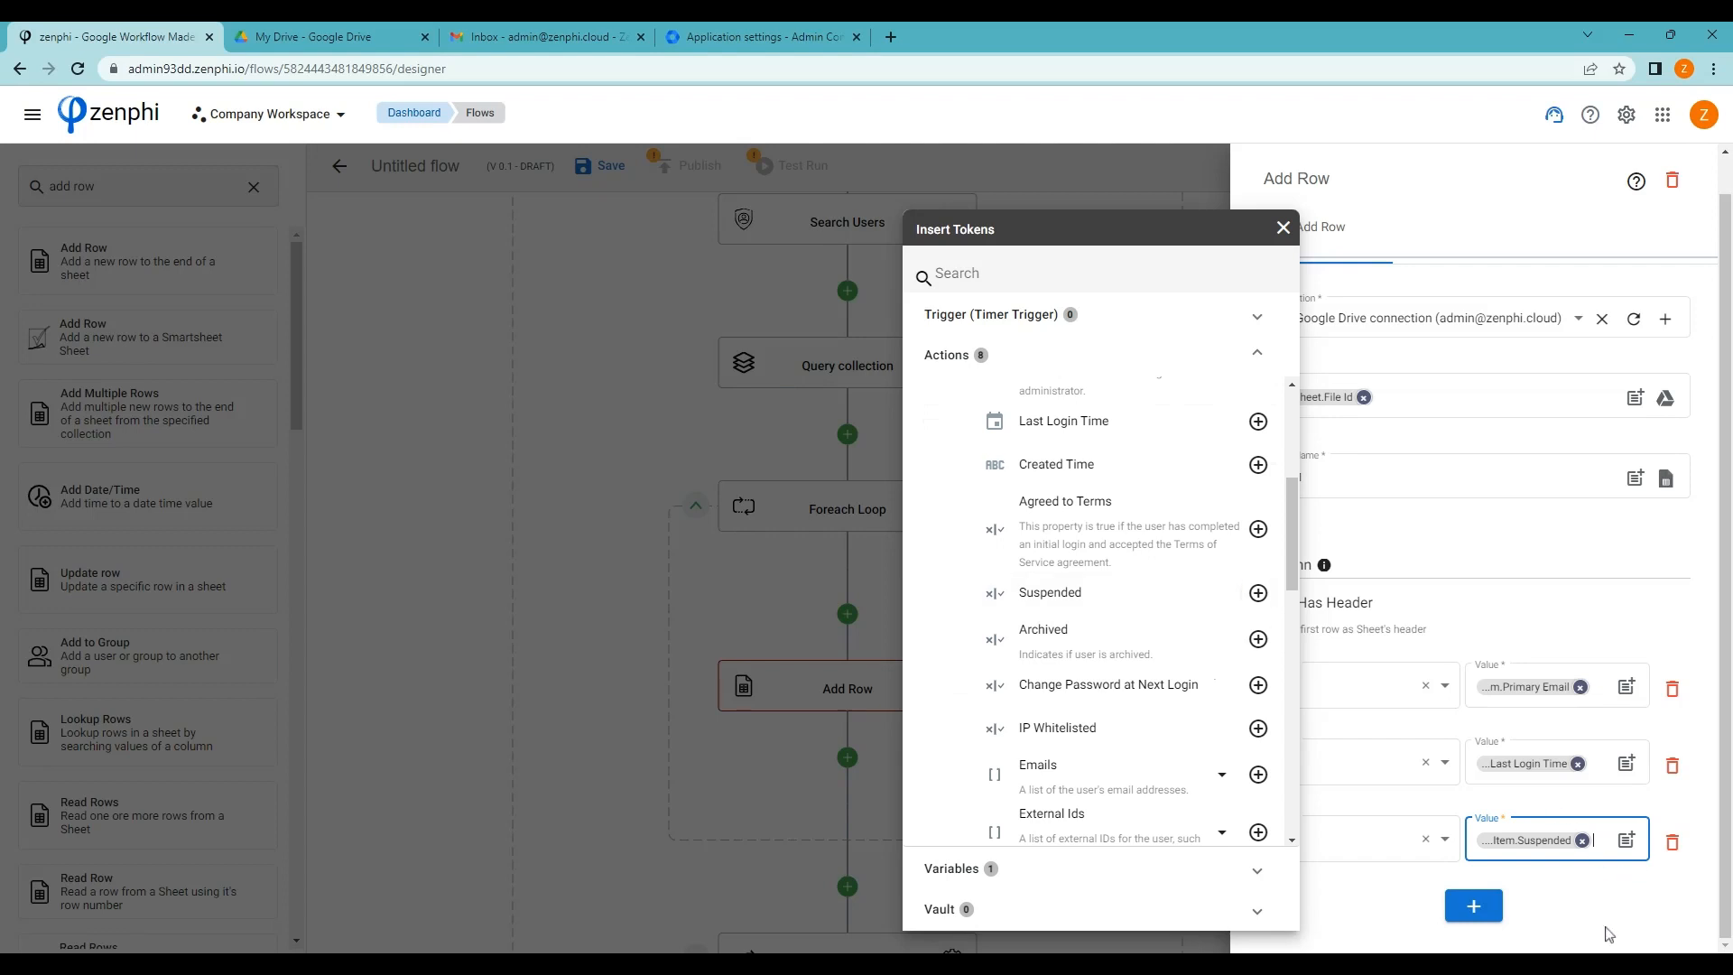
pyautogui.click(1607, 931)
# Add column D and map it to the user's Archived value
pyautogui.click(1472, 910)
pyautogui.scroll(-1, 1392, 883)
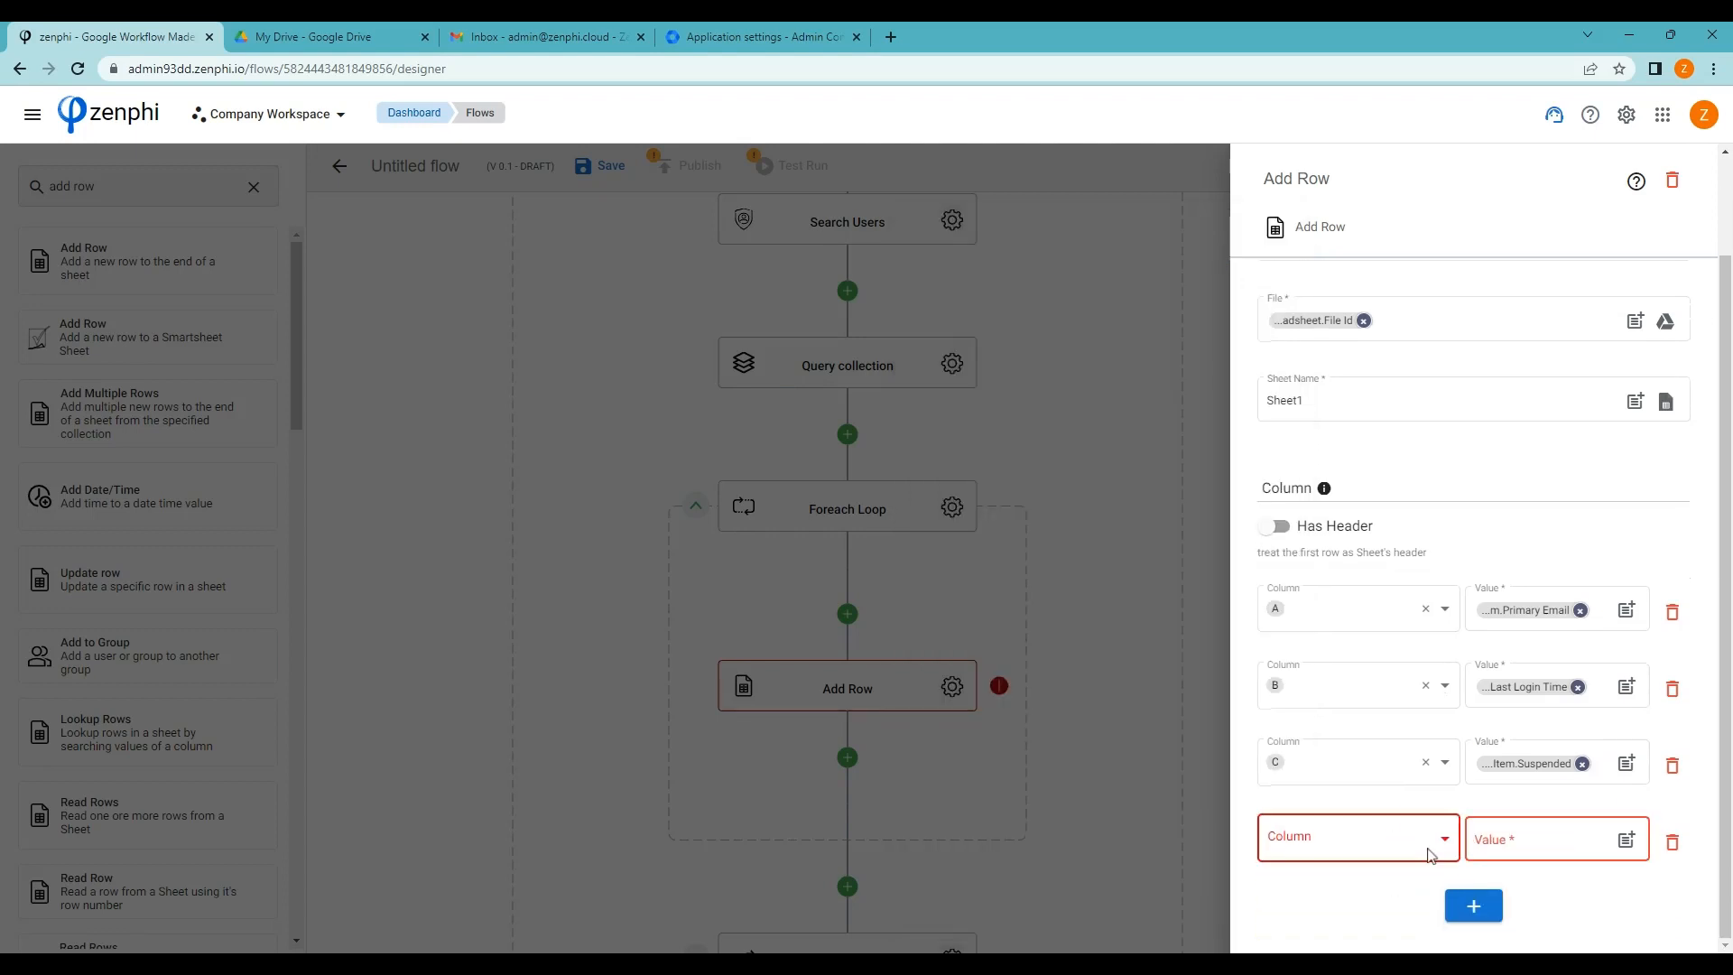
pyautogui.click(1440, 839)
pyautogui.click(1320, 647)
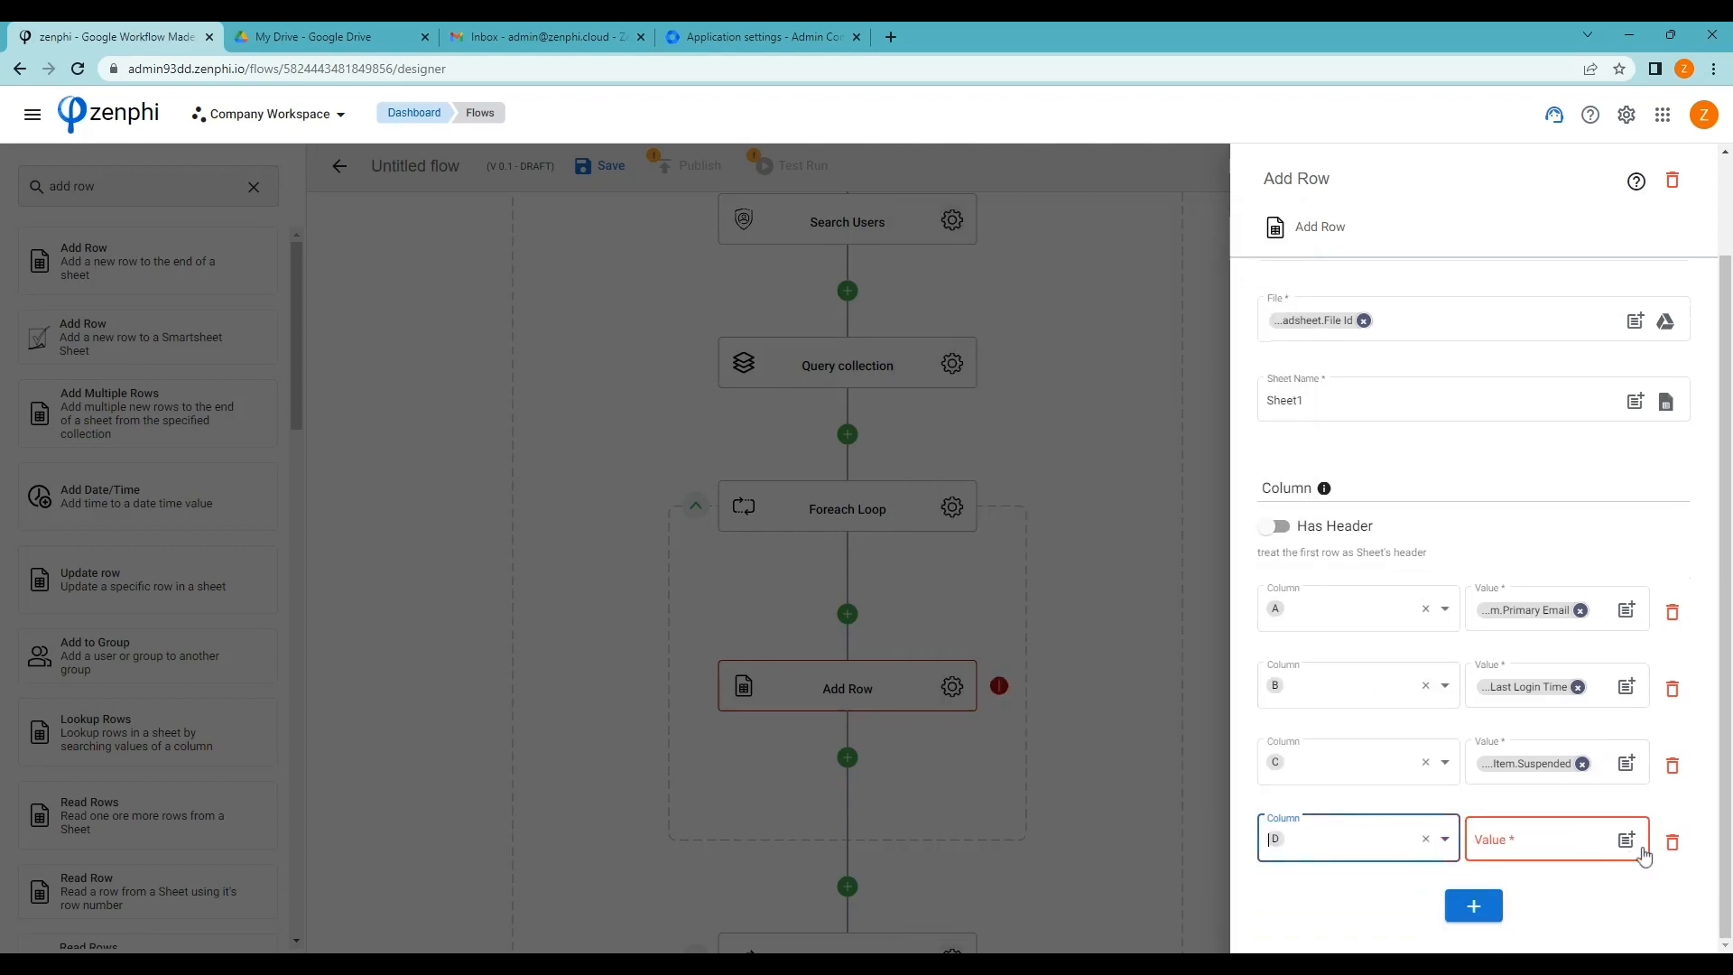
pyautogui.click(1626, 840)
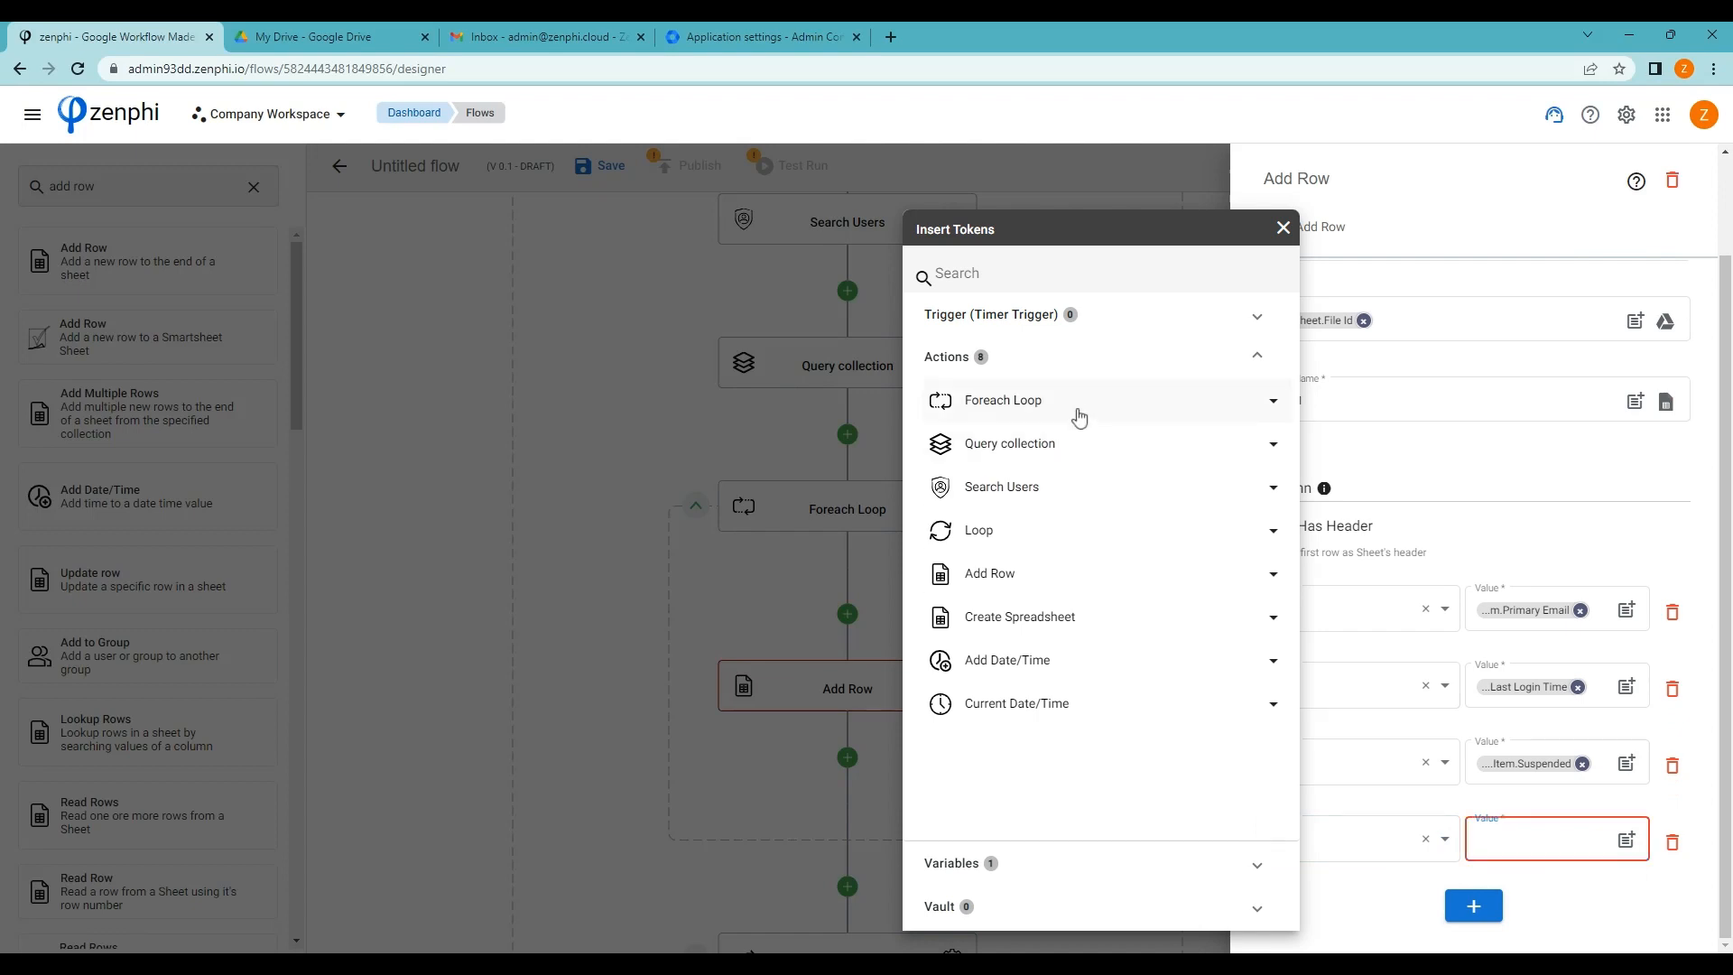
pyautogui.click(1076, 408)
pyautogui.click(1094, 451)
pyautogui.scroll(-2, 1158, 666)
pyautogui.scroll(-2, 1158, 667)
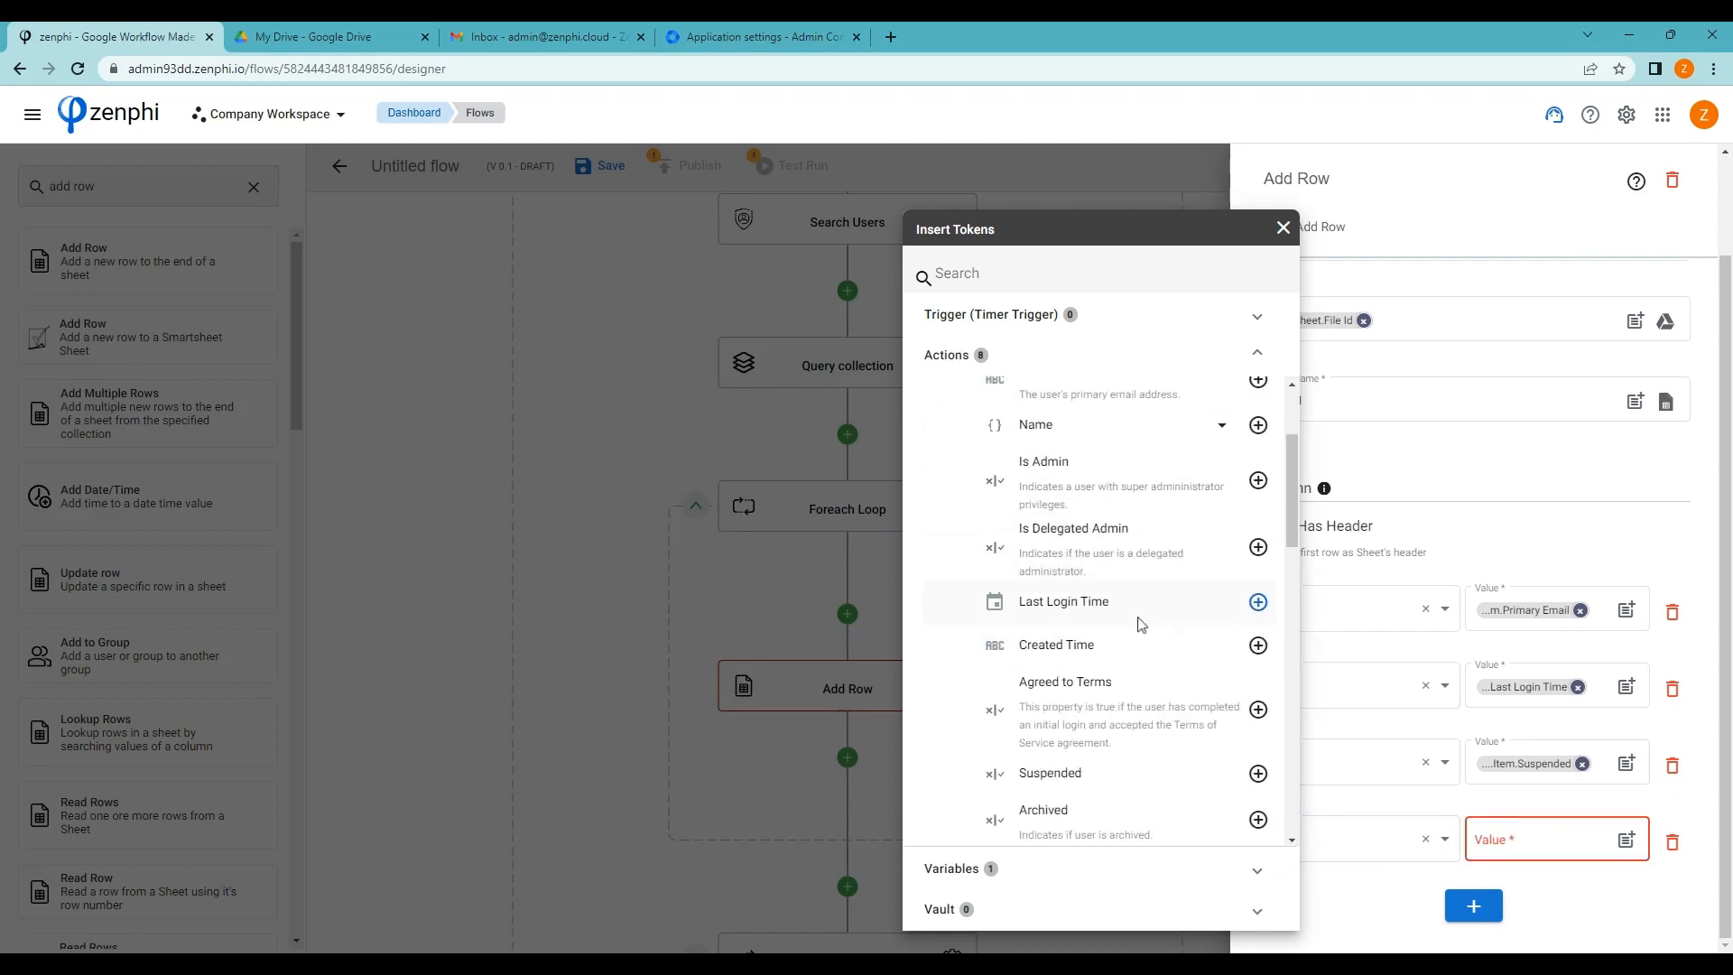
pyautogui.click(1258, 731)
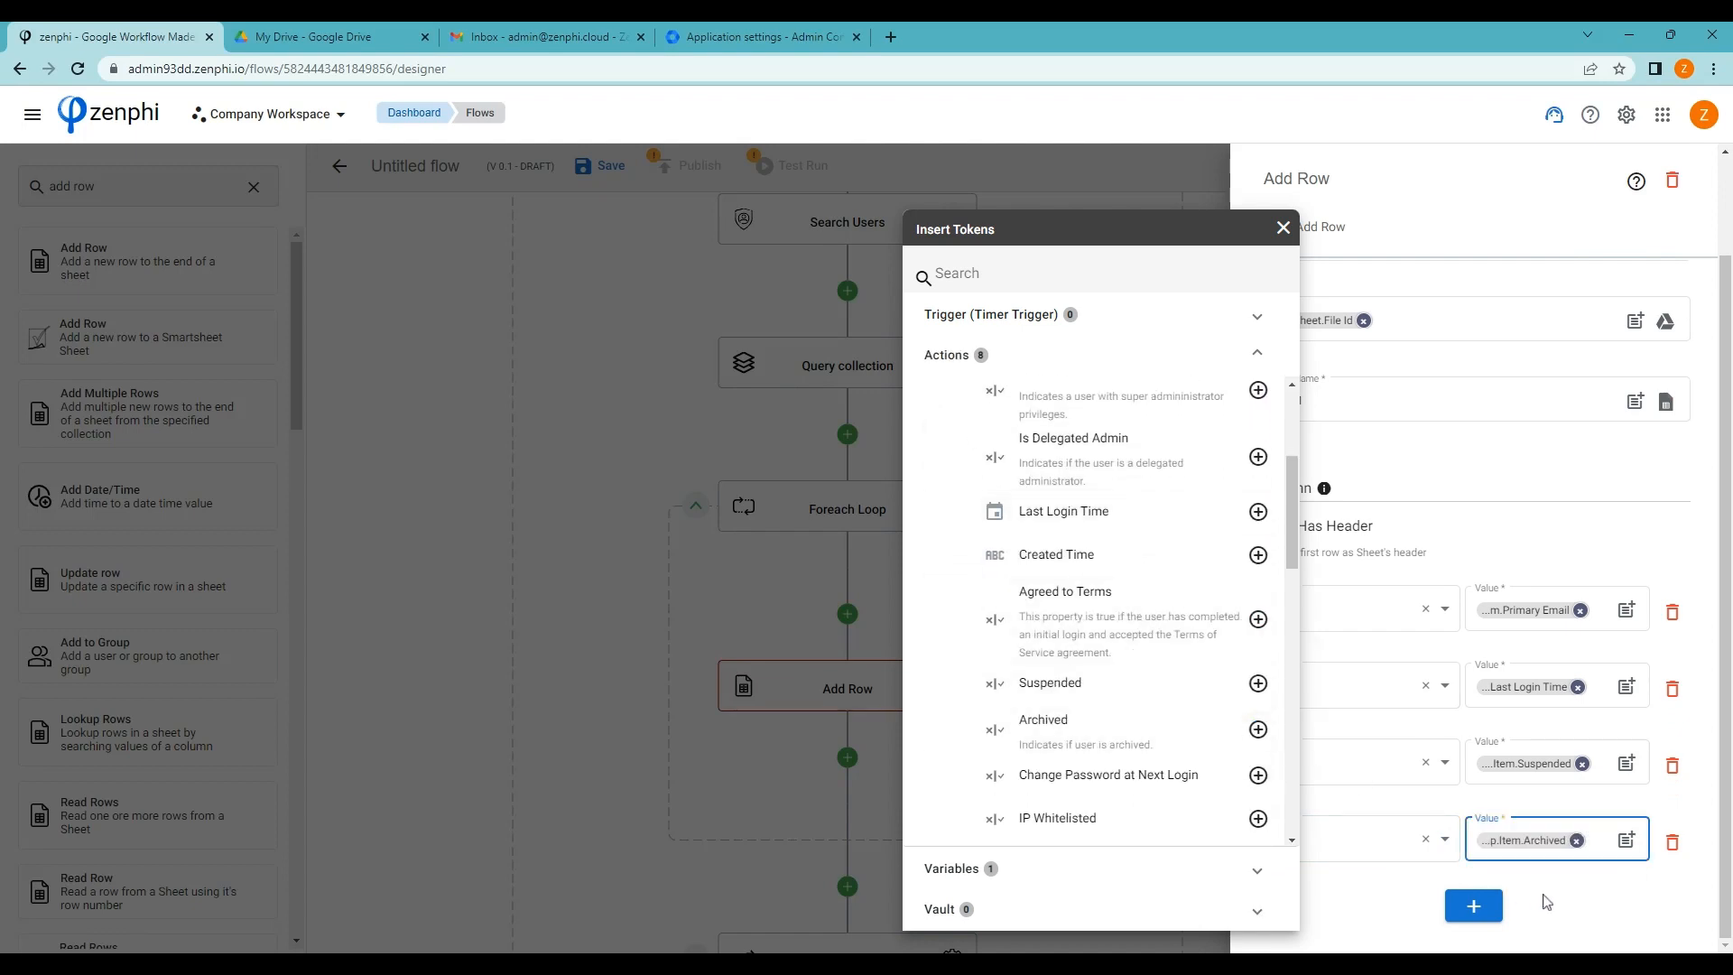
pyautogui.click(1546, 902)
# Add column E to Add Row, leaving its value empty for now
pyautogui.click(1498, 910)
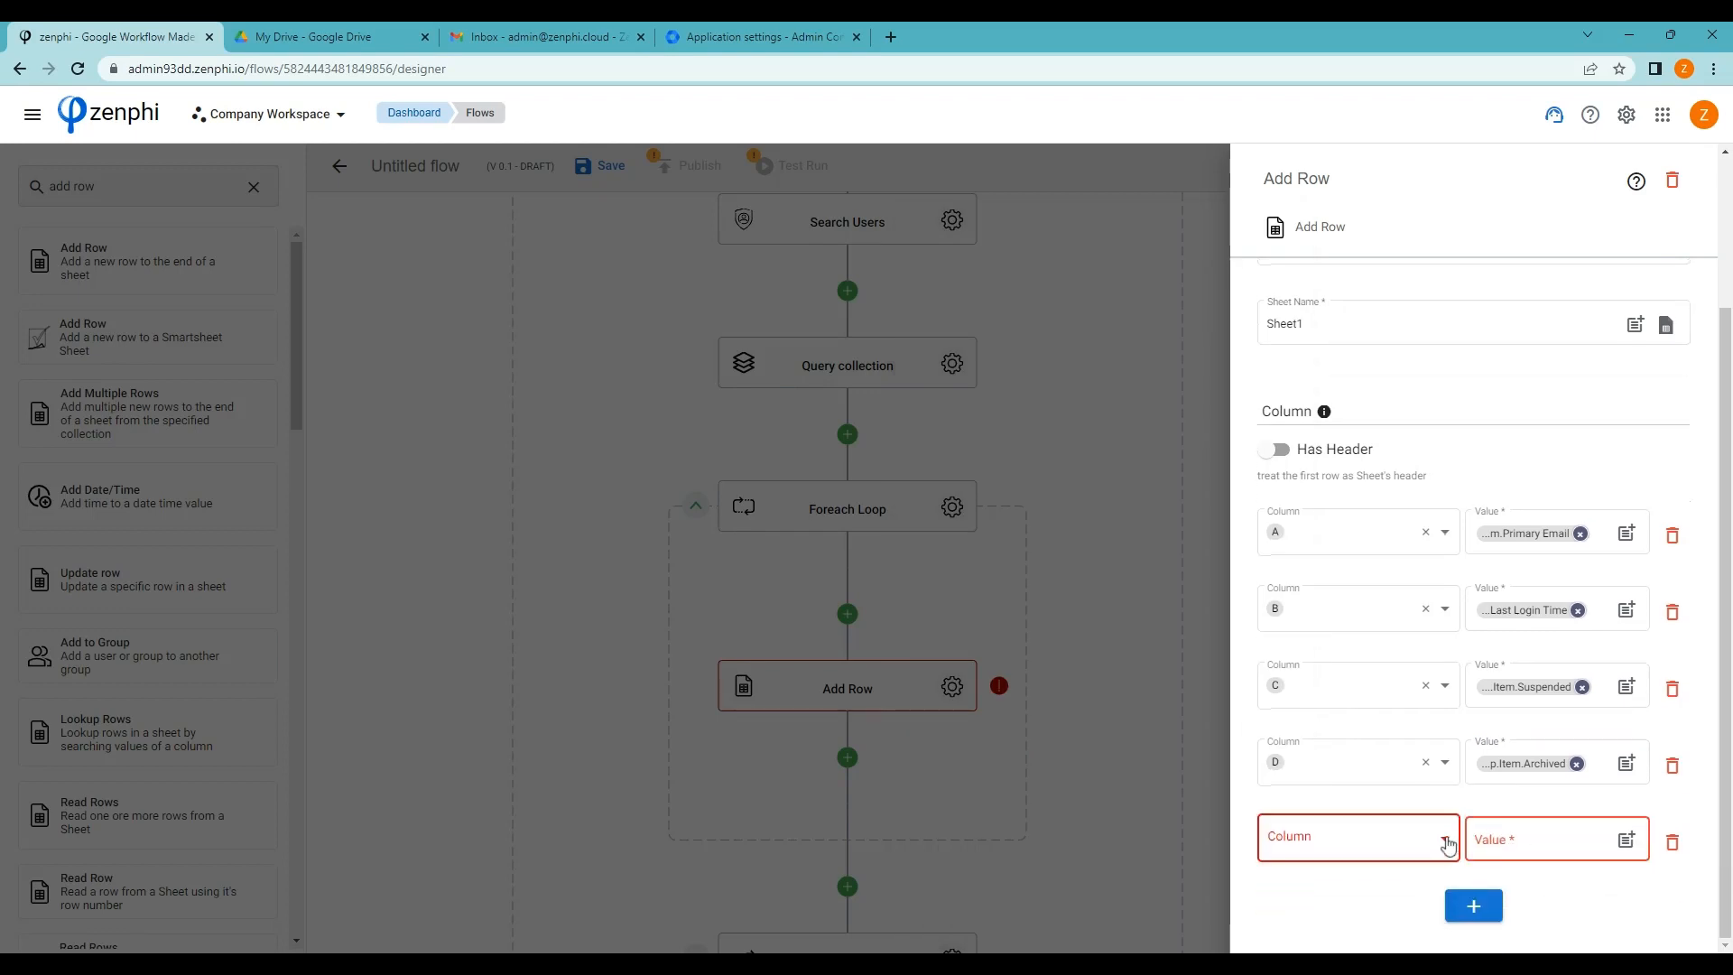
pyautogui.click(1335, 824)
pyautogui.click(1296, 631)
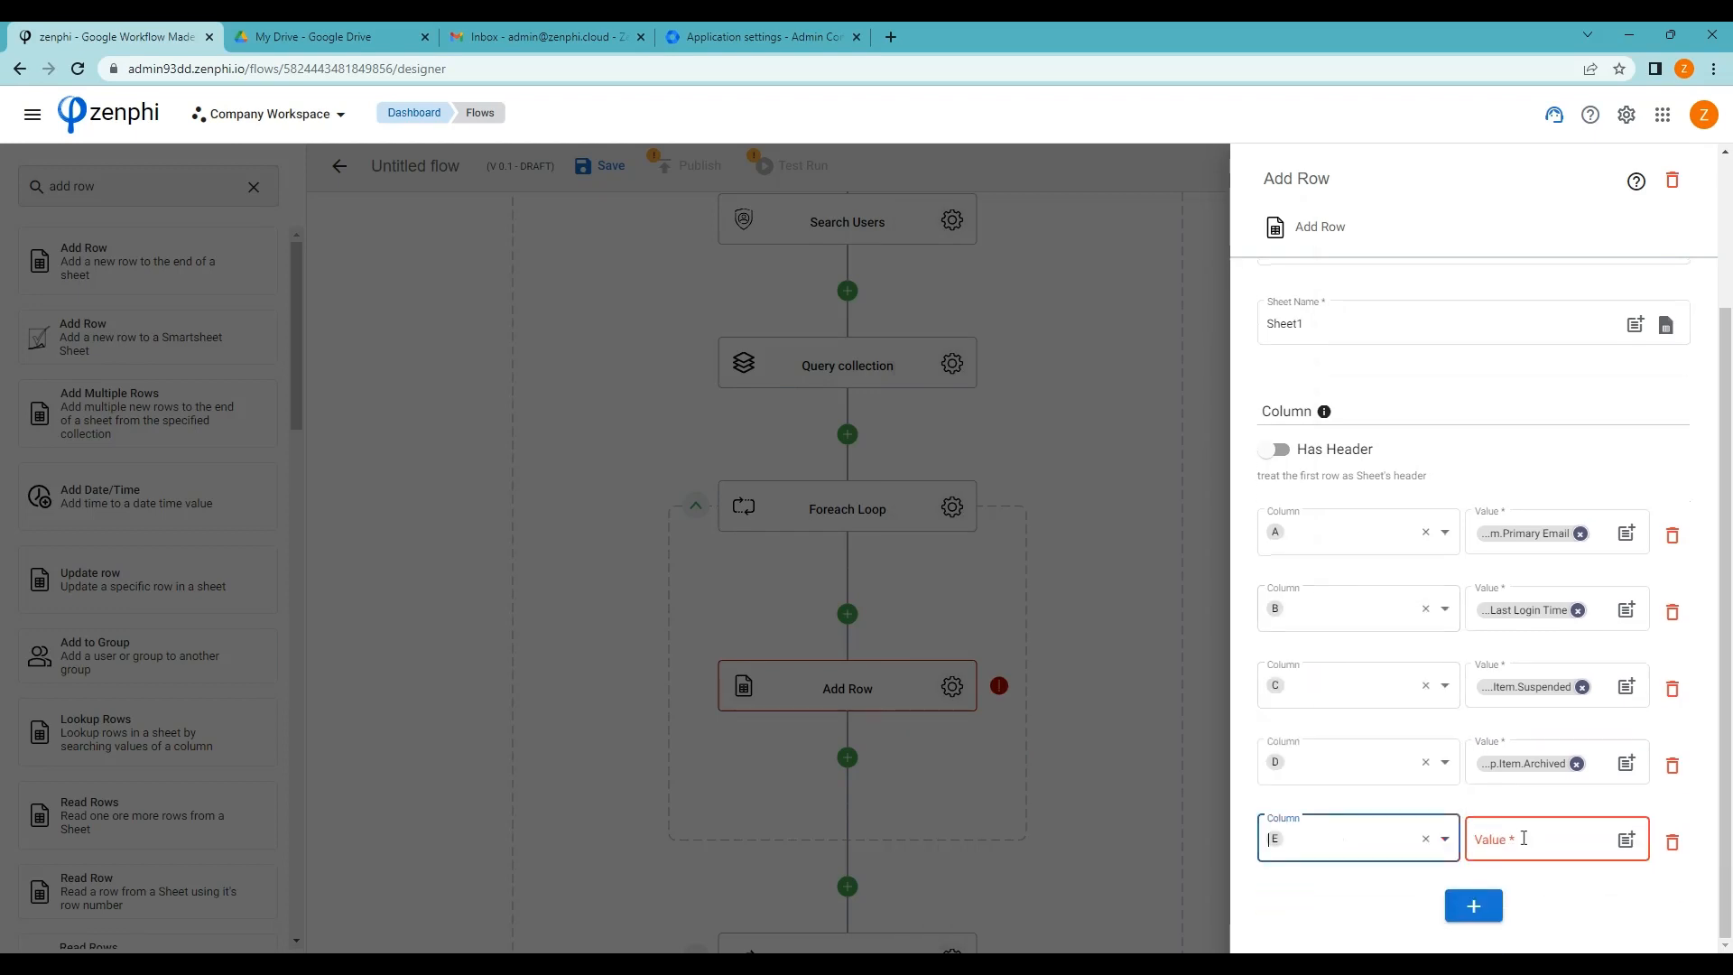
pyautogui.click(1625, 842)
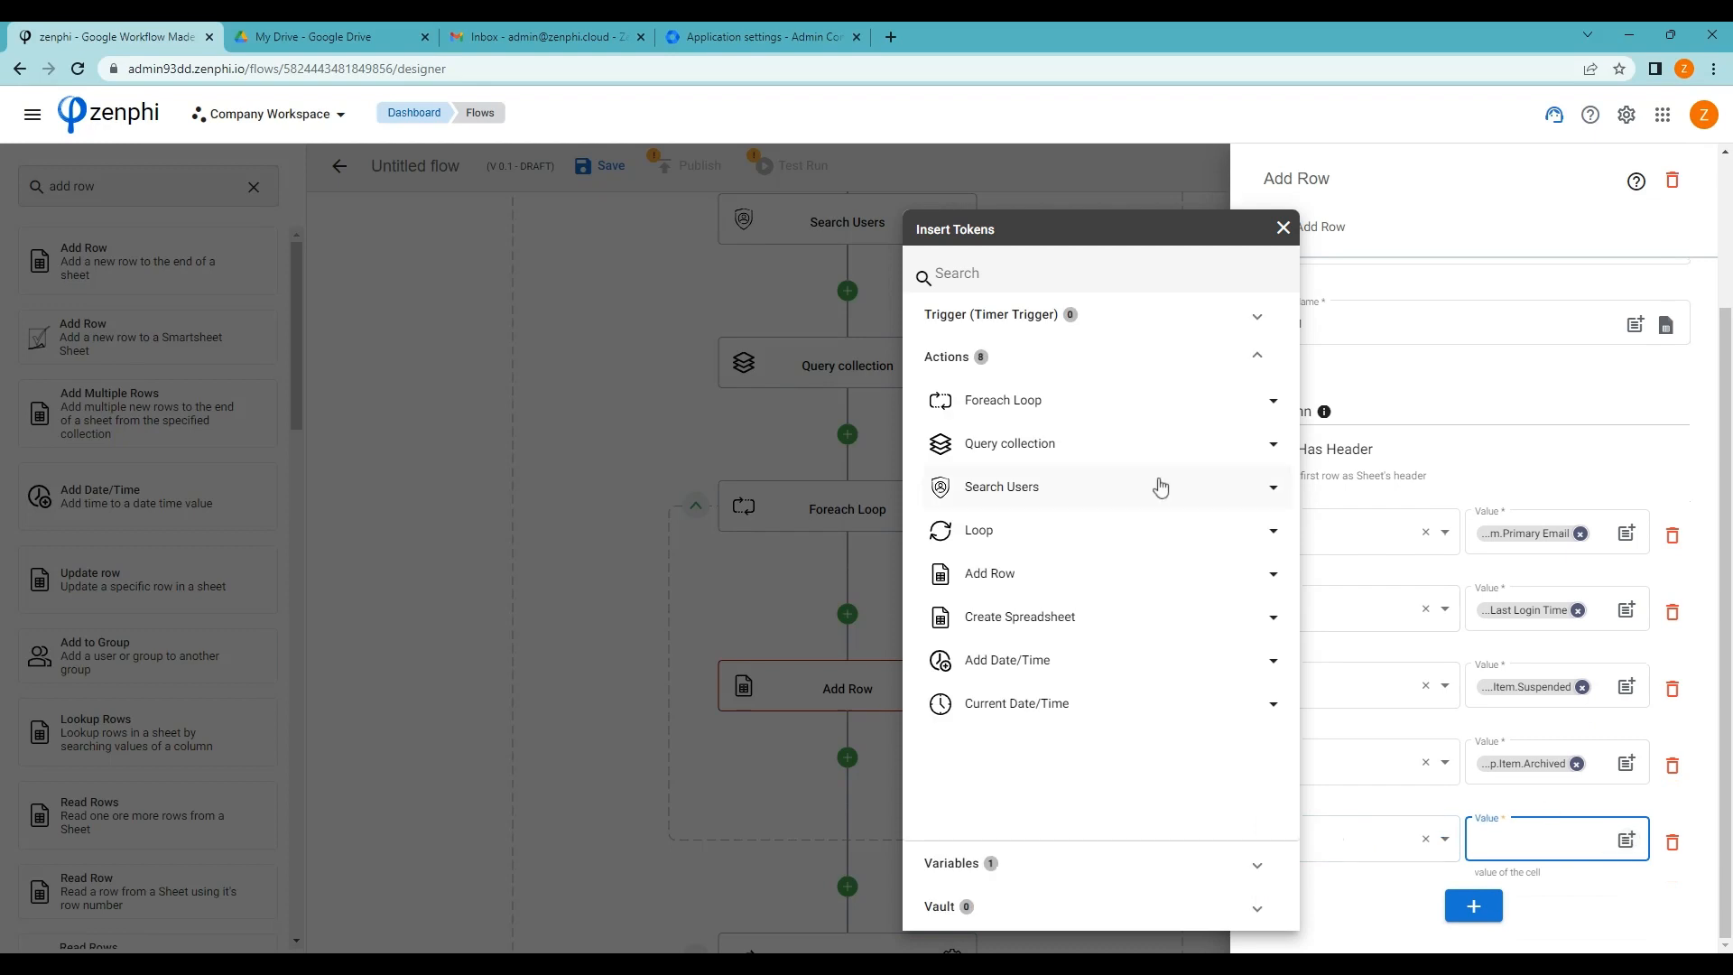
pyautogui.click(1093, 405)
pyautogui.click(1099, 442)
pyautogui.scroll(-5, 1149, 534)
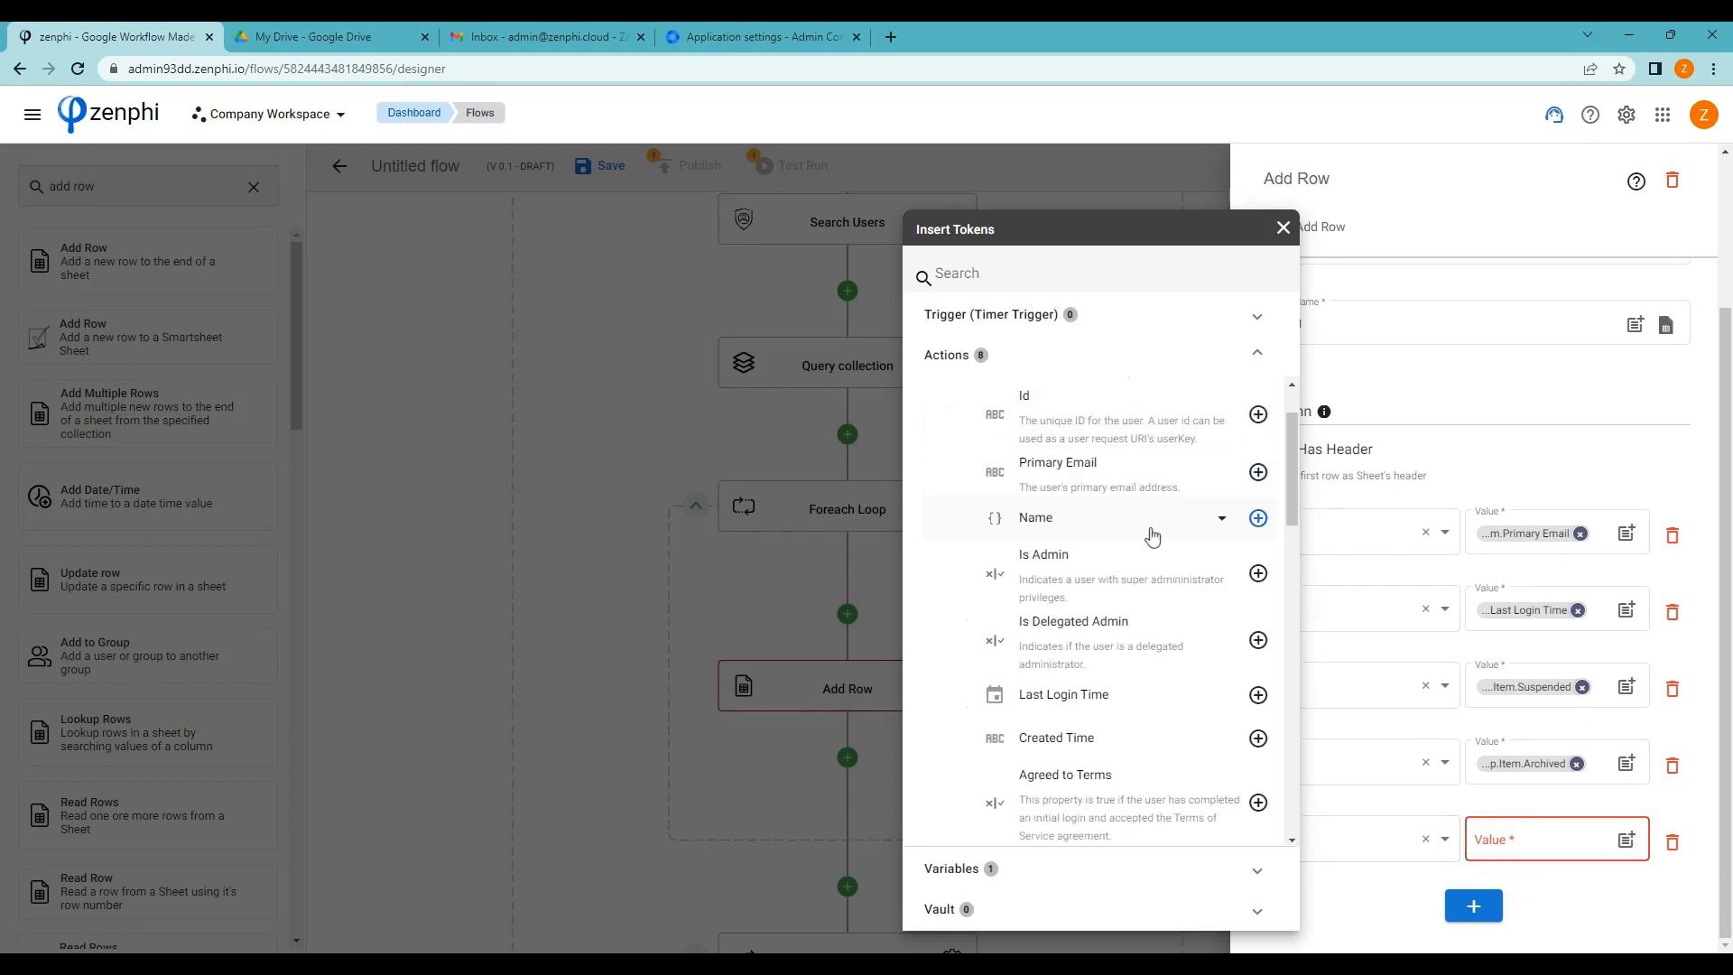
pyautogui.scroll(-5, 1152, 538)
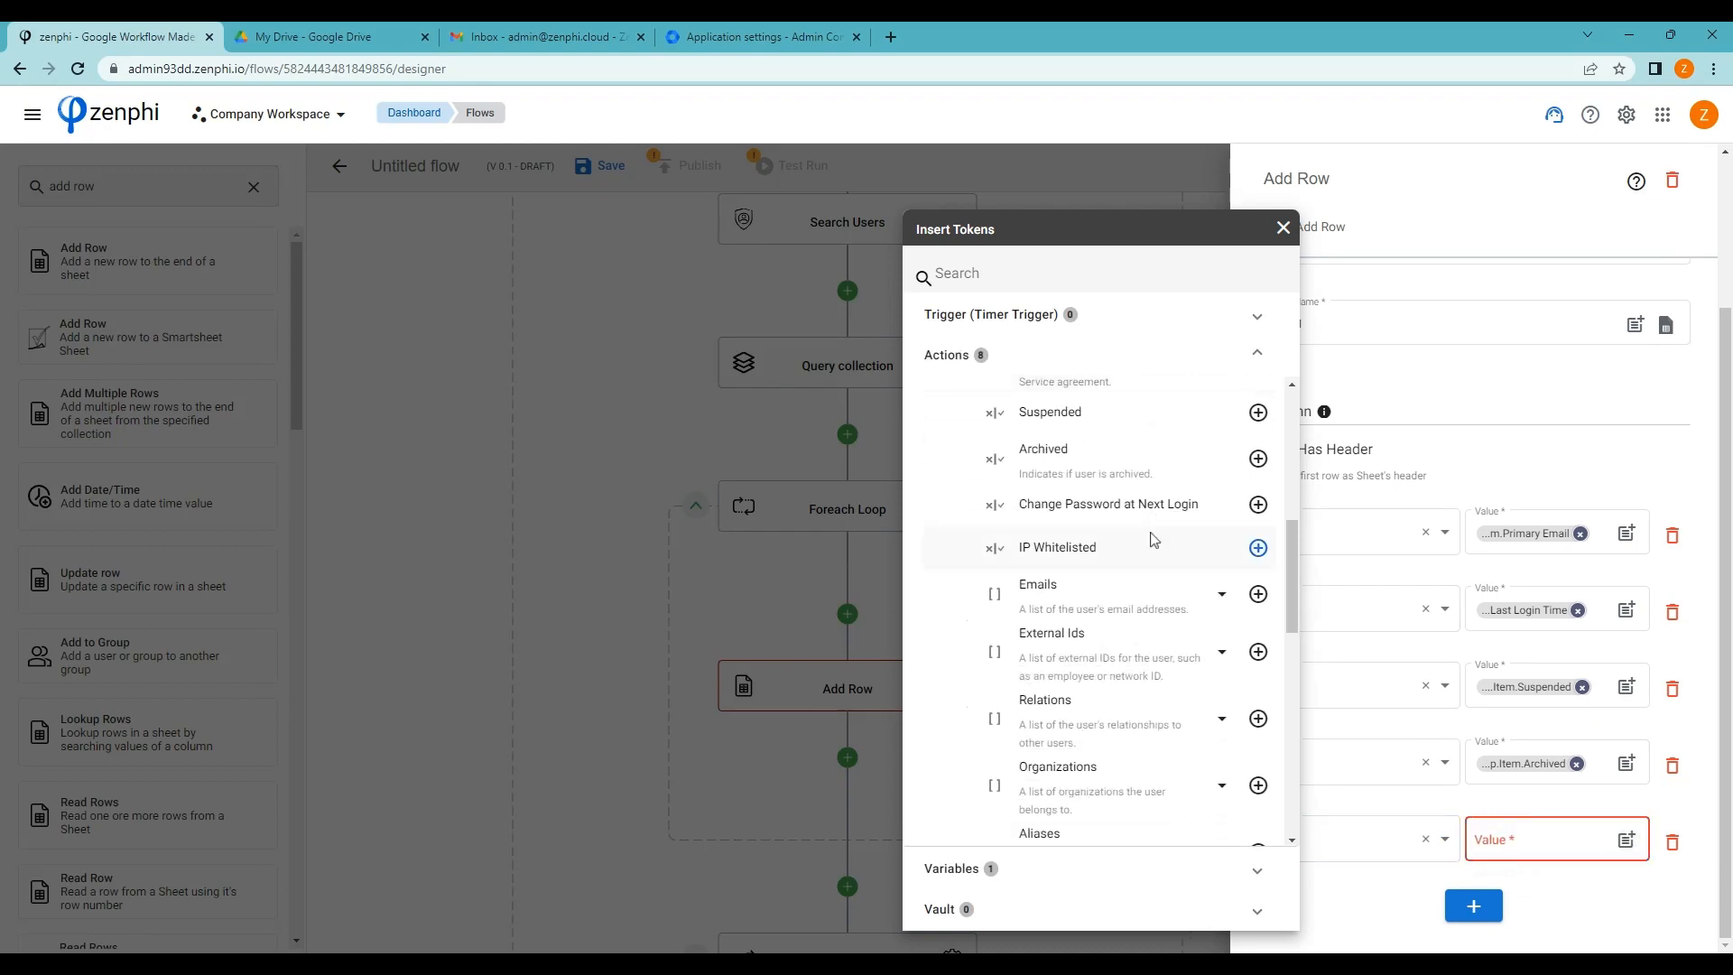
pyautogui.click(620, 565)
# Place a Google Directory Lookup Manager step inside the loop above Add Row
pyautogui.click(619, 565)
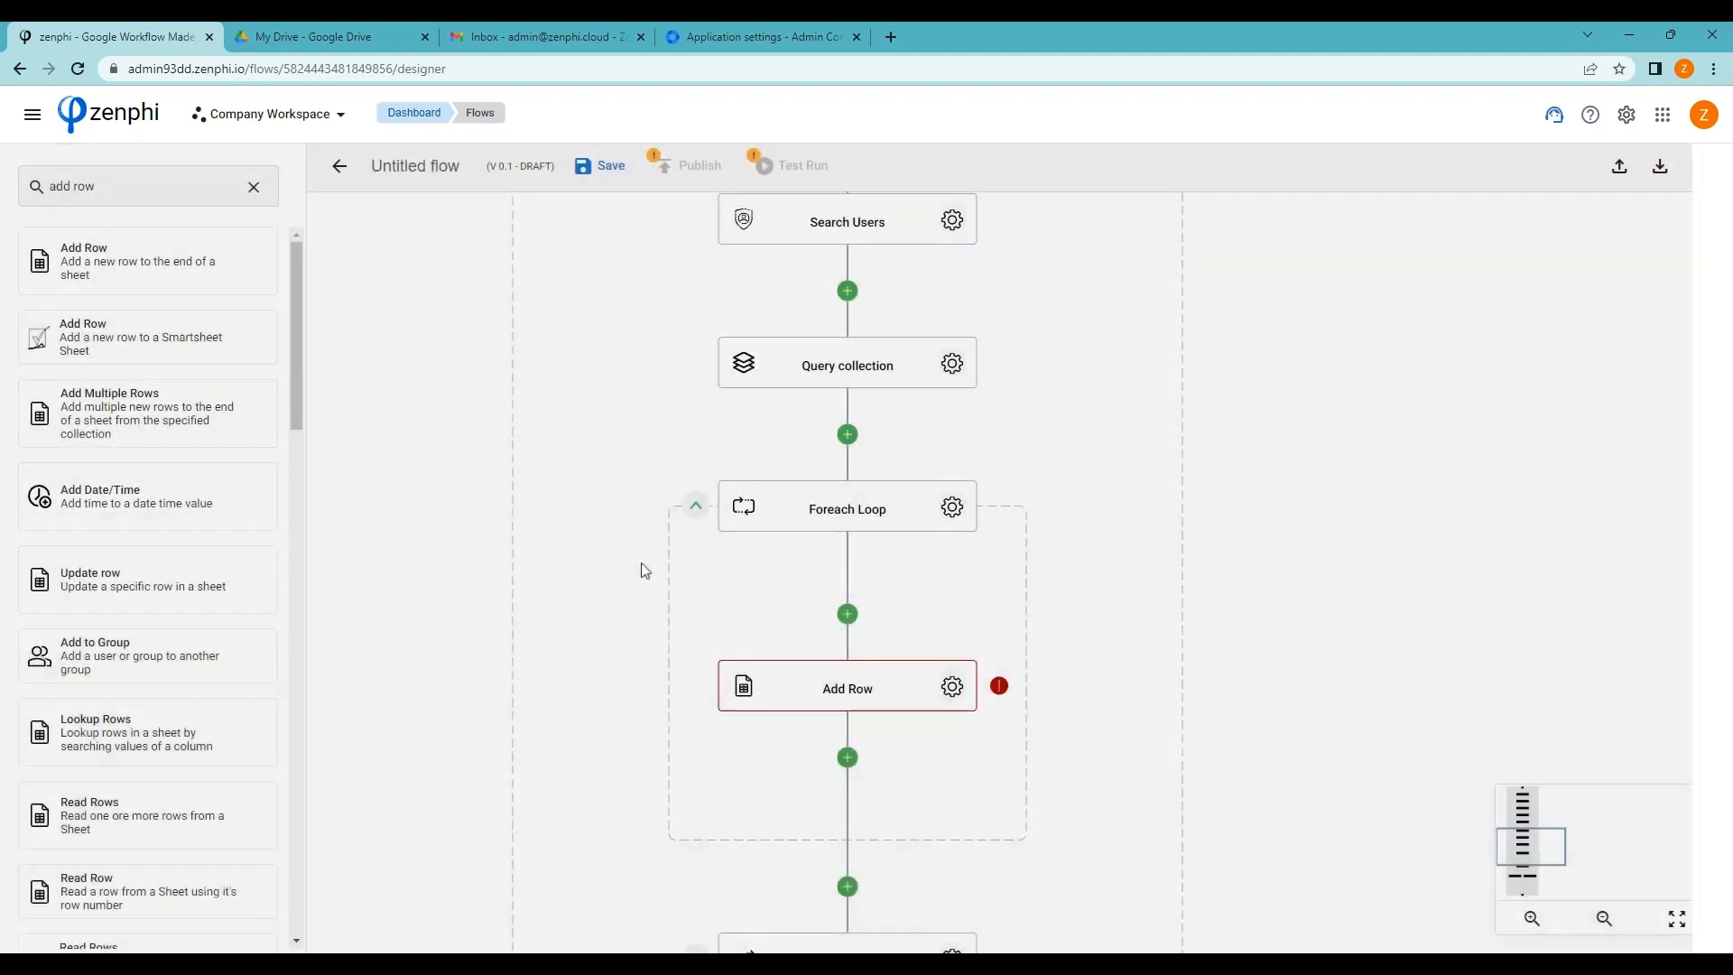
pyautogui.click(114, 188)
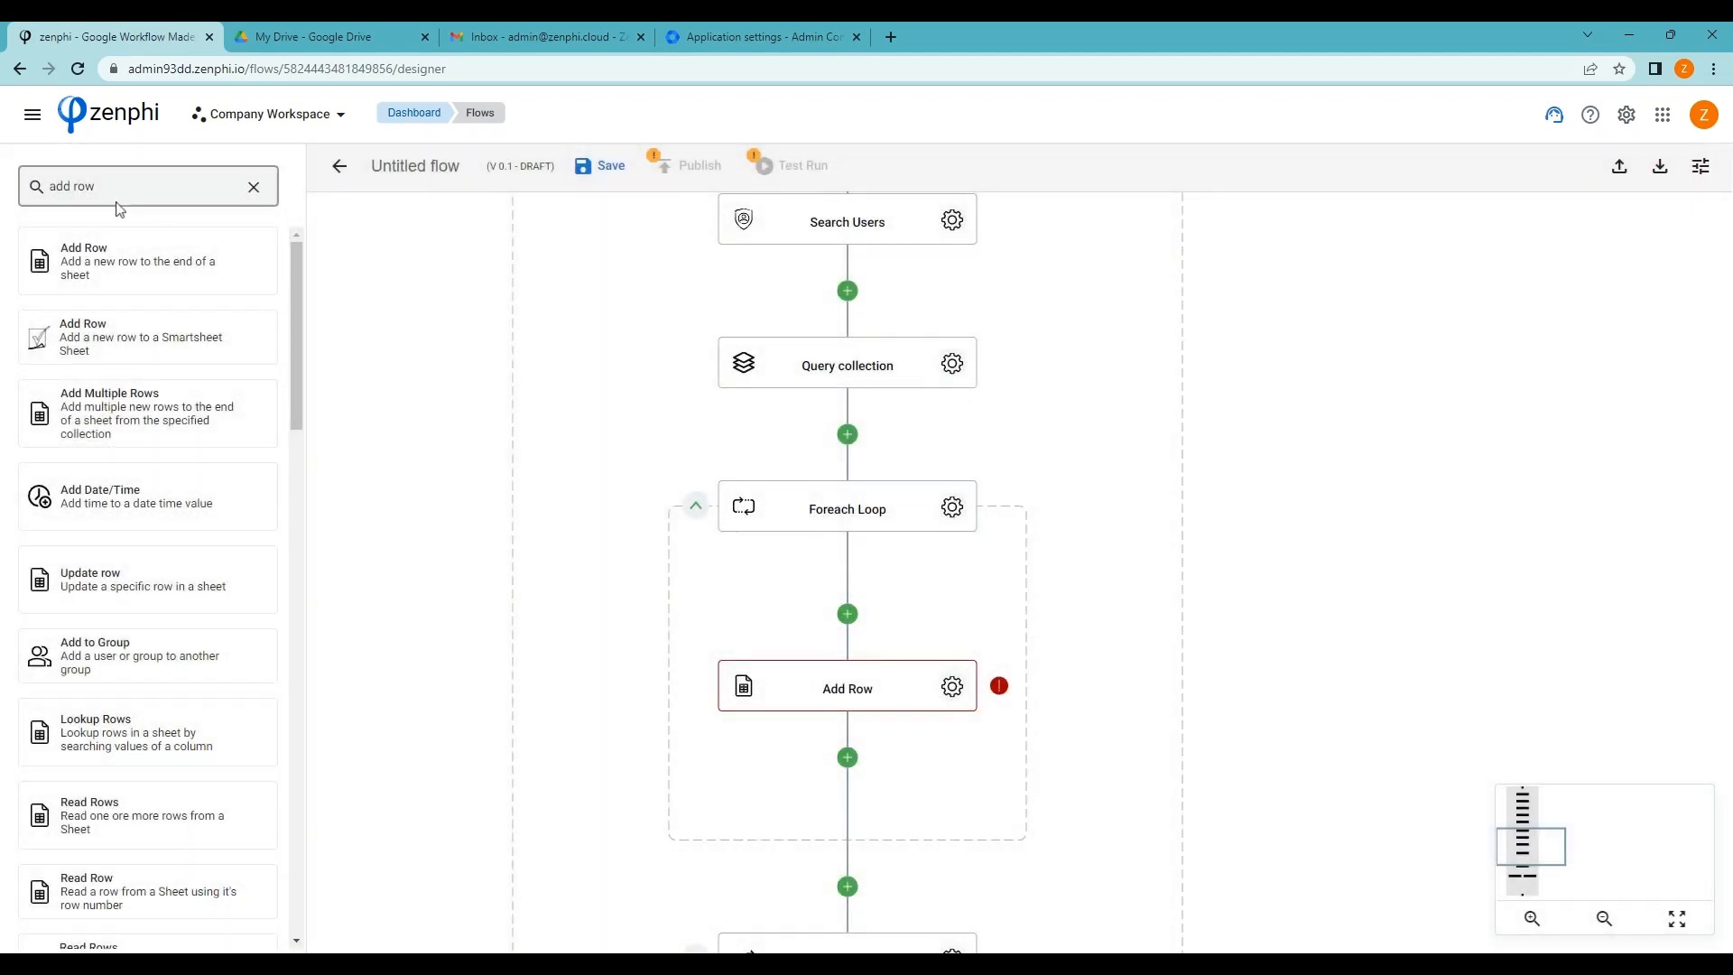
pyautogui.click(253, 188)
pyautogui.scroll(-5, 159, 533)
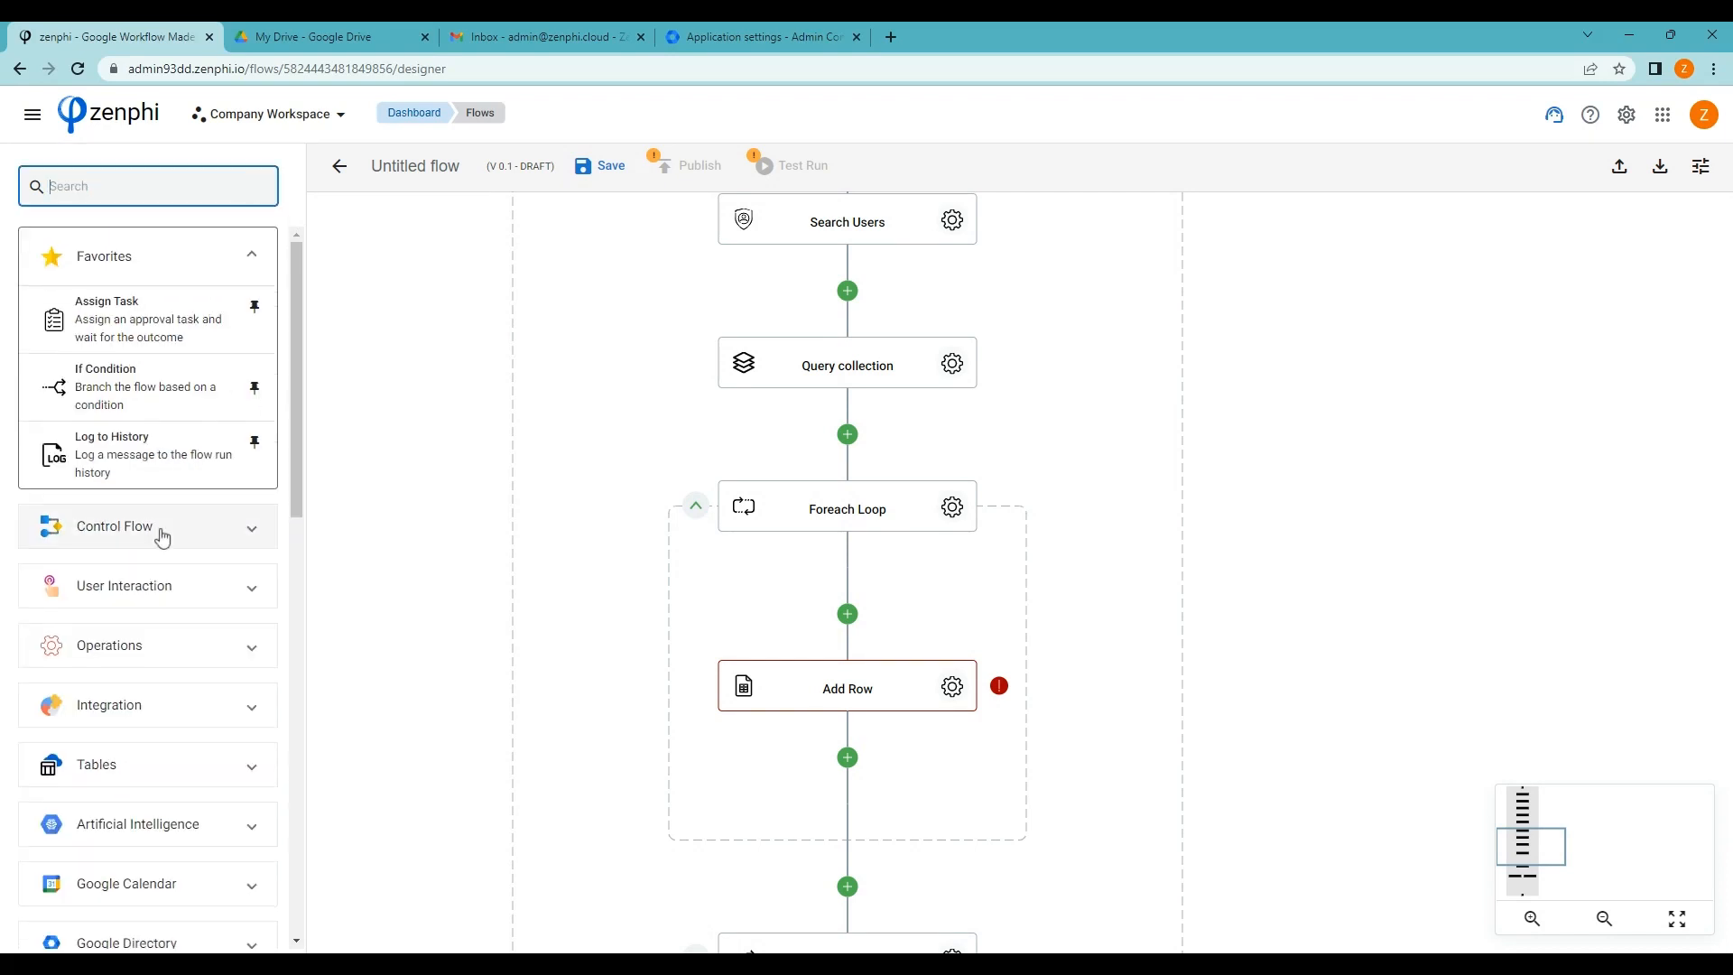
pyautogui.click(252, 588)
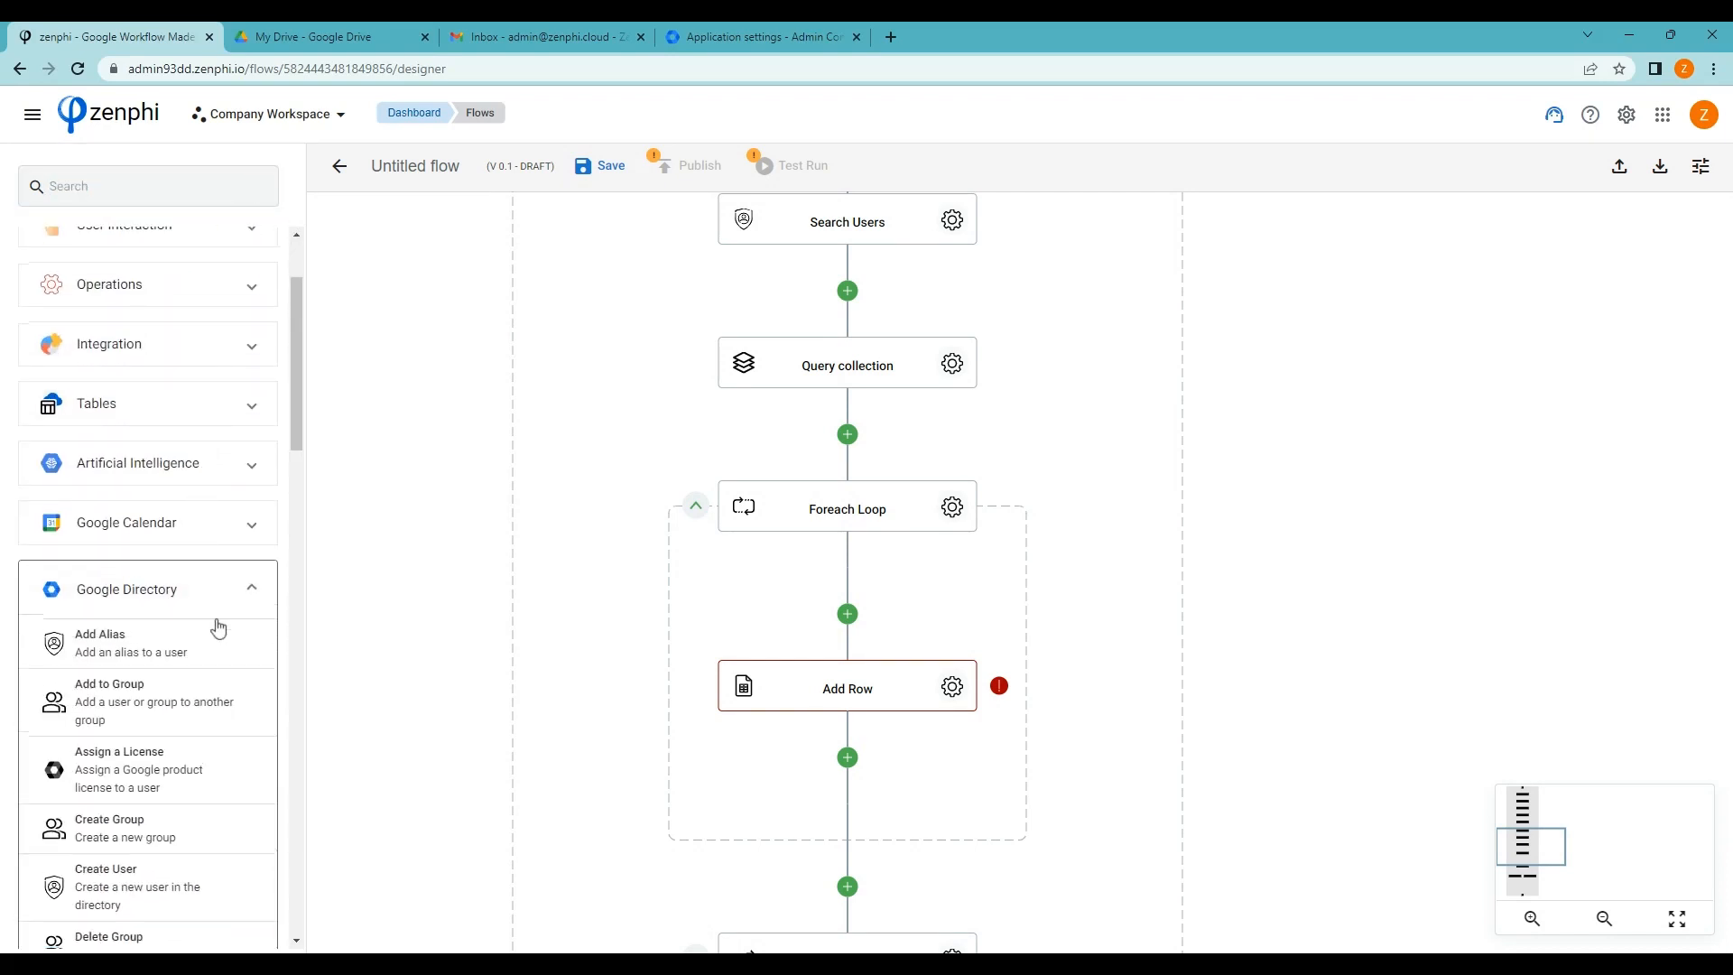
pyautogui.scroll(-3, 217, 629)
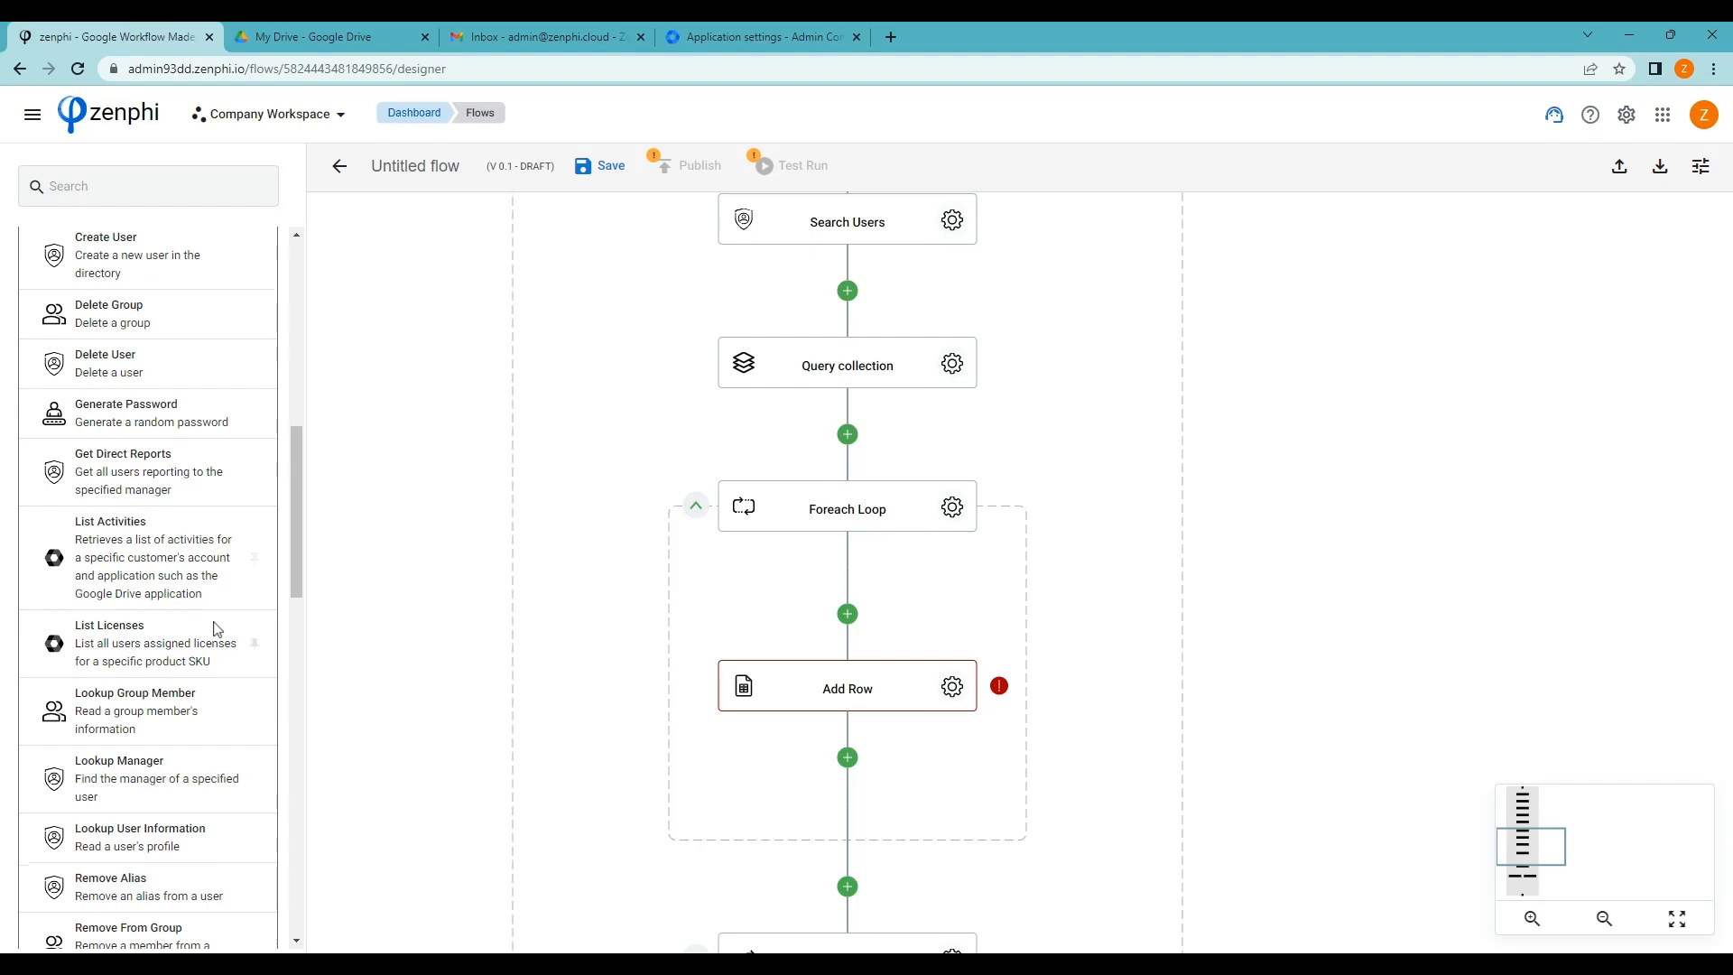
pyautogui.scroll(-1, 217, 628)
pyautogui.moveTo(56, 696); pyautogui.dragTo(851, 625)
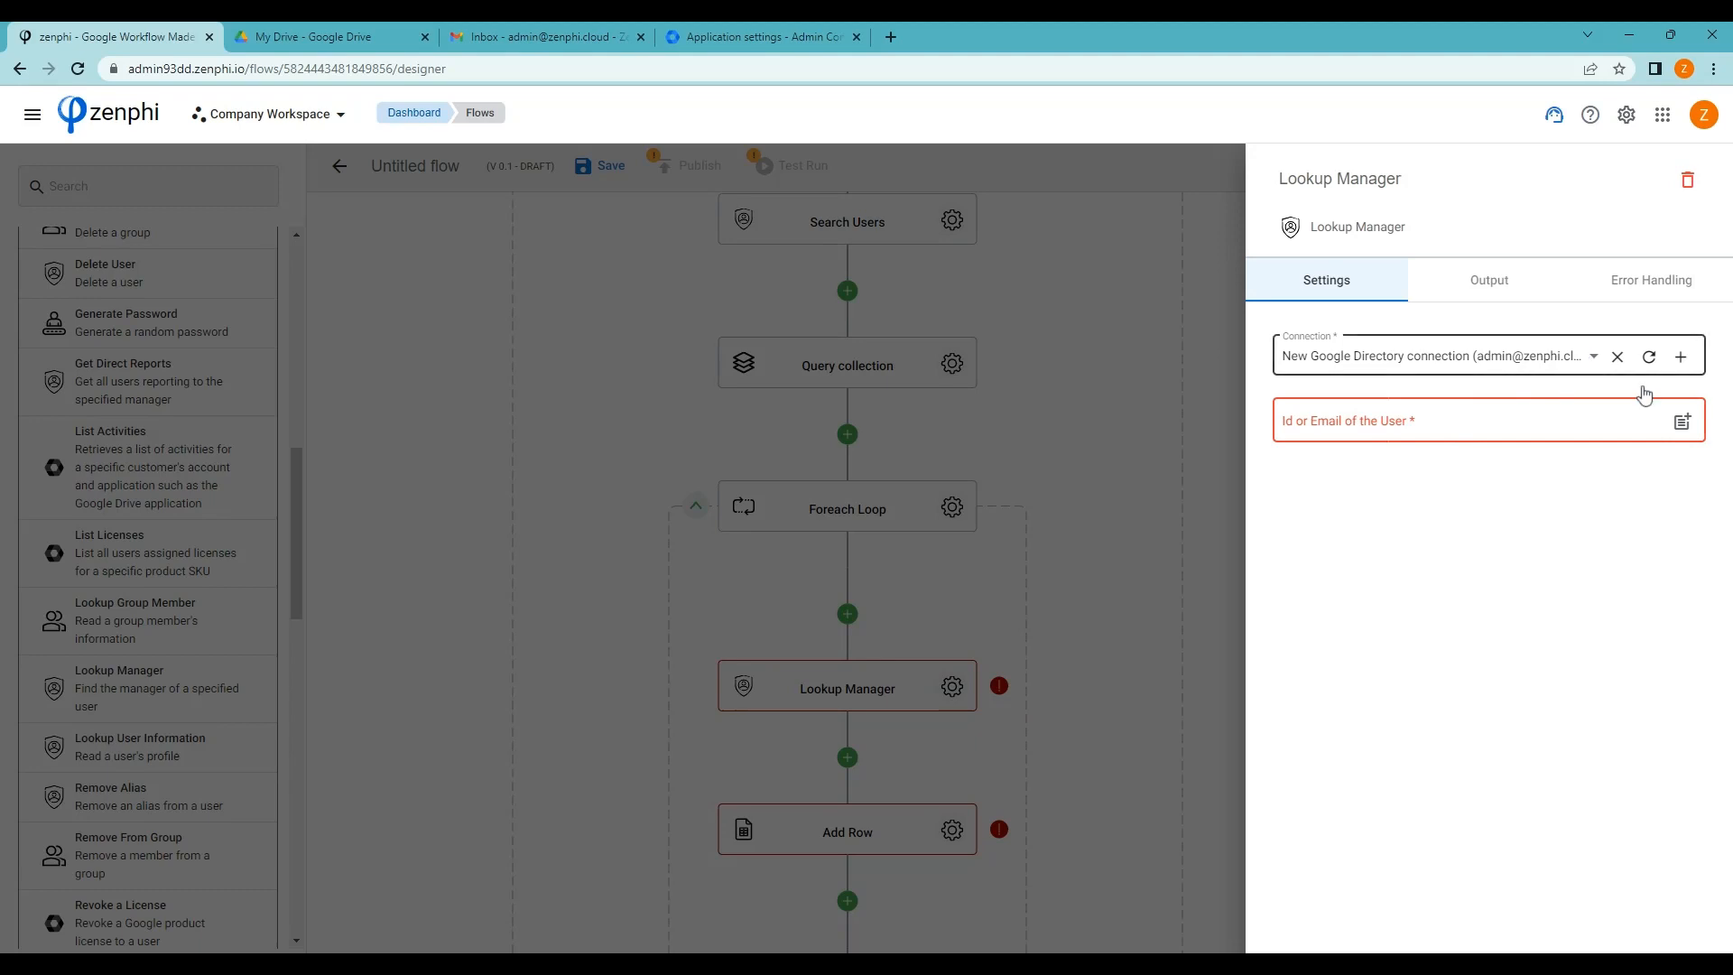
# Set Lookup Manager's User field to the loop item's Primary Email
pyautogui.click(1682, 422)
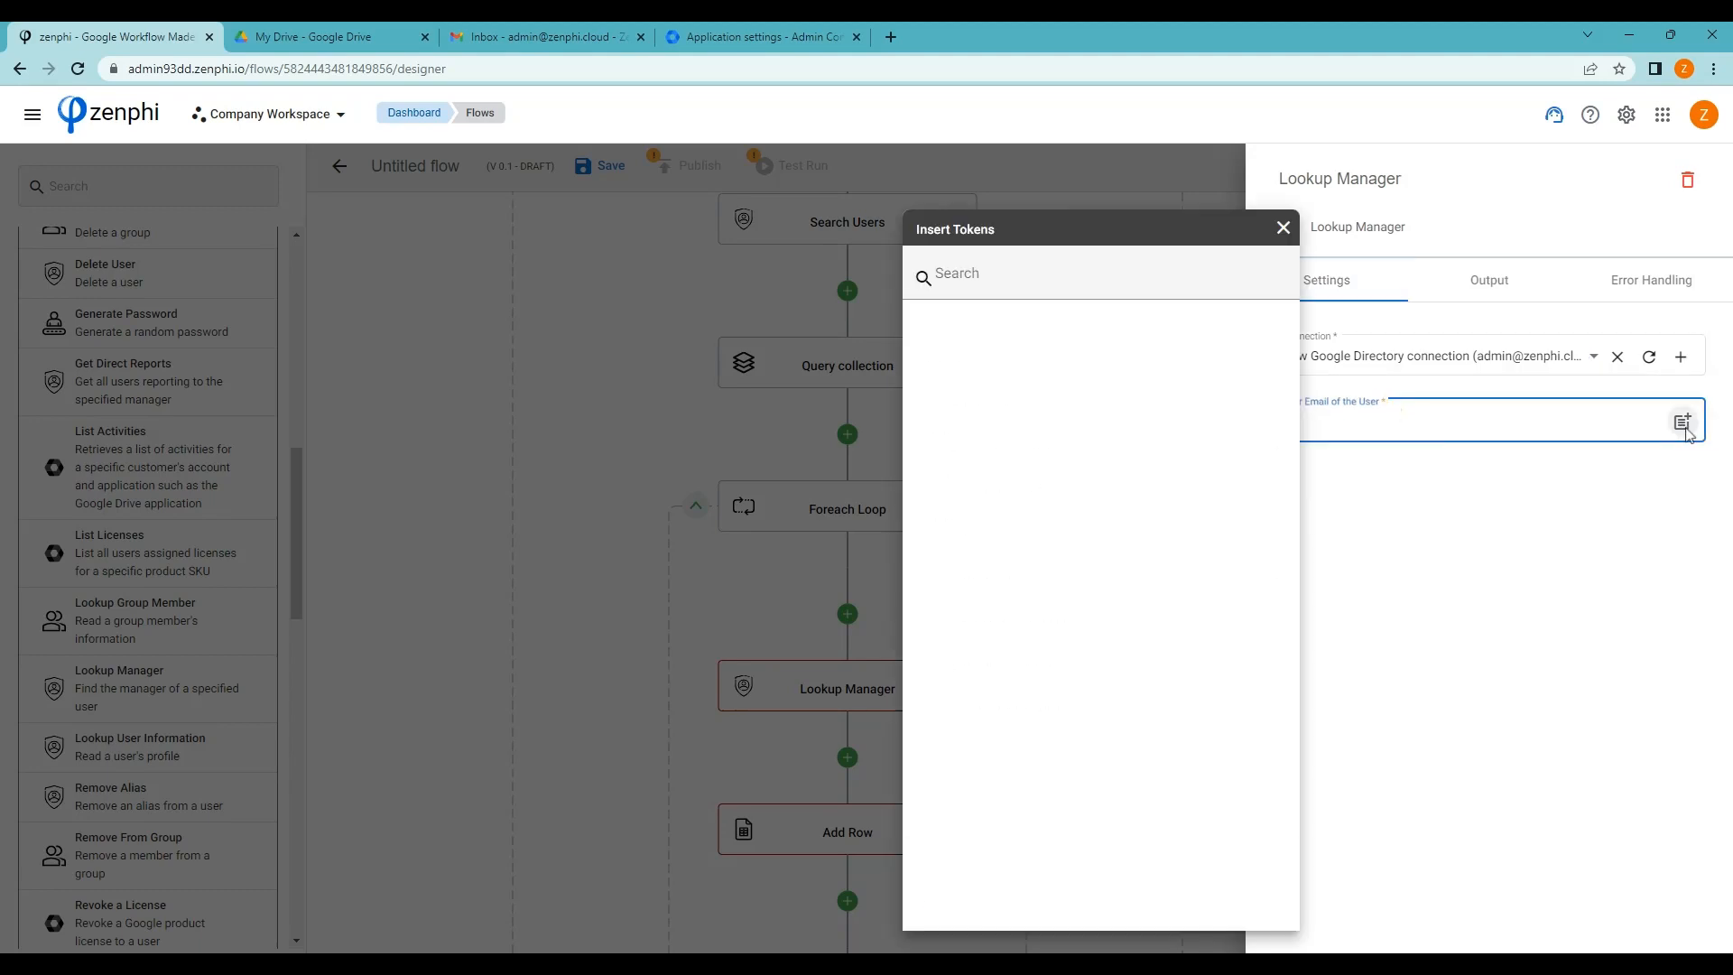
pyautogui.click(1144, 400)
pyautogui.click(1098, 448)
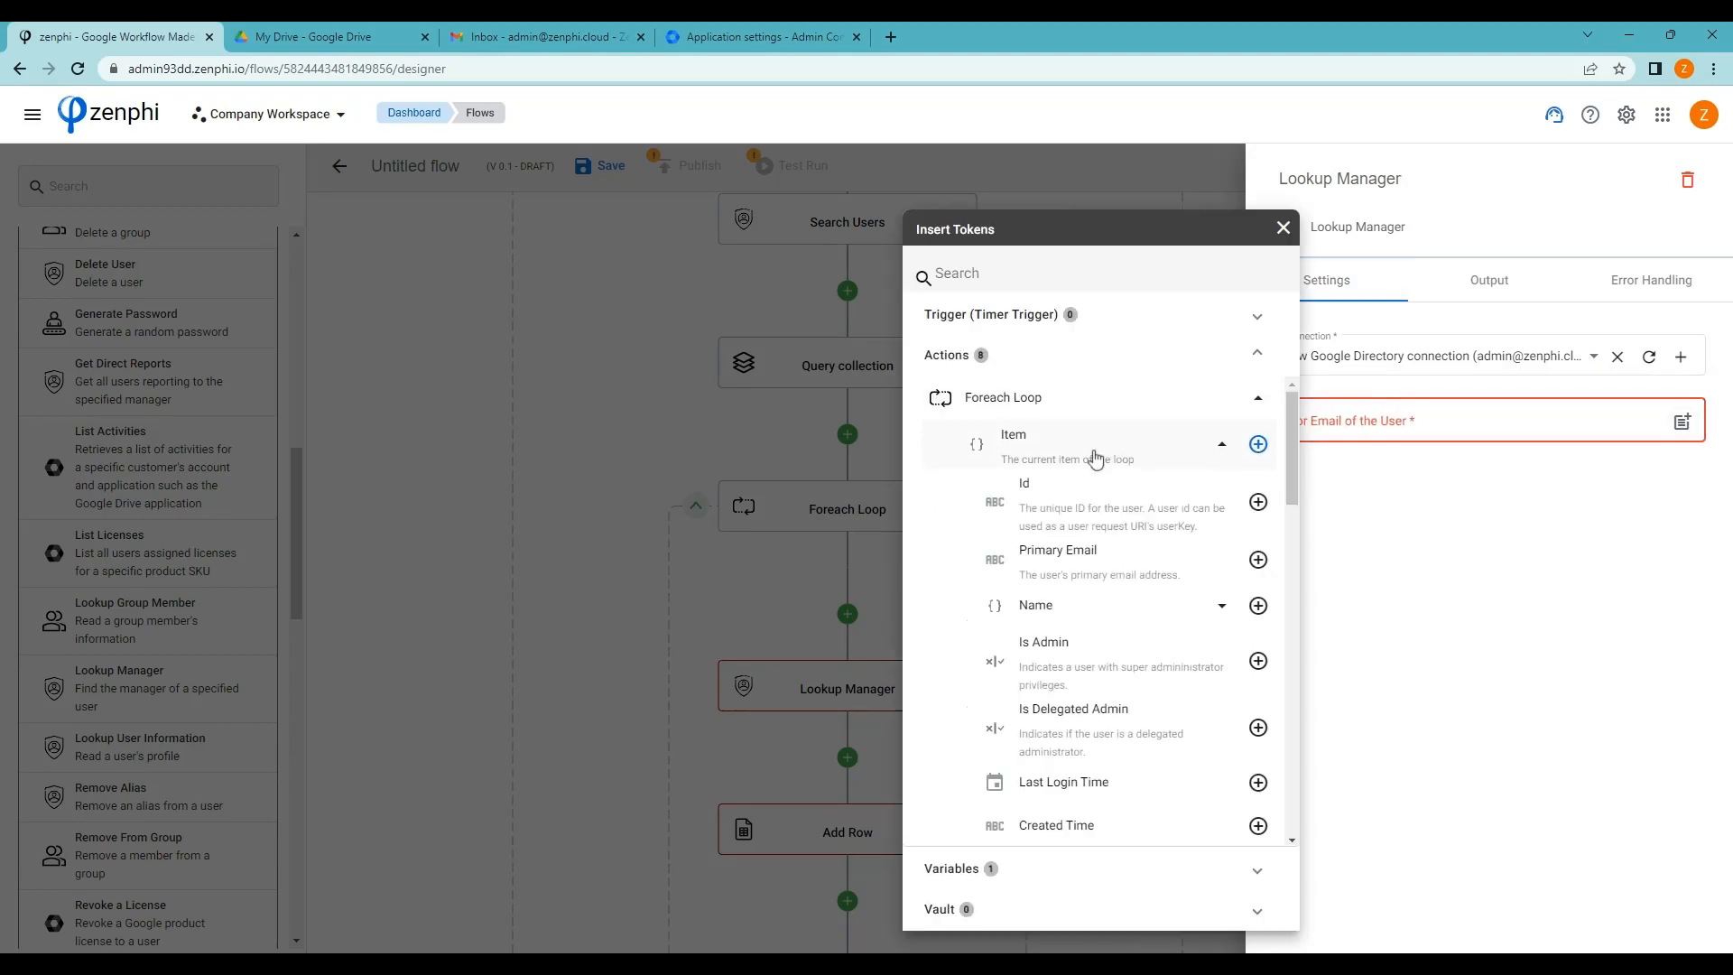
pyautogui.click(1257, 559)
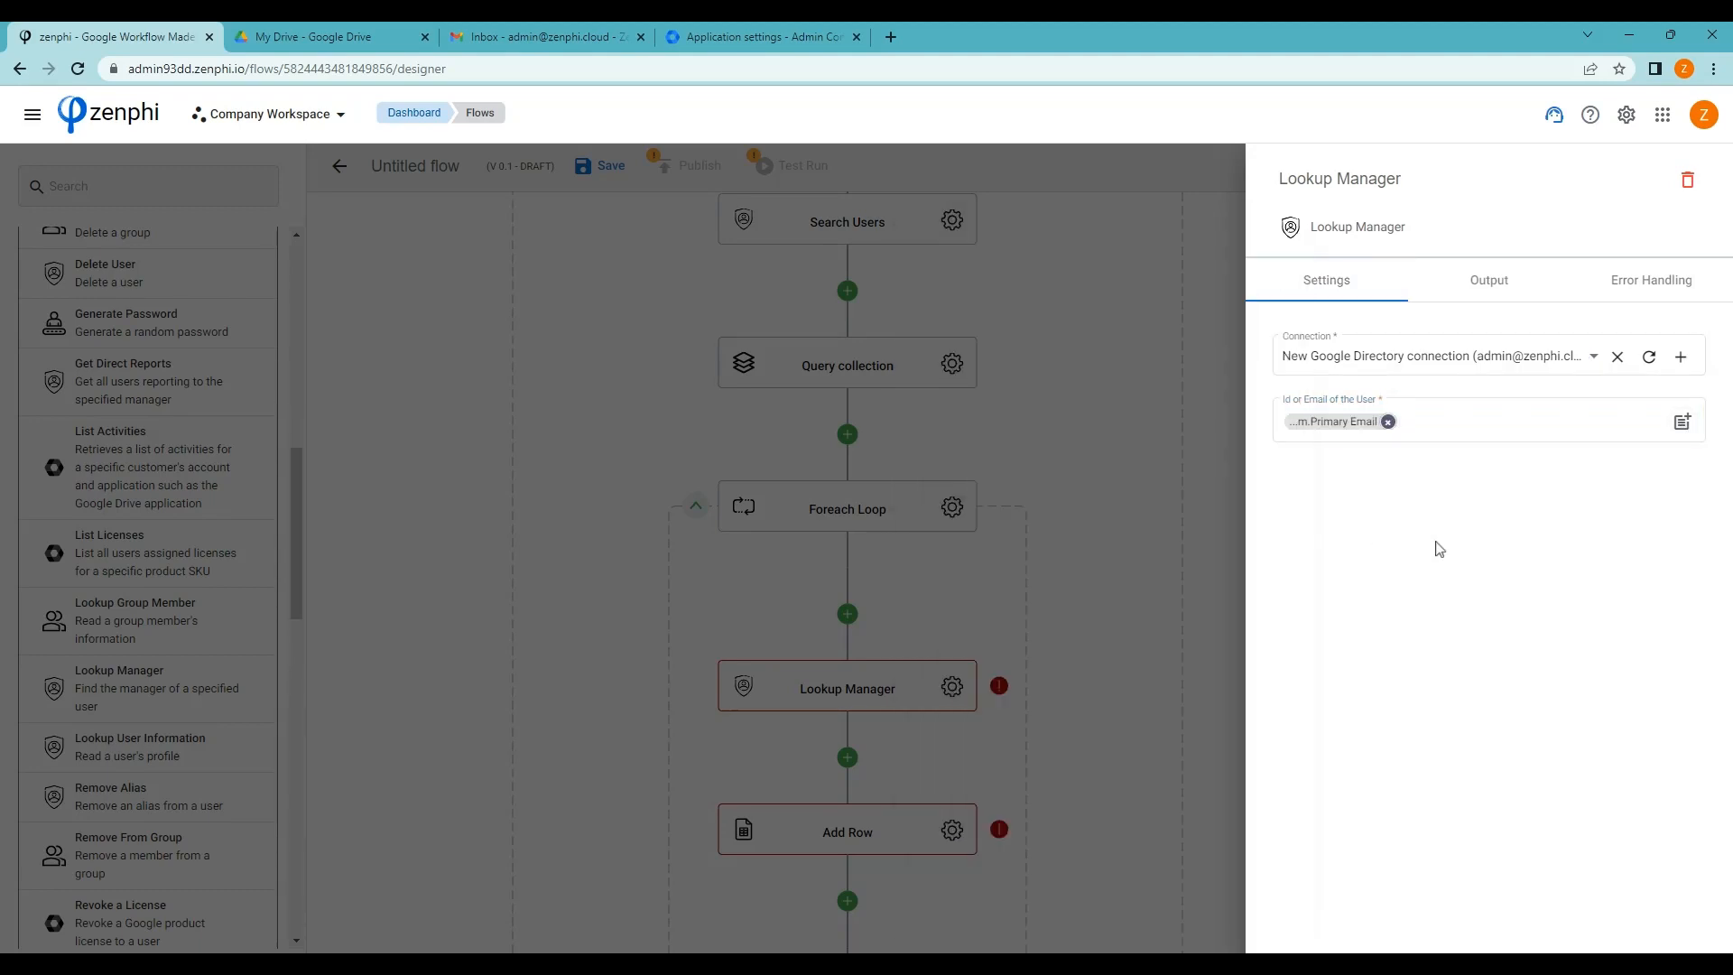
pyautogui.click(1113, 610)
pyautogui.scroll(-2, 1083, 619)
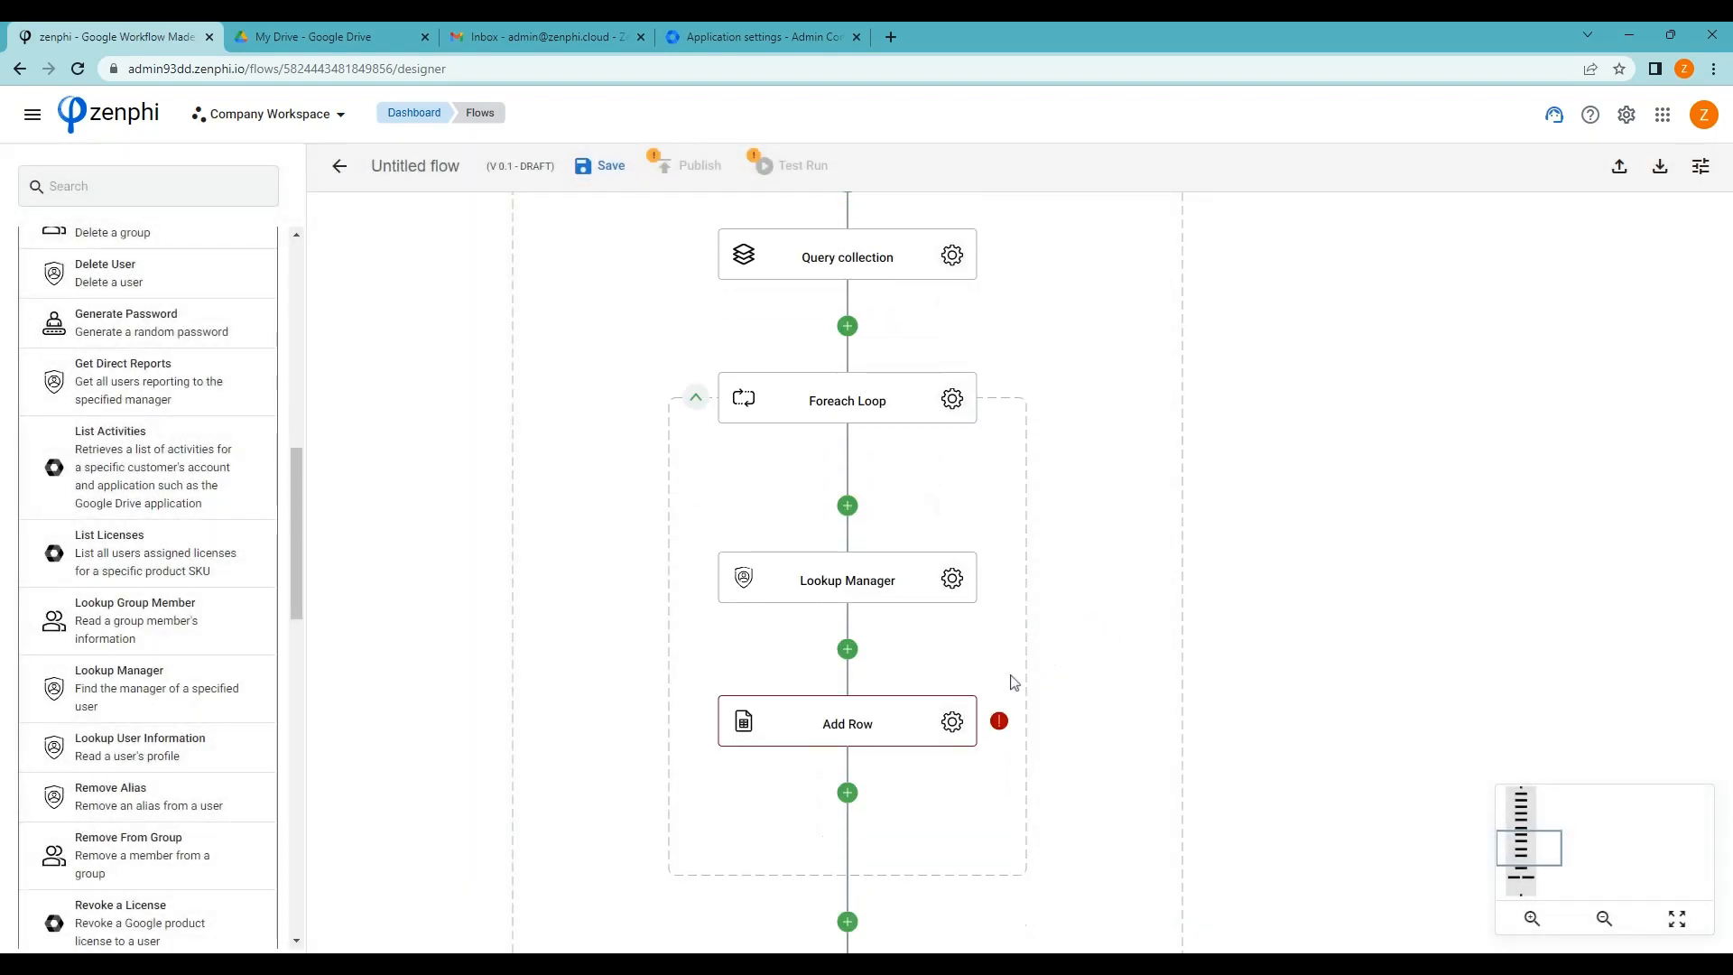
pyautogui.click(952, 723)
# Map Add Row column E to the manager's Primary Email from Lookup Manager
pyautogui.scroll(-5, 1554, 834)
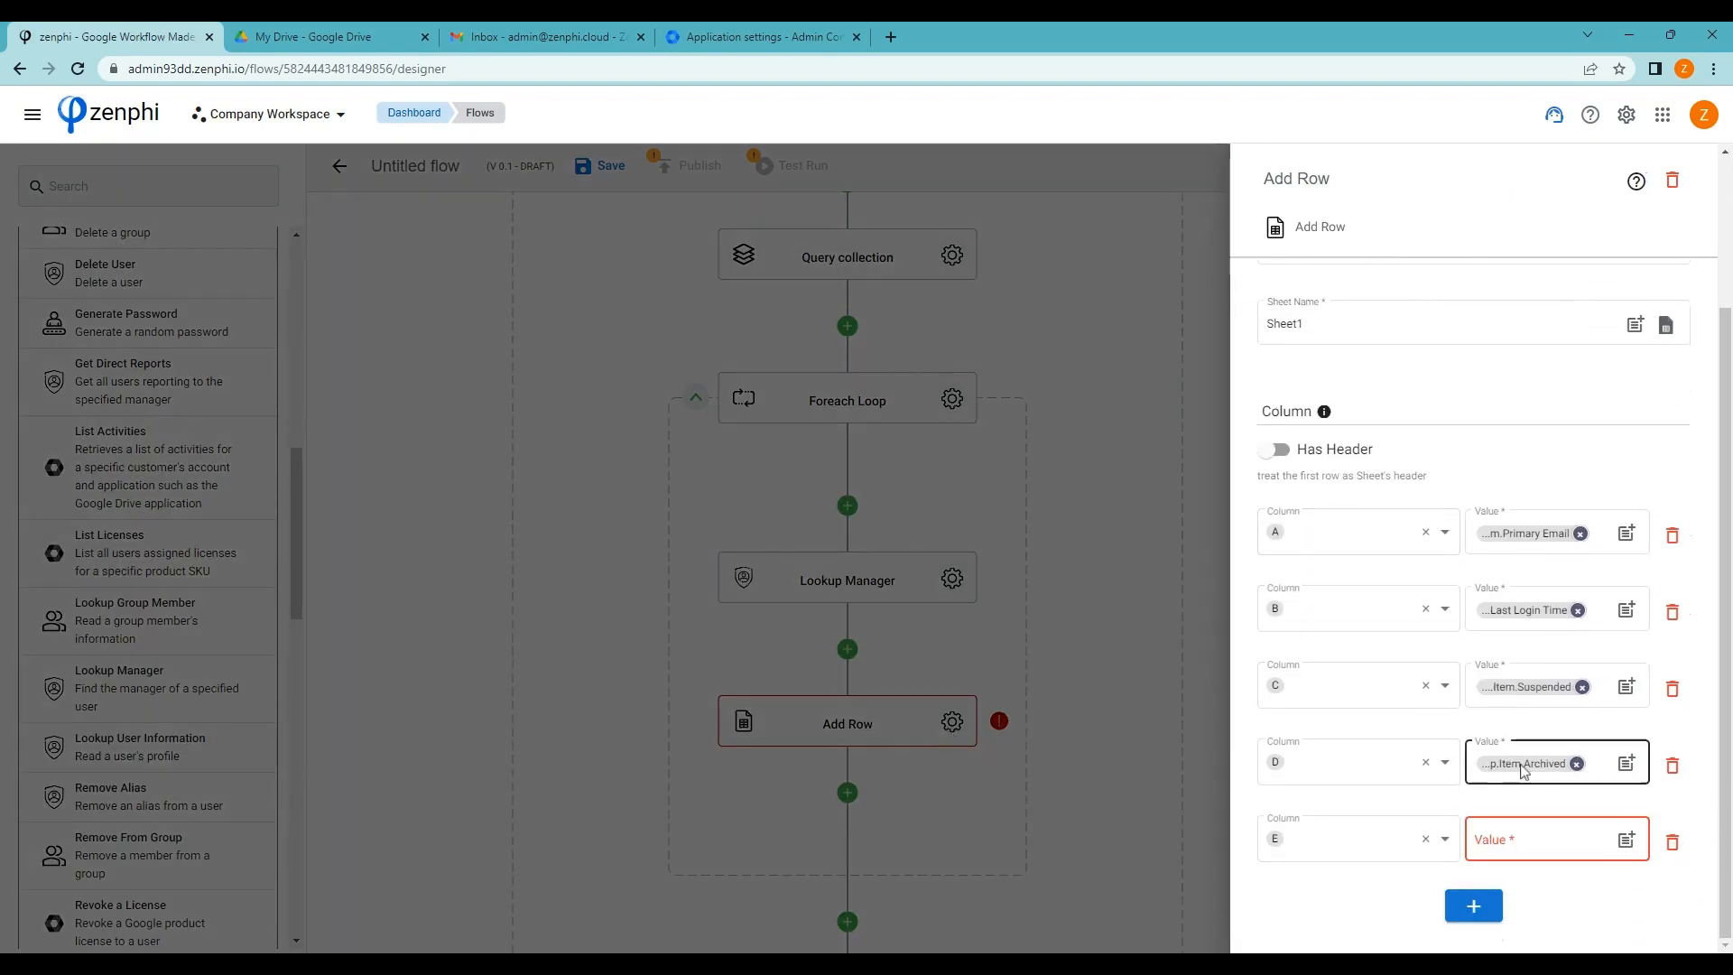
pyautogui.click(1626, 839)
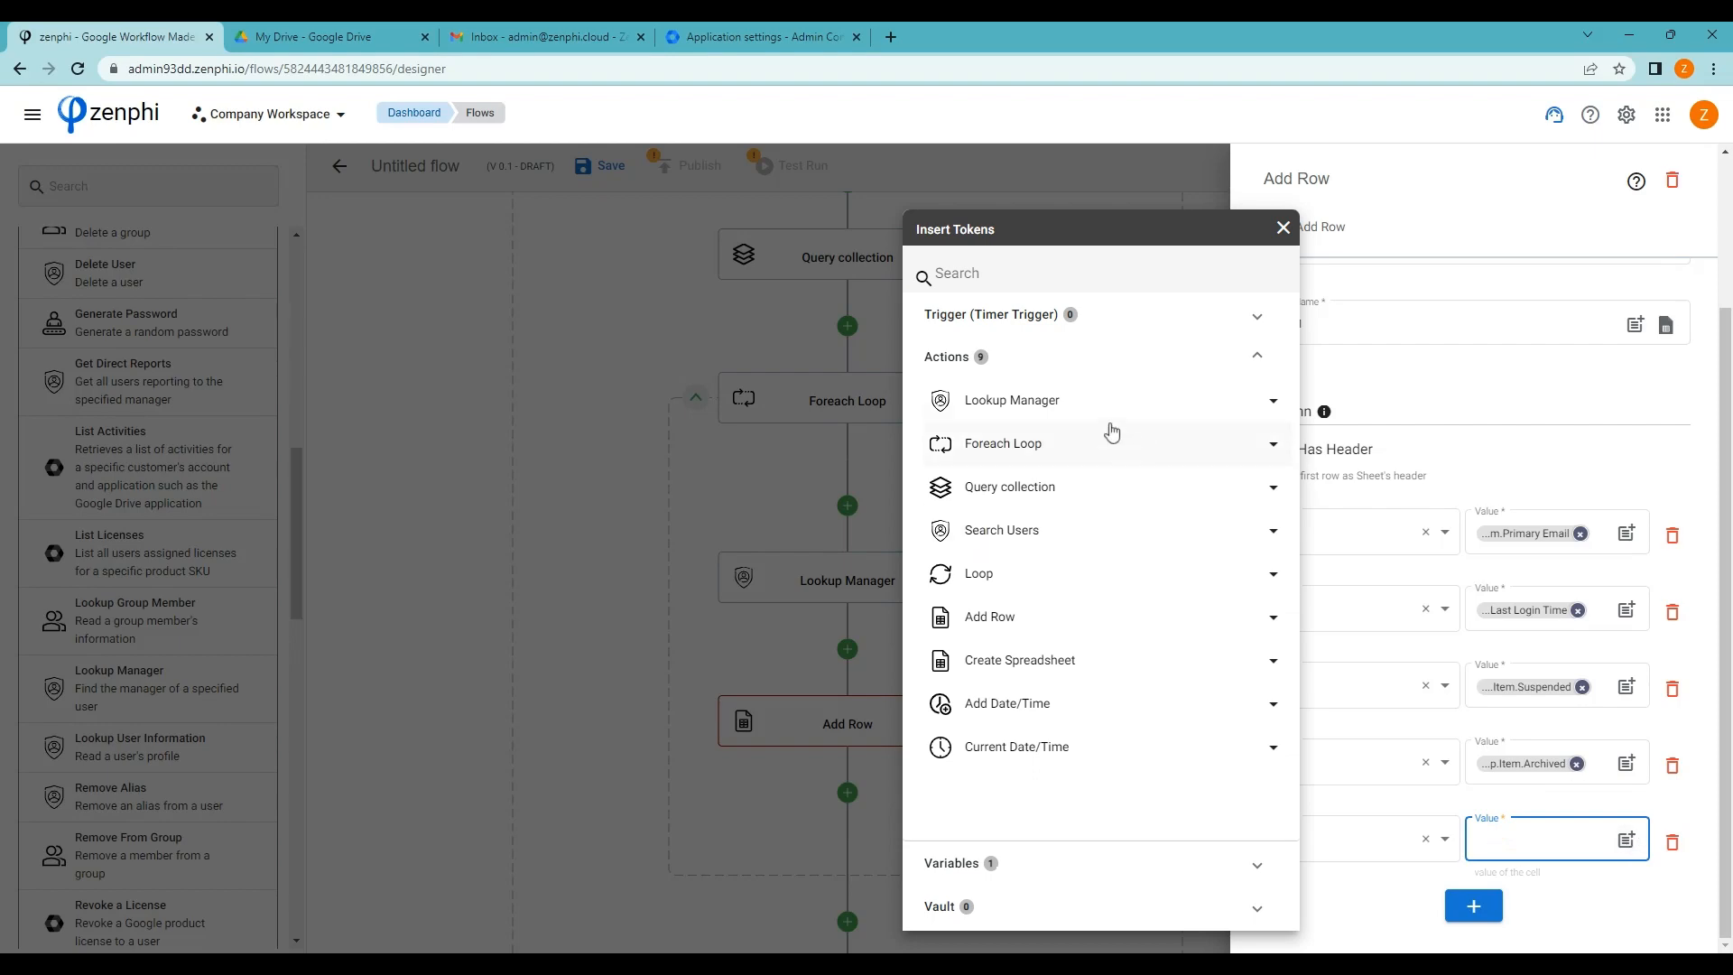
pyautogui.click(1082, 400)
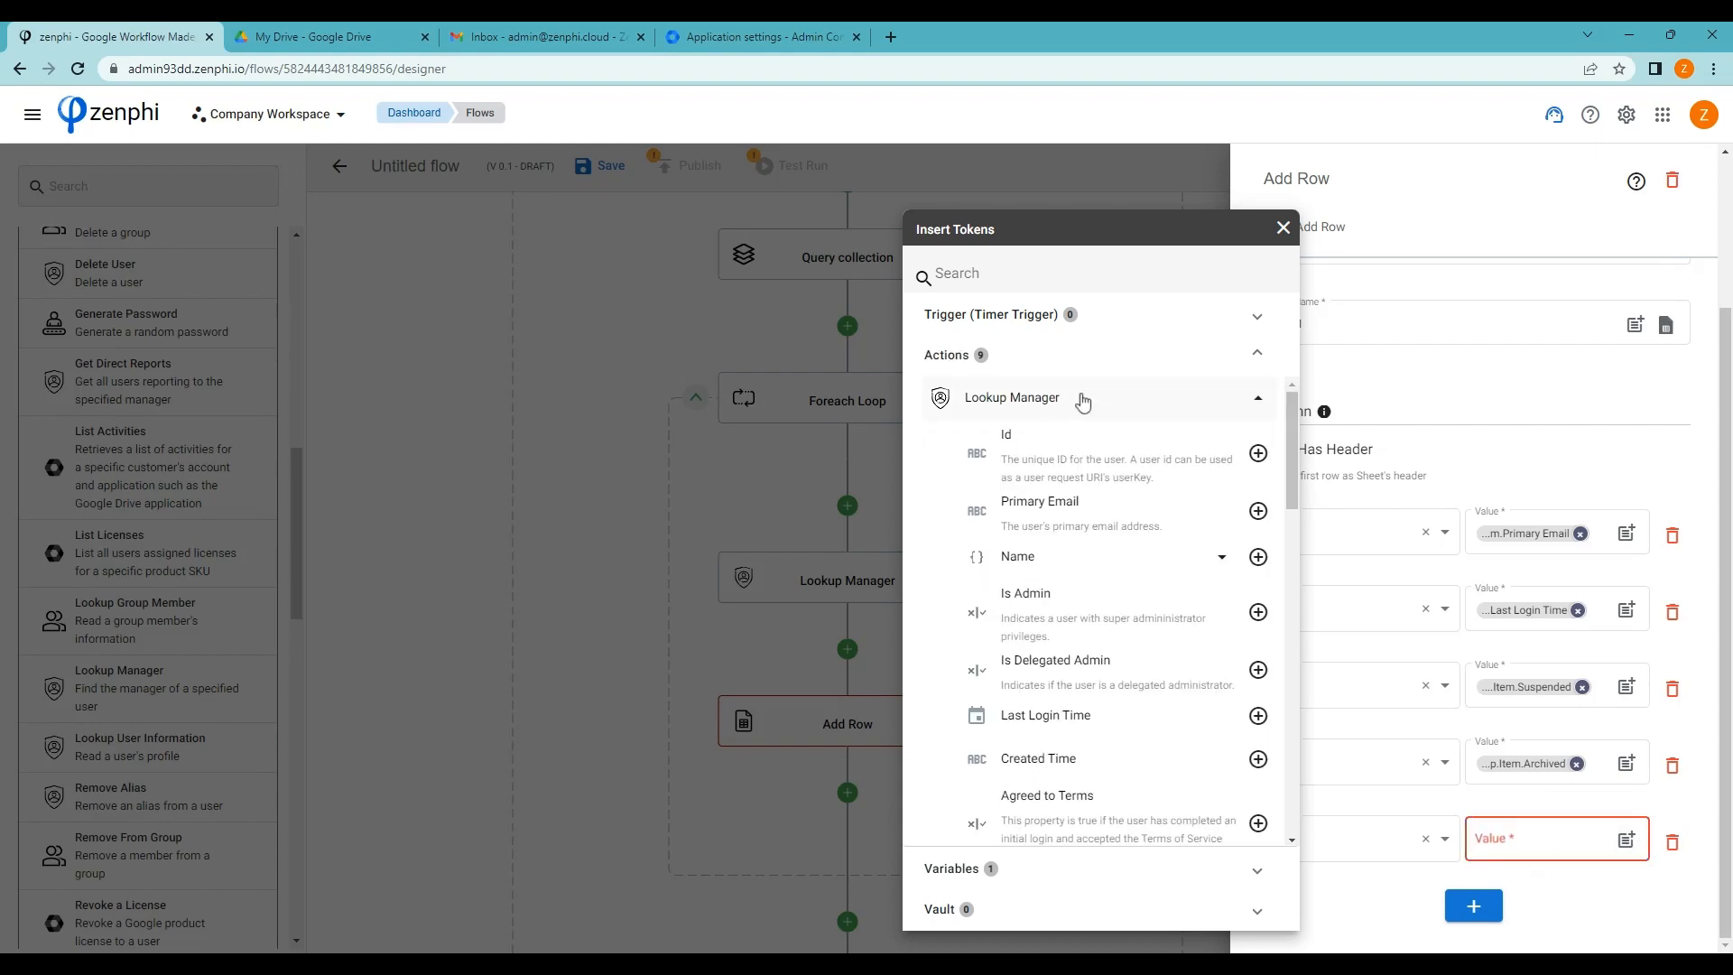
pyautogui.click(1260, 511)
pyautogui.click(647, 650)
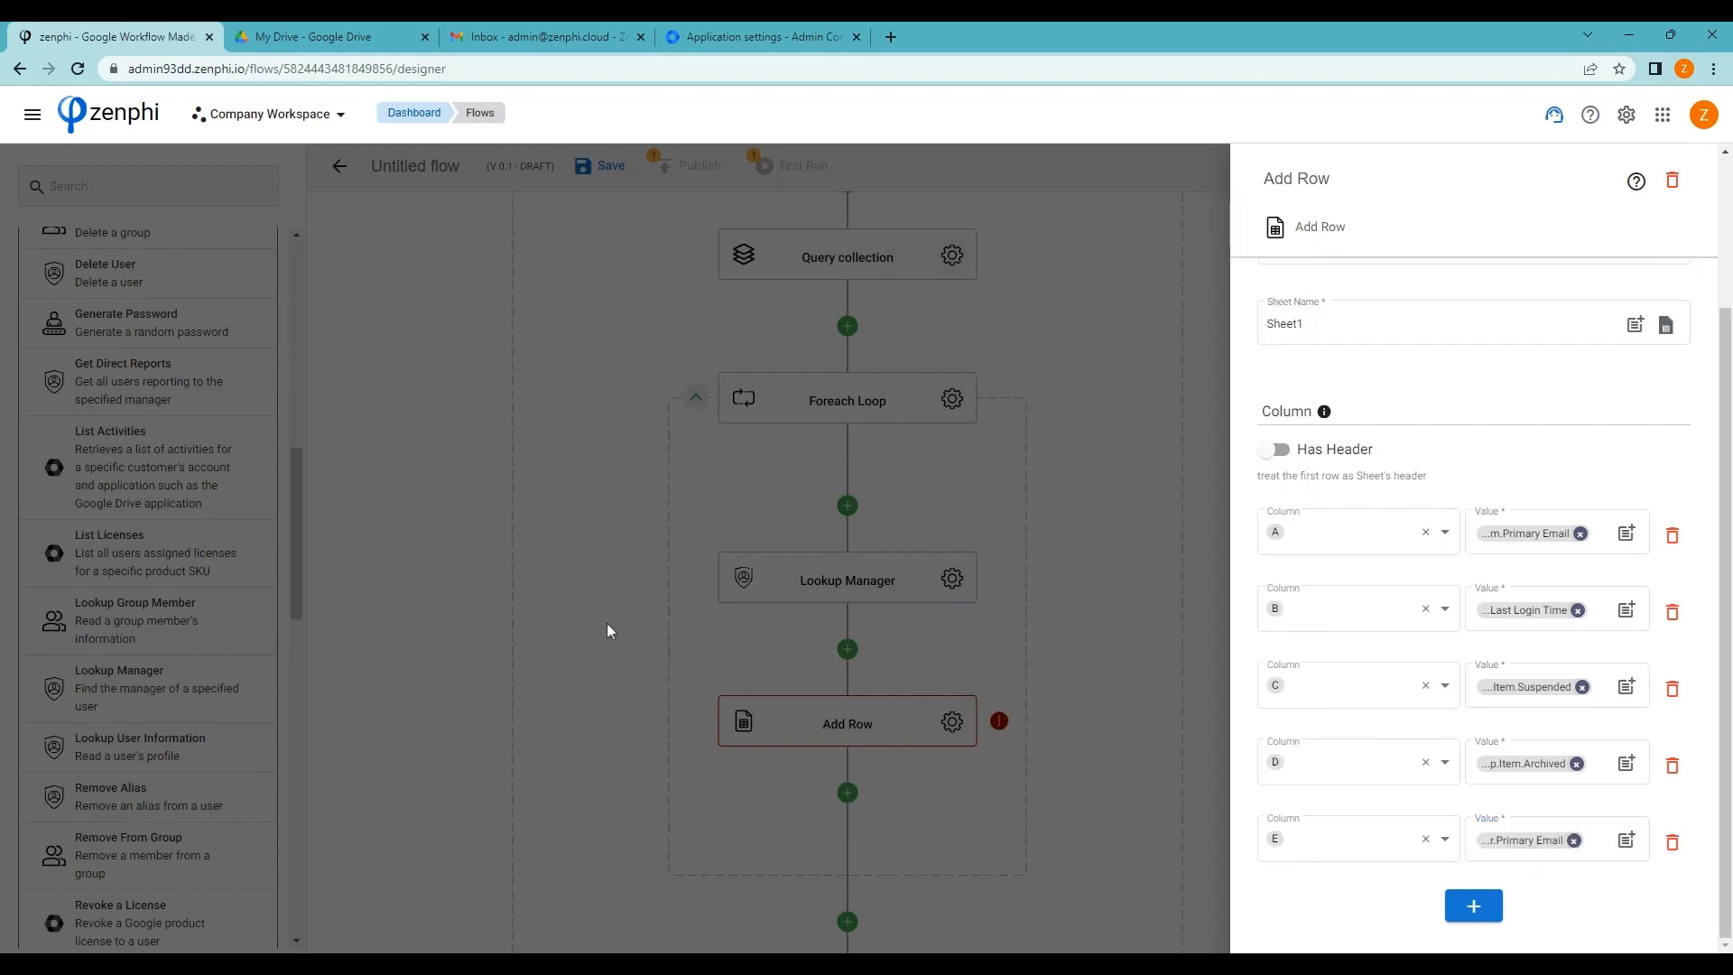
pyautogui.click(607, 623)
# Zoom out and pan the canvas to show the If branches and end node
pyautogui.scroll(-1, 1128, 629)
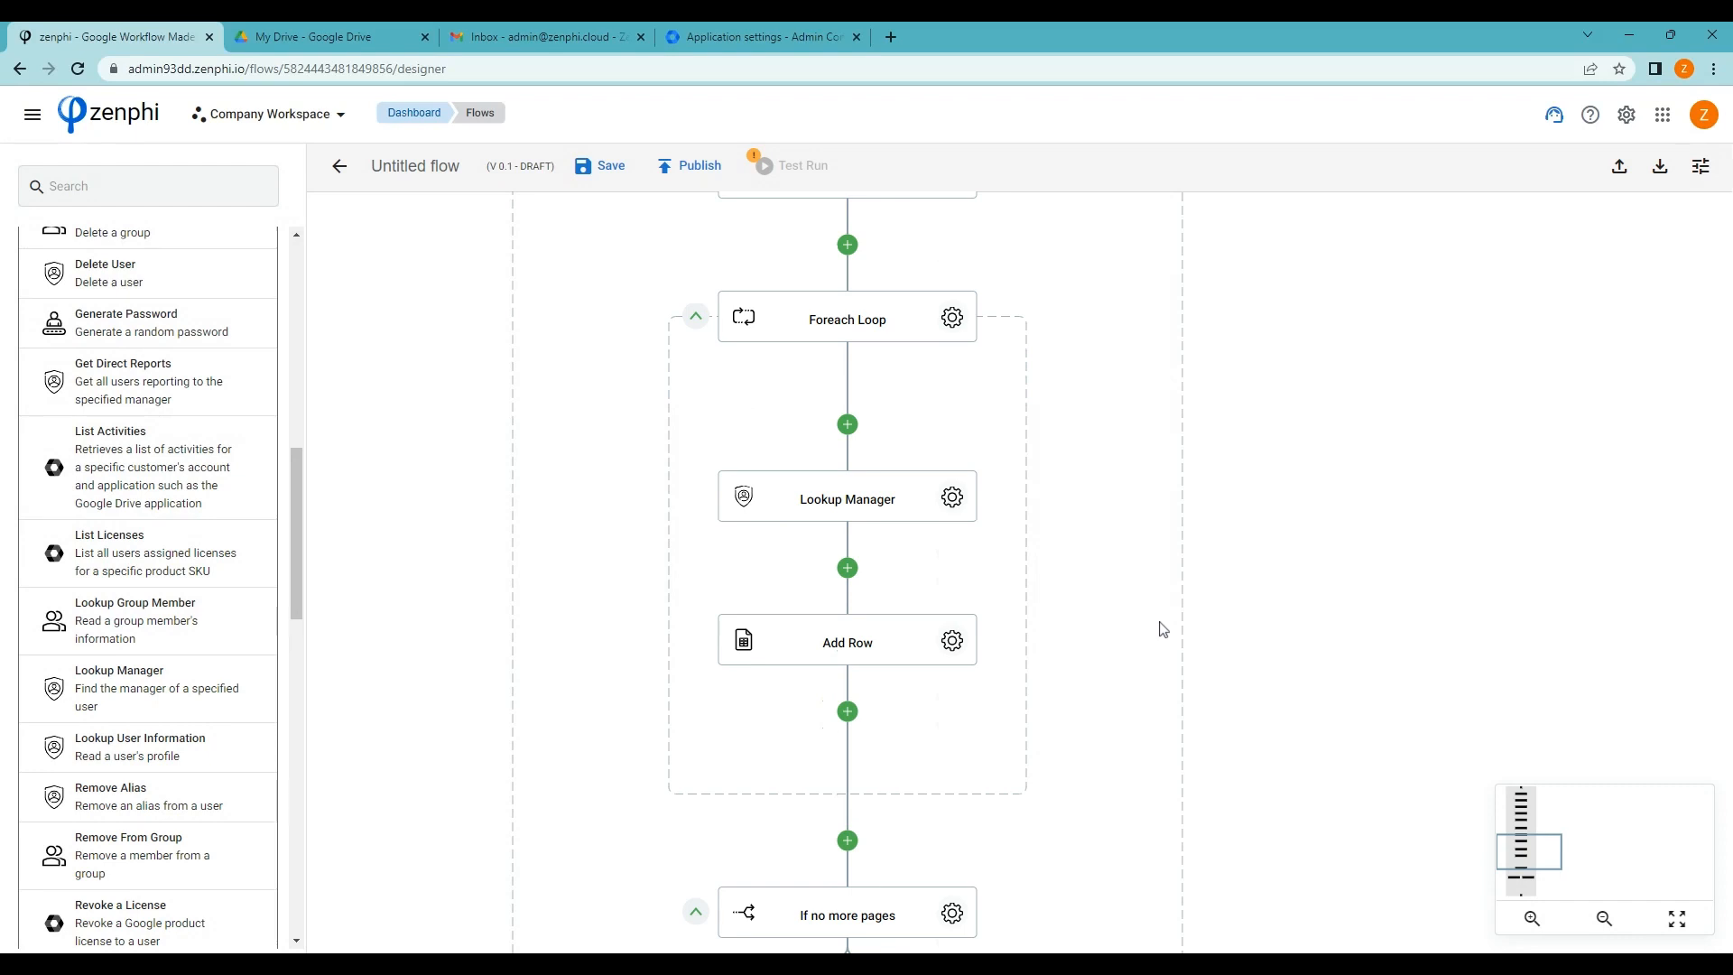
pyautogui.scroll(-1, 1163, 629)
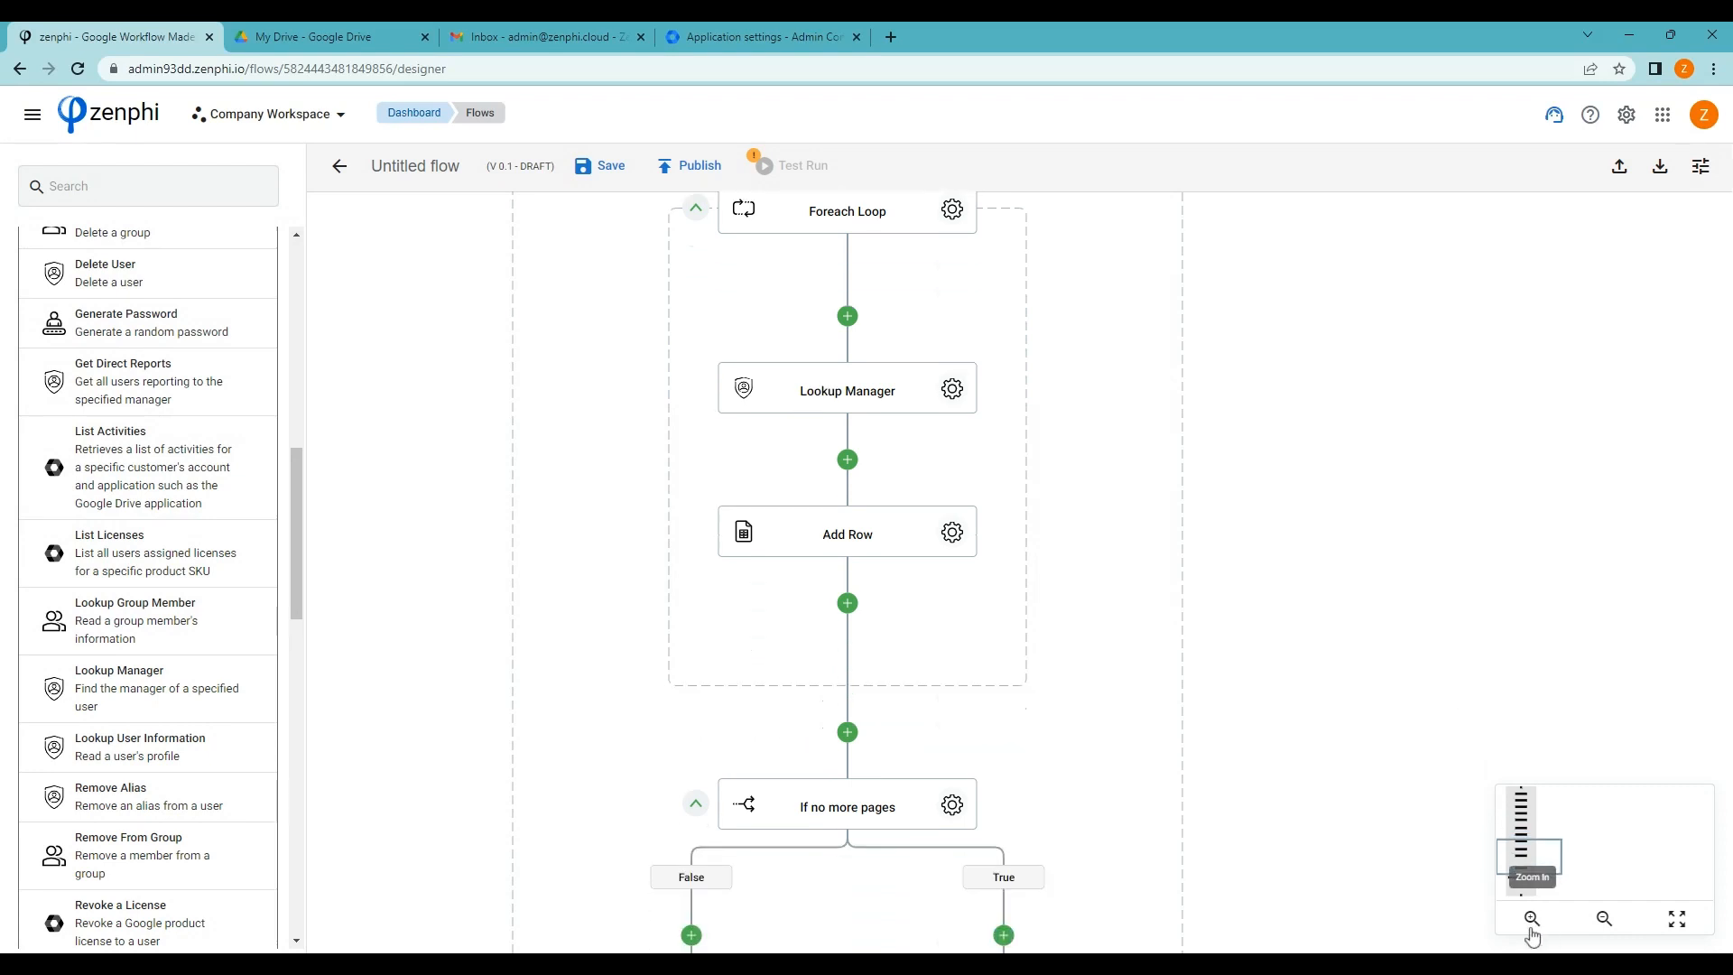
pyautogui.click(1604, 918)
pyautogui.click(1605, 918)
pyautogui.click(1605, 919)
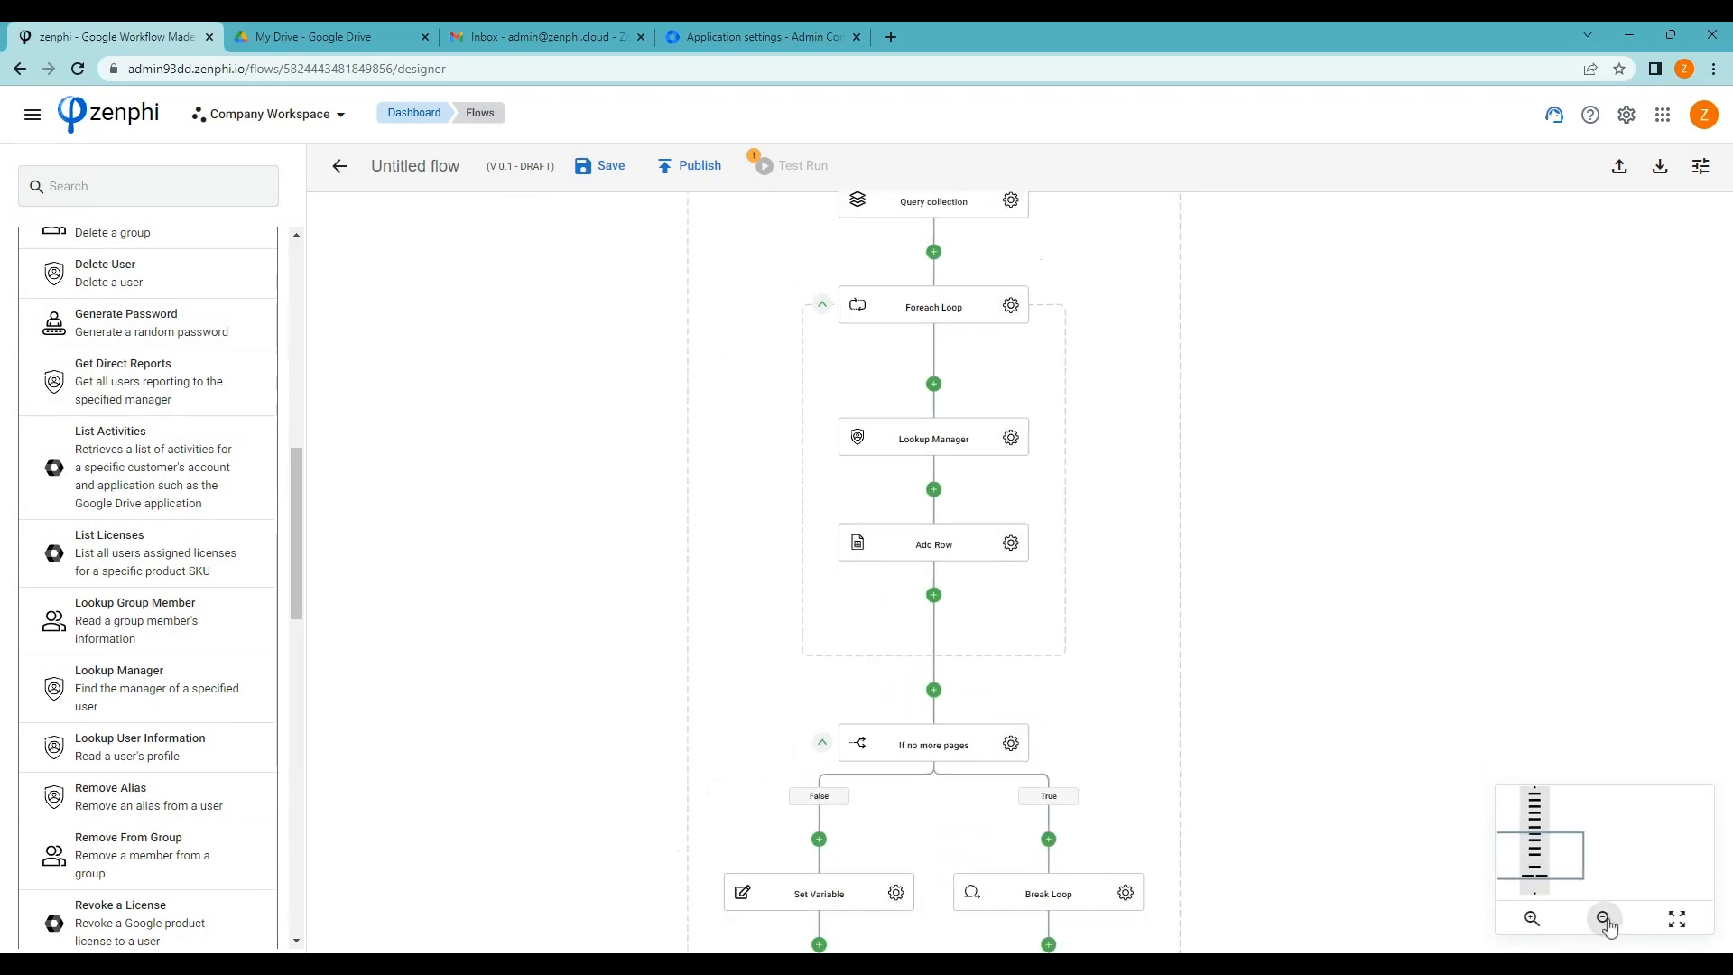
pyautogui.moveTo(1284, 653); pyautogui.dragTo(1178, 588)
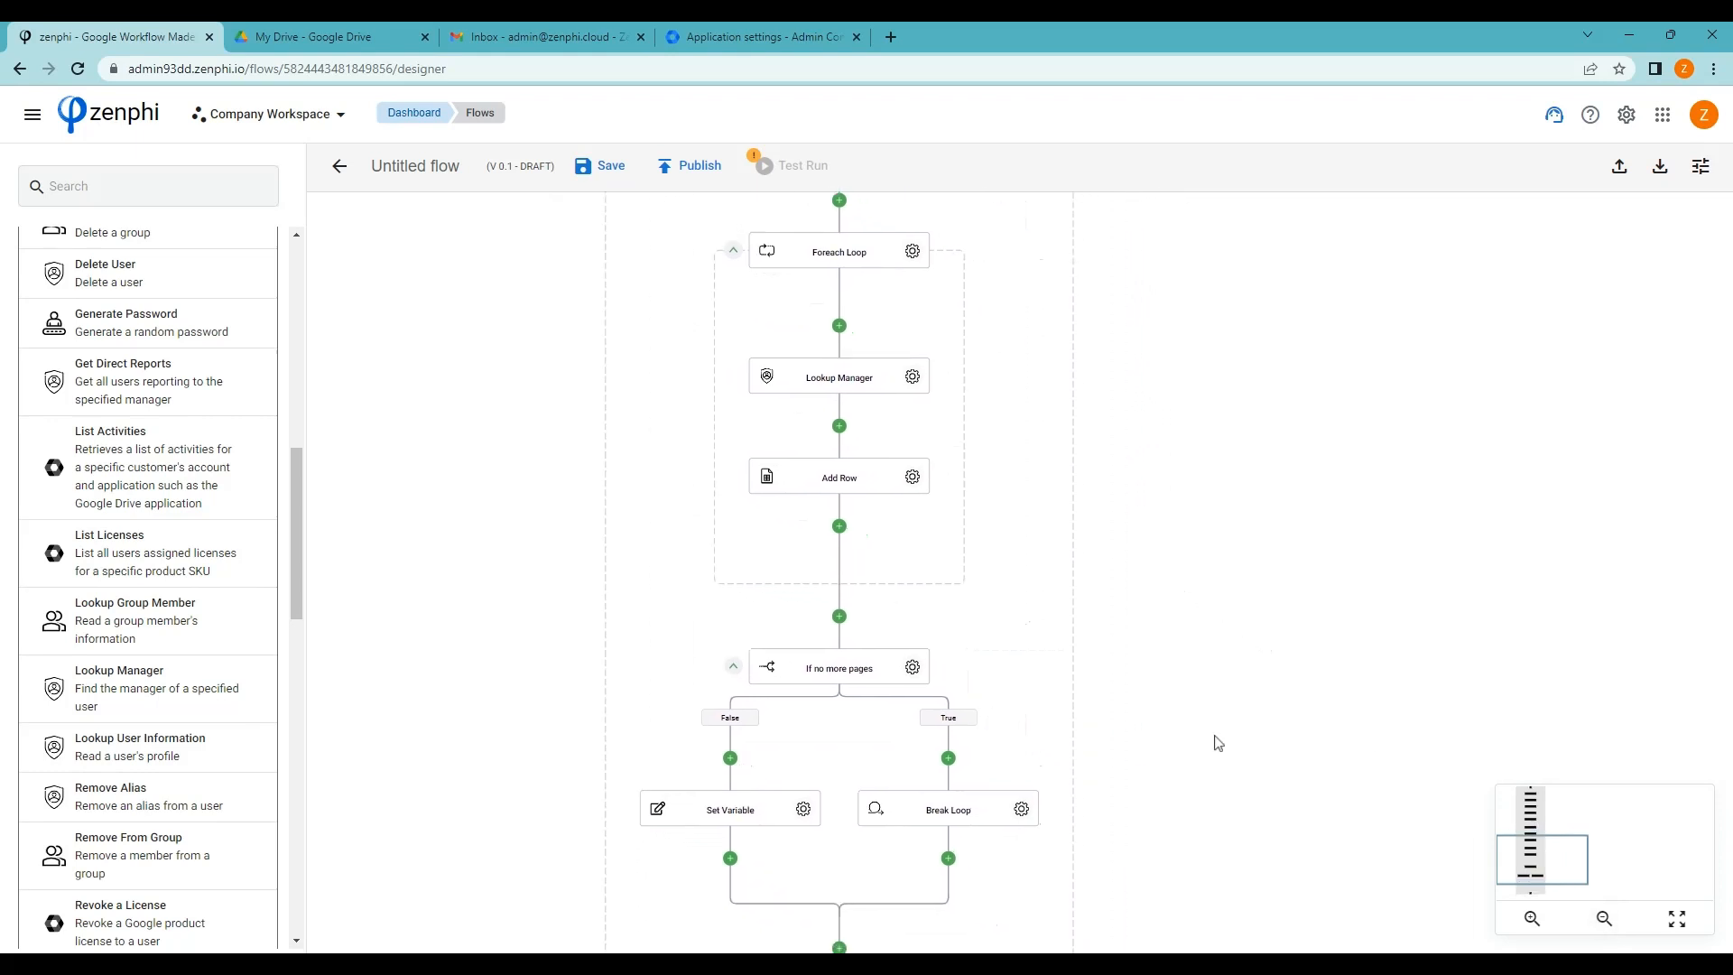
pyautogui.moveTo(1213, 740); pyautogui.dragTo(1106, 469)
pyautogui.moveTo(1095, 666); pyautogui.dragTo(998, 496)
# Search 'send email' and place Send Email (Gmail) on the connector above the end node
pyautogui.click(142, 183)
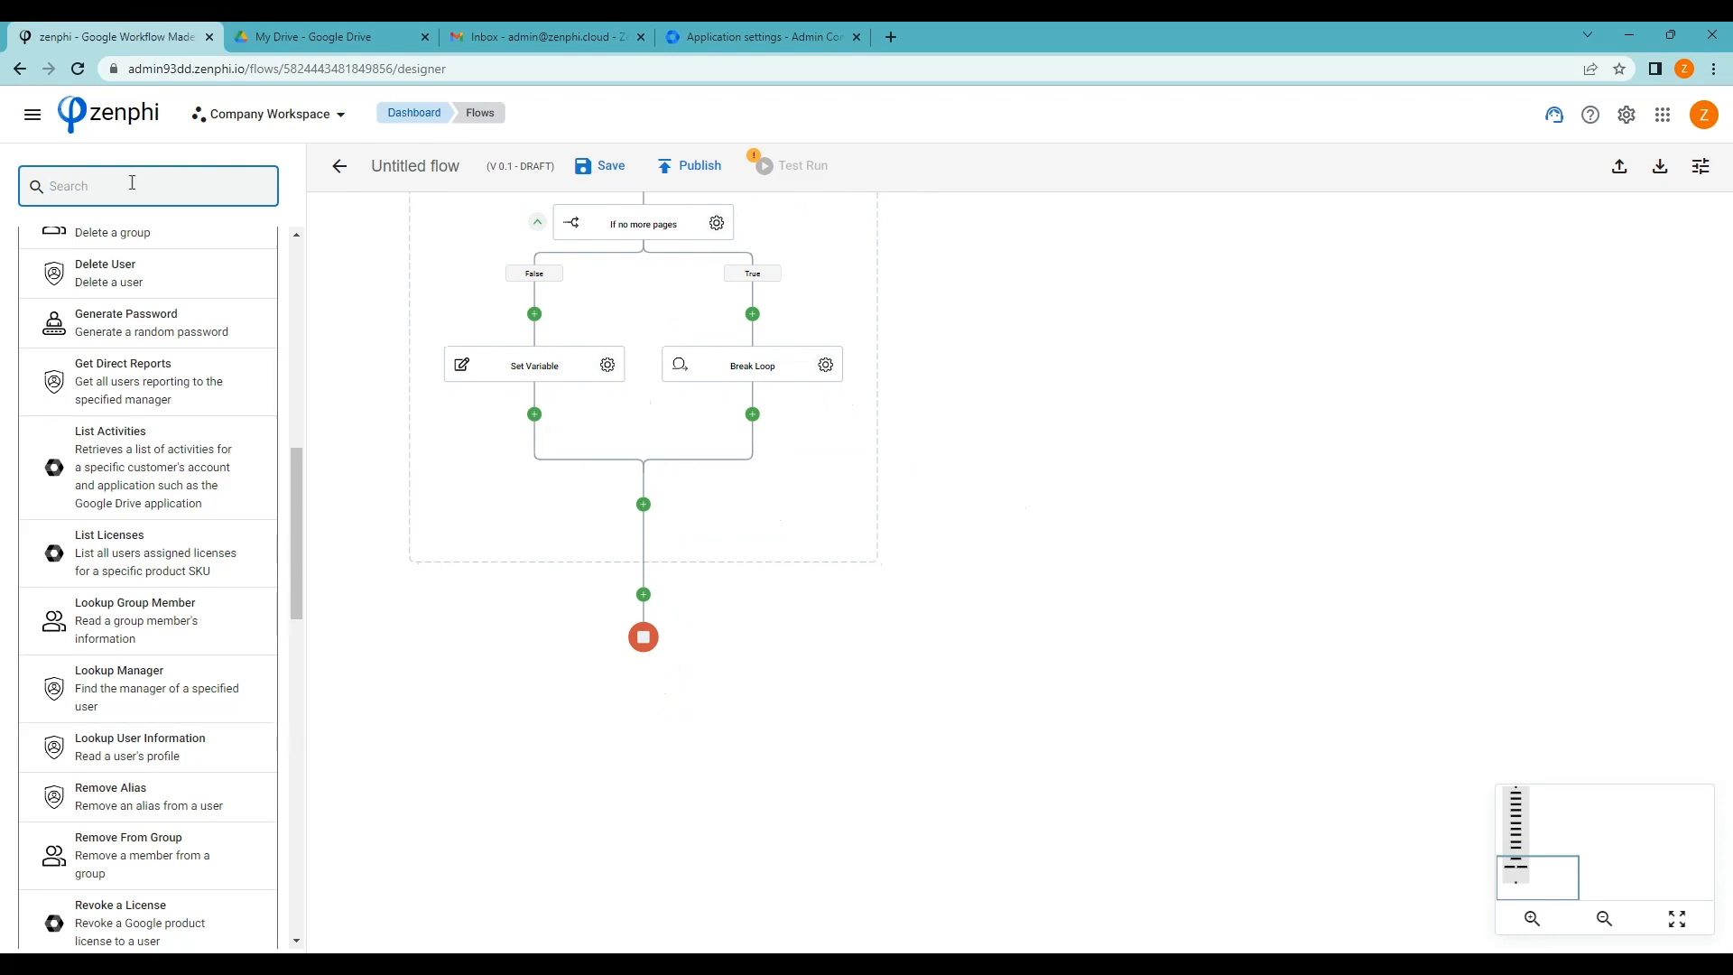
pyautogui.write('send email')
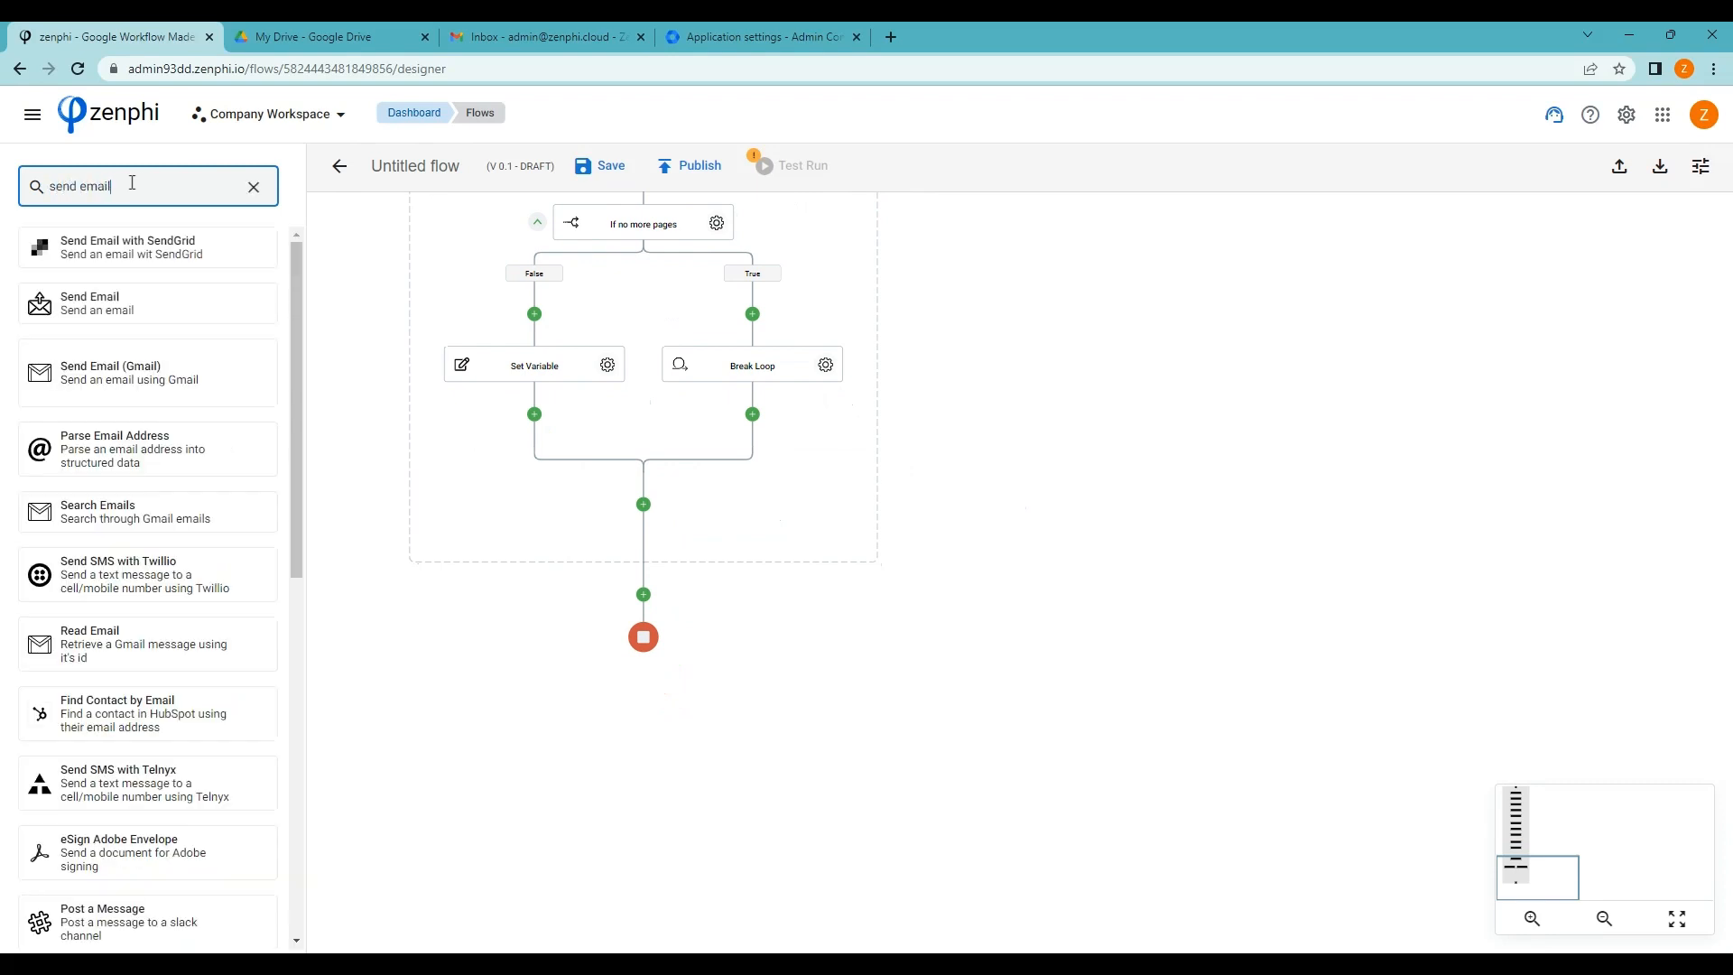
pyautogui.moveTo(69, 365); pyautogui.dragTo(186, 416)
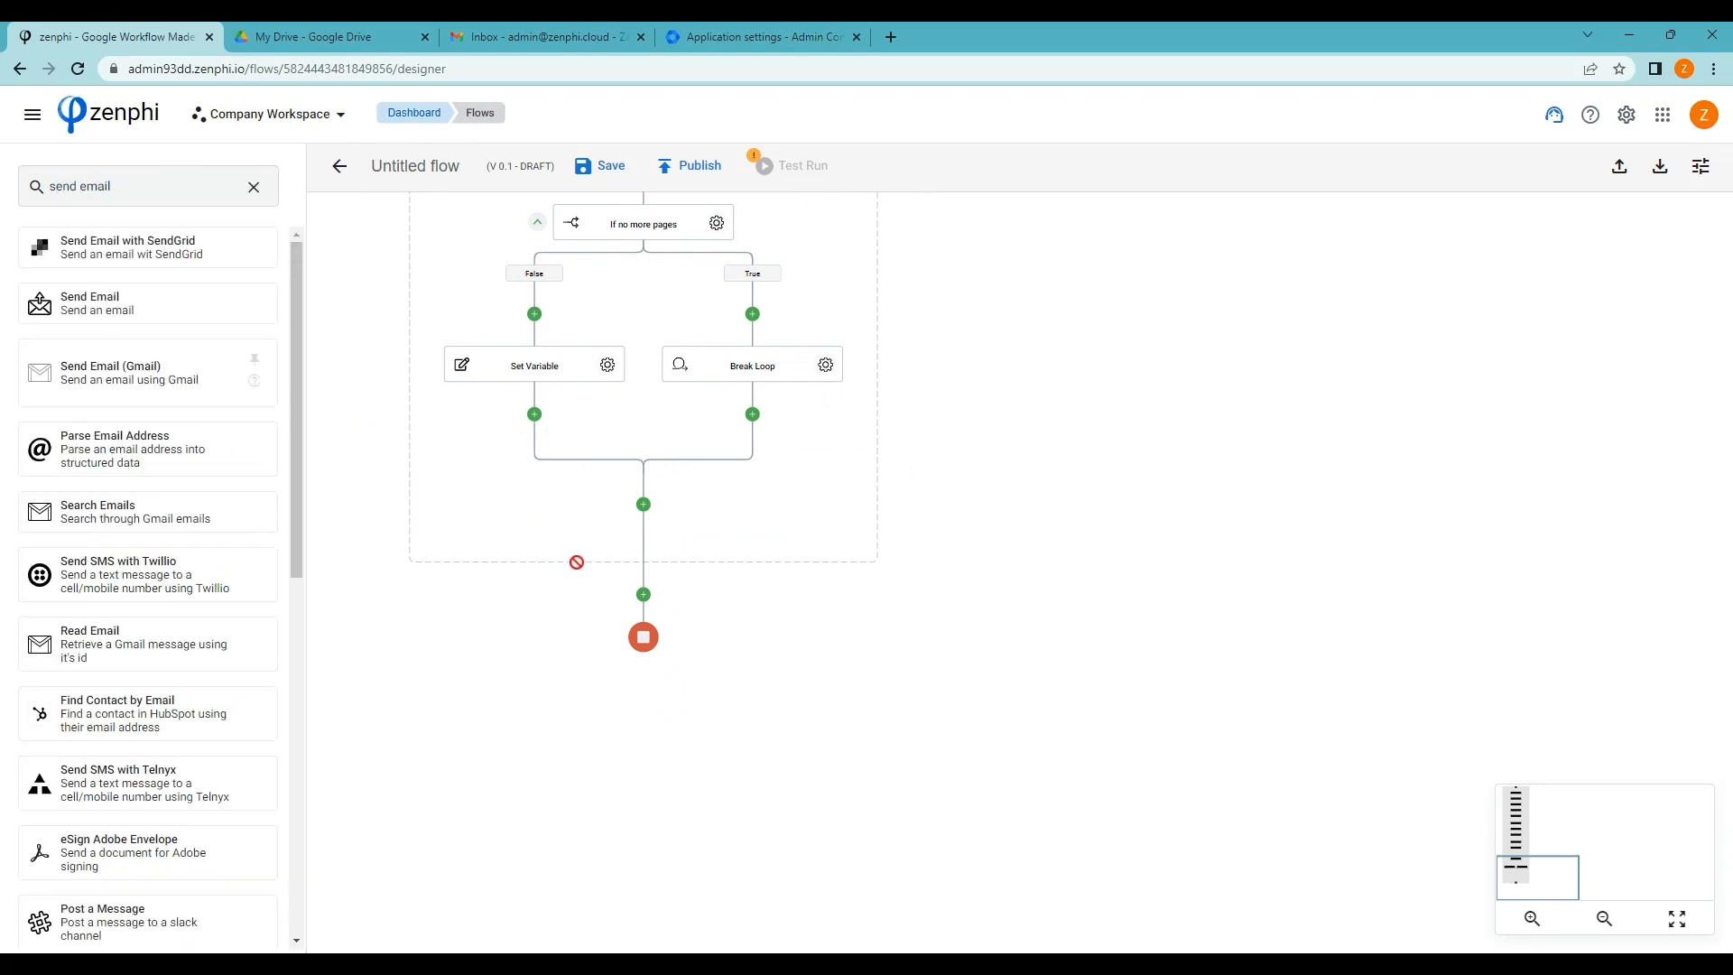
pyautogui.moveTo(577, 562); pyautogui.dragTo(652, 610)
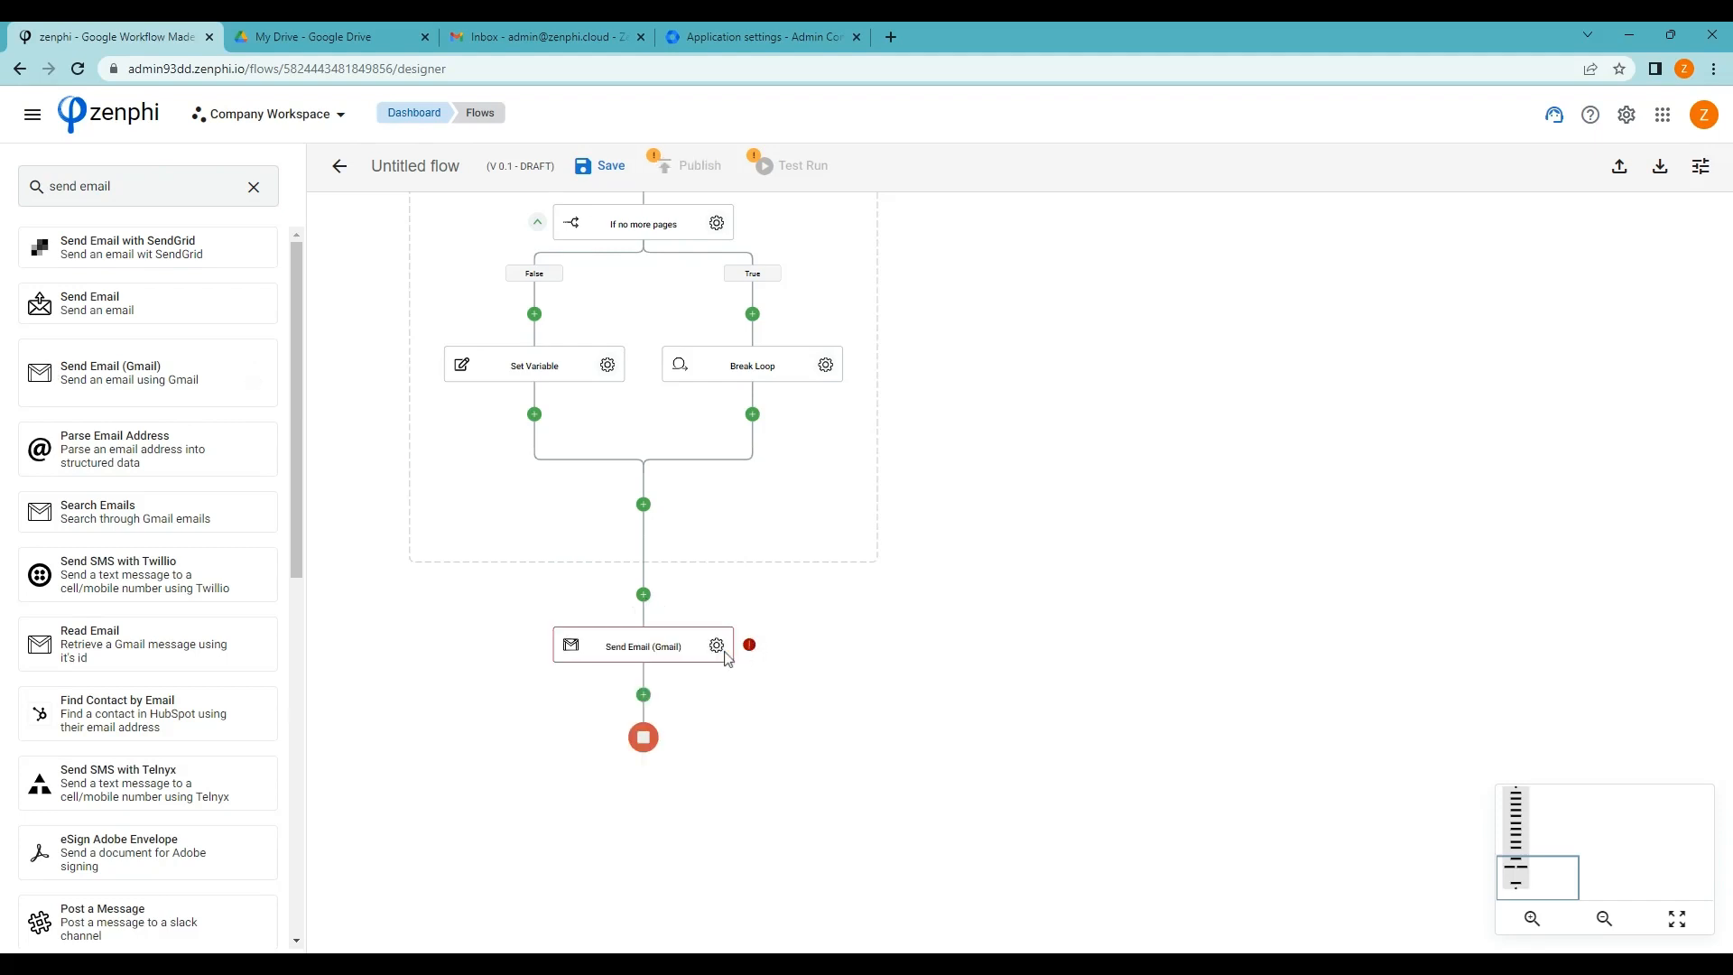
pyautogui.click(716, 645)
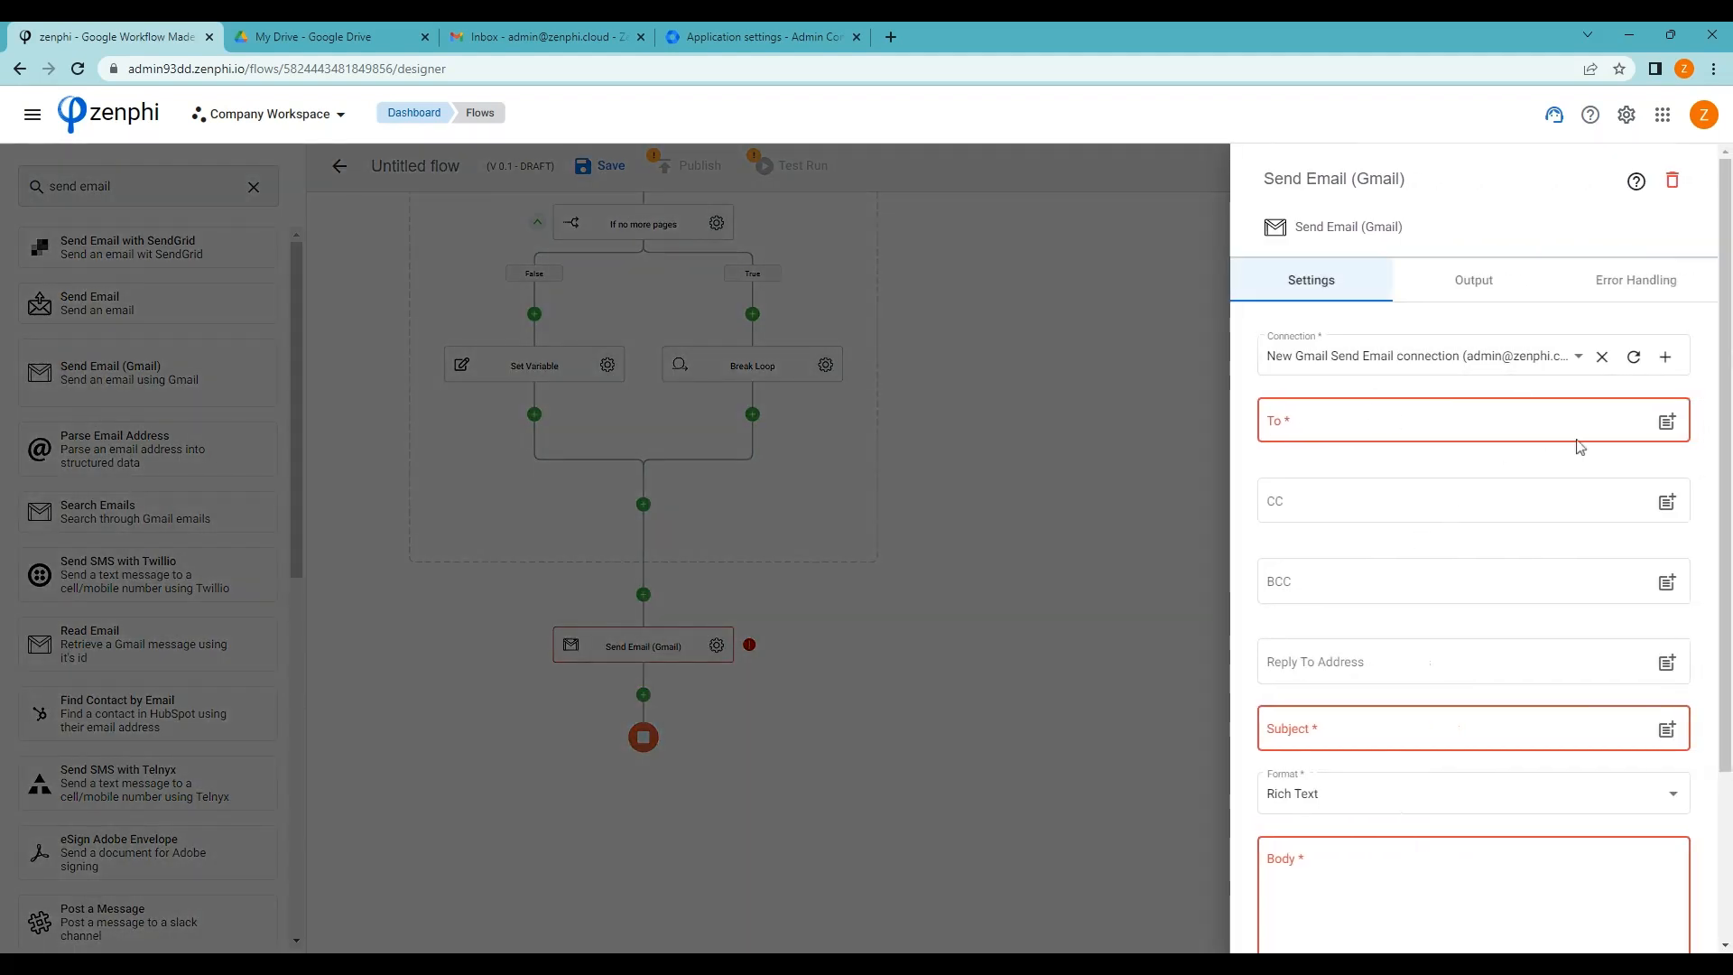
# Address the email to the admin's address with subject 'Inactive users report'
pyautogui.click(1497, 424)
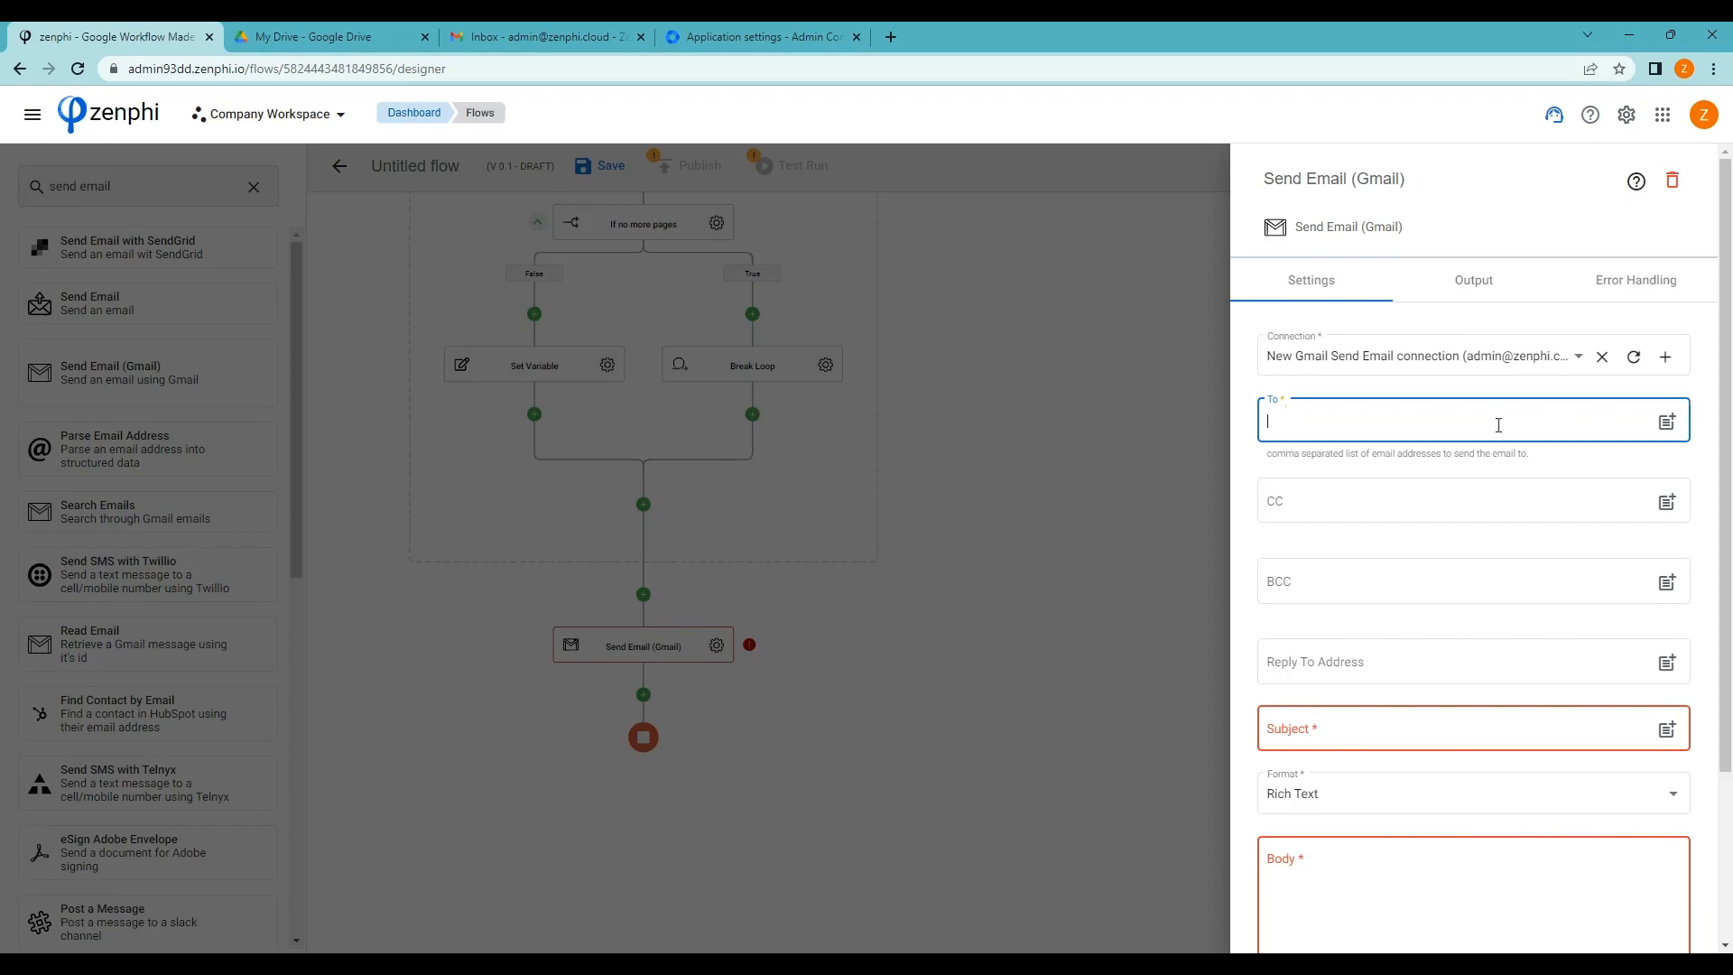
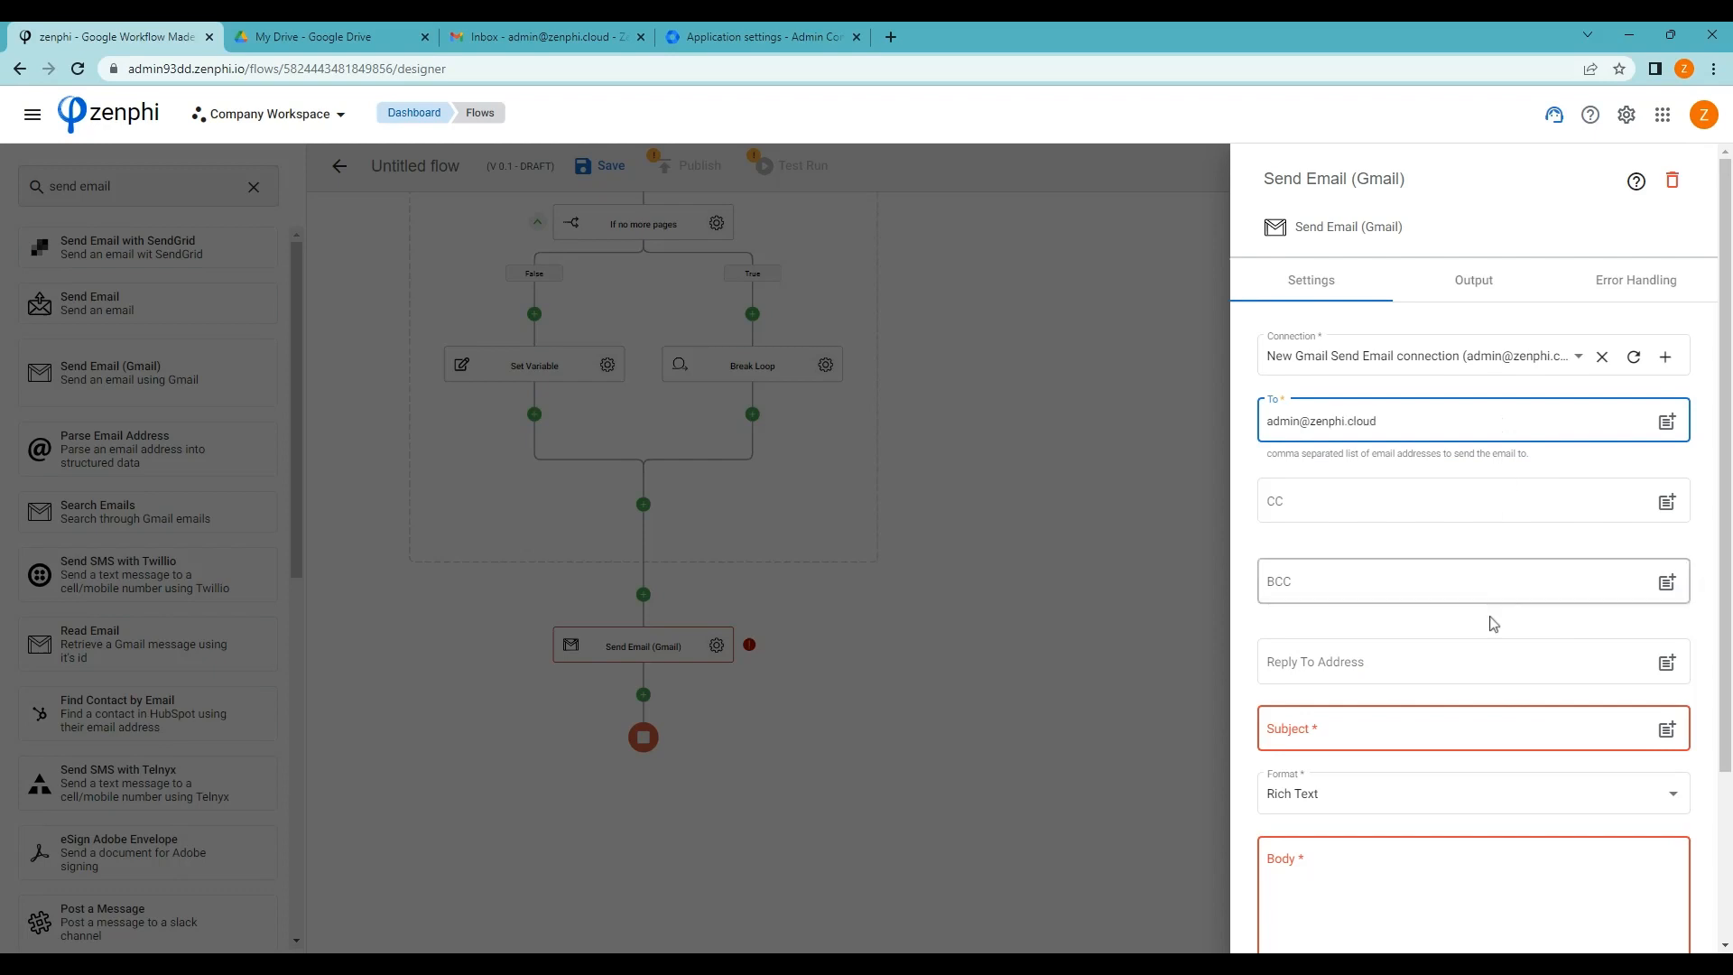
pyautogui.click(1405, 727)
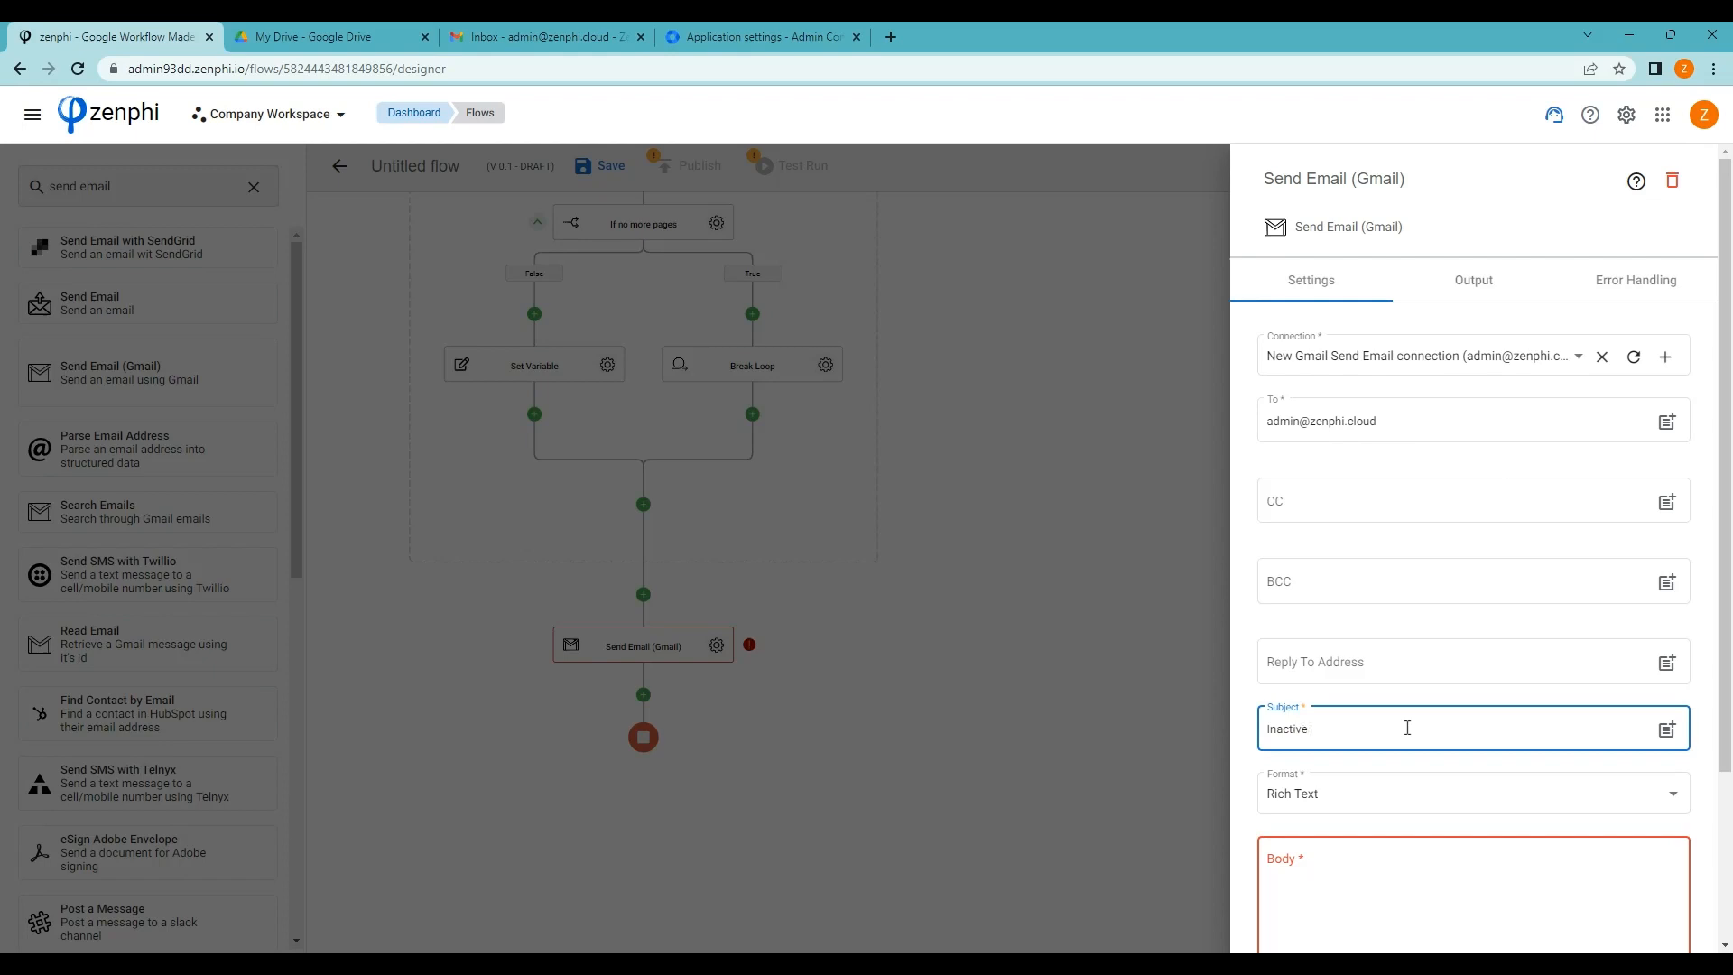
pyautogui.write('Inactive users report')
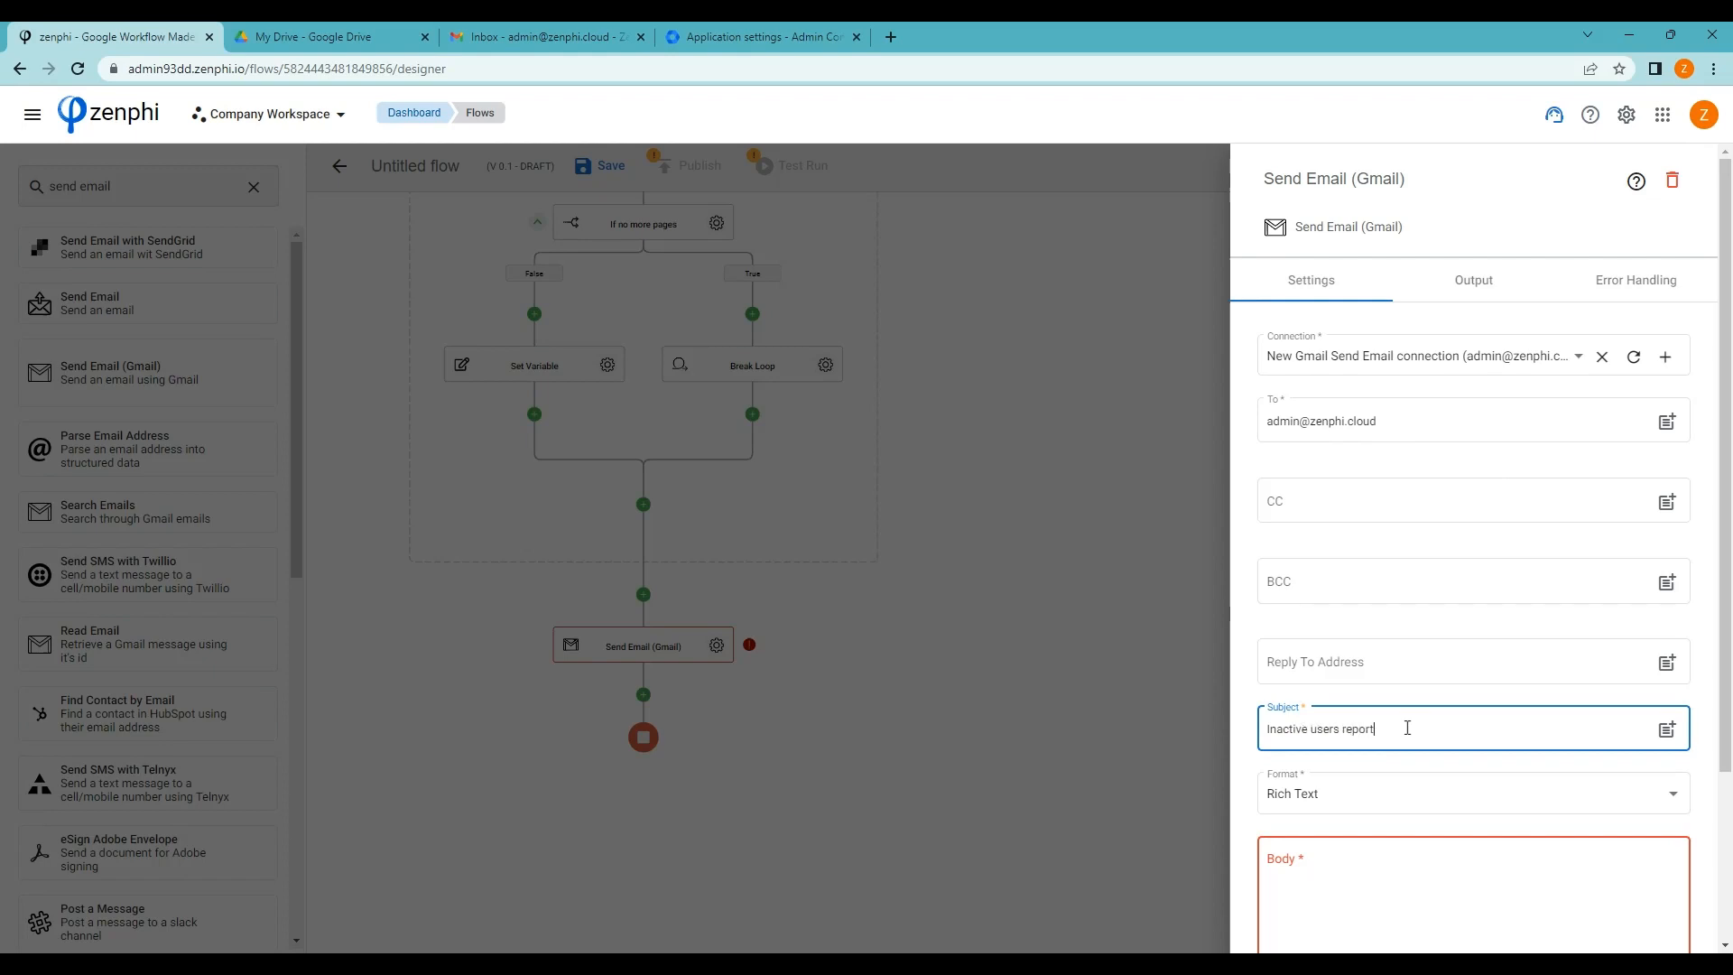
# Write a body starting 'Please' followed by the Create Spreadsheet View Link token
pyautogui.click(1490, 800)
pyautogui.write('Pl')
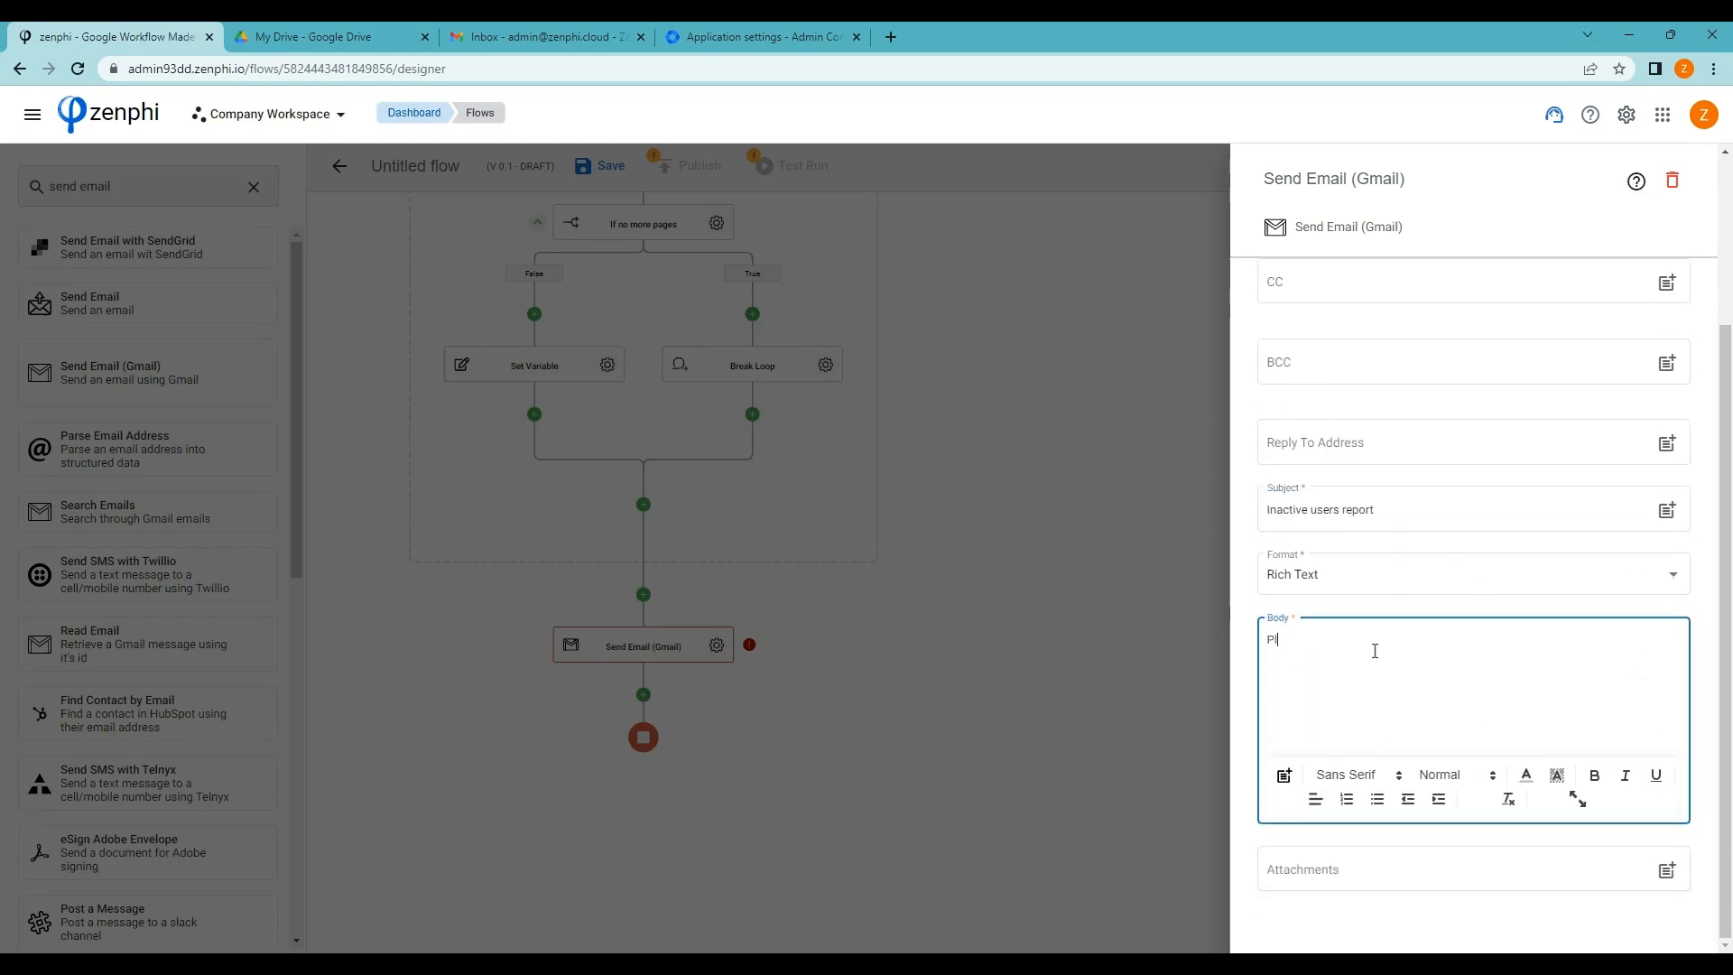
pyautogui.write('ease review the inactive user report below:')
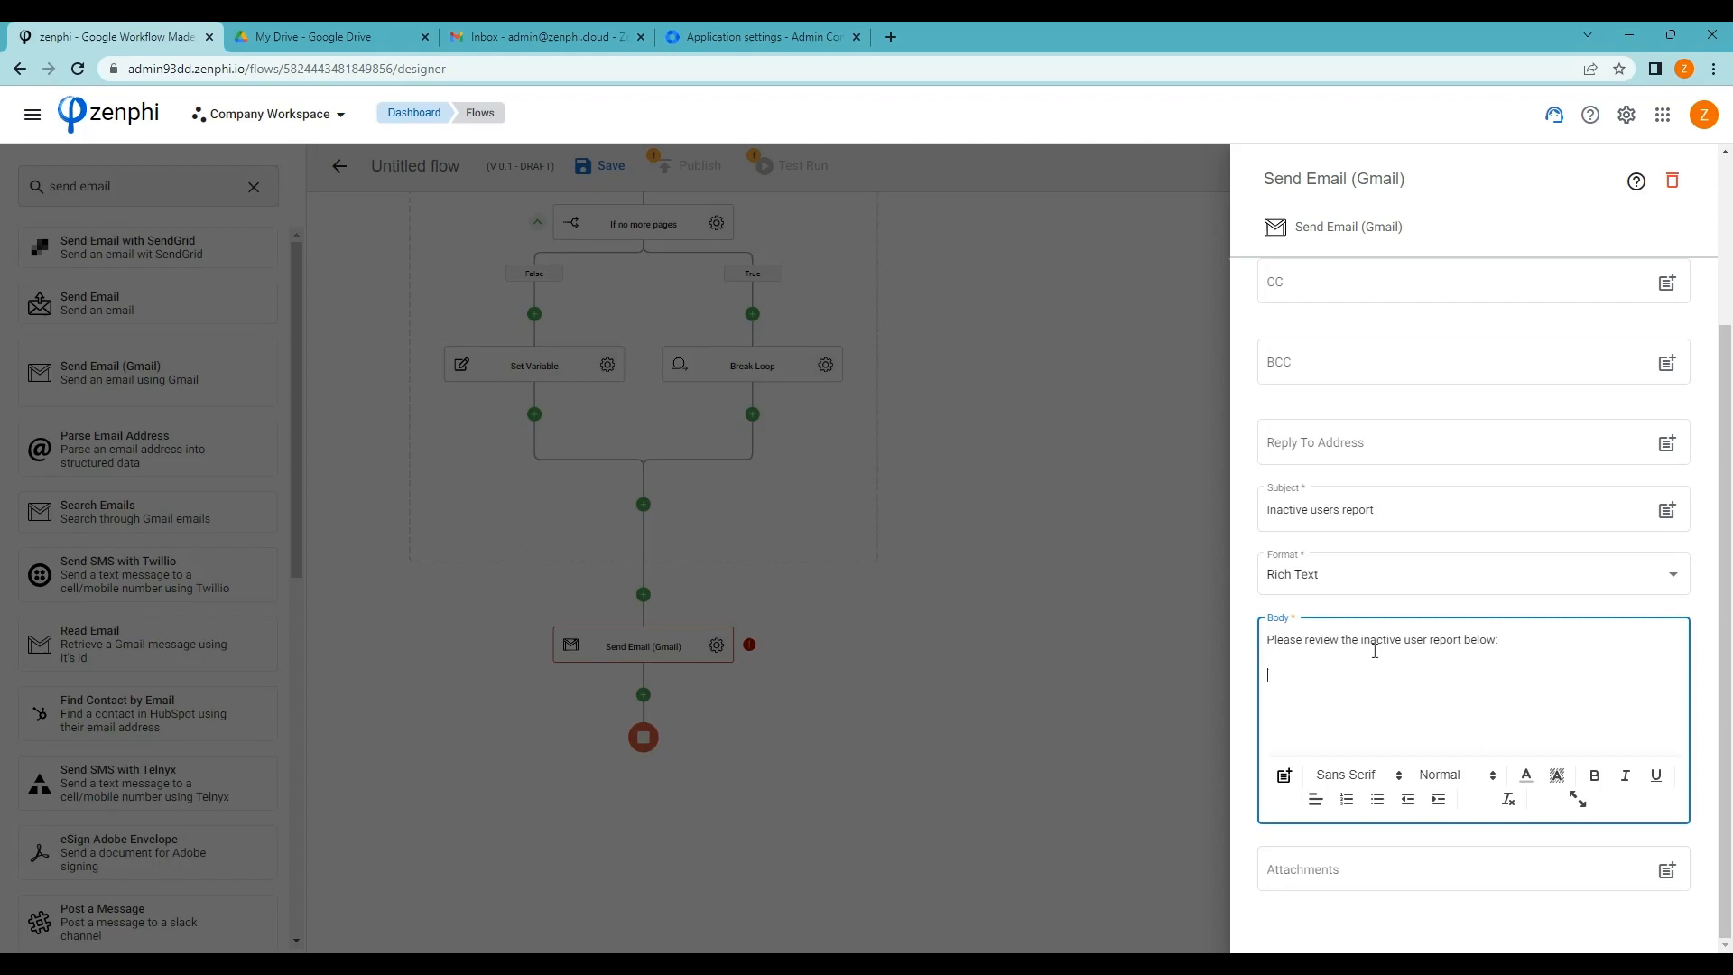
pyautogui.click(1284, 779)
pyautogui.click(1109, 445)
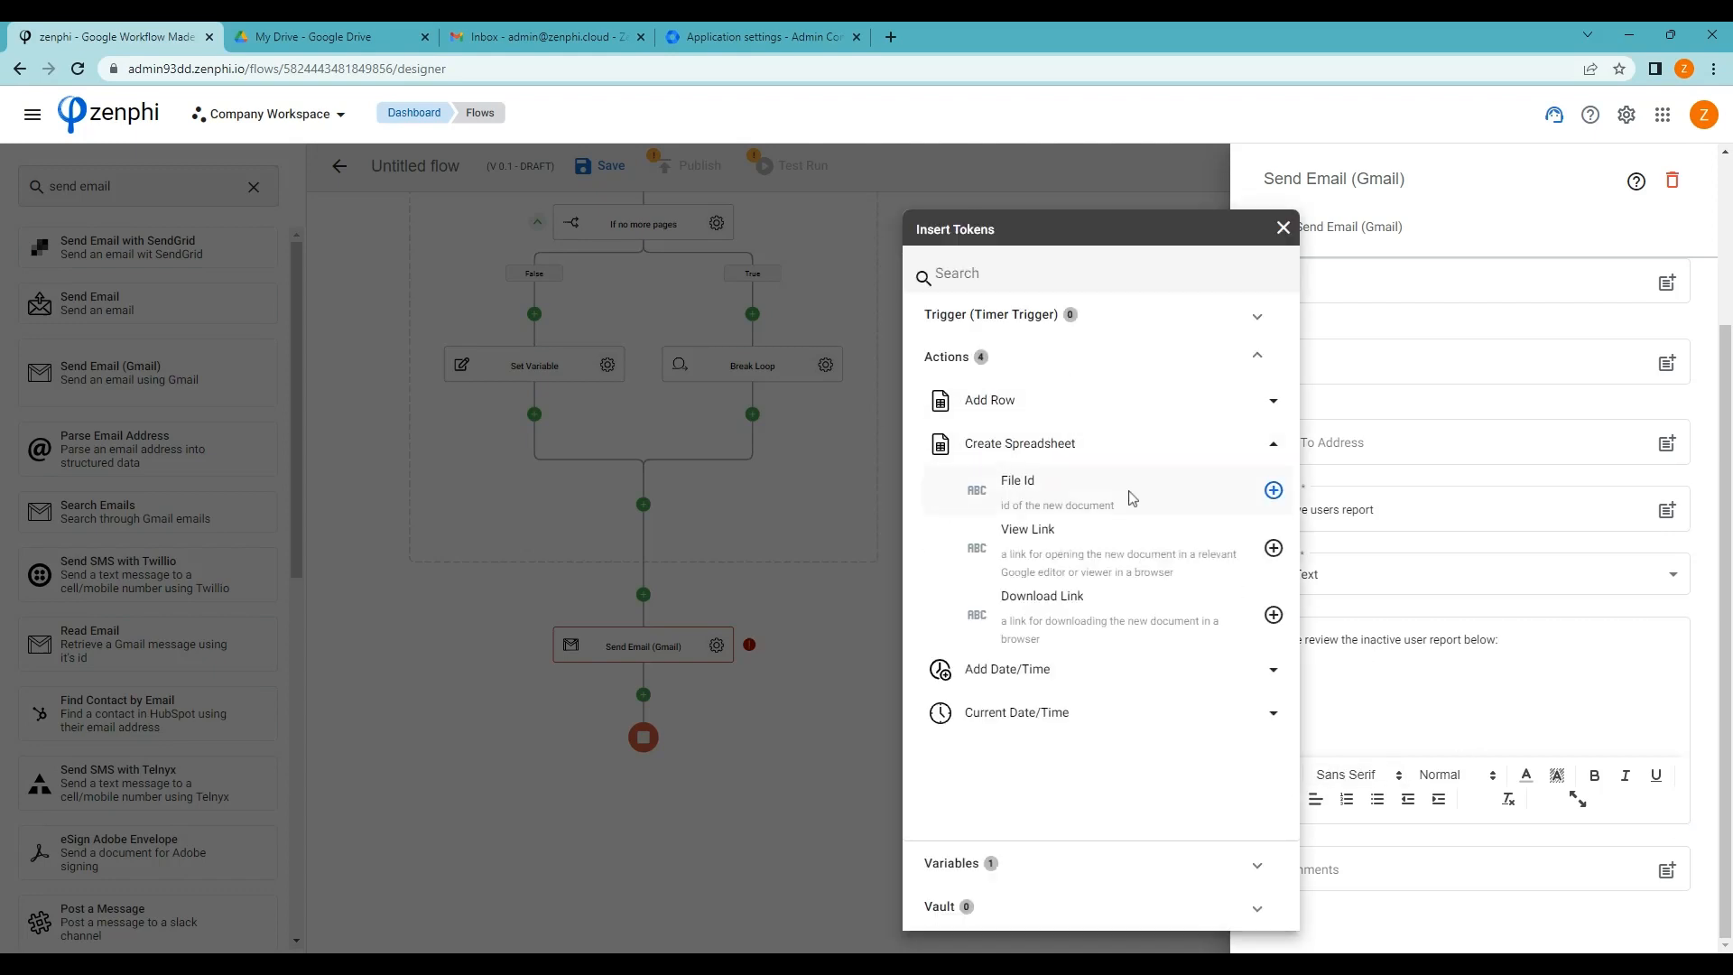
pyautogui.click(1273, 548)
pyautogui.click(1421, 710)
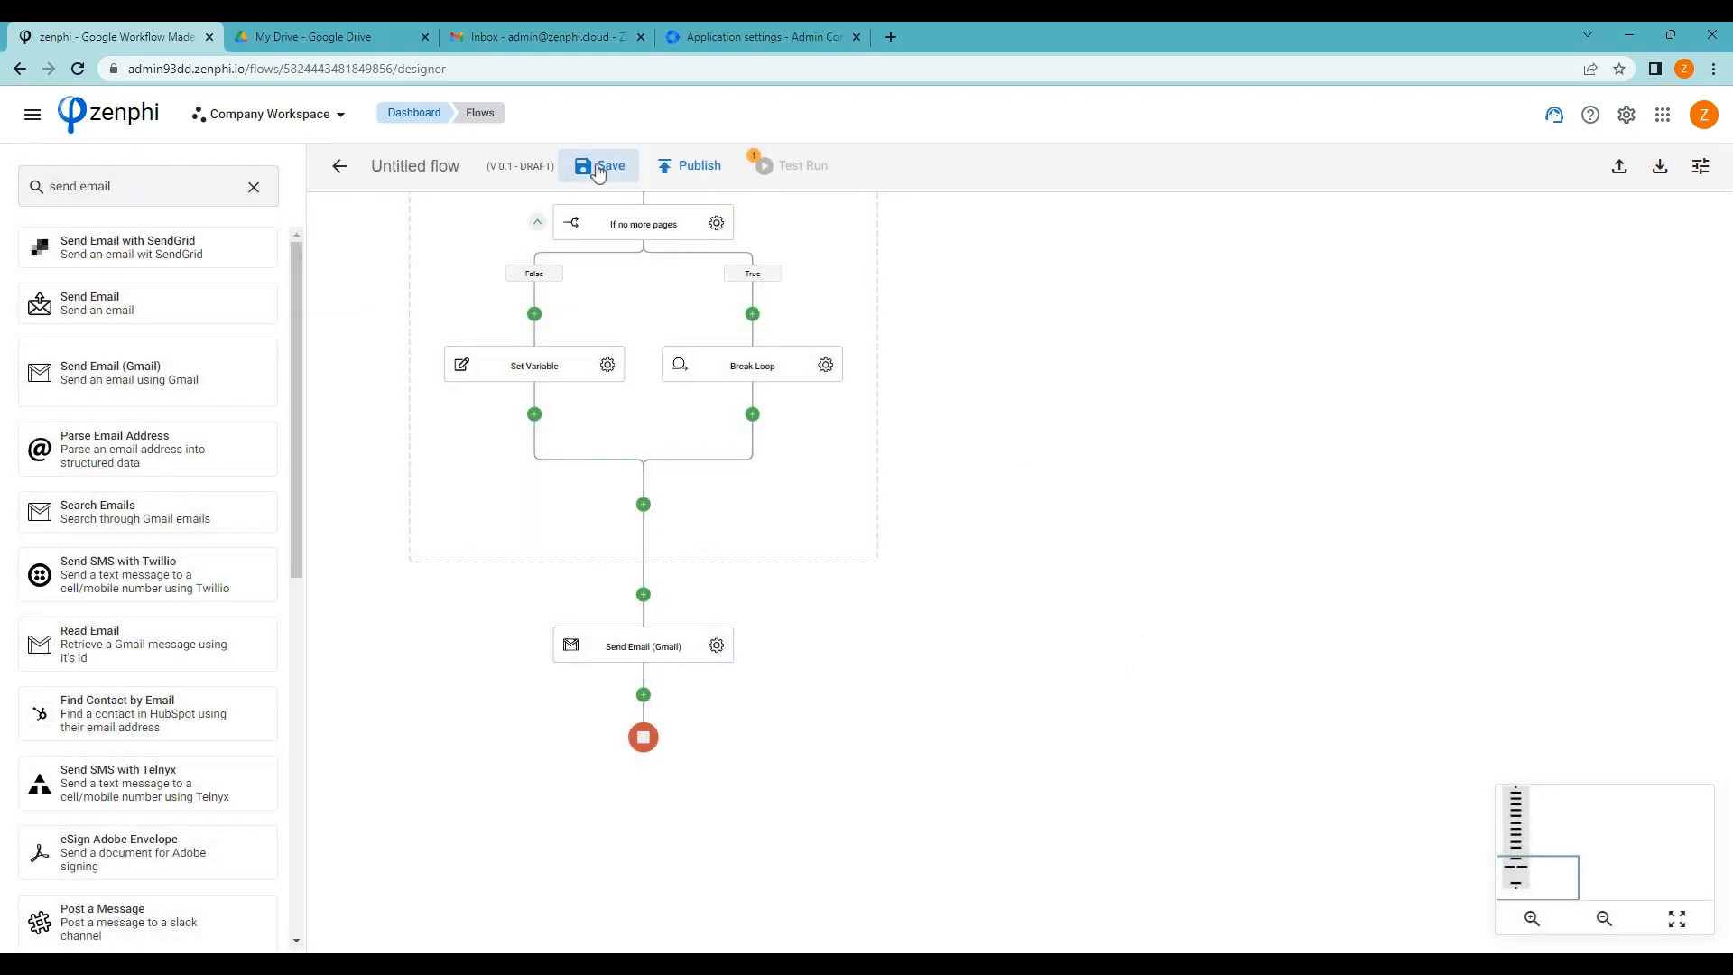
# Rename the flow 'Inactive users' and save it as draft version 0.2
pyautogui.click(430, 163)
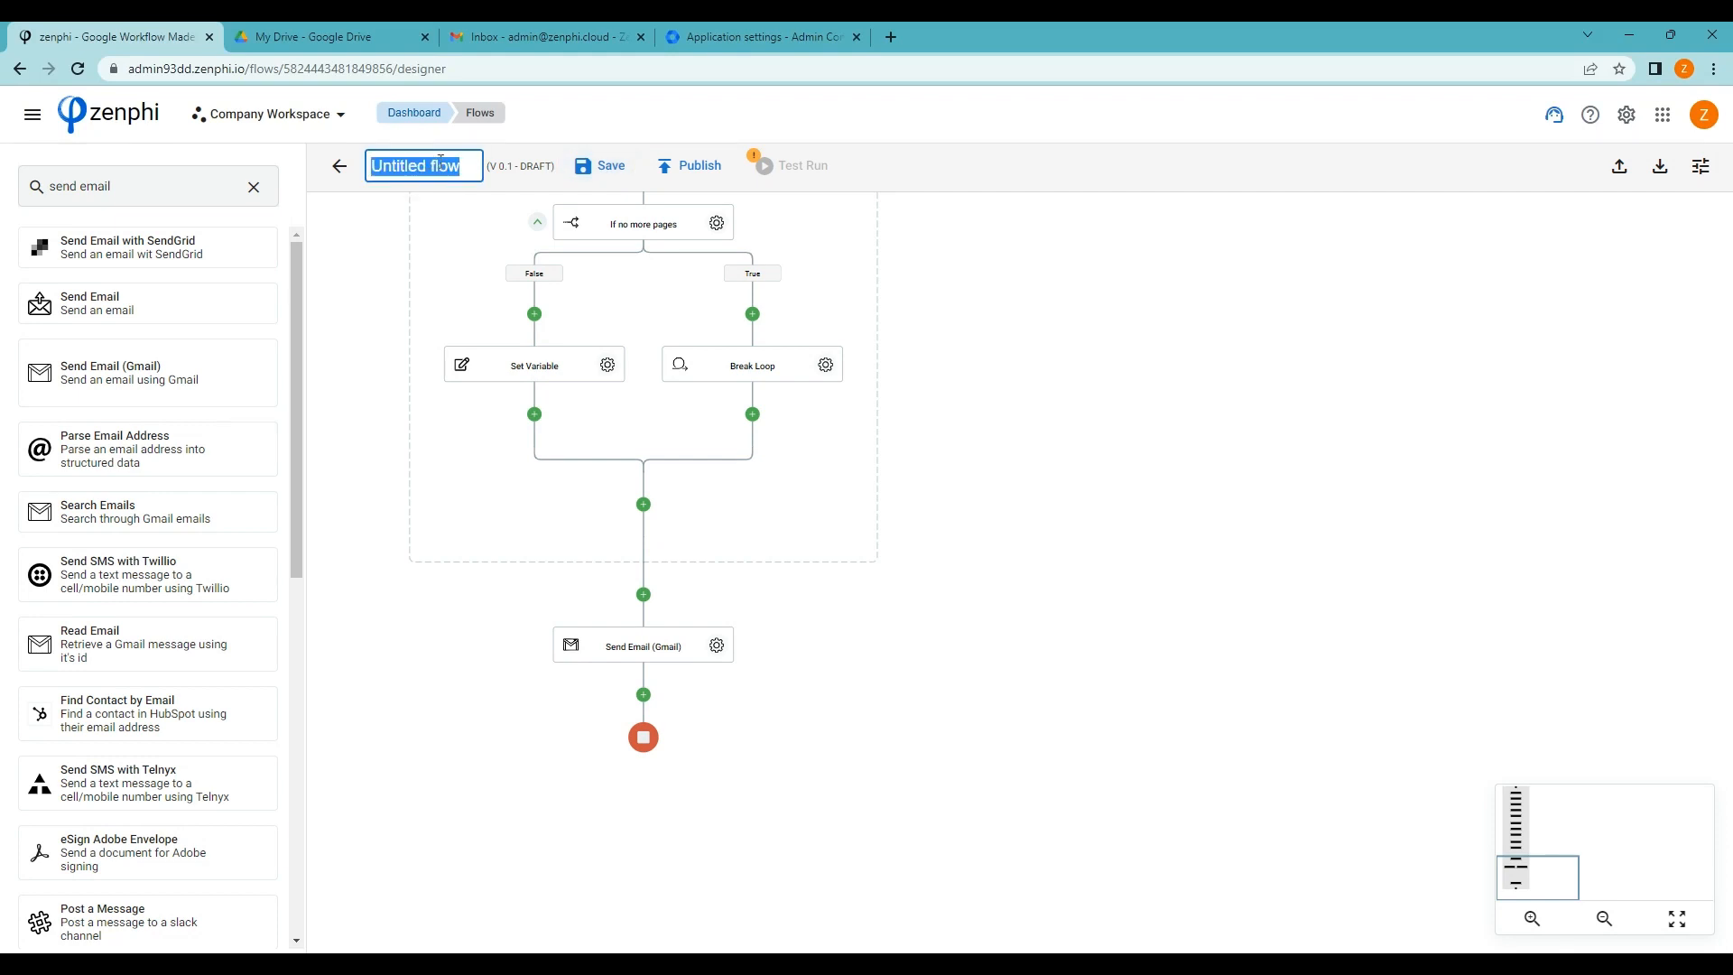
pyautogui.write('Inactive users')
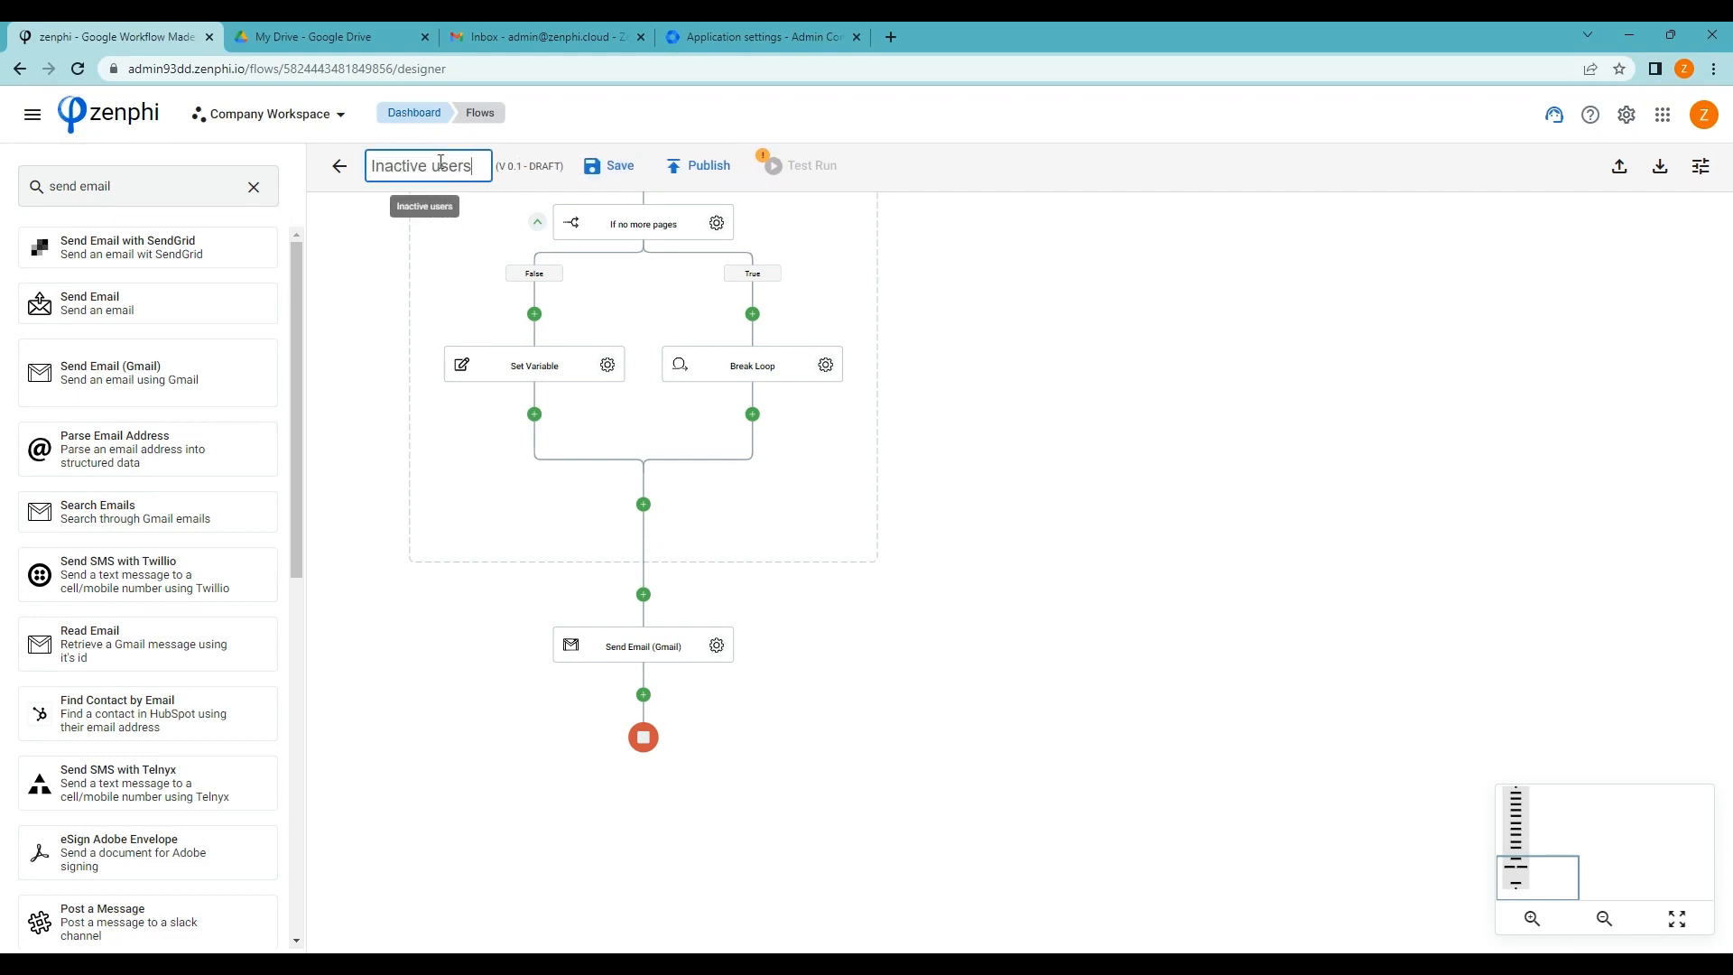
pyautogui.click(624, 168)
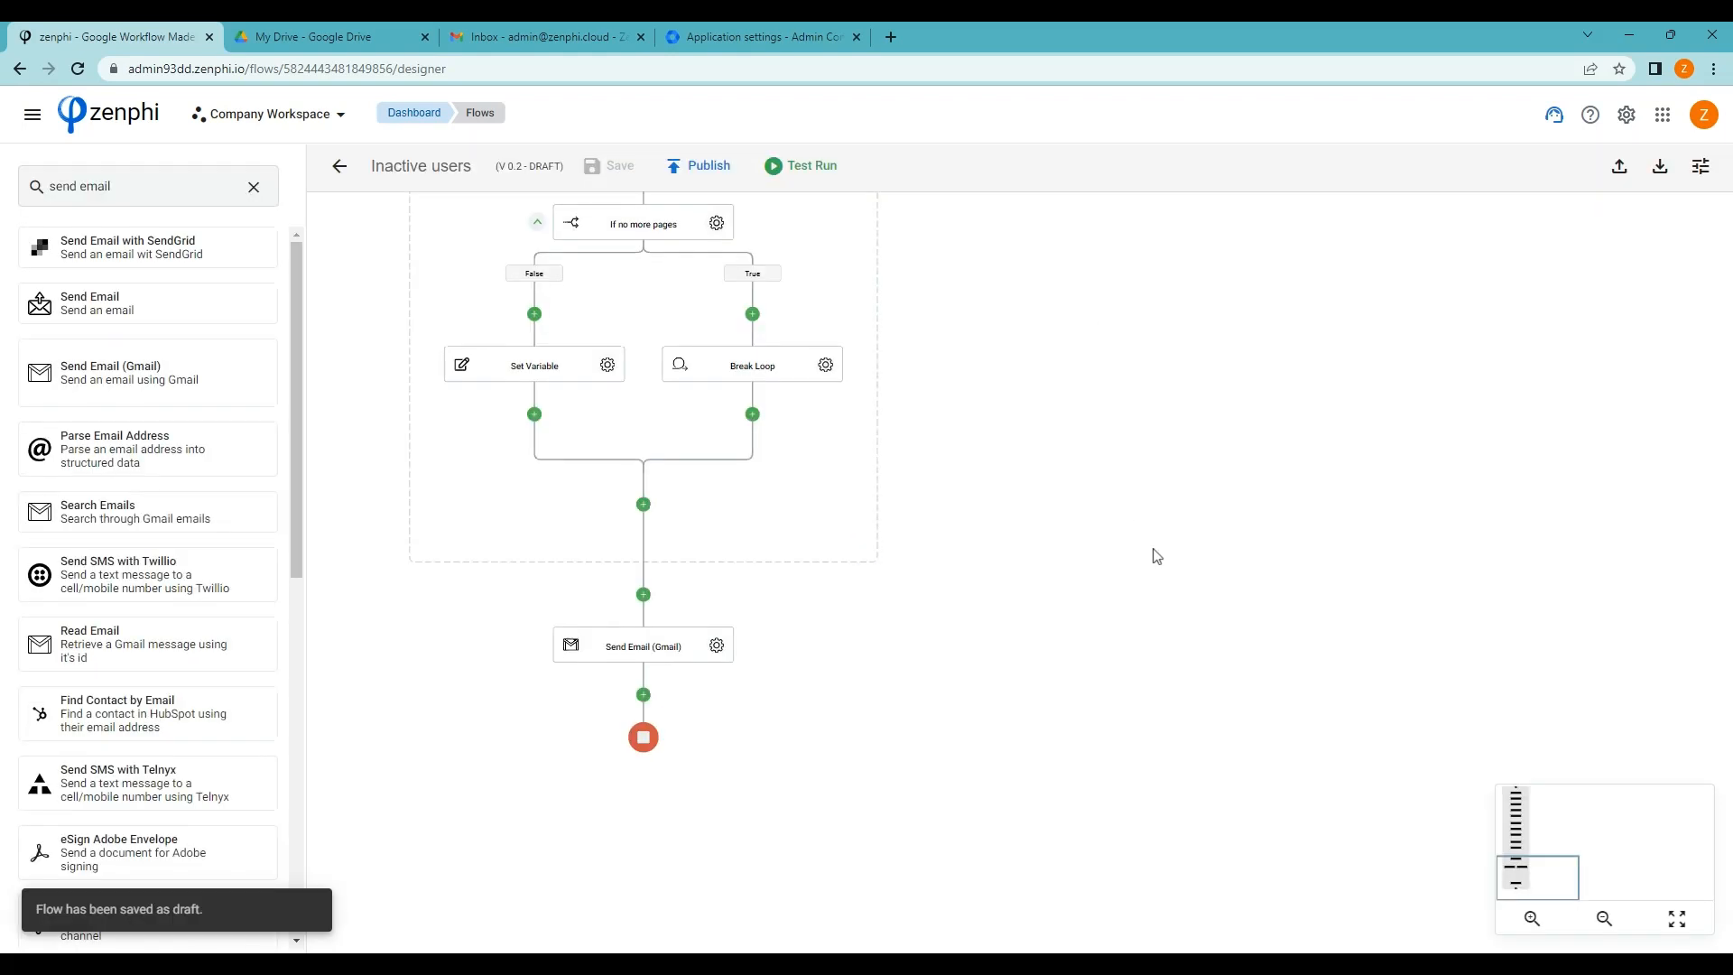
pyautogui.scroll(3, 1159, 545)
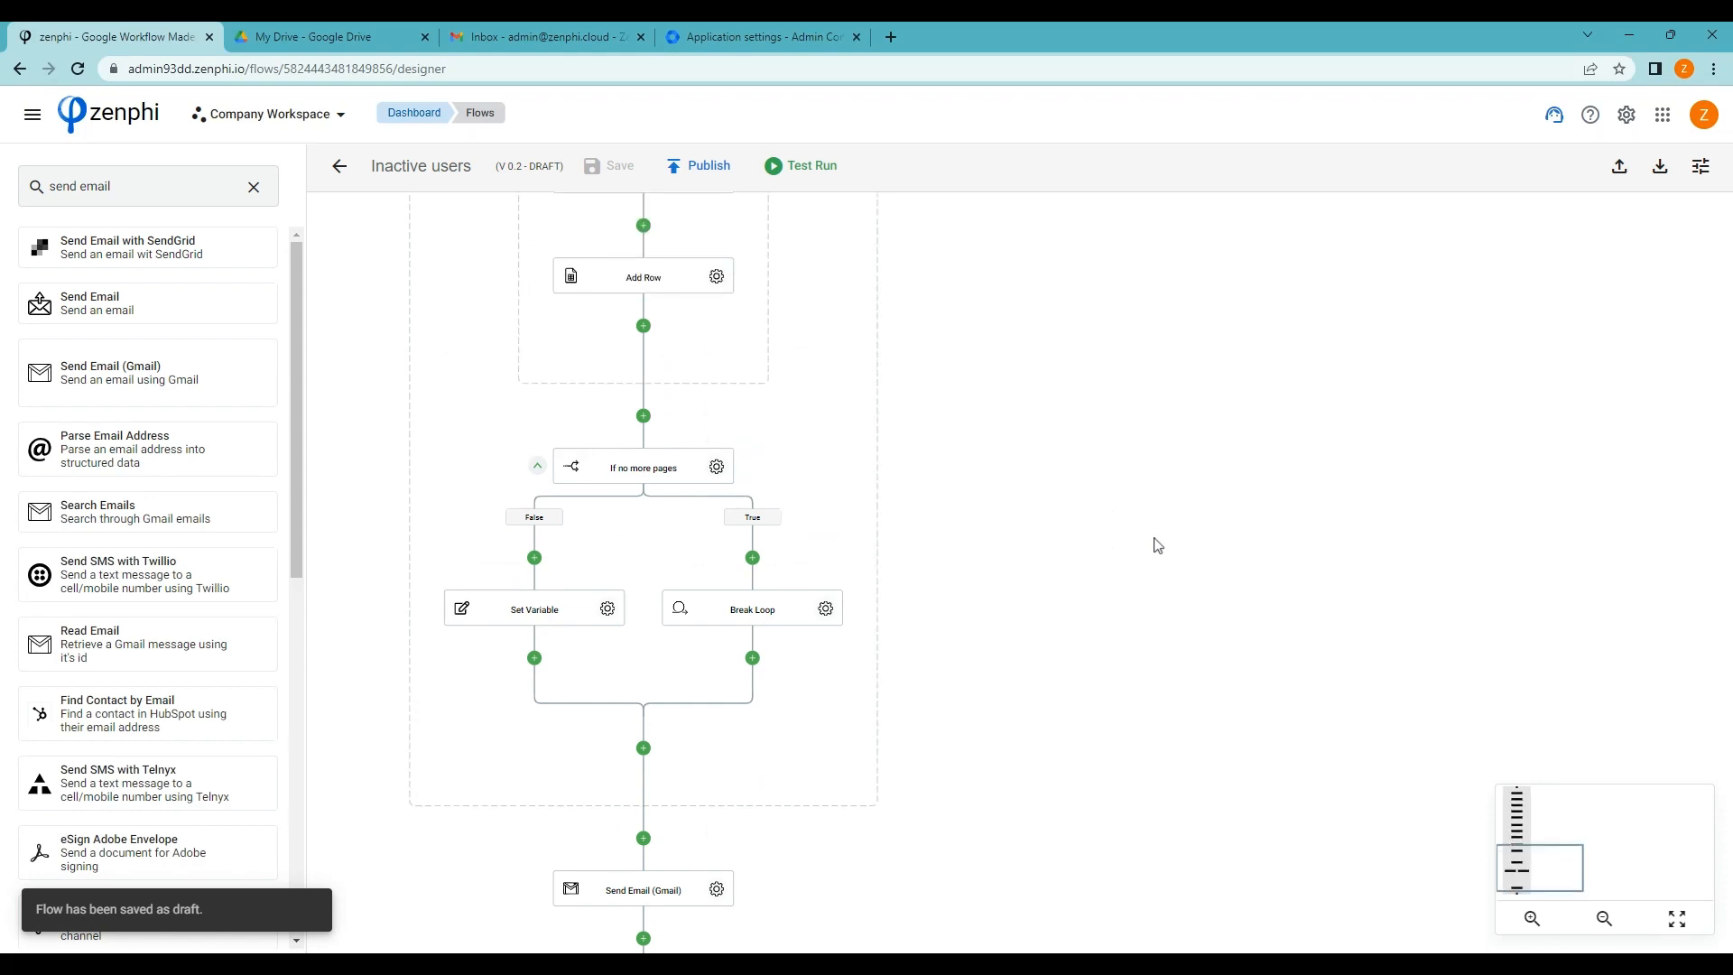
# Start a new test instance and confirm every step, including Send Email (Gmail), succeeds
pyautogui.click(799, 172)
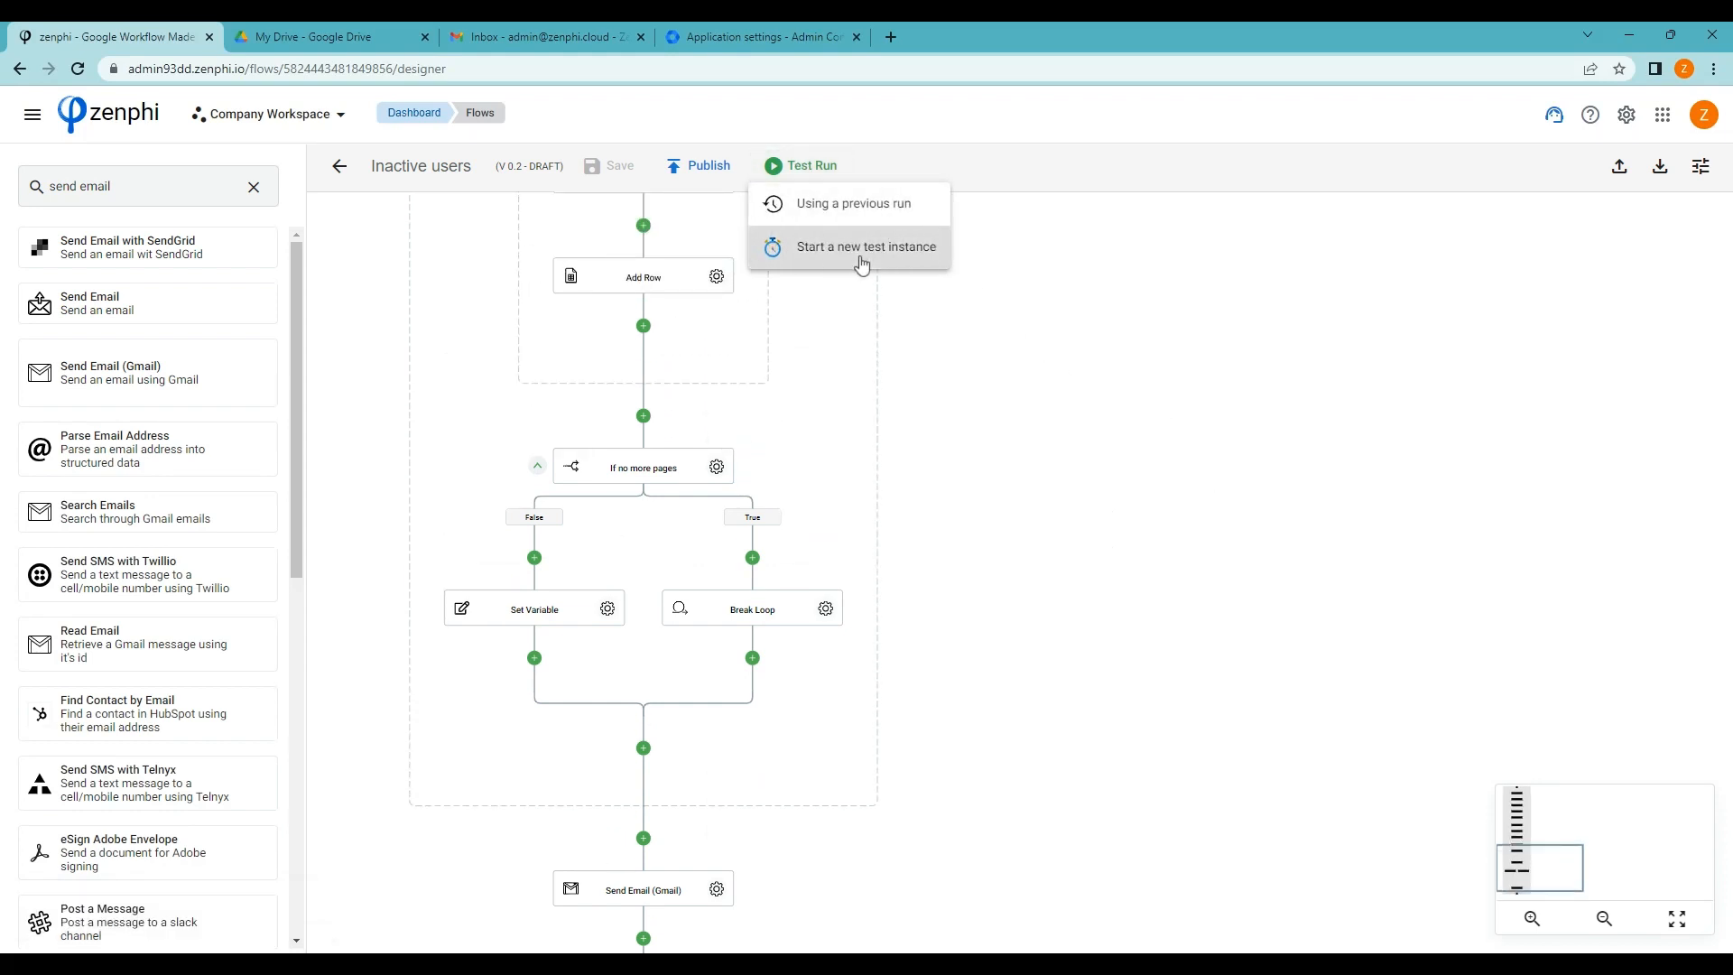
pyautogui.click(863, 262)
pyautogui.click(1221, 590)
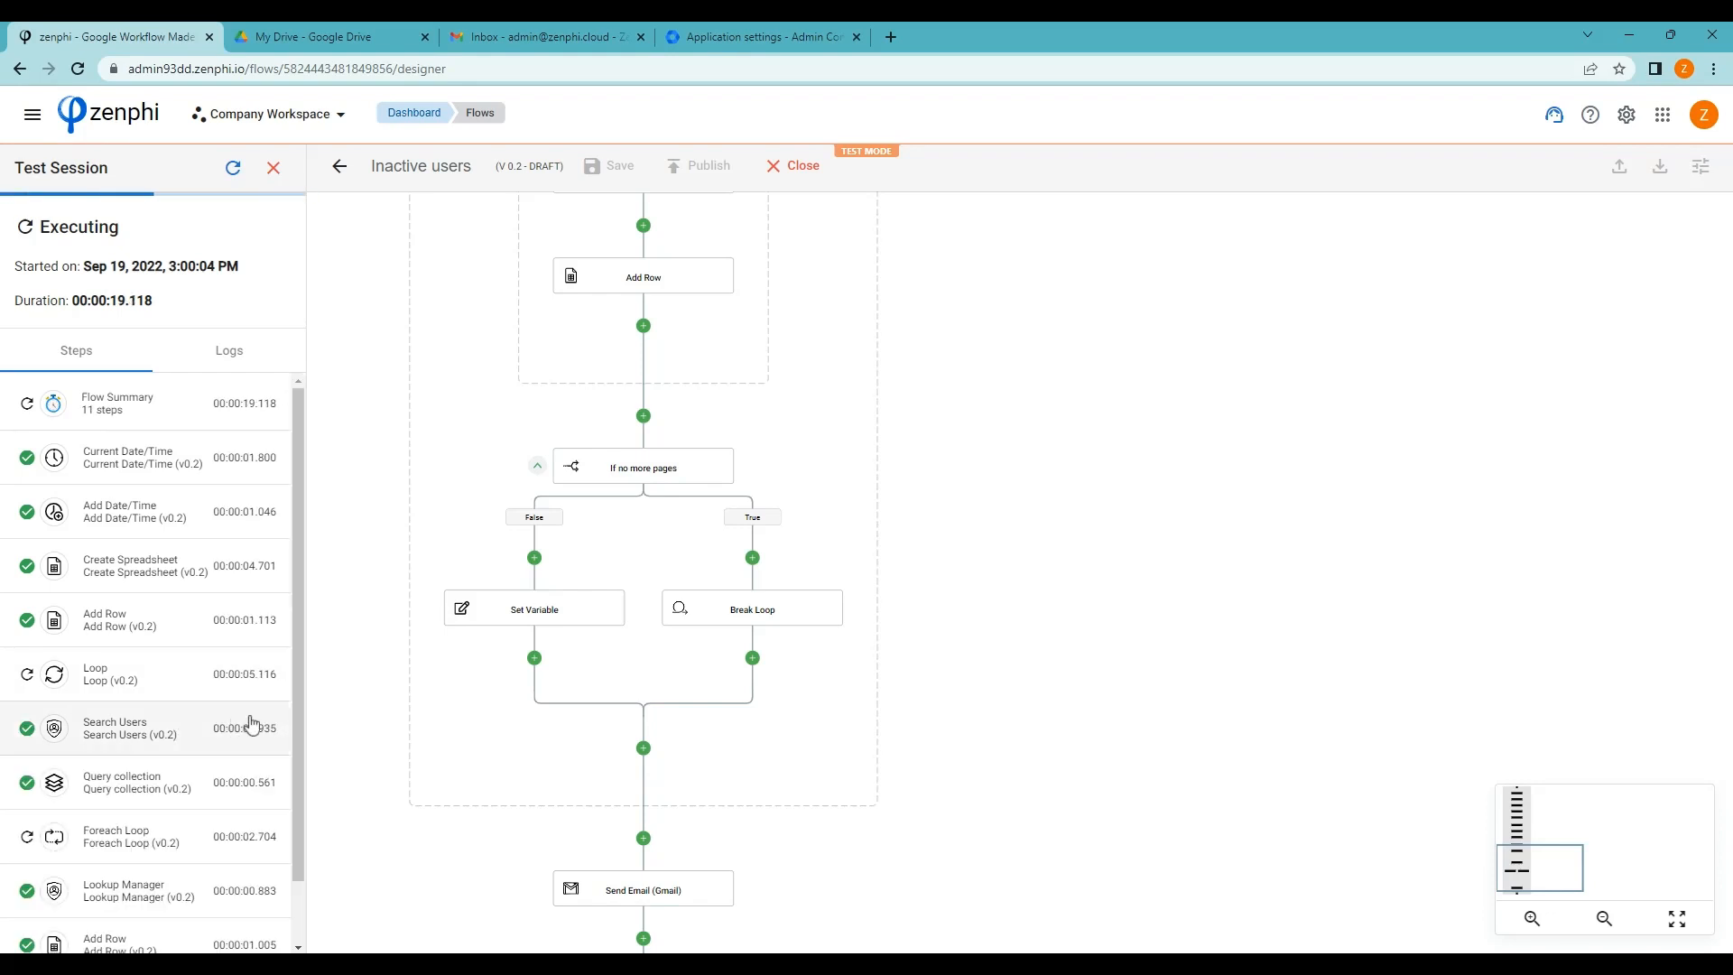
pyautogui.scroll(-1, 260, 719)
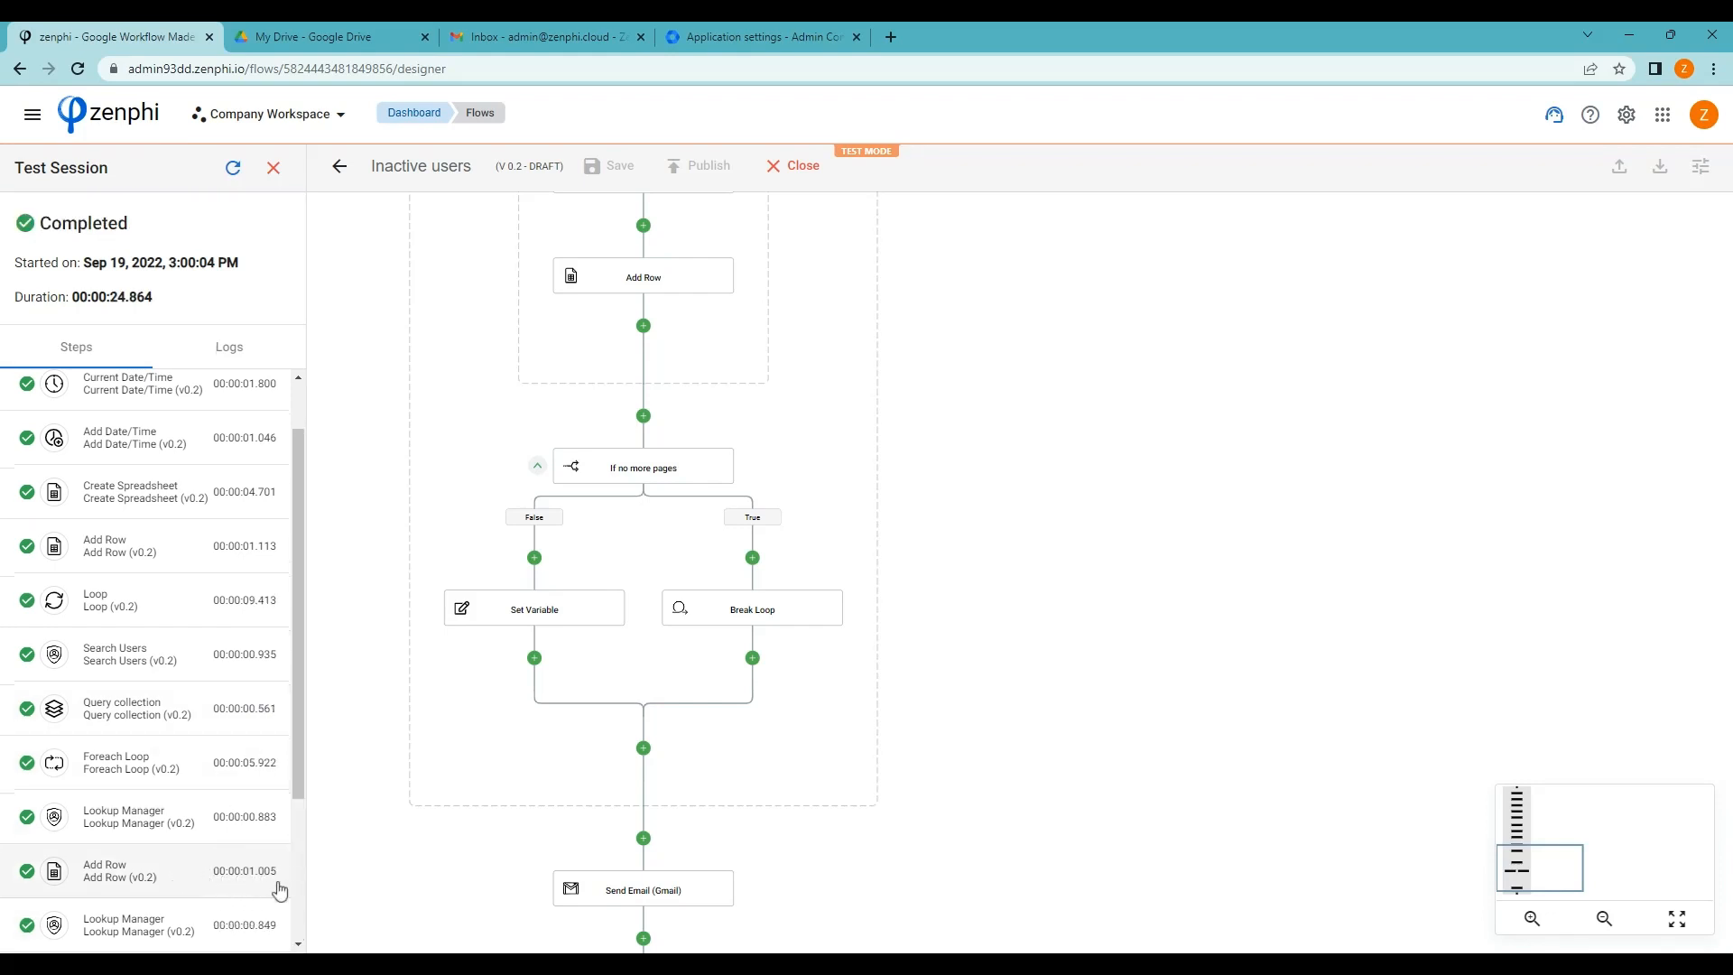
pyautogui.scroll(-3, 286, 774)
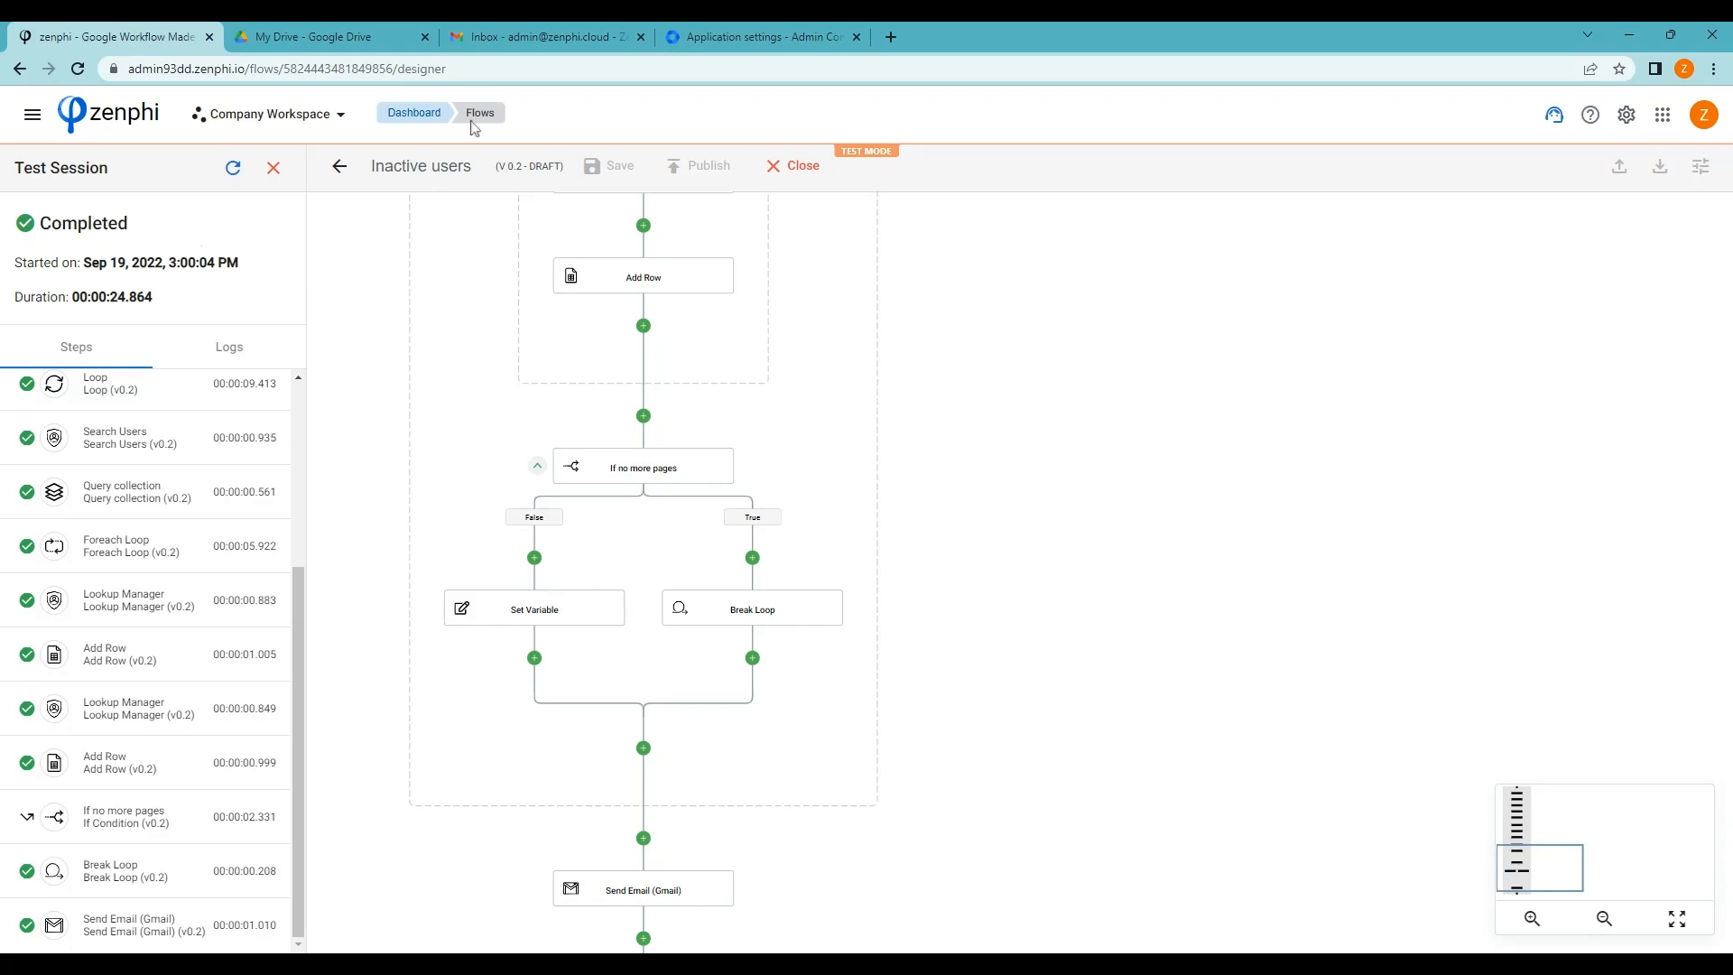
pyautogui.click(523, 38)
# Refresh Gmail, open the 'Inactive users report' email and its InactiveUsers2022-09-19 attachment
pyautogui.click(309, 166)
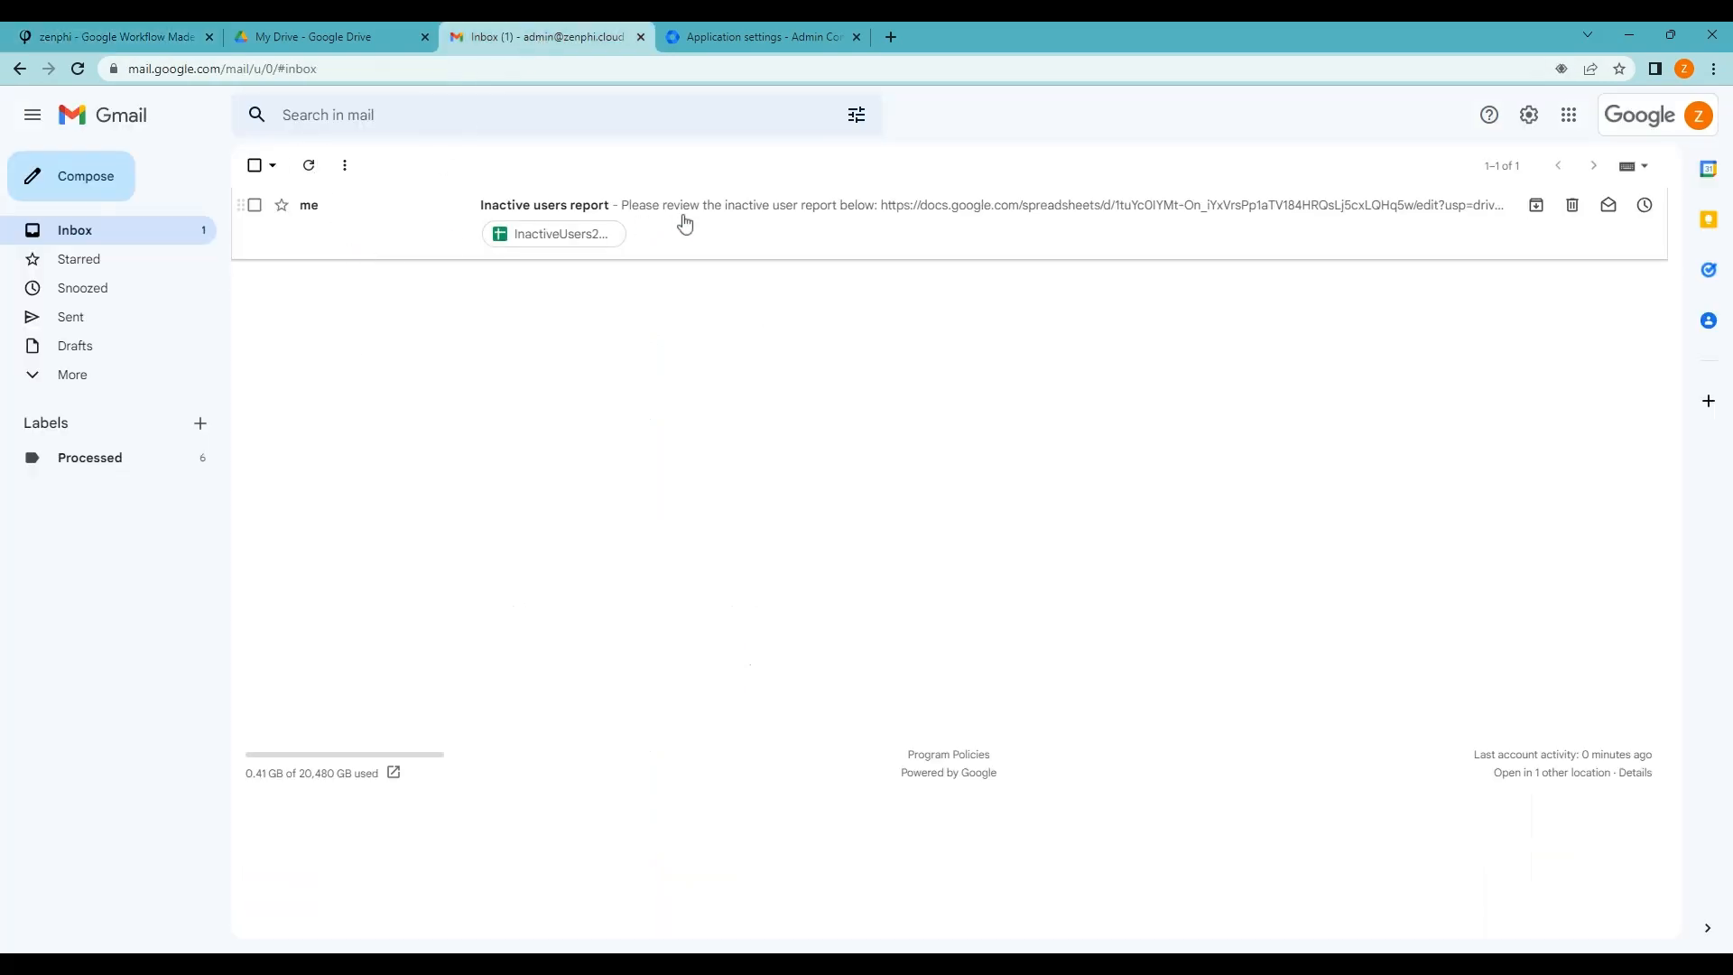
pyautogui.click(685, 221)
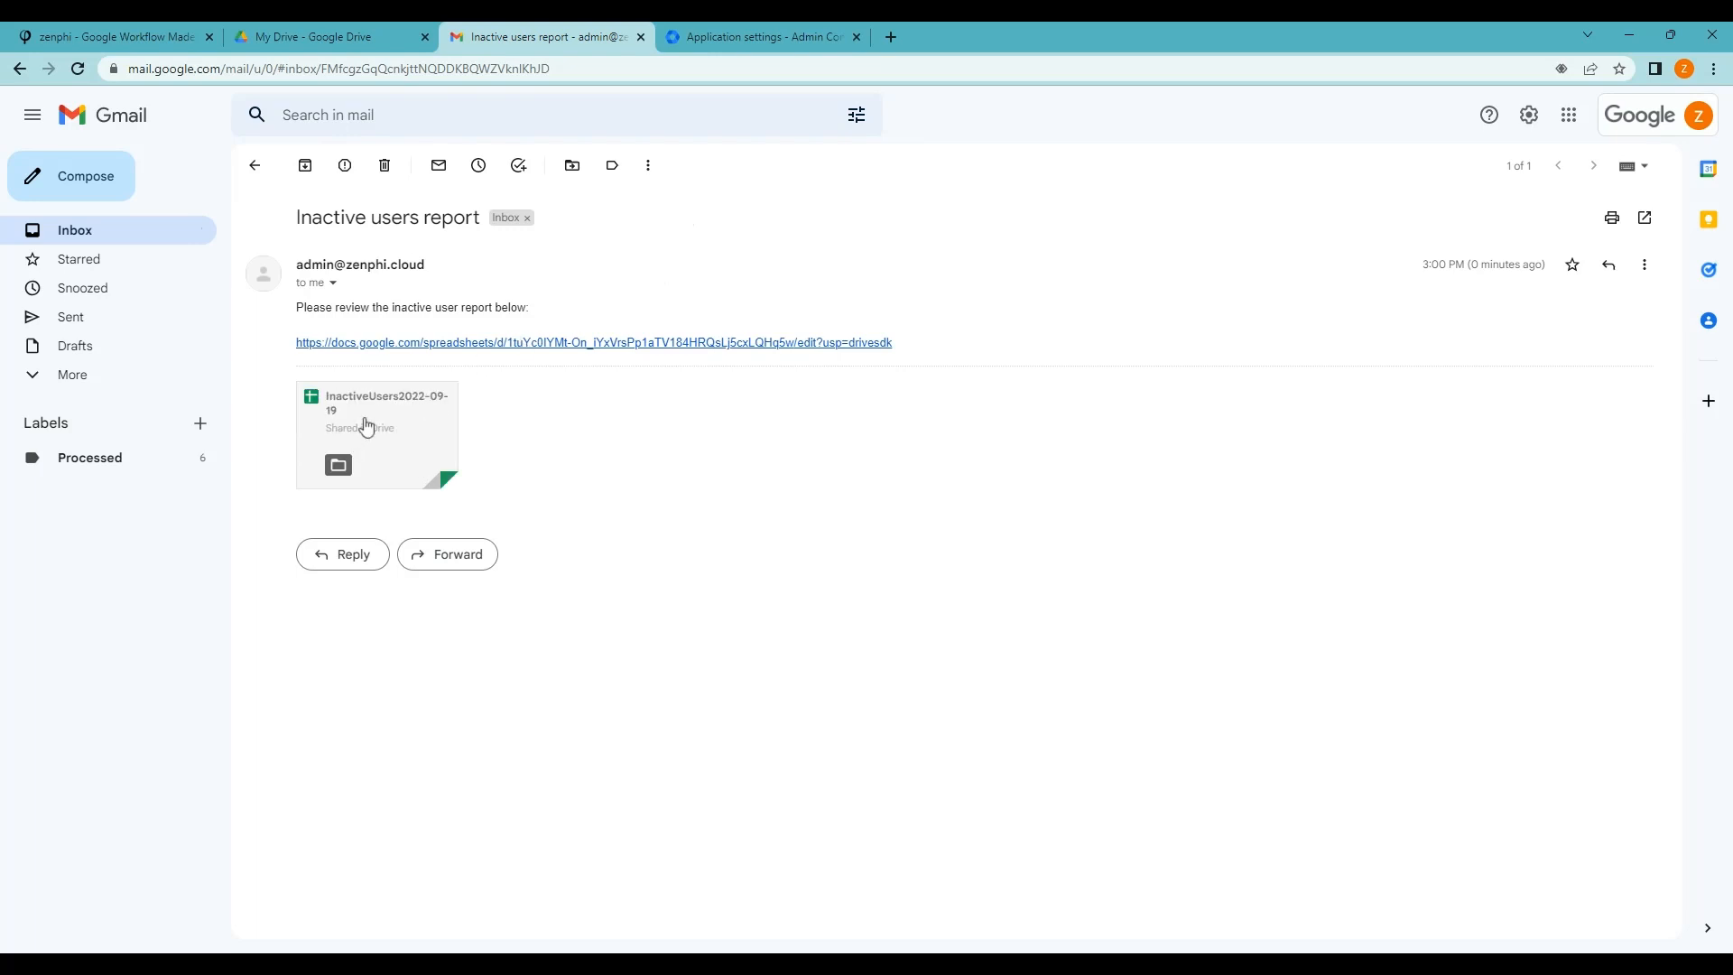
pyautogui.click(361, 425)
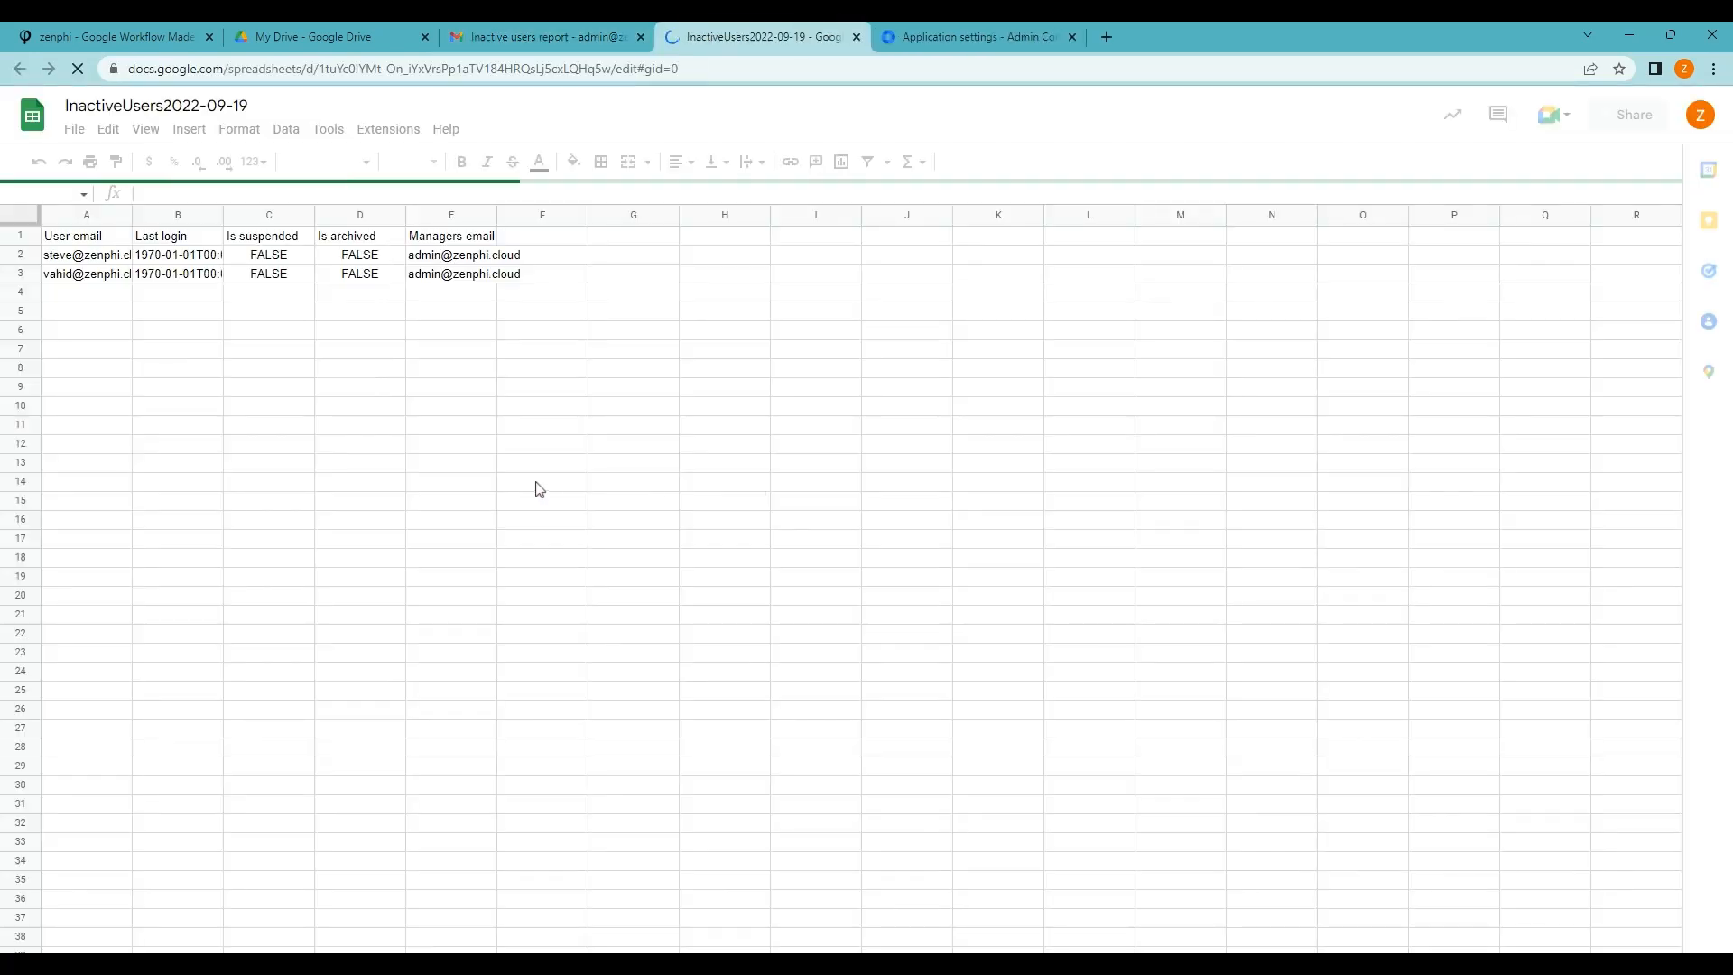
# Auto-fit columns A and B of the InactiveUsers sheet, then go back to Zenphi
pyautogui.doubleClick(131, 217)
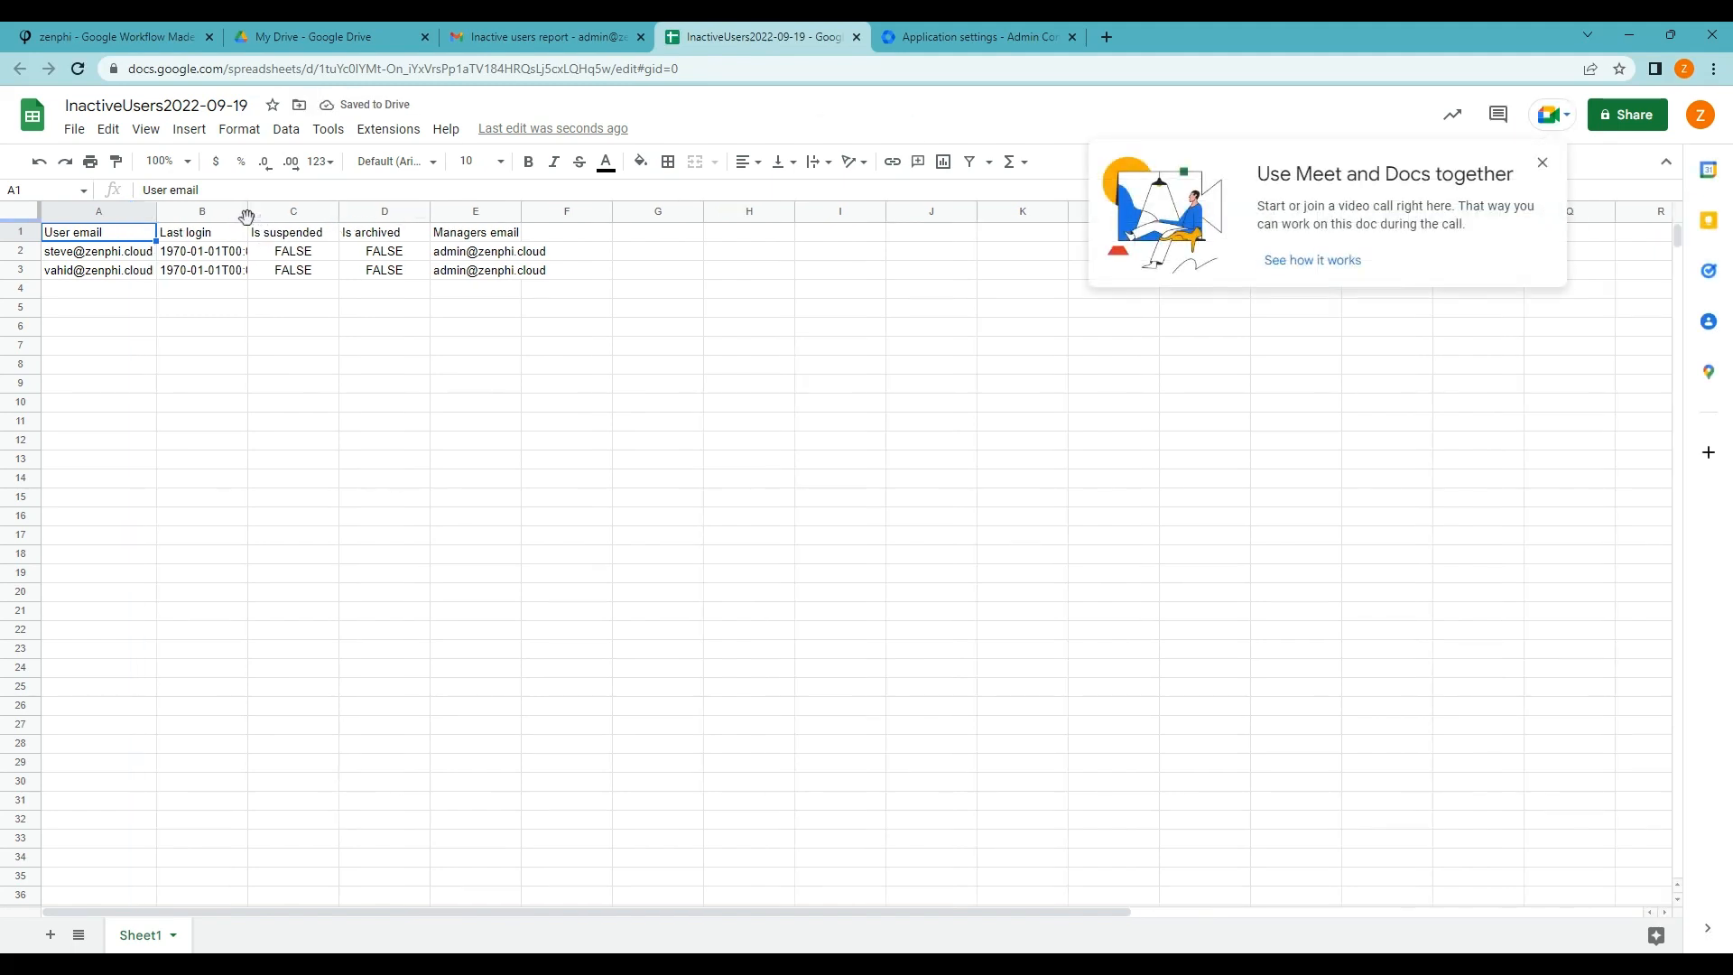
pyautogui.doubleClick(245, 216)
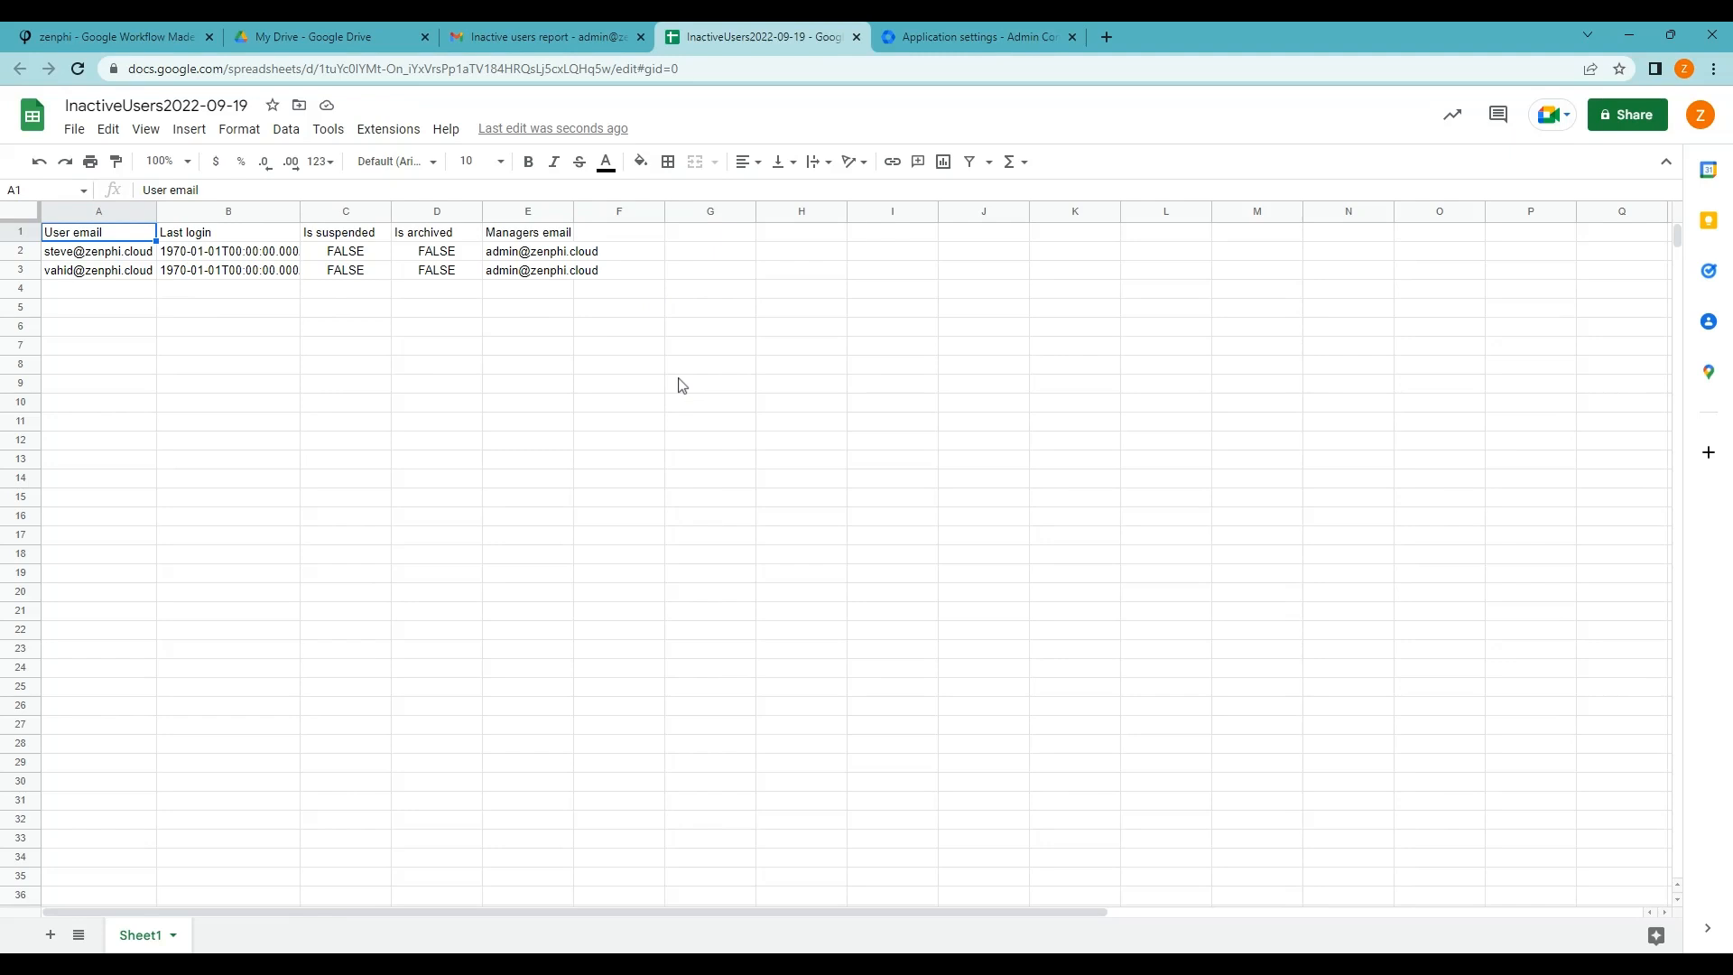
pyautogui.click(161, 41)
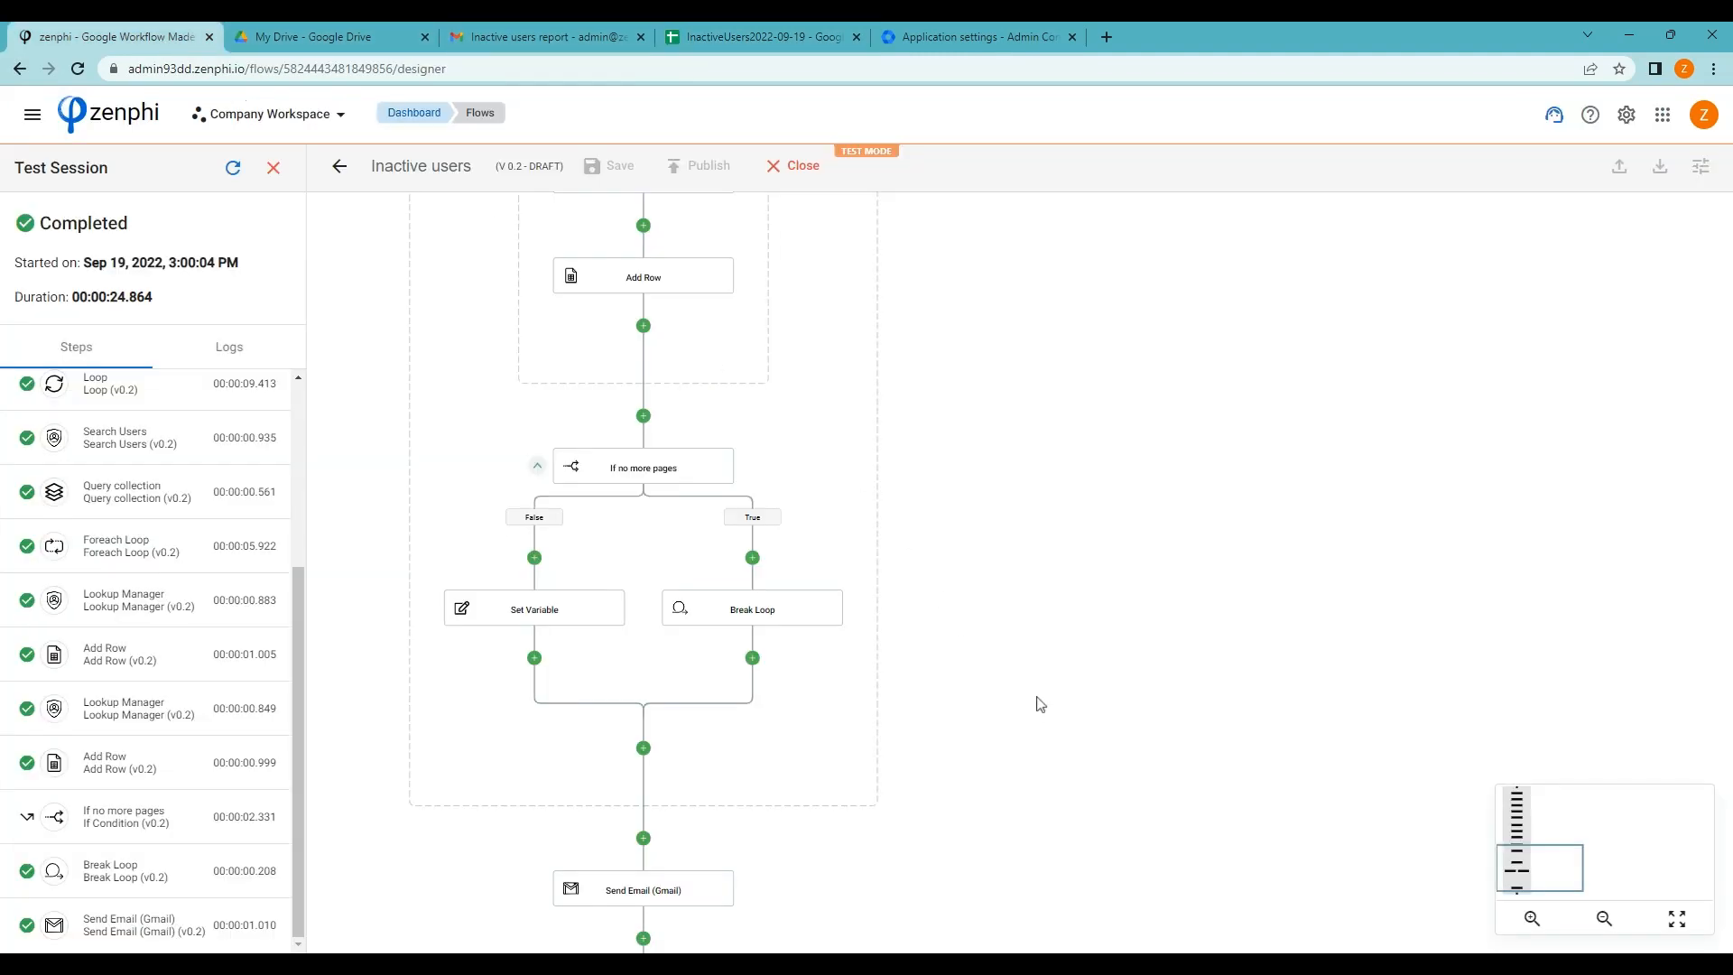
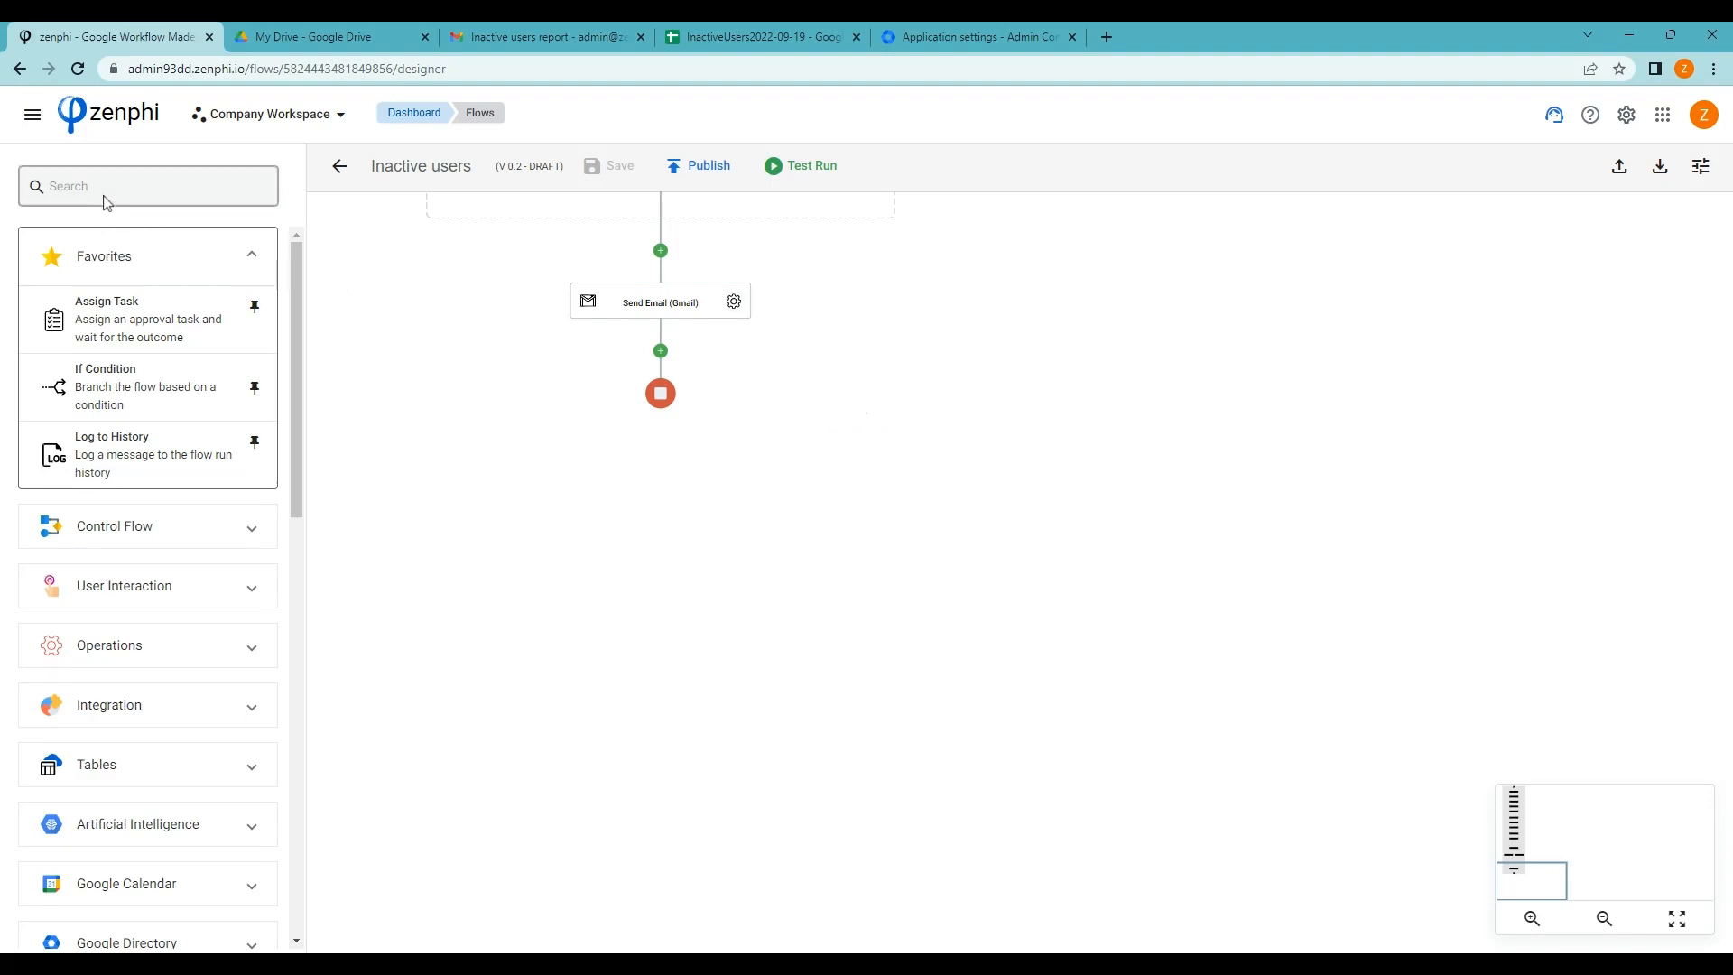
# Add a Google Sheets Read Rows step below the Send Email step
pyautogui.scroll(-2, 239, 621)
pyautogui.scroll(-4, 235, 632)
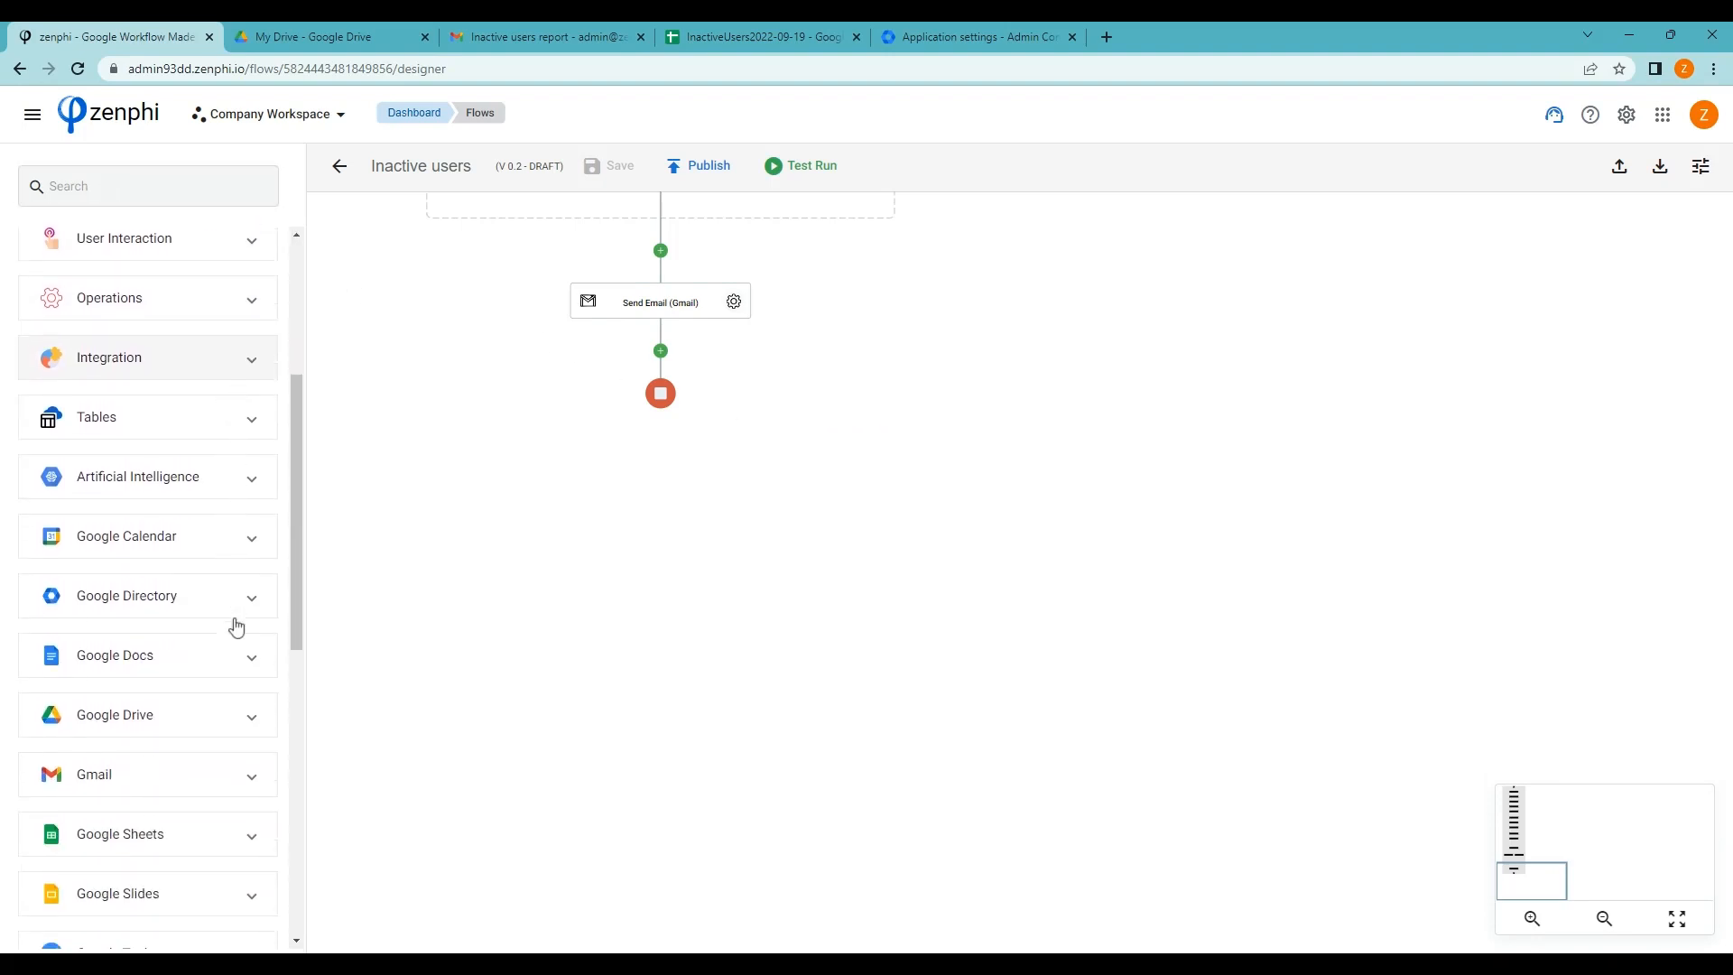
pyautogui.click(230, 643)
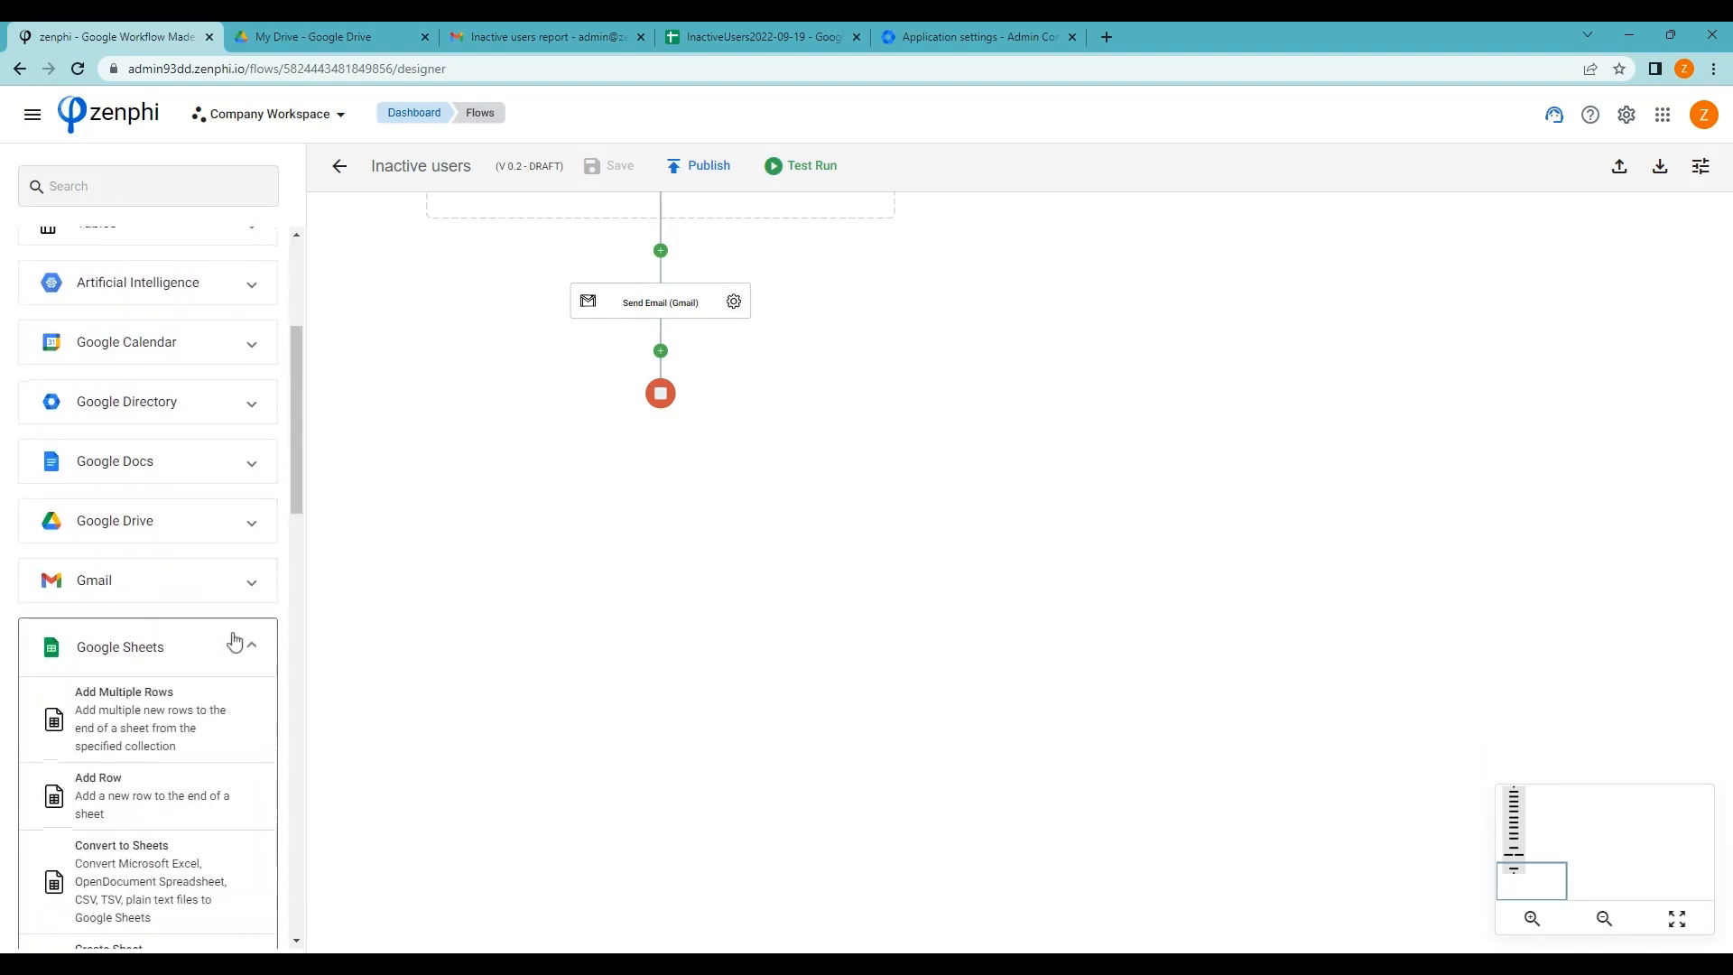
pyautogui.scroll(-7, 237, 641)
pyautogui.scroll(-5, 239, 643)
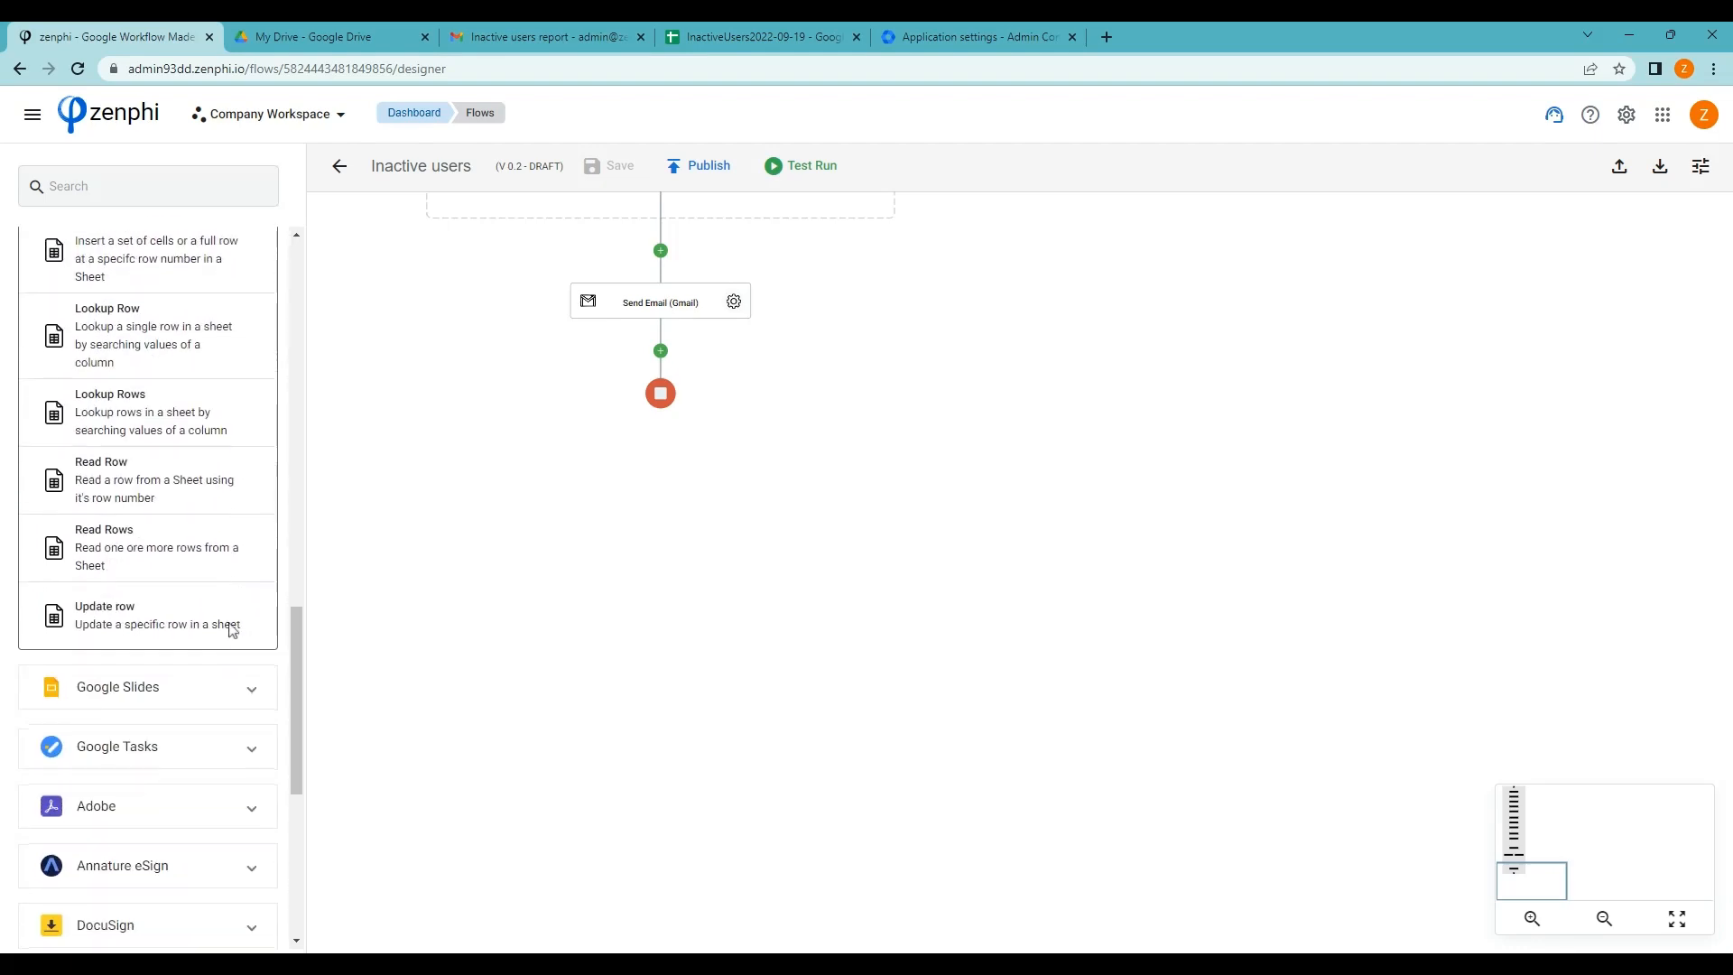
pyautogui.moveTo(57, 547); pyautogui.dragTo(661, 351)
# Set the Read Rows File to the Create Spreadsheet File Id token
pyautogui.click(734, 401)
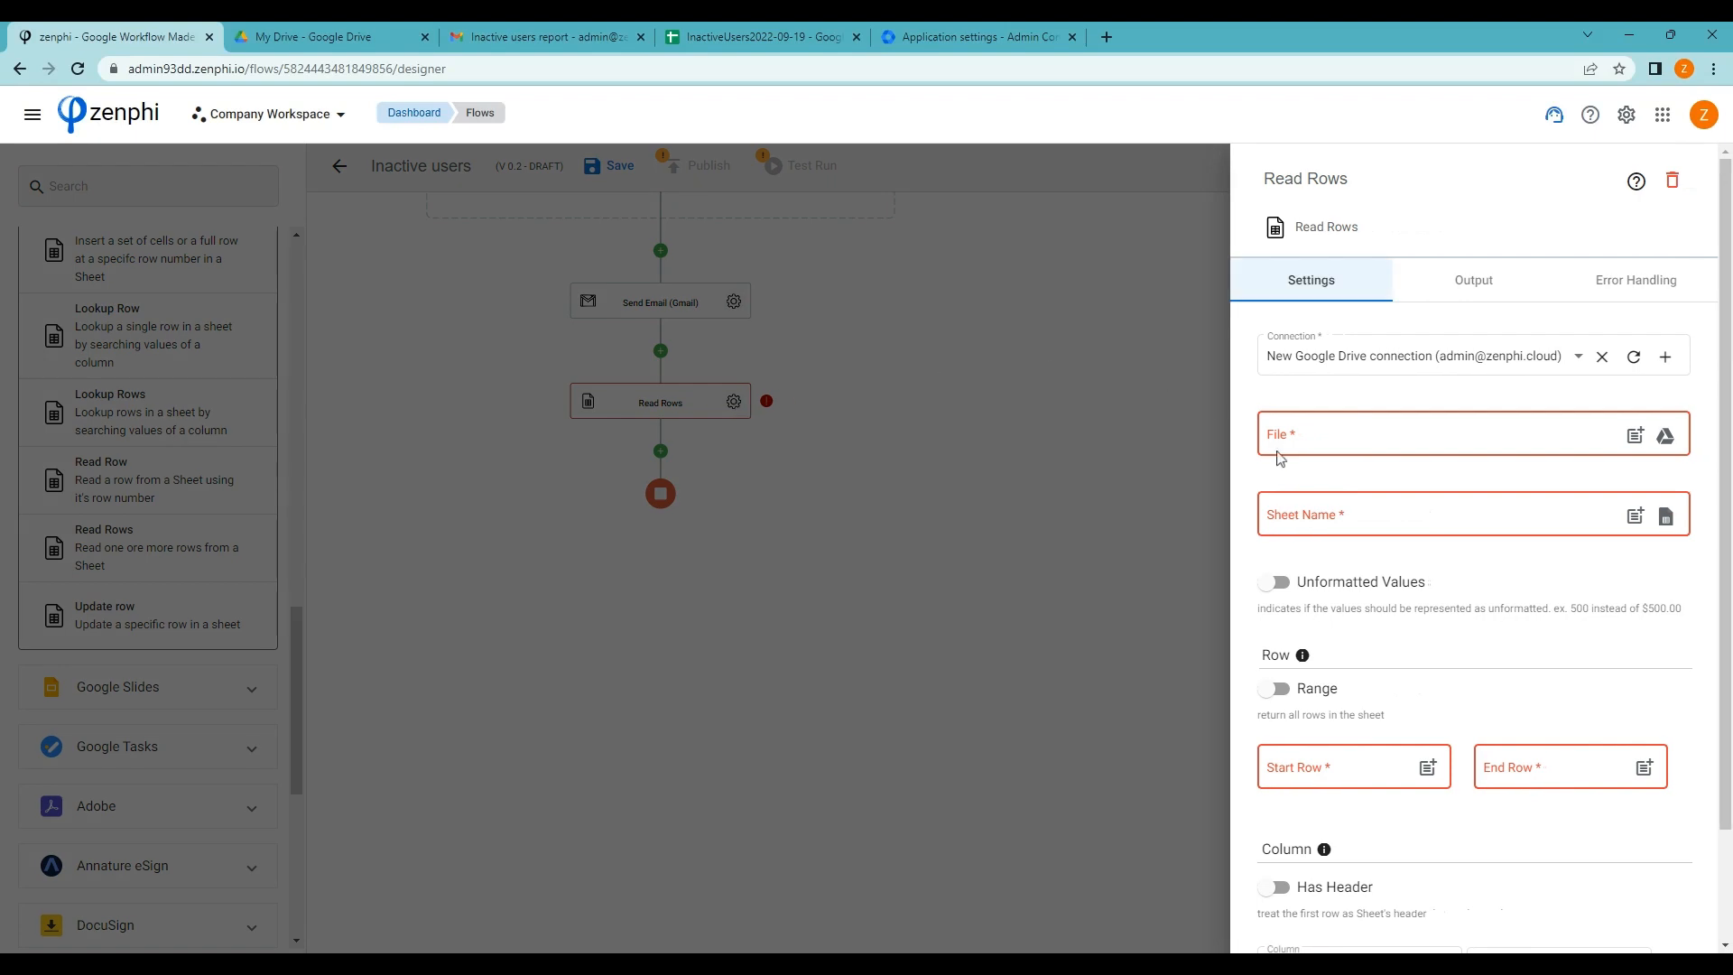
pyautogui.click(1635, 435)
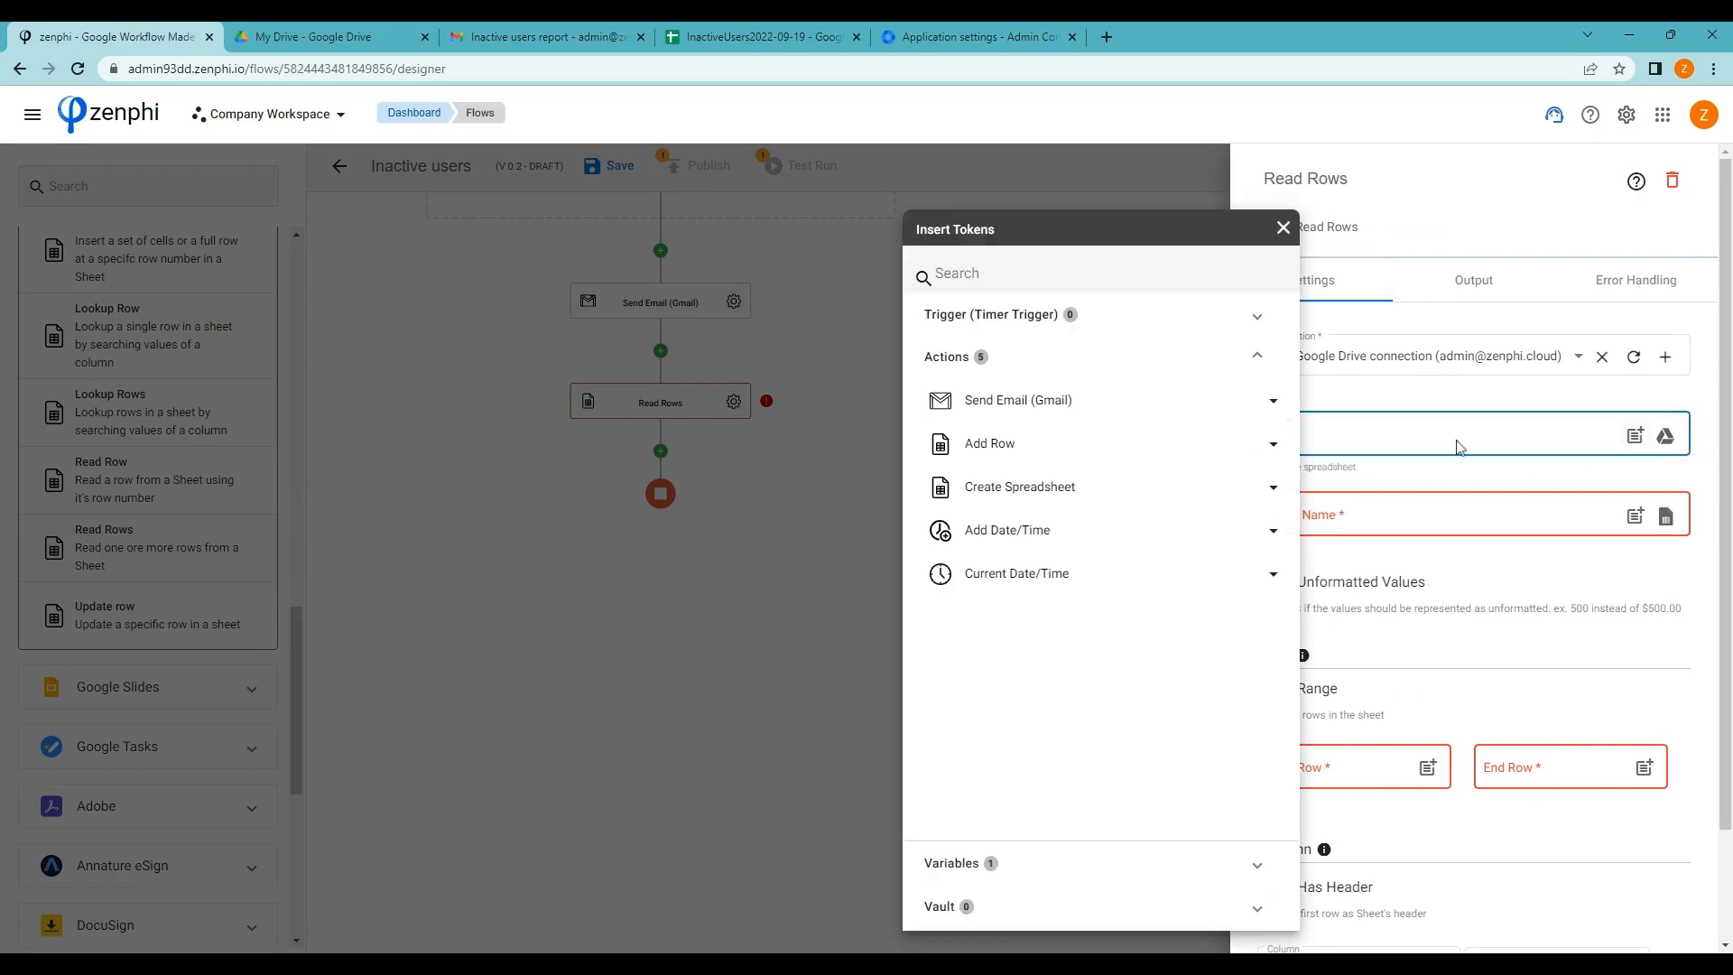
pyautogui.click(1211, 496)
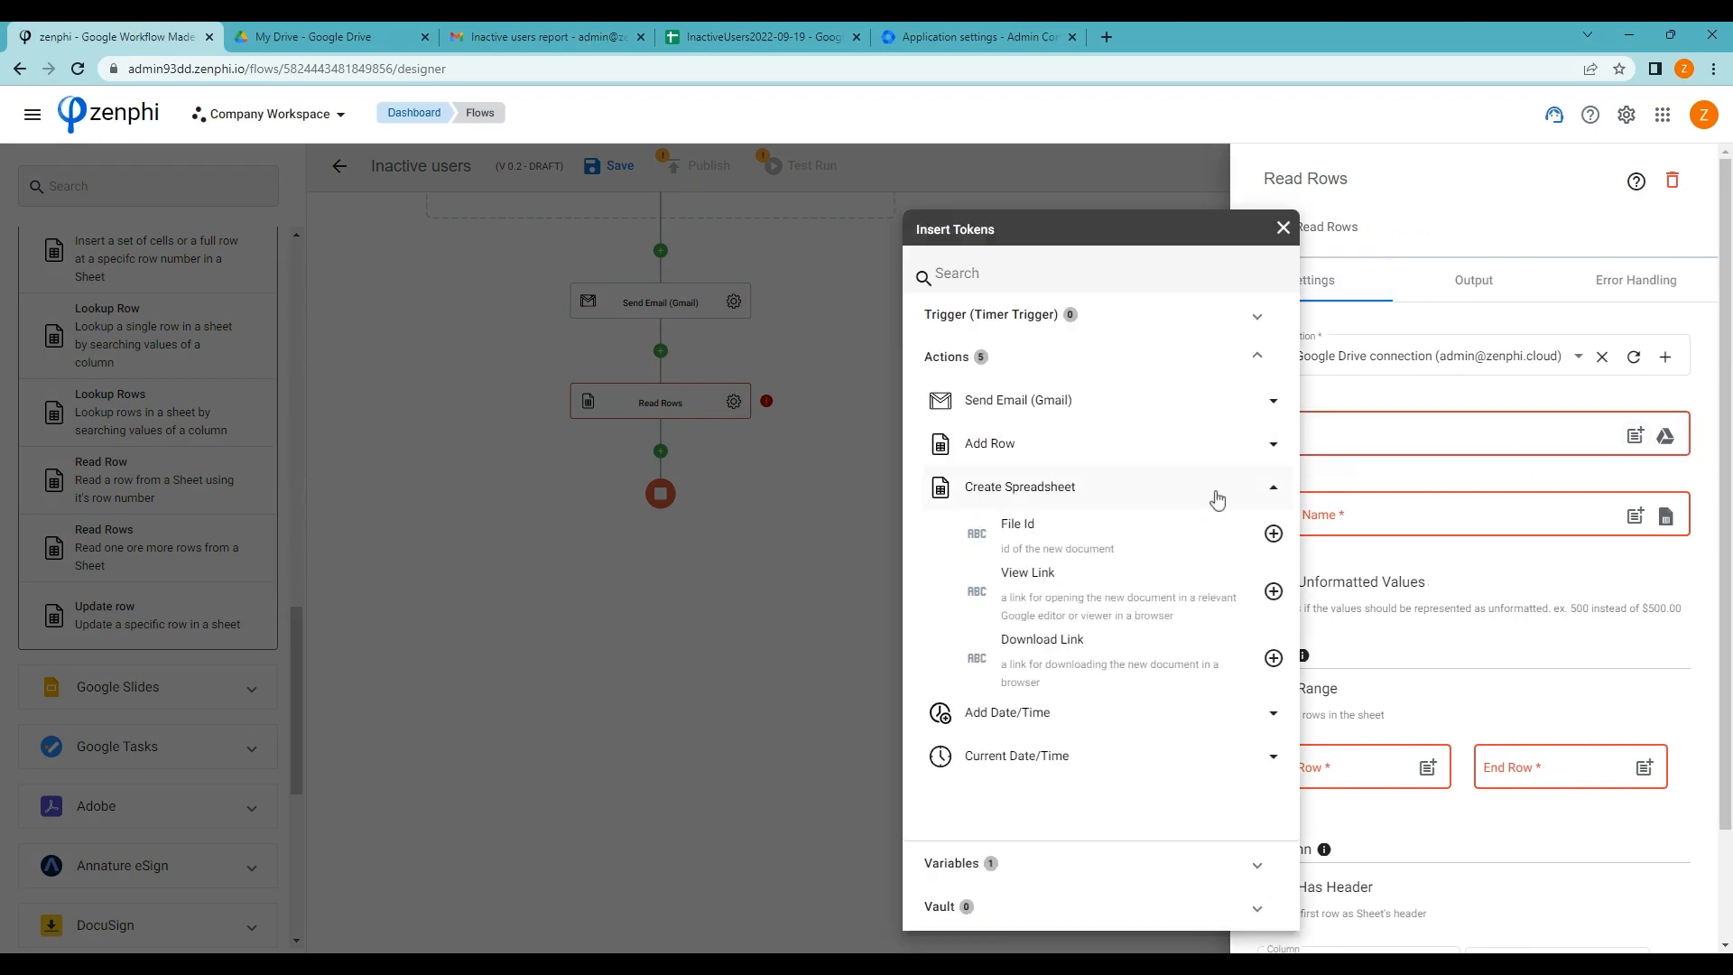
pyautogui.click(1273, 534)
# Use sheet Sheet1, read All Rows, and start naming column A User email
pyautogui.click(1437, 517)
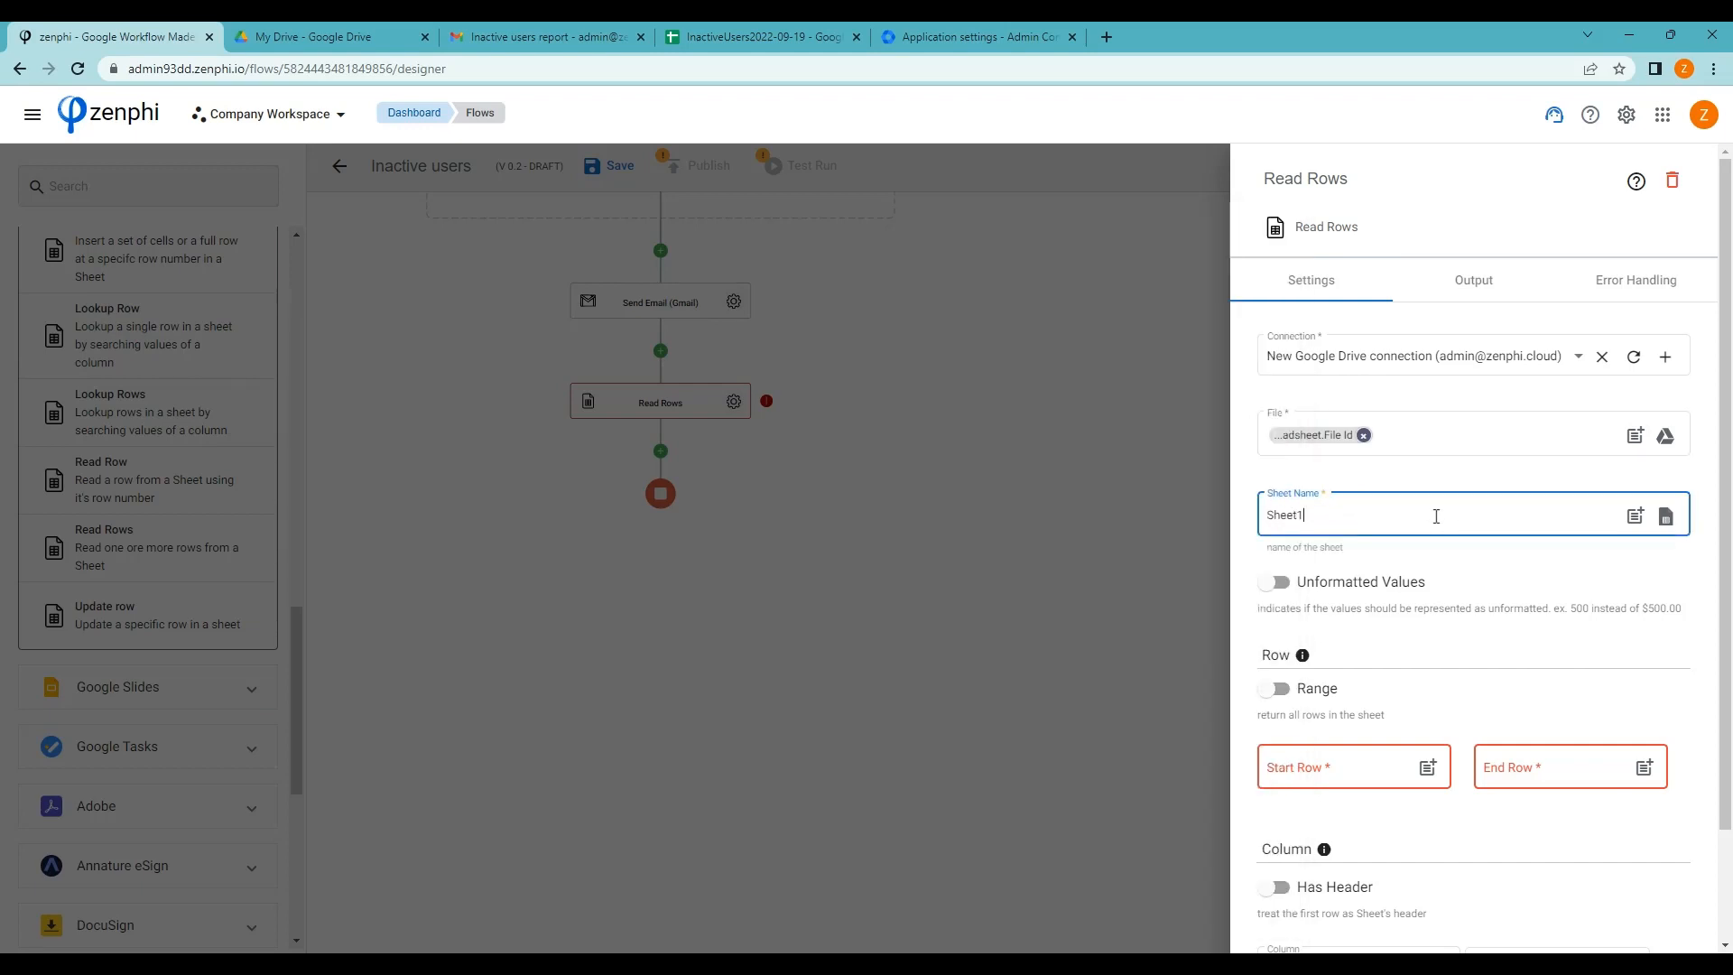
pyautogui.scroll(-2, 1489, 631)
pyautogui.click(1277, 569)
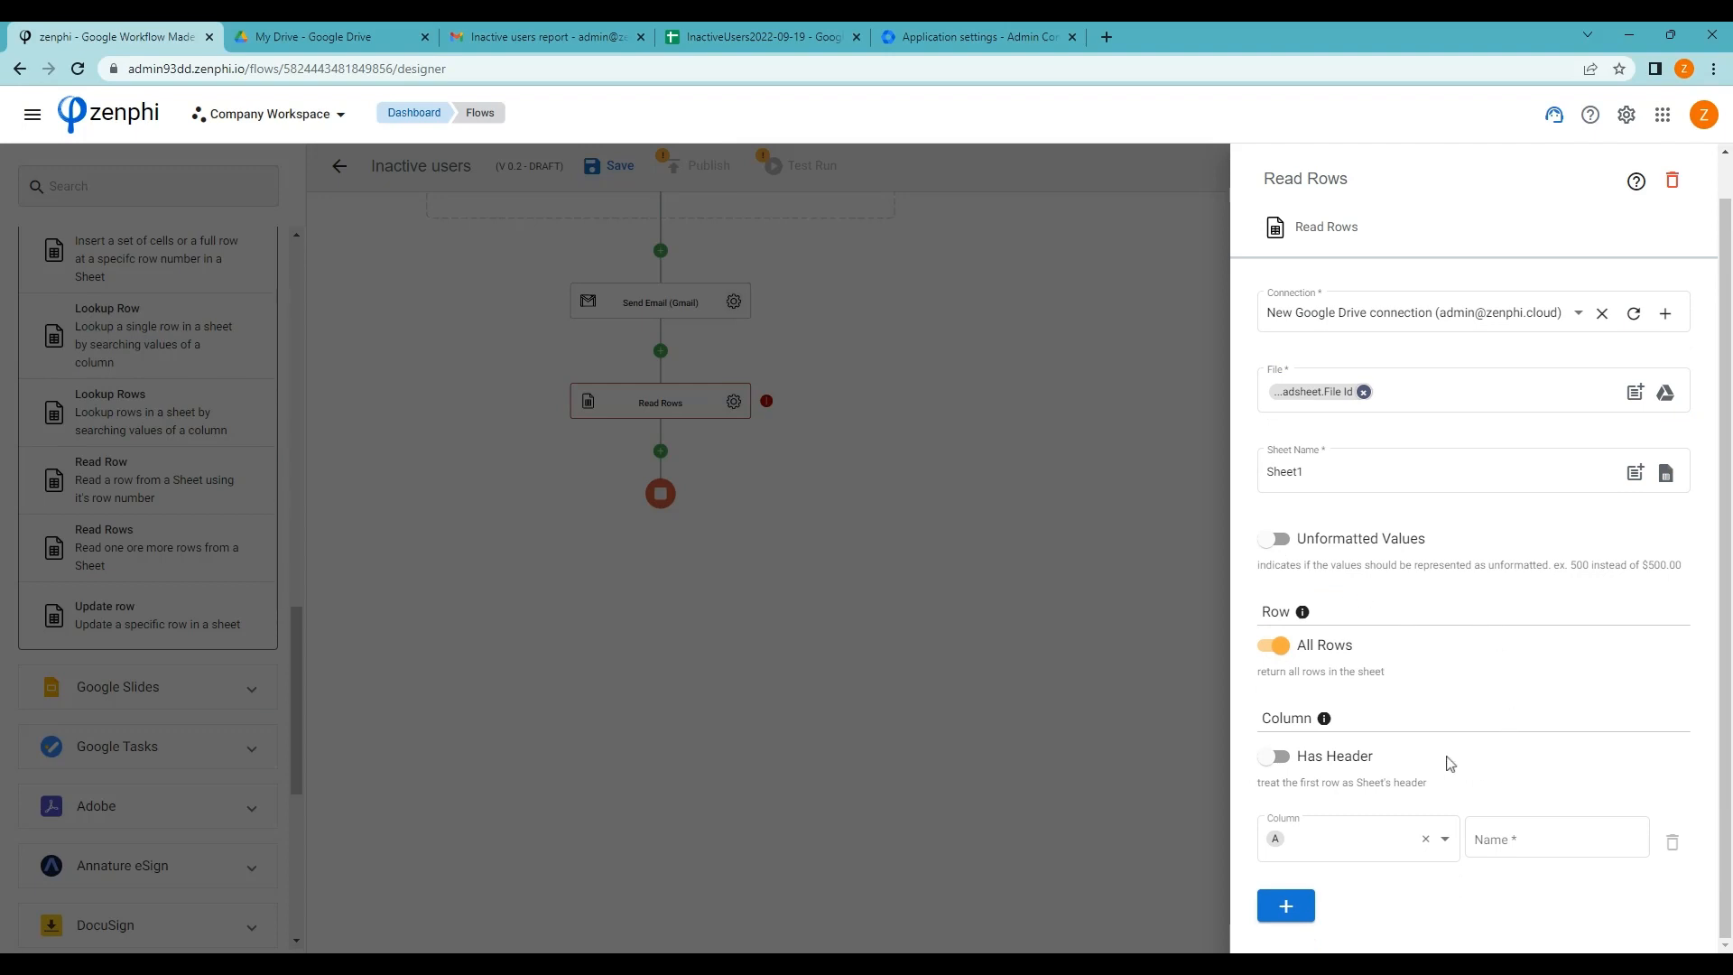
pyautogui.click(1501, 838)
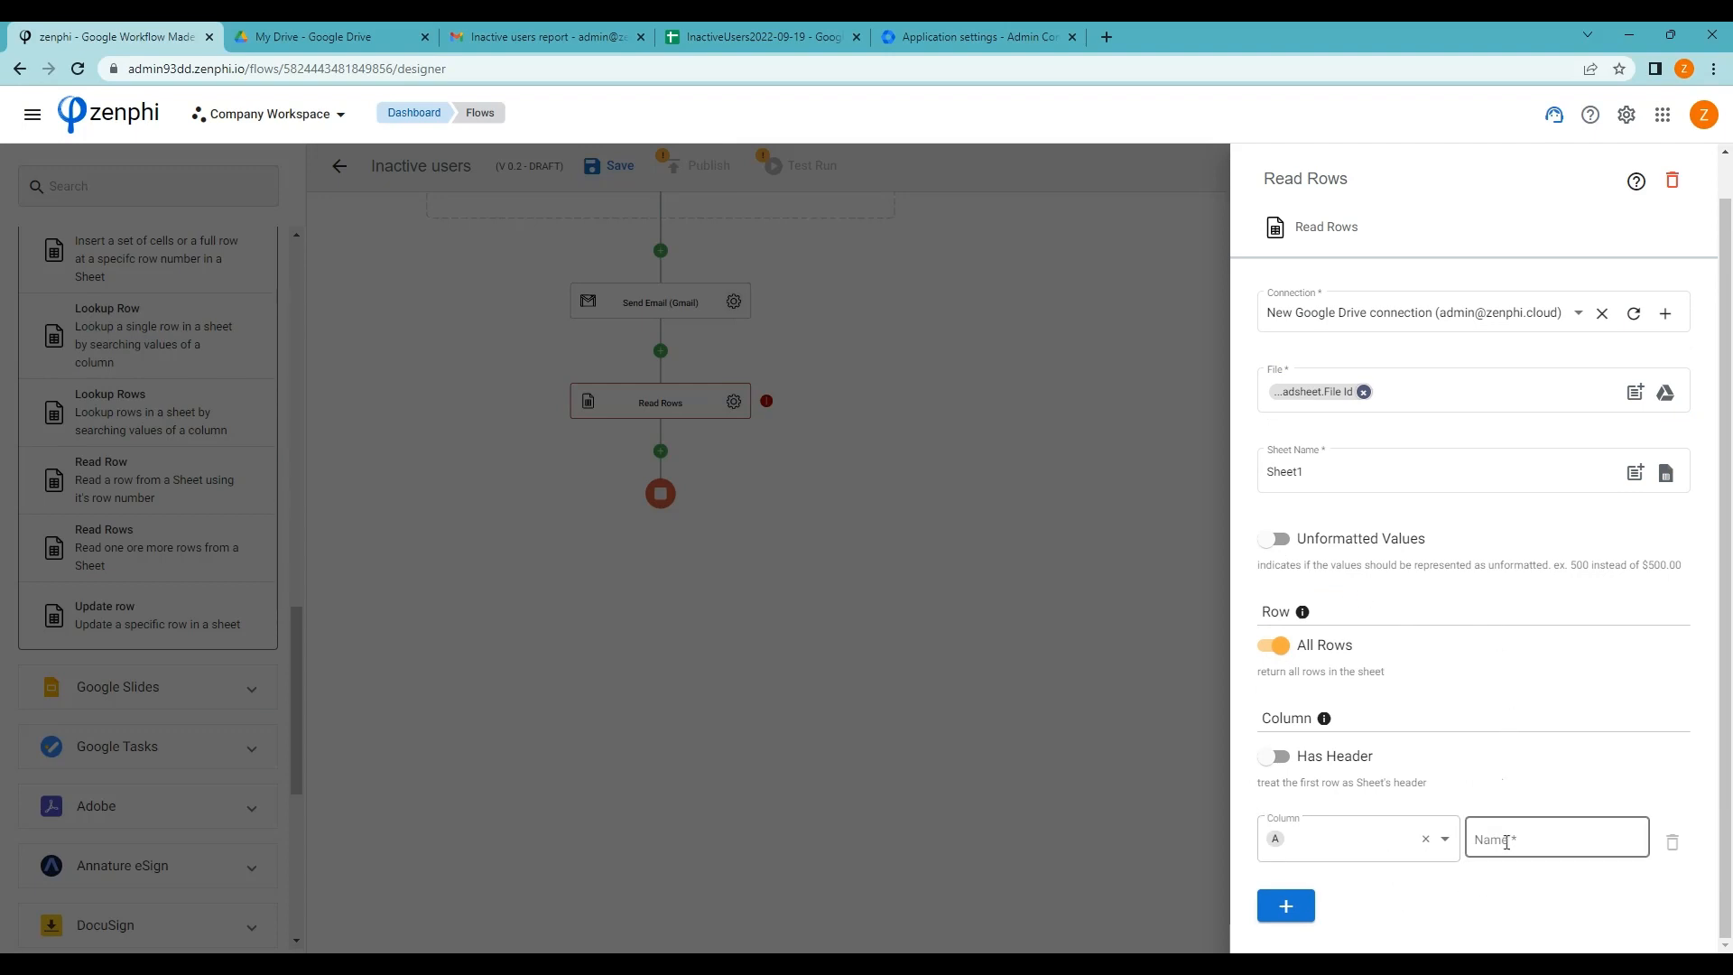
pyautogui.click(1533, 838)
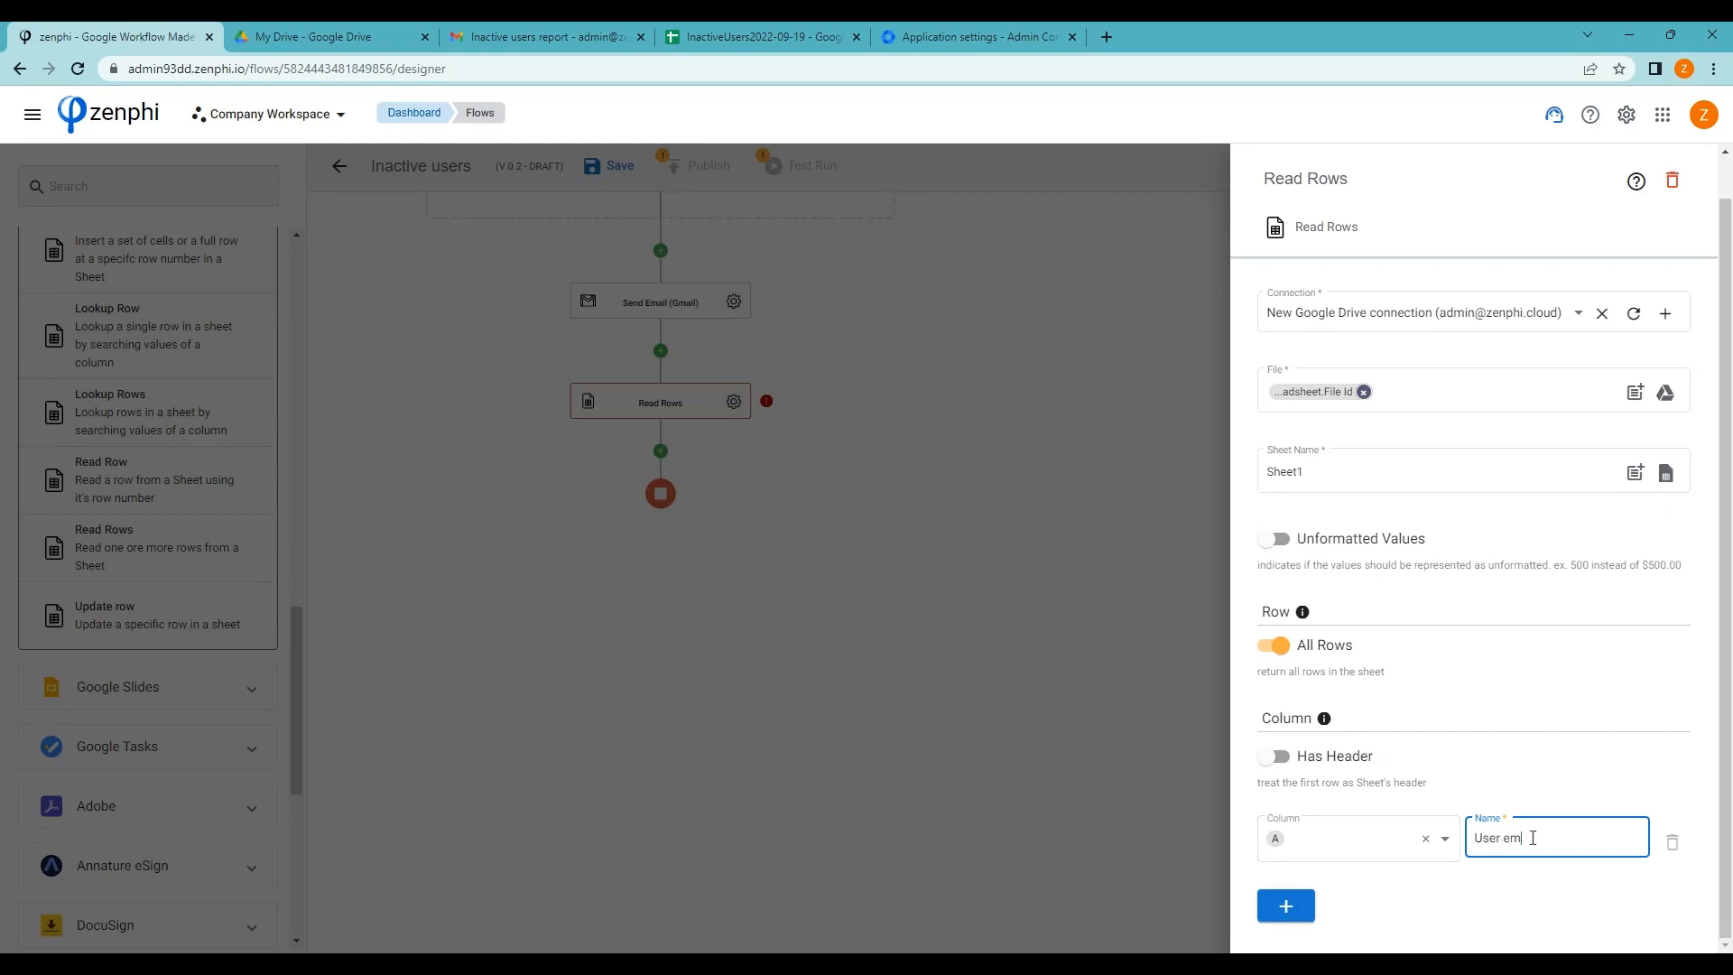
# Map column B as Last login and column C as Is suspended
pyautogui.click(1297, 907)
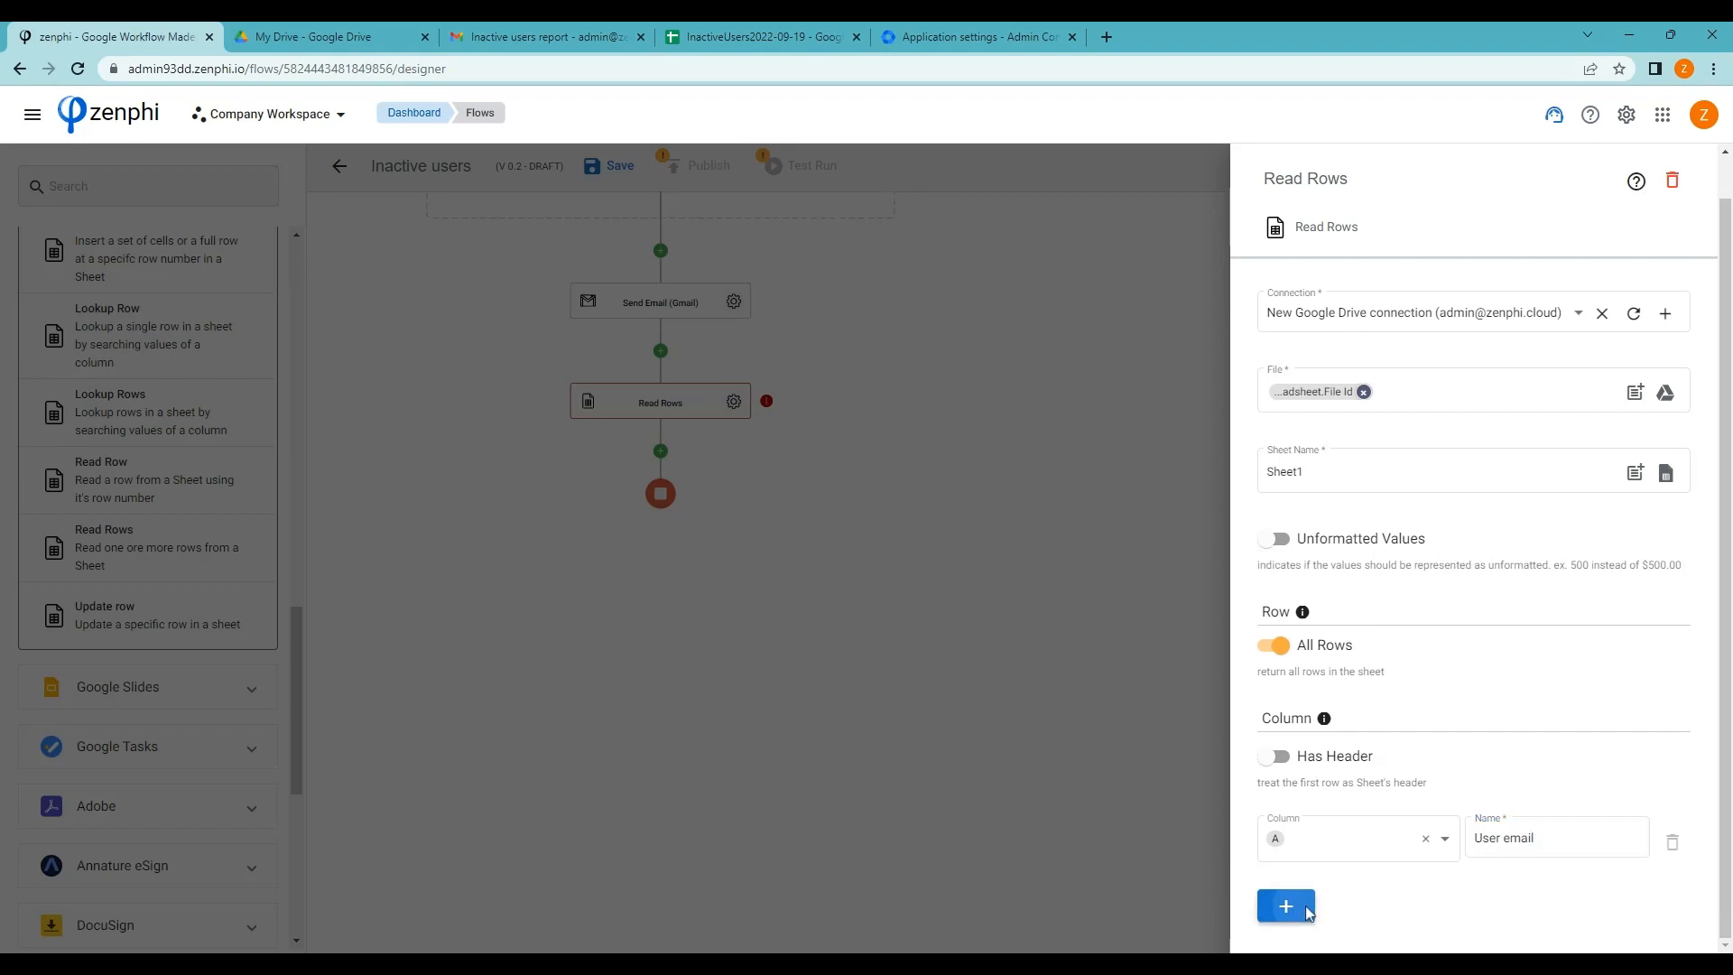
pyautogui.click(1422, 849)
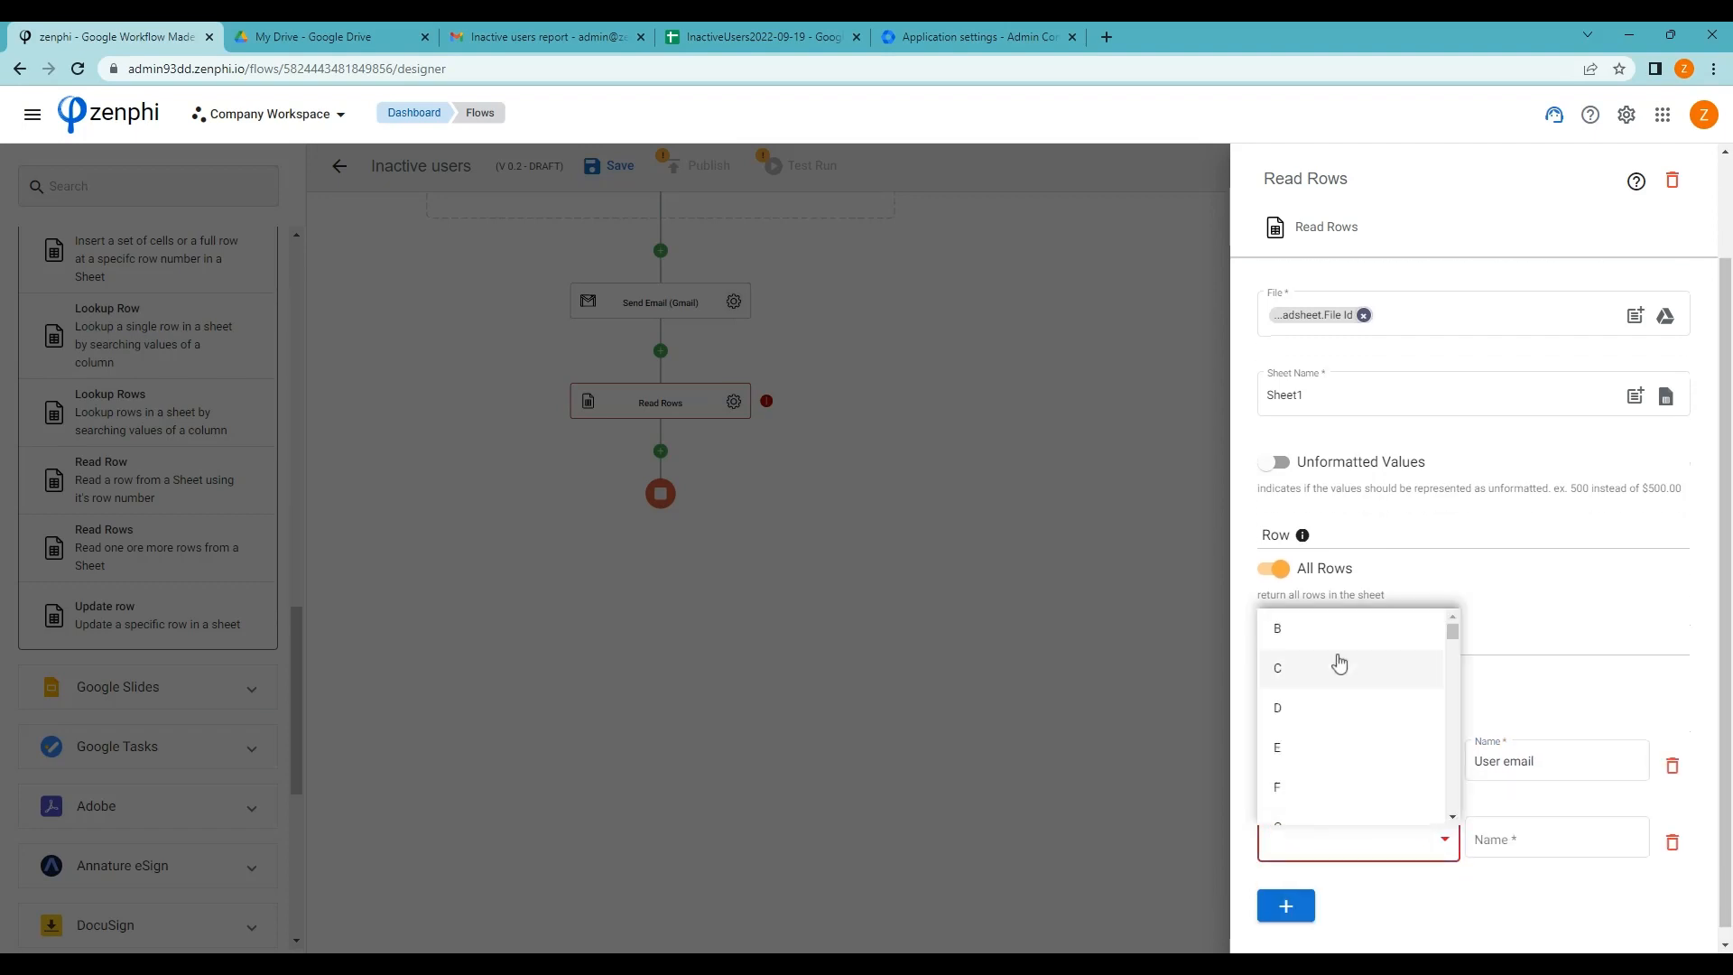
pyautogui.click(1304, 624)
pyautogui.click(1516, 840)
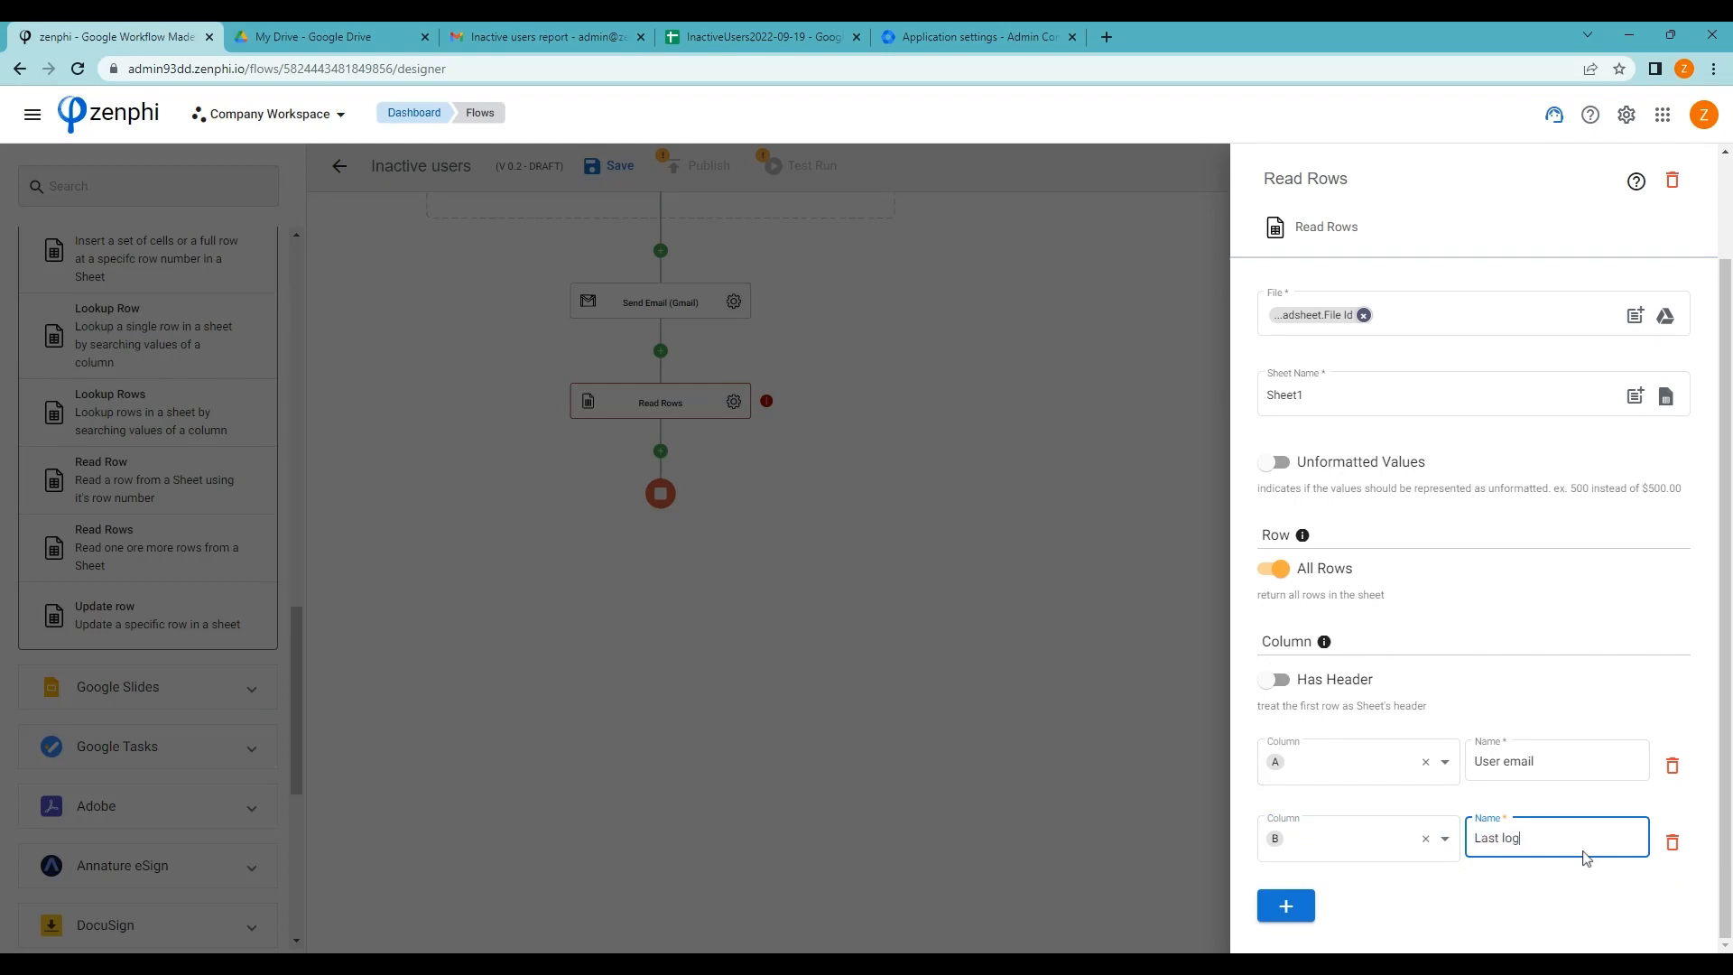
pyautogui.click(1286, 905)
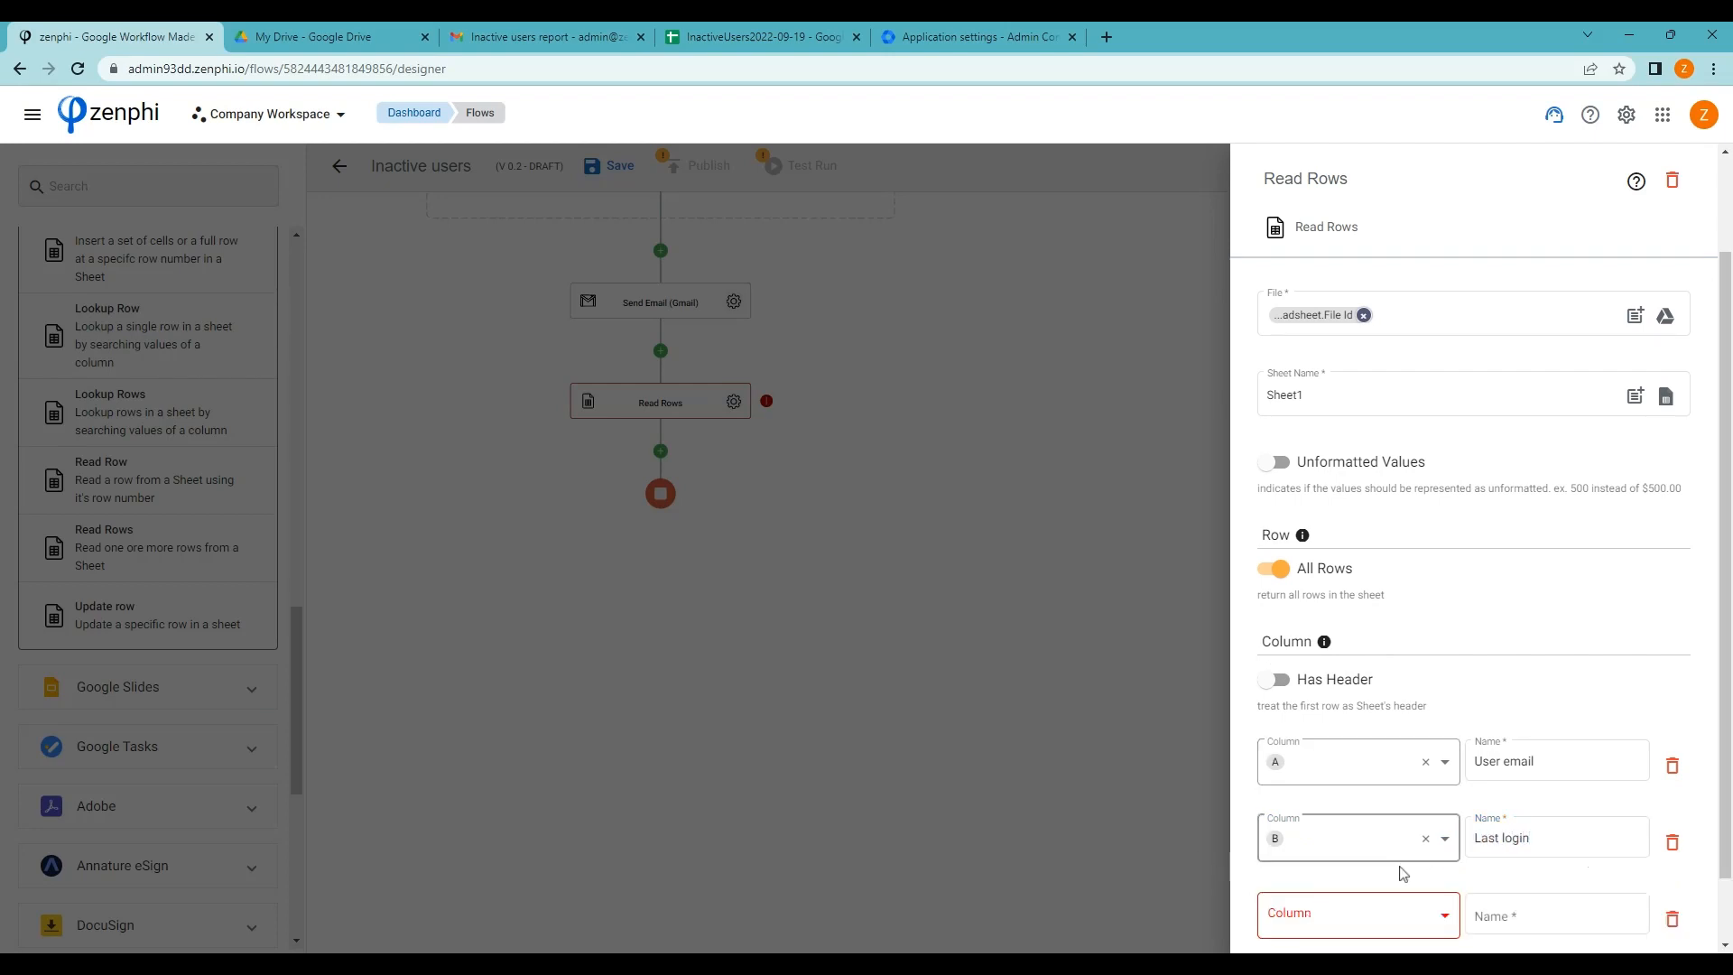
pyautogui.click(1366, 917)
pyautogui.scroll(5, 1350, 768)
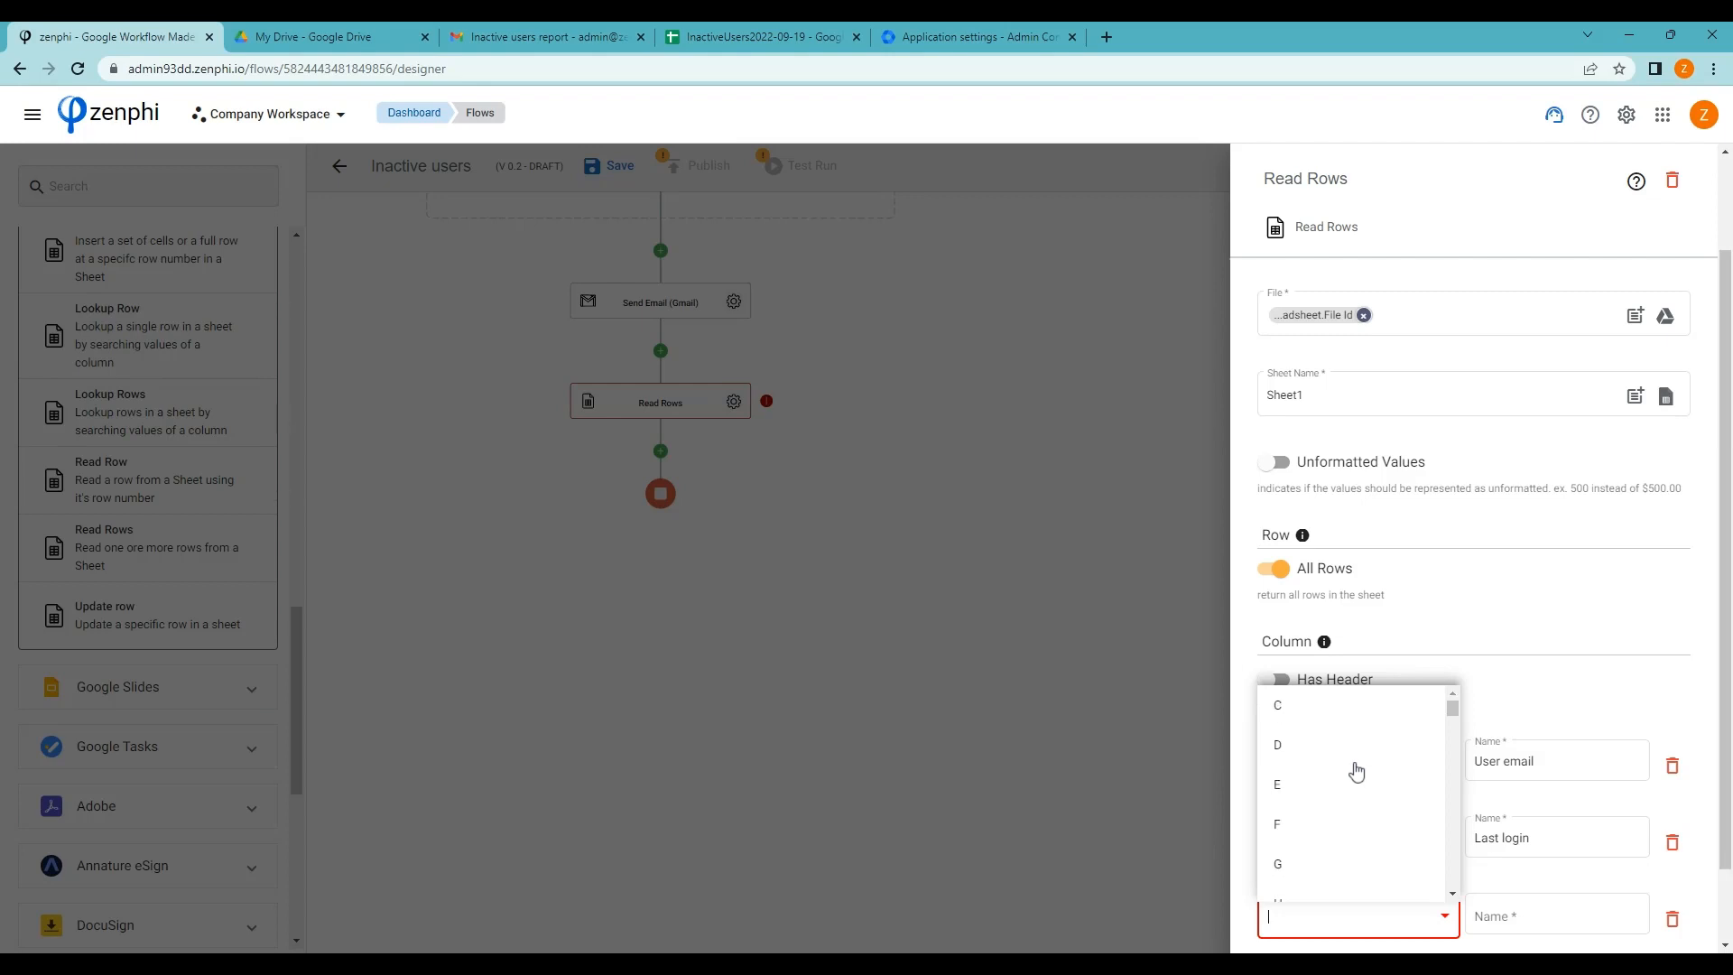
pyautogui.click(1297, 731)
pyautogui.doubleClick(1552, 915)
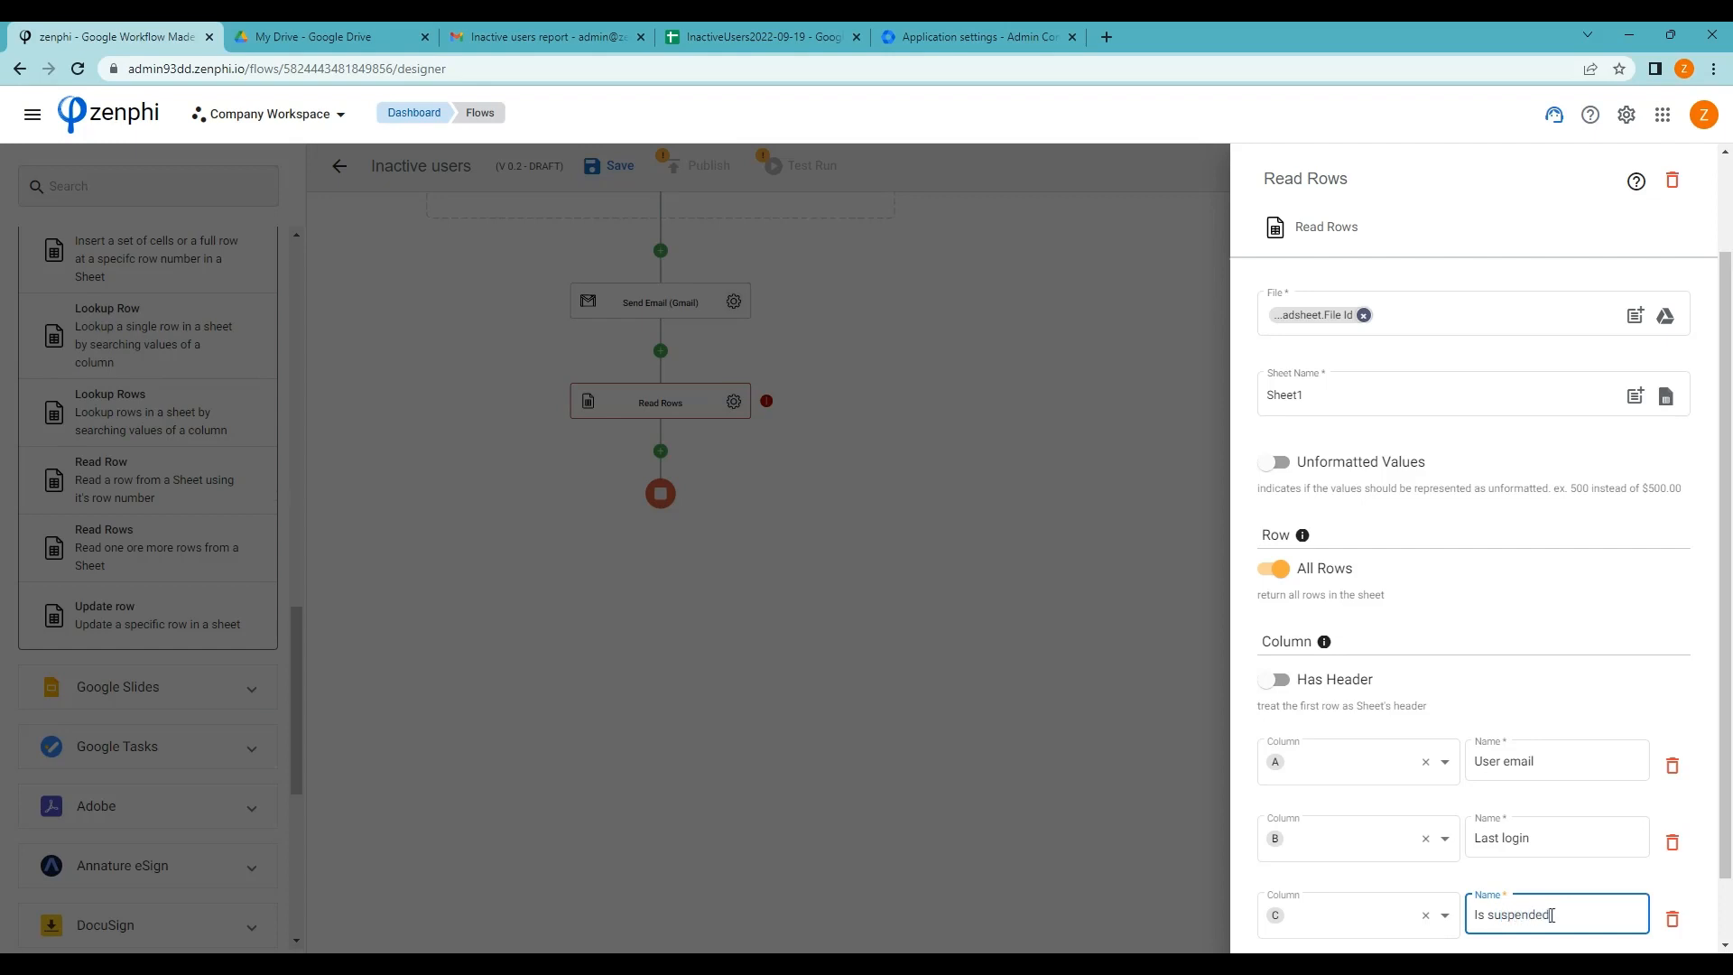
# Map column D as Is Archived and column E as Managers email
pyautogui.scroll(-1, 1552, 916)
pyautogui.click(1291, 905)
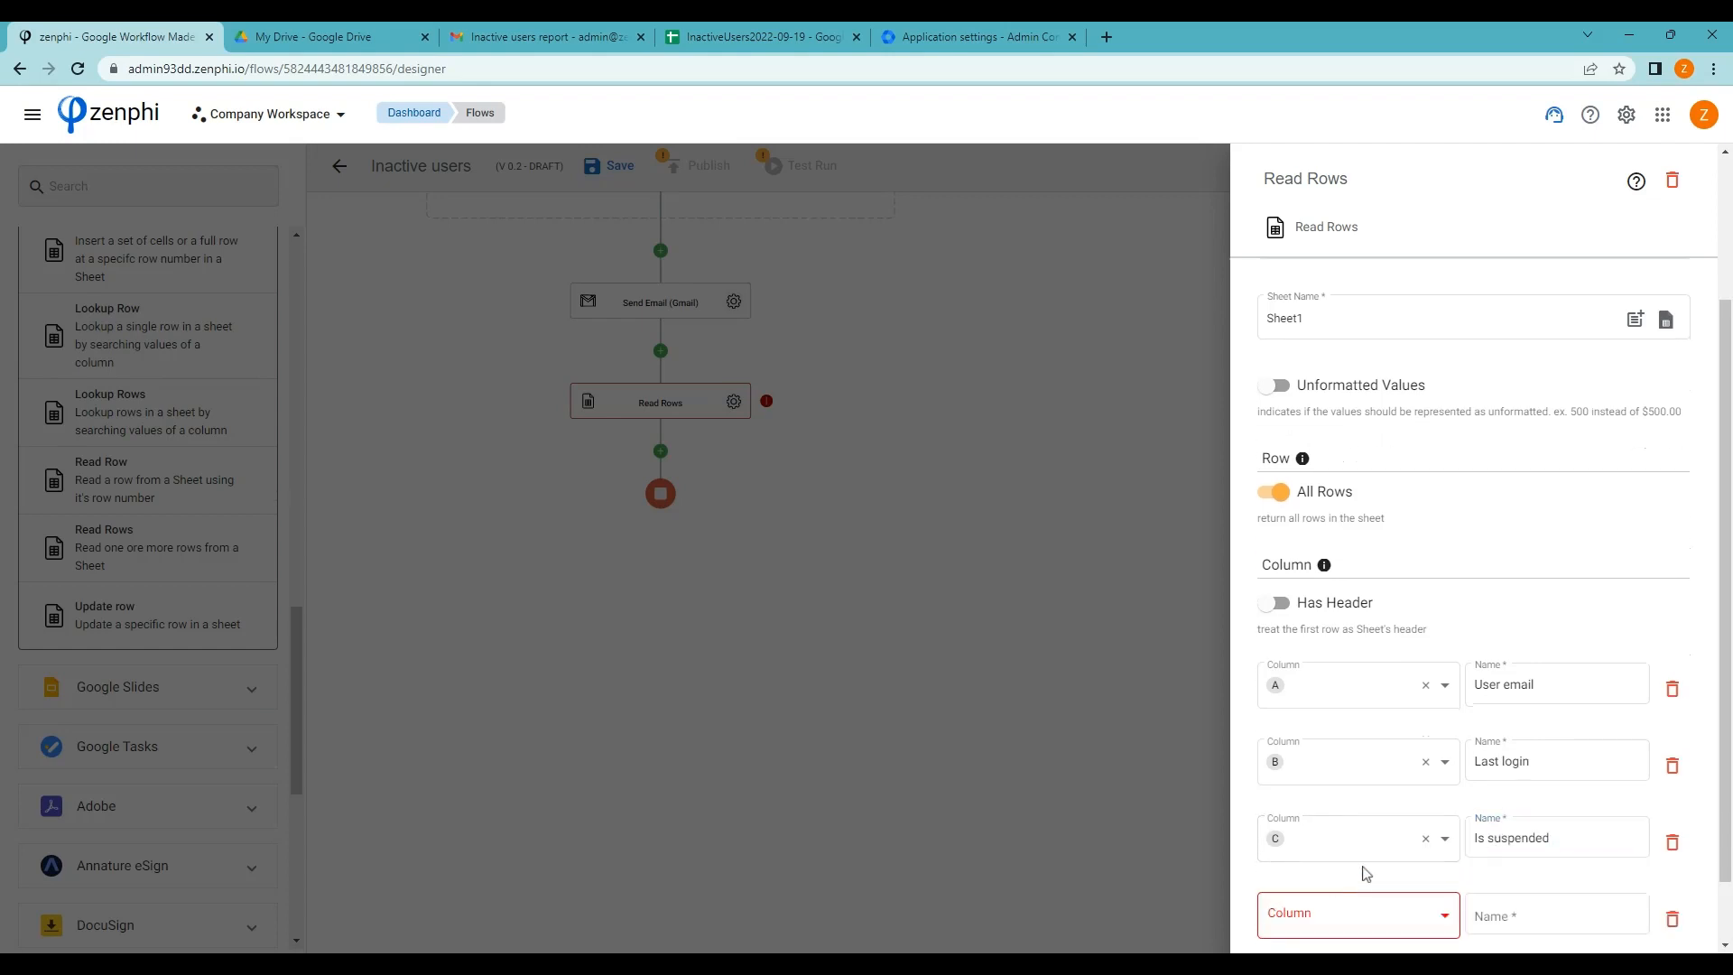
pyautogui.scroll(-1, 1354, 875)
pyautogui.click(1433, 839)
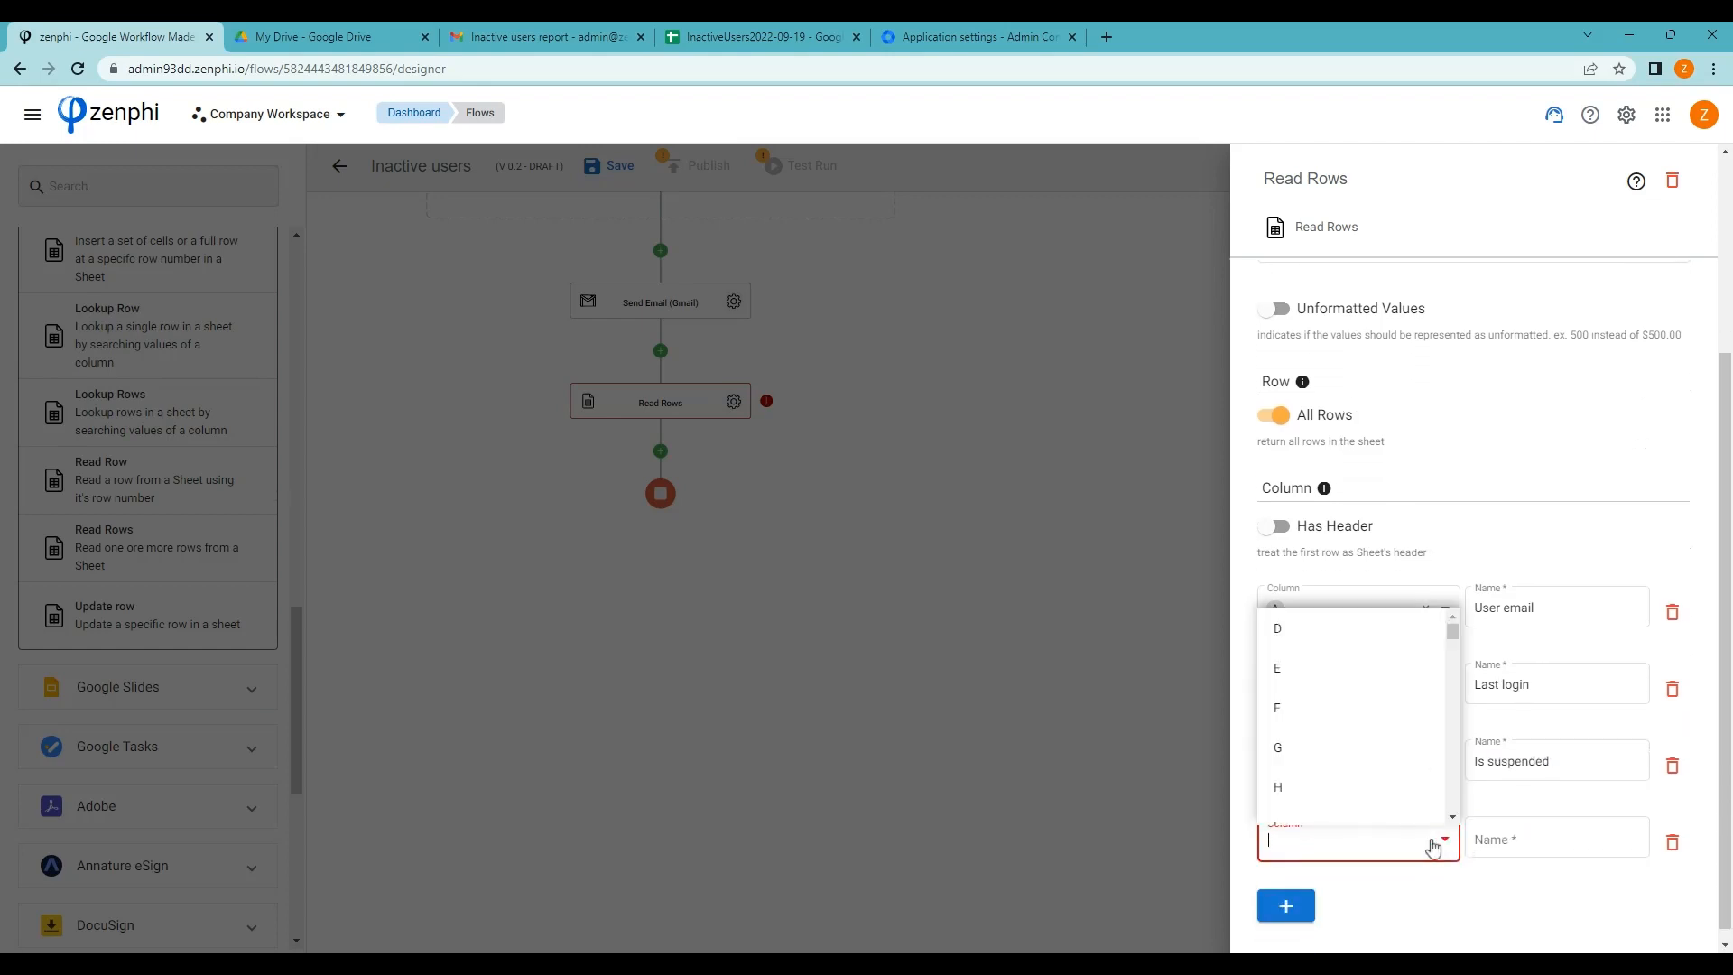
pyautogui.click(1302, 650)
pyautogui.click(1532, 853)
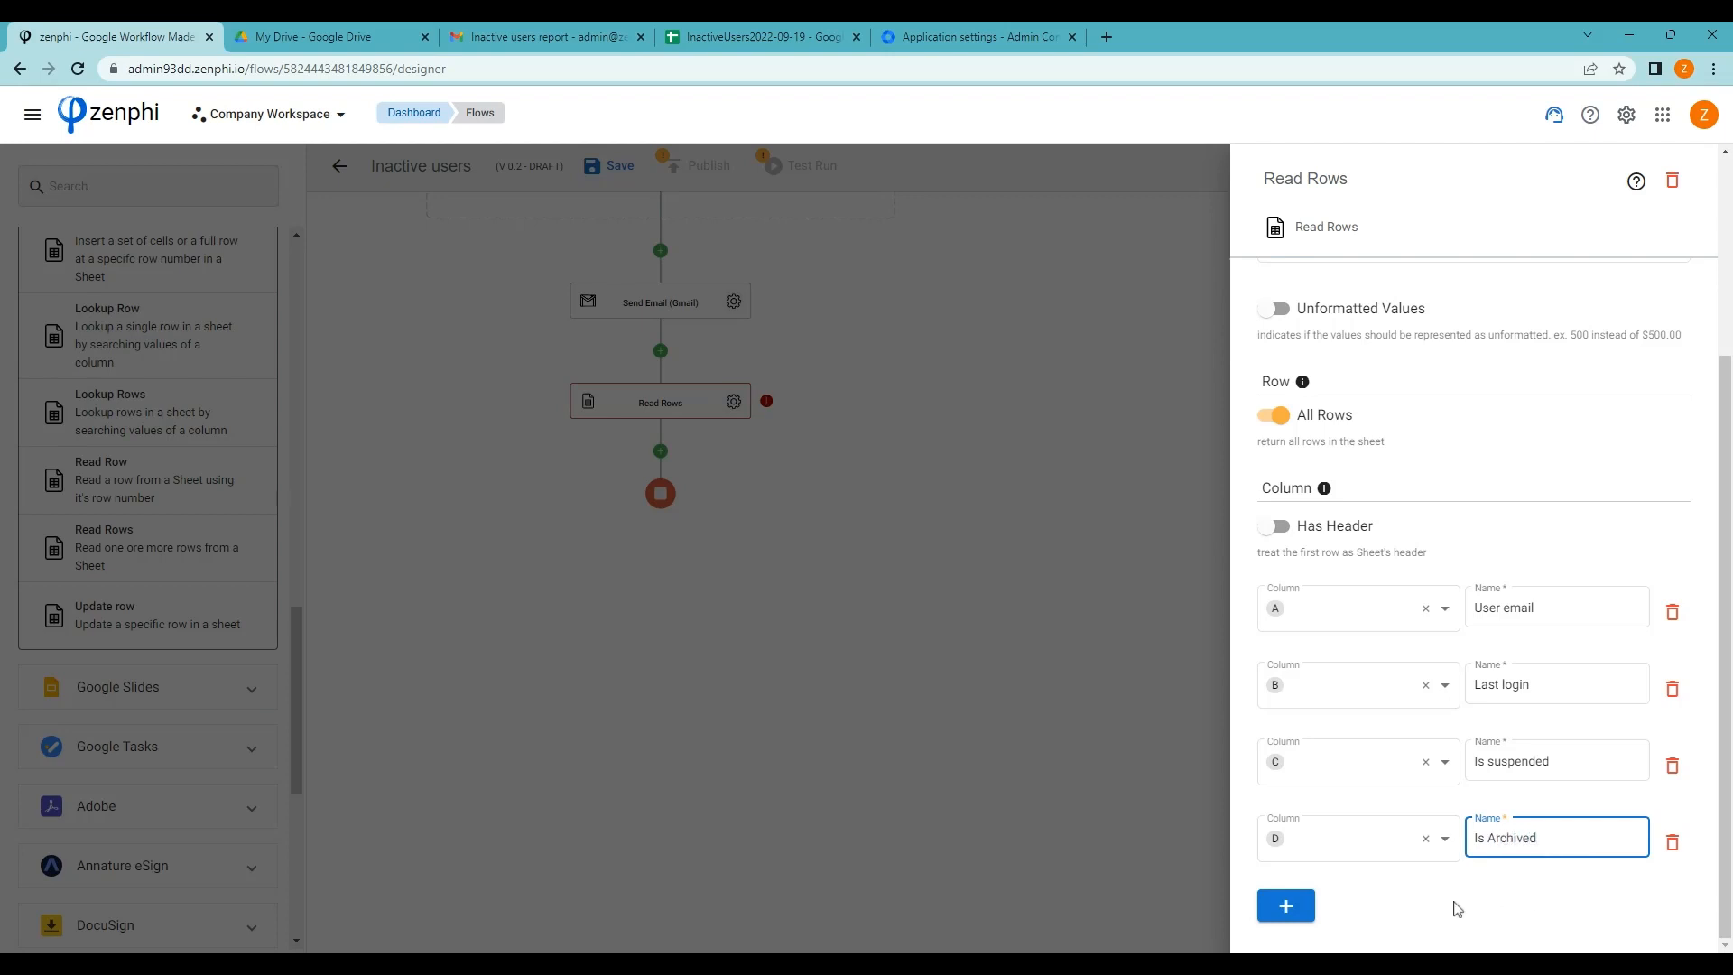
pyautogui.click(1287, 905)
pyautogui.click(1443, 839)
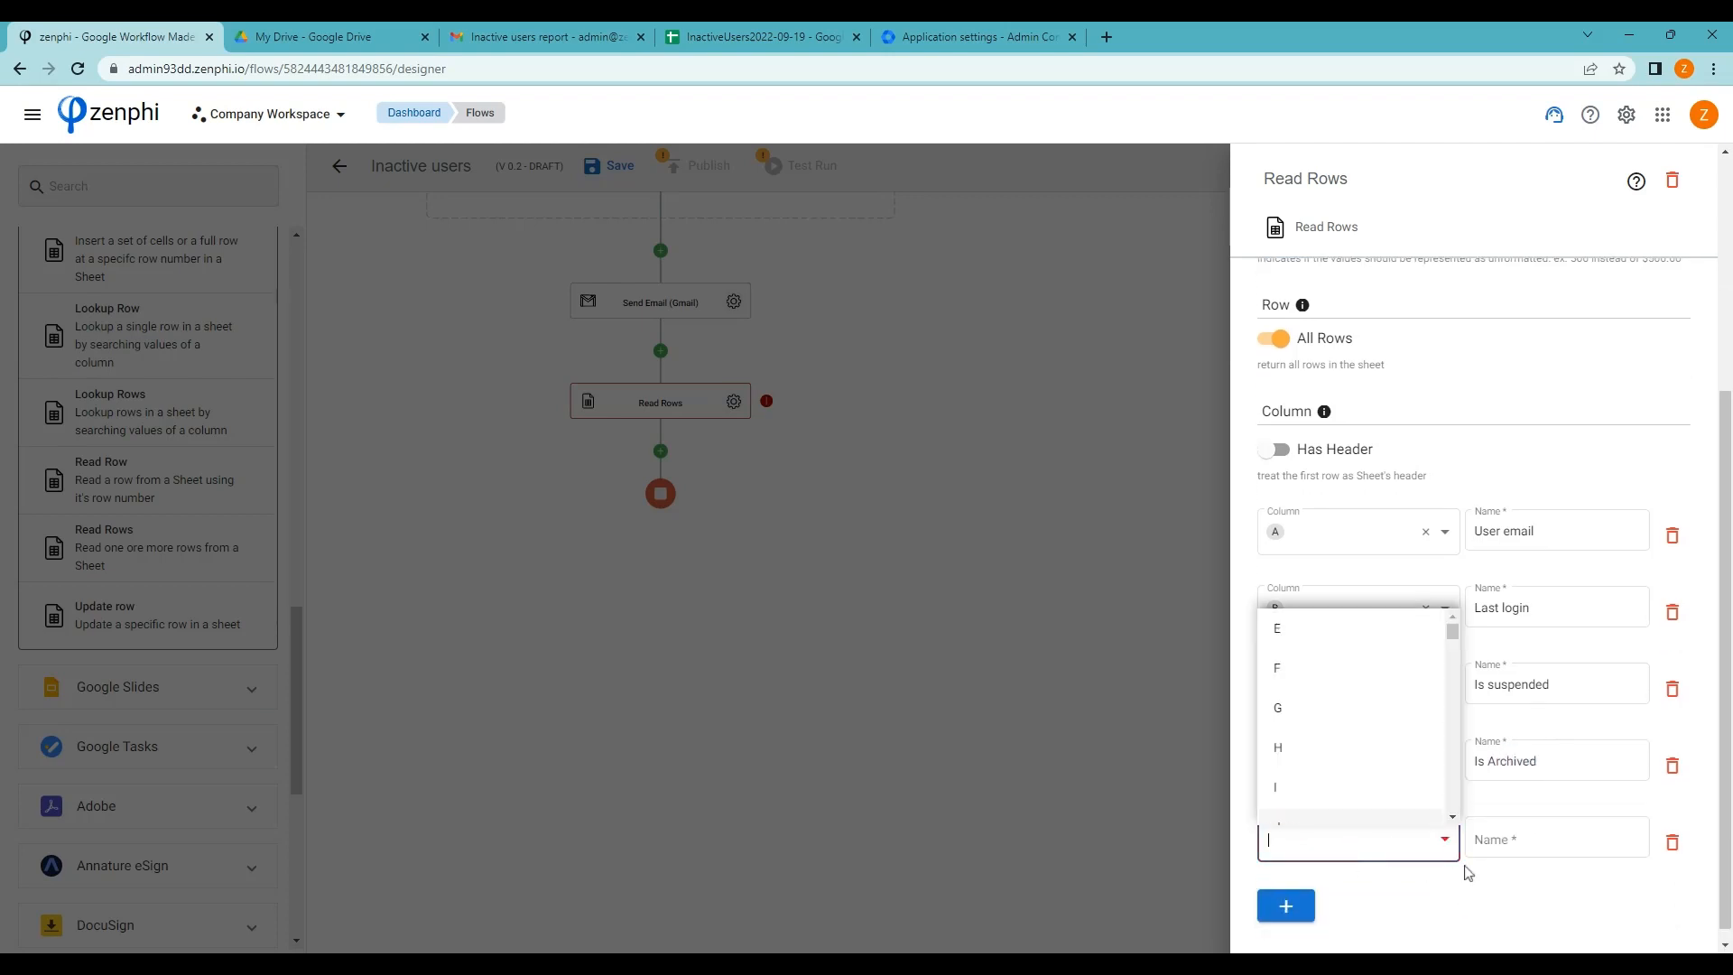
pyautogui.click(1309, 627)
pyautogui.doubleClick(1517, 837)
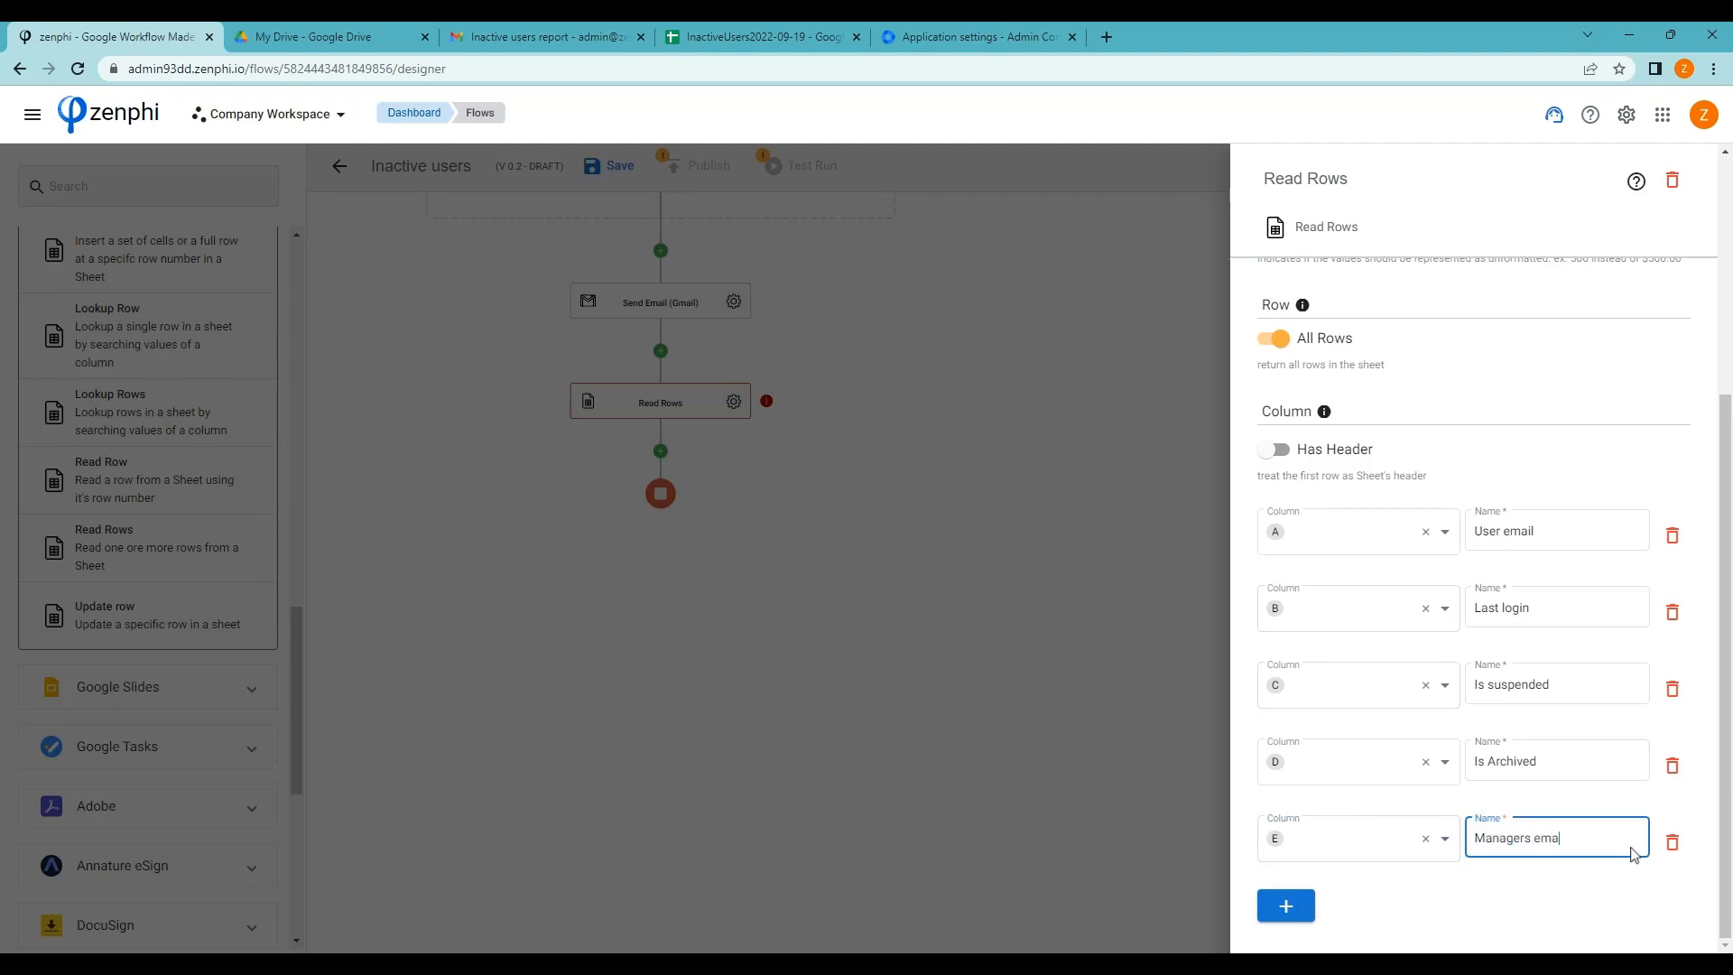
pyautogui.click(1385, 935)
pyautogui.scroll(1, 1489, 835)
pyautogui.scroll(4, 1488, 835)
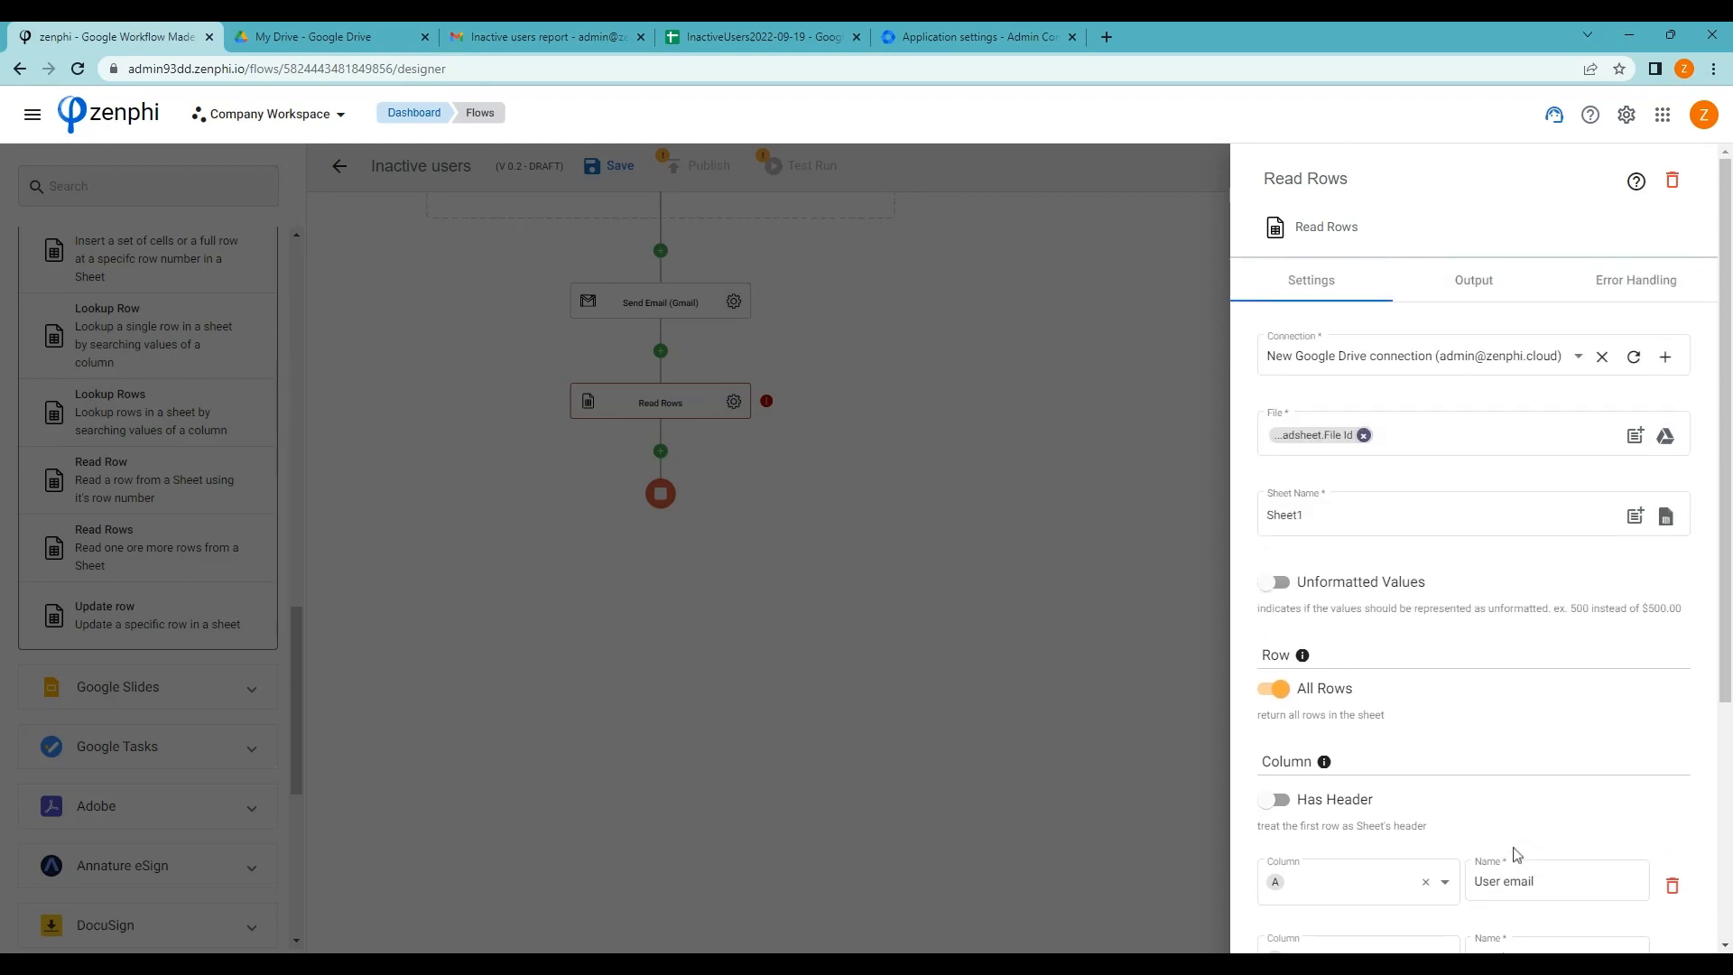
# Check the Rows output lists the five named columns, then close the Read Rows settings
pyautogui.click(1471, 278)
pyautogui.click(1477, 400)
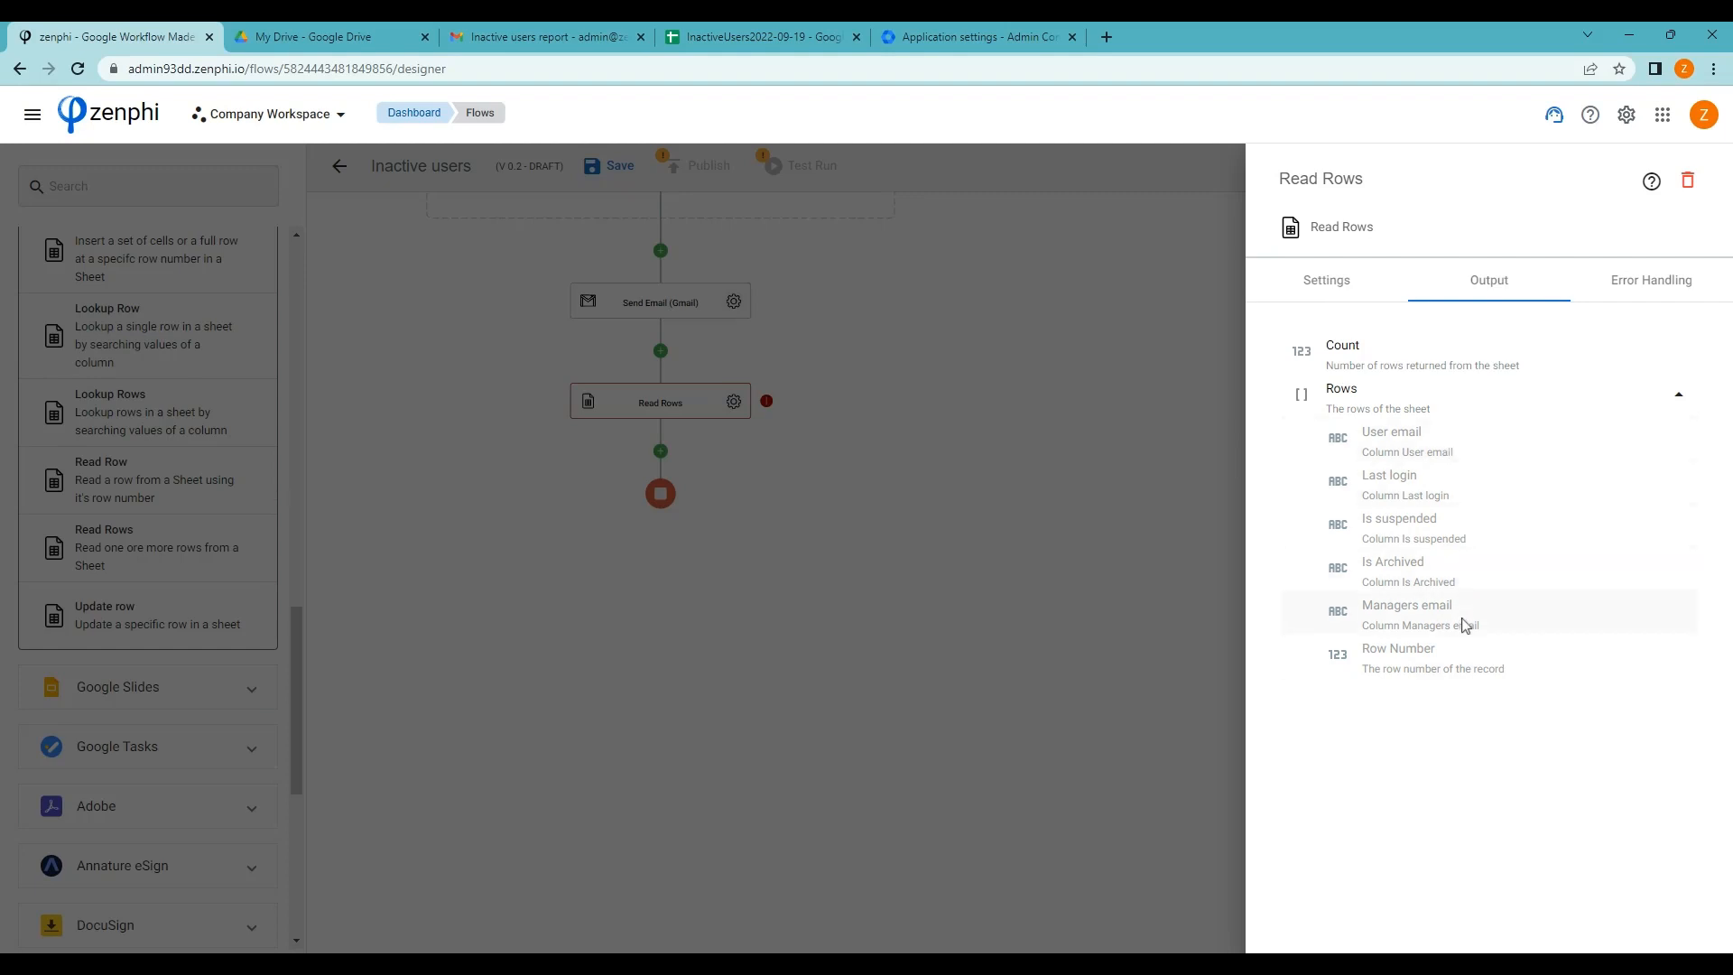
pyautogui.click(789, 642)
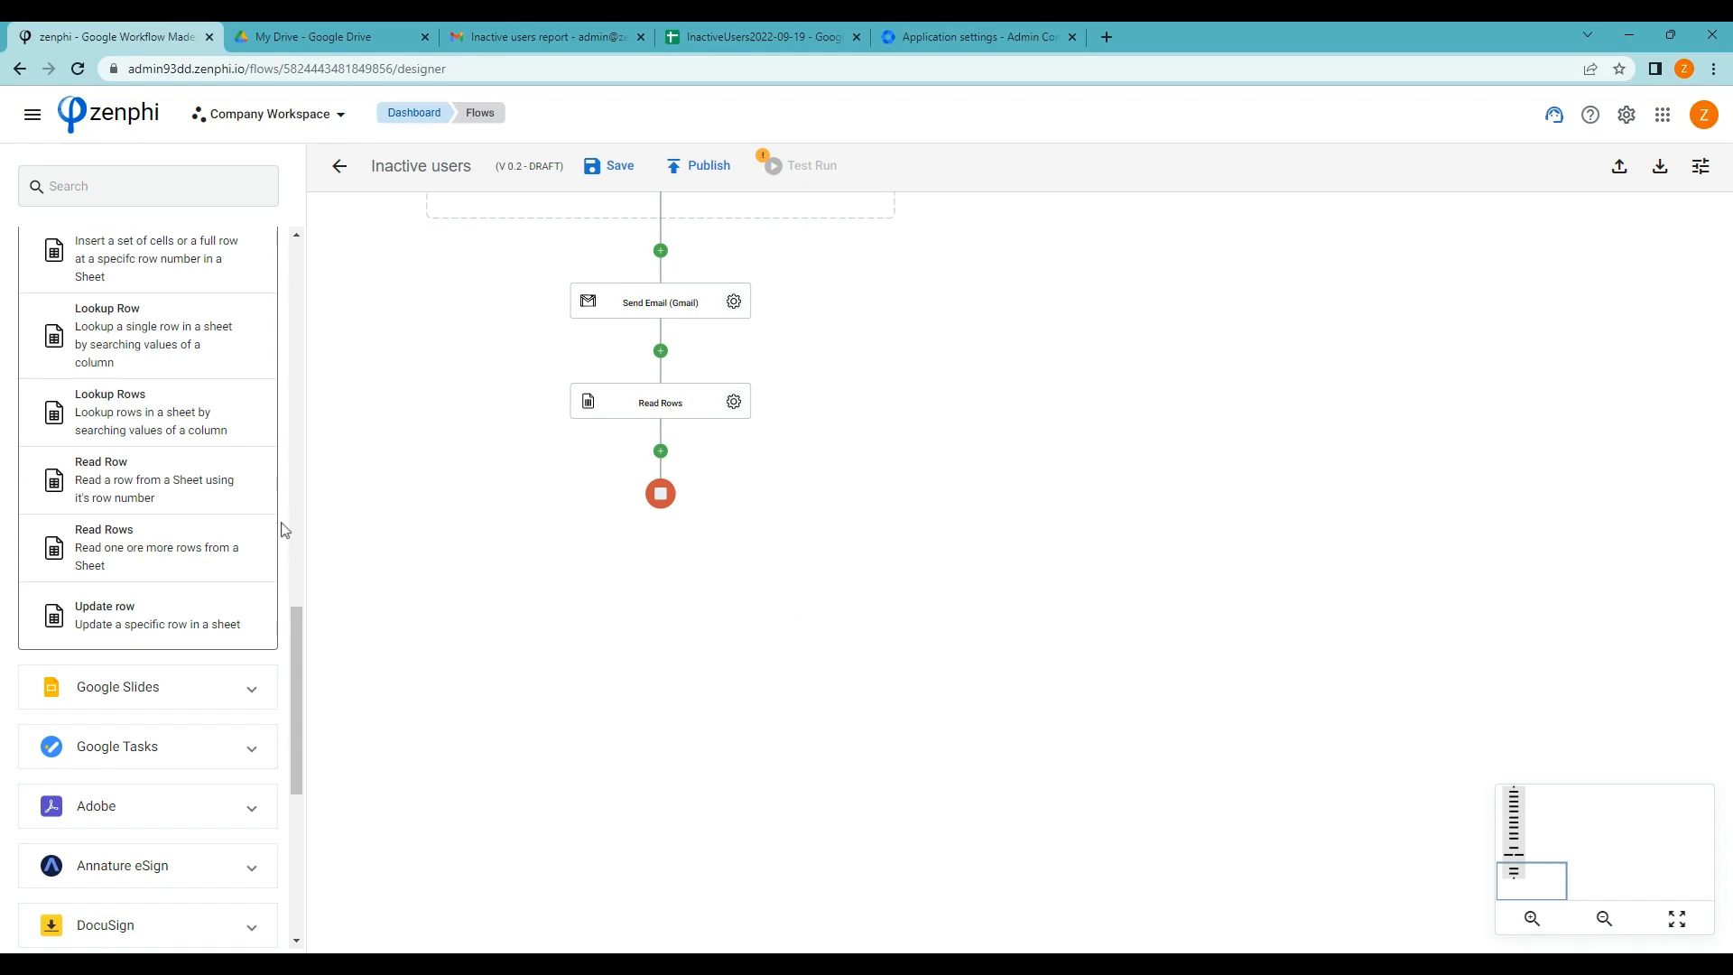
pyautogui.scroll(10, 283, 533)
pyautogui.scroll(6, 282, 520)
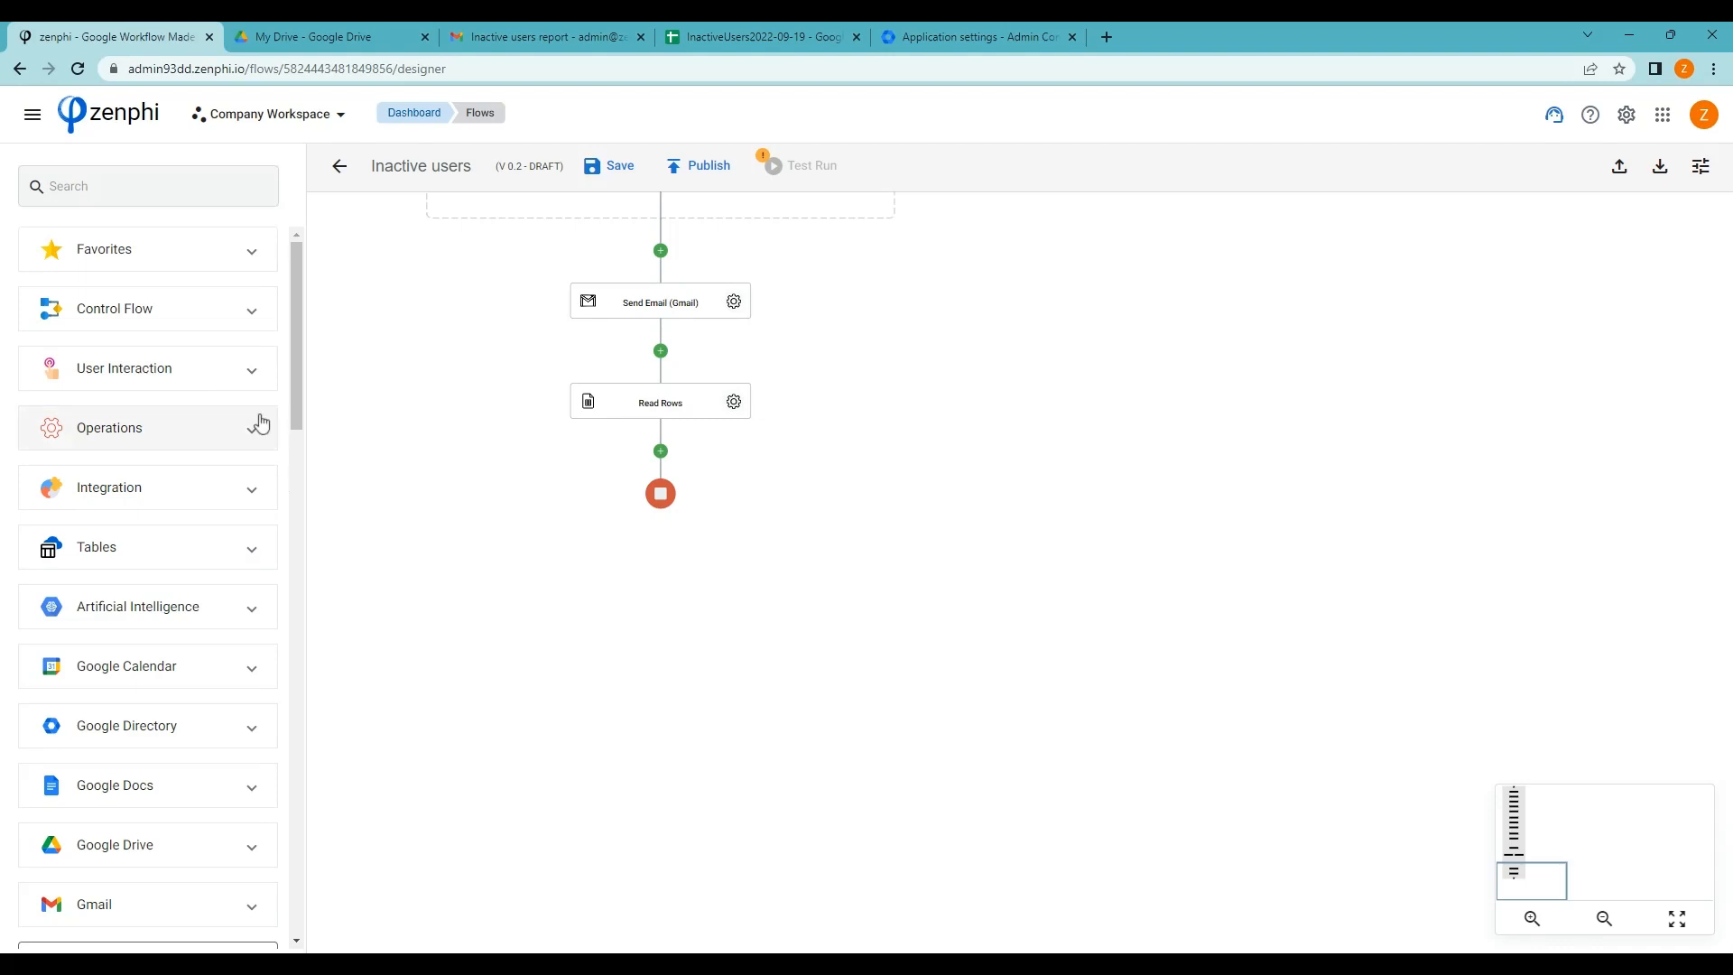
# Place a Control Flow Parallel Foreach Loop below the Read Rows step
pyautogui.click(238, 316)
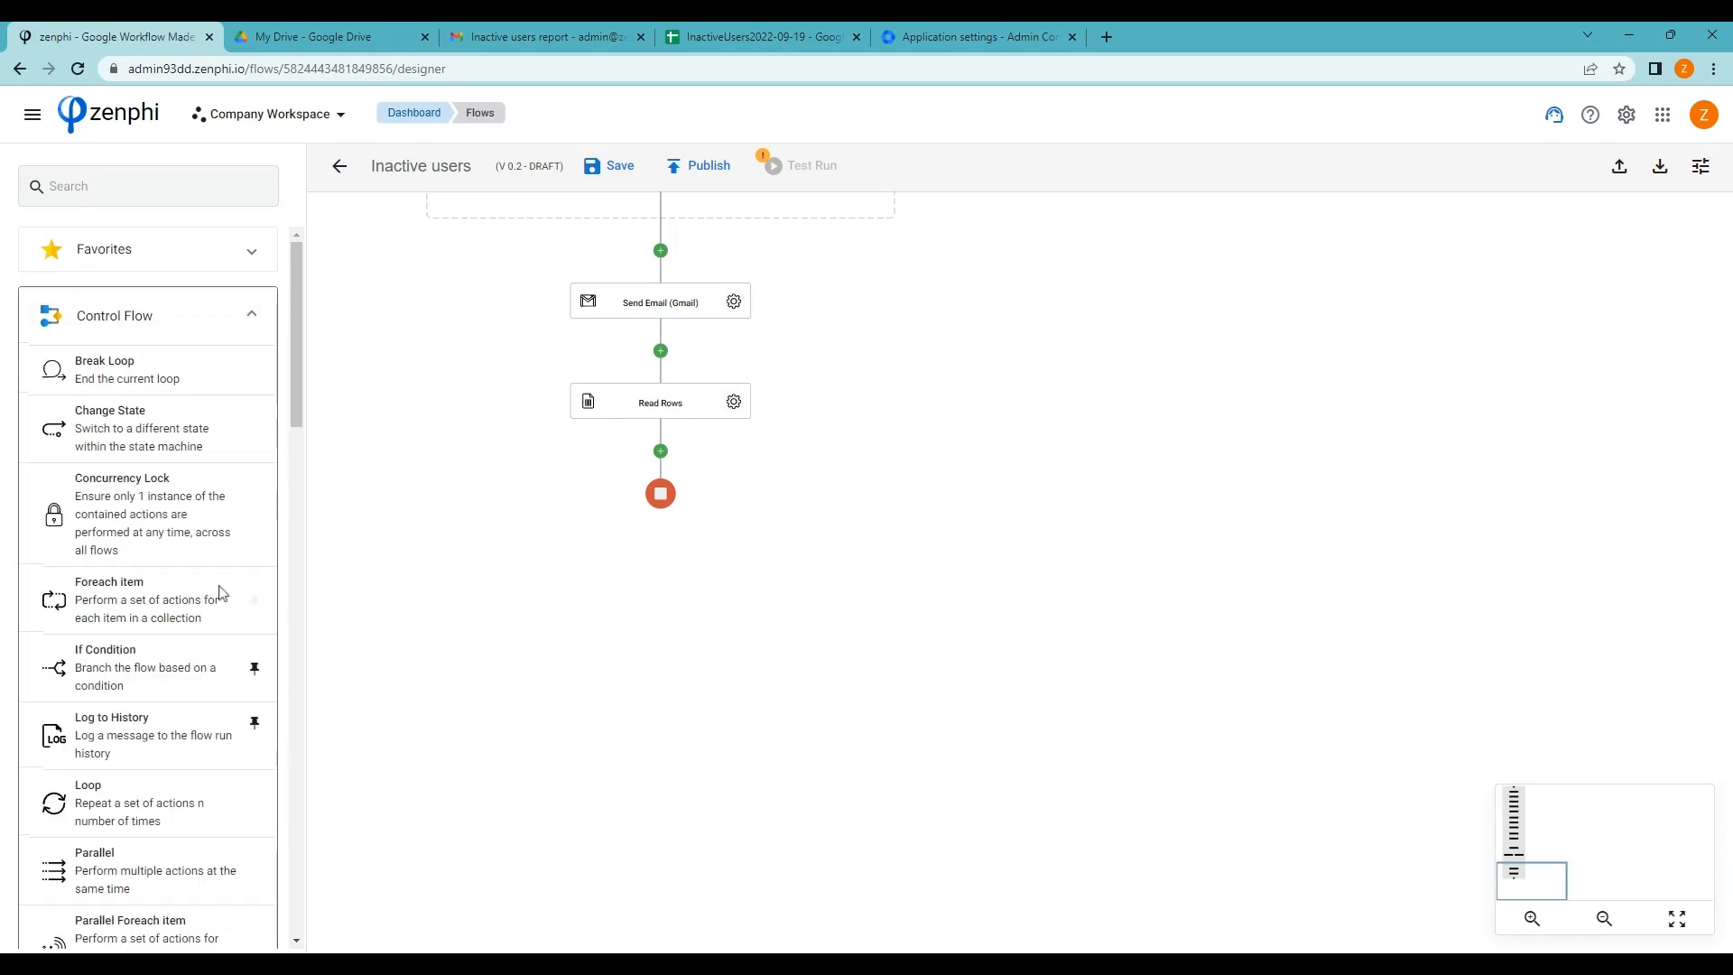
pyautogui.scroll(-2, 232, 592)
pyautogui.moveTo(259, 560)
pyautogui.scroll(-1, 259, 560)
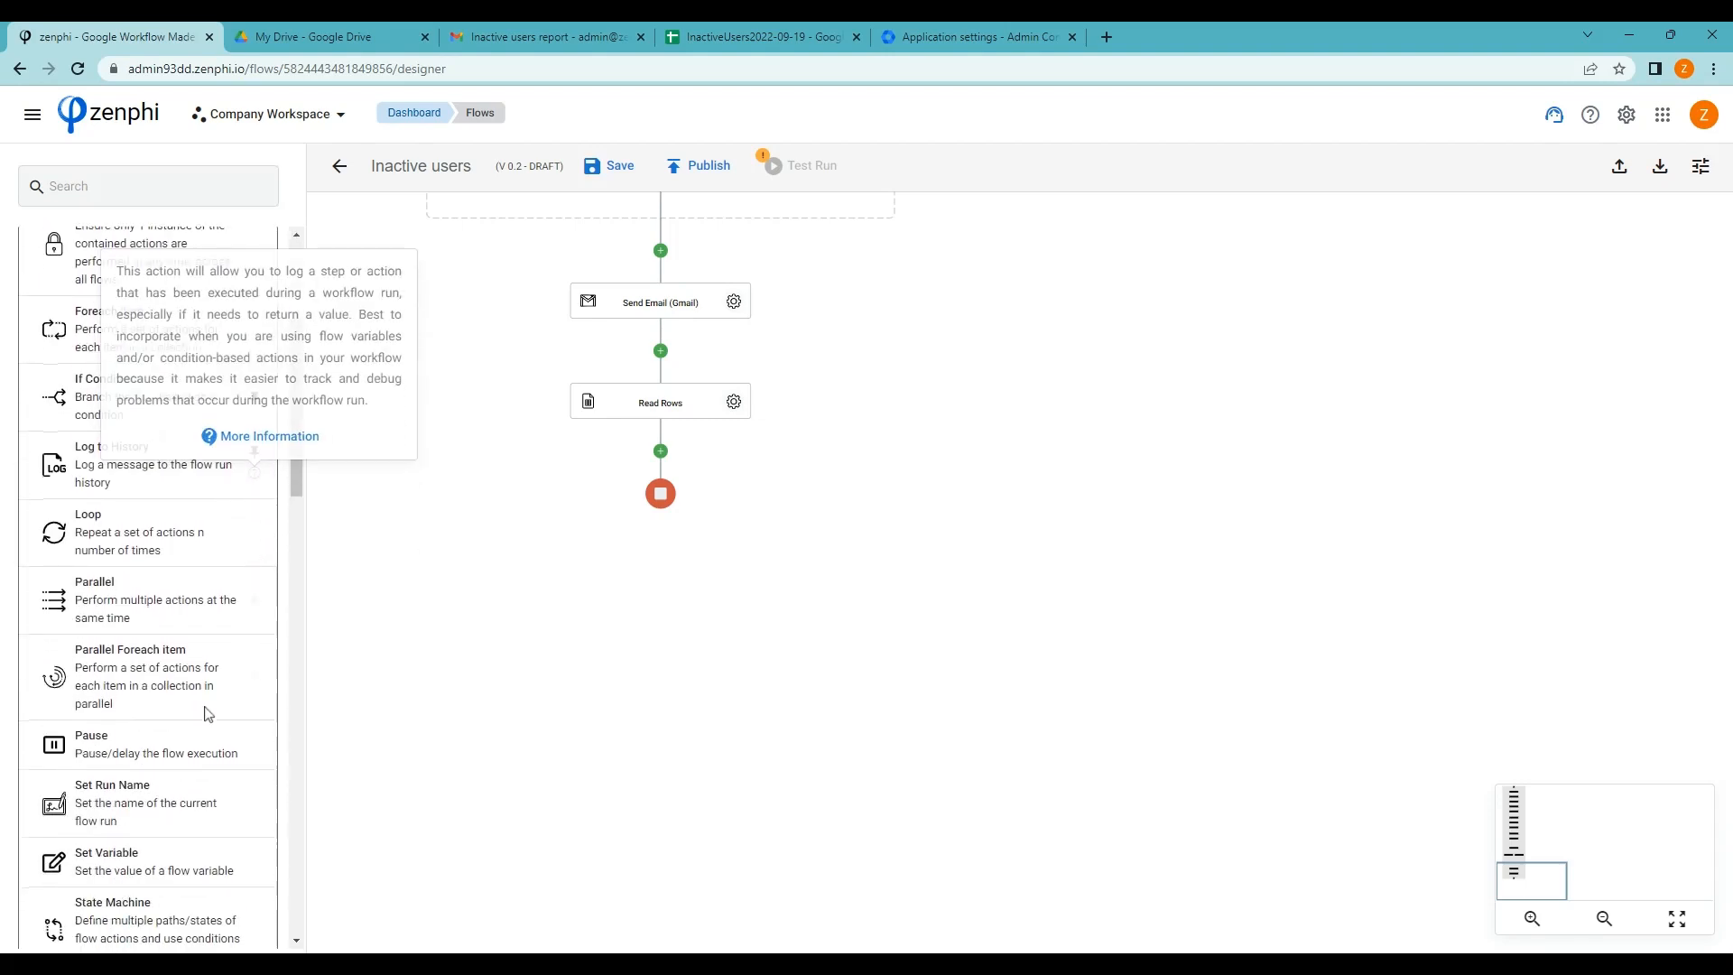
pyautogui.moveTo(56, 690); pyautogui.dragTo(660, 451)
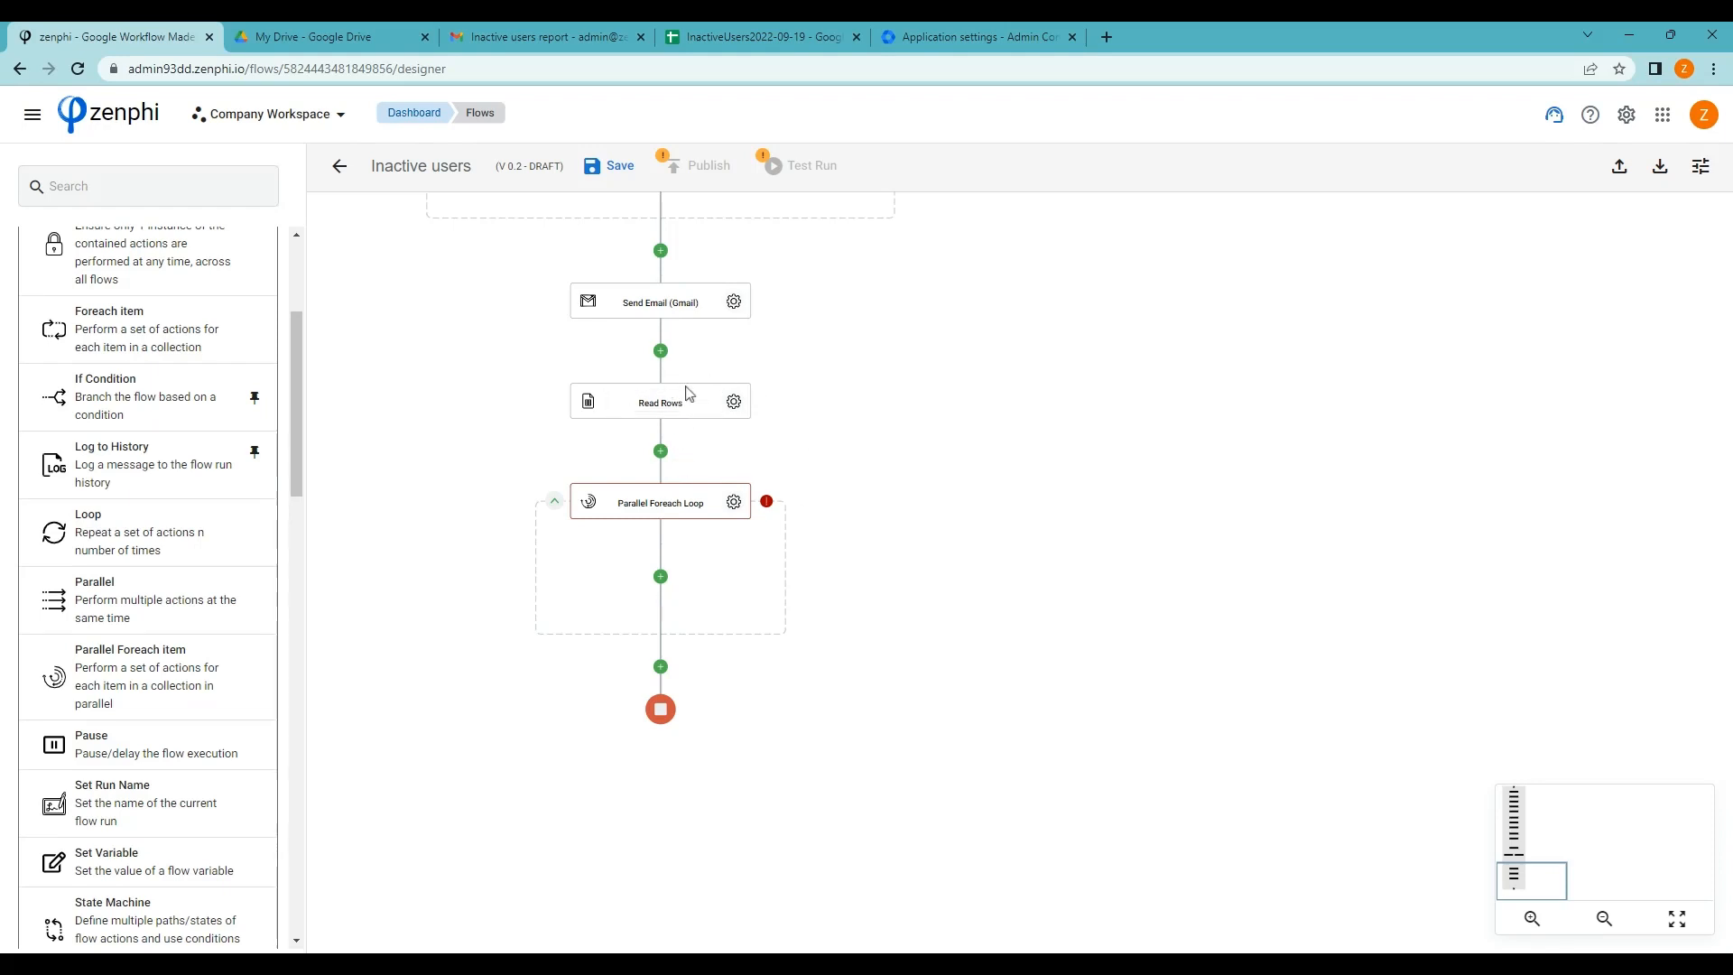
# Set the loop's Collection to the Read Rows.Rows token and close its settings
pyautogui.click(728, 506)
pyautogui.click(1681, 358)
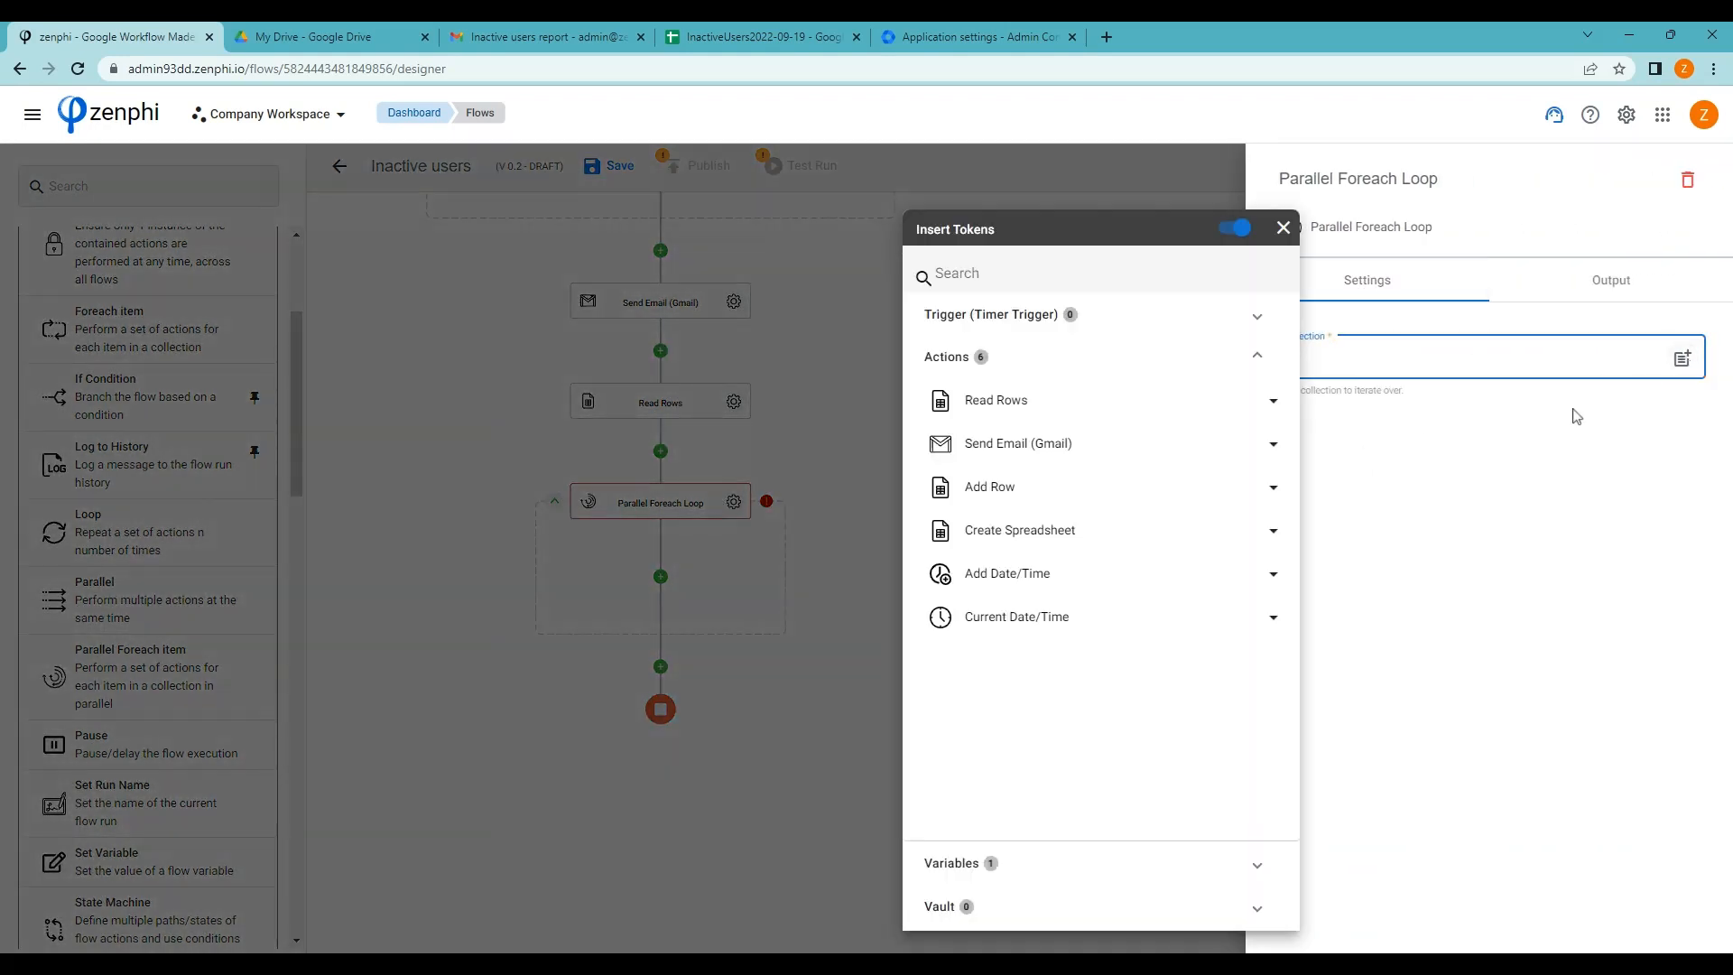
pyautogui.click(1103, 415)
pyautogui.click(1274, 498)
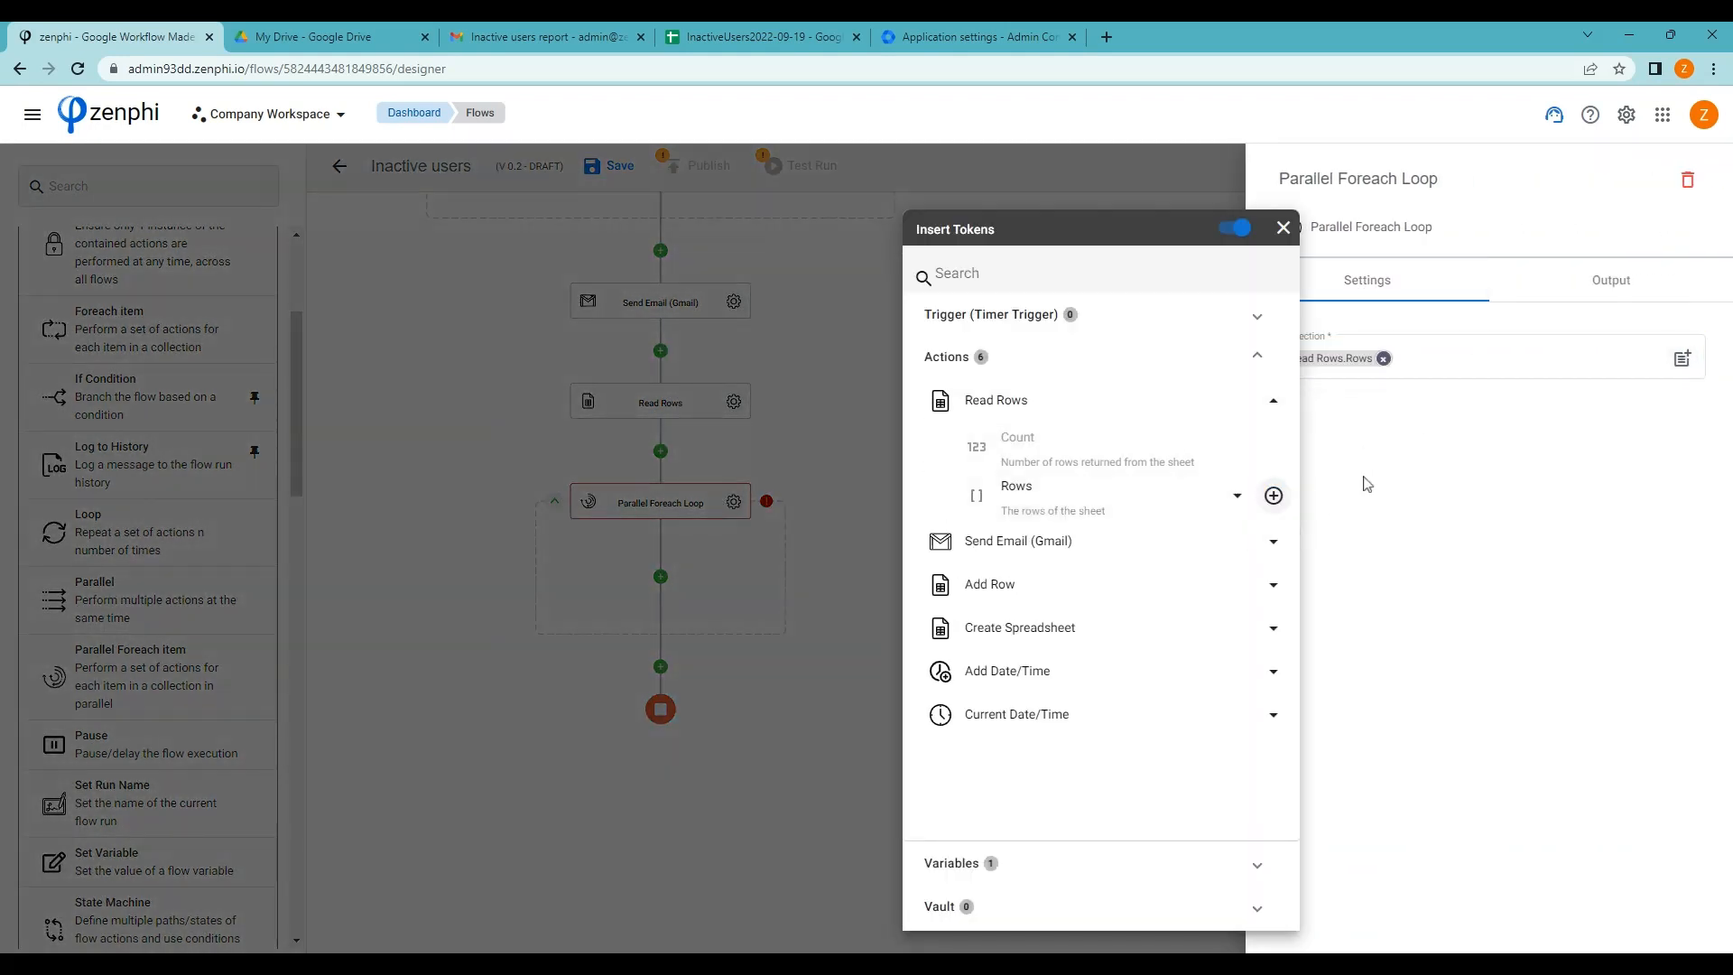
pyautogui.click(1437, 470)
pyautogui.click(965, 611)
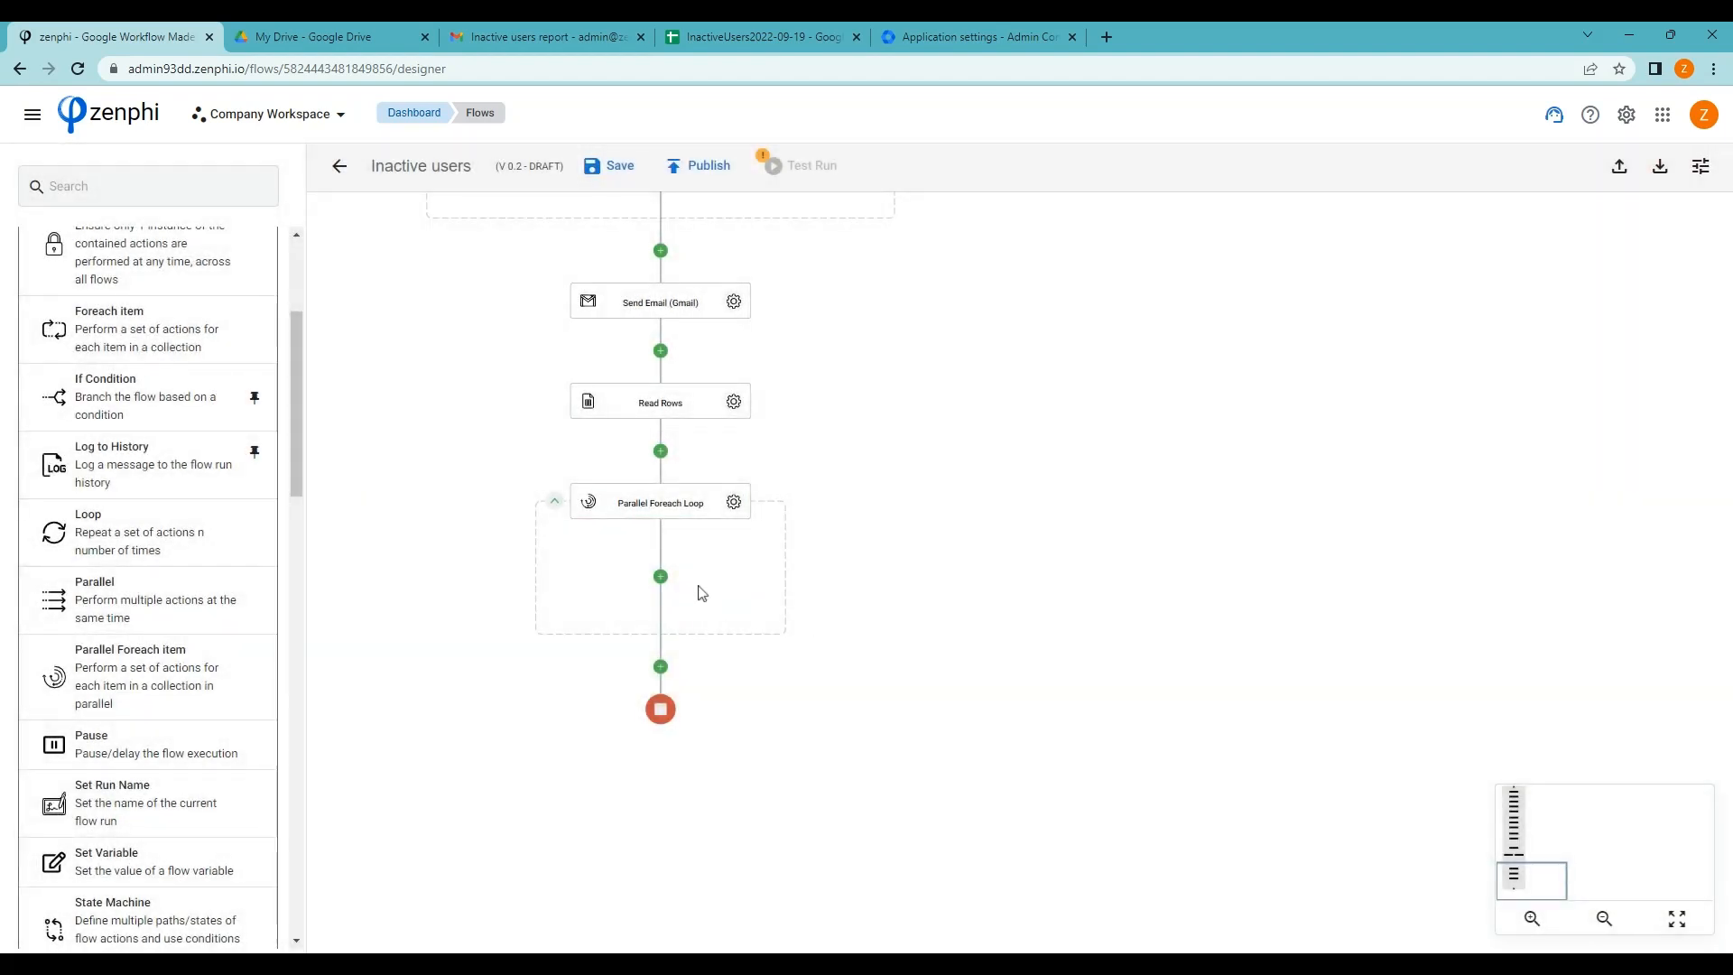
pyautogui.scroll(1, 281, 355)
pyautogui.scroll(2, 284, 347)
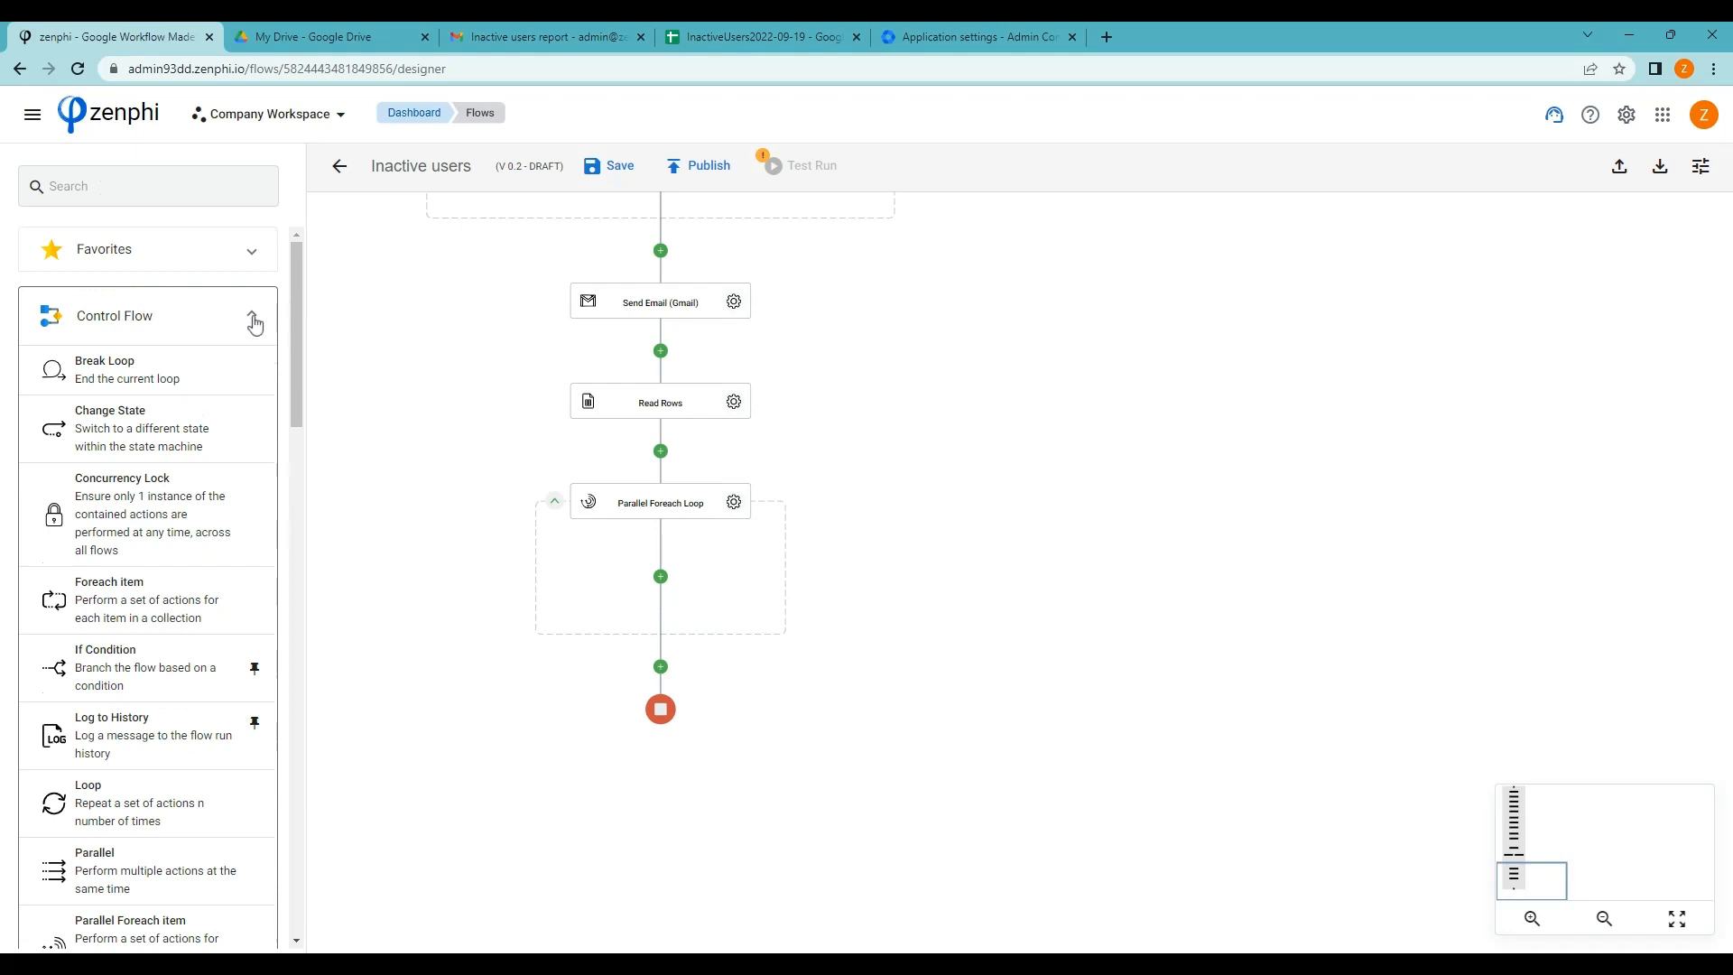
pyautogui.click(257, 323)
# Put an Assign Task from Favorites inside the loop, named 'Review inactive user'
pyautogui.click(253, 263)
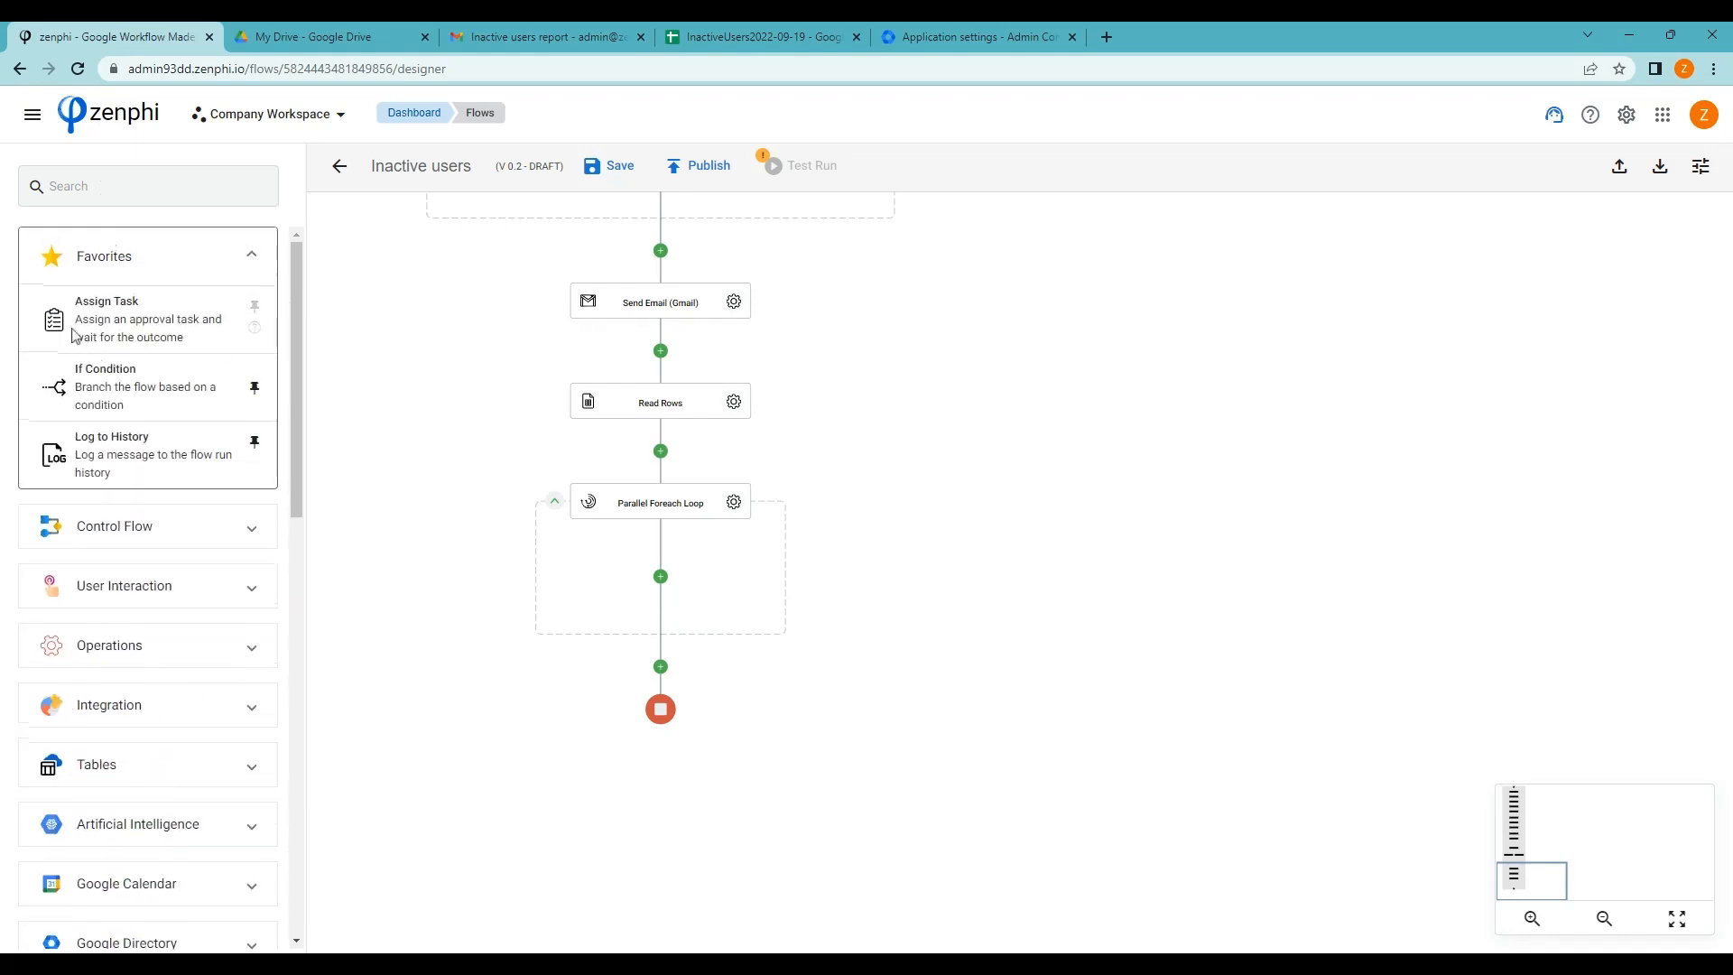
pyautogui.moveTo(130, 337); pyautogui.dragTo(661, 577)
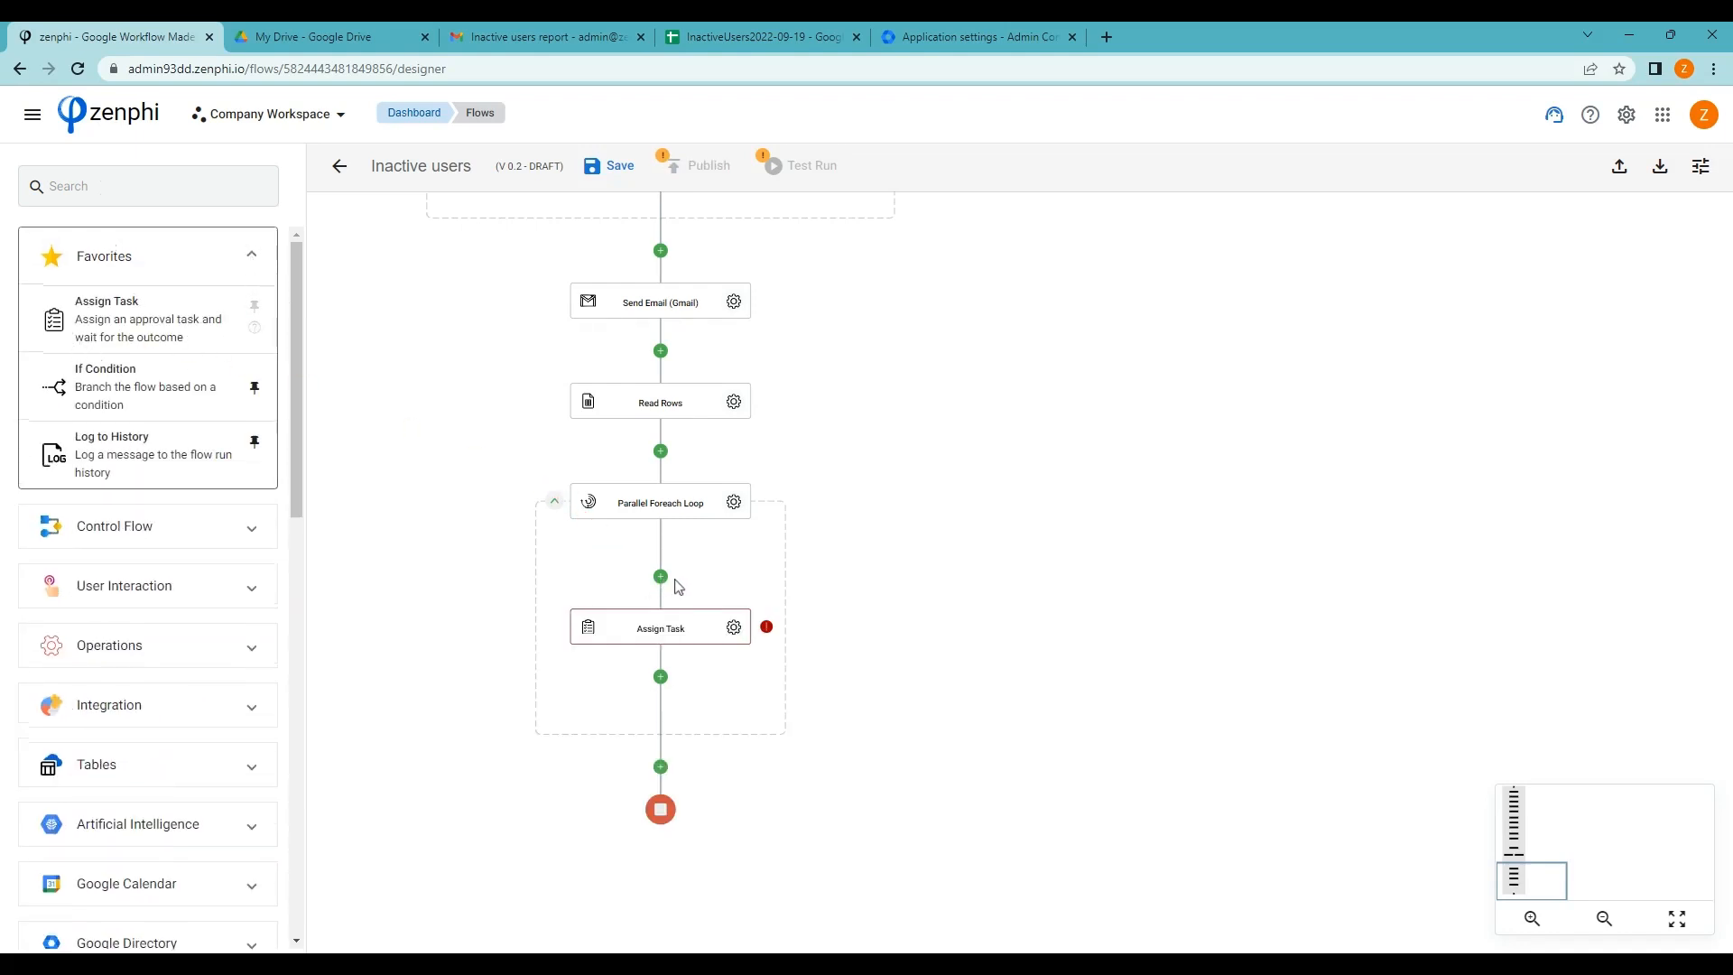
pyautogui.click(734, 576)
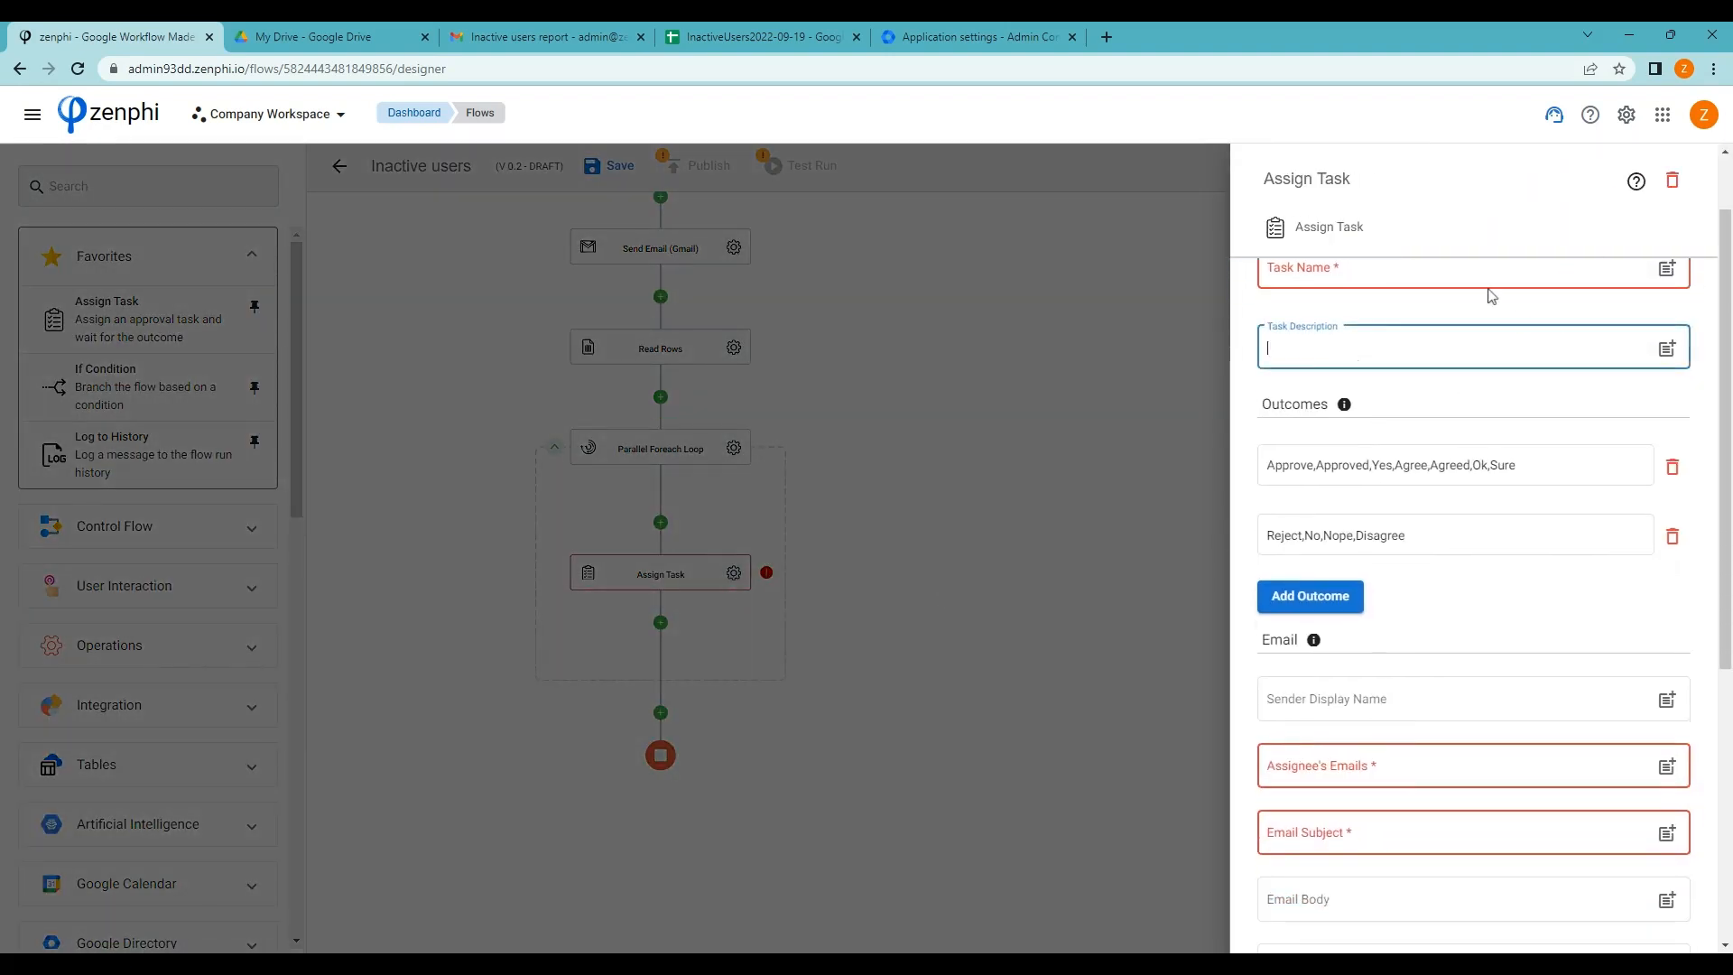
pyautogui.click(1355, 358)
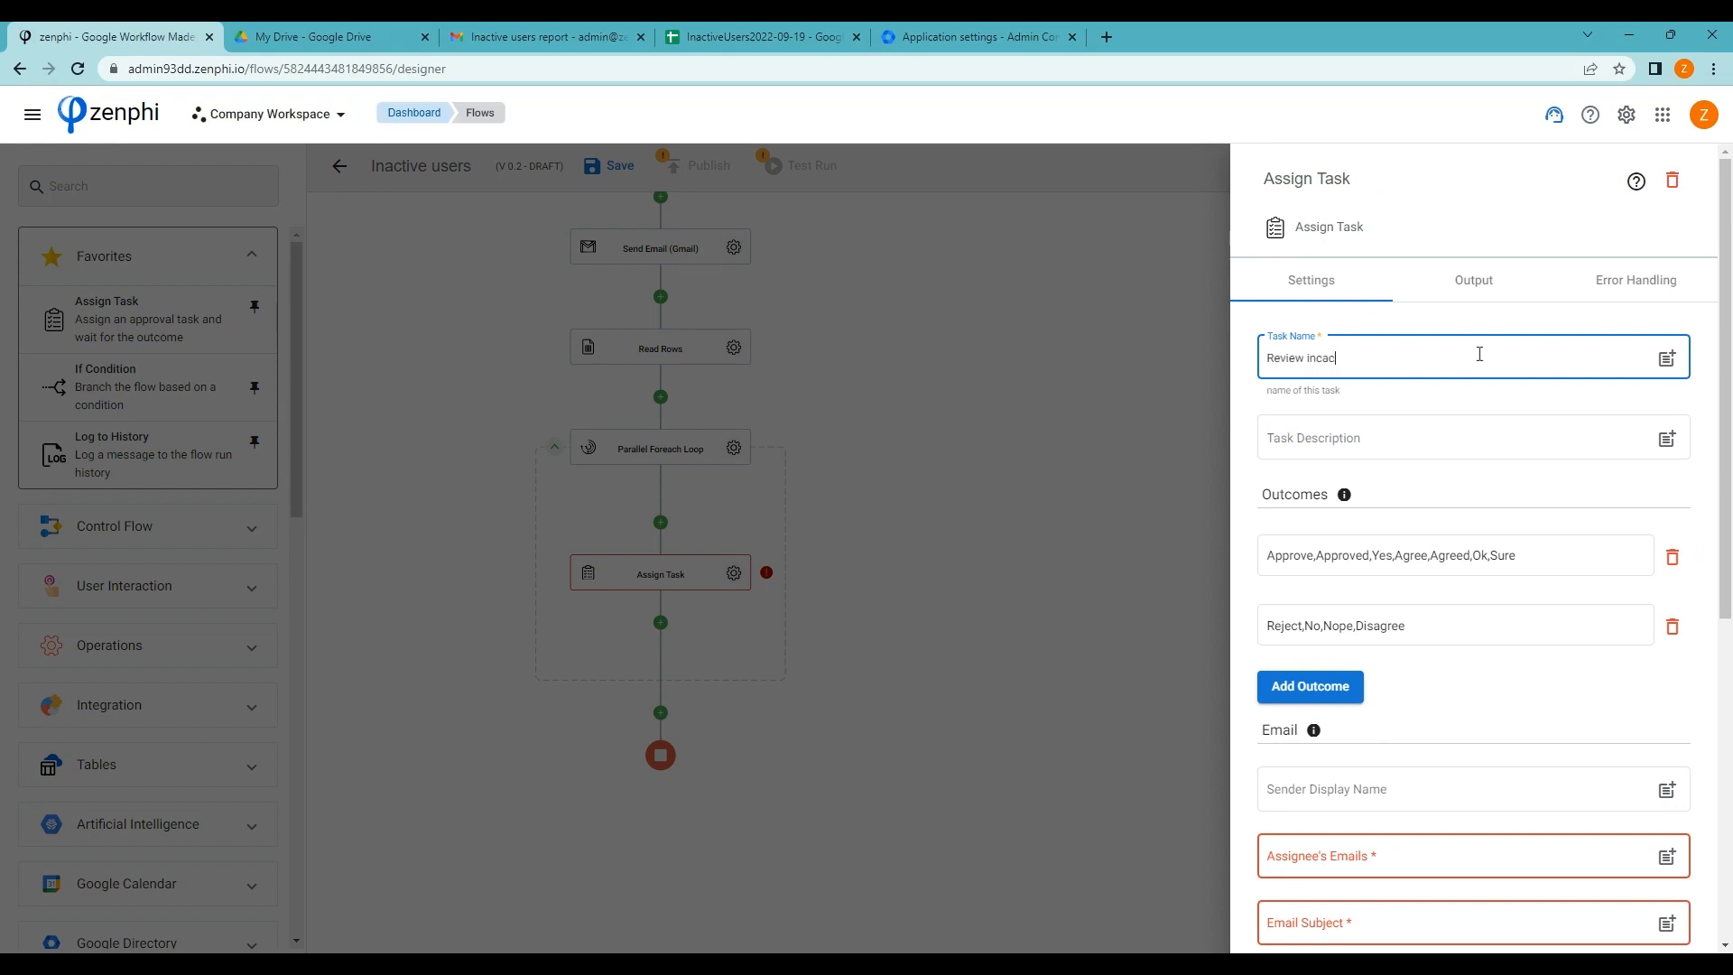
pyautogui.write('Review incactive user')
pyautogui.doubleClick(1328, 359)
pyautogui.write('inactive')
pyautogui.scroll(-2, 1465, 388)
pyautogui.scroll(1, 1409, 433)
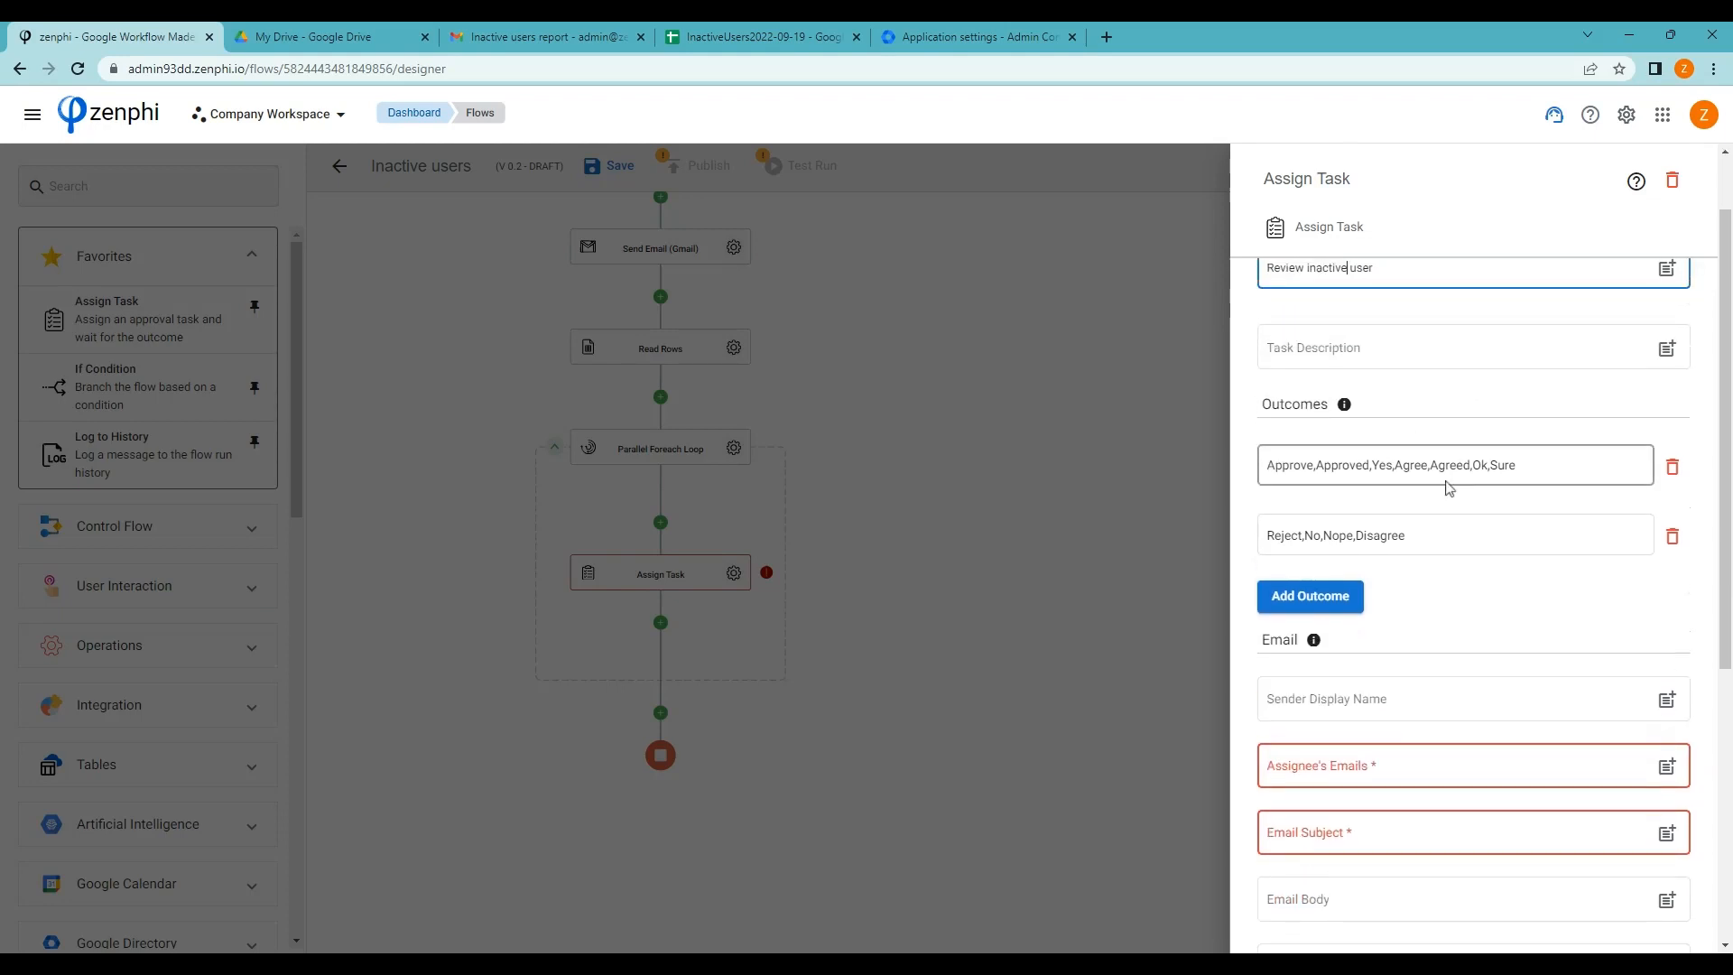
# Give the task the outcomes Archive, Suspend, Delete and Do nothing
pyautogui.click(1535, 467)
pyautogui.moveTo(1536, 468); pyautogui.dragTo(1270, 462)
pyautogui.press('BackSpace')
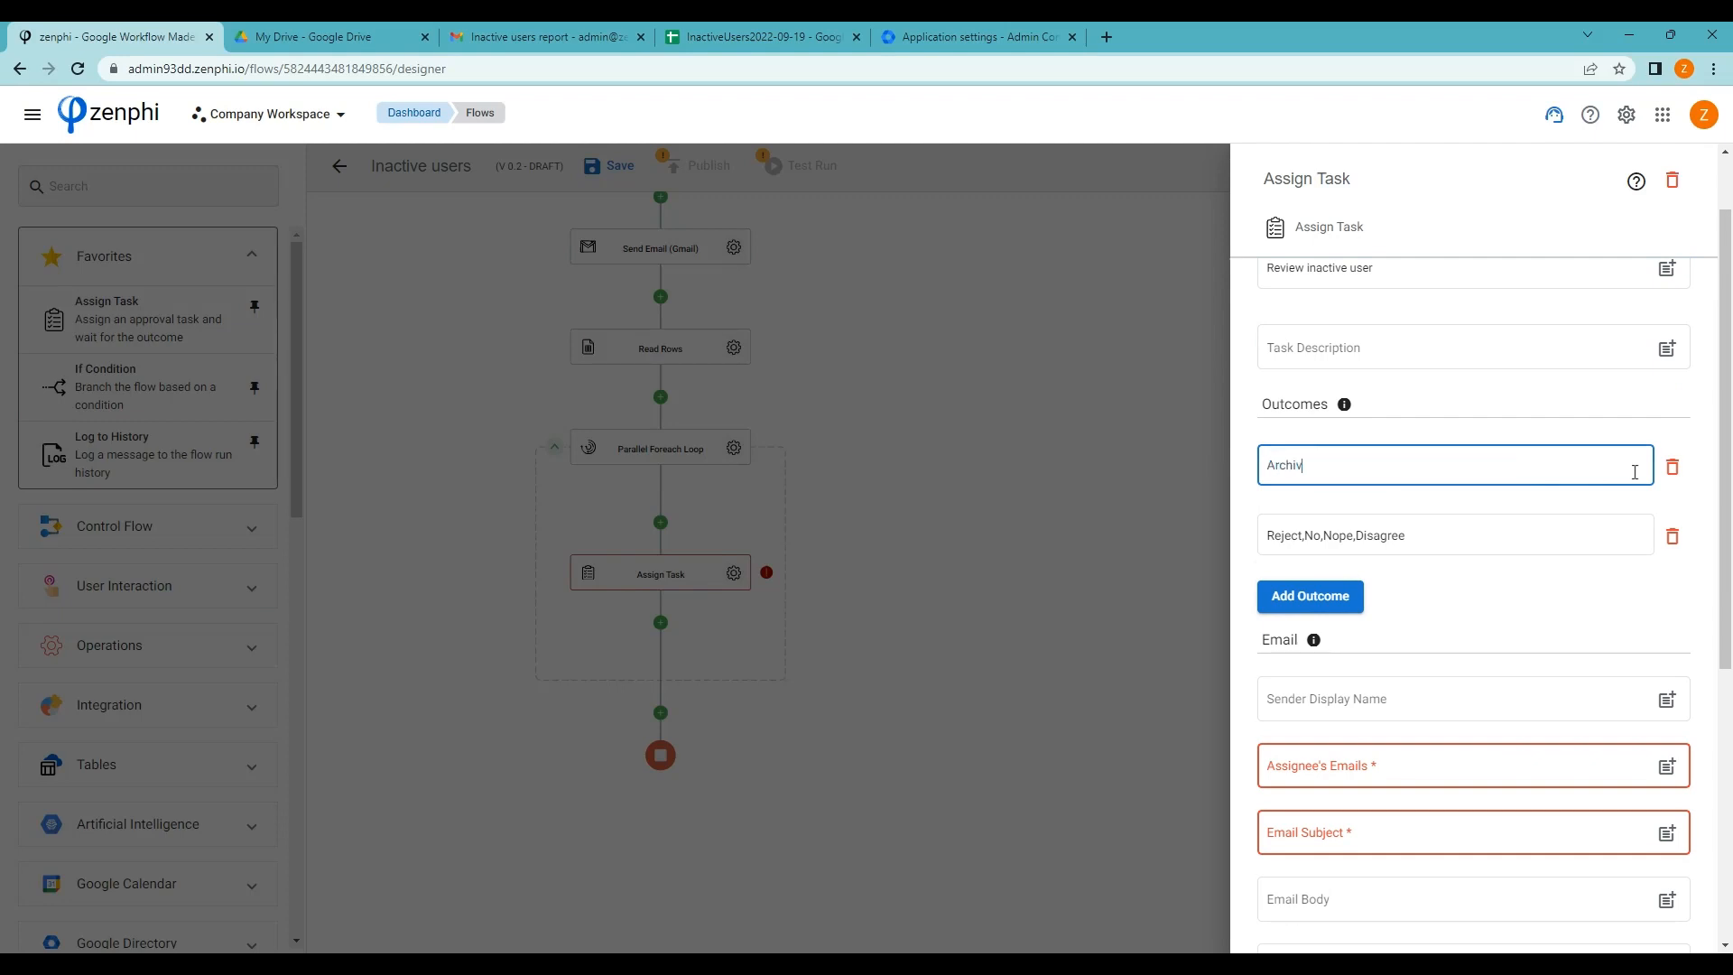
pyautogui.click(1444, 532)
pyautogui.moveTo(1454, 530); pyautogui.dragTo(1180, 516)
pyautogui.write('Suspend')
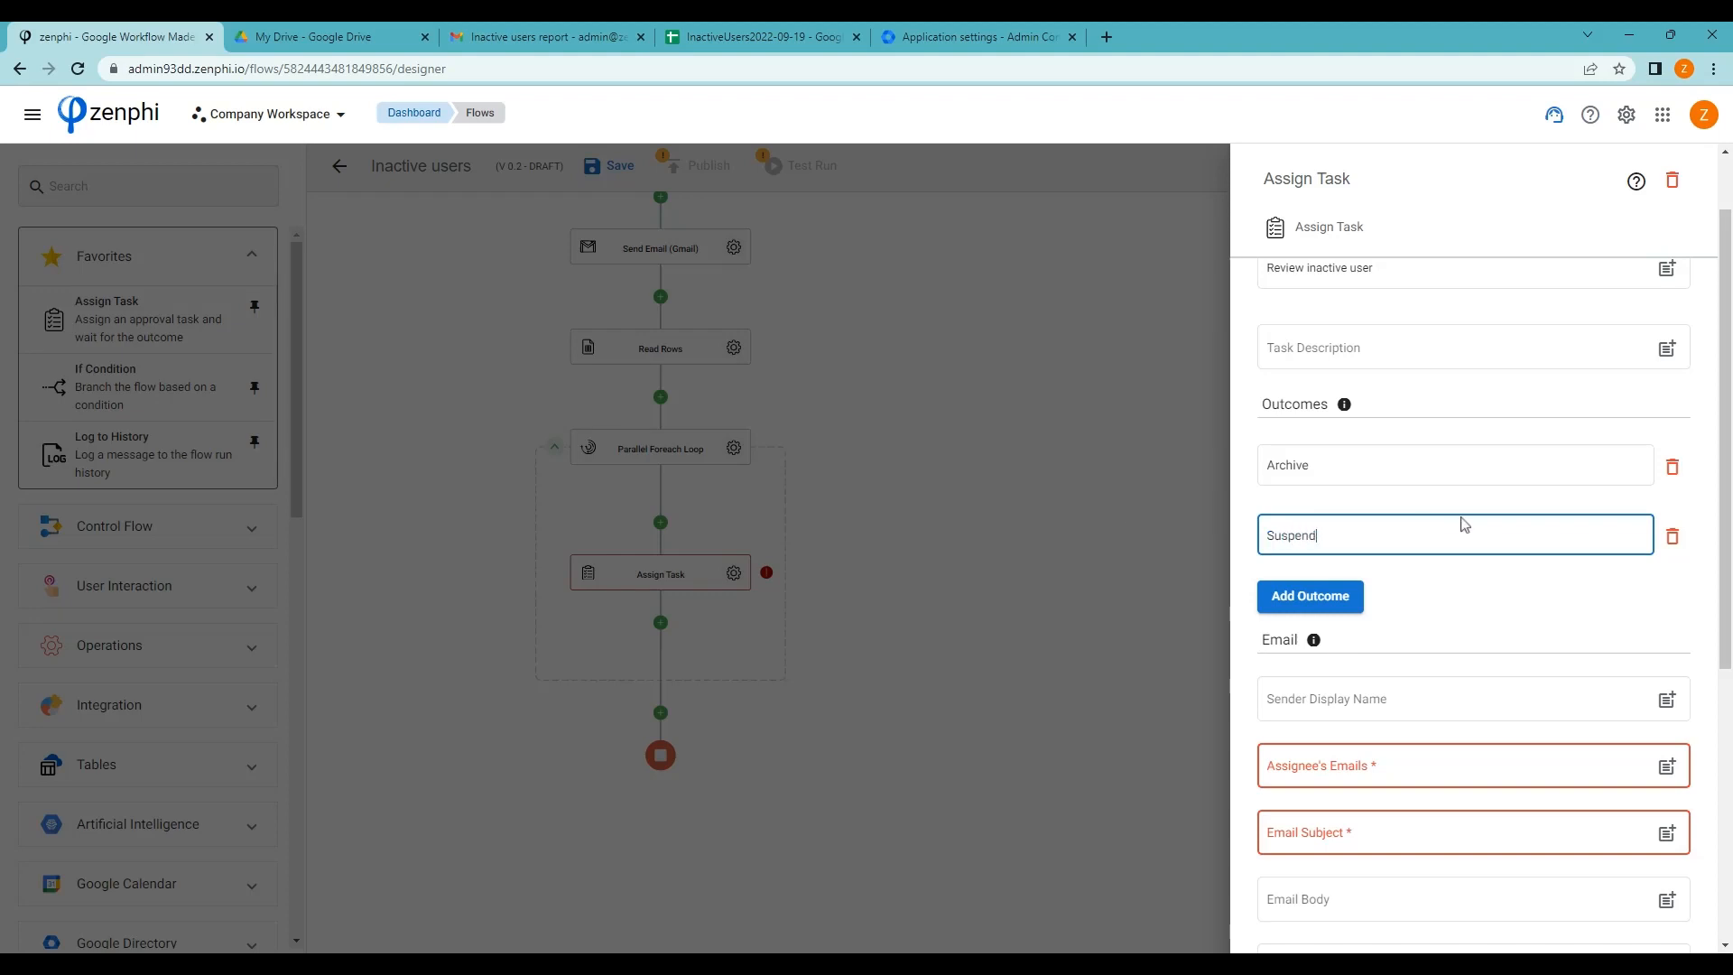
pyautogui.click(1308, 596)
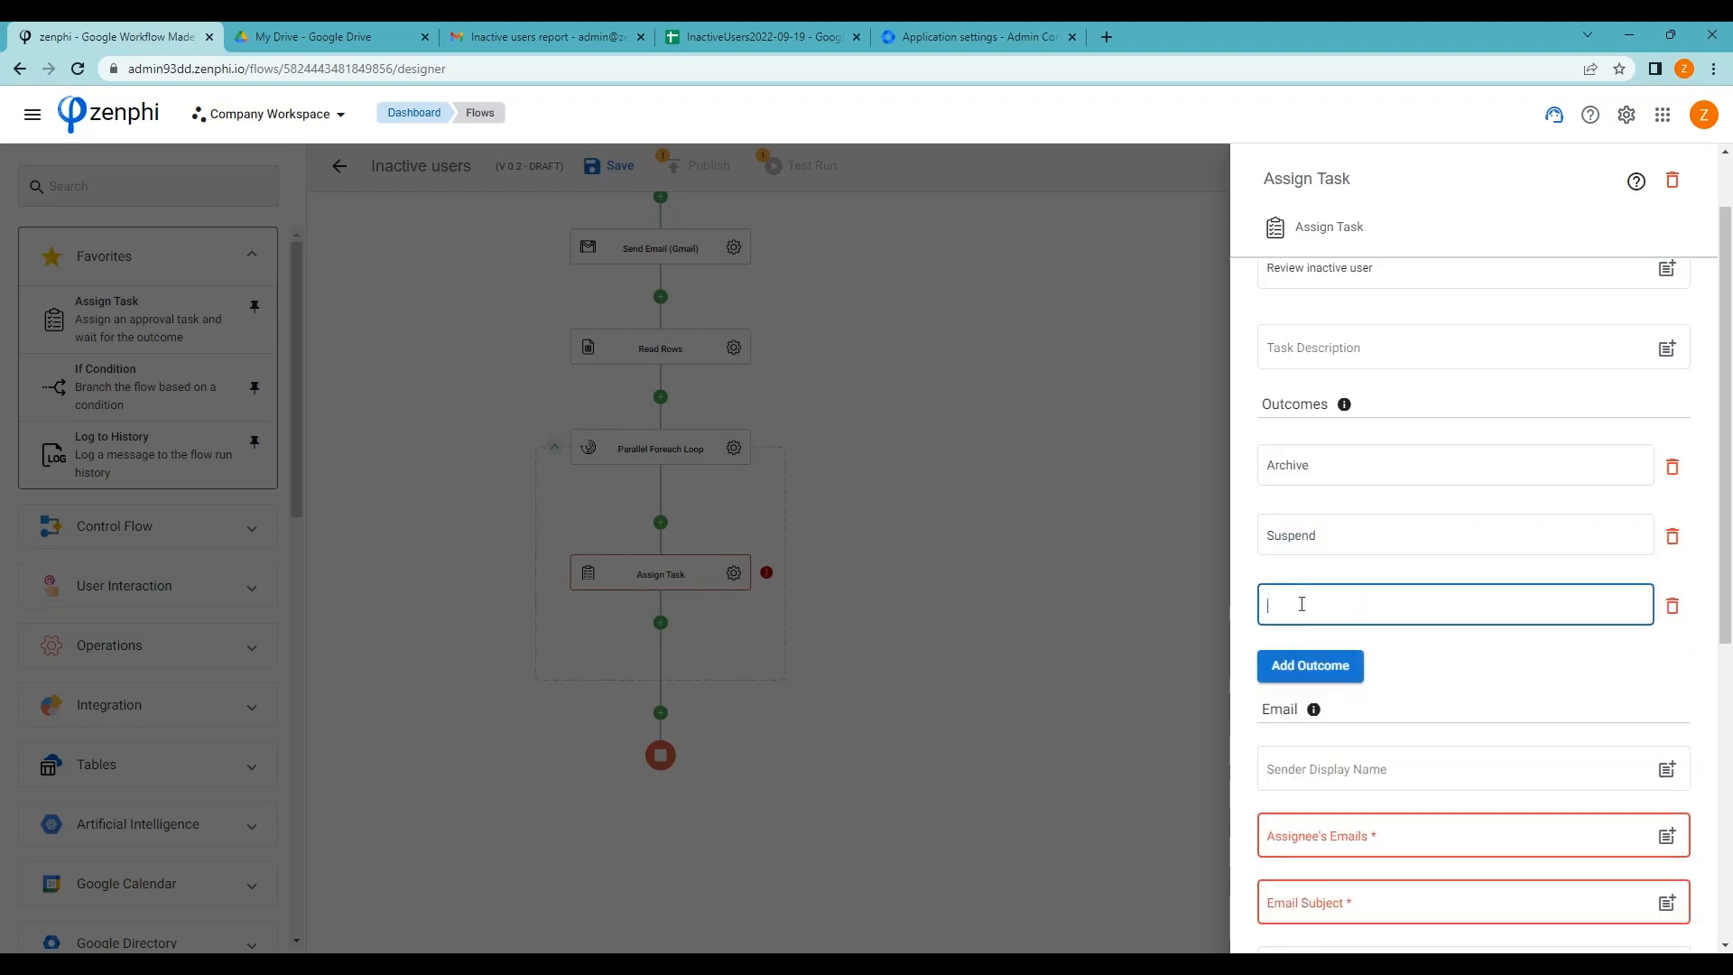
pyautogui.click(1311, 665)
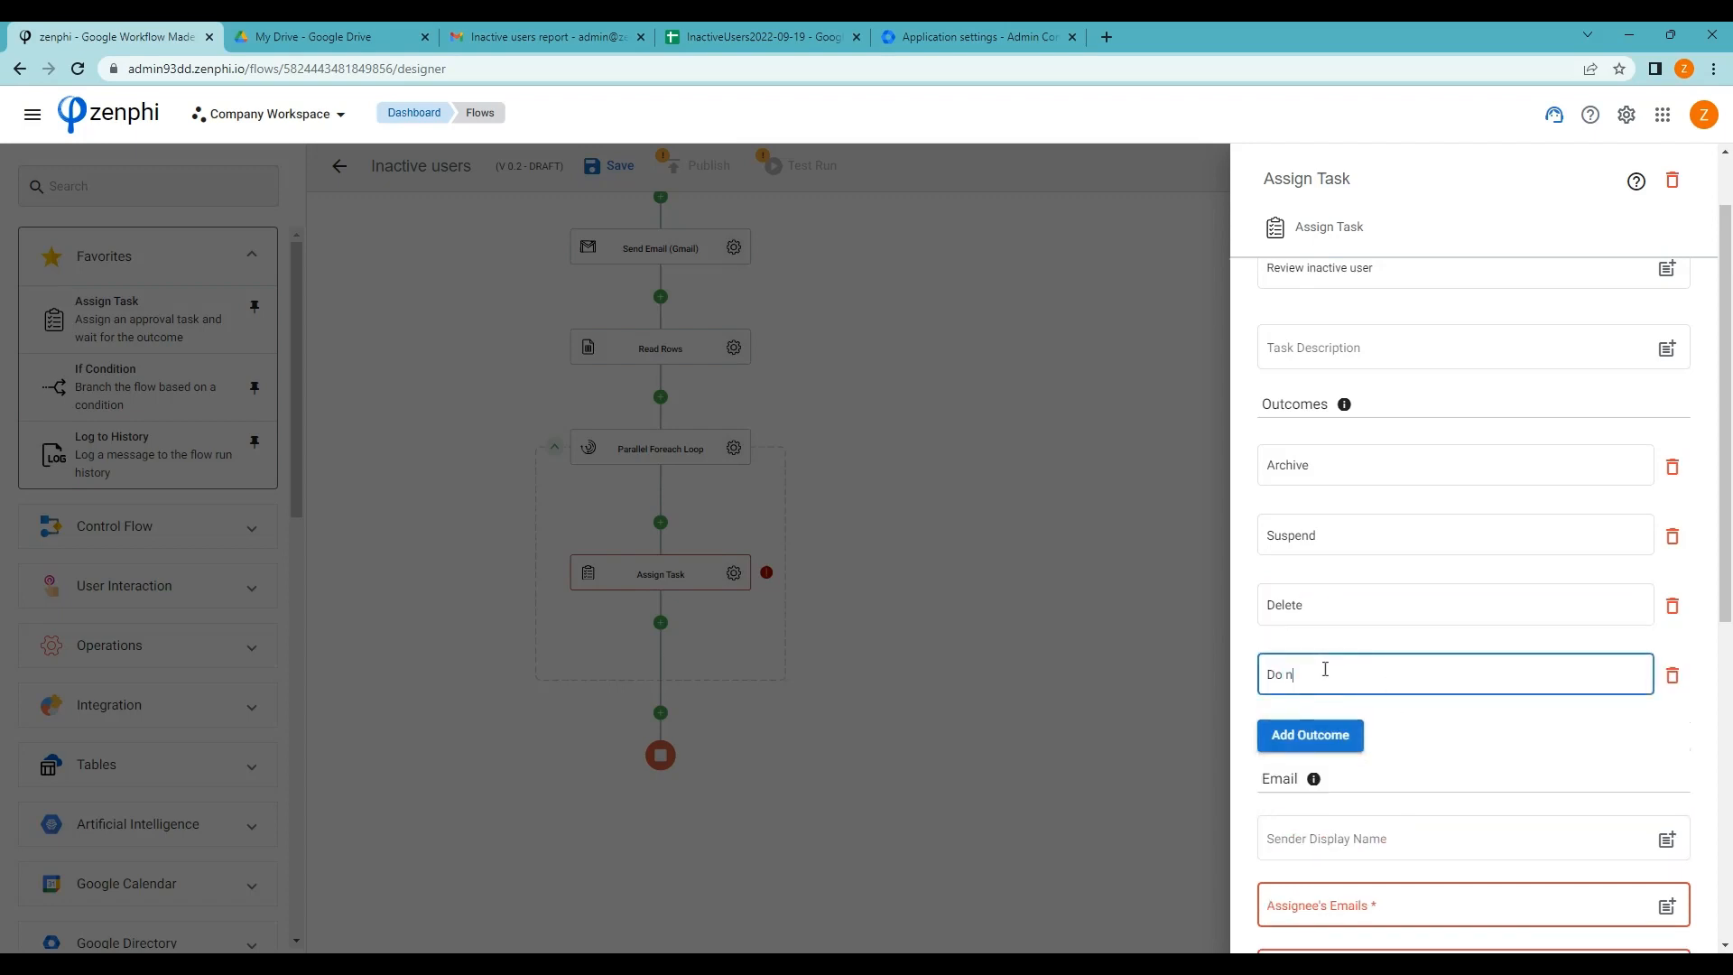
pyautogui.click(1503, 722)
pyautogui.scroll(-5, 1502, 722)
pyautogui.click(1444, 455)
# Set the task's assignee to the current row's Managers email token
pyautogui.click(1672, 457)
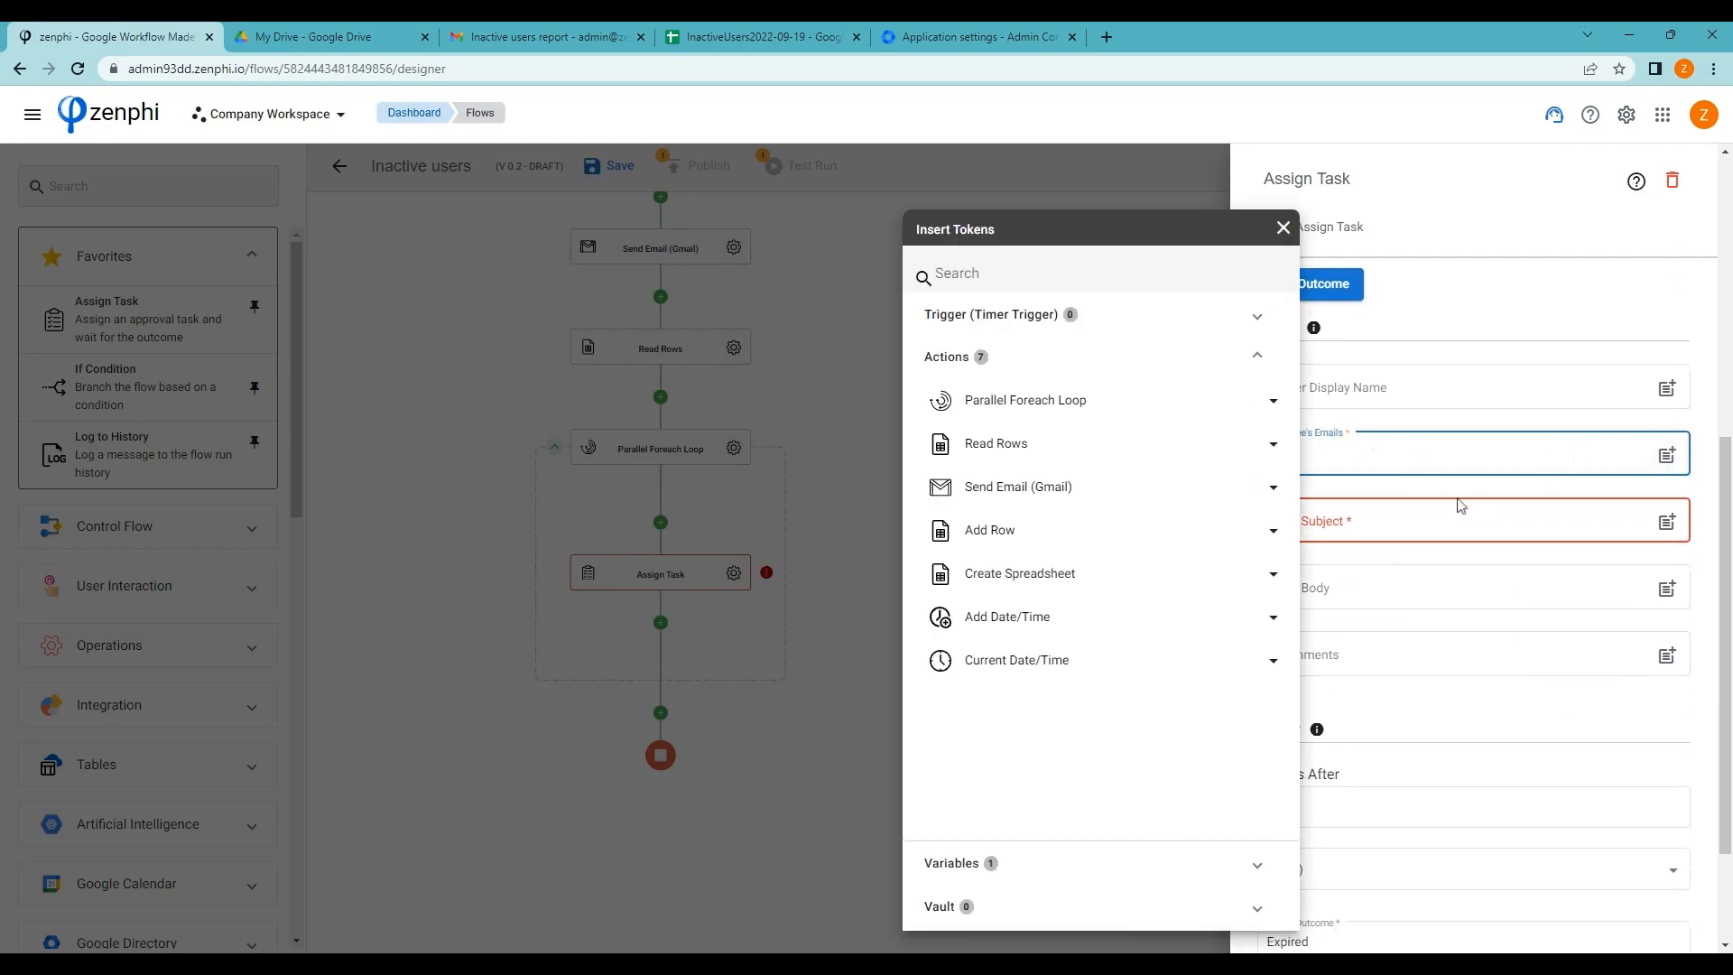
pyautogui.click(1180, 404)
pyautogui.click(1183, 441)
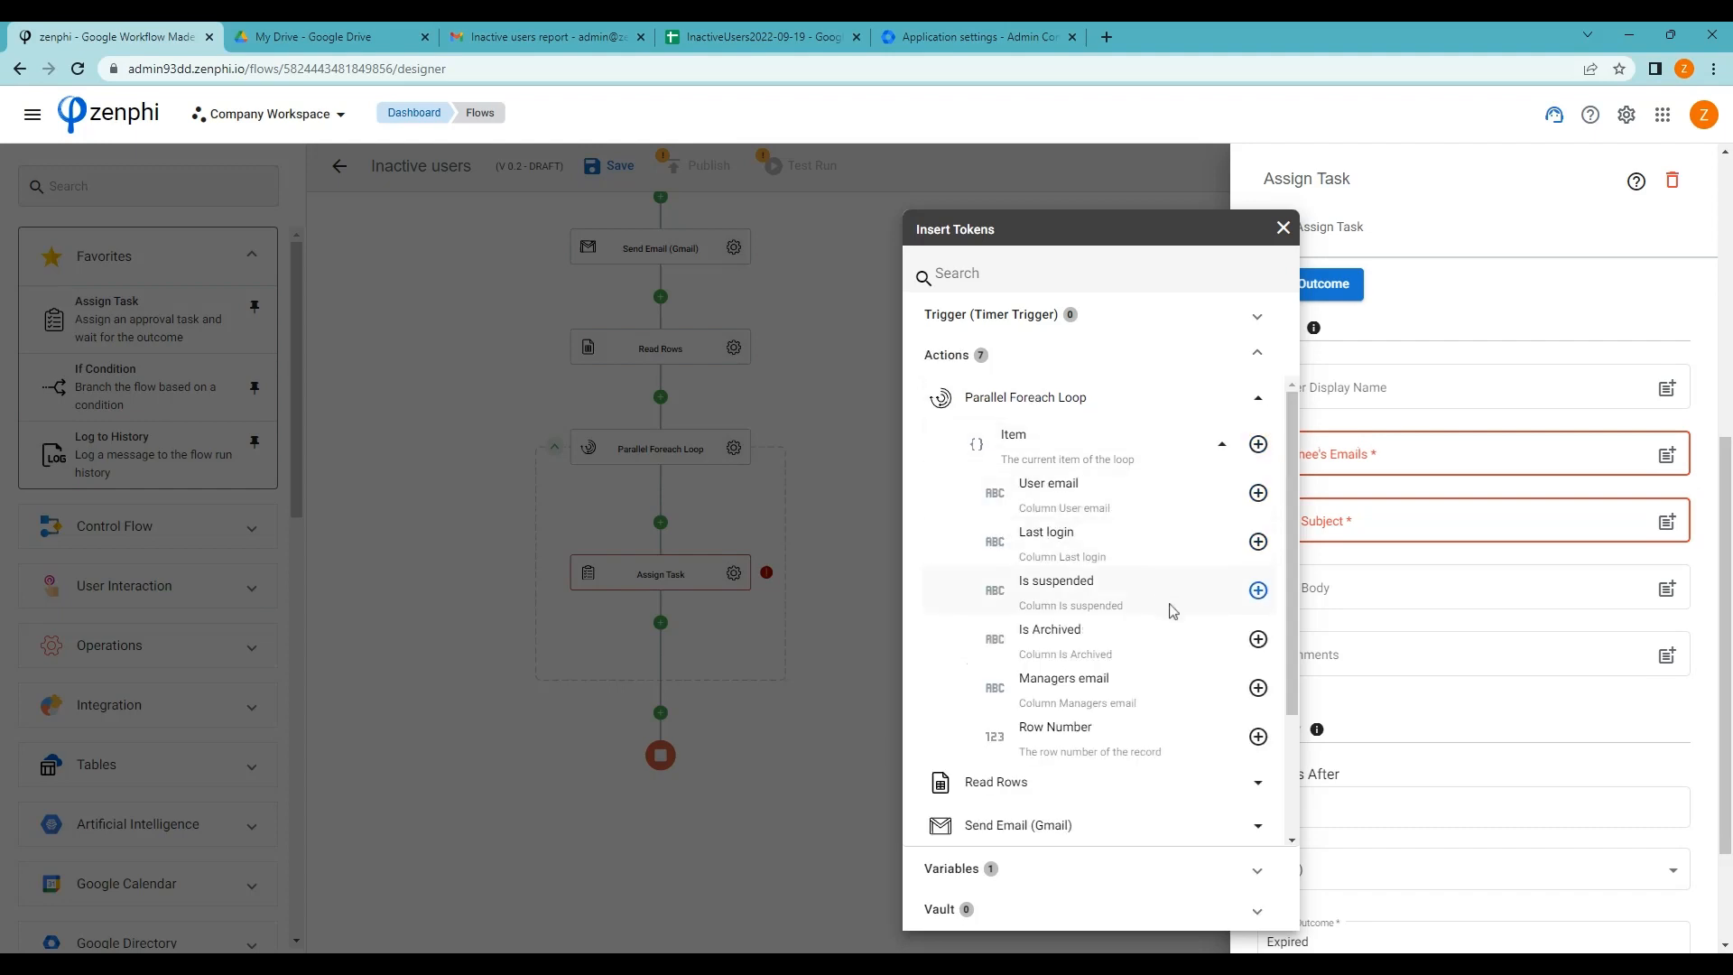
pyautogui.click(1259, 688)
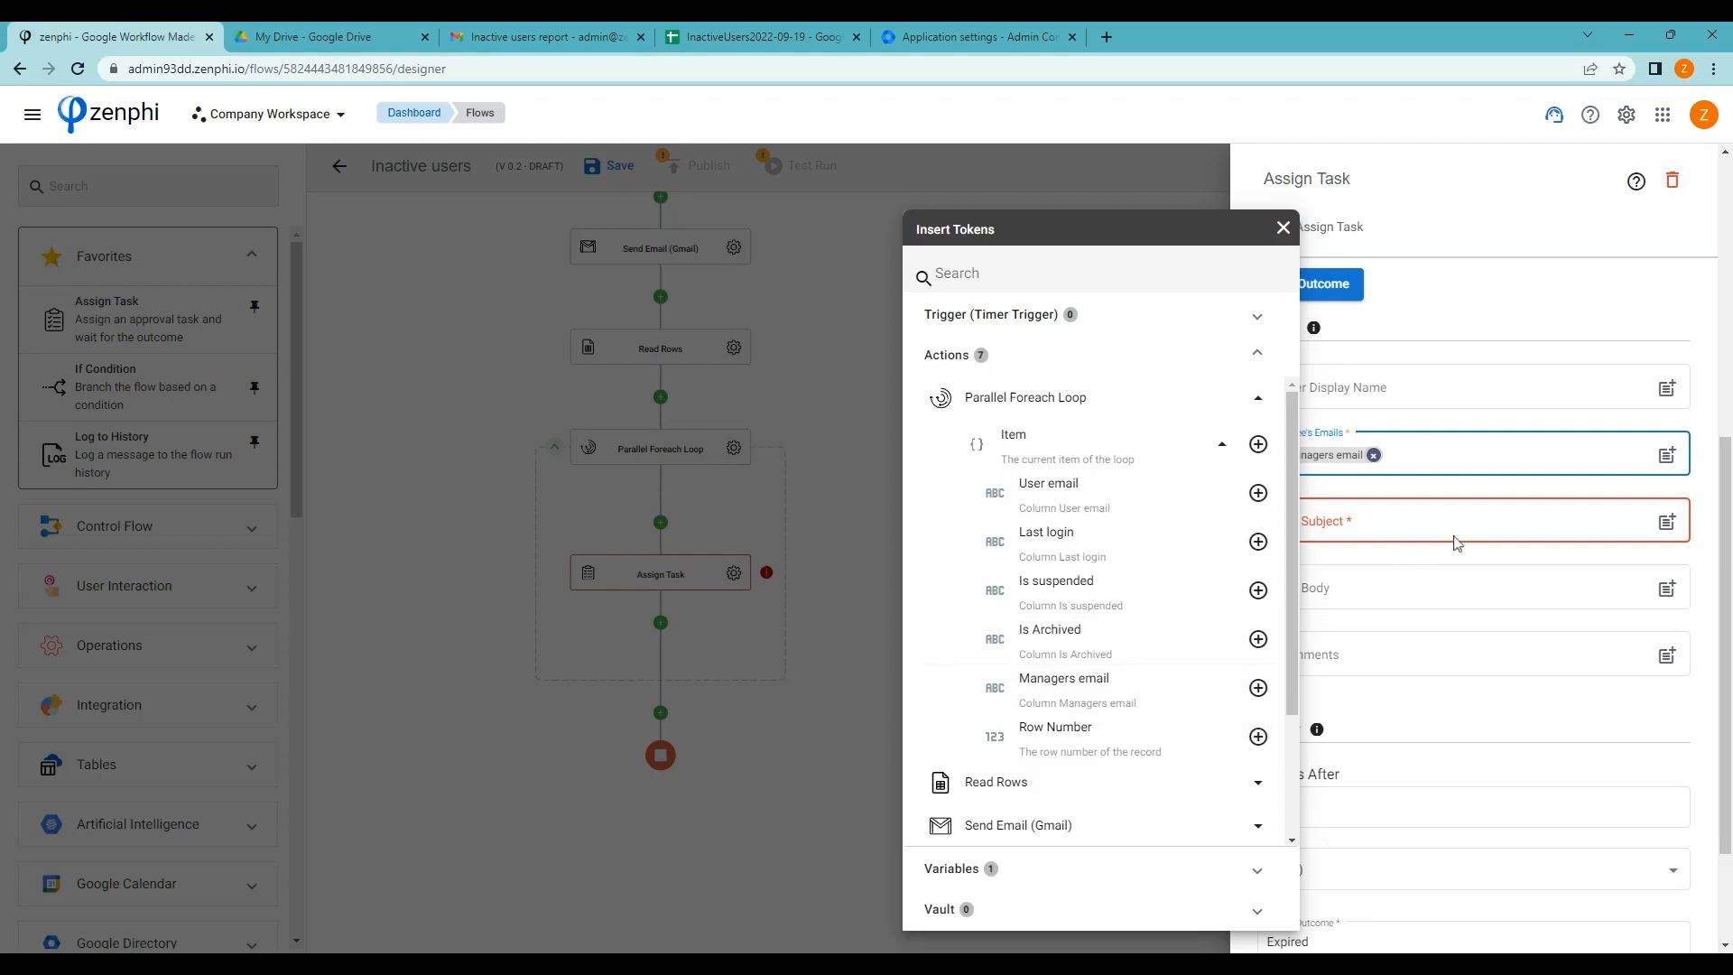
pyautogui.click(1450, 534)
# Enter subject 'Please review inactive account' and a body about 60 days of inactivity
pyautogui.click(1447, 527)
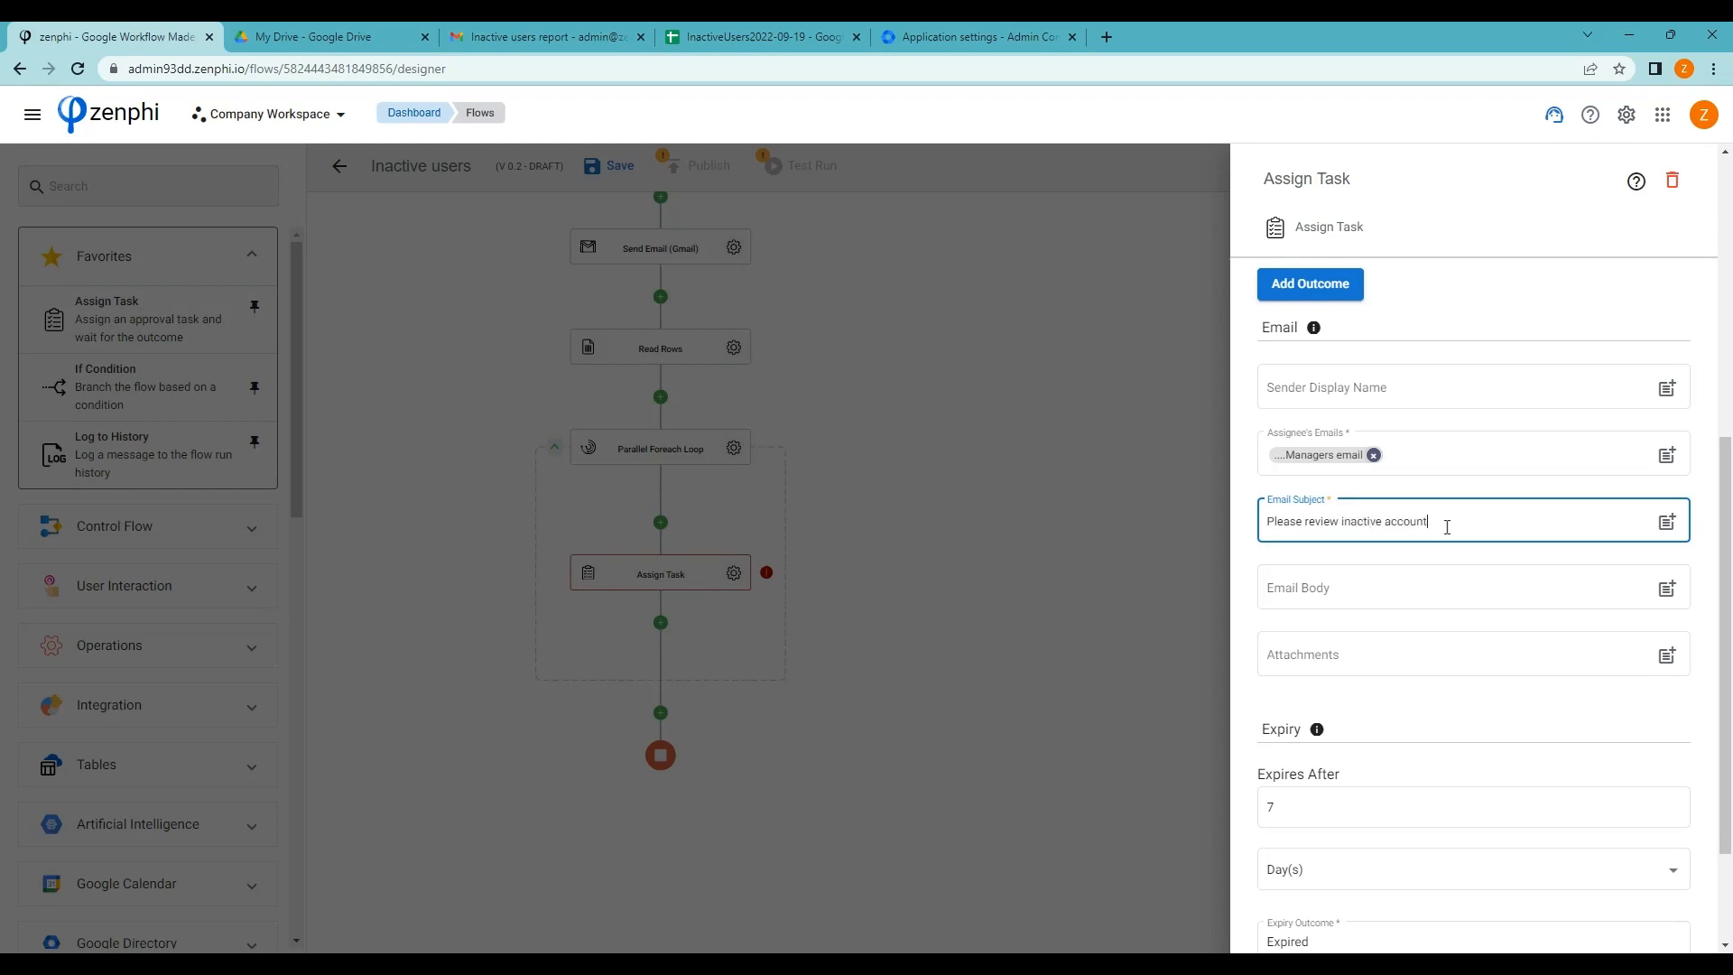
pyautogui.scroll(-2, 1447, 527)
pyautogui.click(1345, 423)
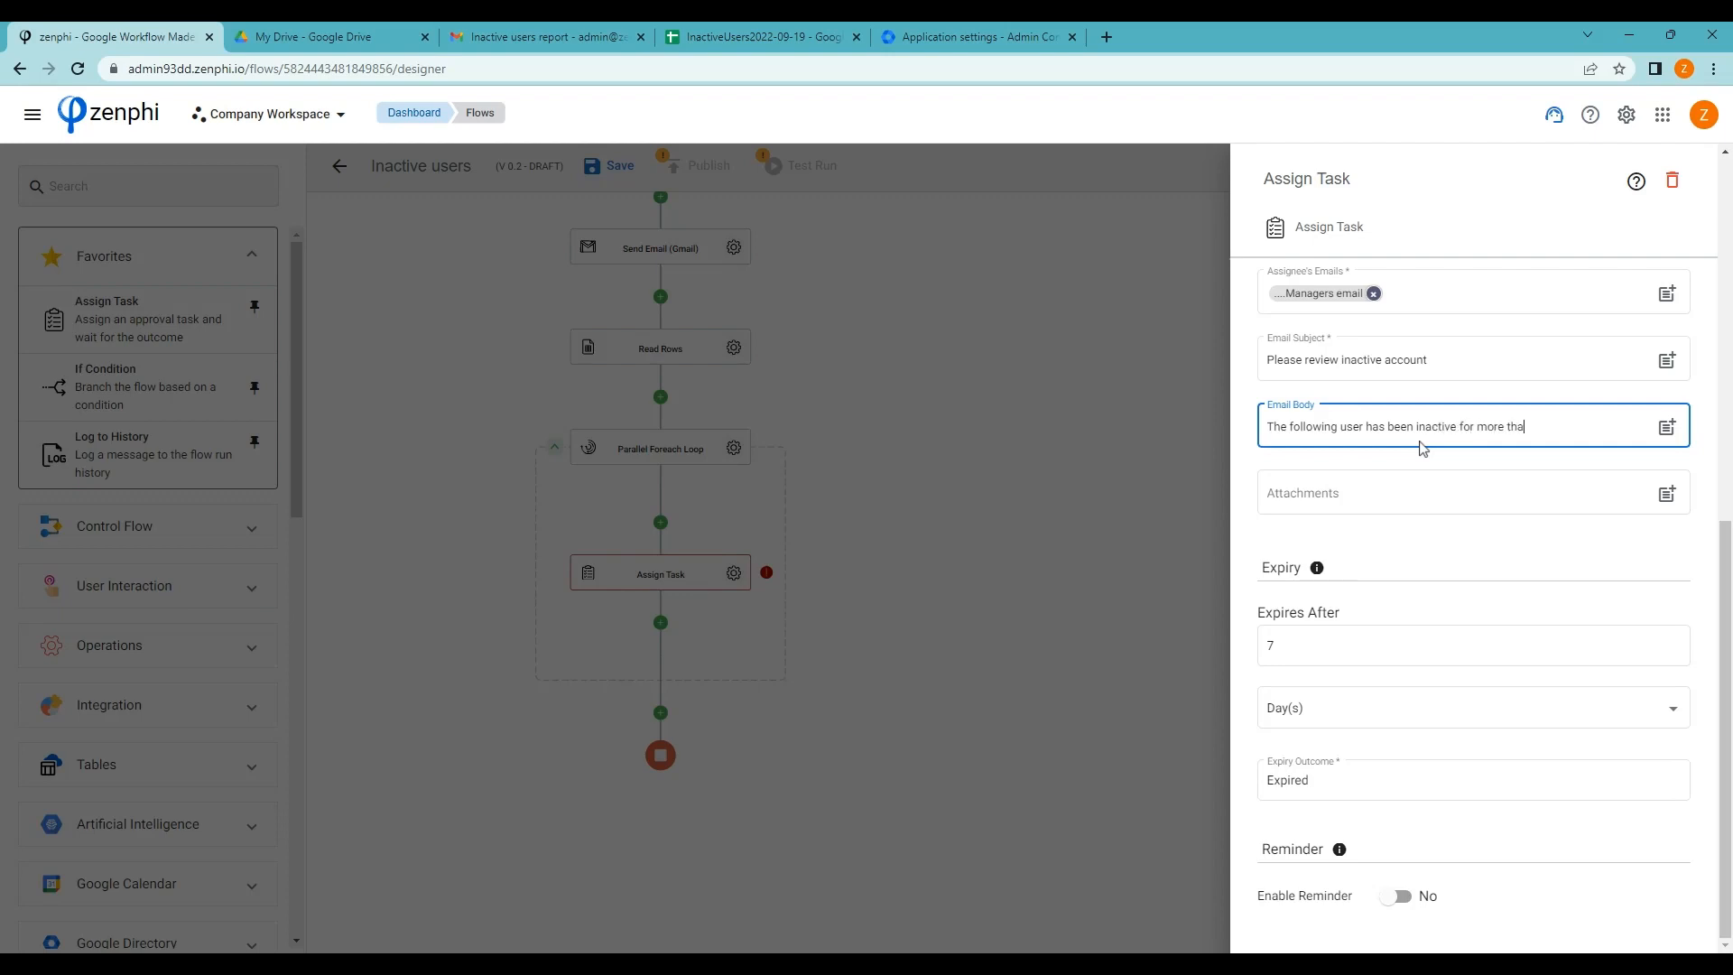
pyautogui.write('60 days, please let us know what to do.')
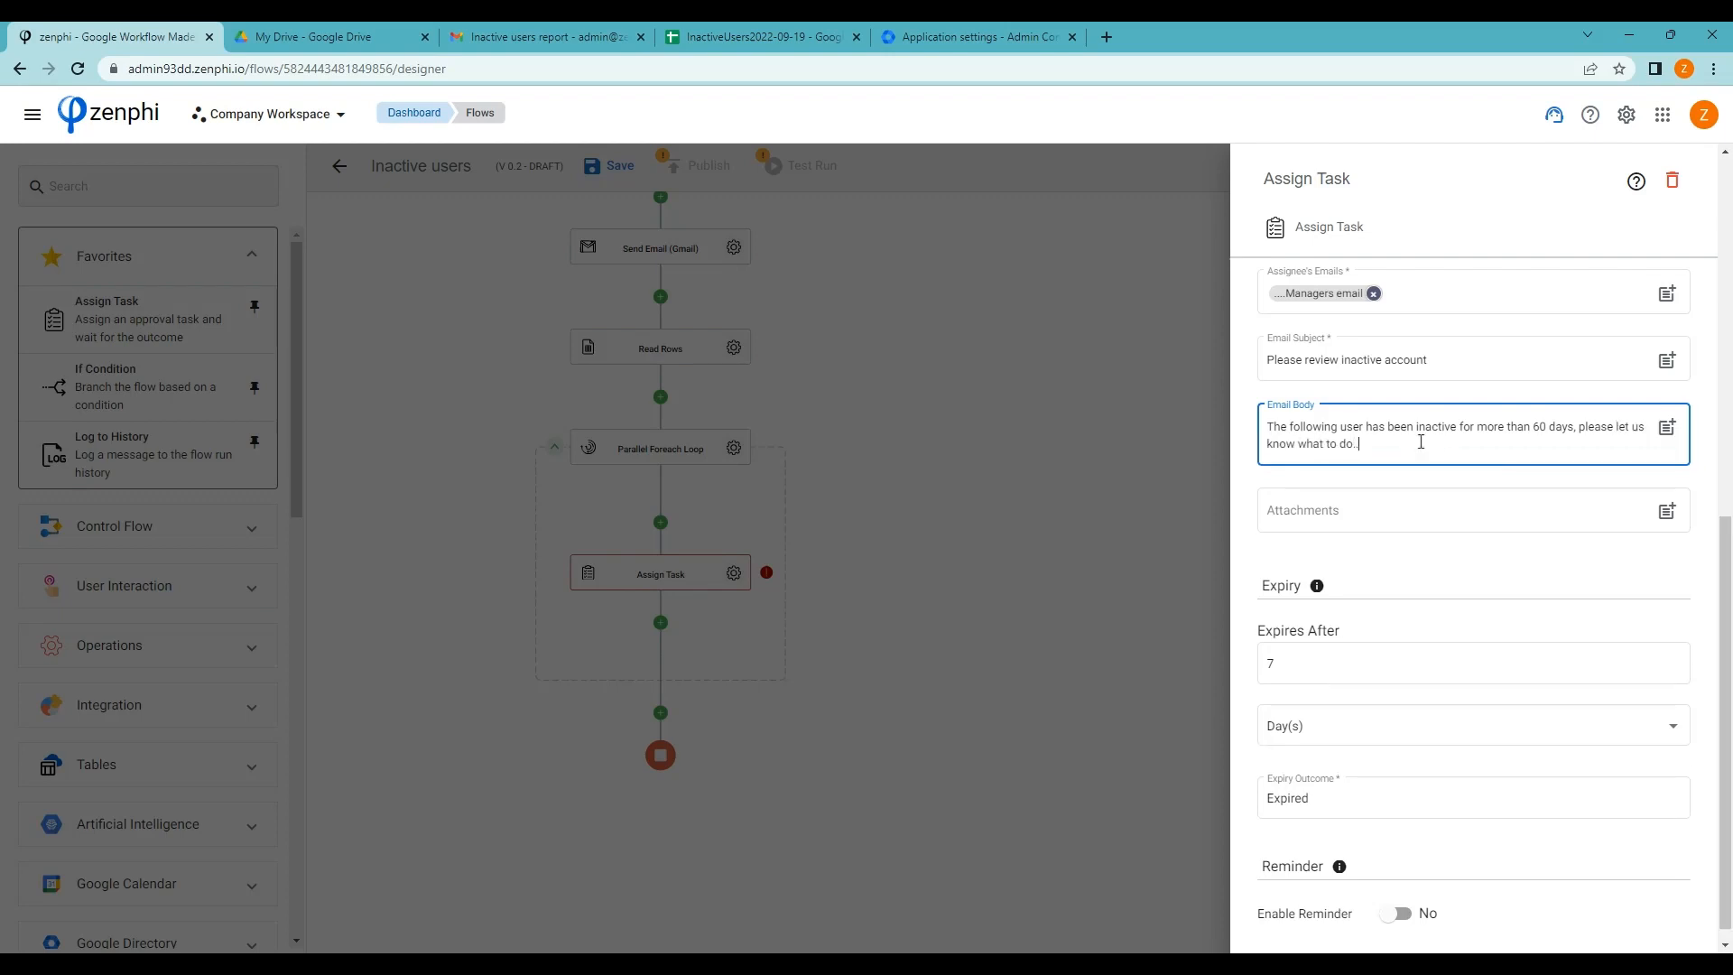
pyautogui.press('Return')
pyautogui.press('Return')
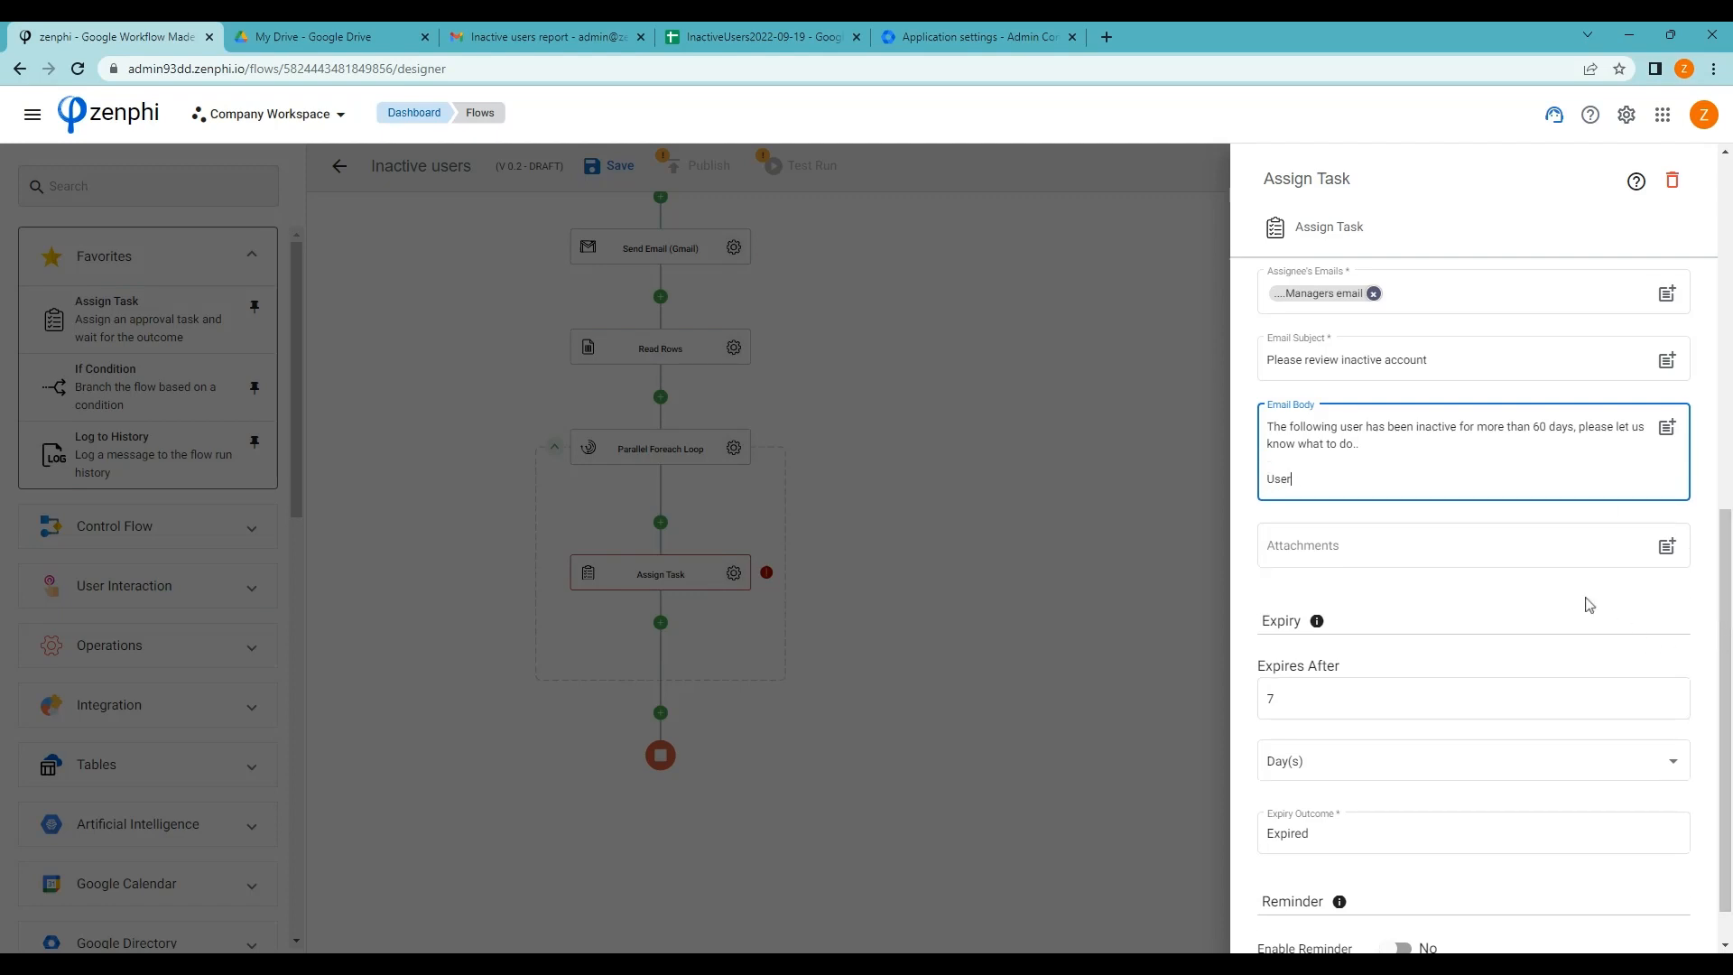
# Insert User email, Last login, Is suspended and Is Archived tokens into the body, then close the settings
pyautogui.click(1665, 431)
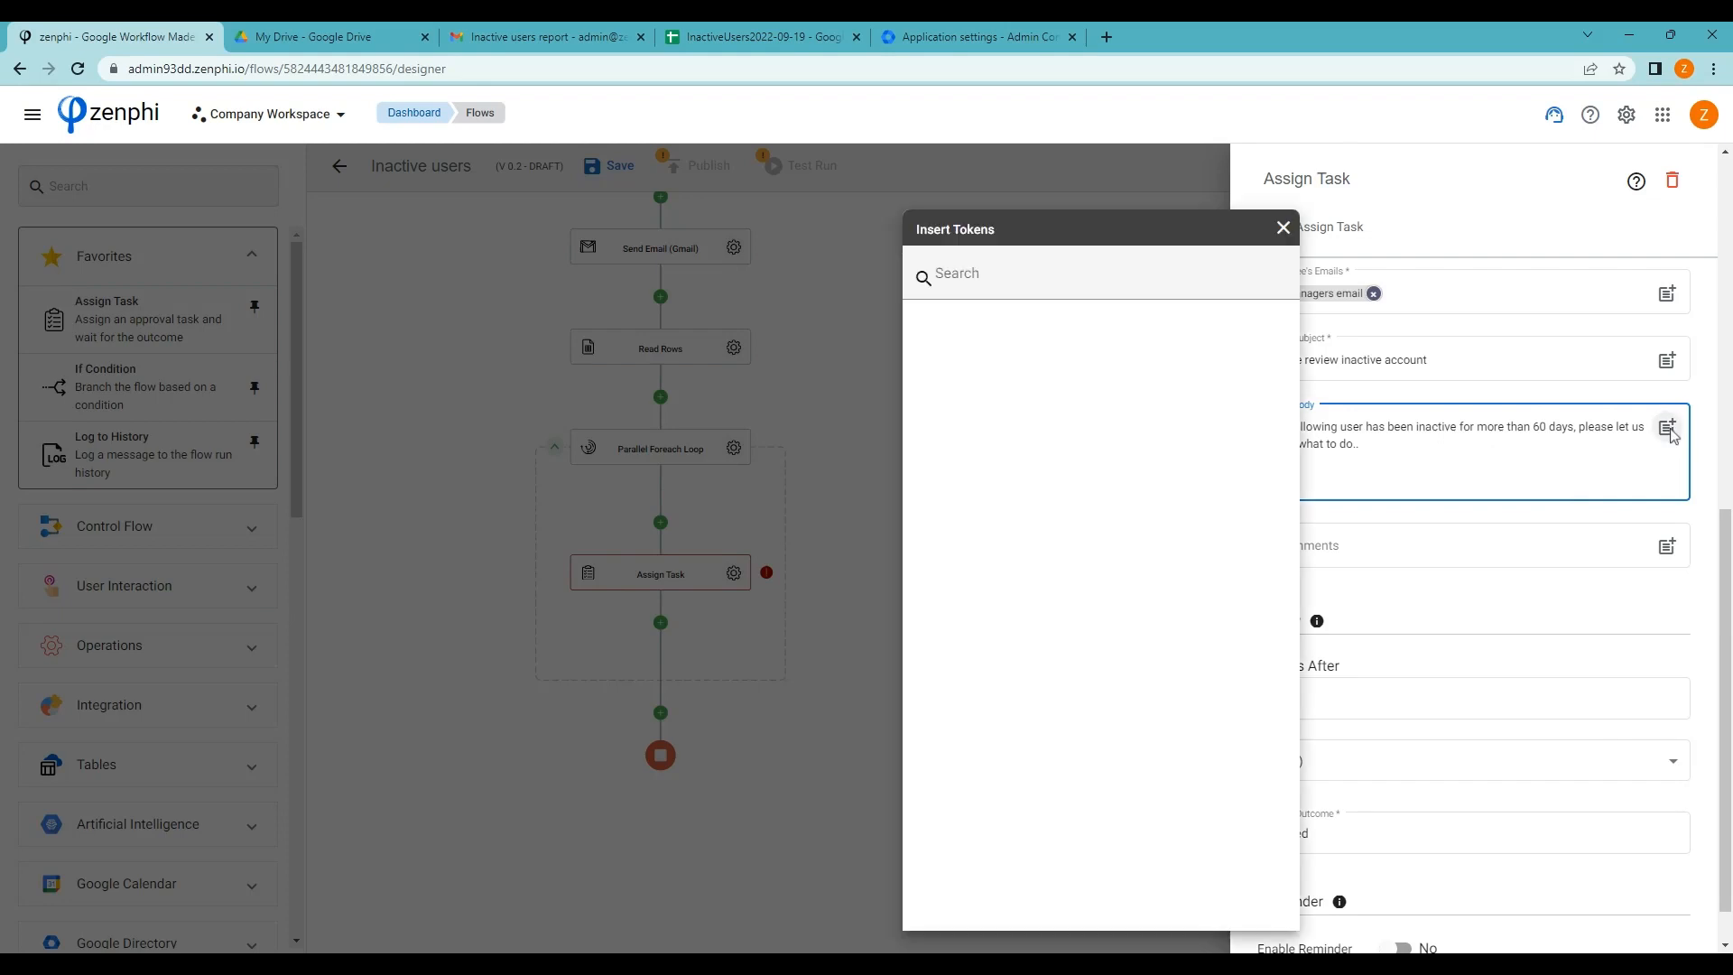
pyautogui.click(1066, 411)
pyautogui.click(1101, 451)
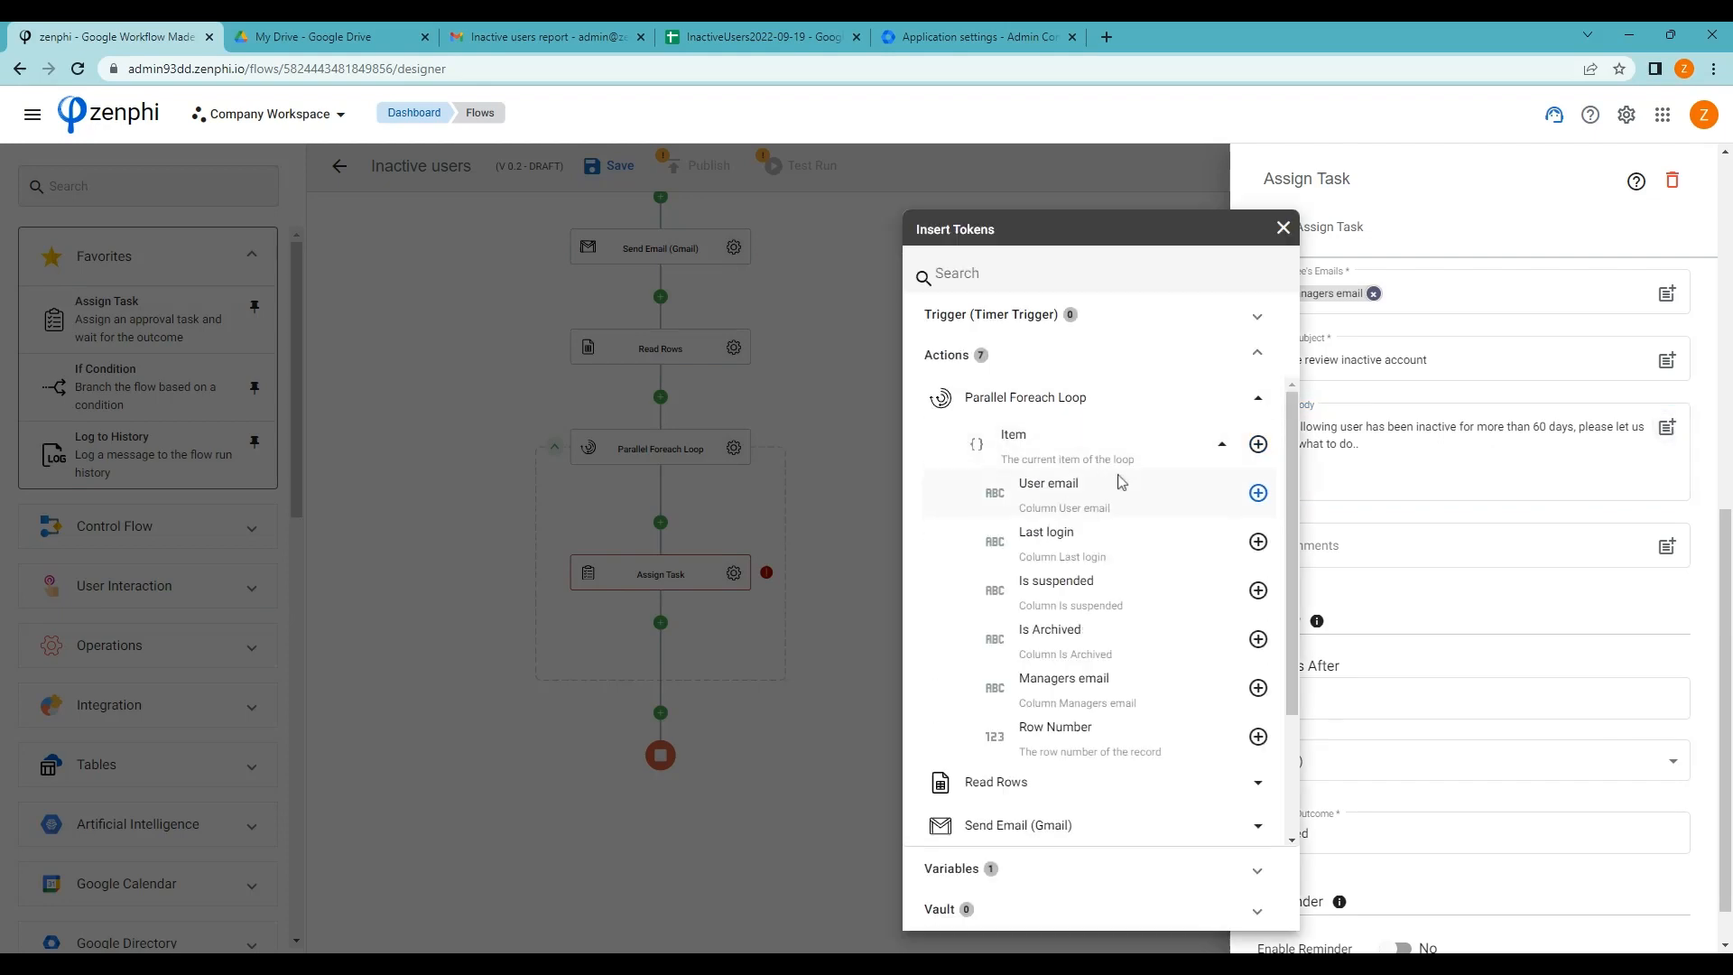
pyautogui.click(1258, 493)
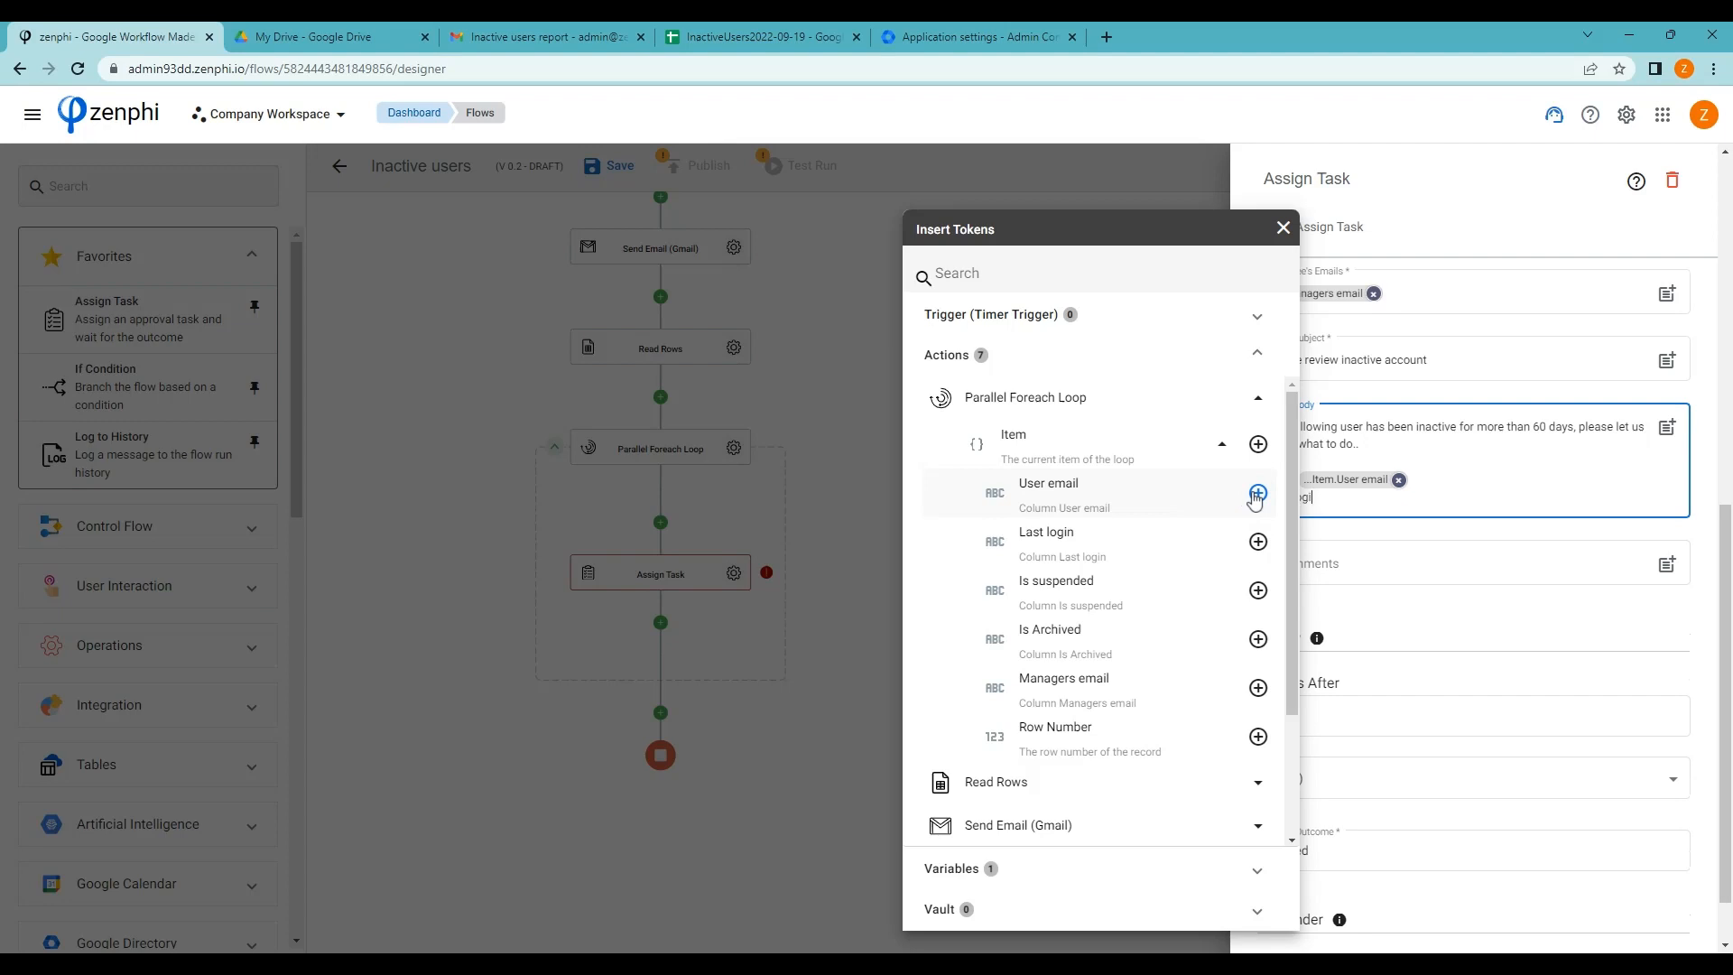
pyautogui.click(1257, 541)
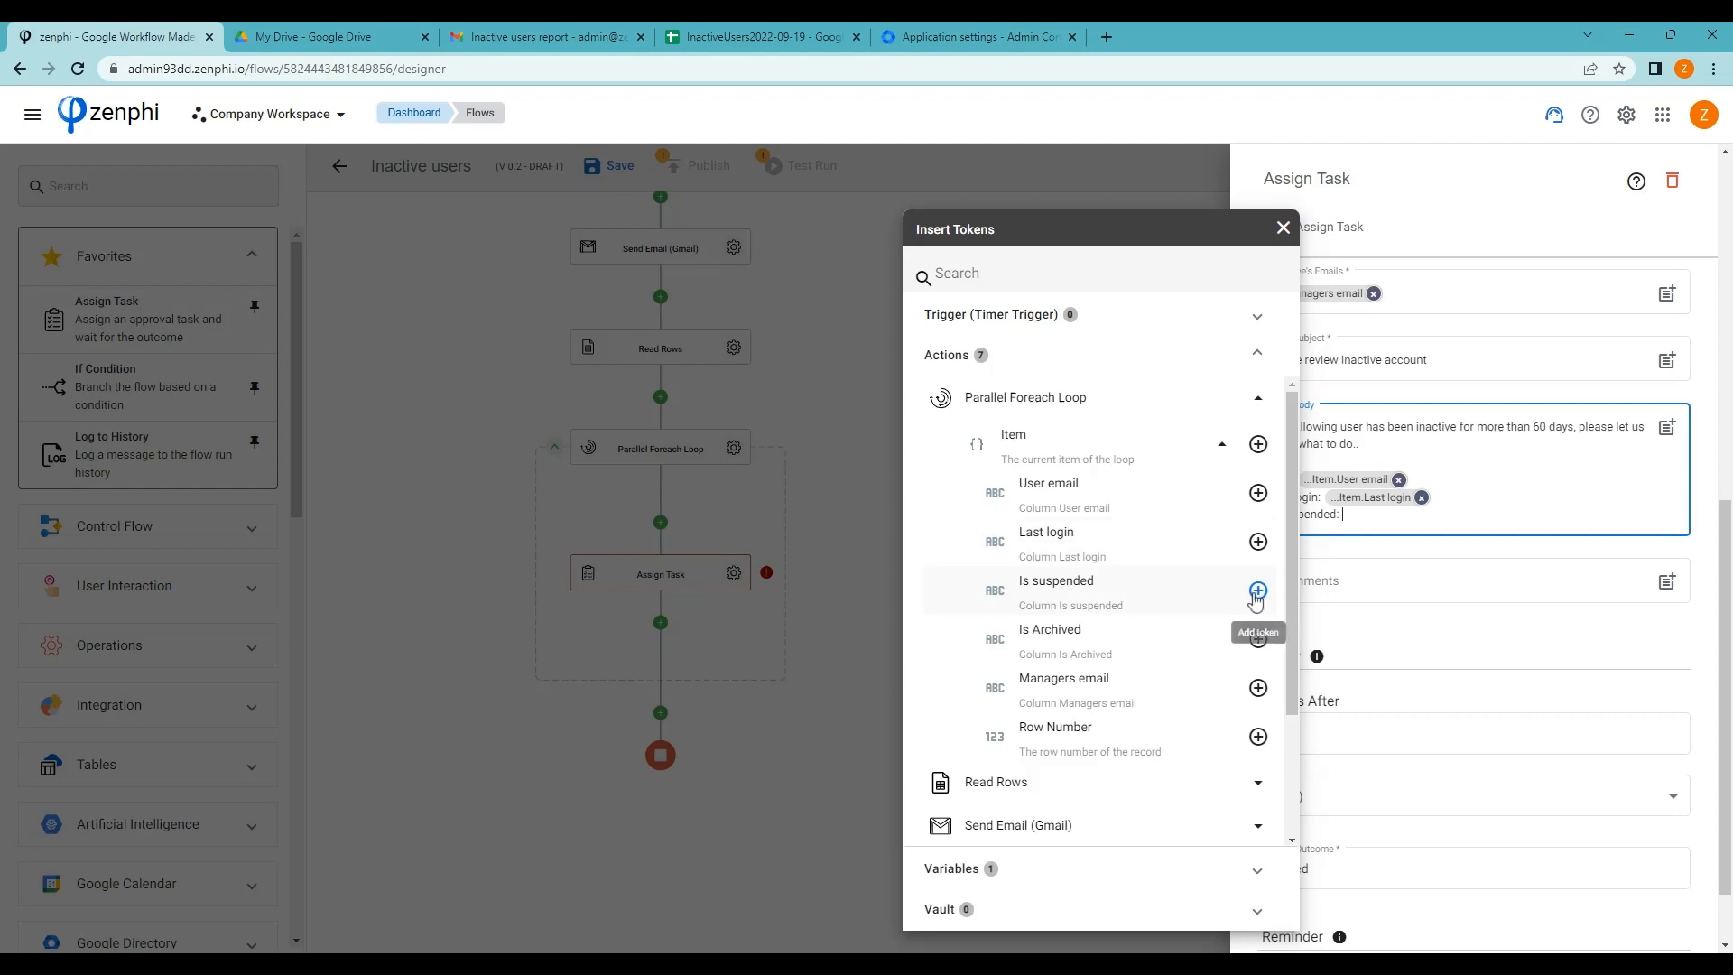
pyautogui.click(1258, 591)
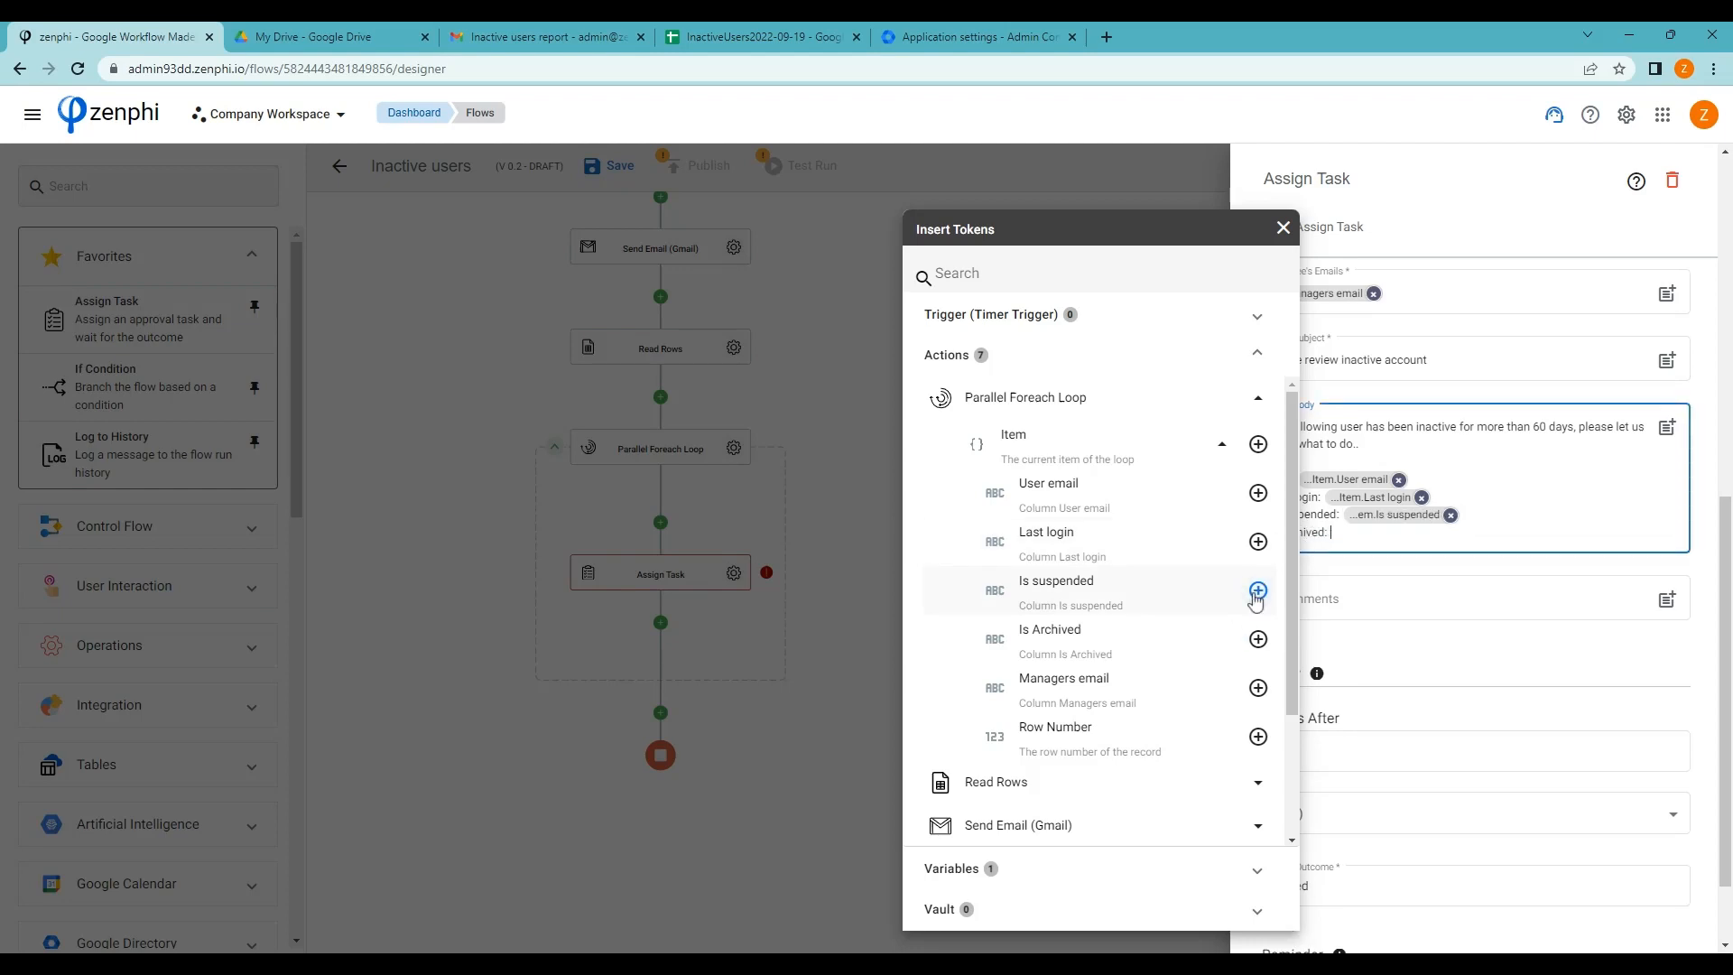
pyautogui.click(1262, 641)
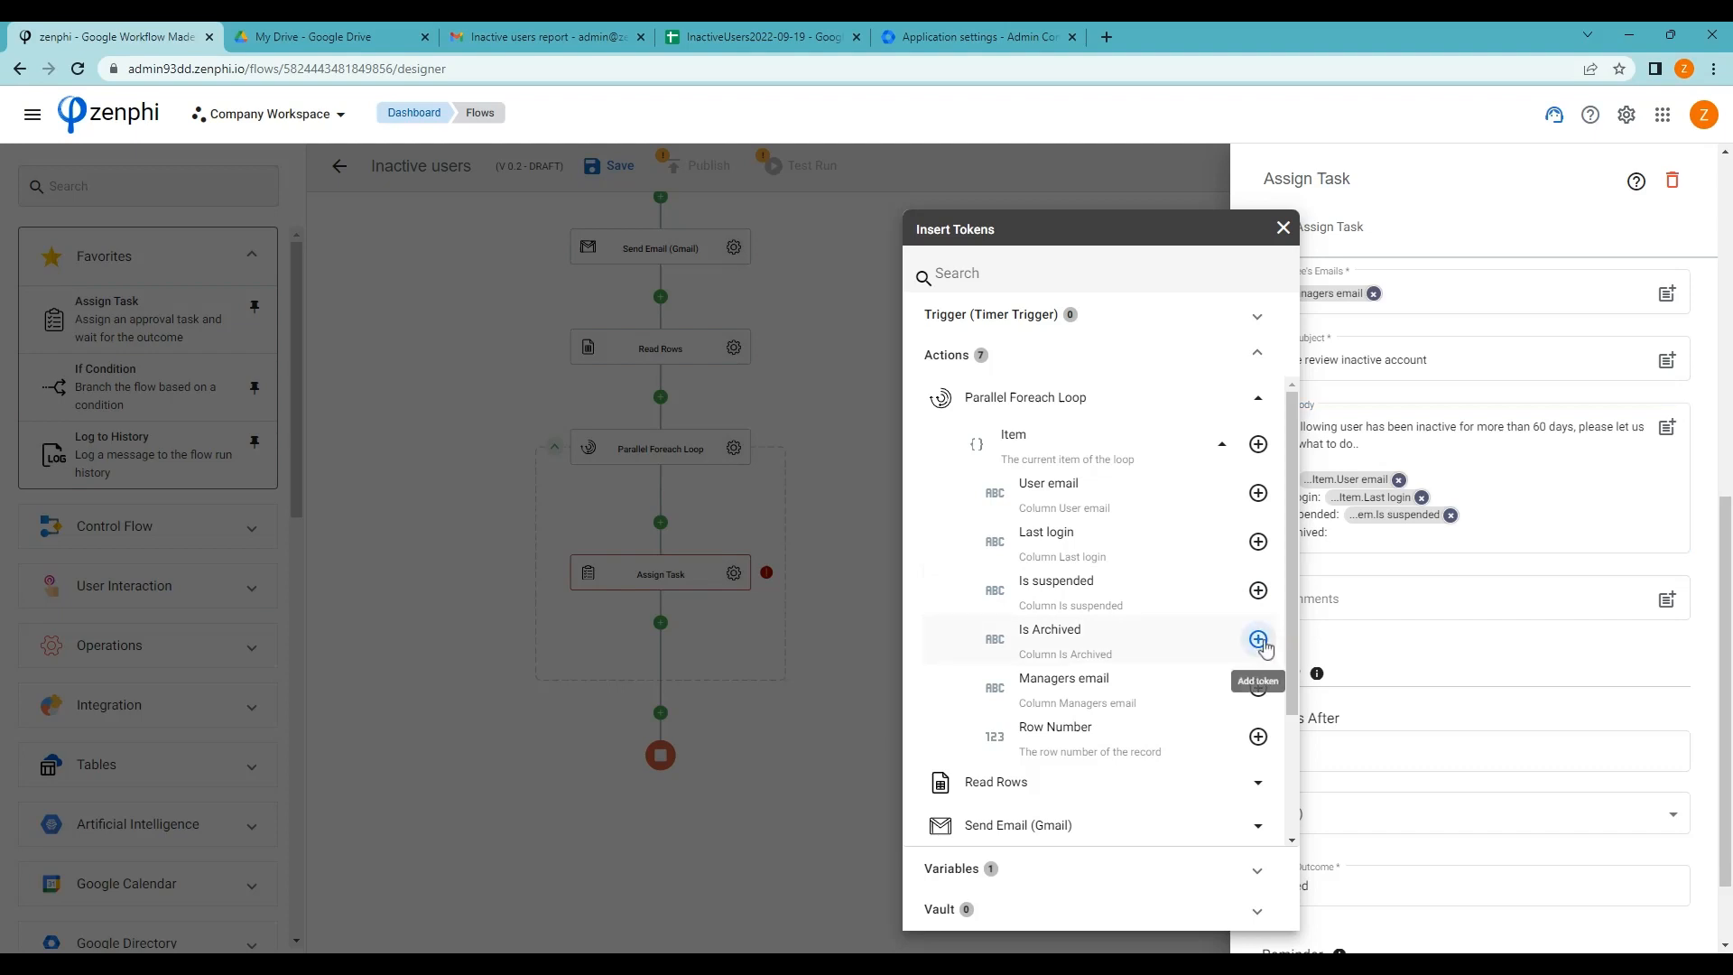
pyautogui.click(1578, 522)
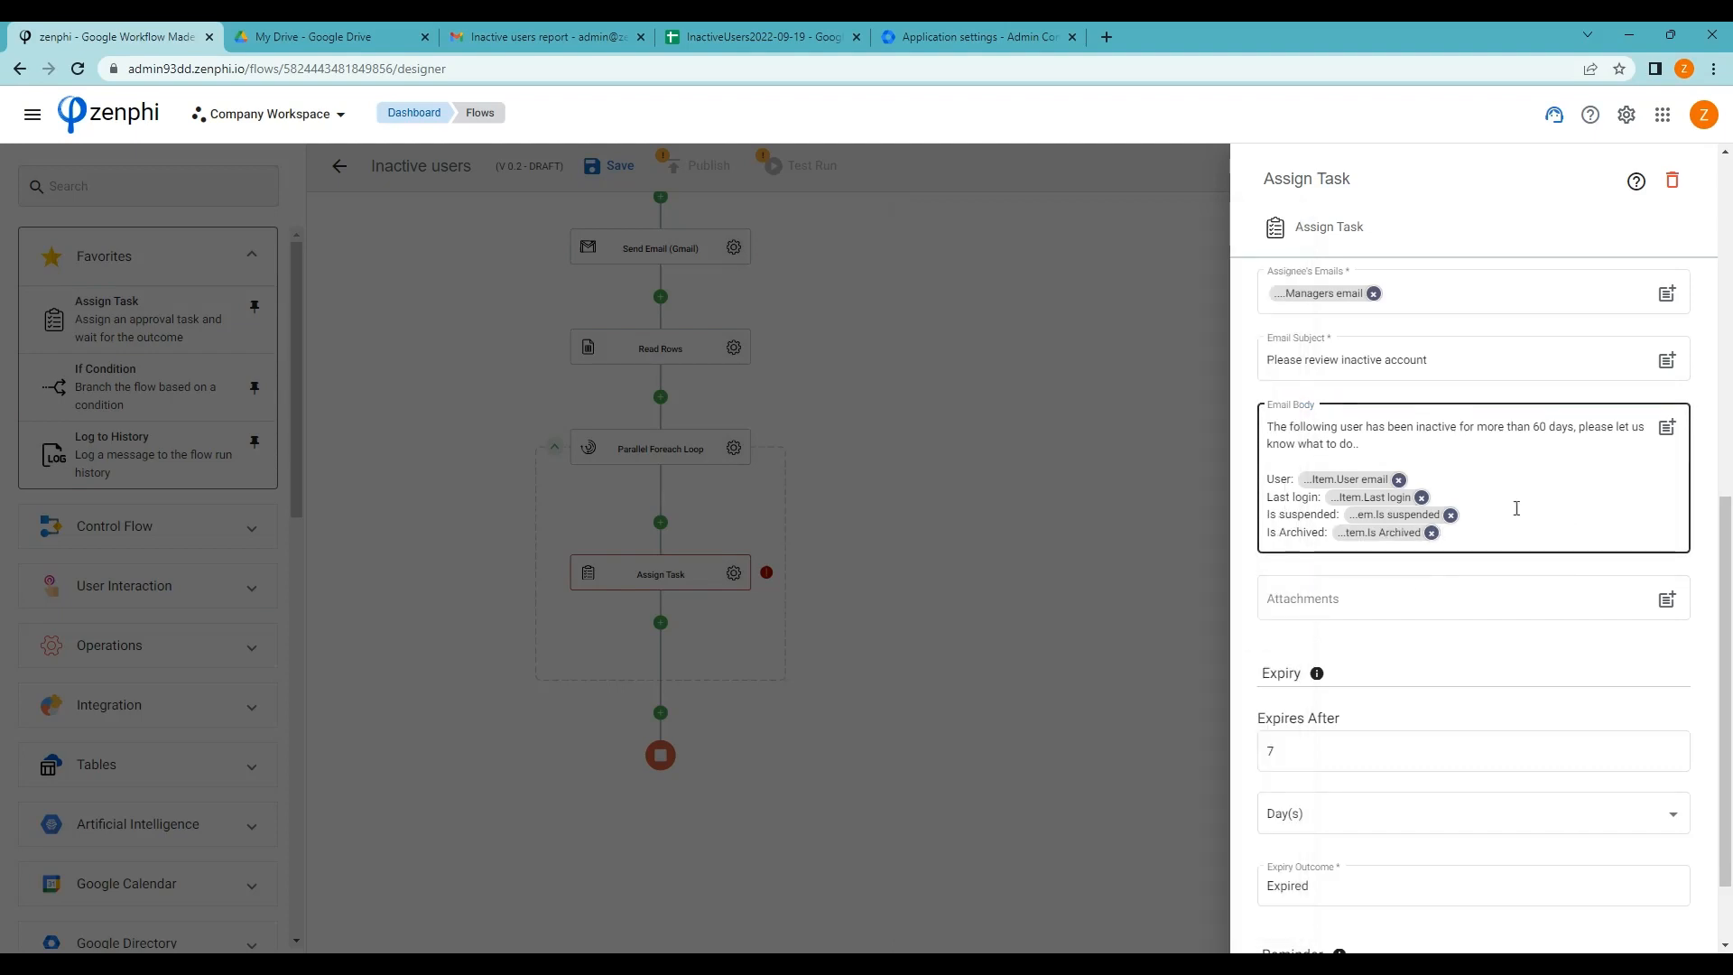
pyautogui.scroll(-2, 1597, 601)
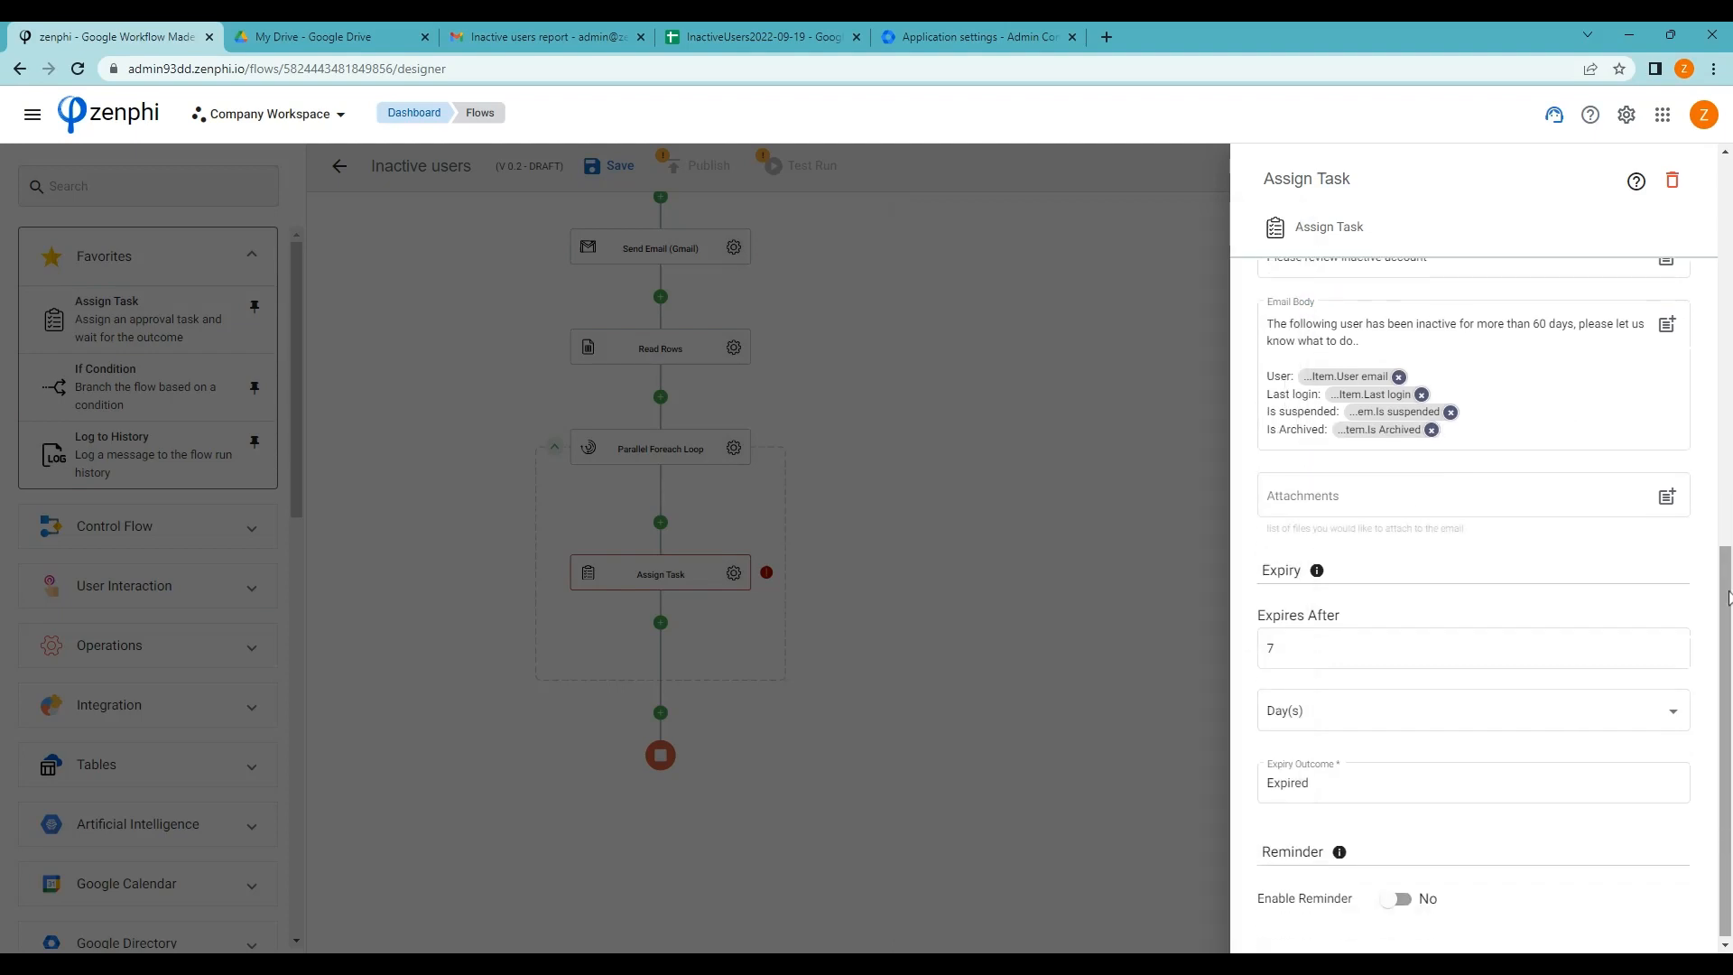
pyautogui.click(1067, 587)
# Drop a Switch By Value step onto the connector under Assign Task and open its settings
pyautogui.scroll(-2, 1056, 595)
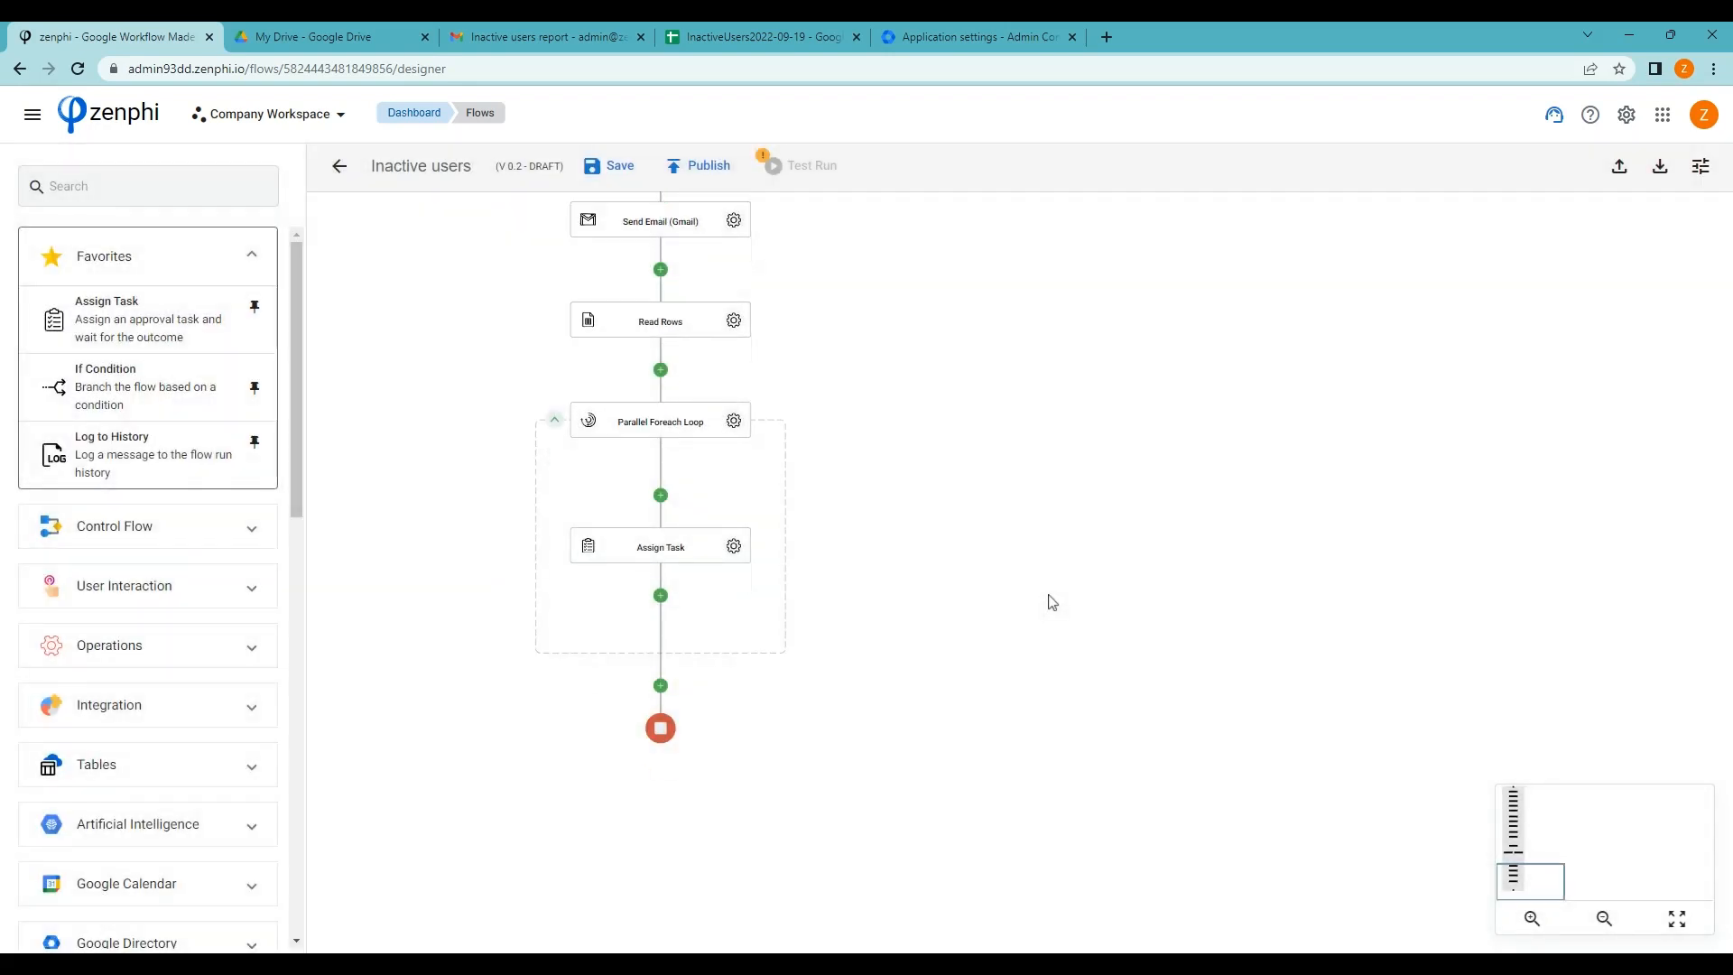
pyautogui.scroll(-3, 1052, 602)
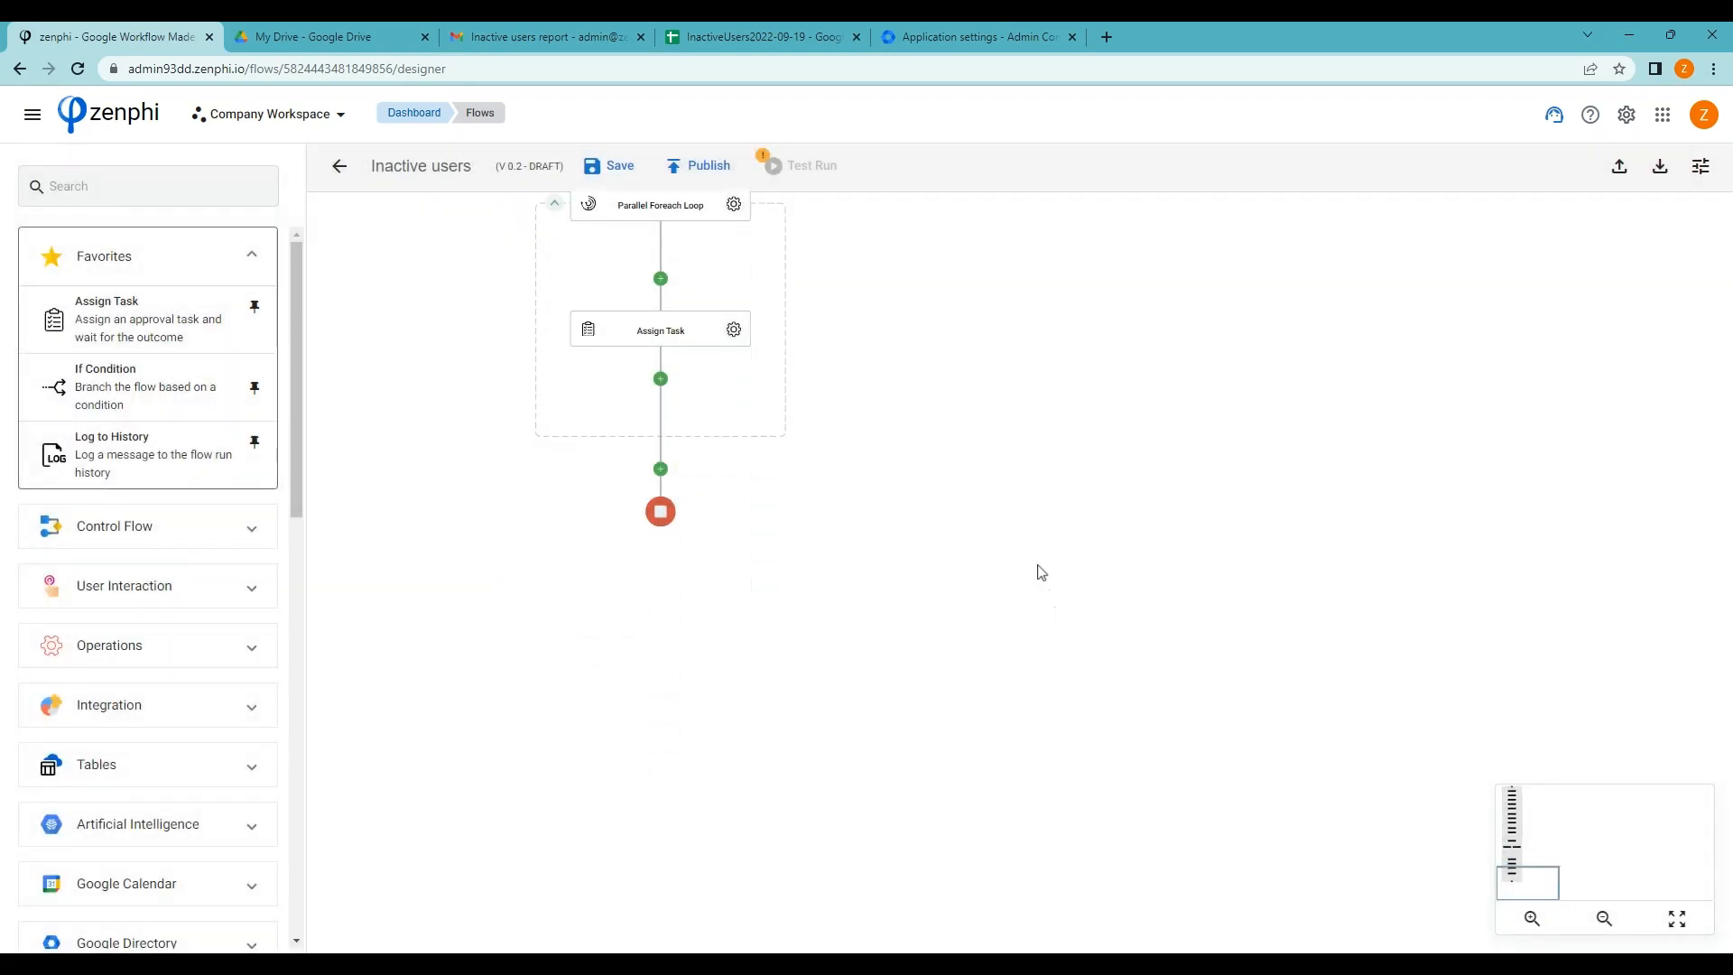
pyautogui.click(186, 526)
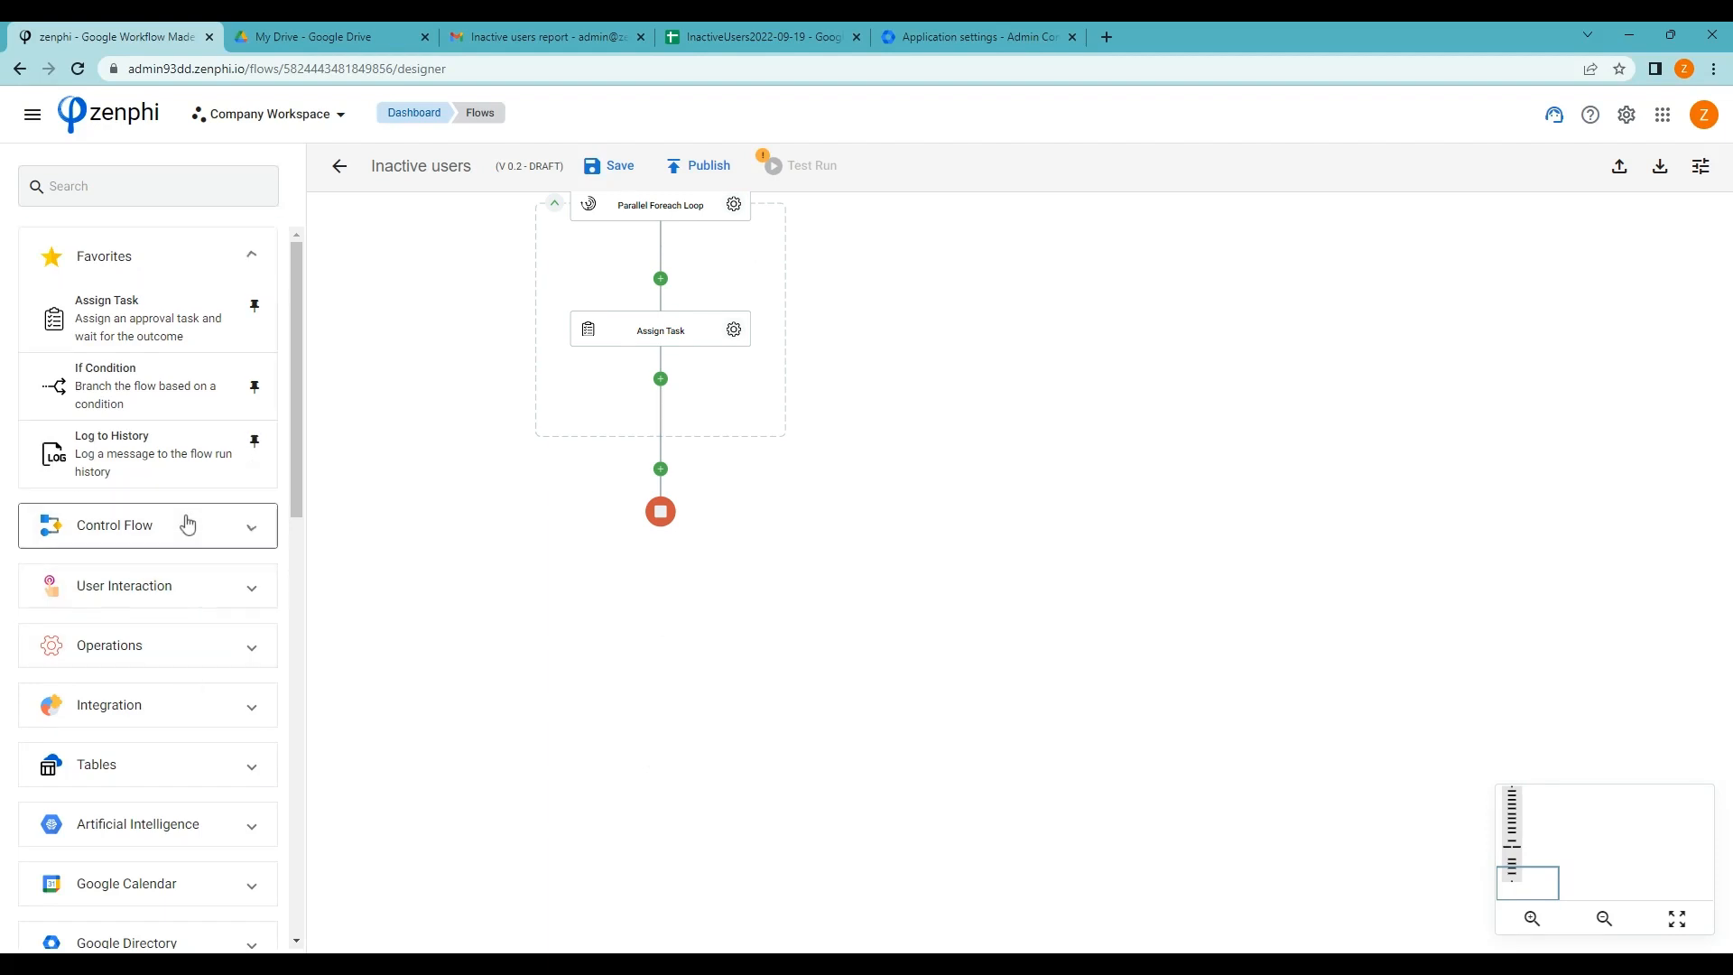
pyautogui.scroll(-4, 200, 526)
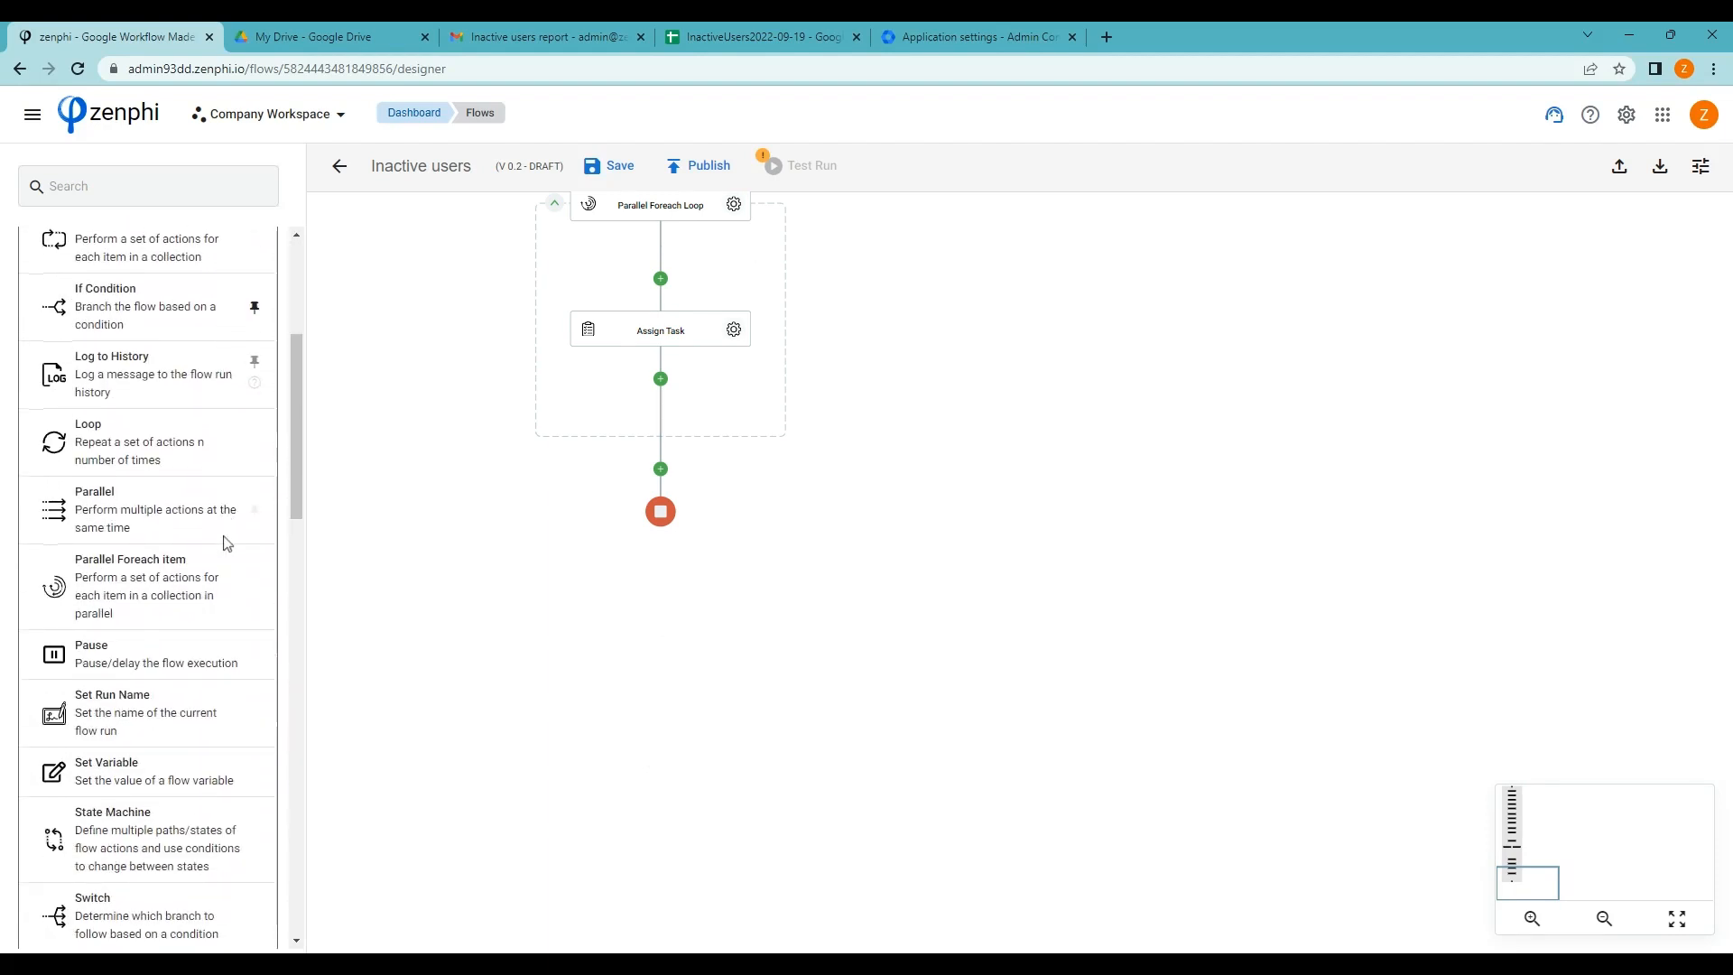
pyautogui.scroll(-3, 225, 544)
pyautogui.moveTo(52, 718); pyautogui.dragTo(669, 386)
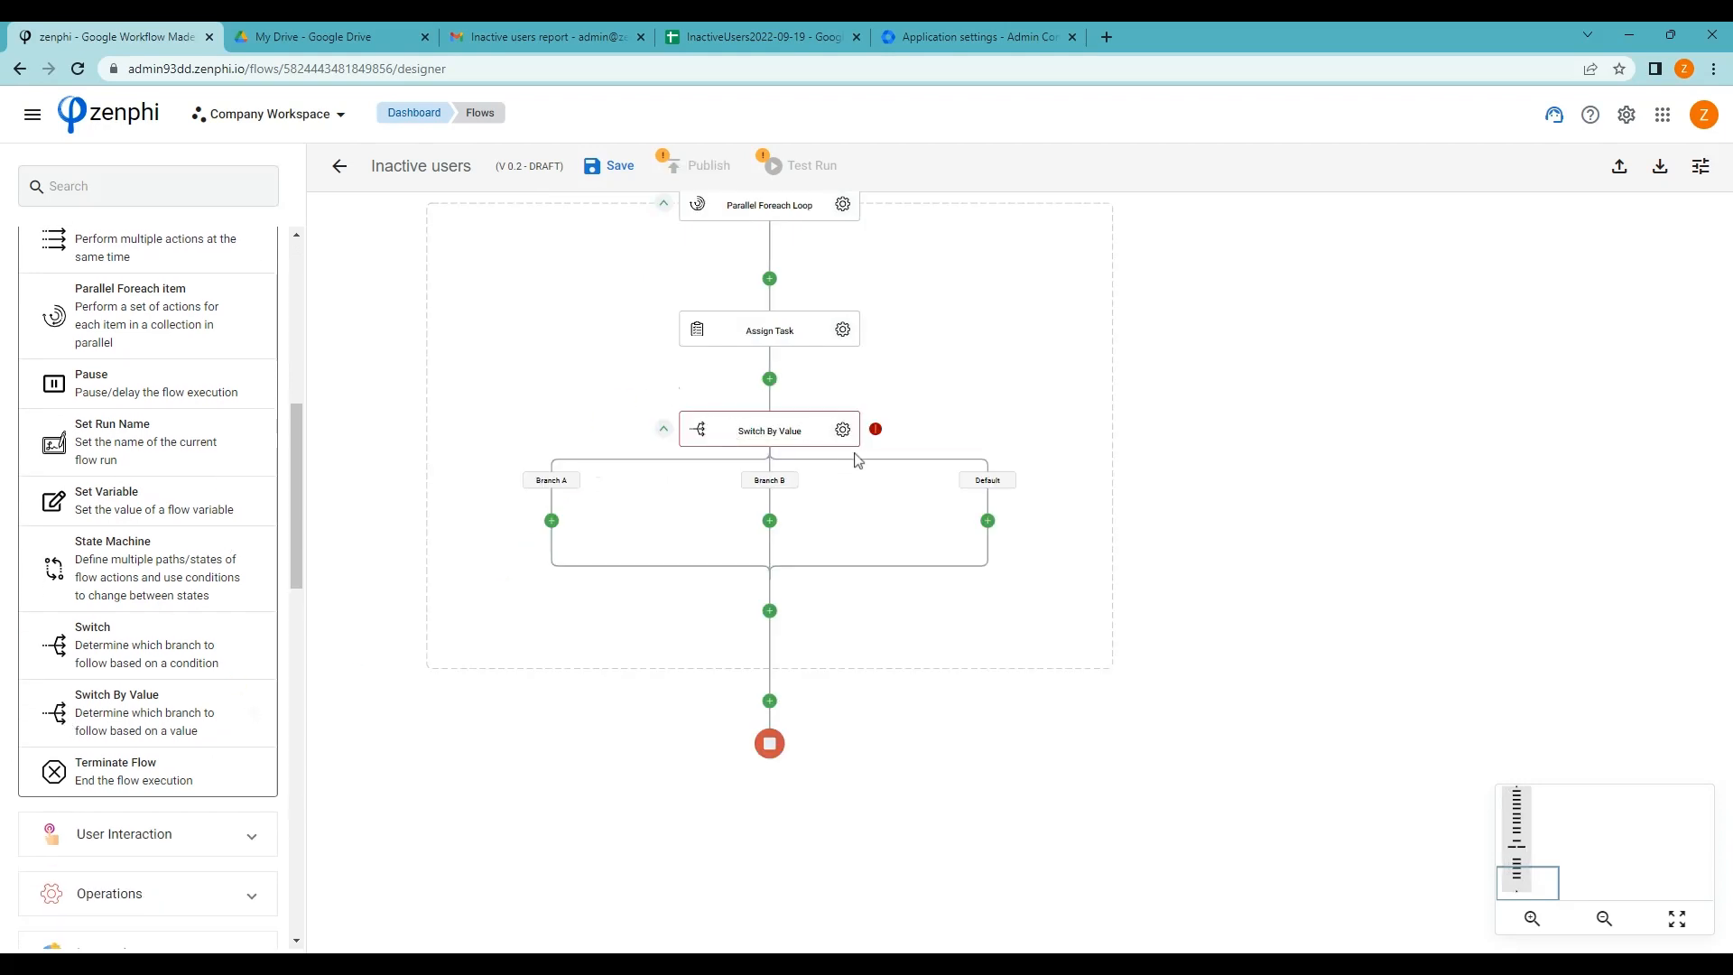
pyautogui.click(843, 429)
# Set the switch Input to the Assign Task Outcome token
pyautogui.click(1682, 358)
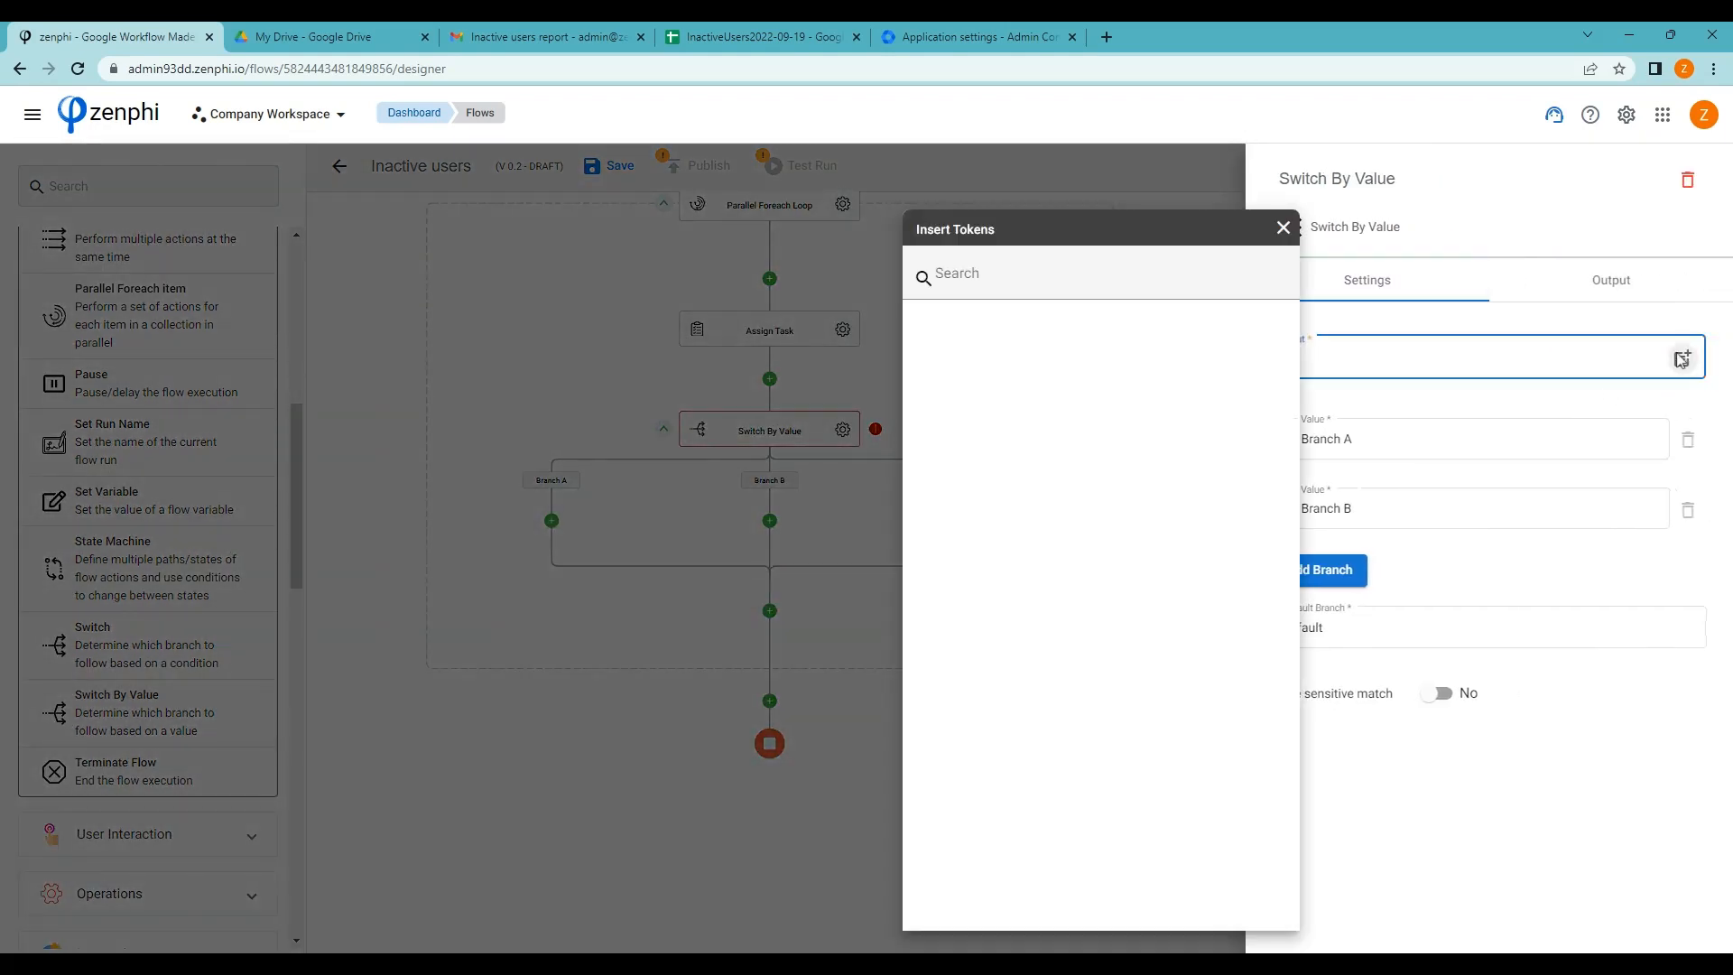
pyautogui.click(1129, 399)
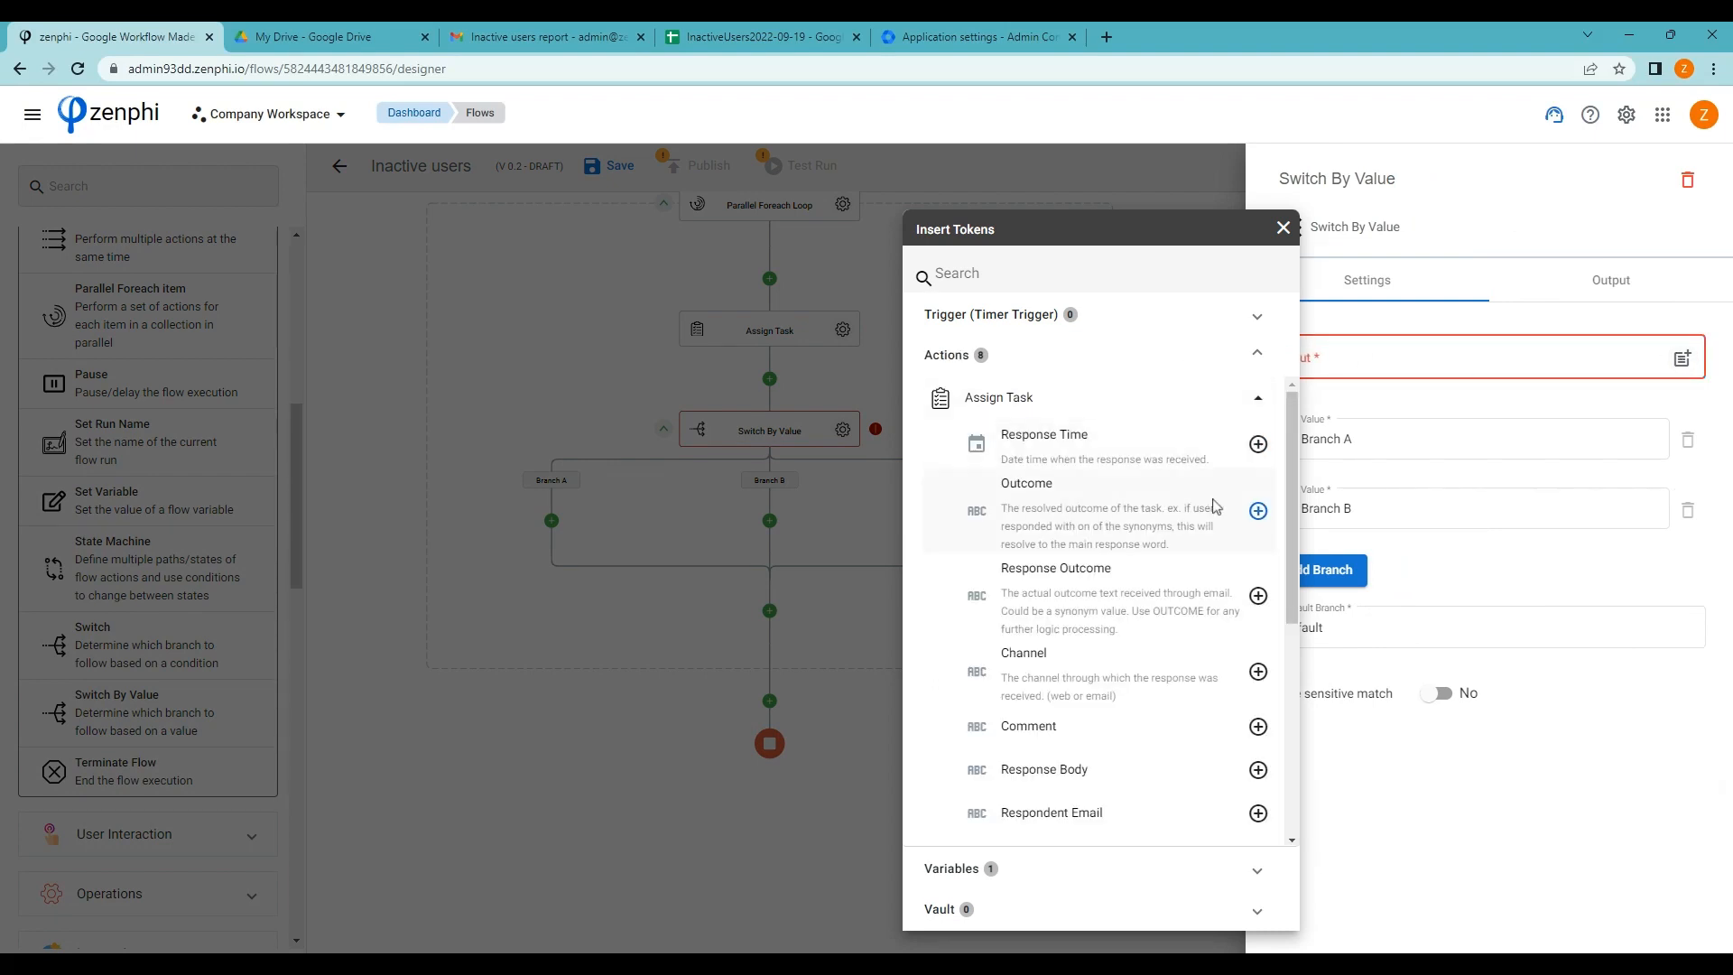
pyautogui.click(1259, 511)
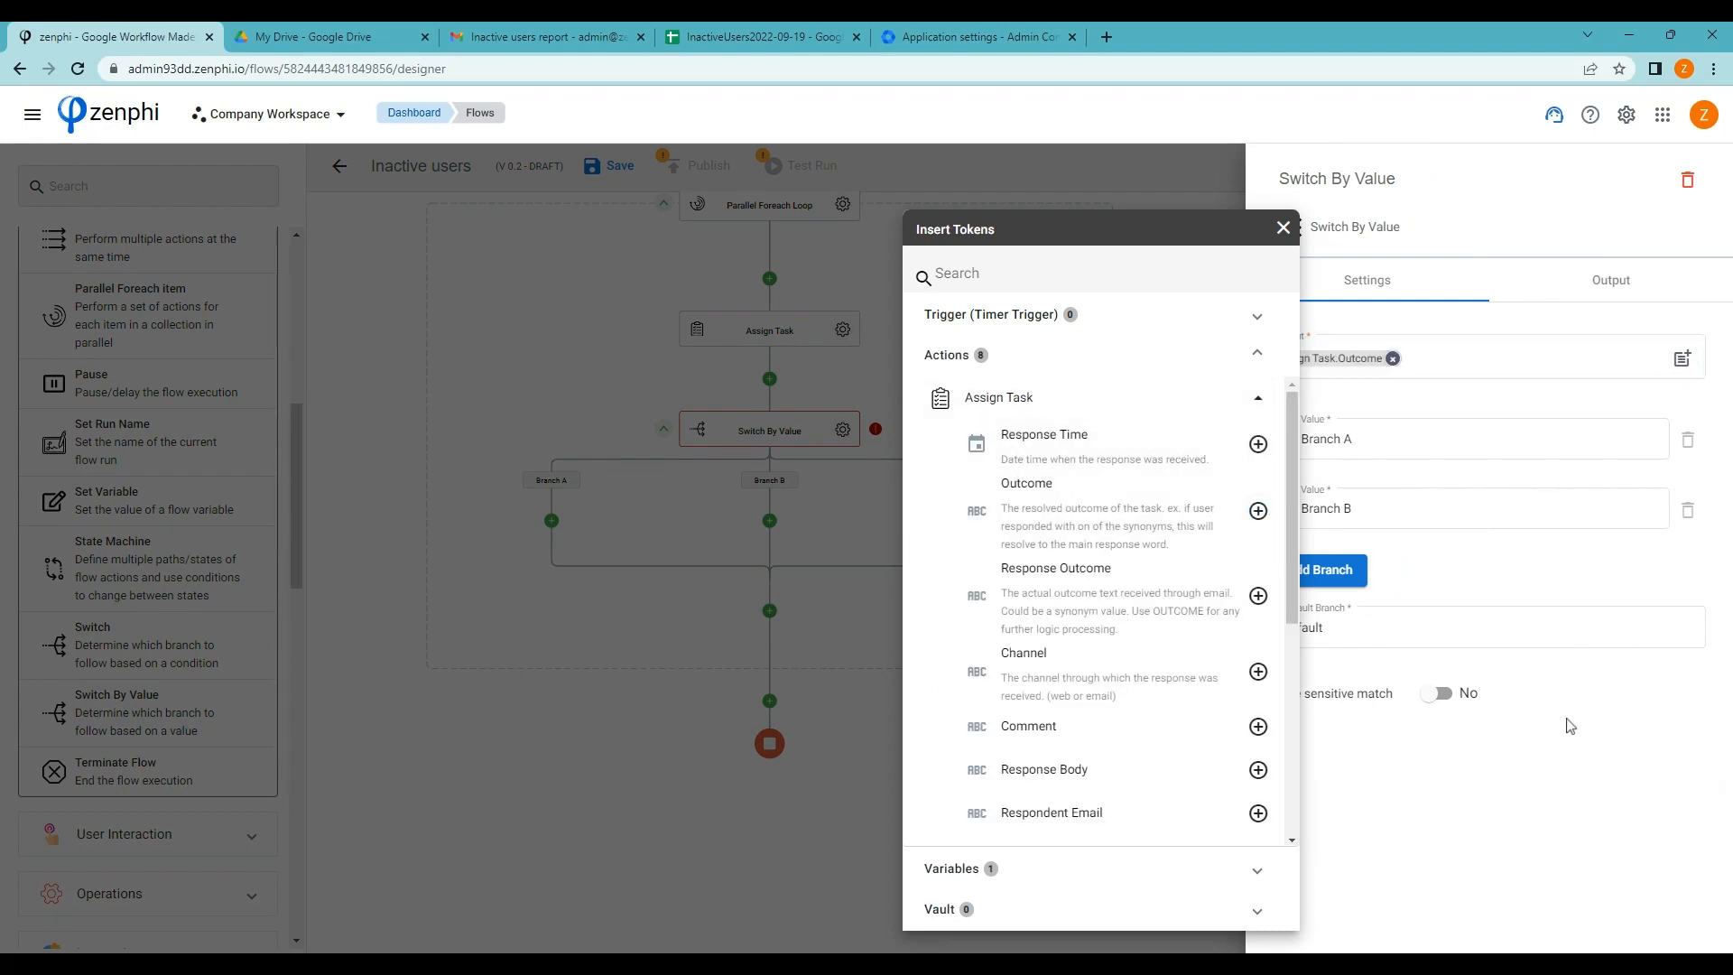
pyautogui.click(1568, 720)
# Name the branch values Archive and Suspend, and add a third branch, Delete
pyautogui.moveTo(1360, 439); pyautogui.dragTo(1300, 439)
pyautogui.write('Archive')
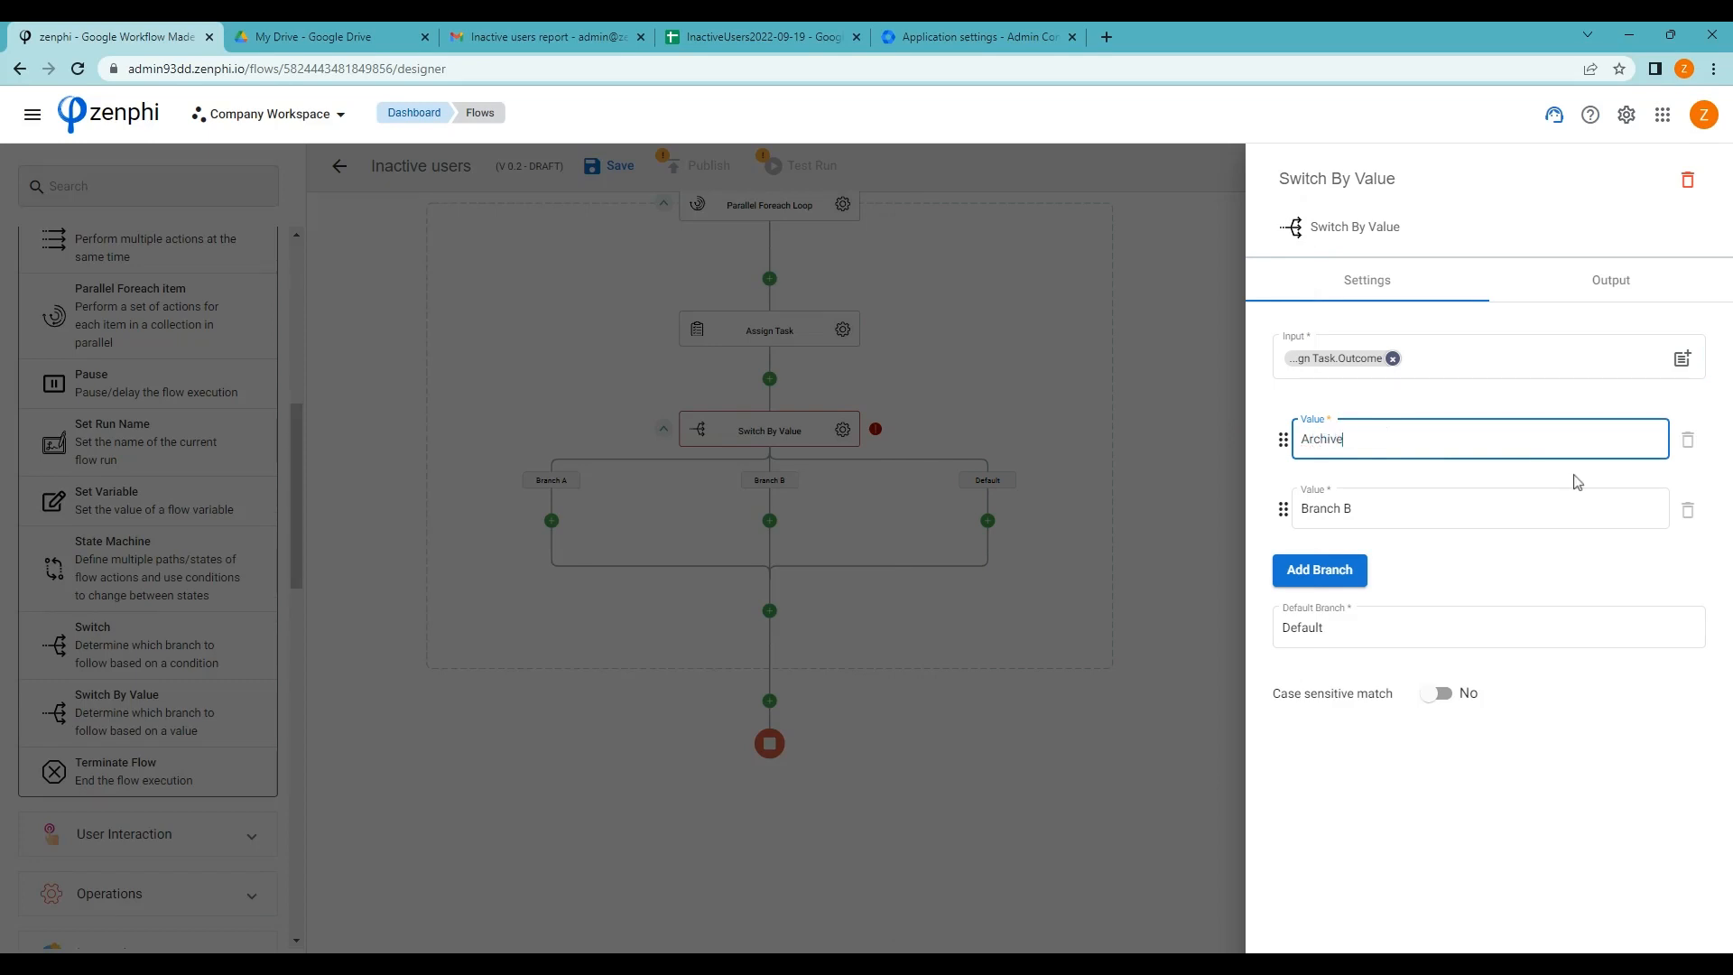
pyautogui.click(1512, 505)
pyautogui.moveTo(1397, 506); pyautogui.dragTo(1300, 509)
pyautogui.write('Suspend')
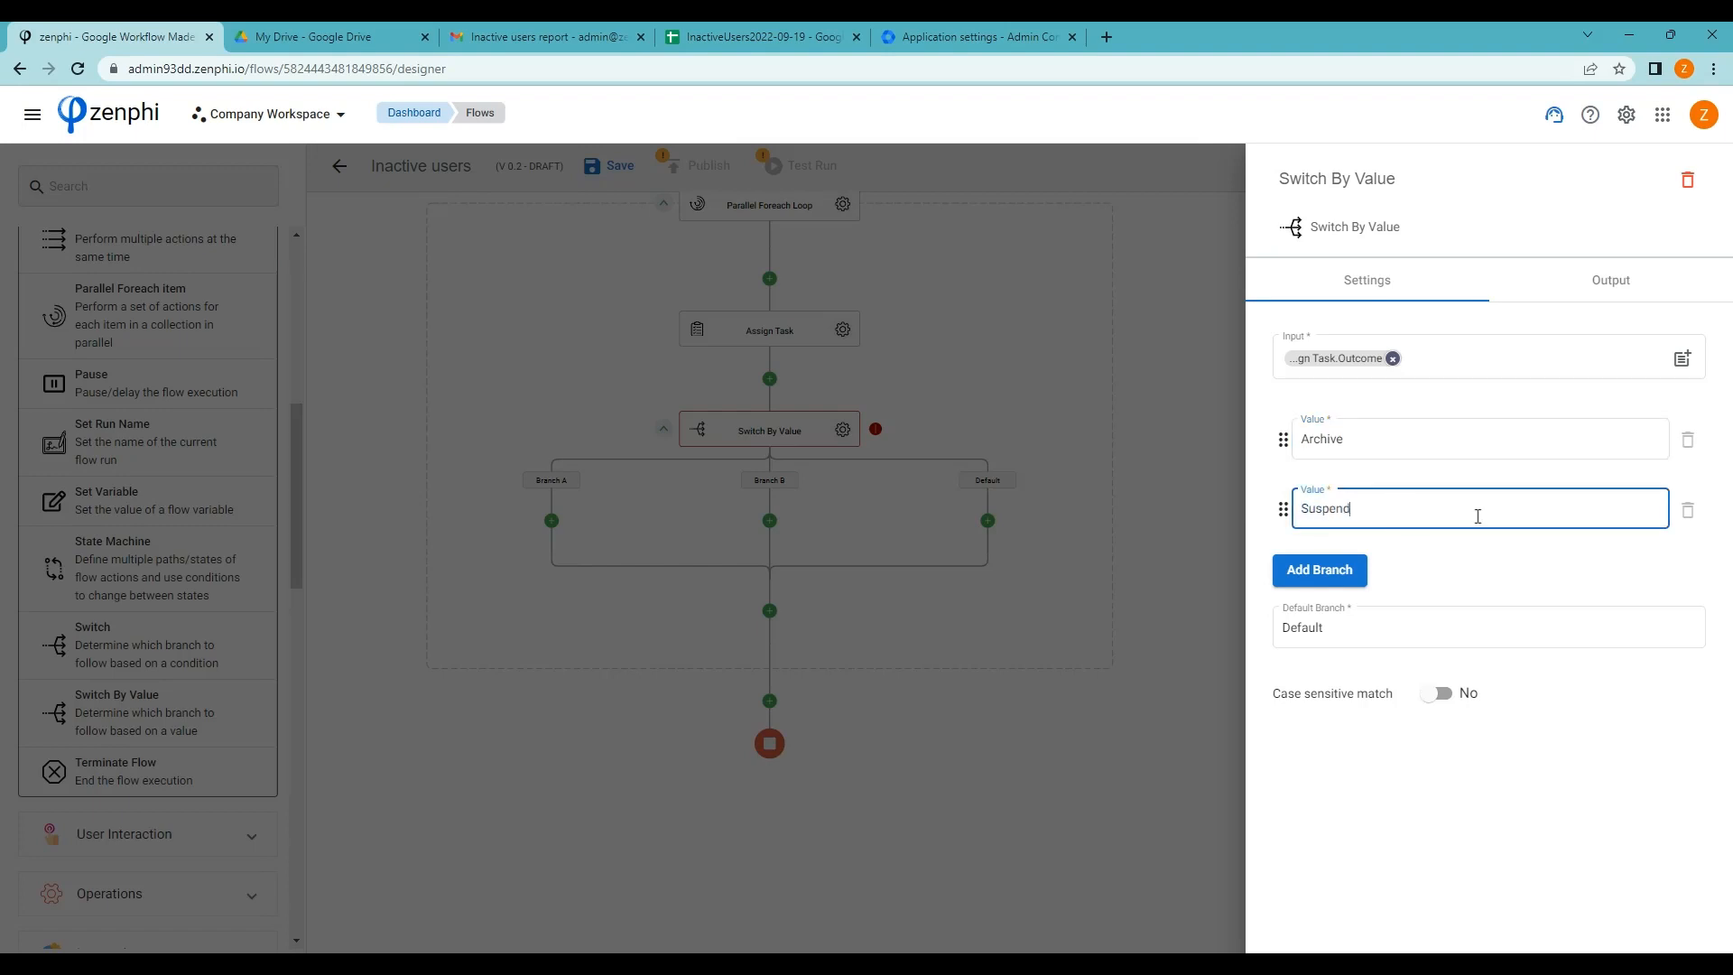
pyautogui.click(1349, 572)
pyautogui.moveTo(1354, 579); pyautogui.dragTo(1283, 579)
pyautogui.write('Delete')
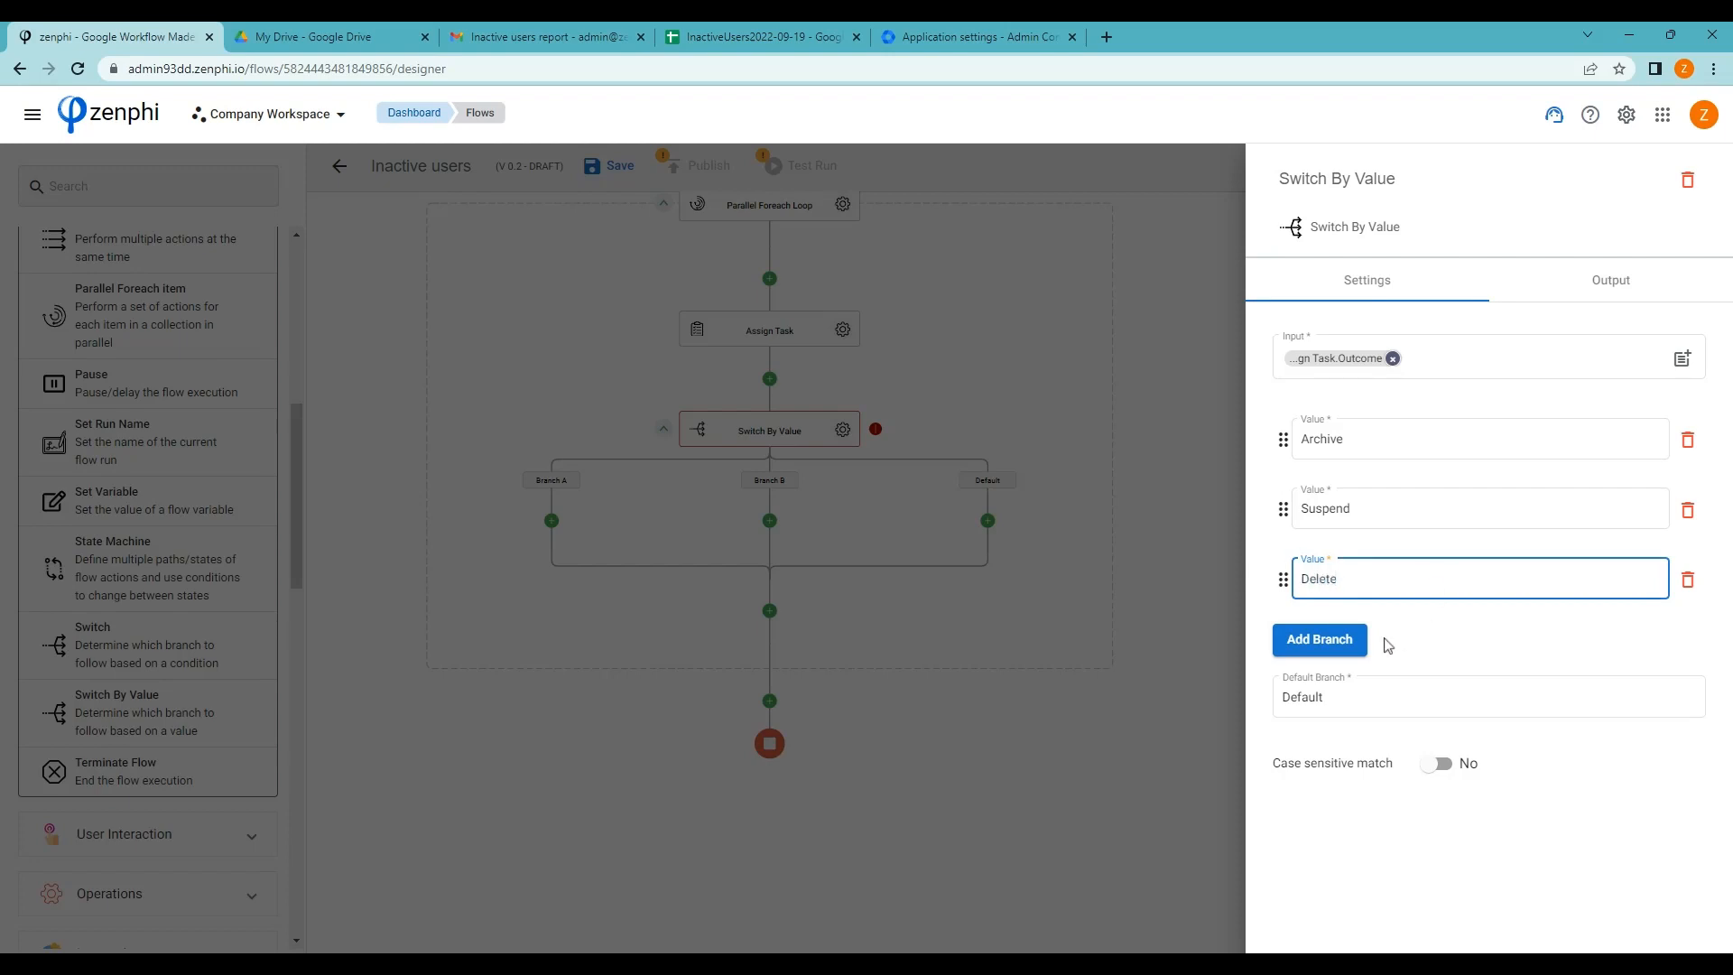
# Add a Do nothing branch, make Do nothing the default, and close the settings
pyautogui.click(1334, 638)
pyautogui.click(1380, 645)
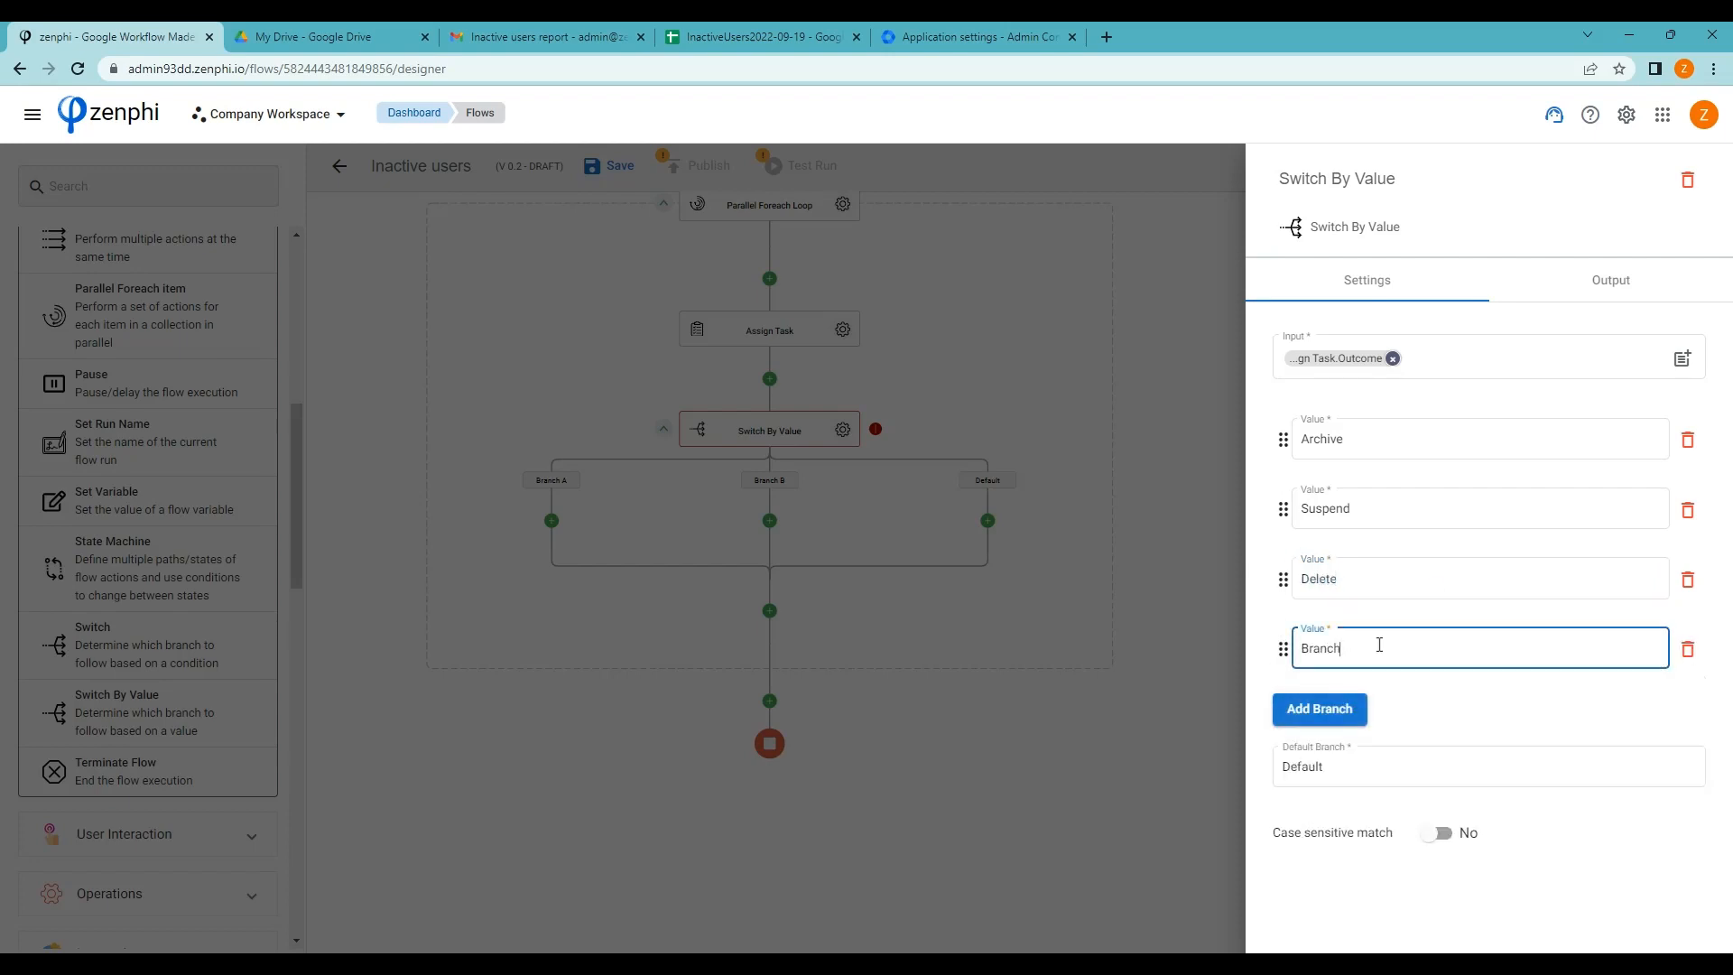
pyautogui.doubleClick(1387, 648)
pyautogui.write('Do nothing')
pyautogui.moveTo(1346, 767); pyautogui.dragTo(1158, 769)
pyautogui.write('Do')
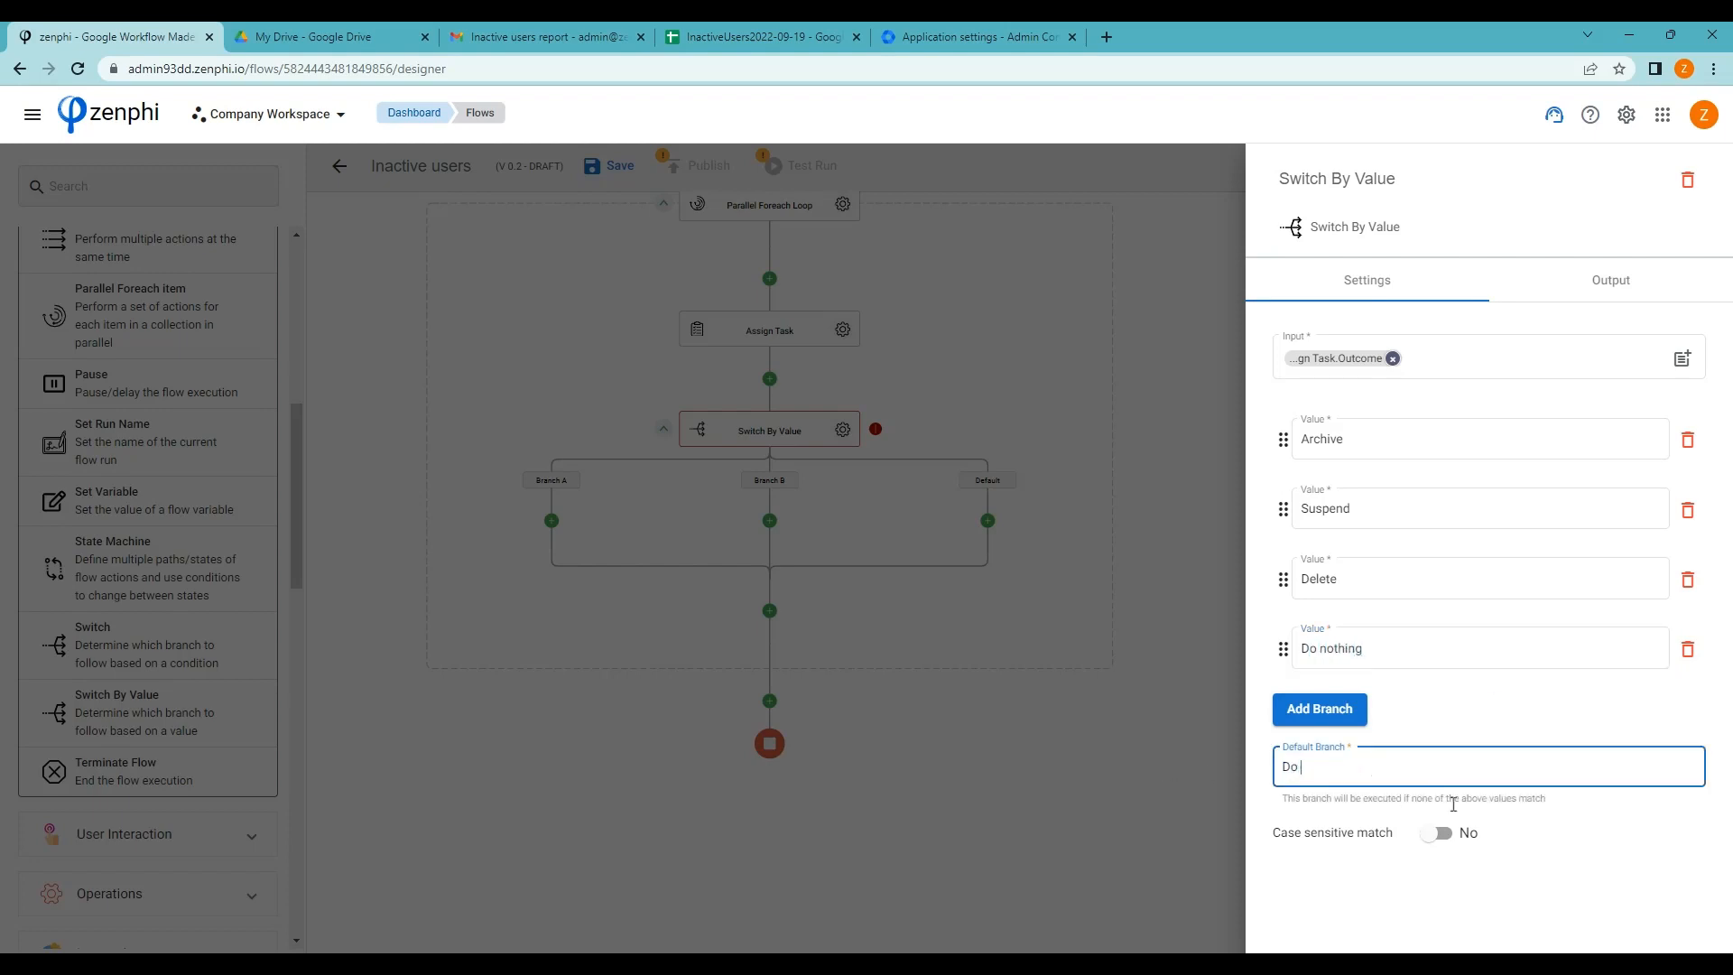
pyautogui.click(1058, 660)
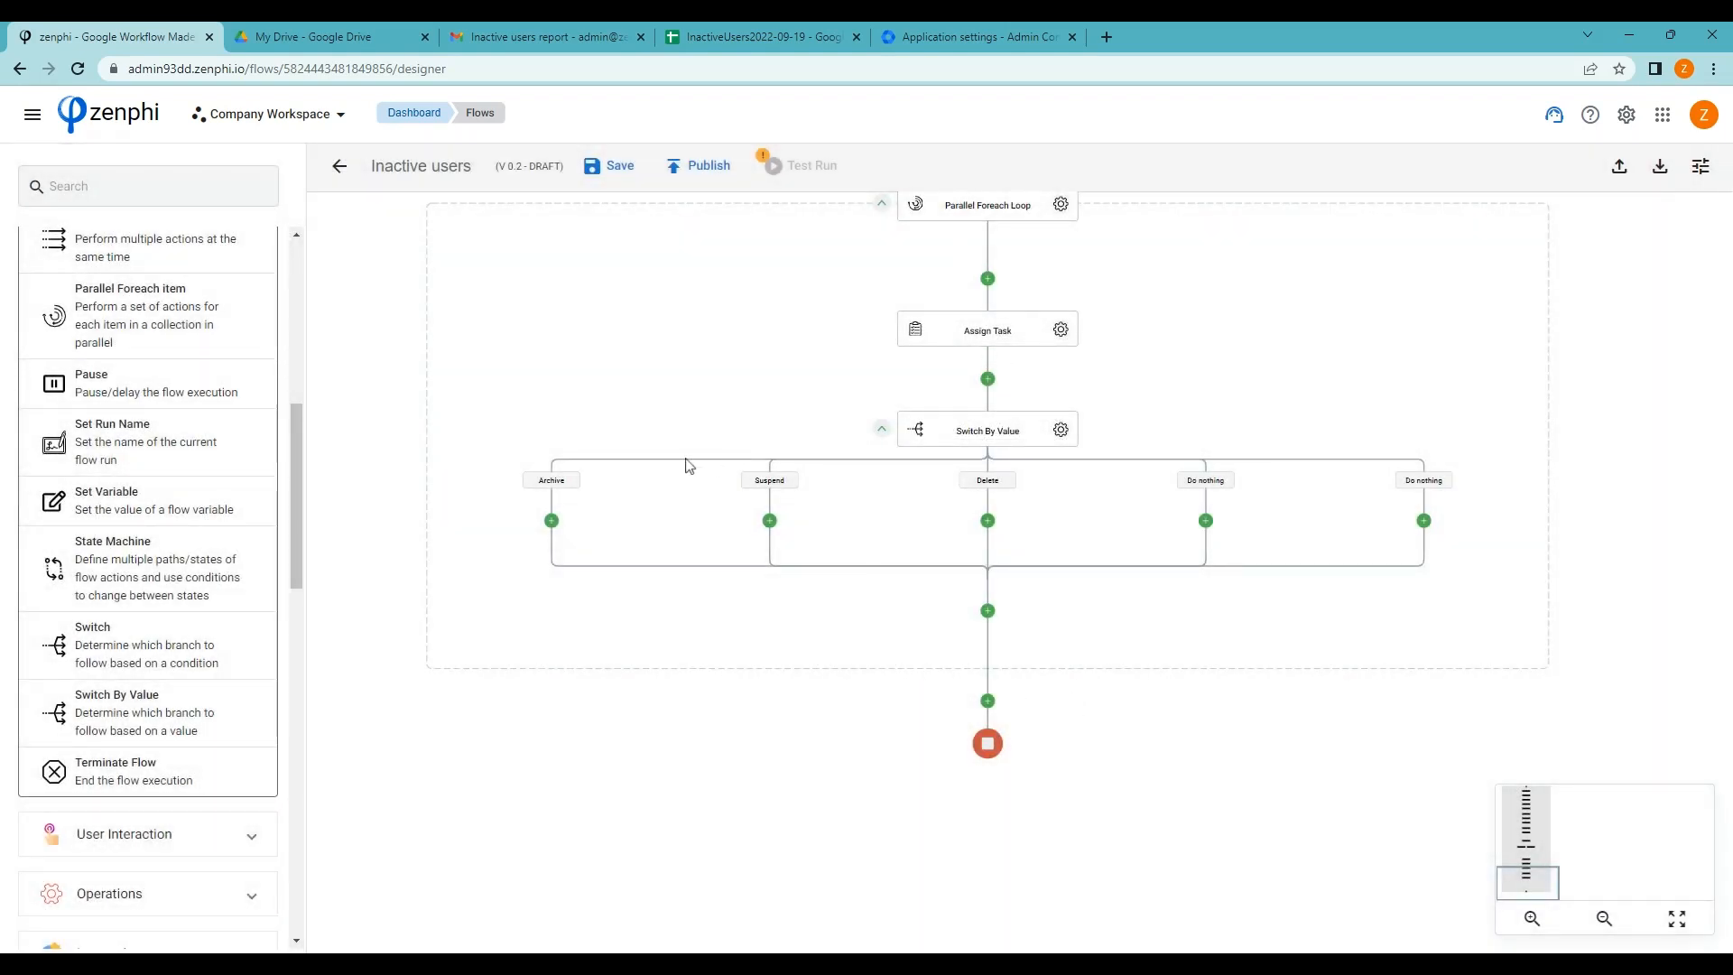
# Drop a Google Directory Suspend User action on the switch's Archive branch and open its settings
pyautogui.scroll(7, 225, 503)
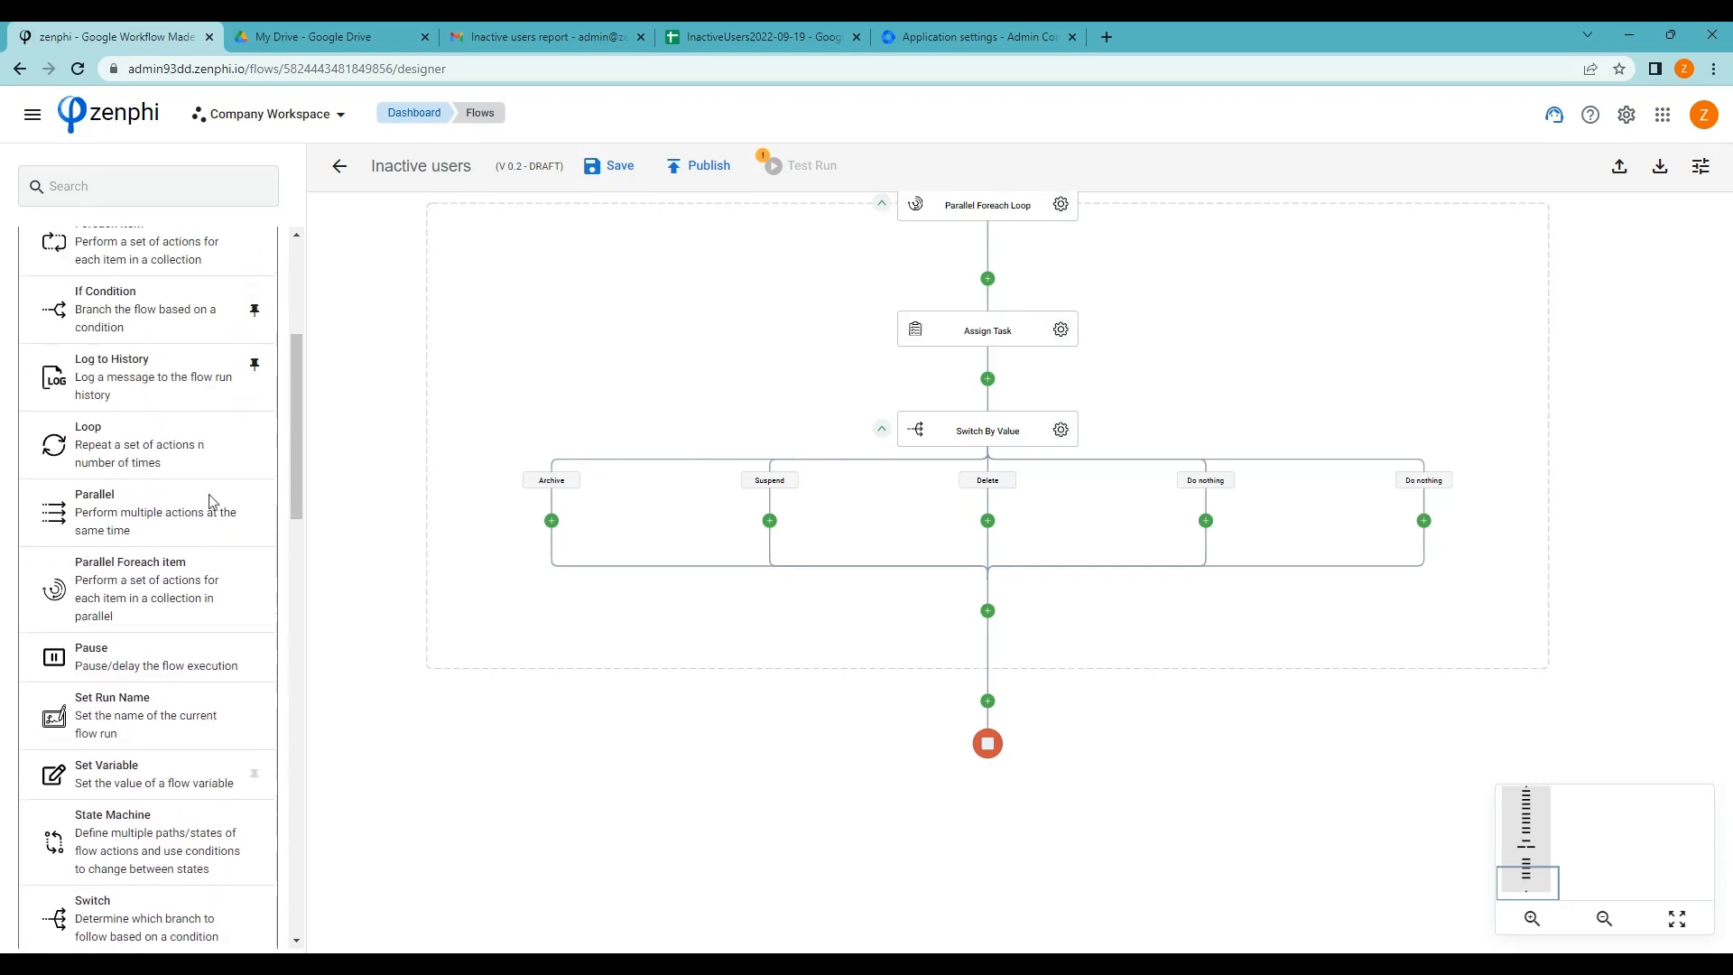
pyautogui.click(204, 315)
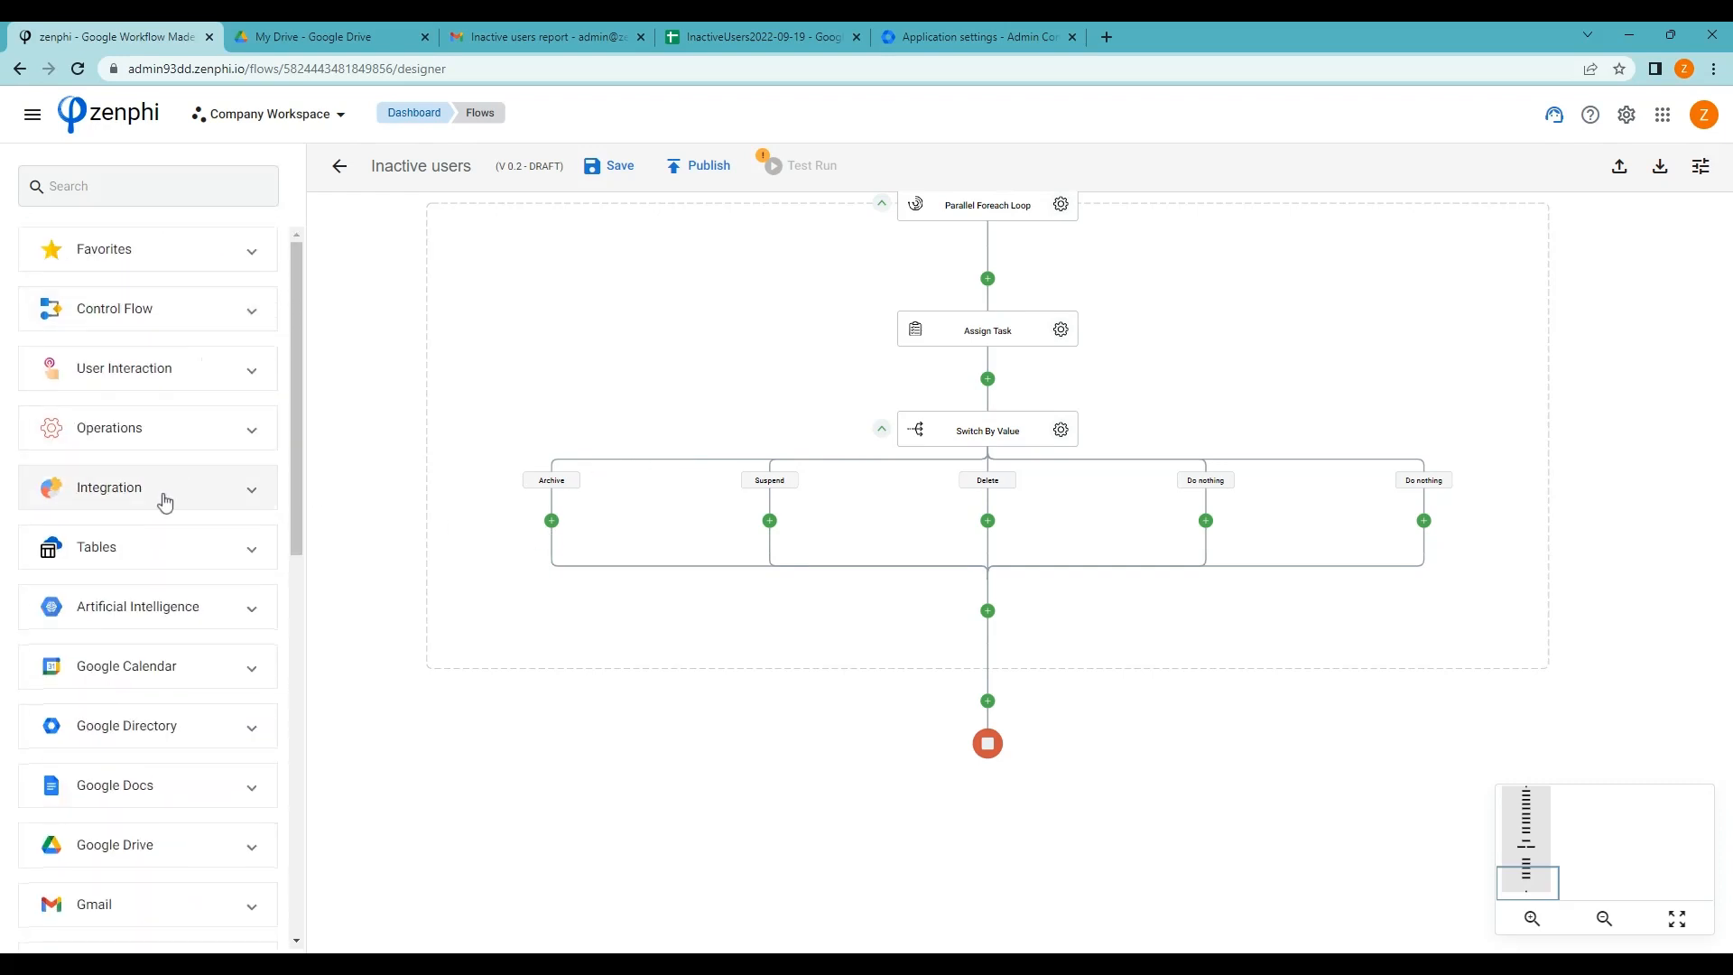
pyautogui.click(190, 723)
pyautogui.scroll(-13, 189, 720)
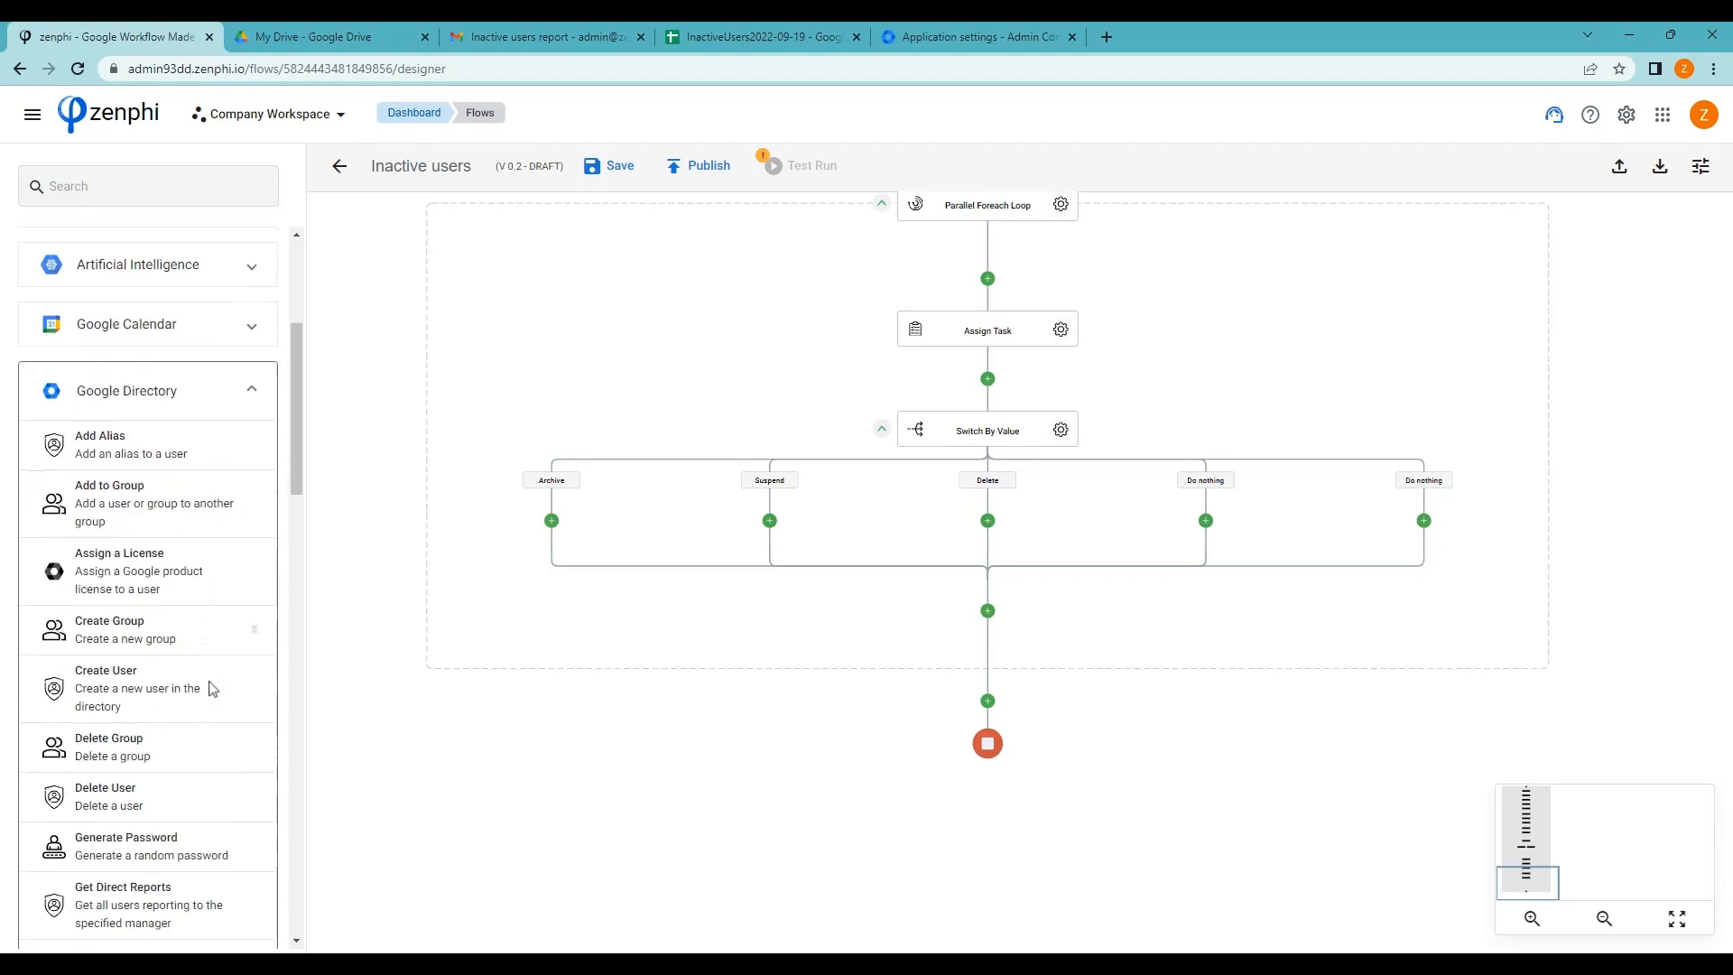
pyautogui.moveTo(53, 786); pyautogui.dragTo(553, 528)
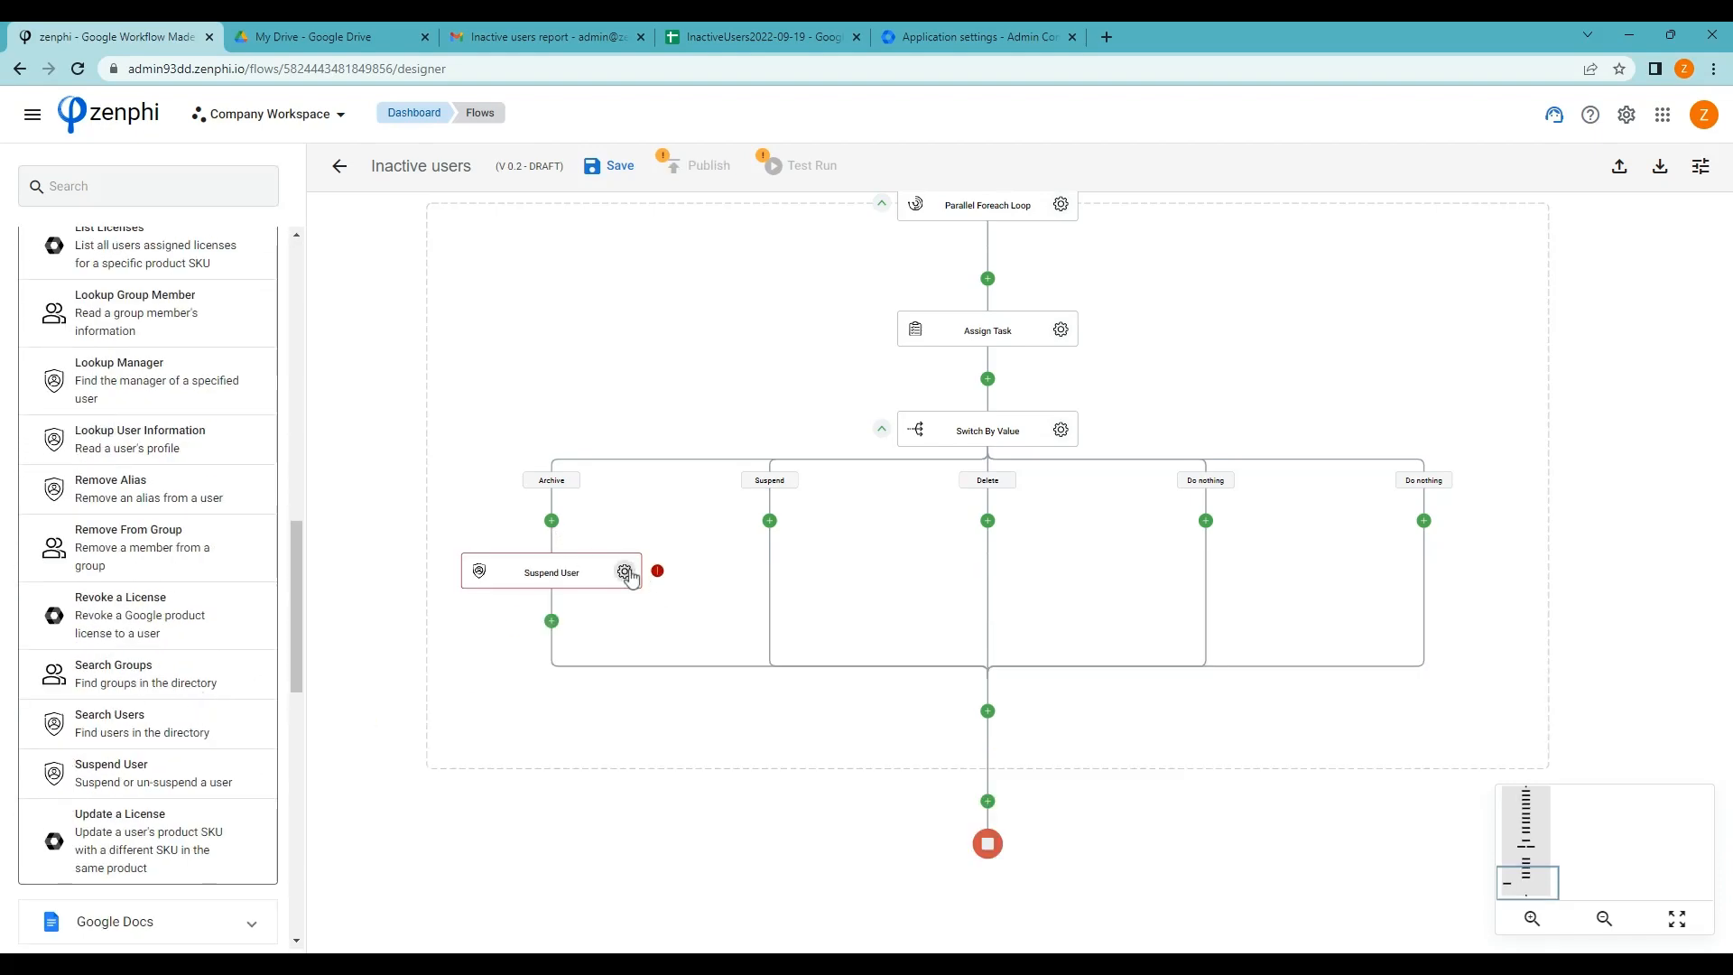
pyautogui.click(625, 573)
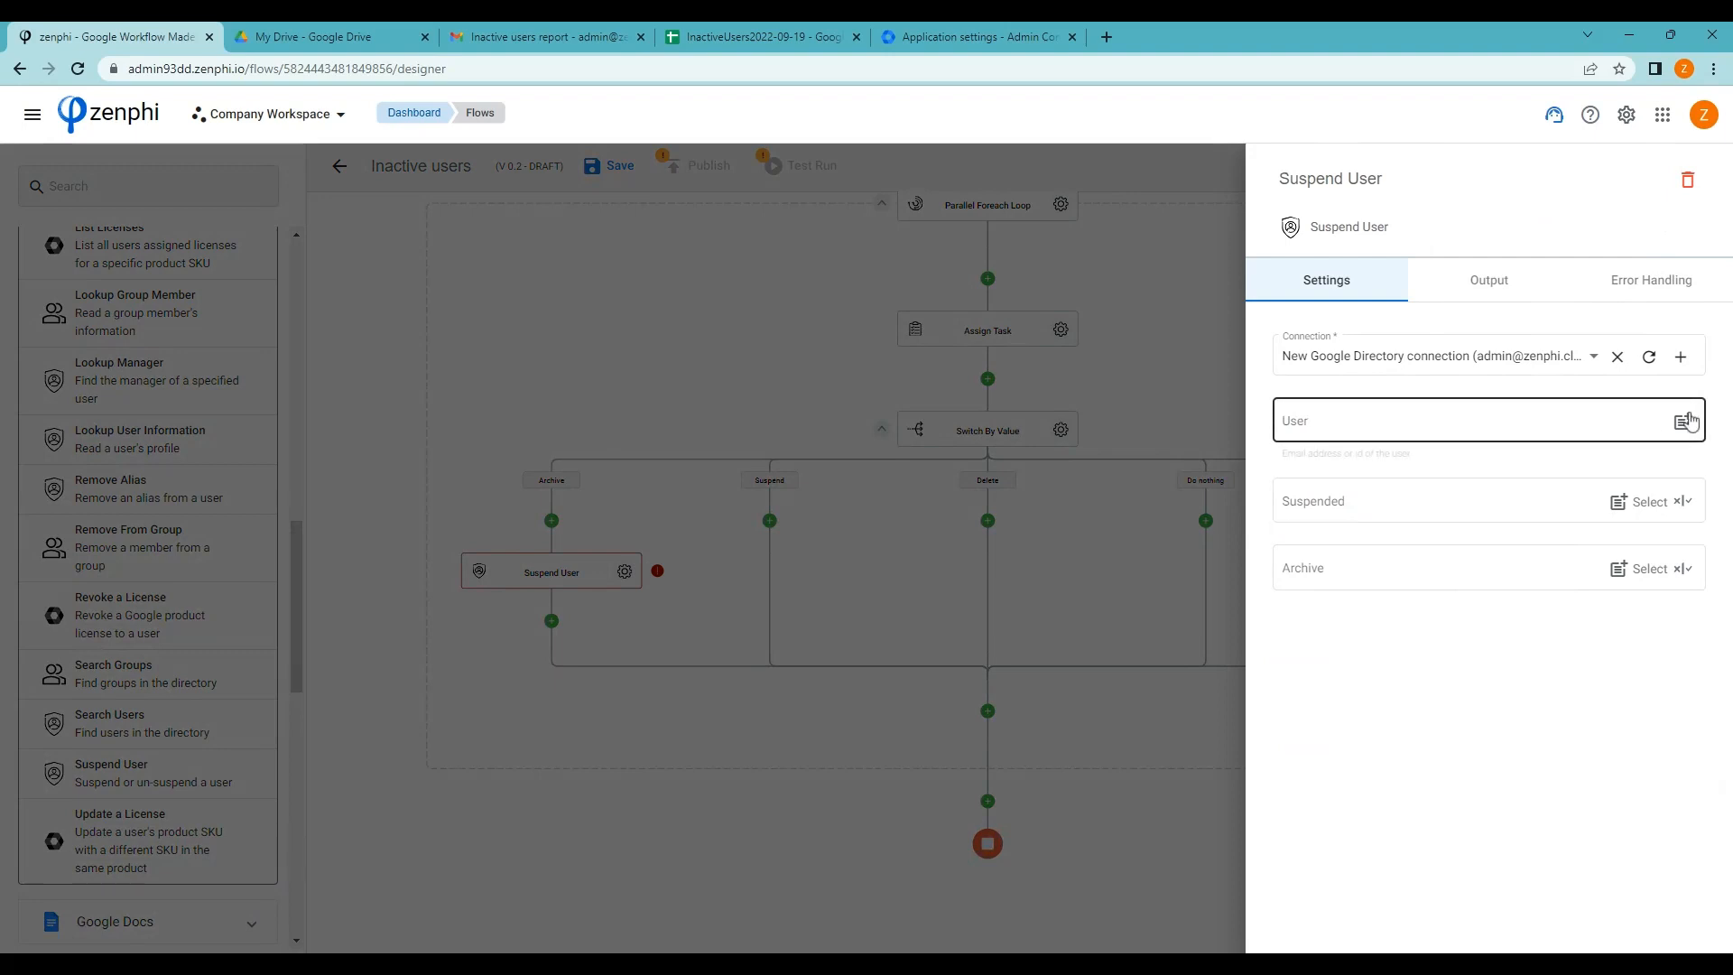
# Set the action's User field to the loop Item's User email token and Archive to Yes
pyautogui.click(1685, 421)
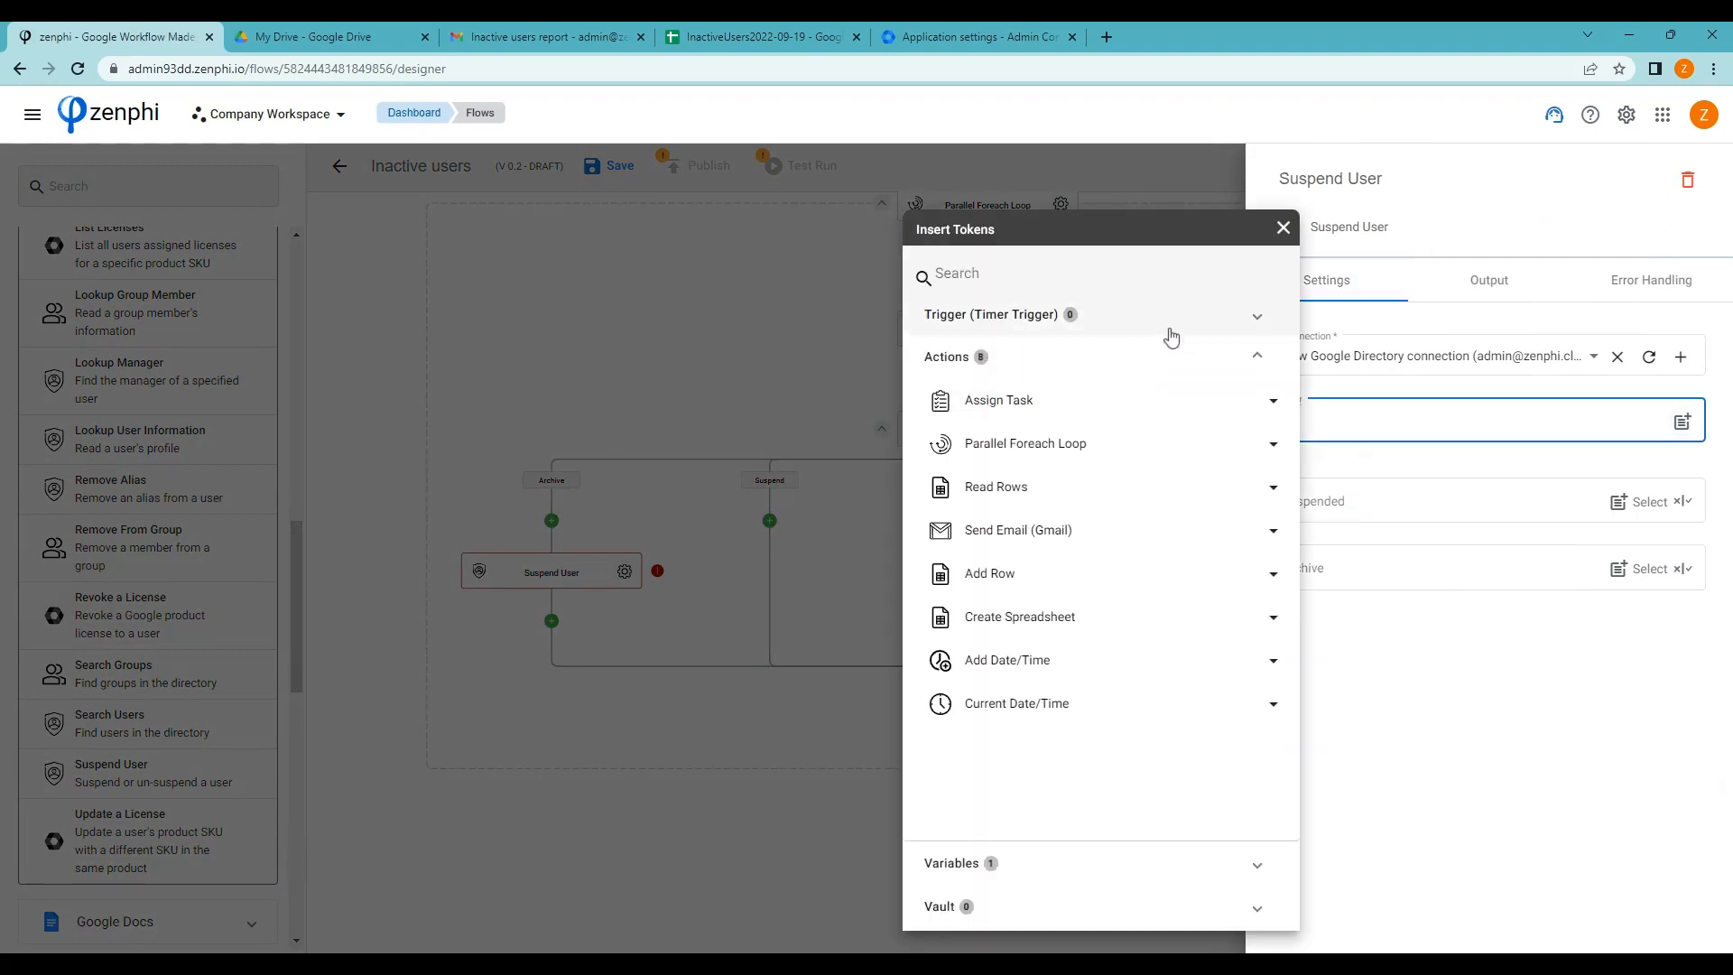
pyautogui.click(1147, 439)
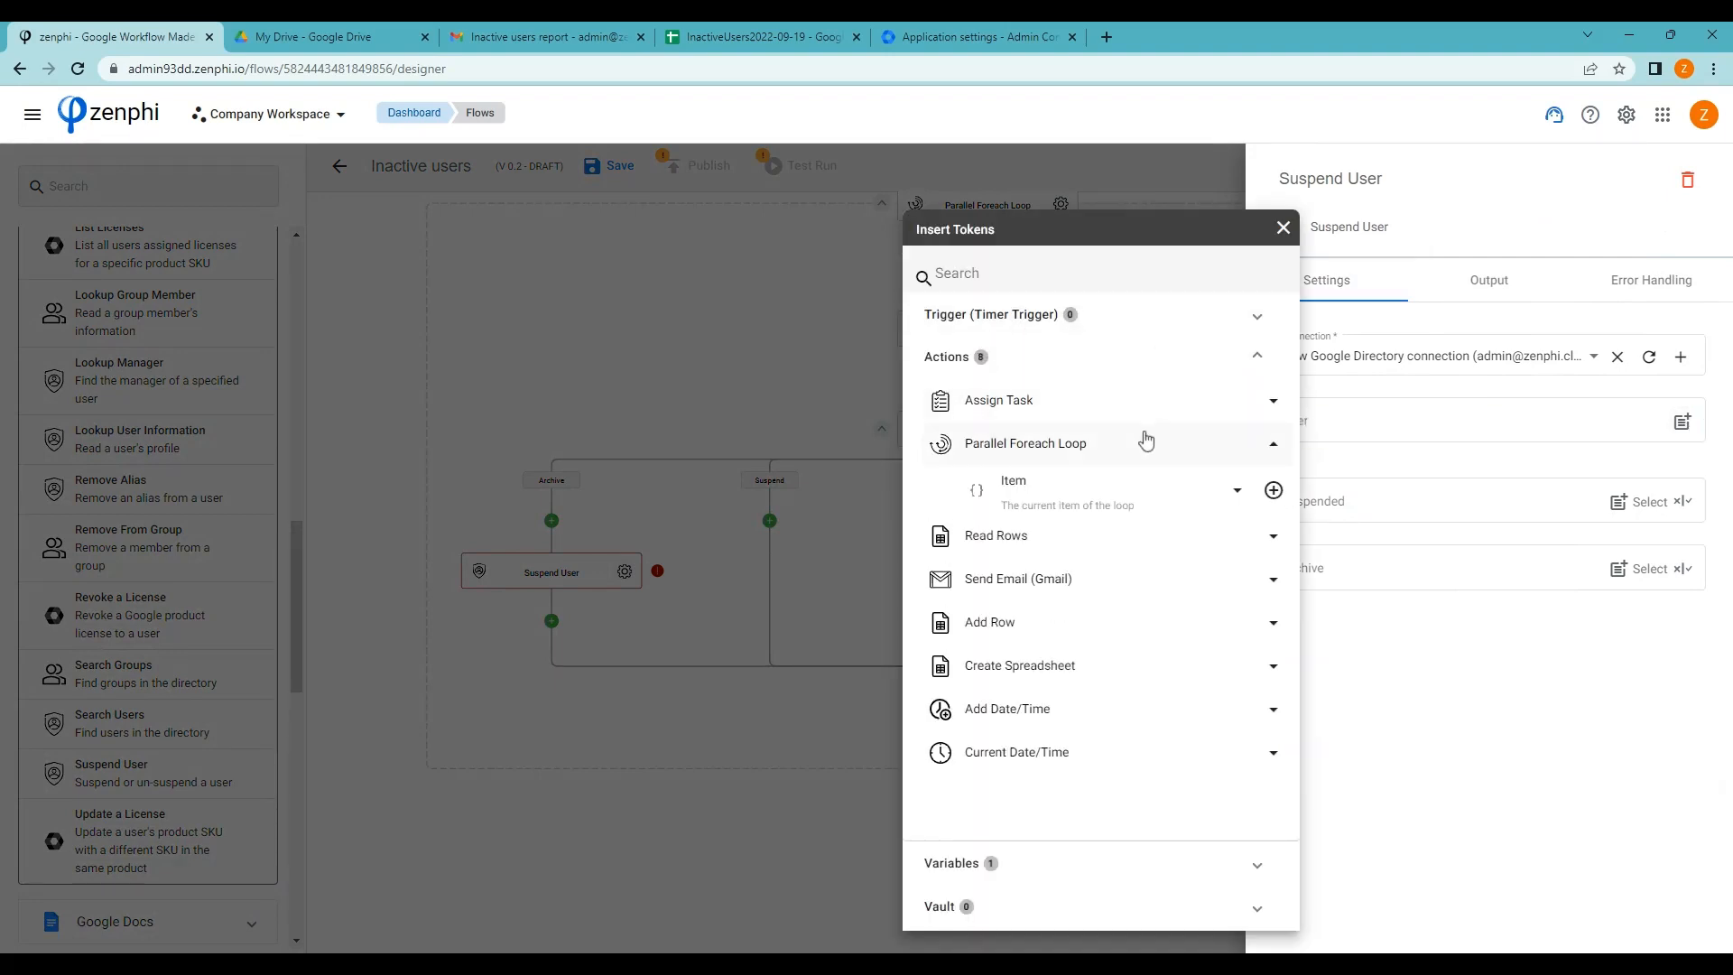
pyautogui.click(1222, 490)
pyautogui.click(1258, 537)
pyautogui.click(1513, 709)
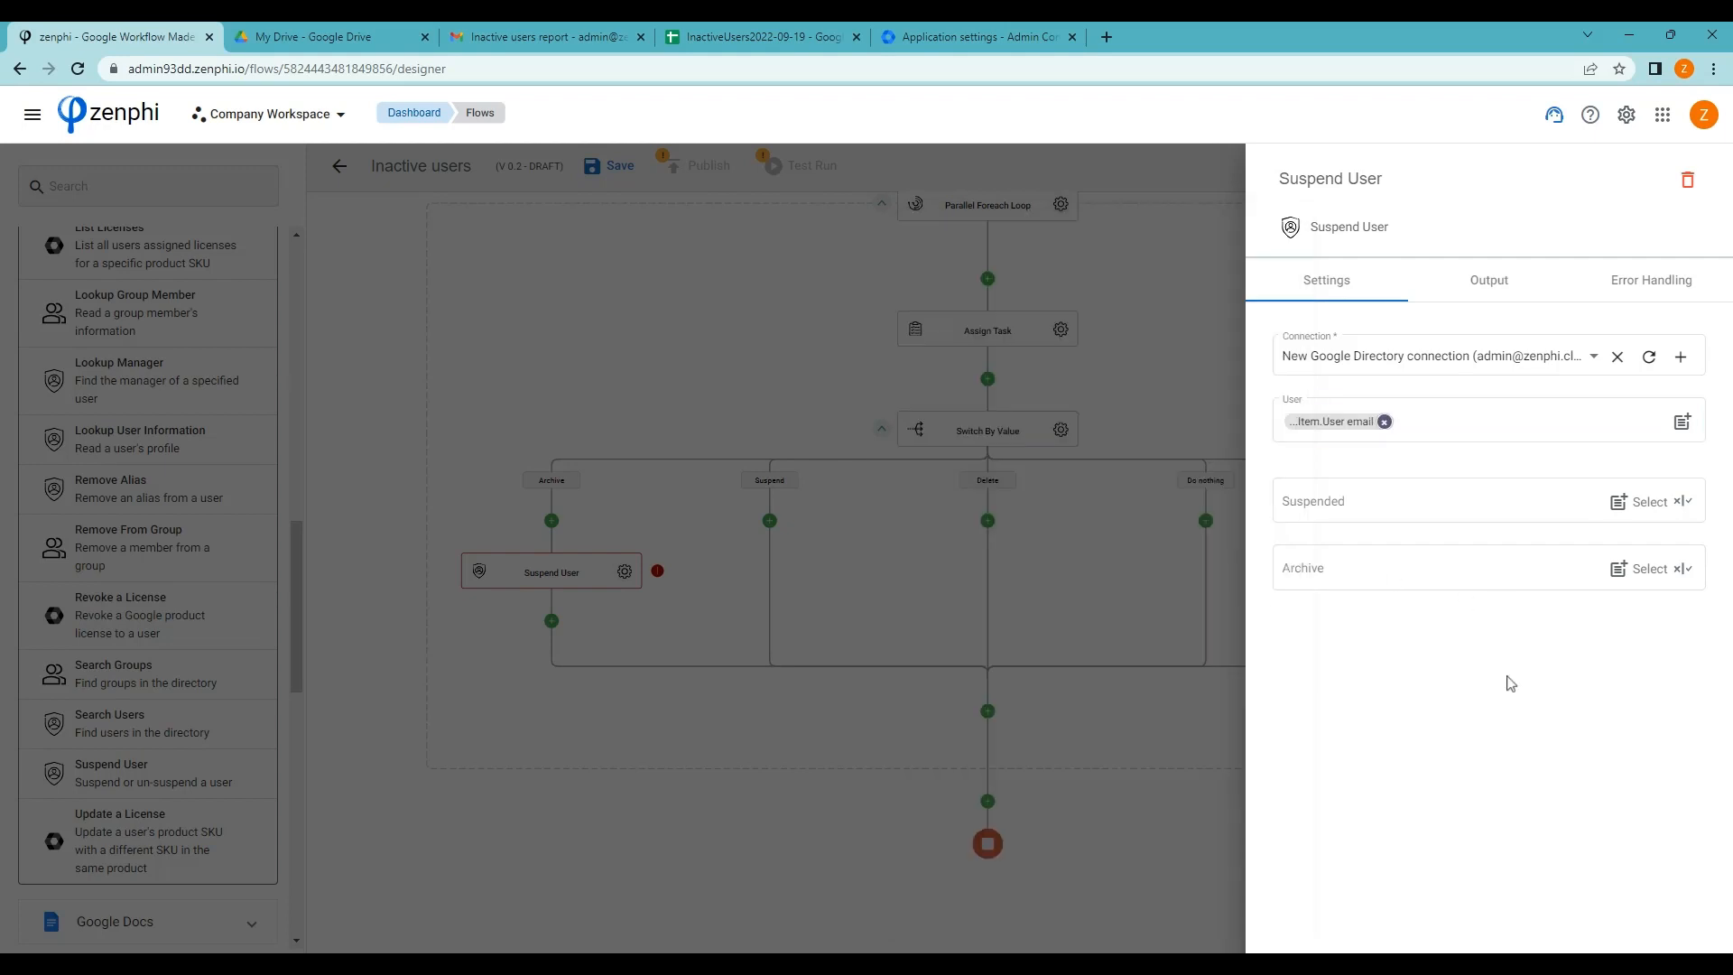
pyautogui.click(1636, 578)
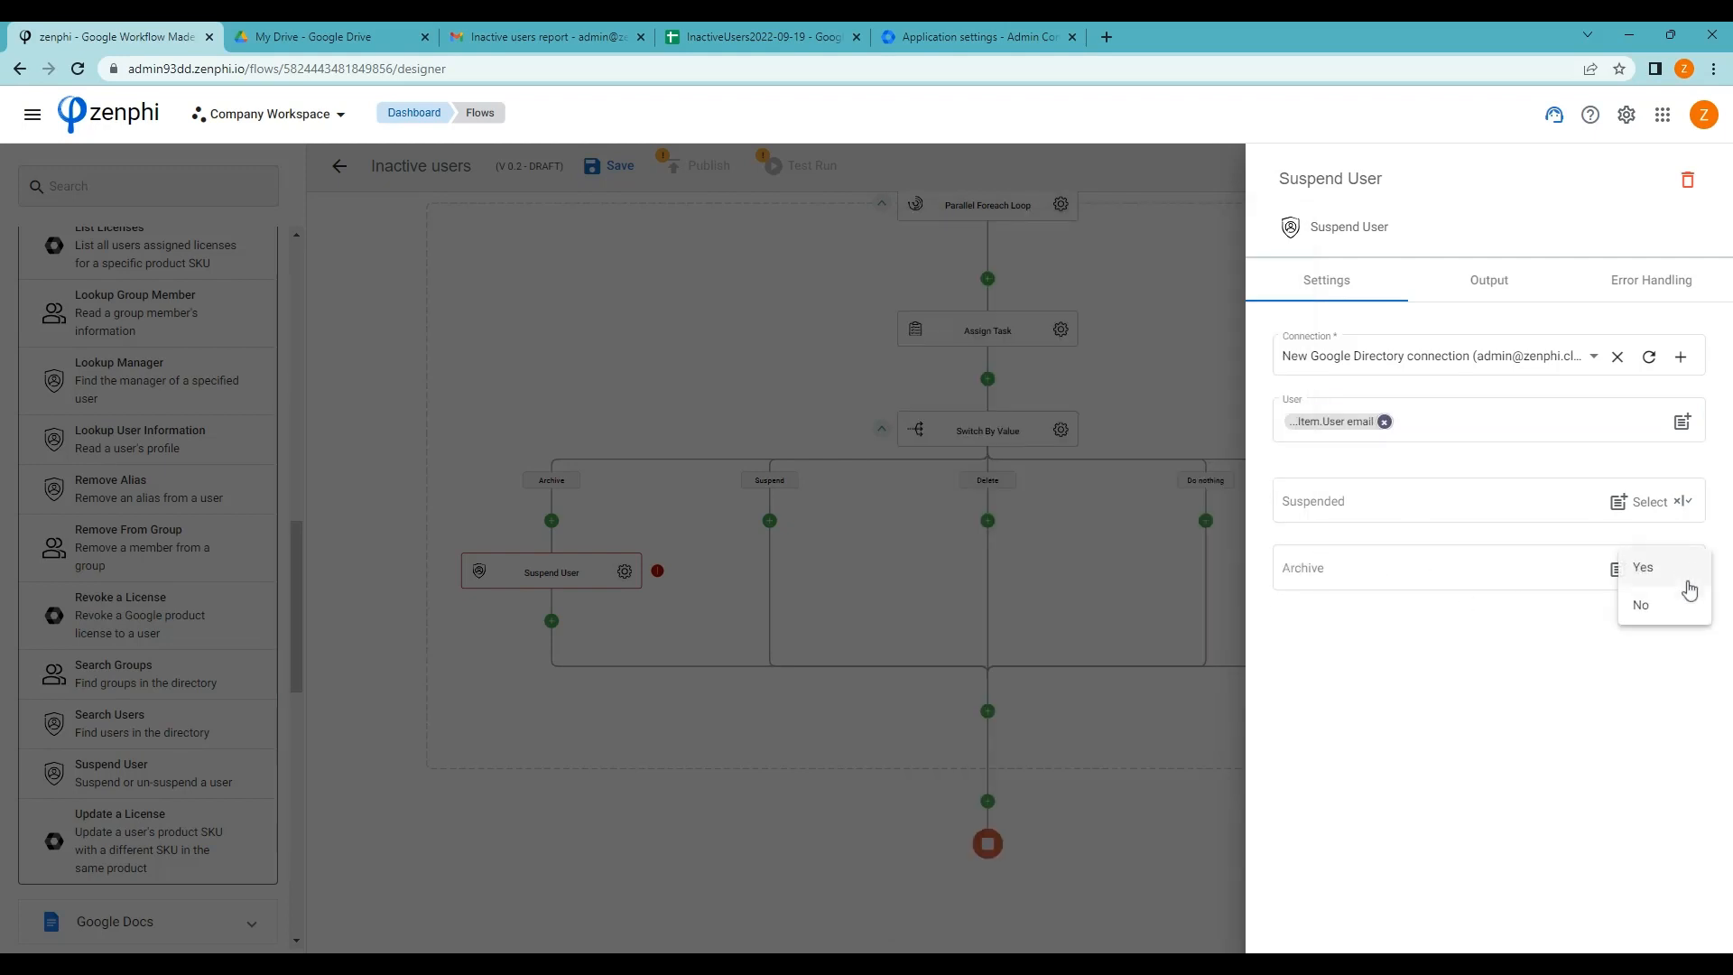
pyautogui.click(1657, 576)
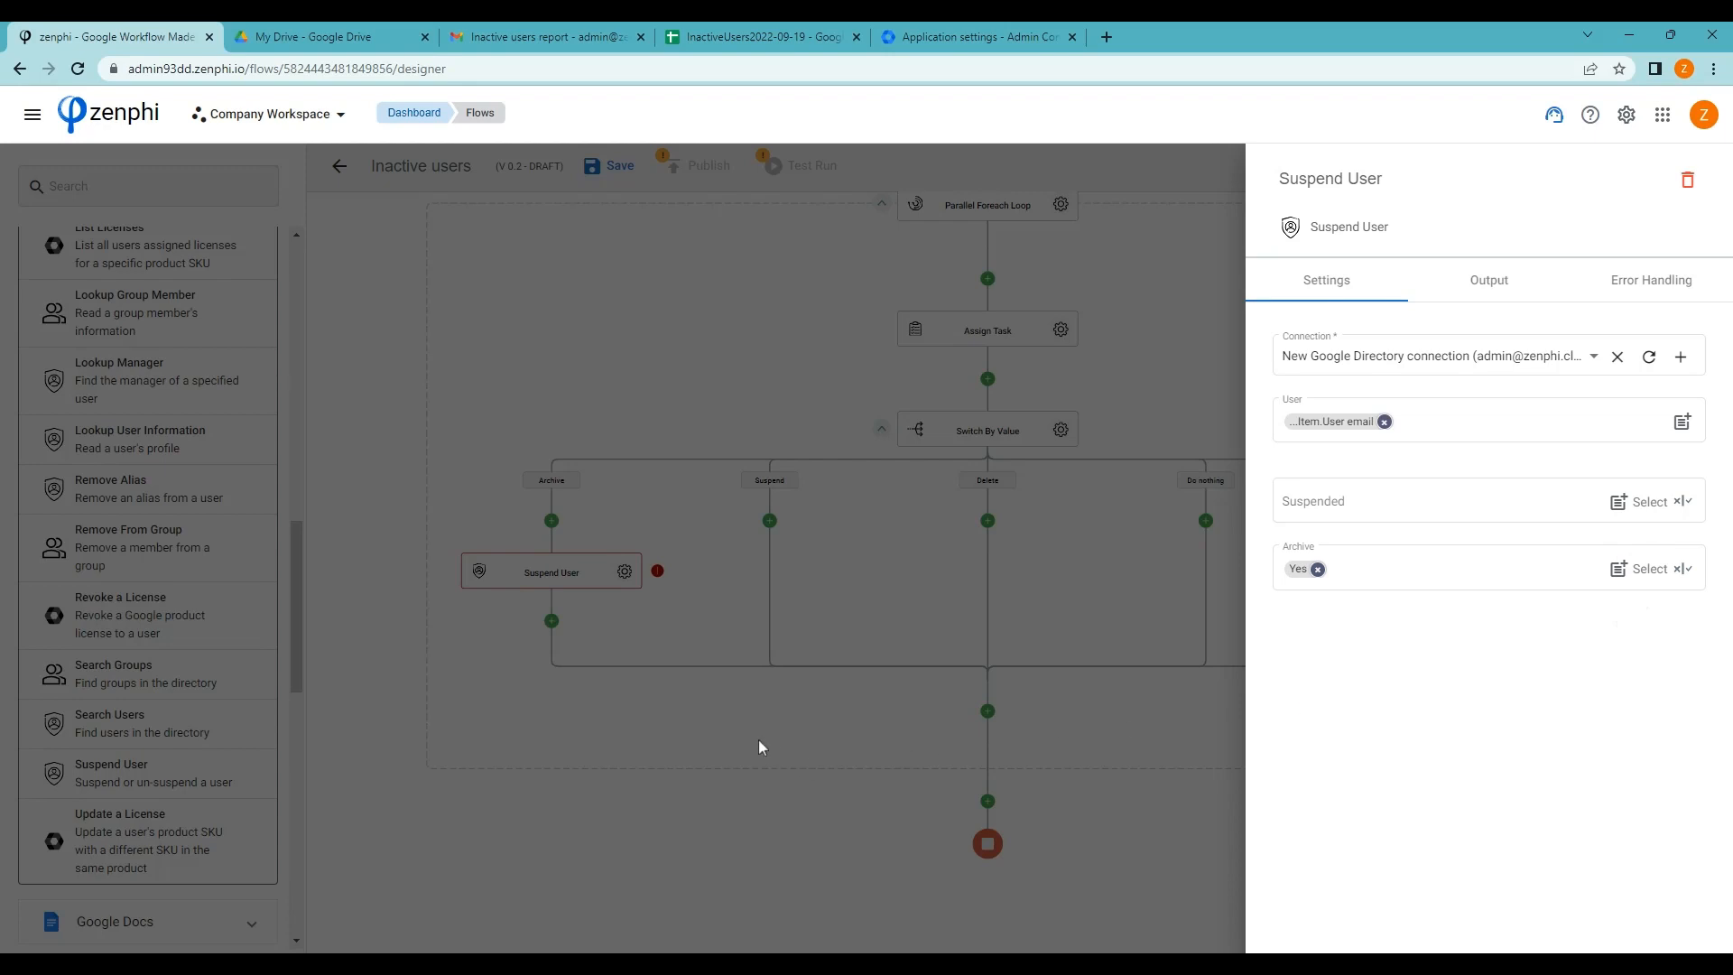
pyautogui.click(681, 697)
# Rename the step from its Suspend-based name to Archive User
pyautogui.doubleClick(547, 571)
pyautogui.click(547, 572)
pyautogui.doubleClick(560, 572)
pyautogui.press('BackSpace')
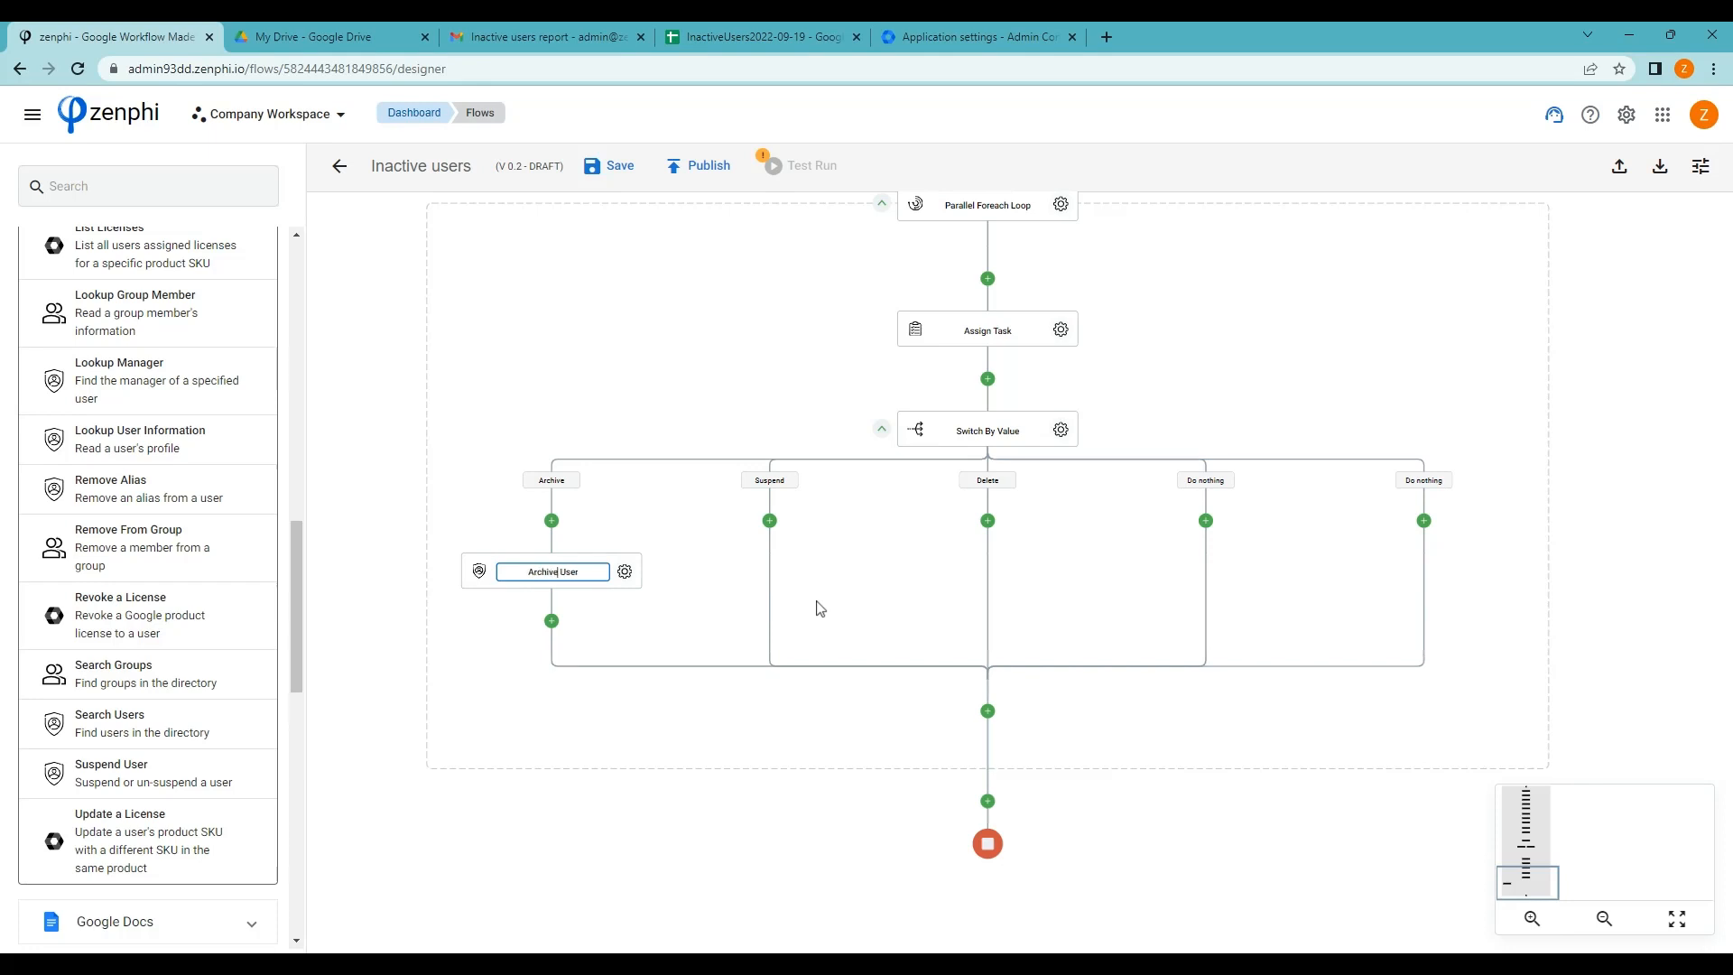
pyautogui.click(597, 730)
# Place a Suspend User step on the Suspend branch with Suspended Yes and User set to Item.User email
pyautogui.moveTo(59, 781); pyautogui.dragTo(779, 542)
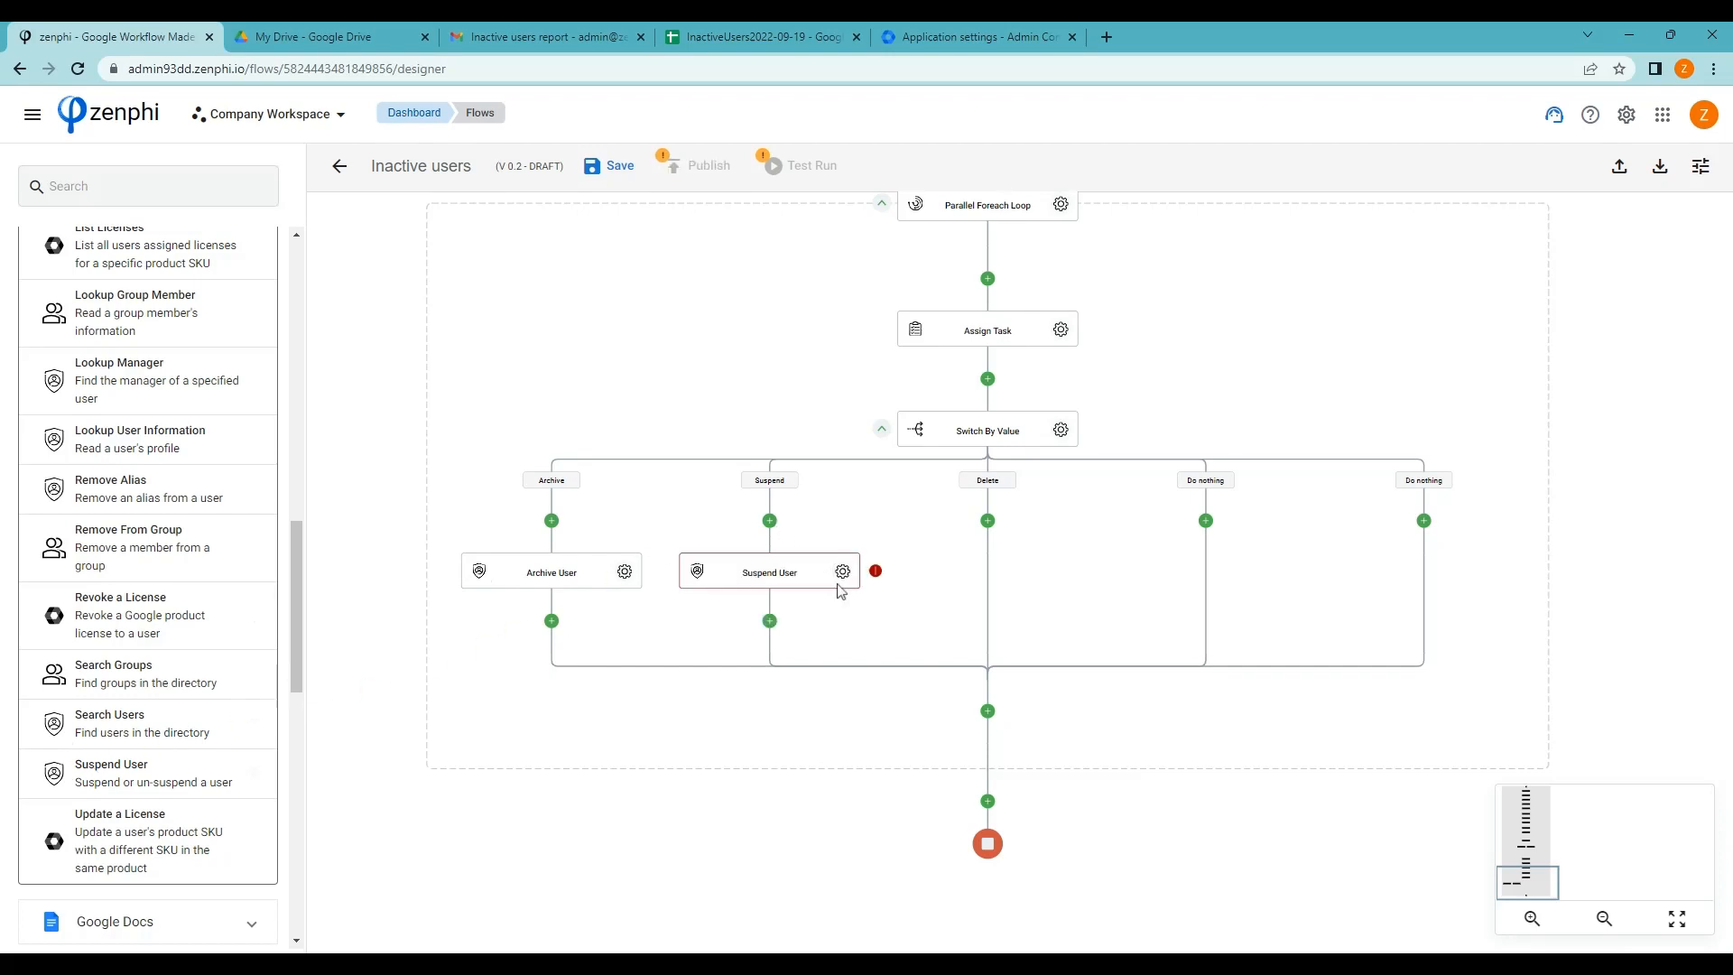
pyautogui.click(843, 571)
pyautogui.click(1690, 503)
pyautogui.click(1670, 499)
pyautogui.click(1683, 422)
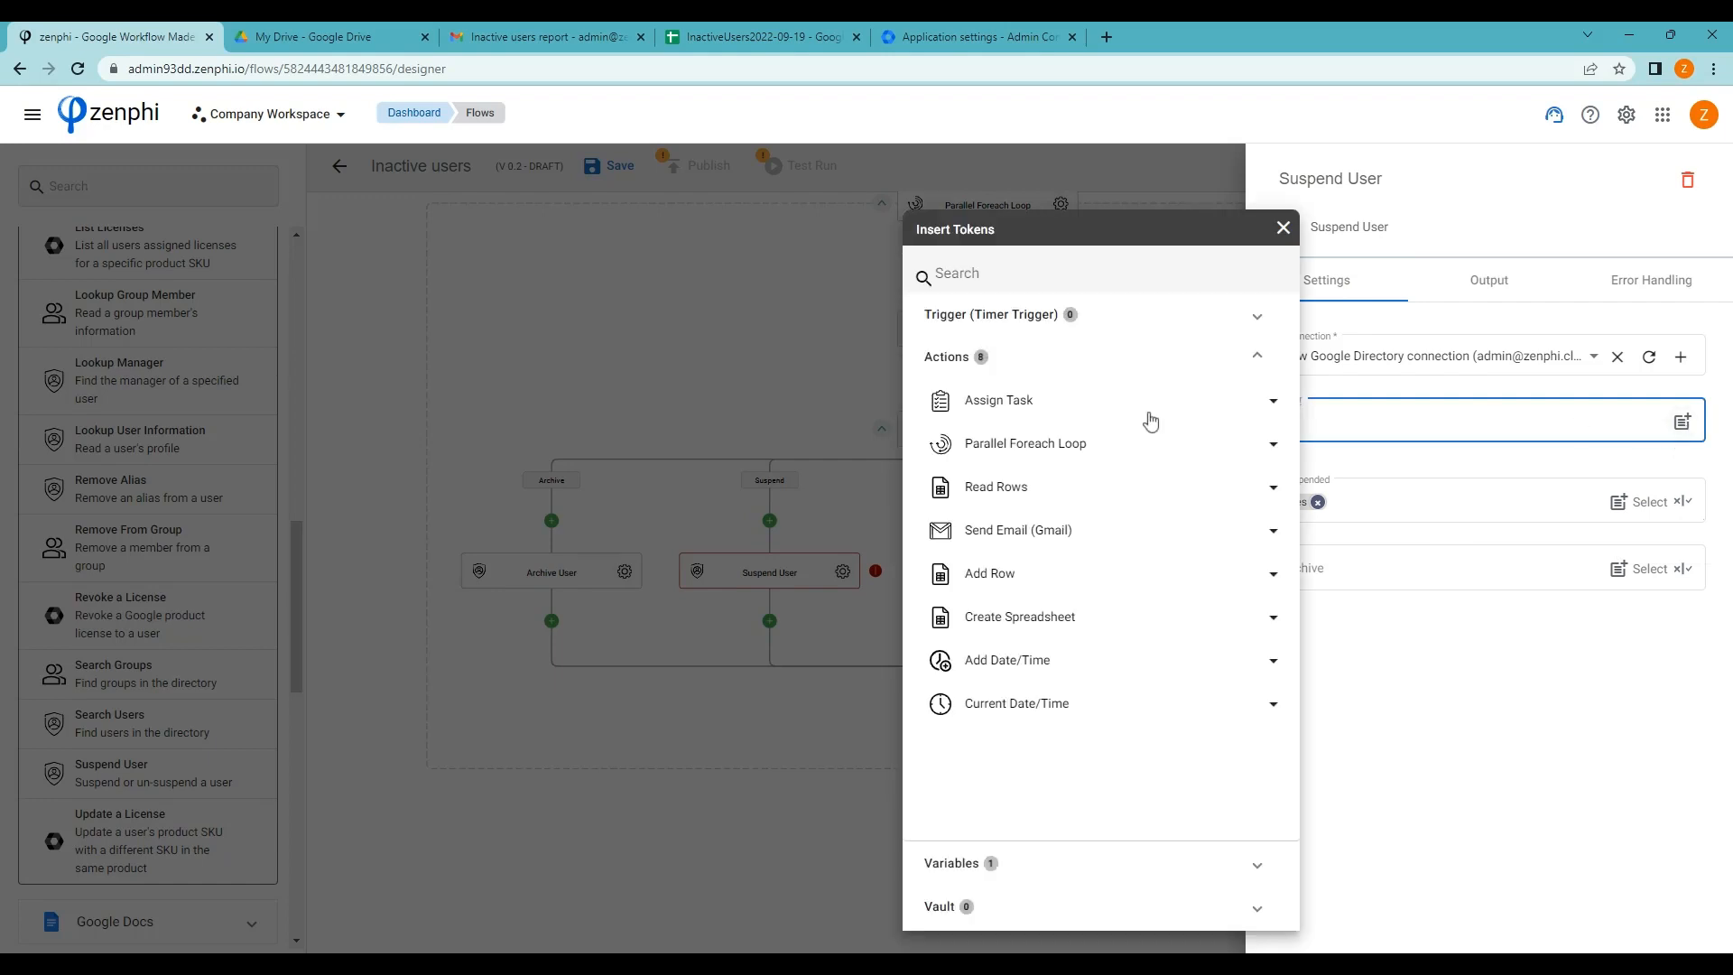
pyautogui.click(1056, 444)
pyautogui.click(1221, 490)
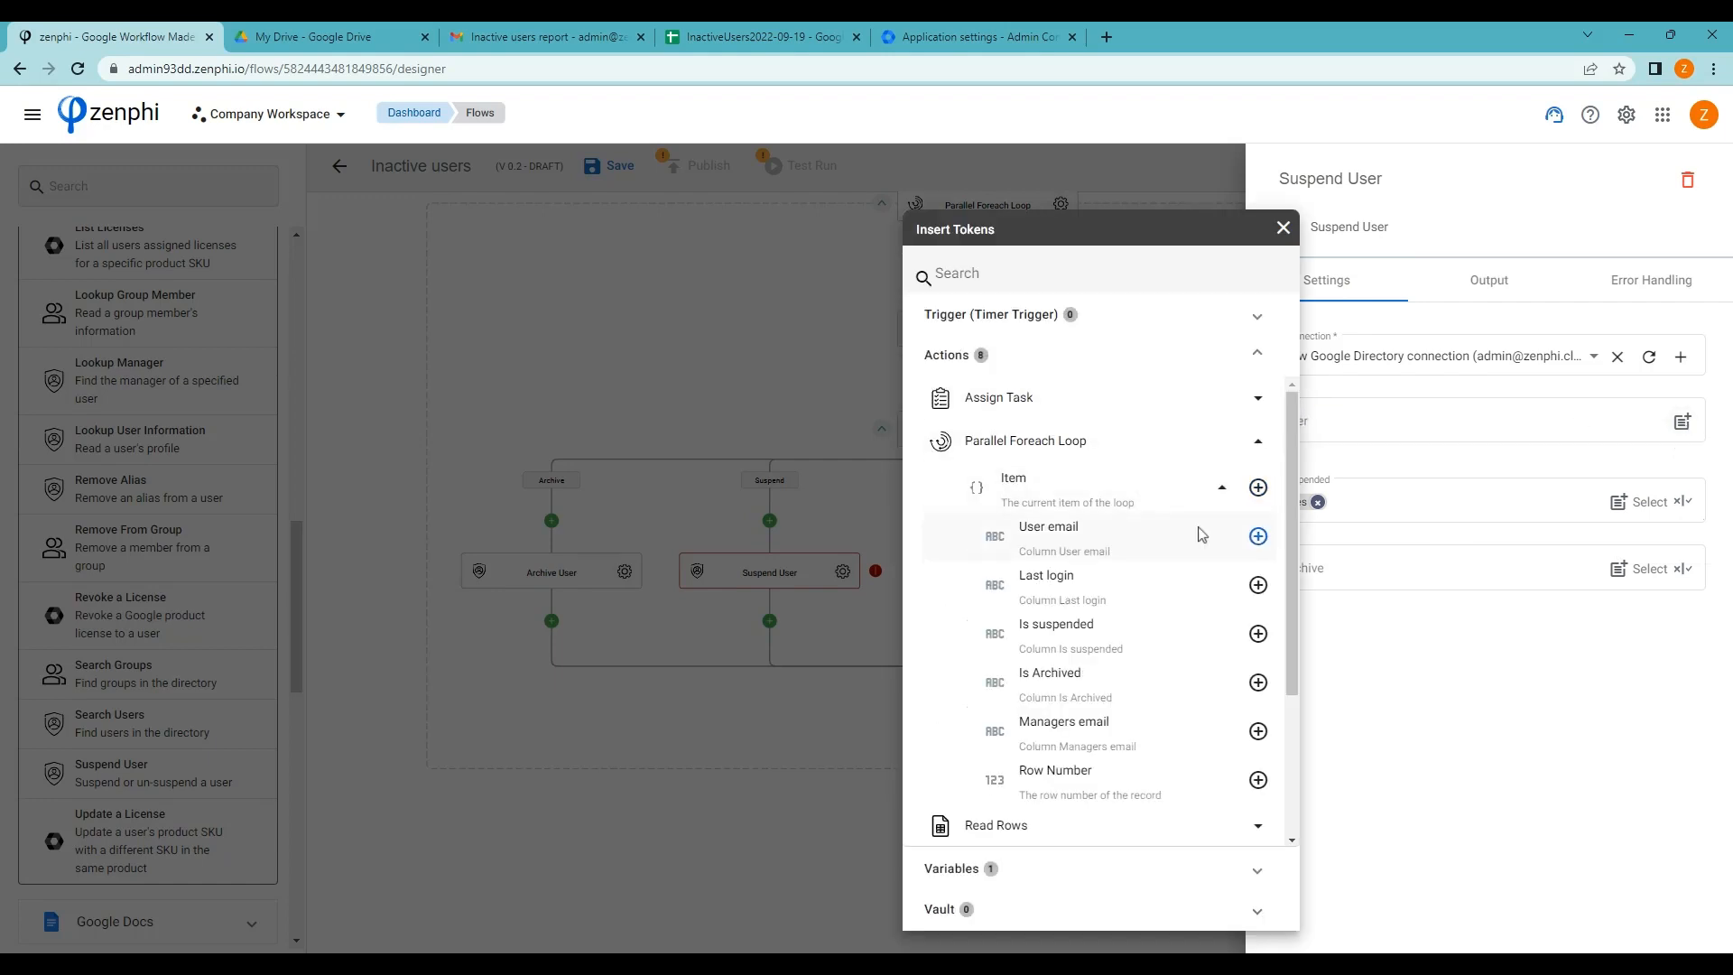
pyautogui.click(1259, 537)
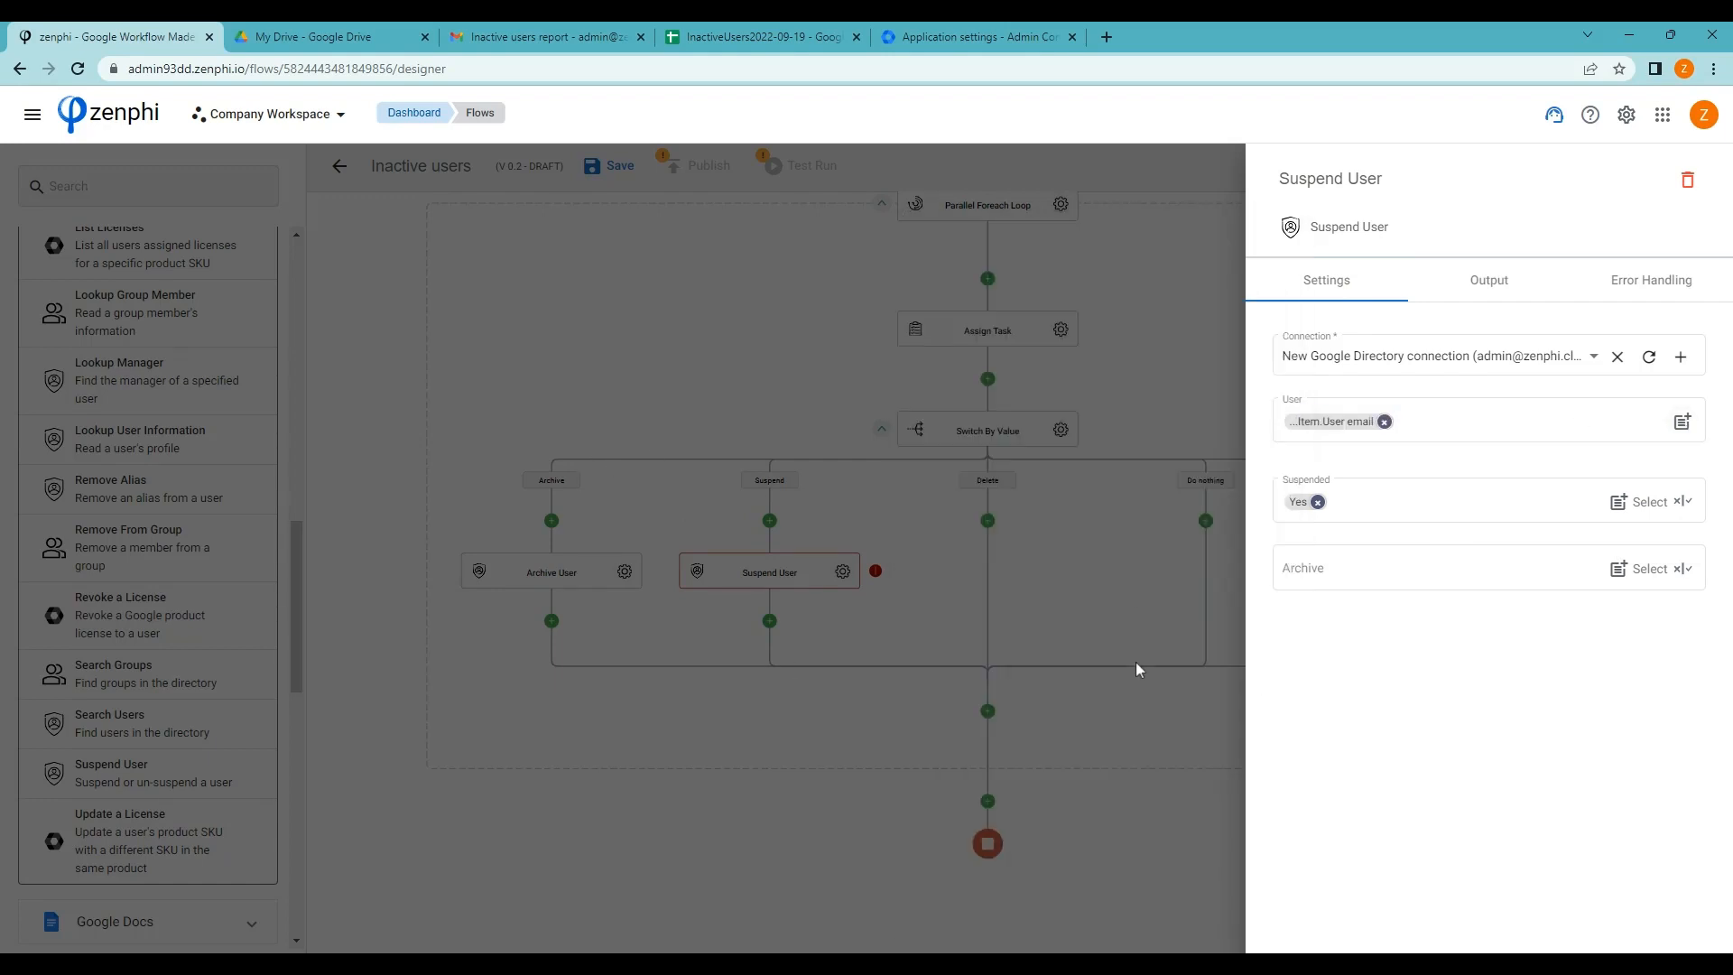
pyautogui.click(1070, 572)
pyautogui.moveTo(1083, 600); pyautogui.dragTo(986, 627)
pyautogui.scroll(4, 142, 436)
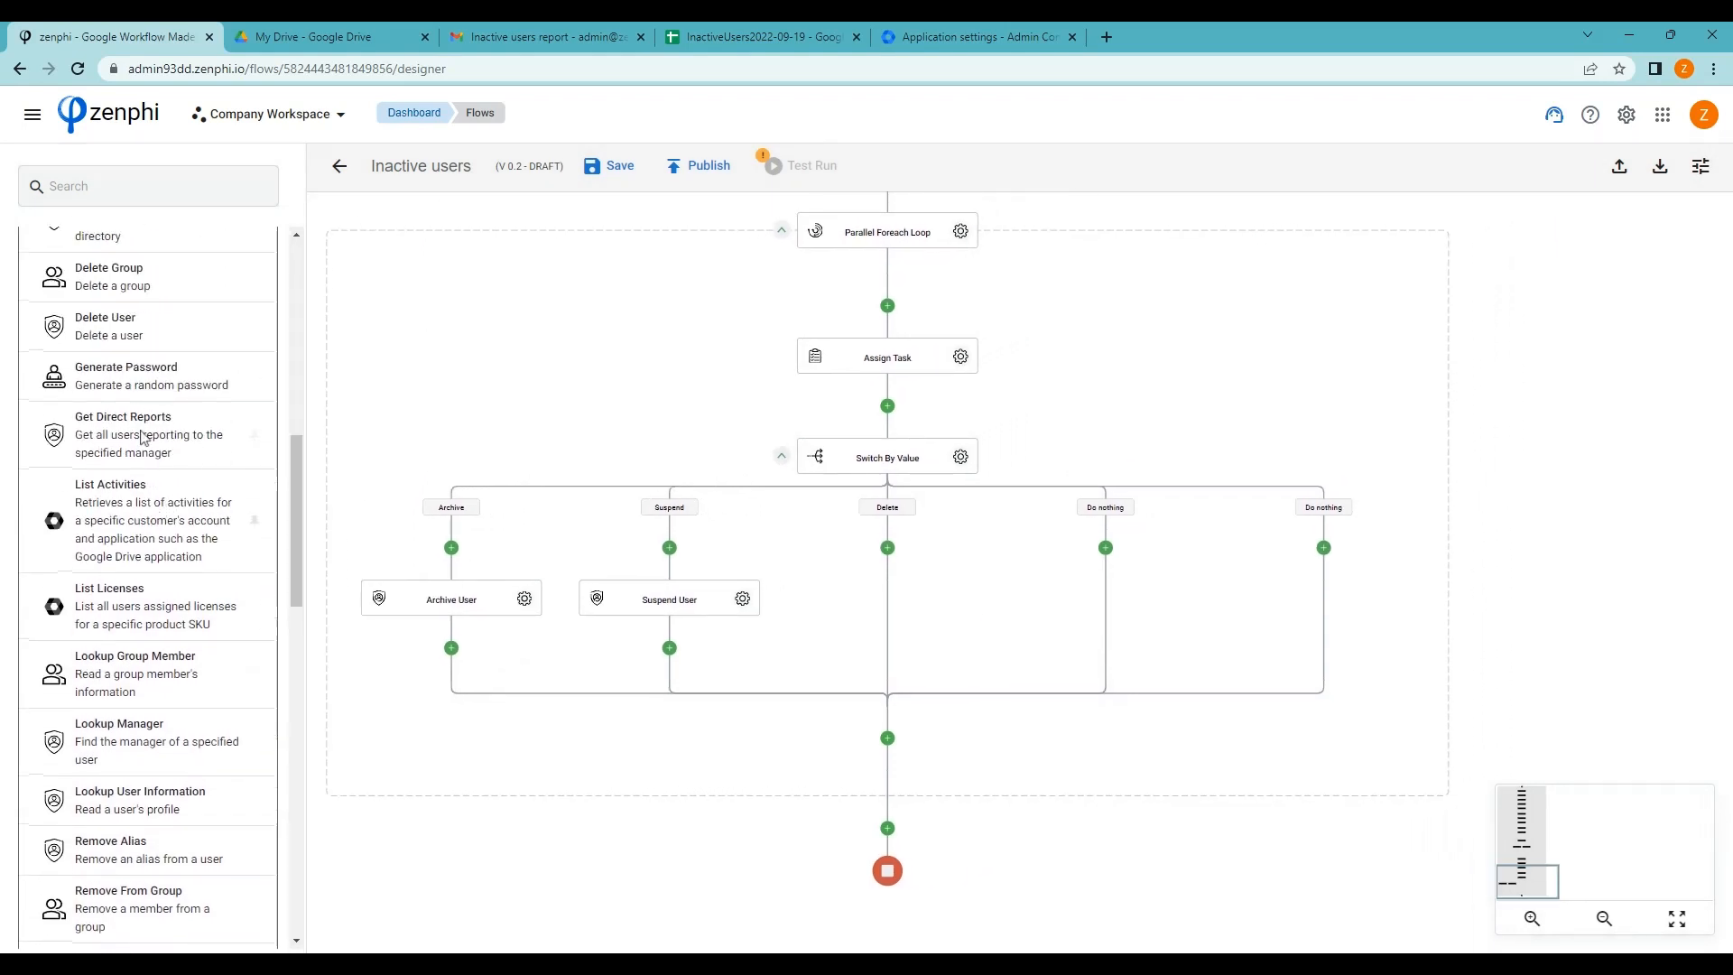
# Drop a Delete User action on the Delete branch with its user set to the loop Item's User email
pyautogui.scroll(1, 117, 451)
pyautogui.moveTo(65, 417); pyautogui.dragTo(888, 548)
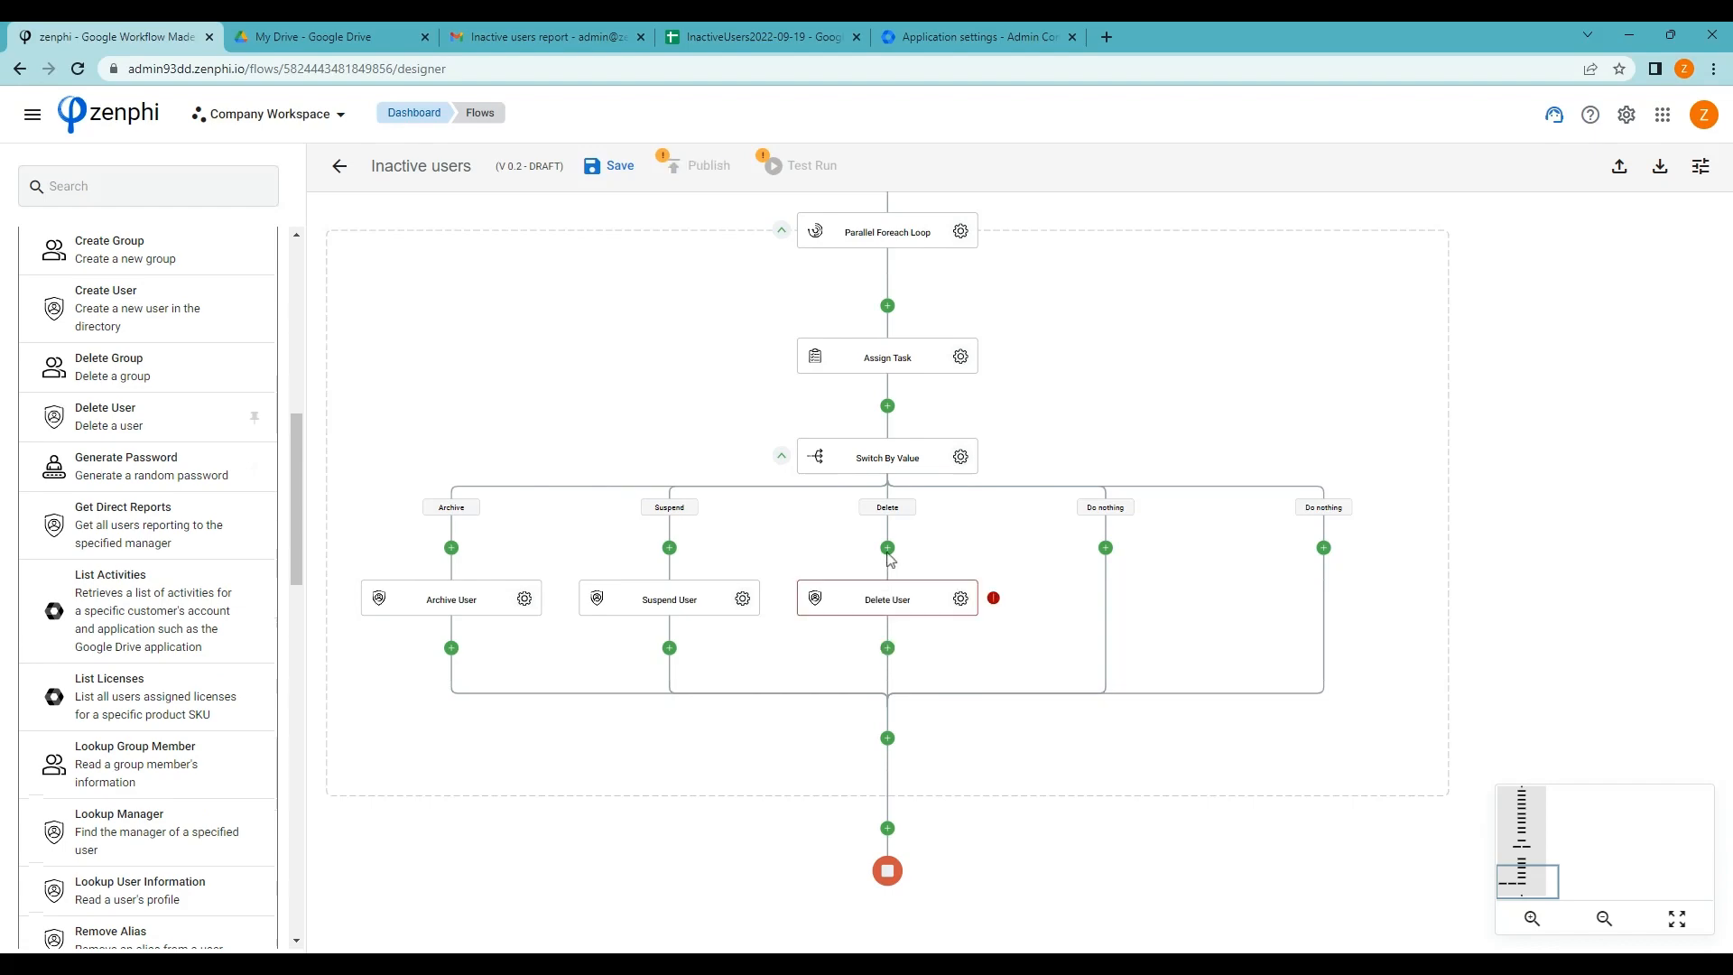
pyautogui.click(962, 598)
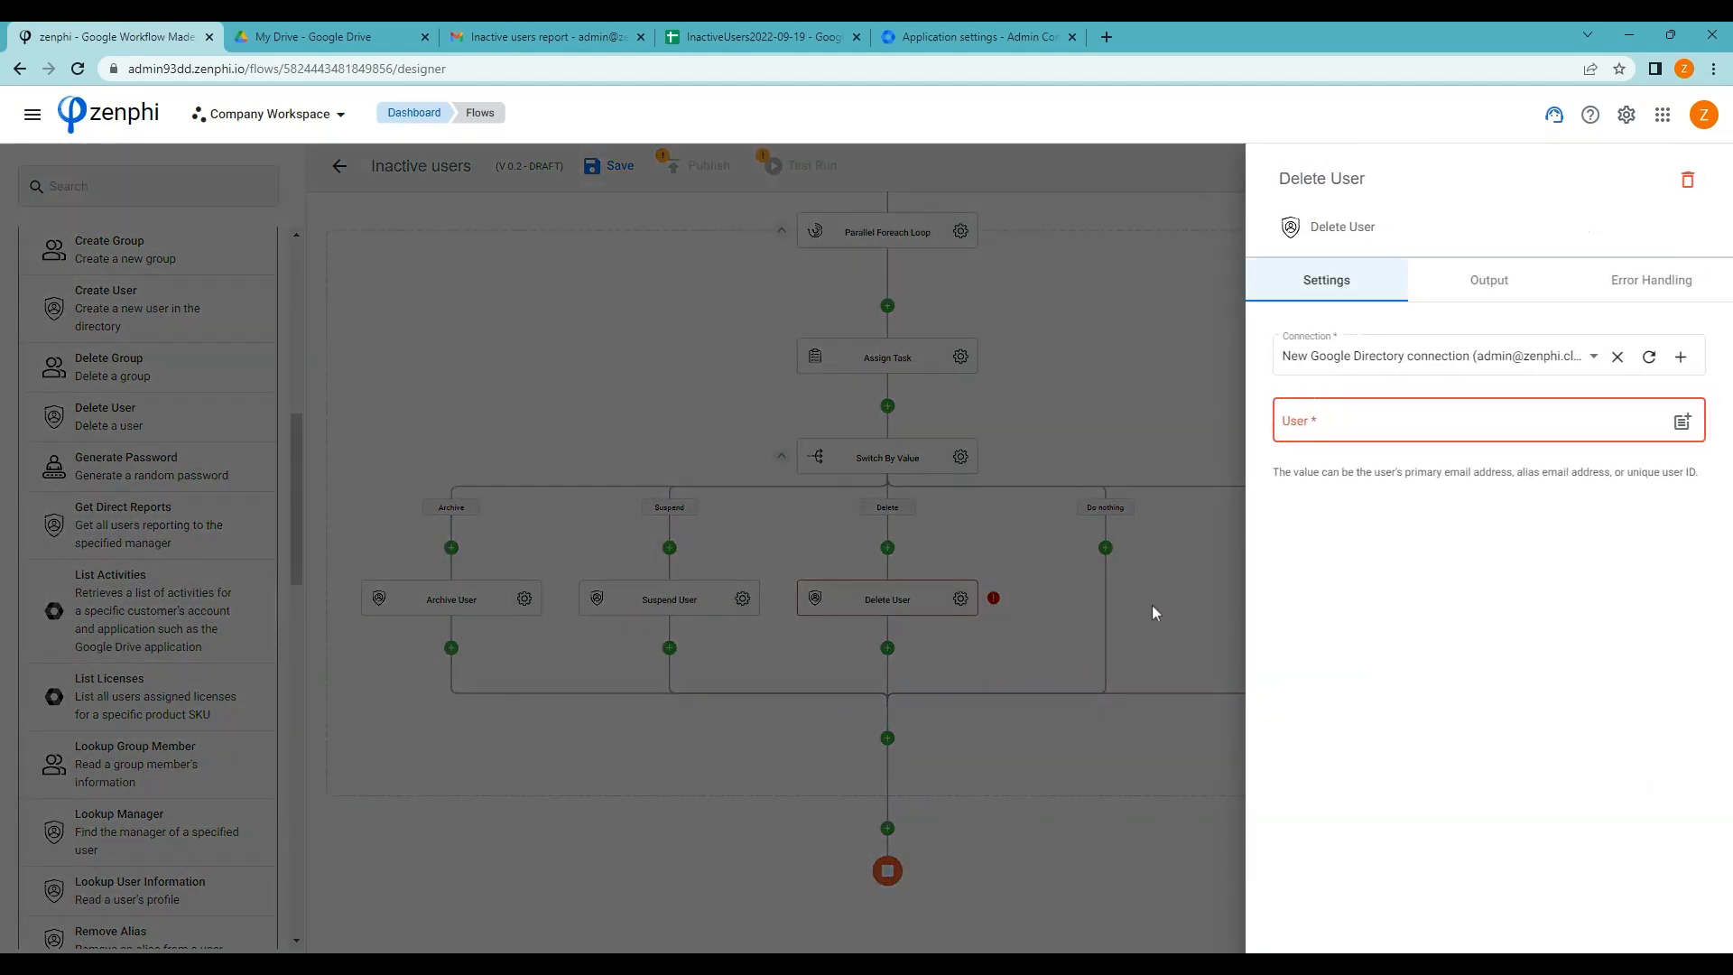
pyautogui.click(1683, 422)
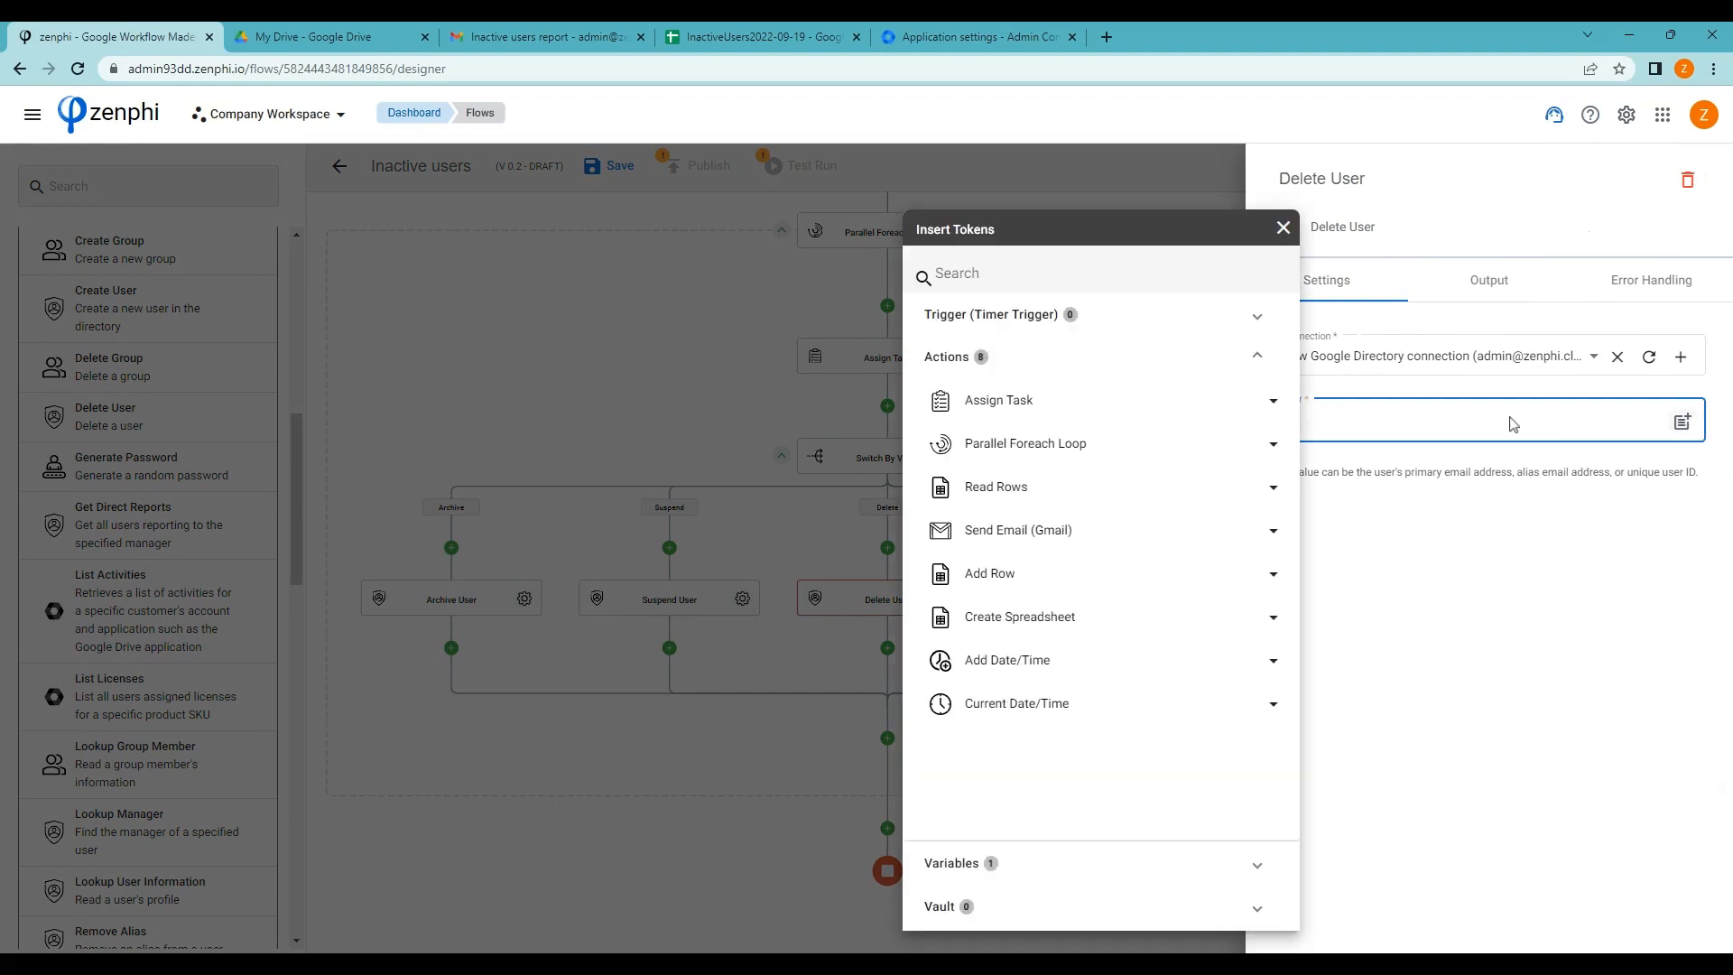
pyautogui.click(1134, 444)
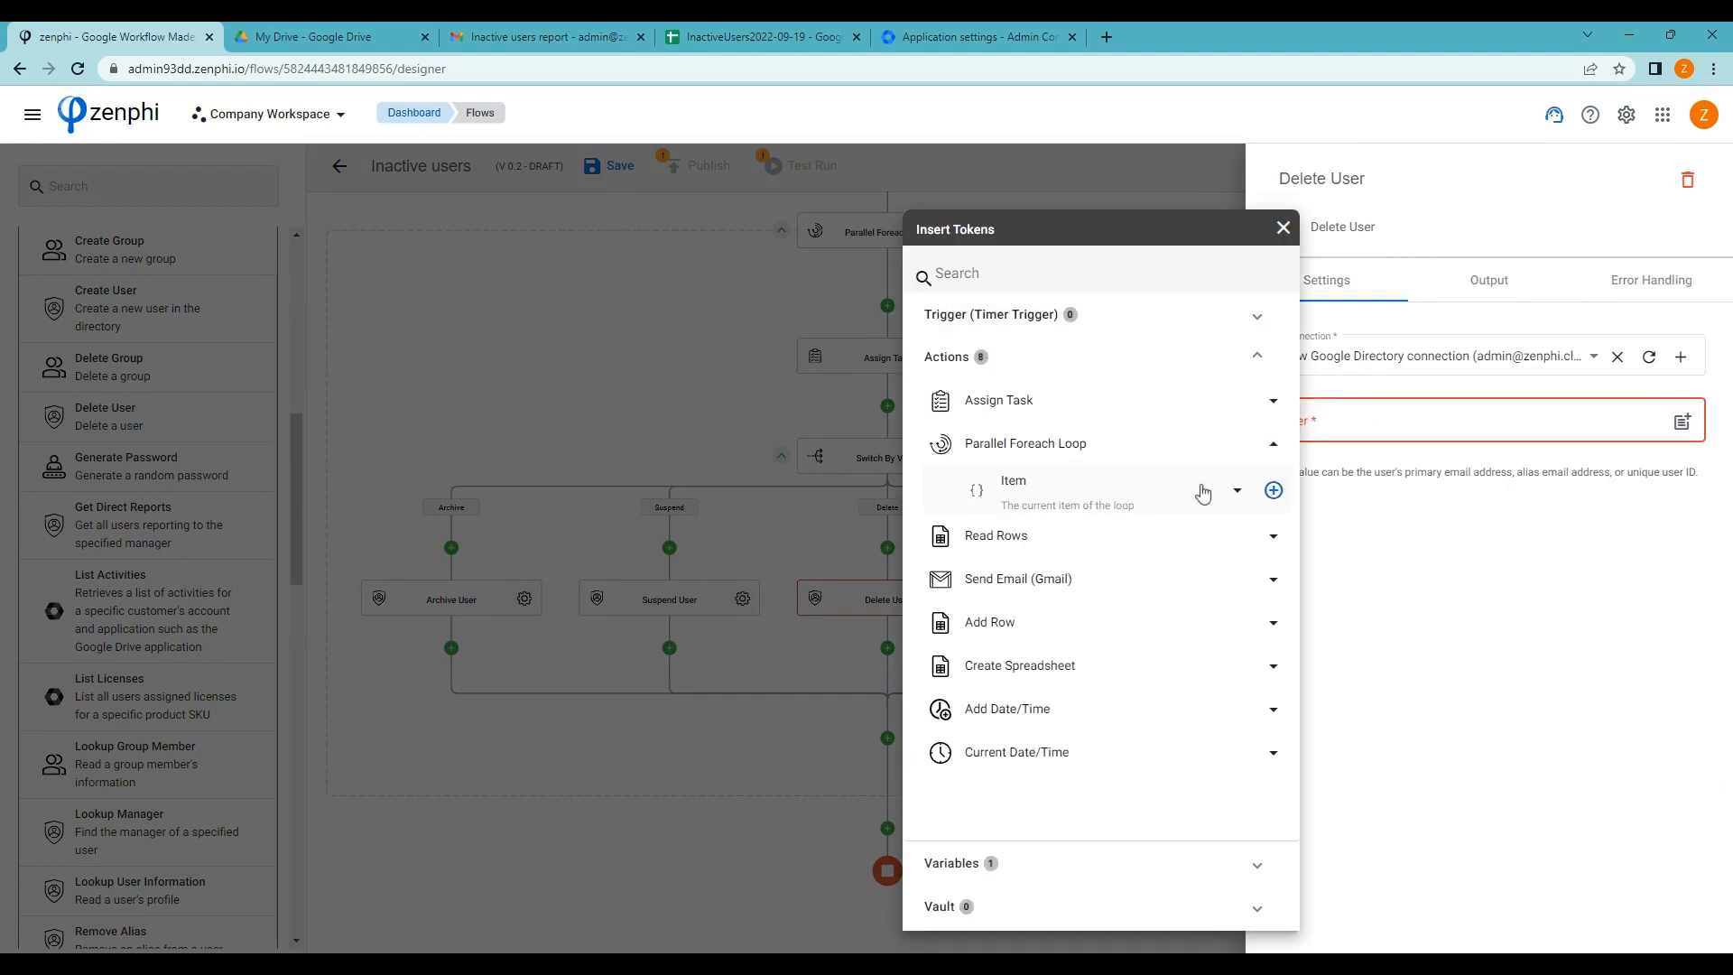
pyautogui.click(1239, 494)
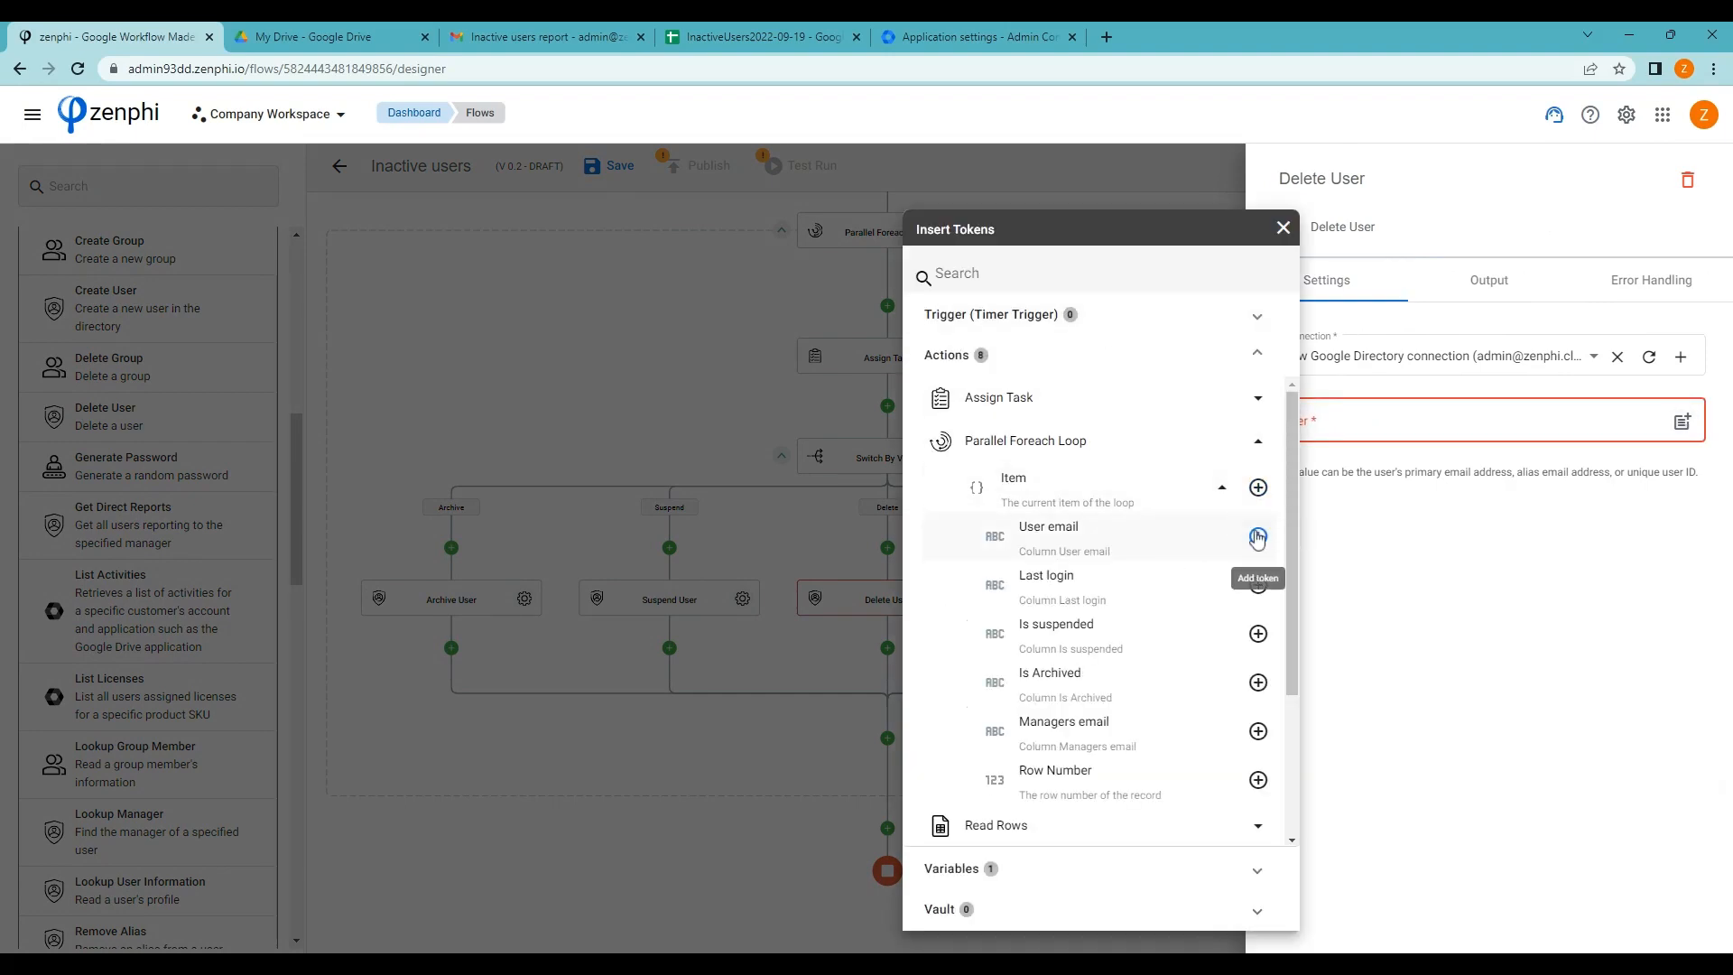
pyautogui.click(1258, 537)
pyautogui.click(1563, 580)
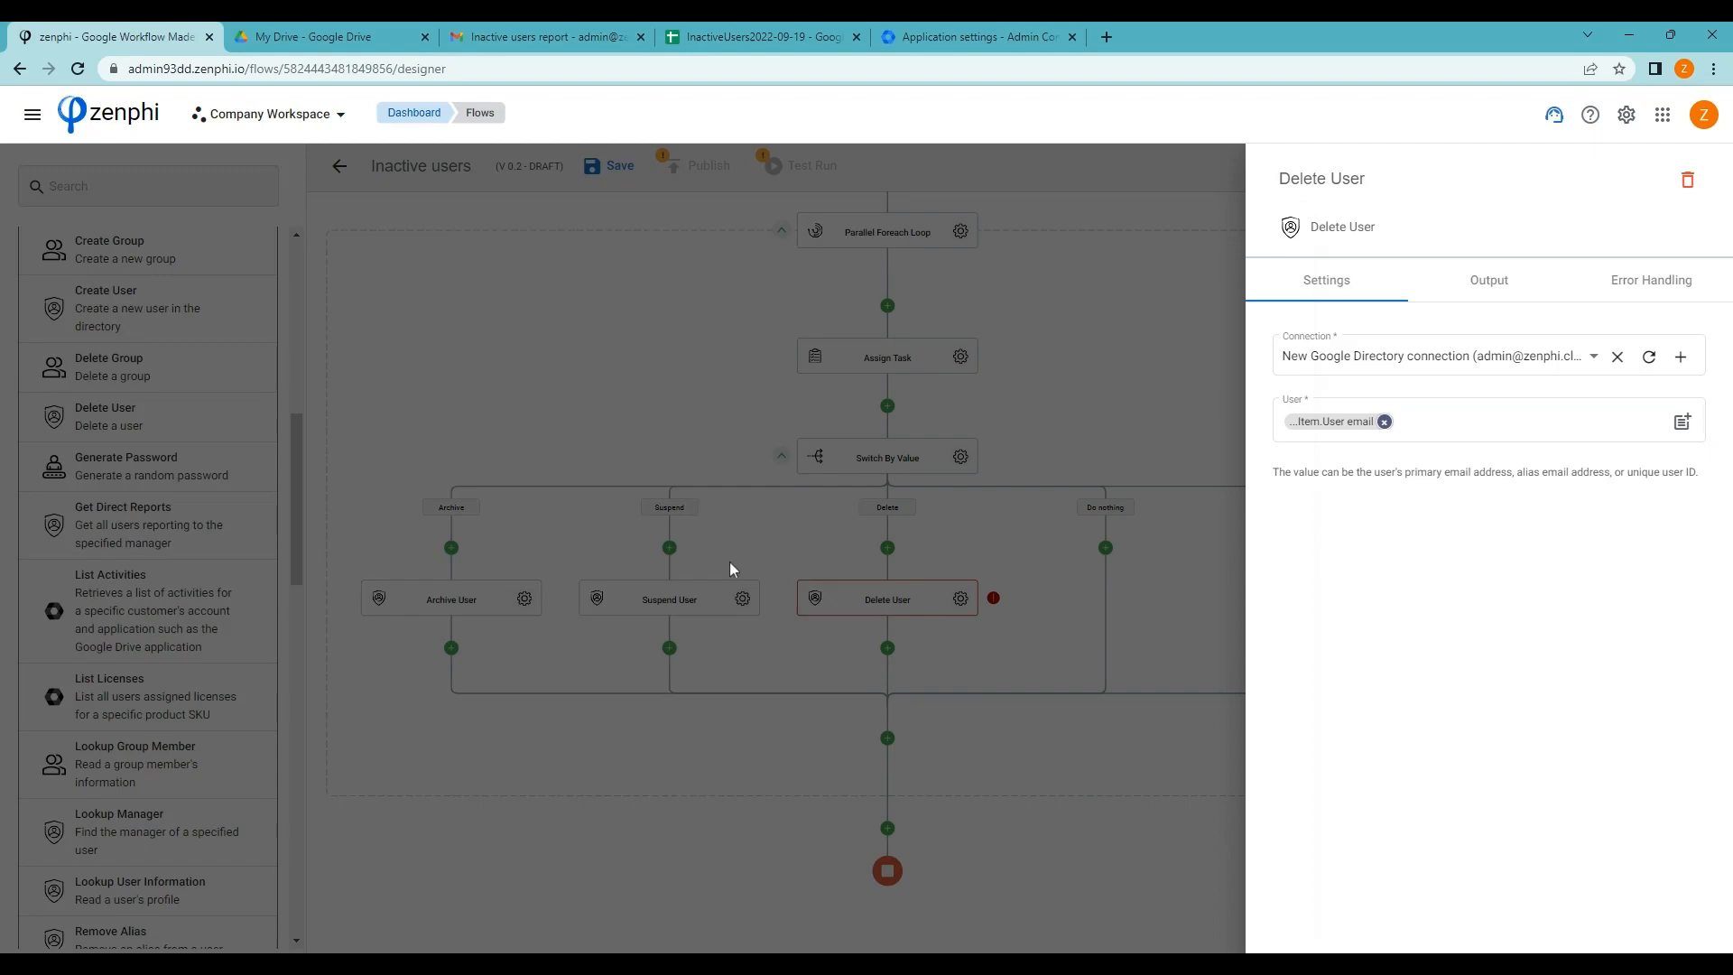
pyautogui.click(686, 403)
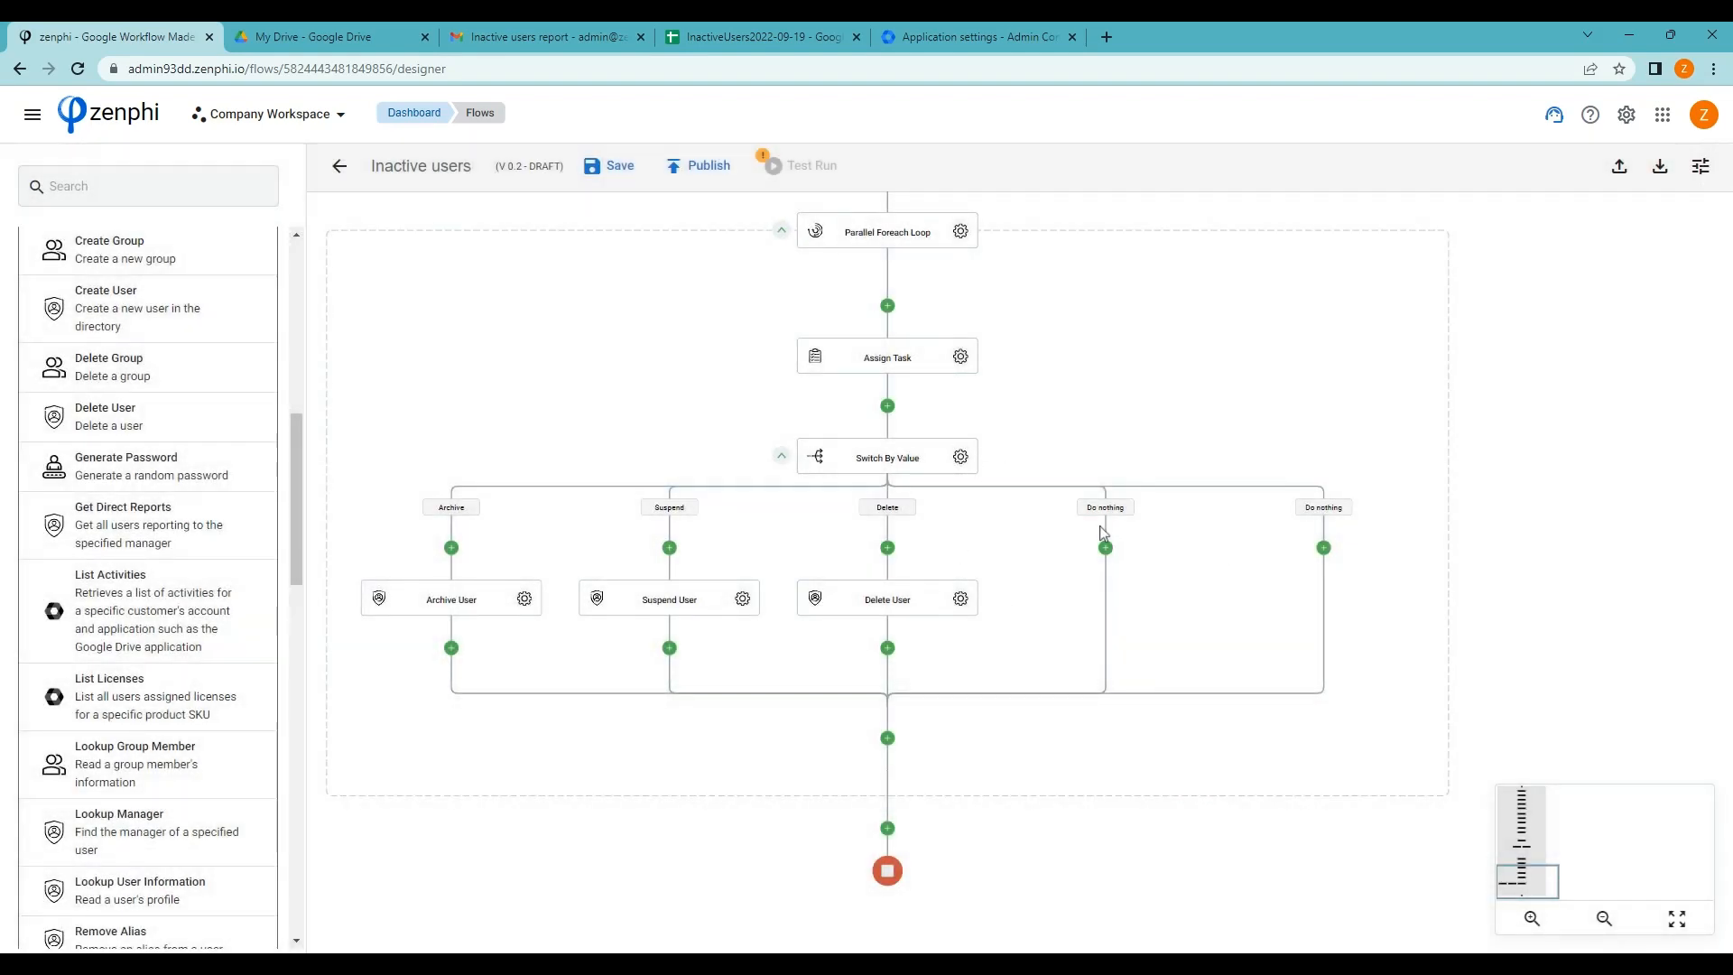
# Remove the Do nothing value from Switch By Value and save the flow as draft V 0.3
pyautogui.click(961, 456)
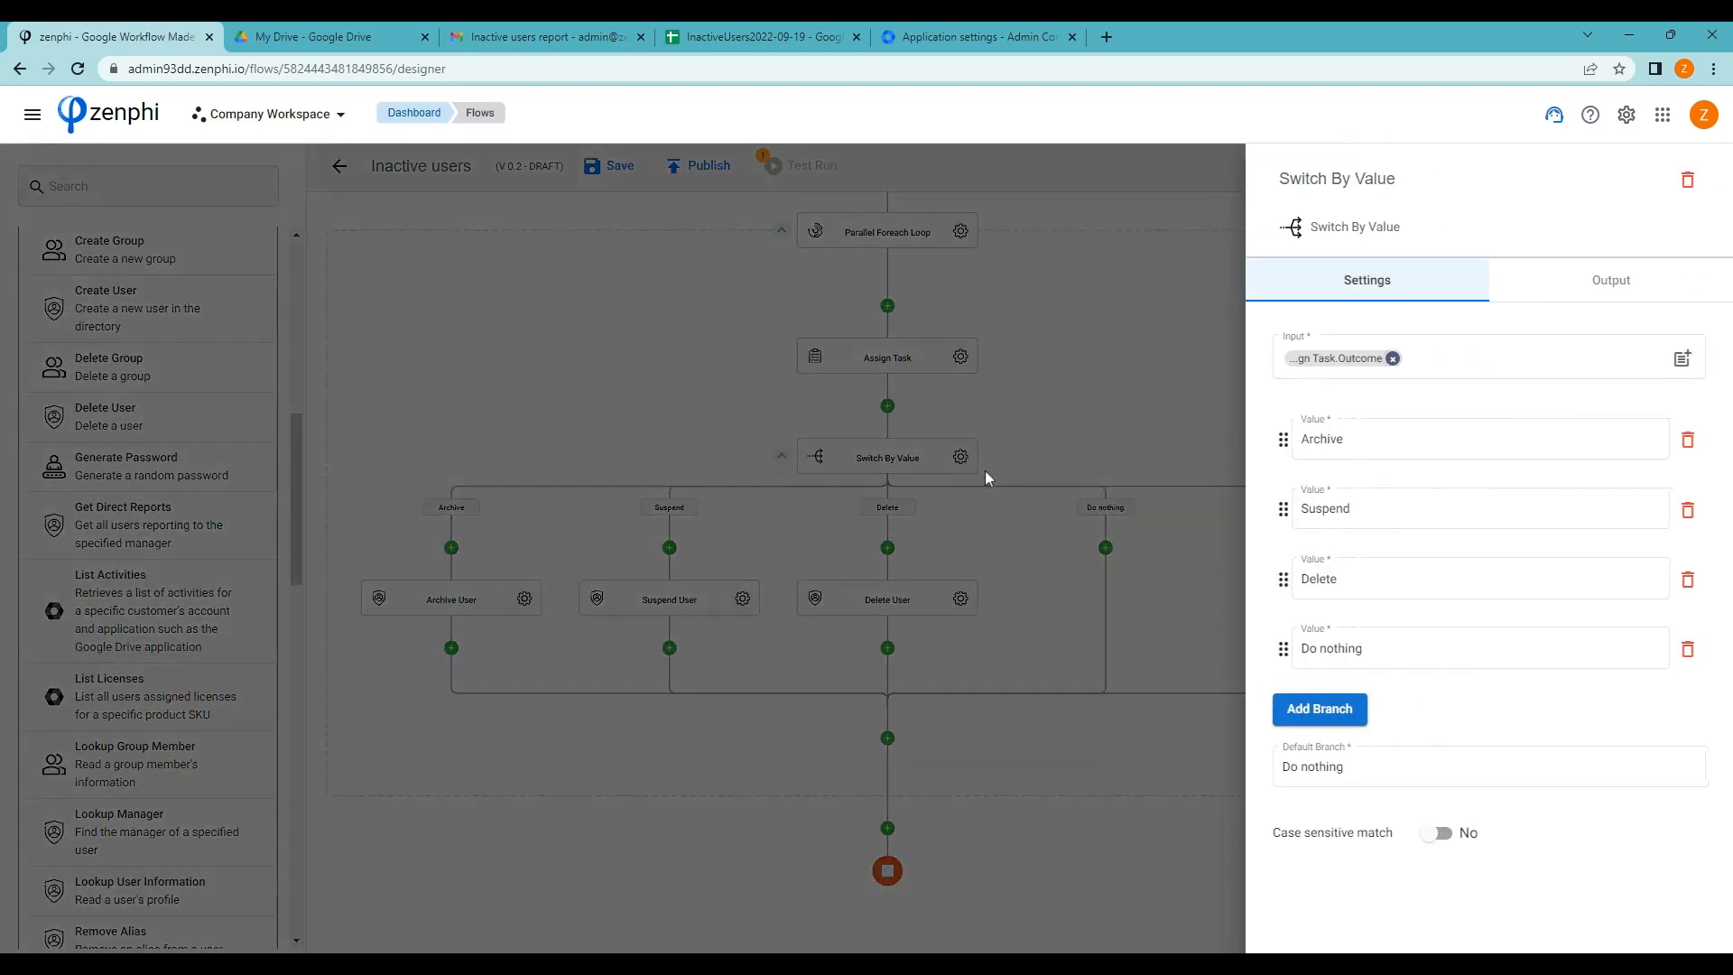
pyautogui.click(1687, 649)
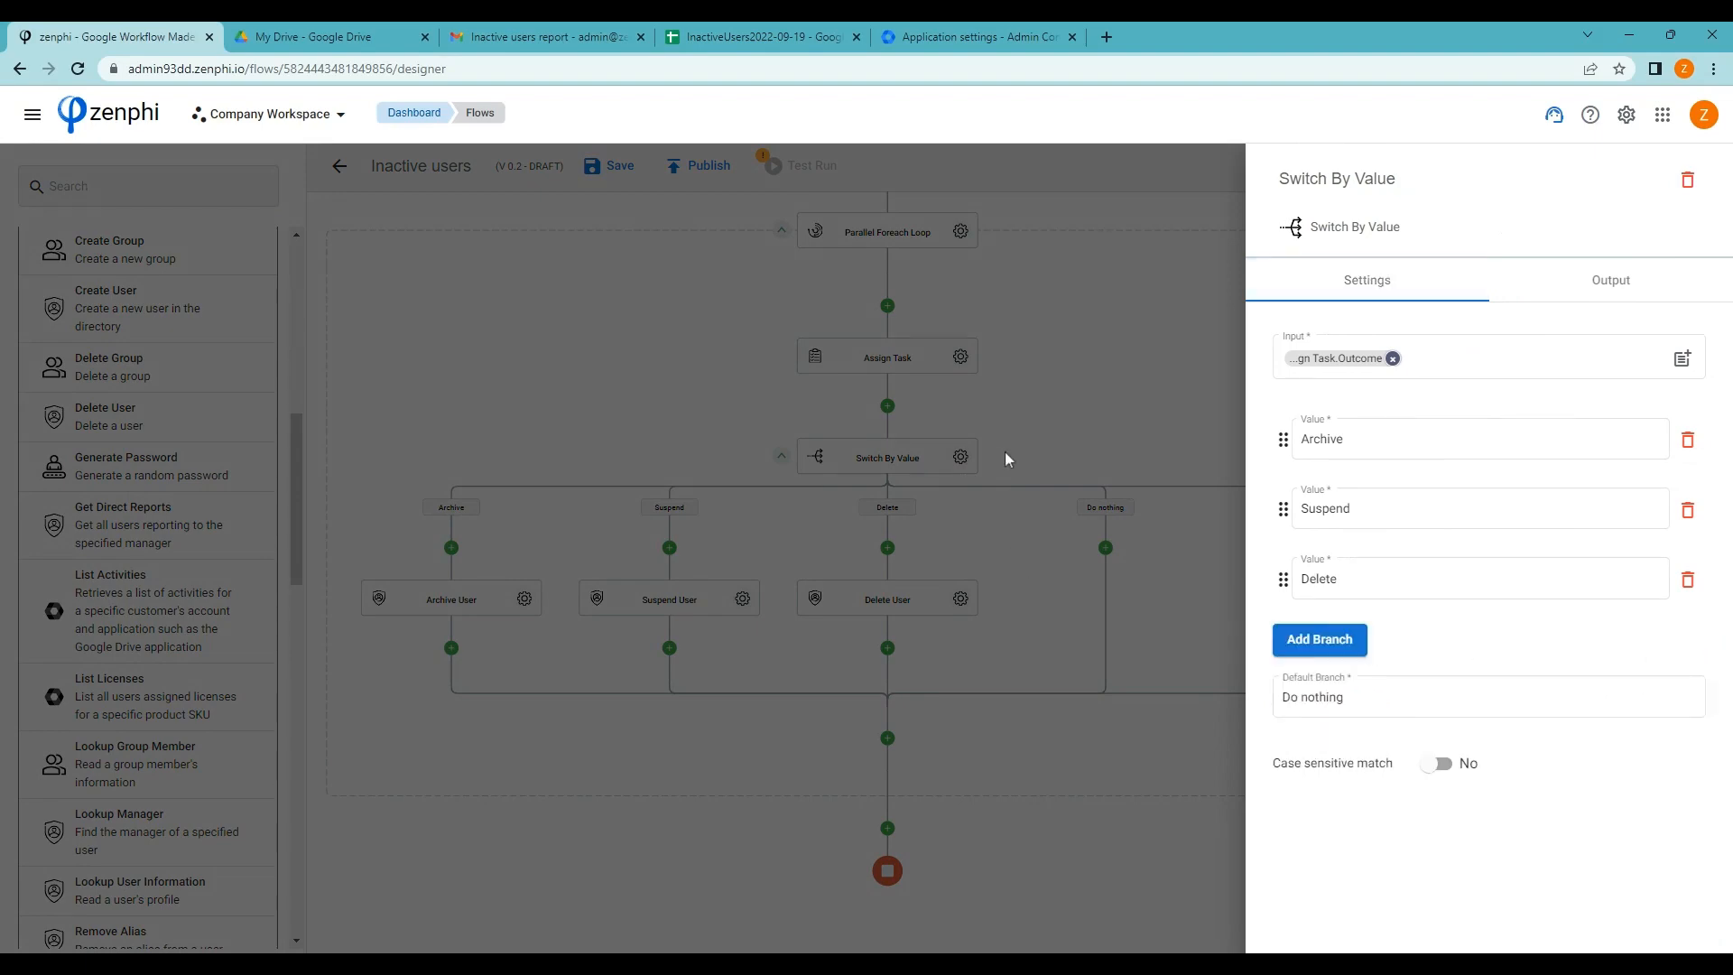
pyautogui.click(1083, 428)
pyautogui.moveTo(1022, 777); pyautogui.dragTo(1071, 689)
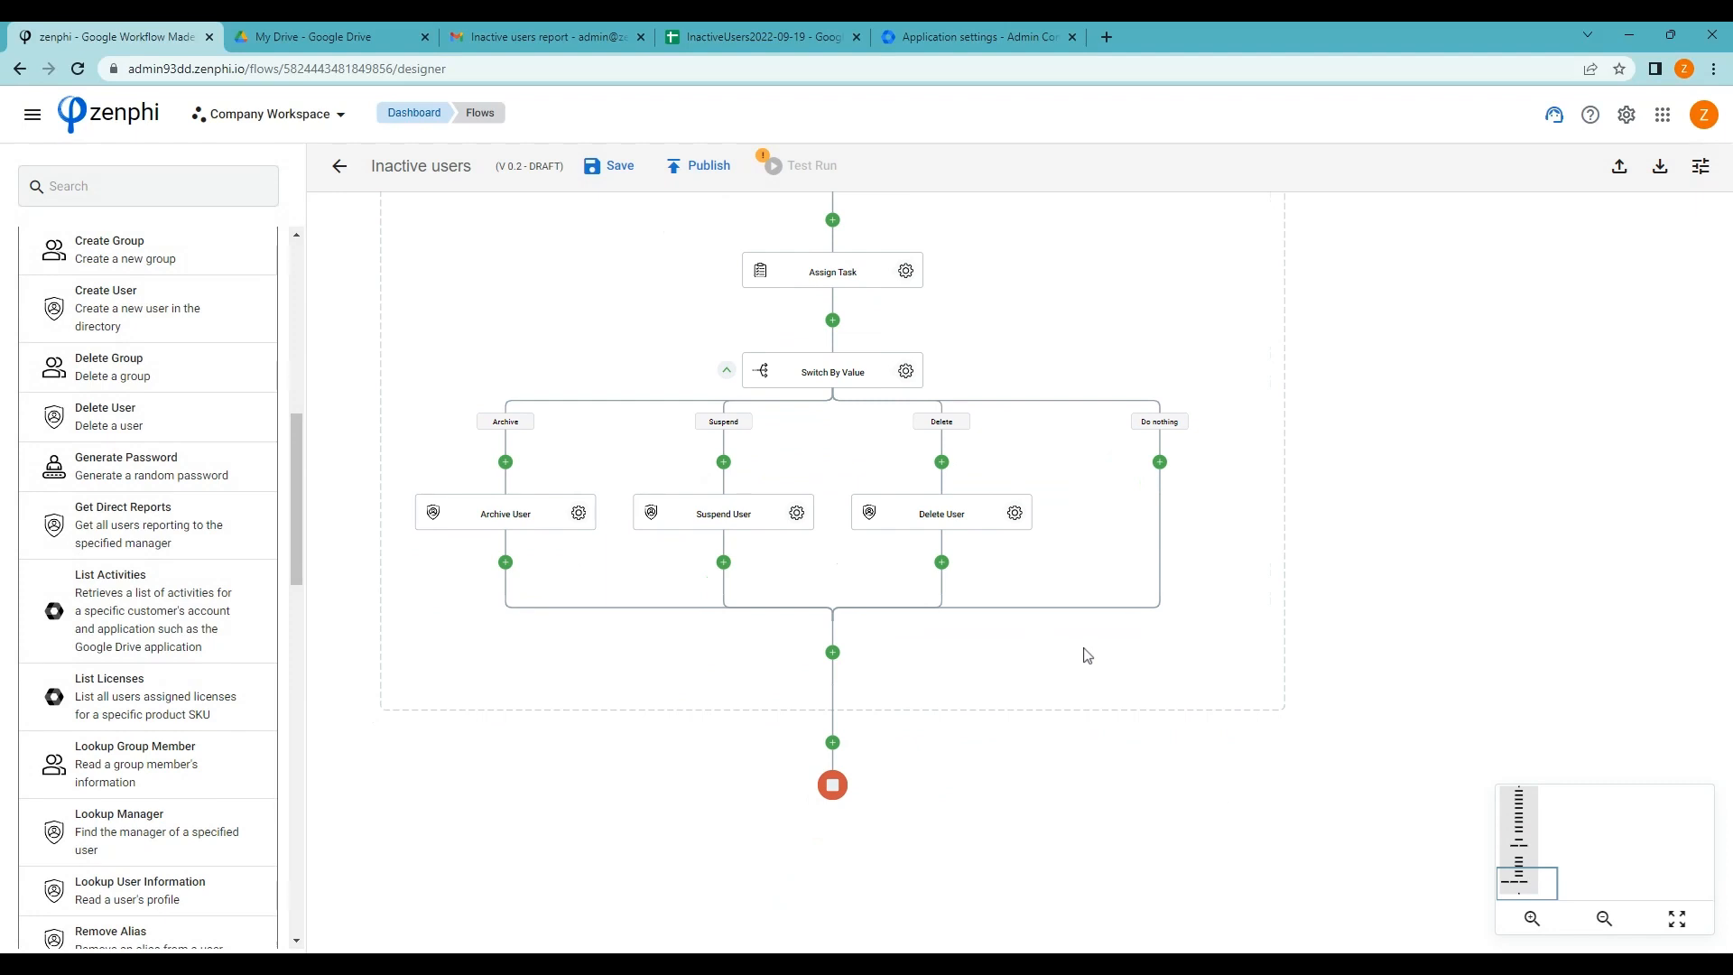
pyautogui.moveTo(1351, 503); pyautogui.dragTo(1366, 526)
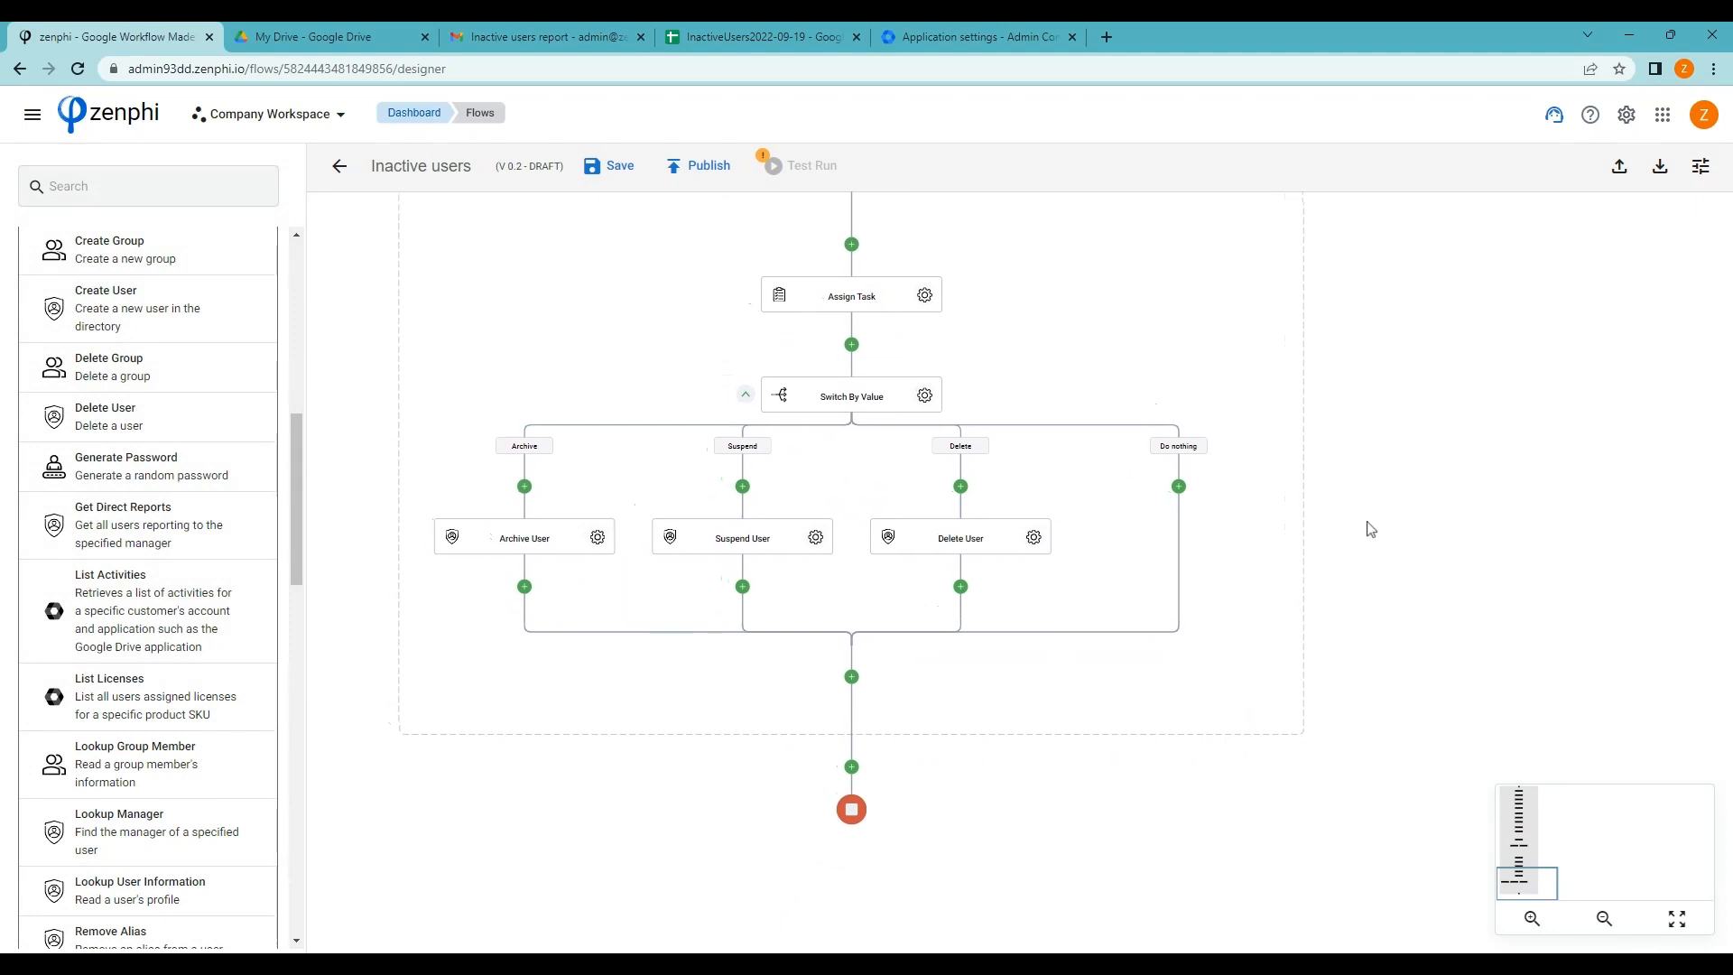
pyautogui.click(613, 172)
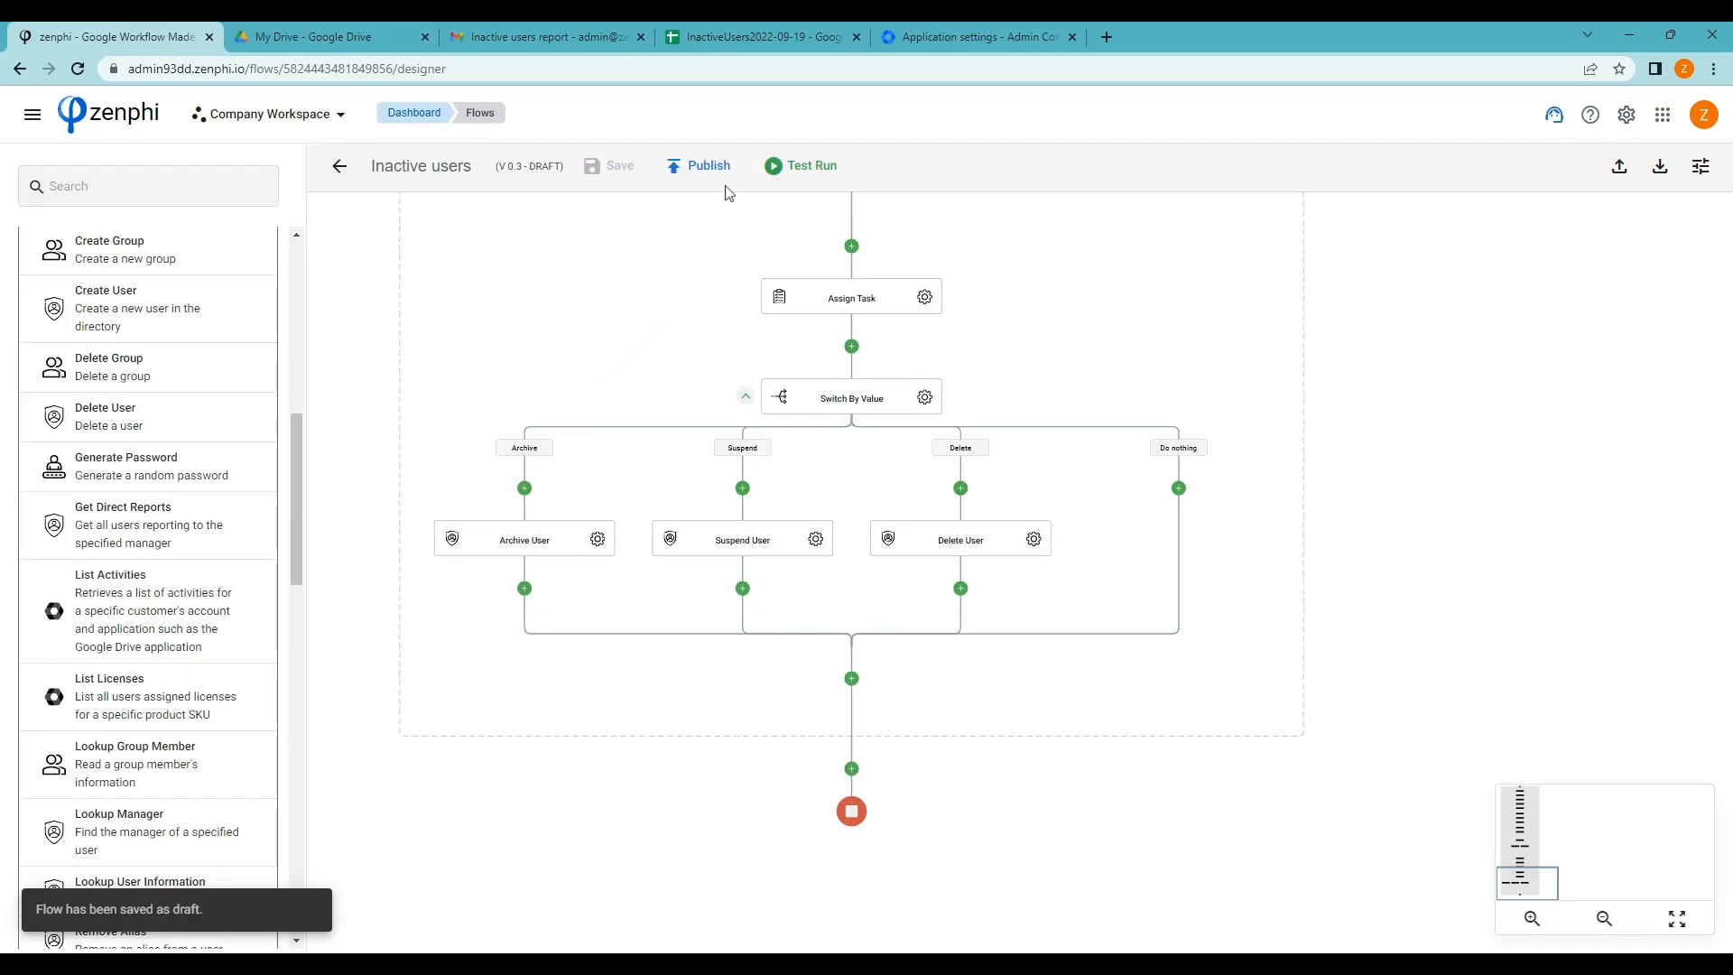
# Start a new test instance of the Inactive users flow and follow it past Send Email and Read Rows
pyautogui.click(801, 165)
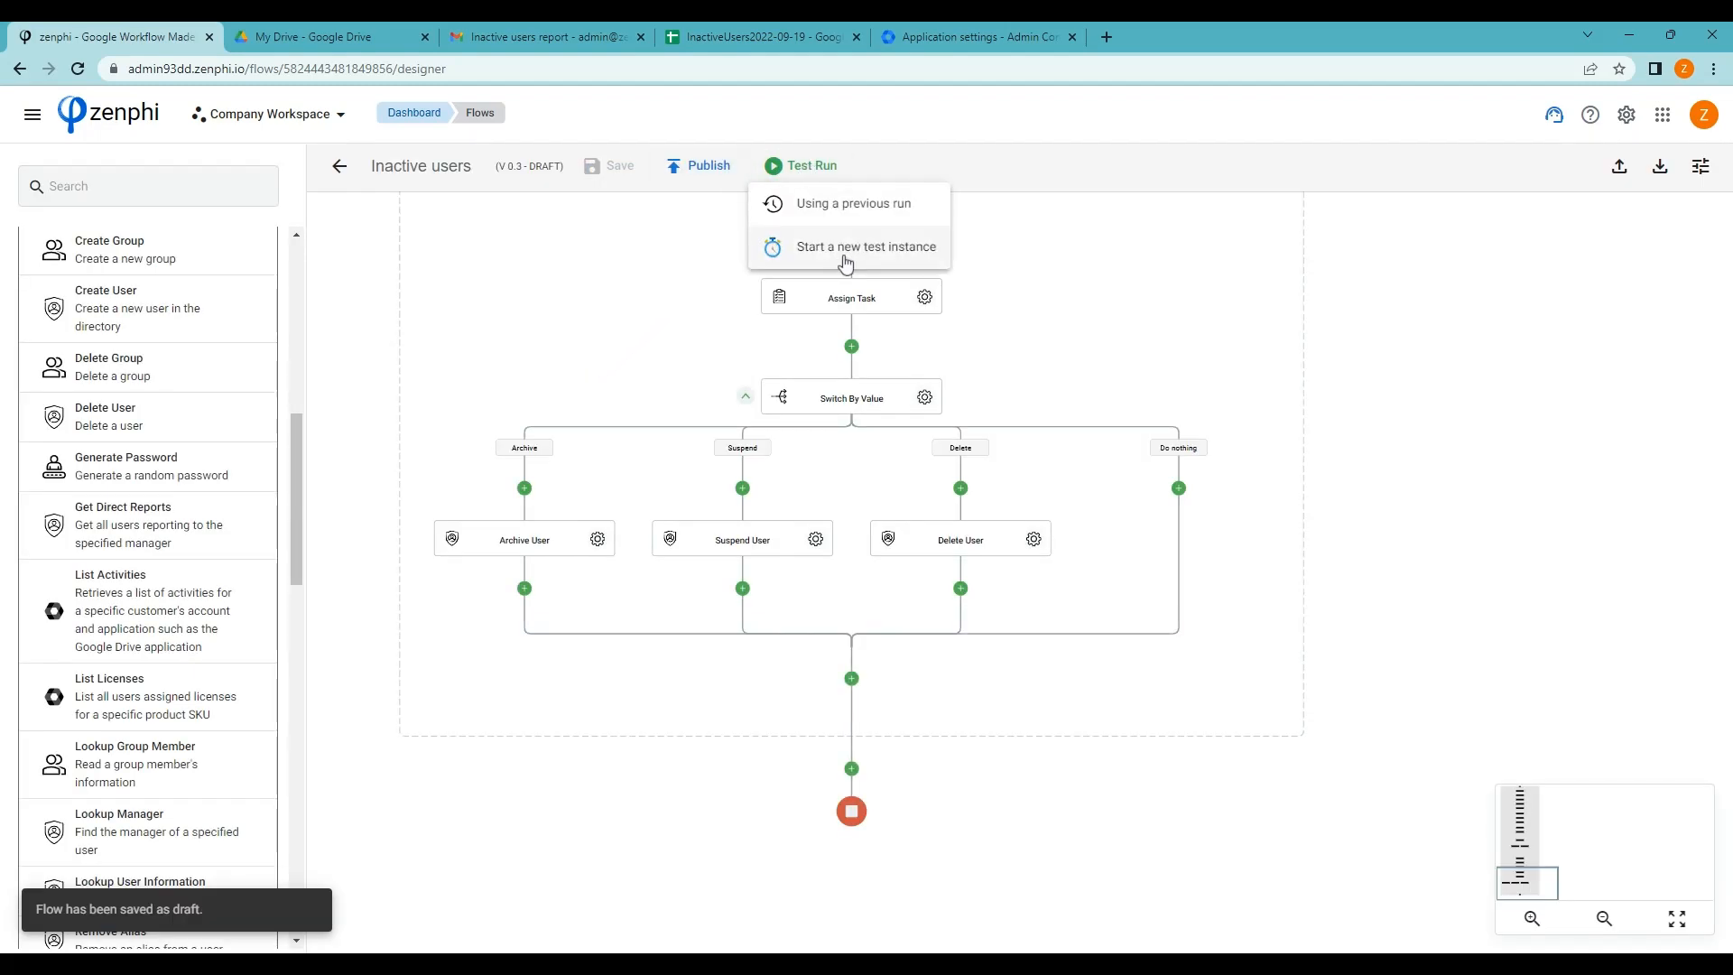
pyautogui.click(846, 257)
pyautogui.click(1228, 593)
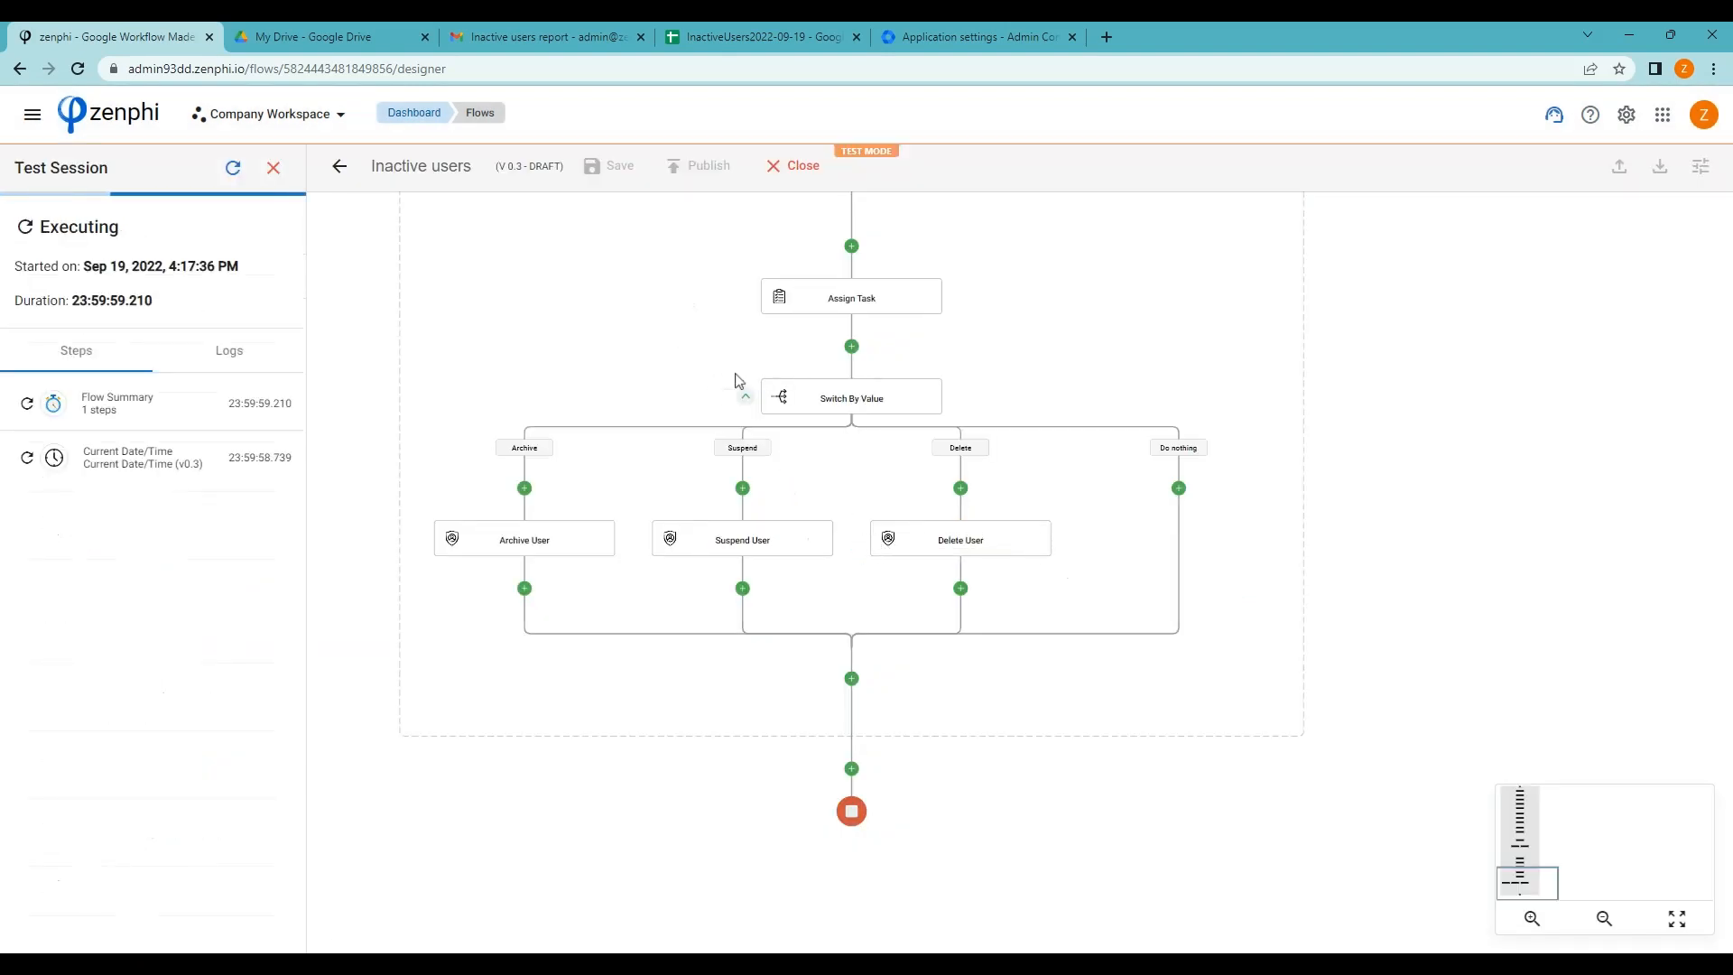
pyautogui.moveTo(715, 294); pyautogui.dragTo(708, 424)
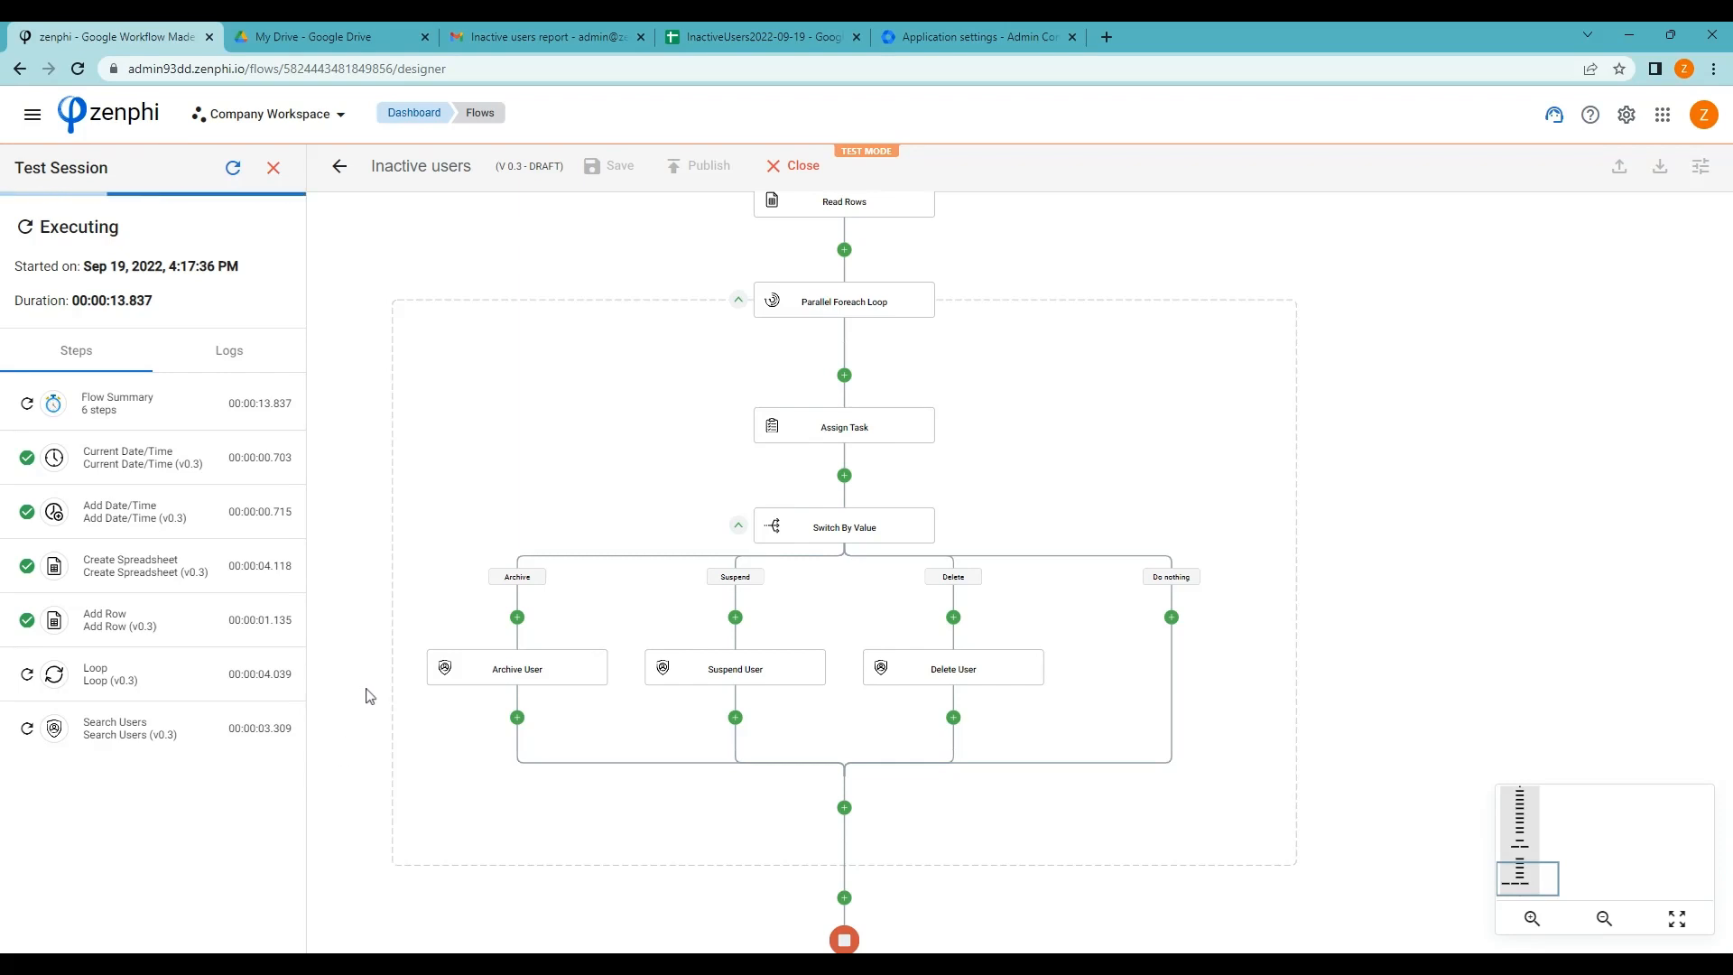
pyautogui.scroll(-1, 243, 713)
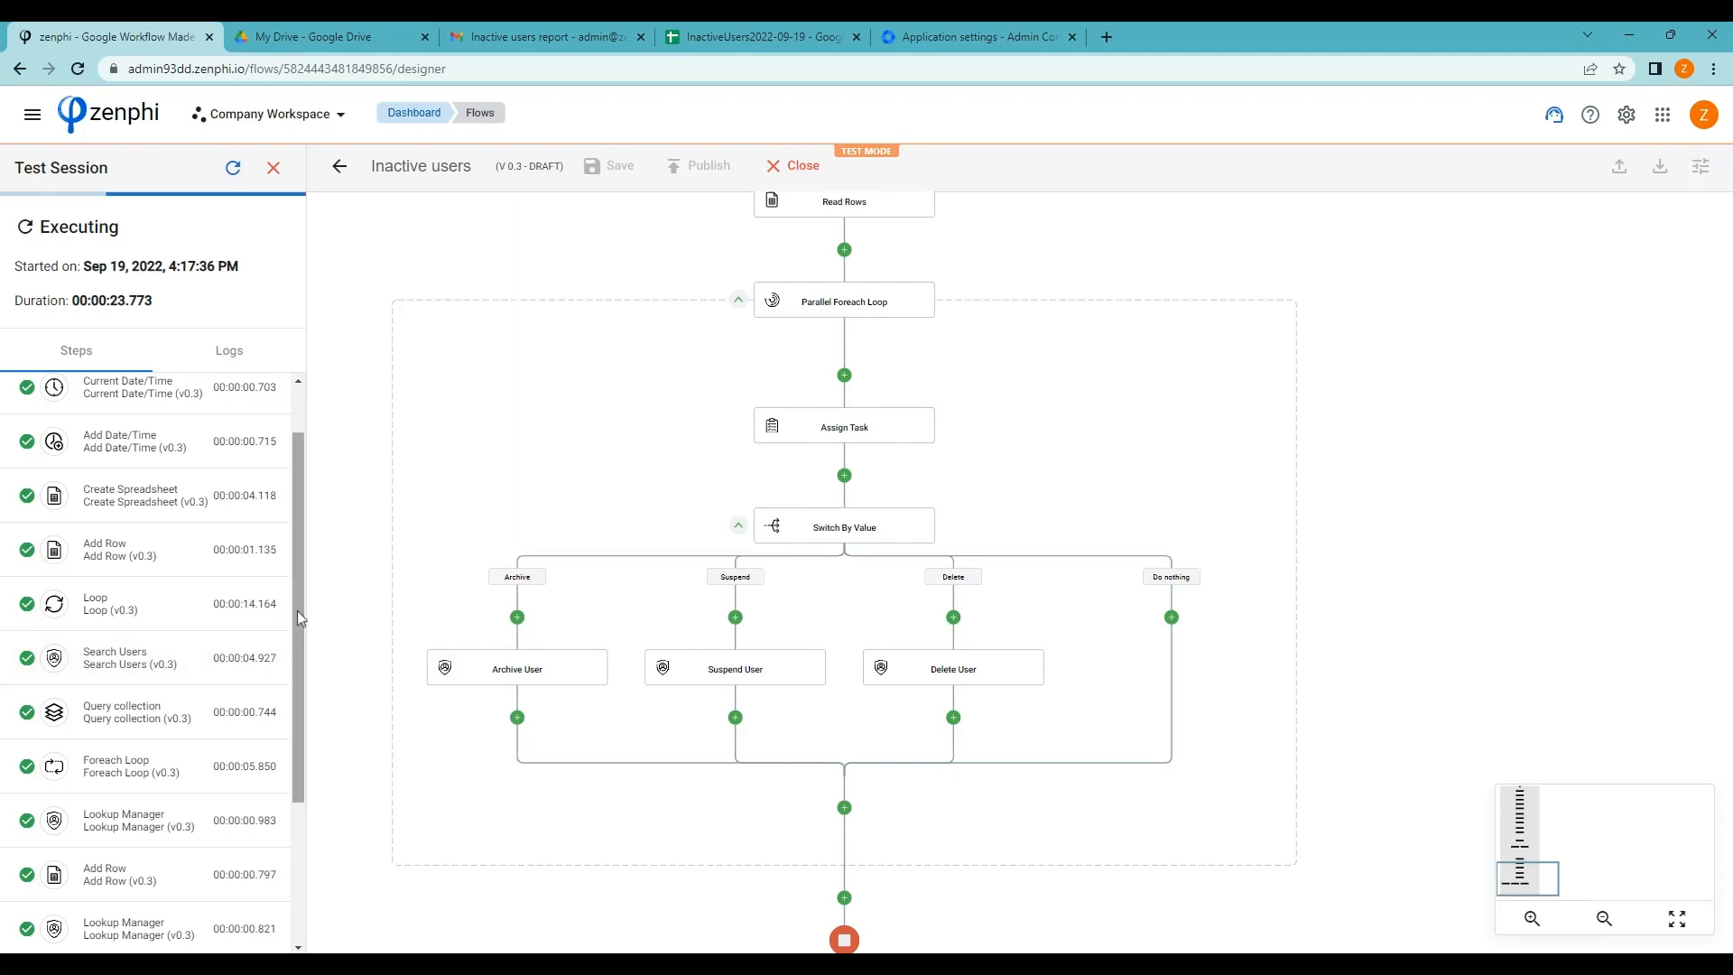
pyautogui.scroll(-2, 292, 632)
pyautogui.scroll(-3, 240, 713)
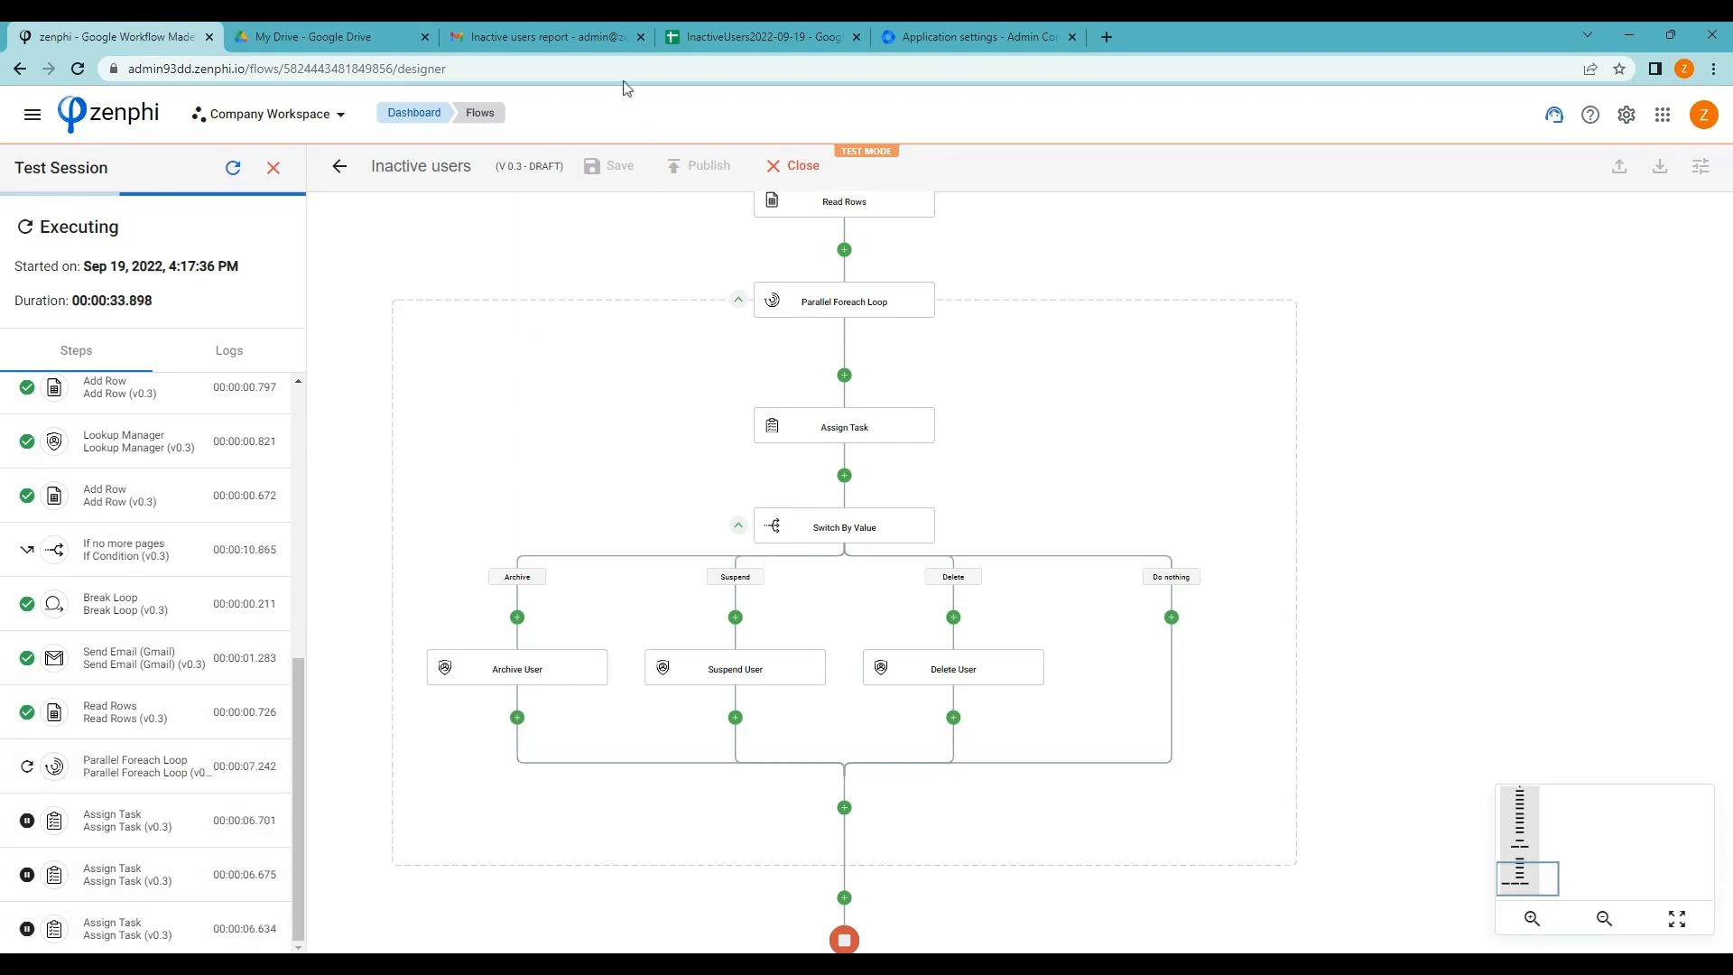
pyautogui.click(502, 35)
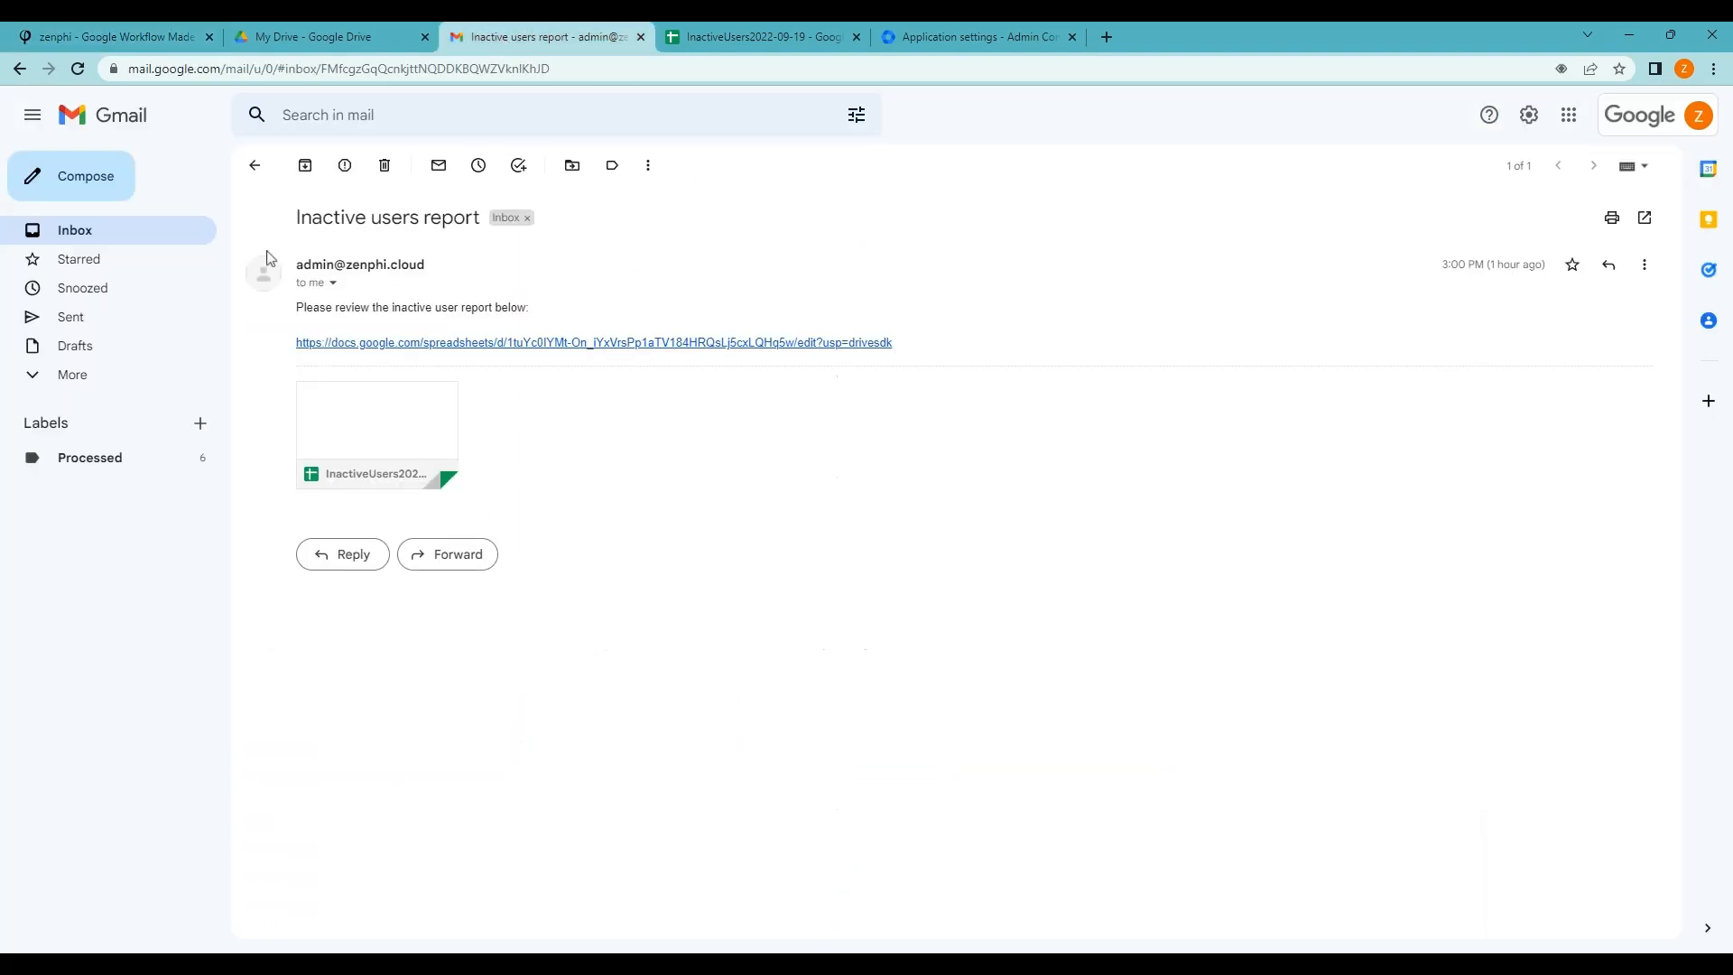
# Refresh the inbox and open the second 'Please review inactive account' email down to its Archive/Suspend/Delete/Do nothing buttons
pyautogui.click(95, 231)
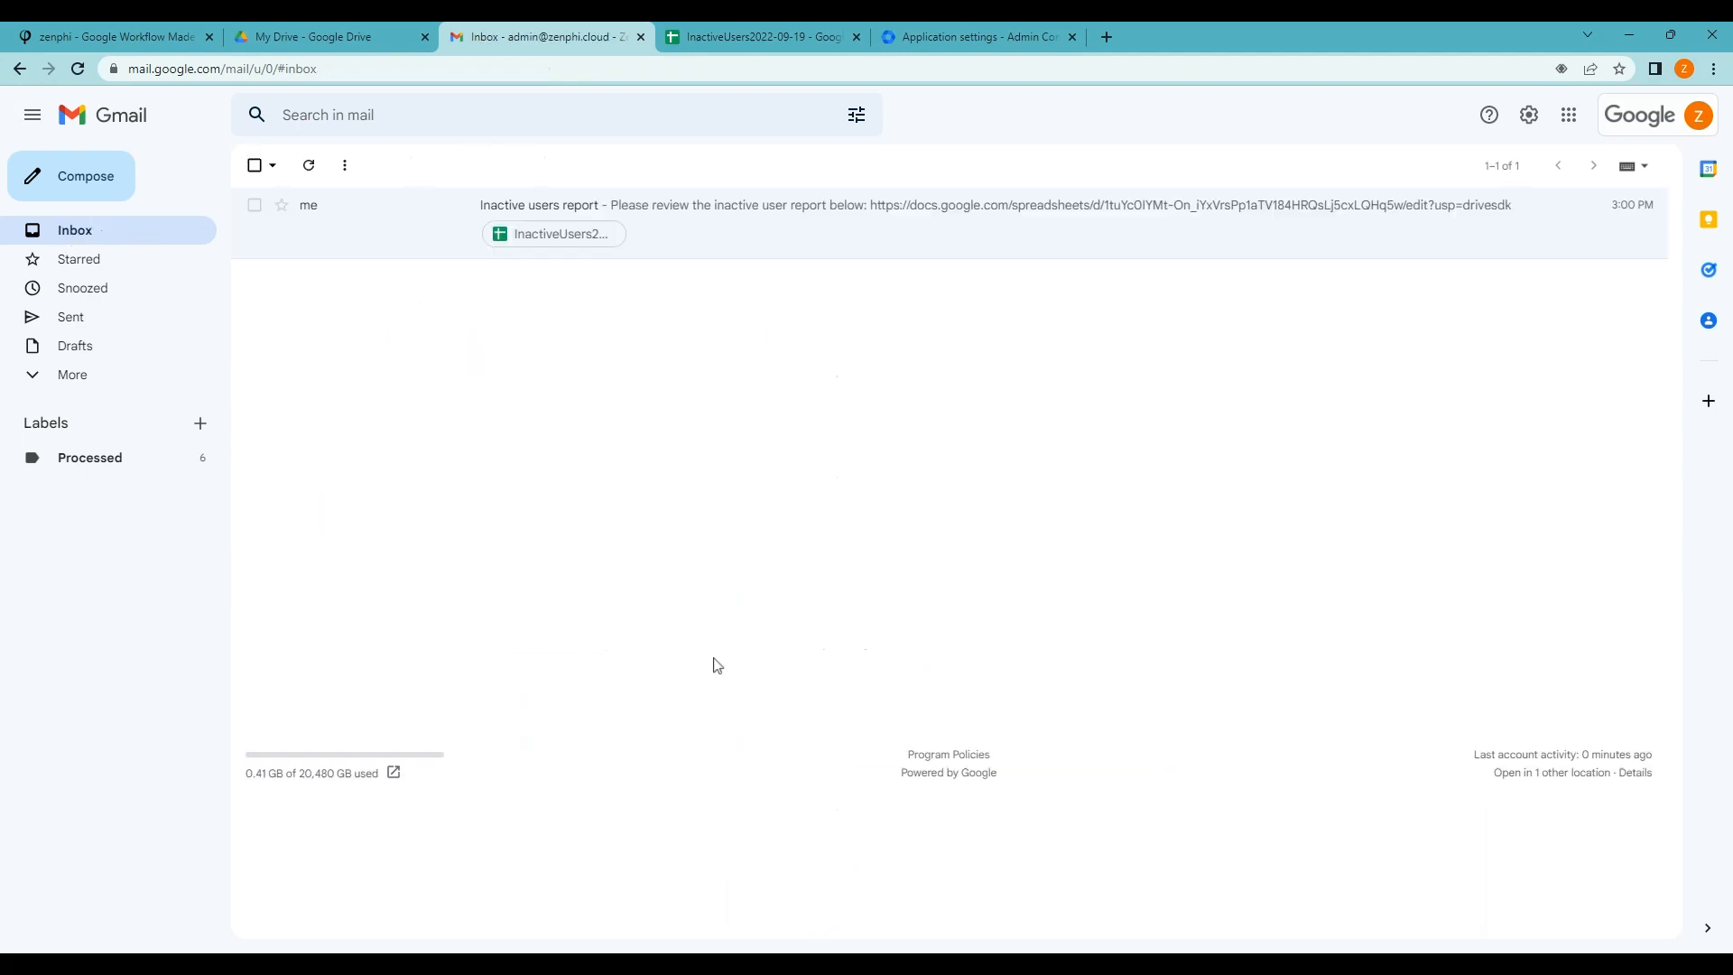
pyautogui.click(307, 165)
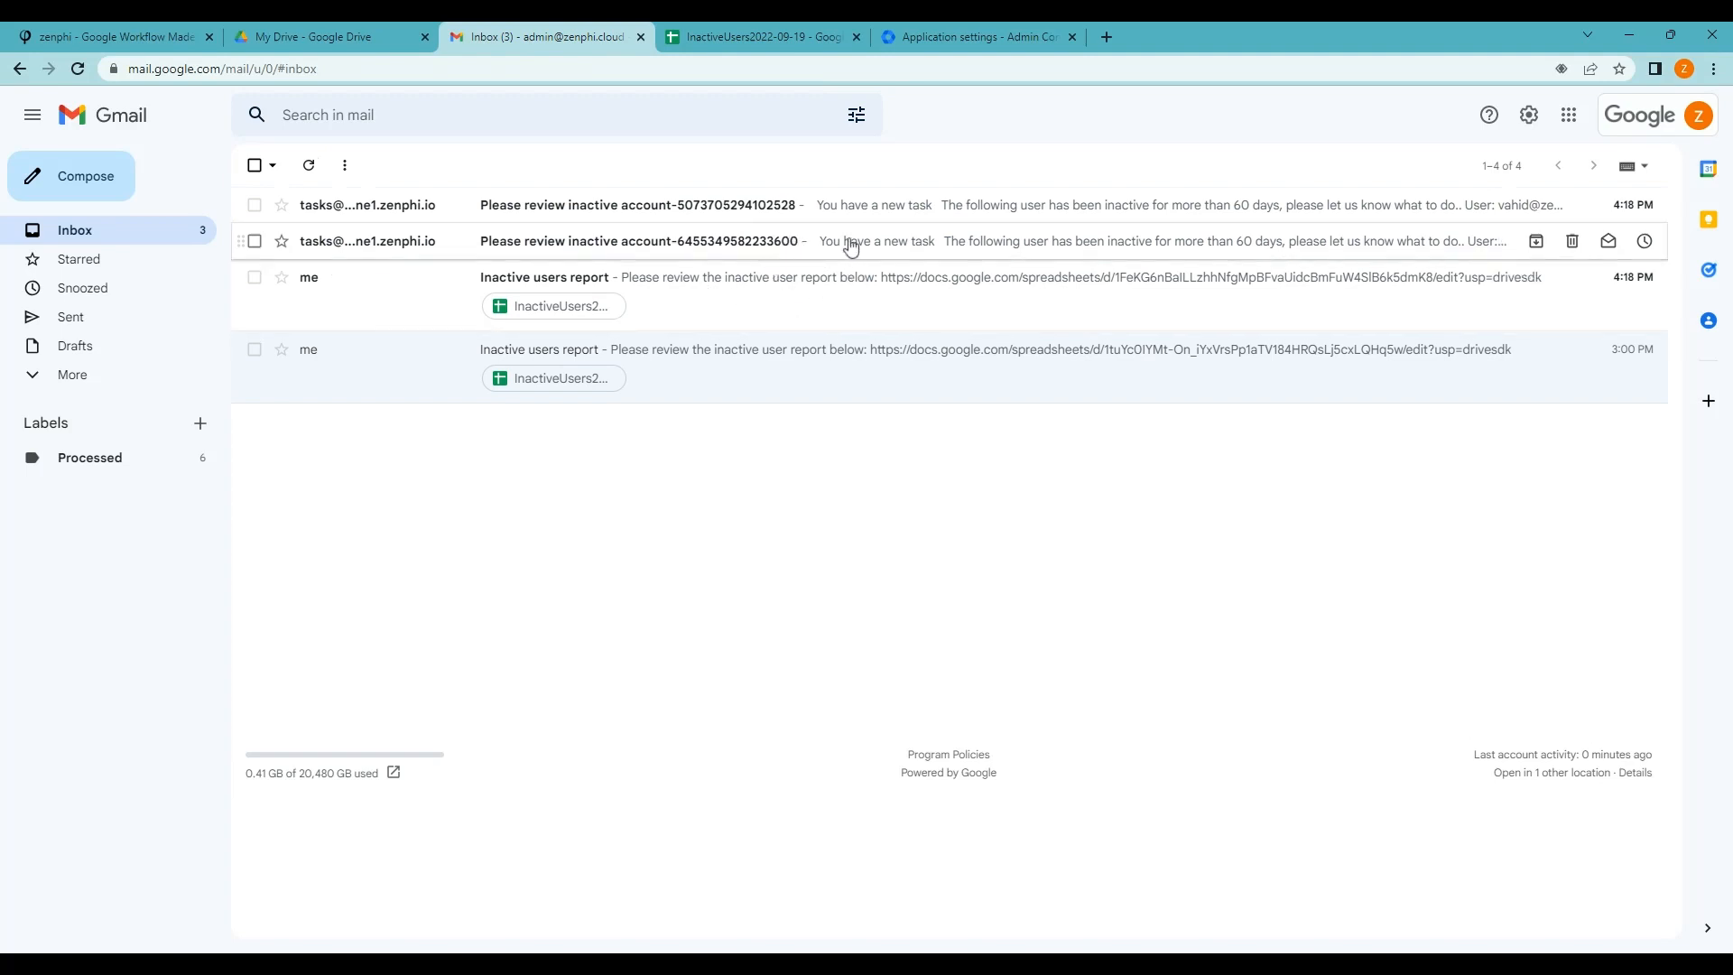
pyautogui.click(849, 241)
pyautogui.scroll(-3, 1280, 627)
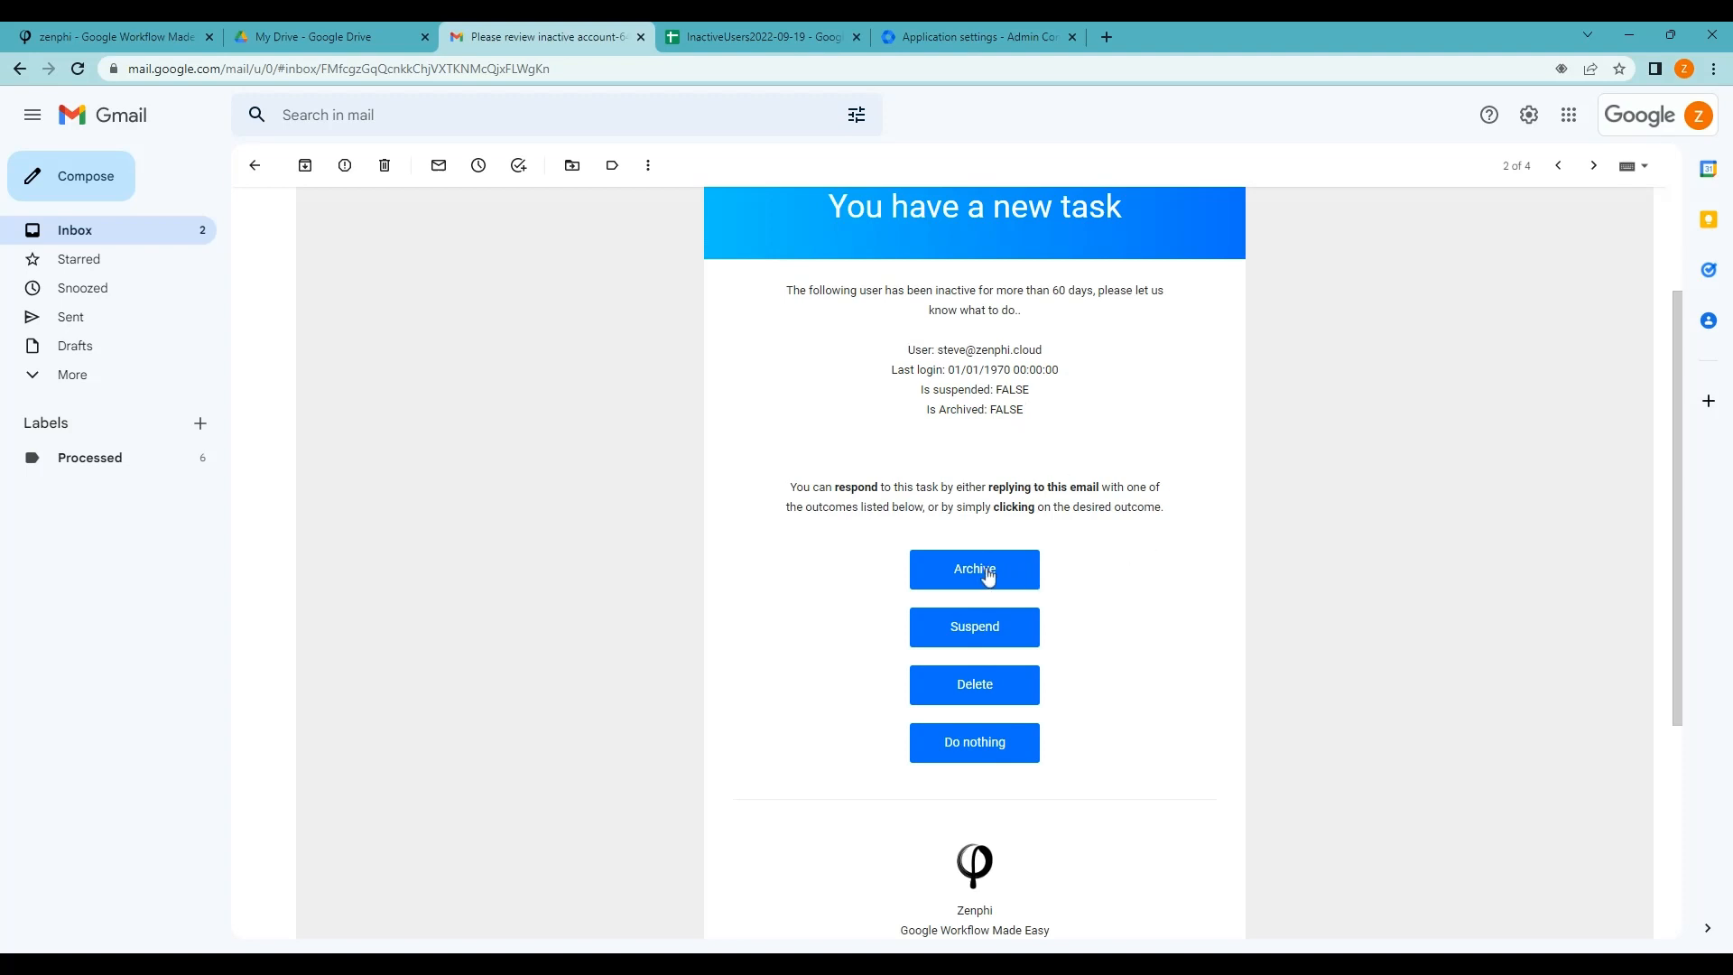
# Open the Admin console Users list, verifying identity with the account password
pyautogui.click(962, 40)
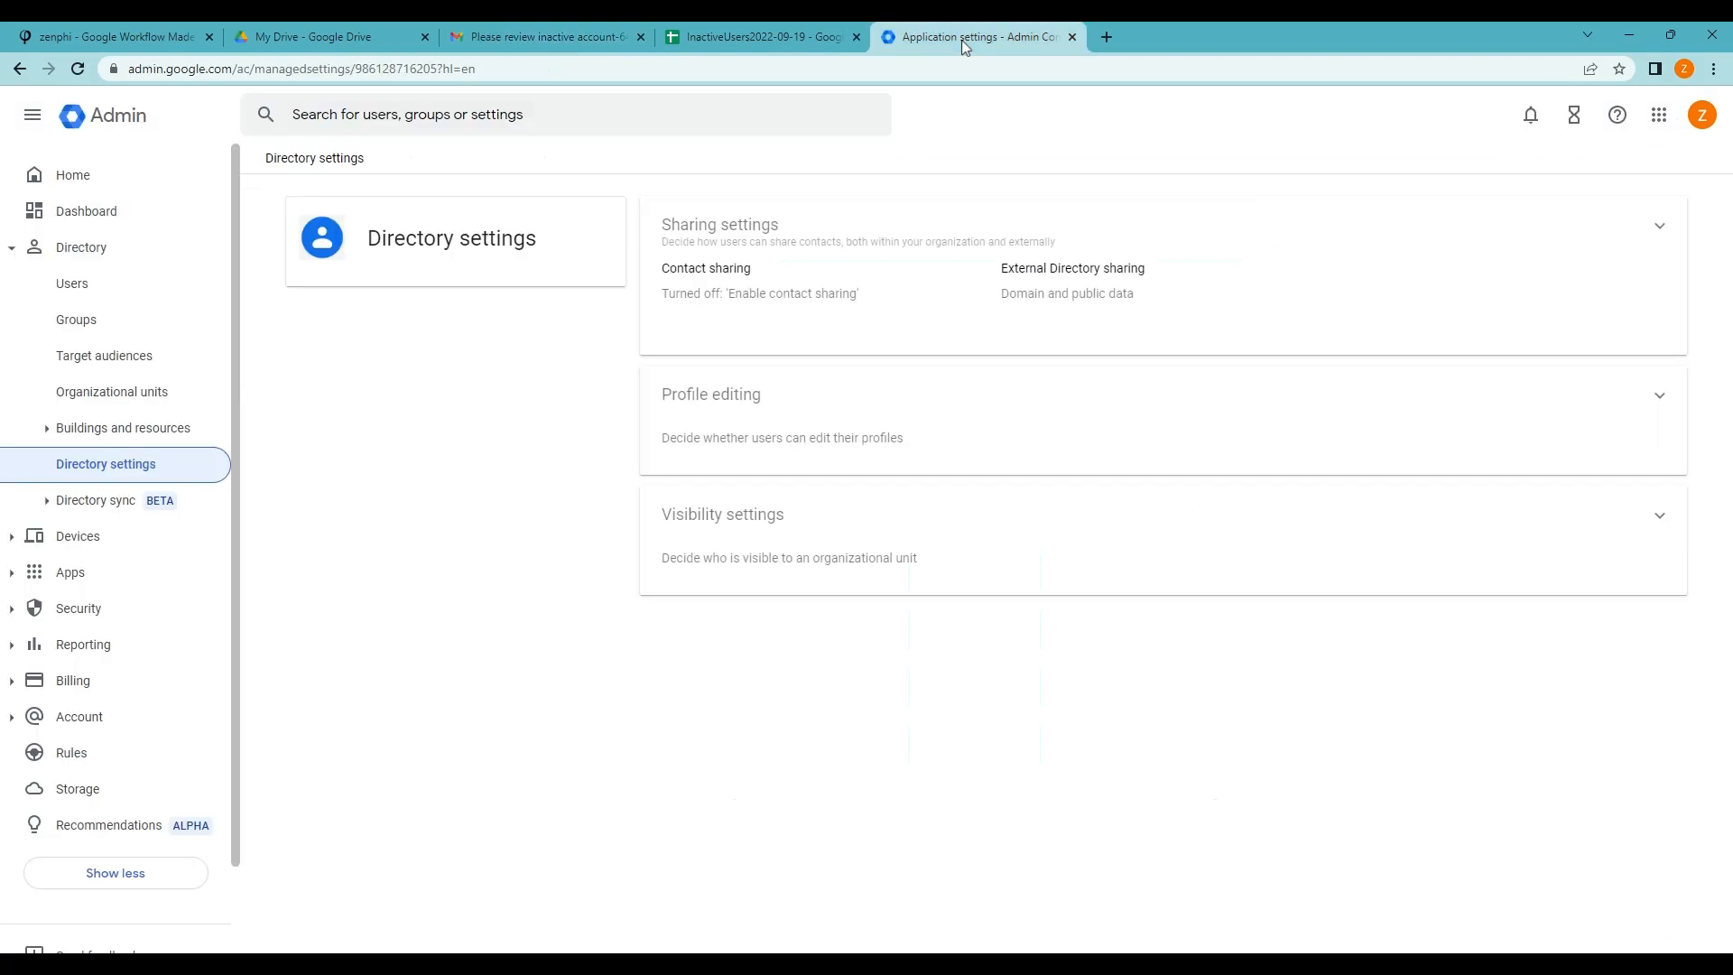
pyautogui.click(97, 286)
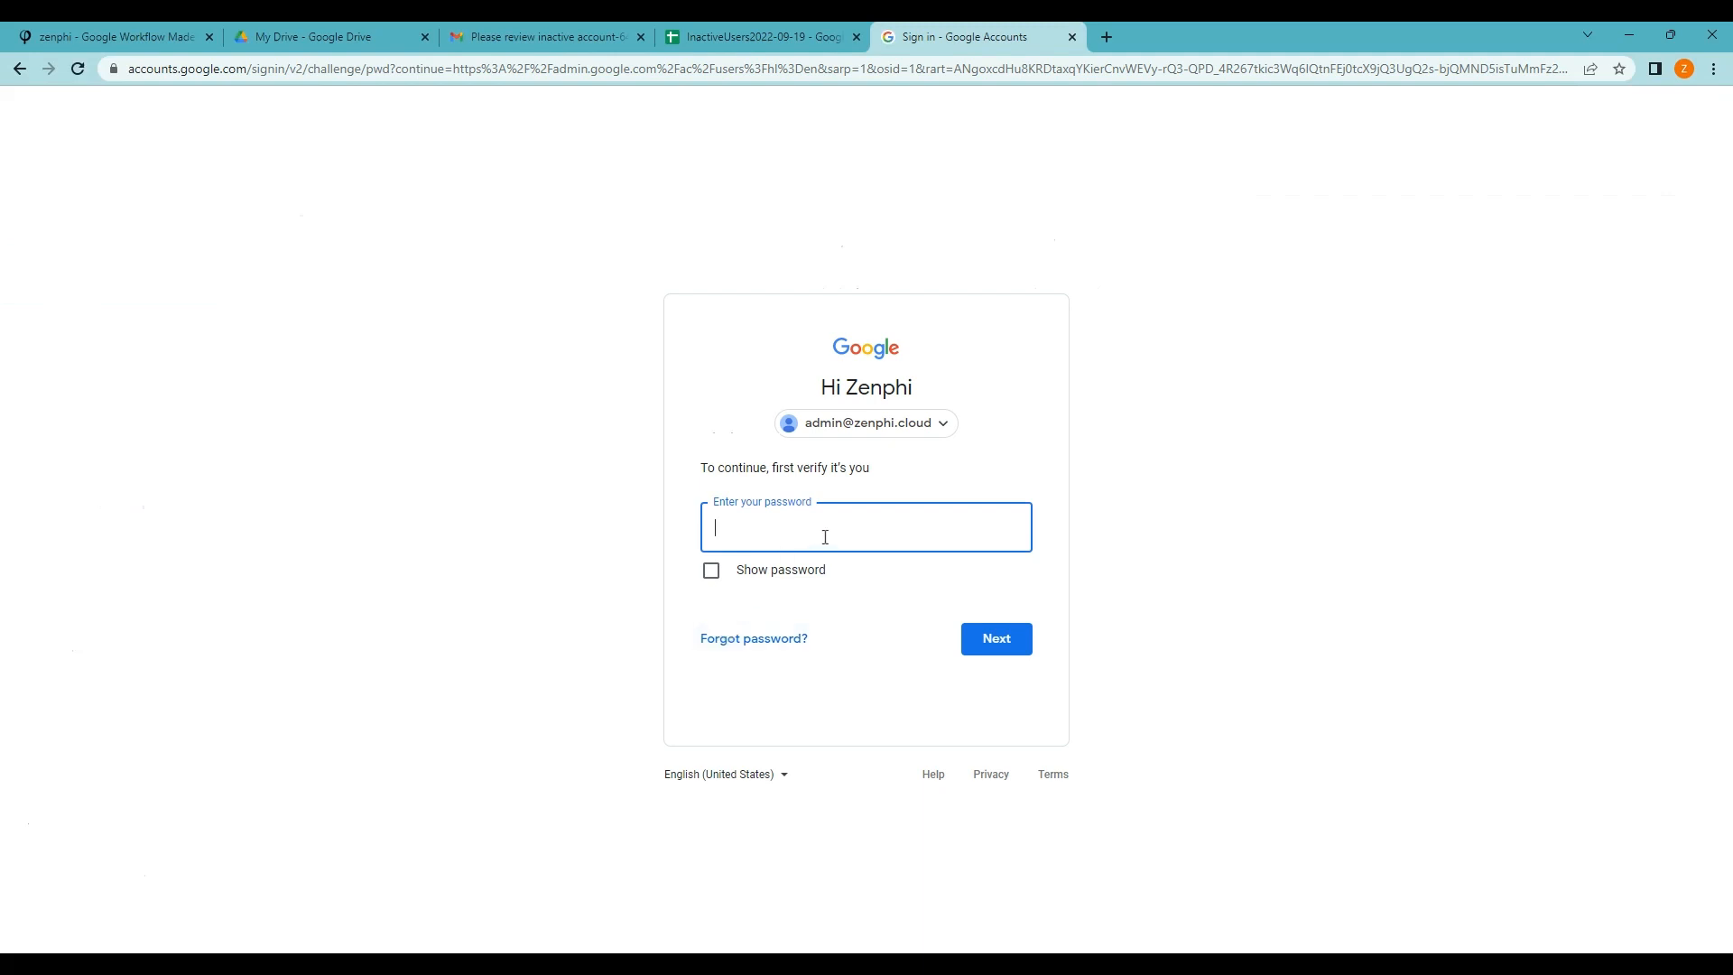
pyautogui.hotkey('ctrl', 'v')
pyautogui.click(977, 647)
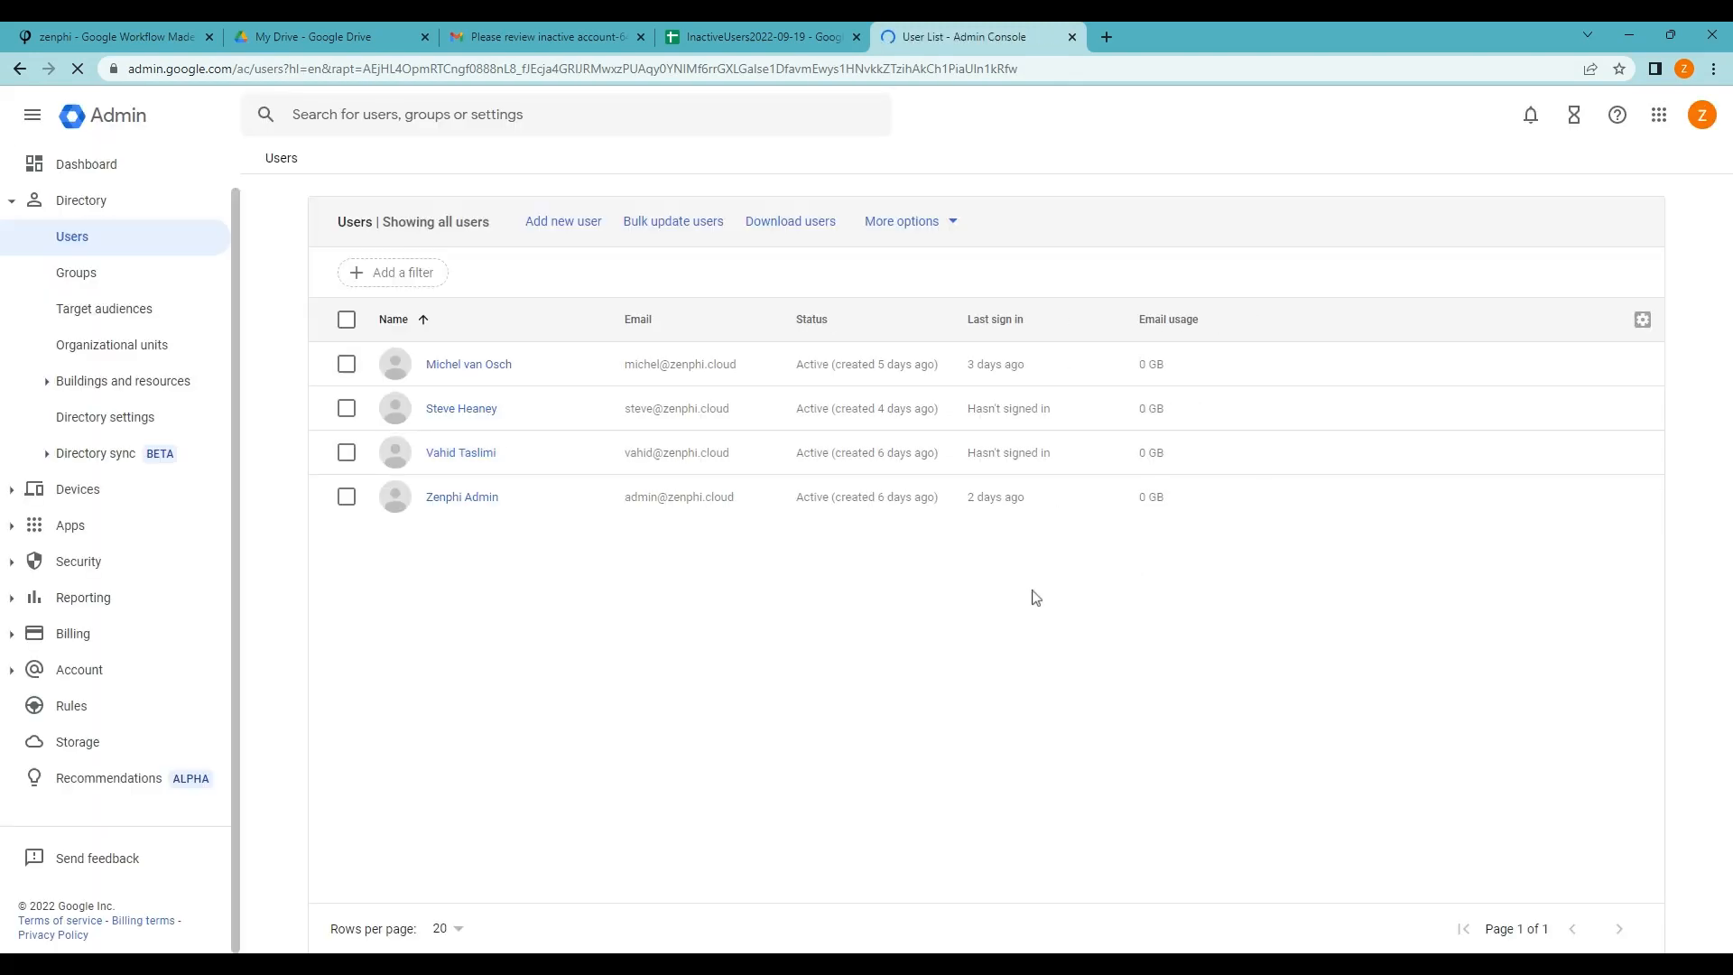
# View the inactive user's Licenses: Business Plus assigned, Archived User not, then return to Gmail
pyautogui.click(465, 408)
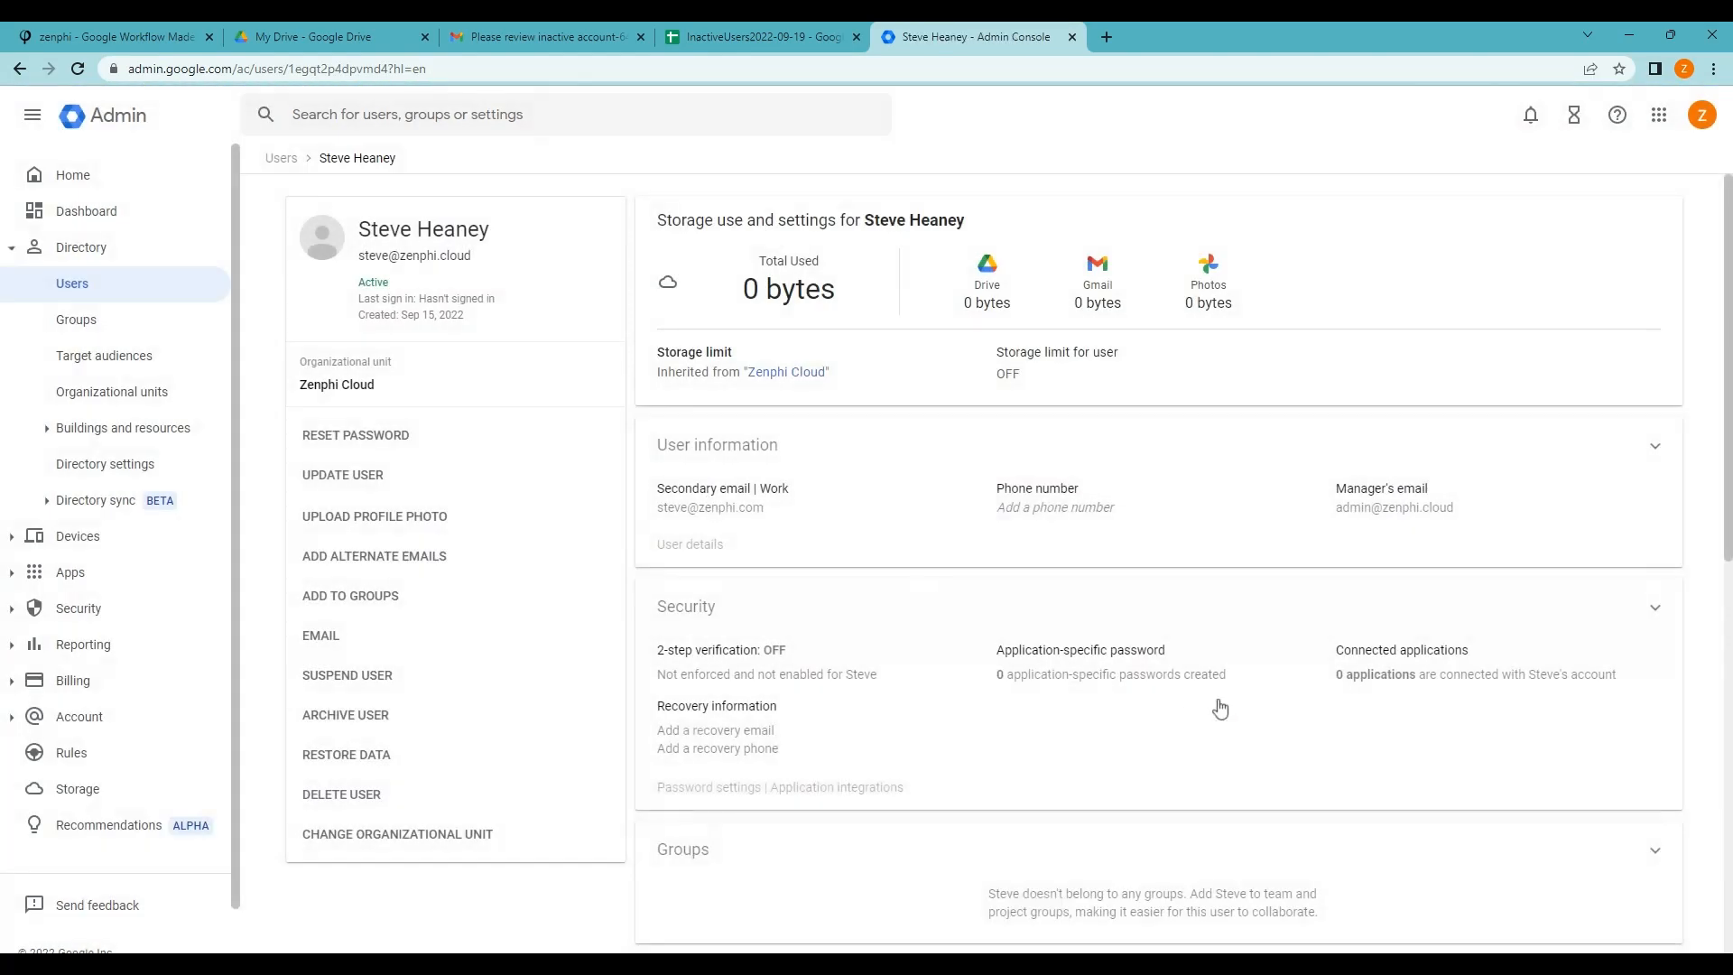
pyautogui.scroll(-9, 1246, 695)
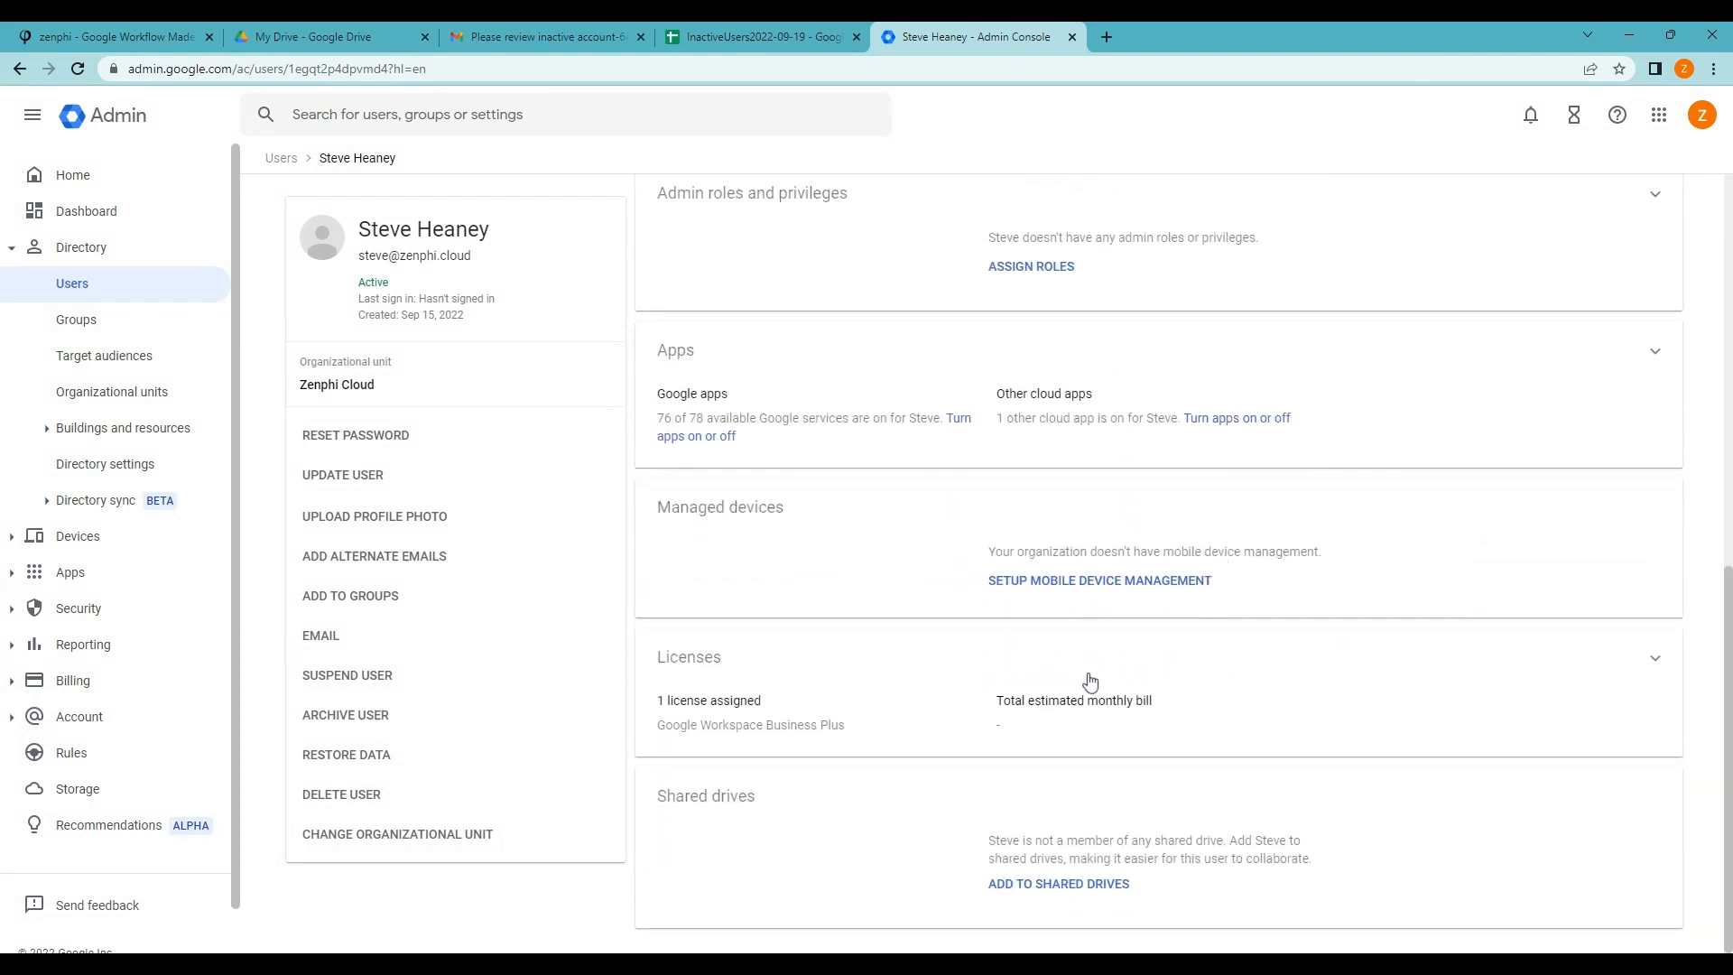
pyautogui.click(1424, 683)
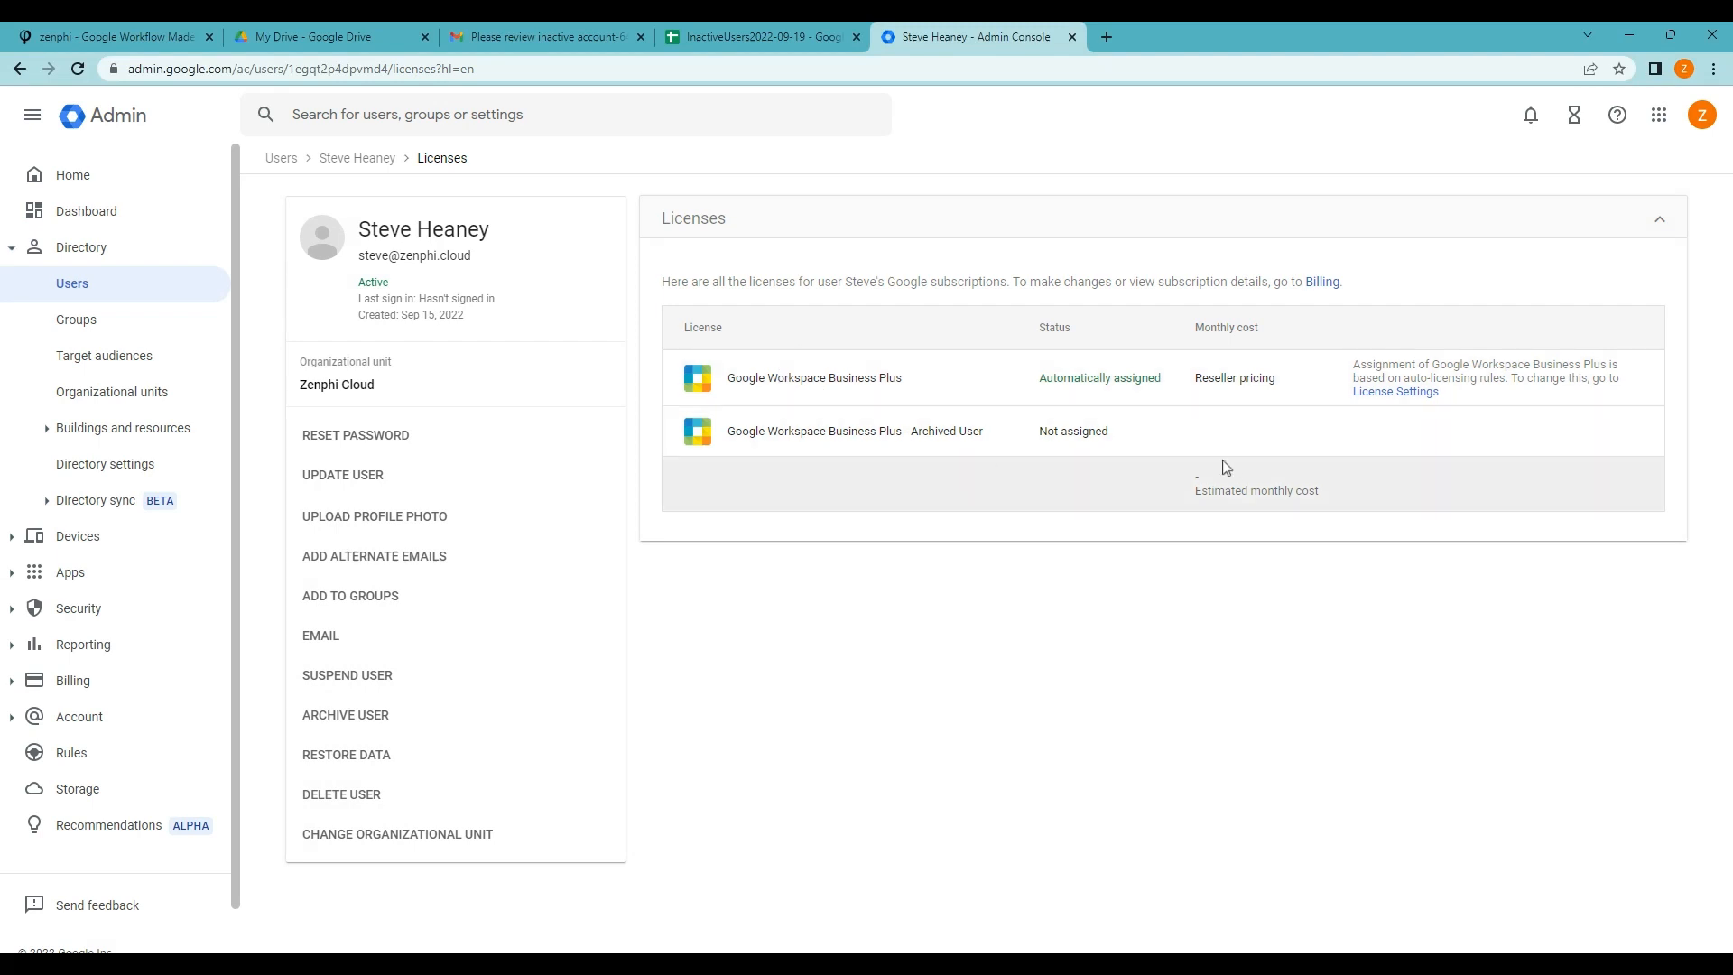
pyautogui.click(519, 37)
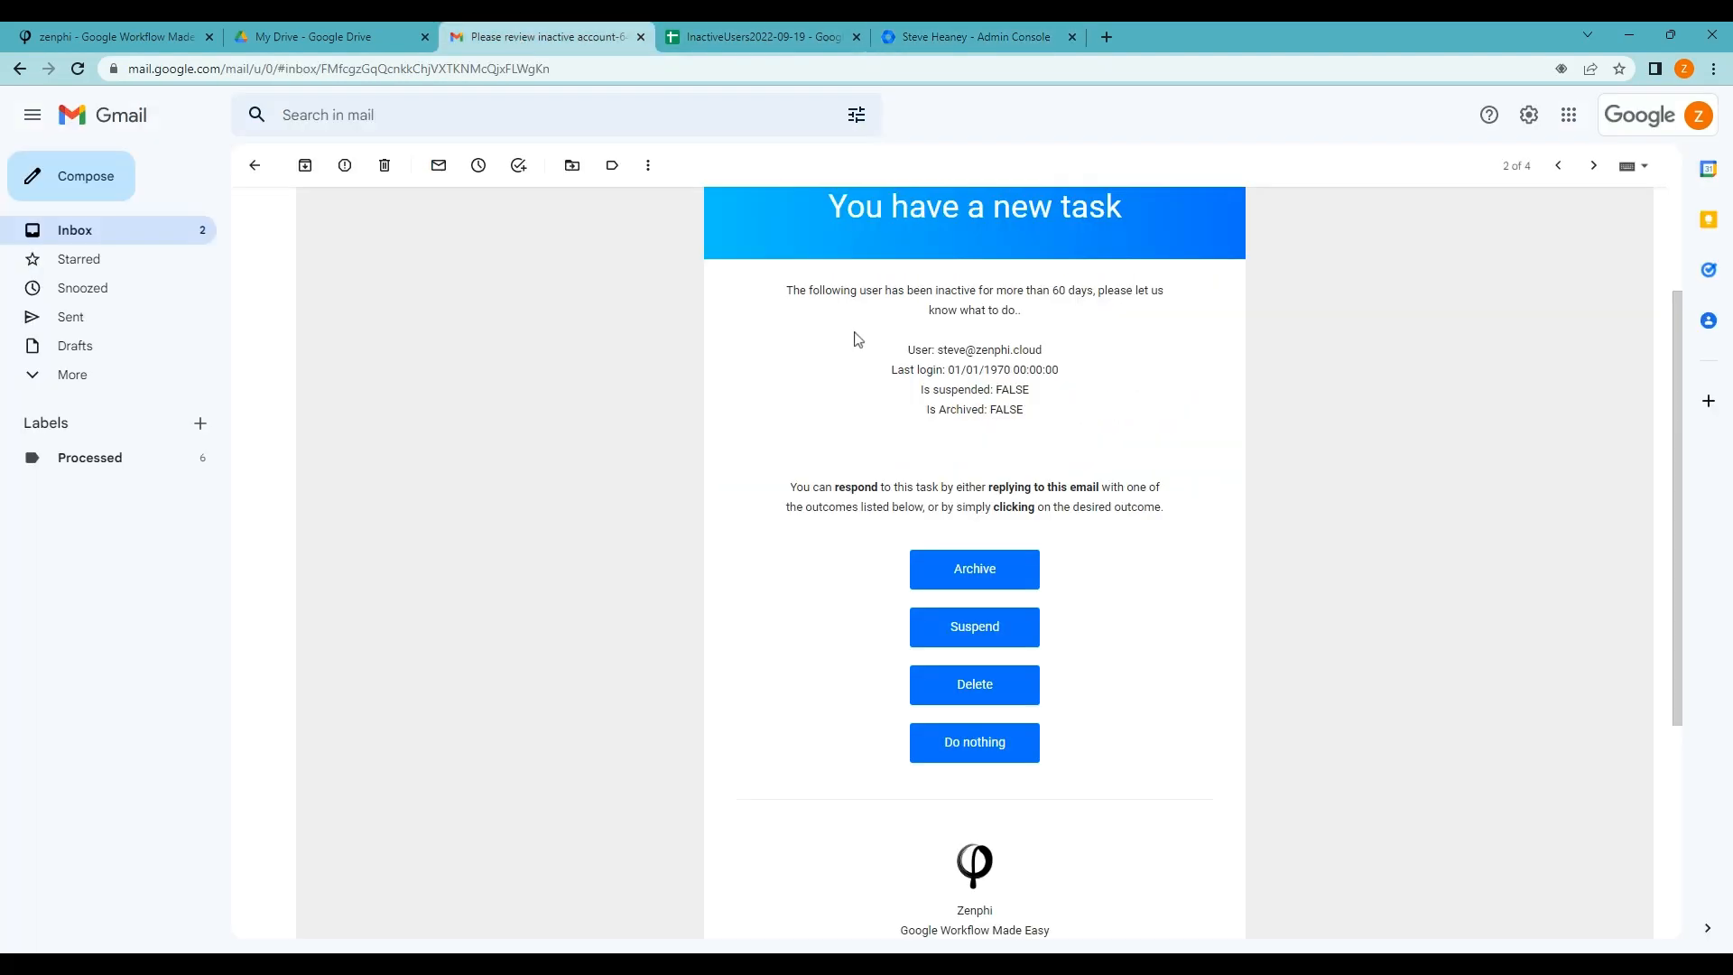
# Answer the task email with Archive and go back to the Zenphi tab
pyautogui.click(962, 569)
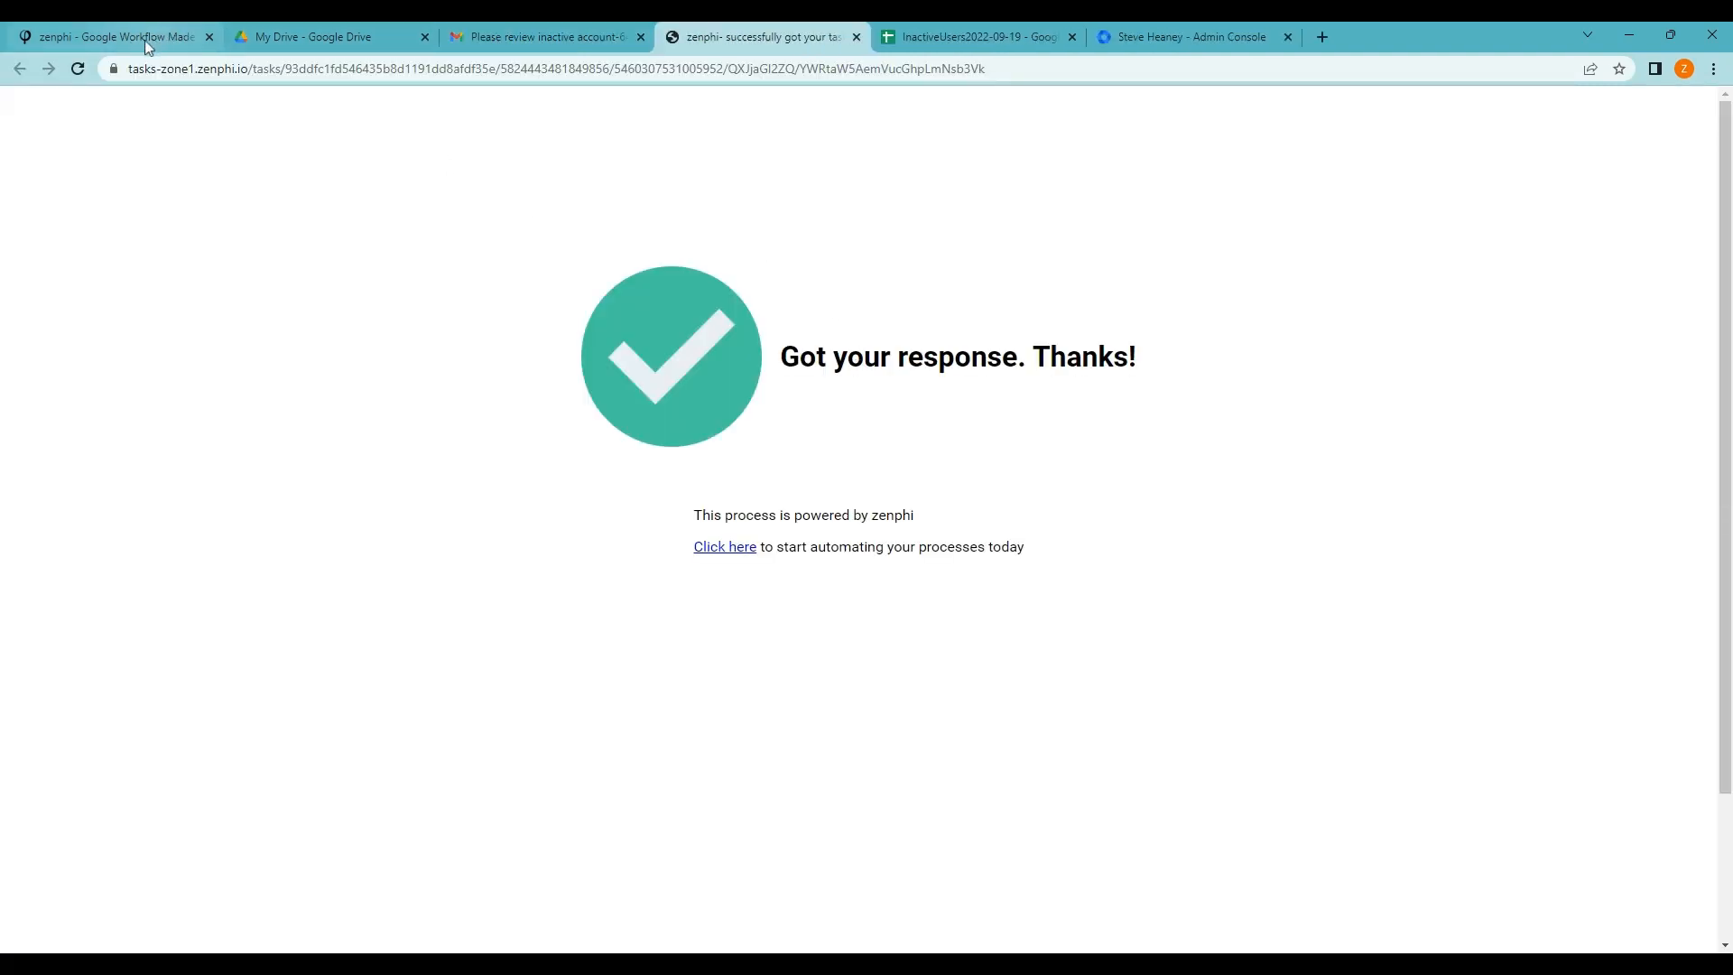
pyautogui.click(153, 37)
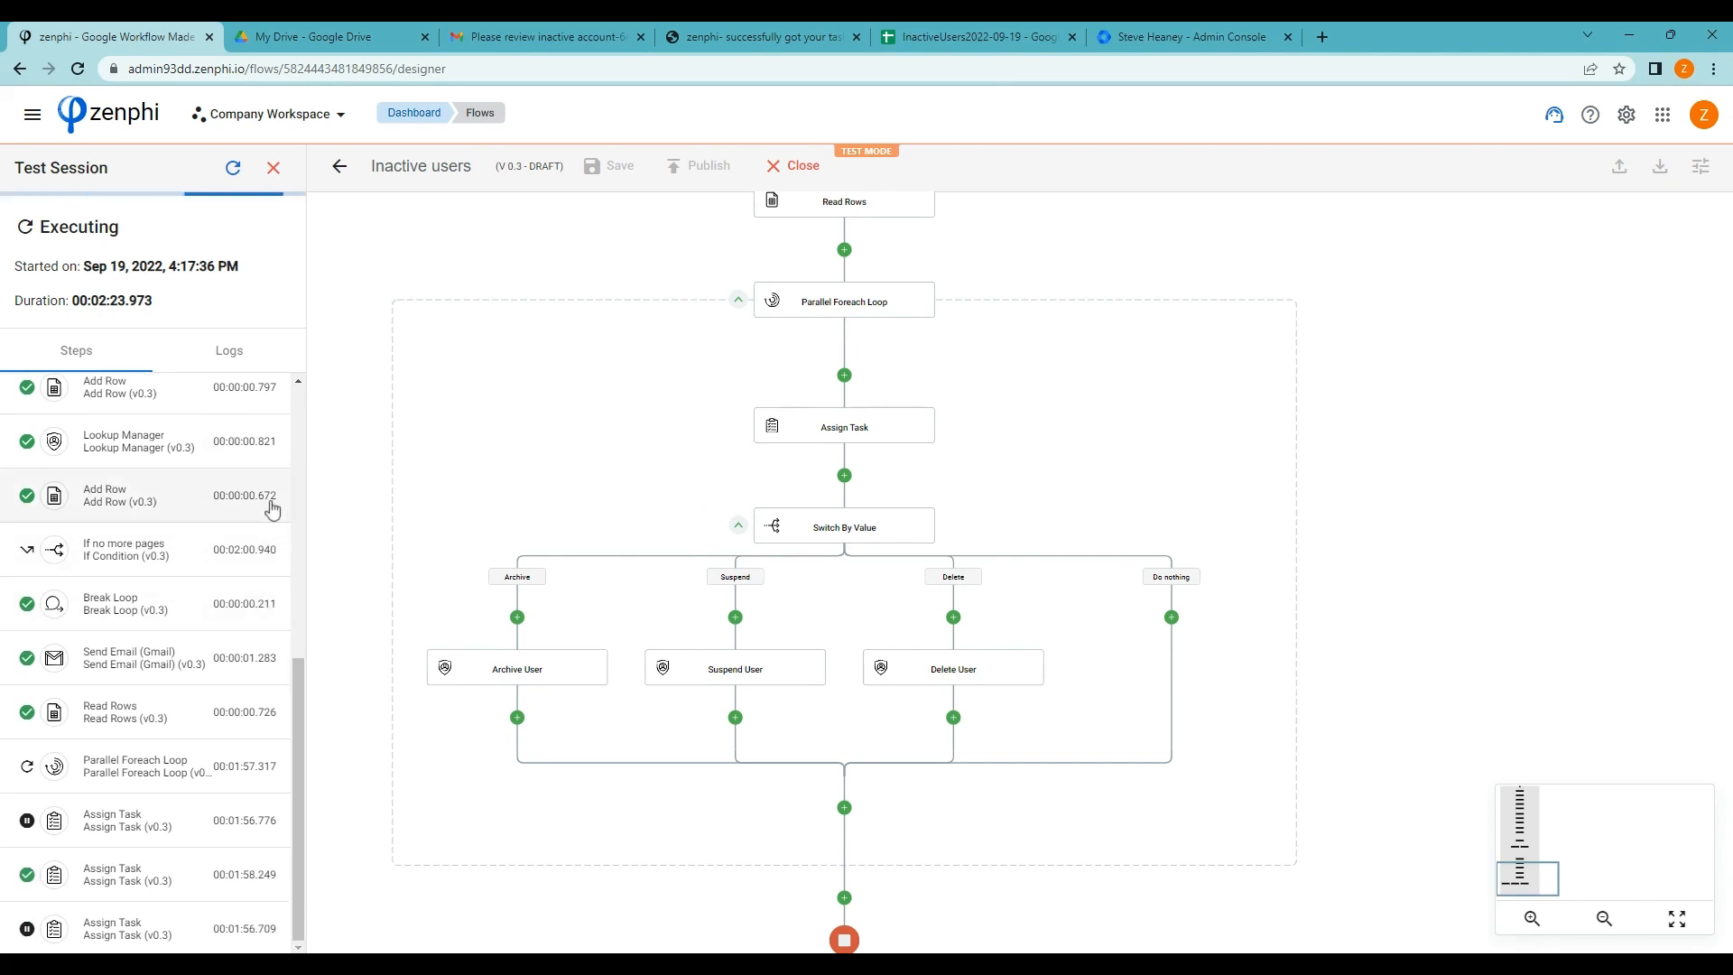
# Check the test run reached Archive User, then reload the user's Admin console licences page
pyautogui.scroll(-2, 112, 880)
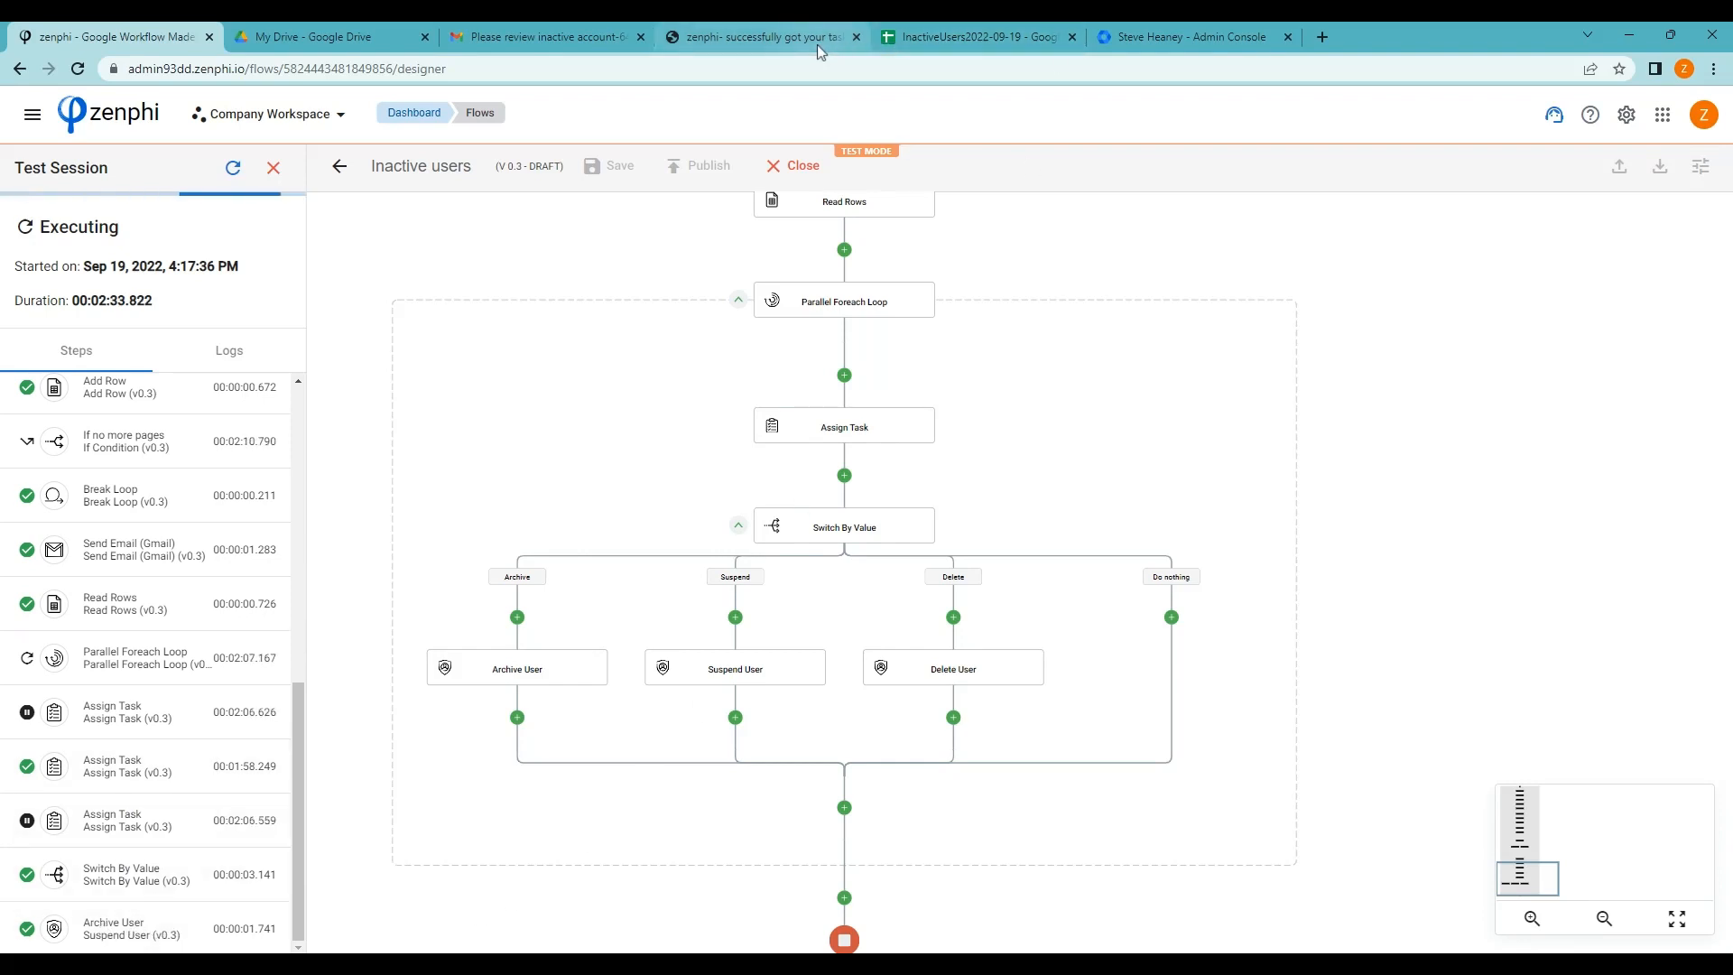
pyautogui.click(1147, 41)
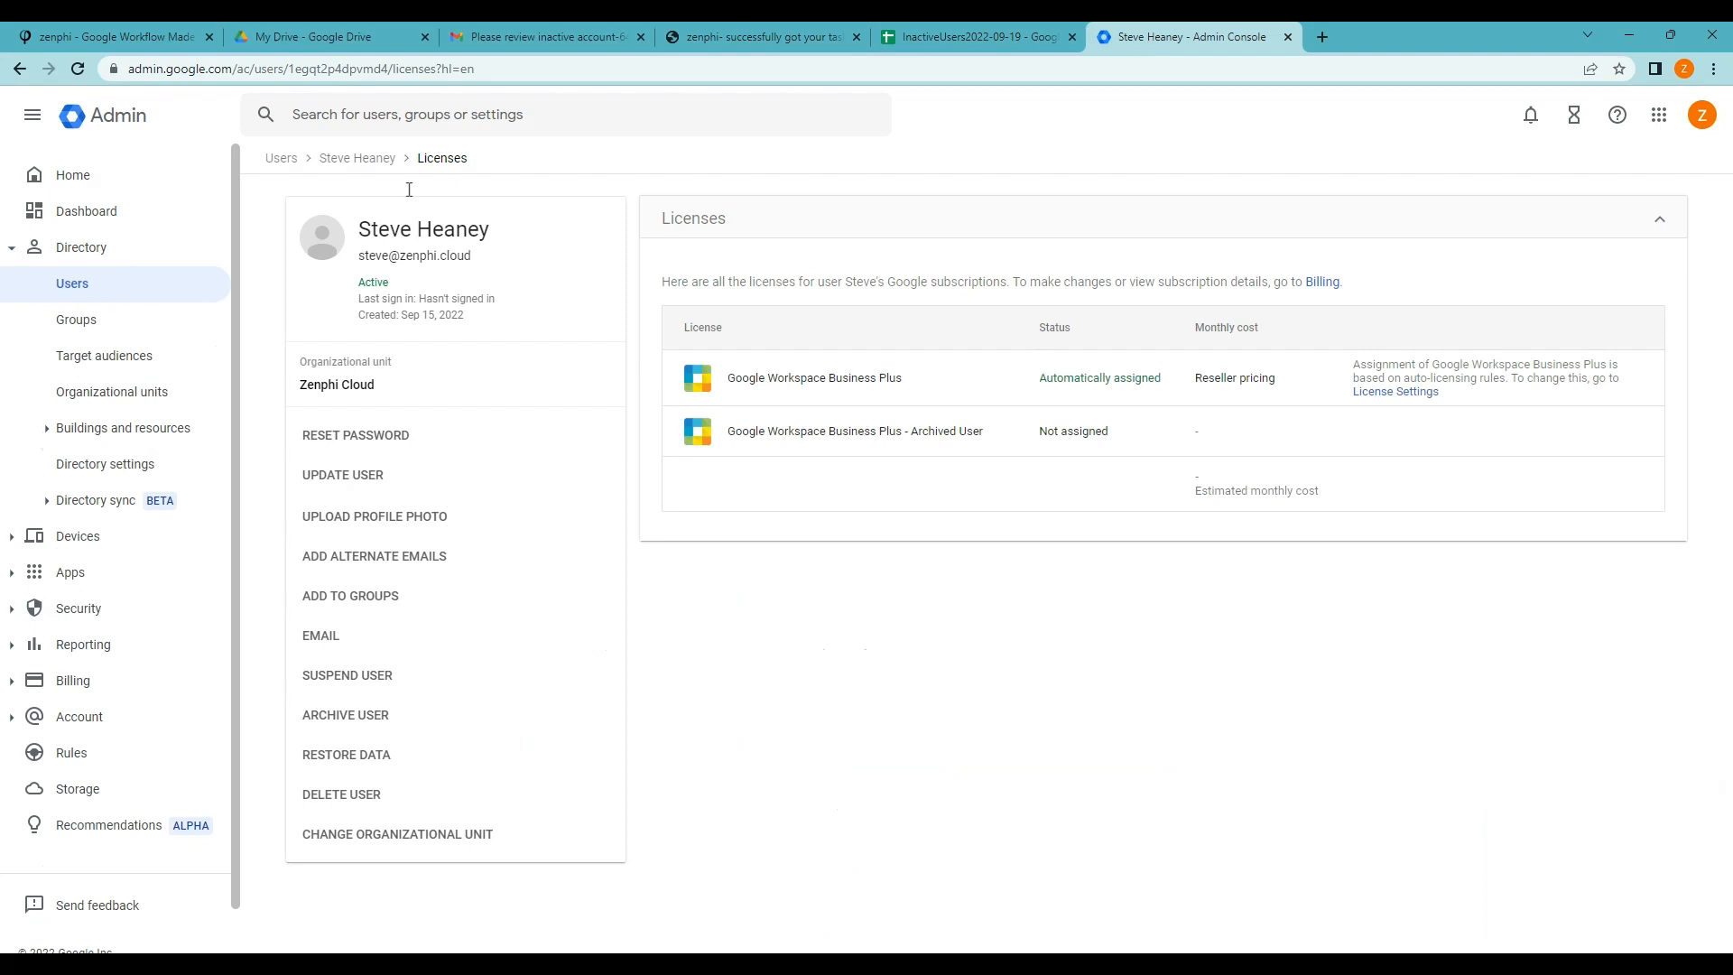
pyautogui.click(78, 68)
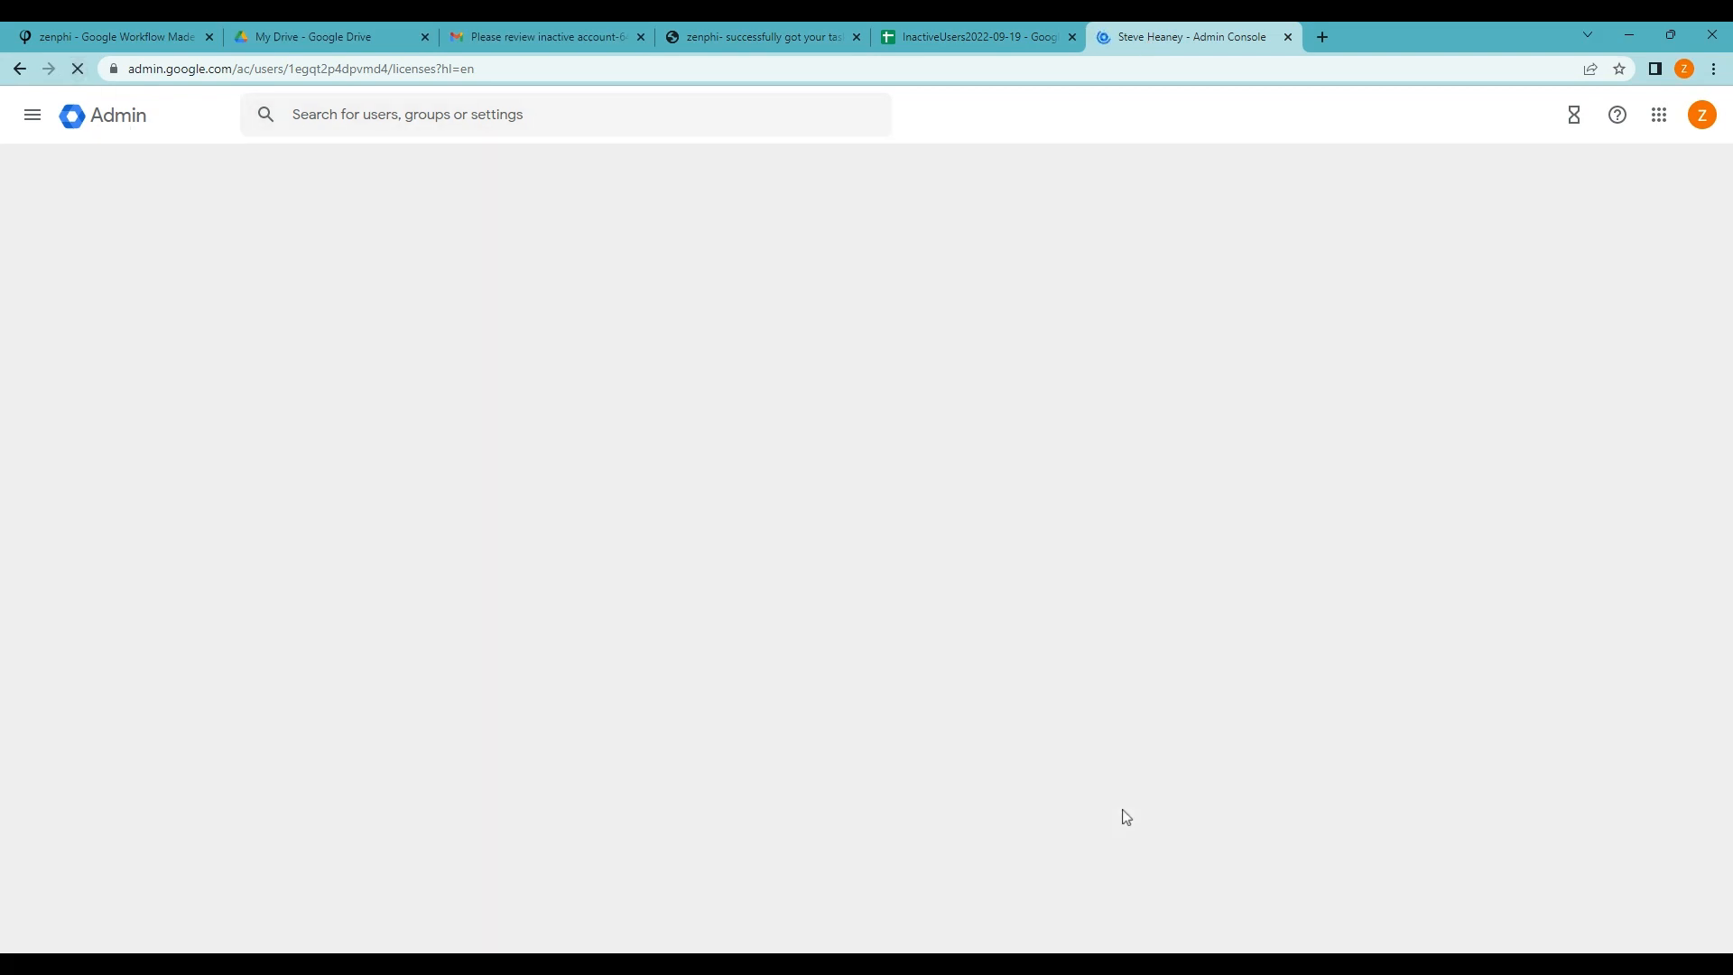